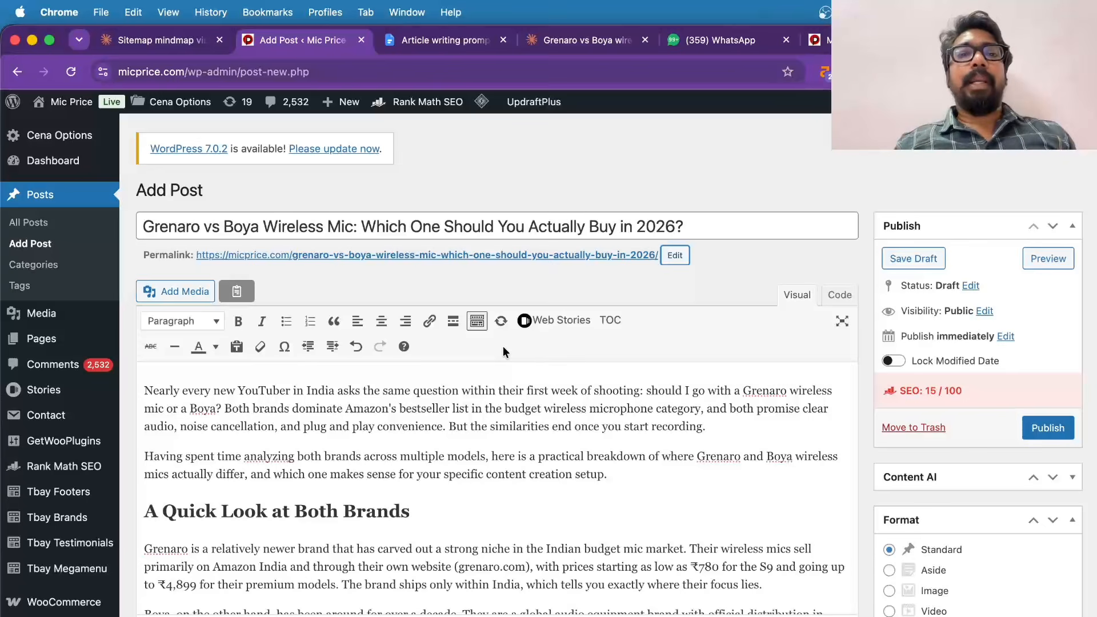
# - Switch to the Search Console window and toggle the total clicks metric off and back on in the 28-day search performance chart
pyautogui.click(406, 12)
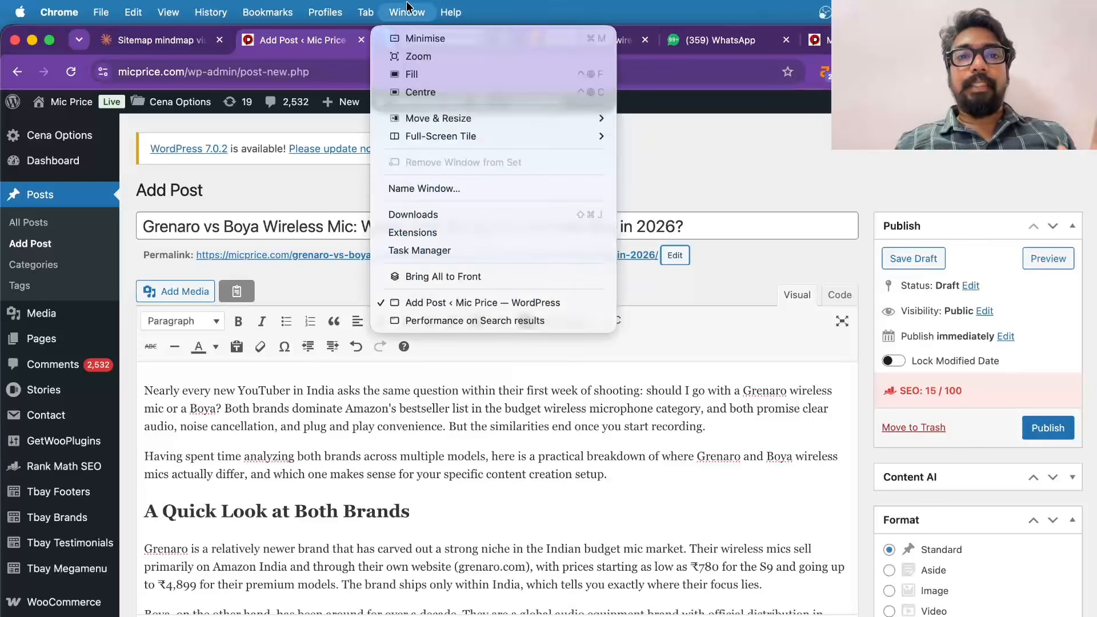
pyautogui.click(456, 323)
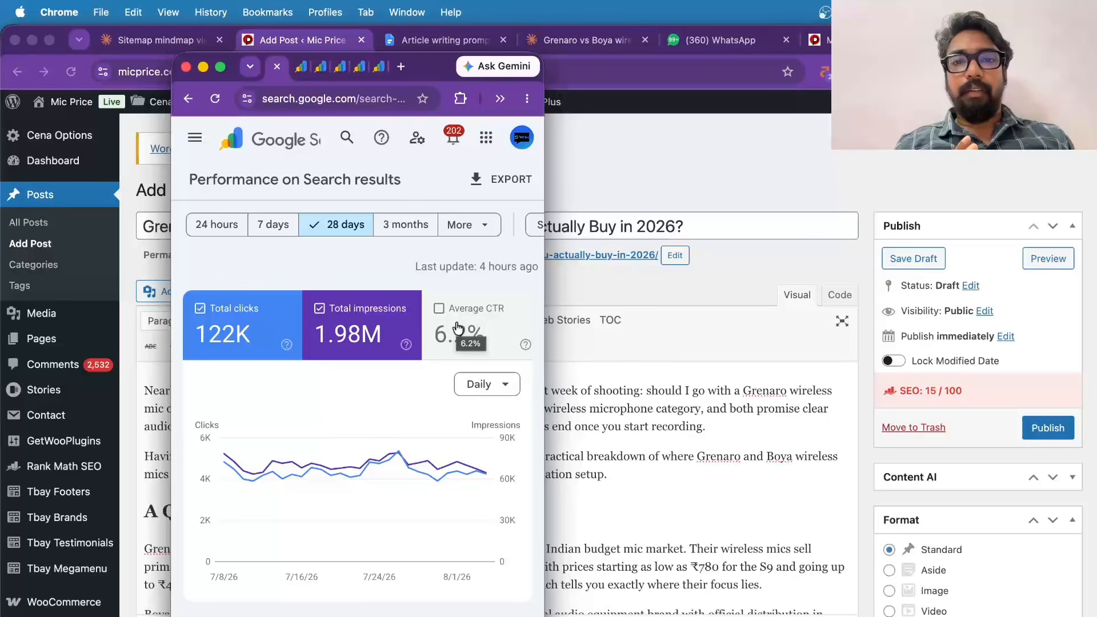
pyautogui.click(265, 330)
pyautogui.click(248, 344)
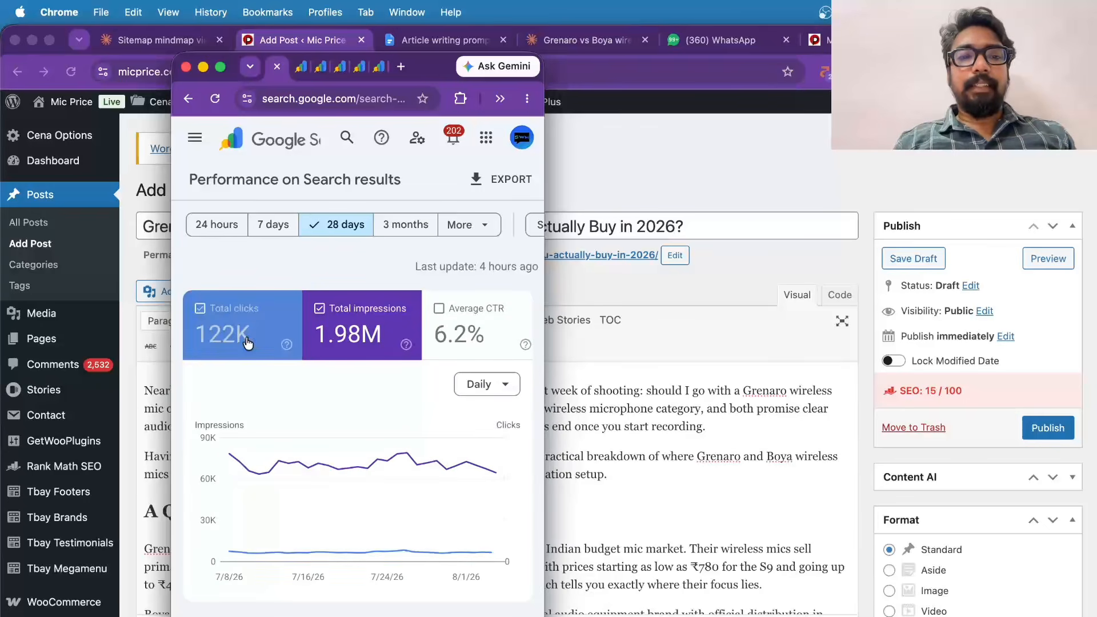
# - Examine the click and impression charts of the next three Search Console properties
pyautogui.click(298, 73)
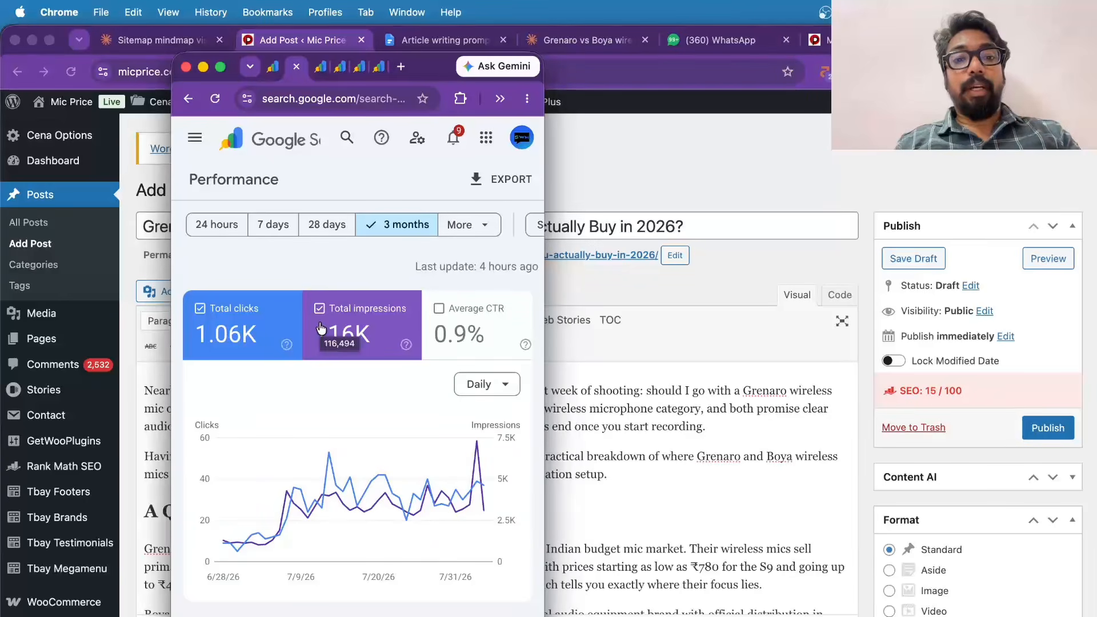
pyautogui.moveTo(367, 479)
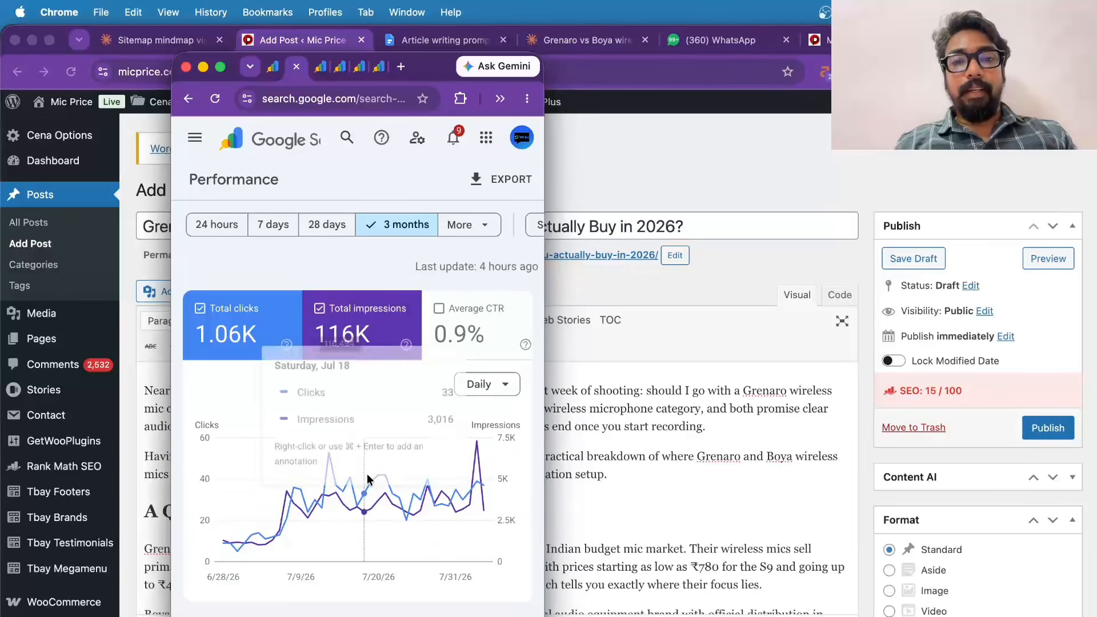
pyautogui.click(323, 67)
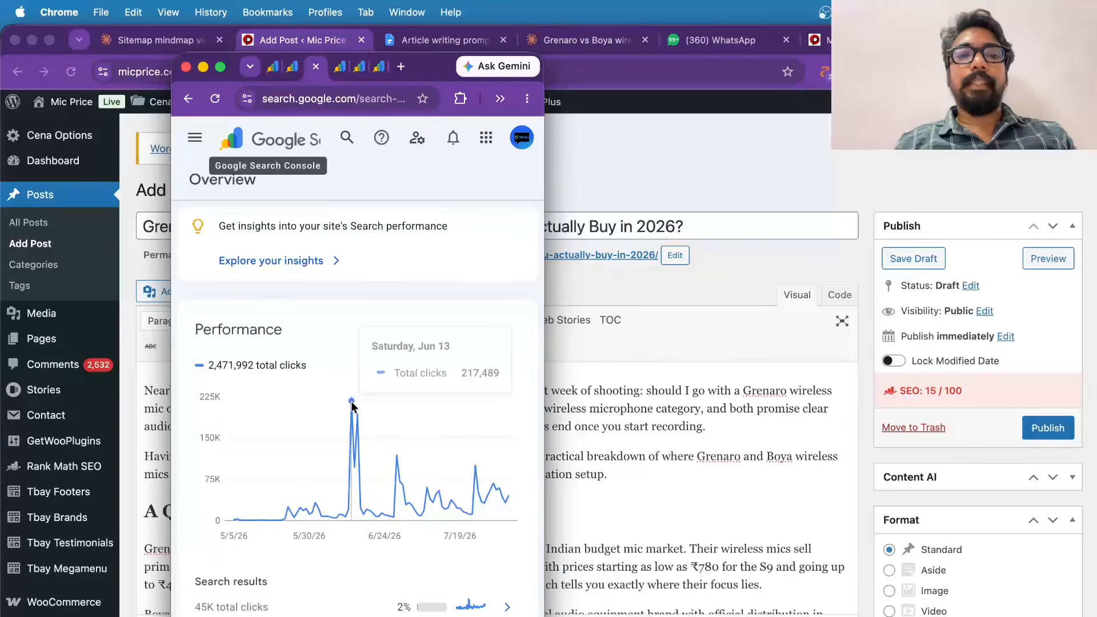
pyautogui.moveTo(369, 479)
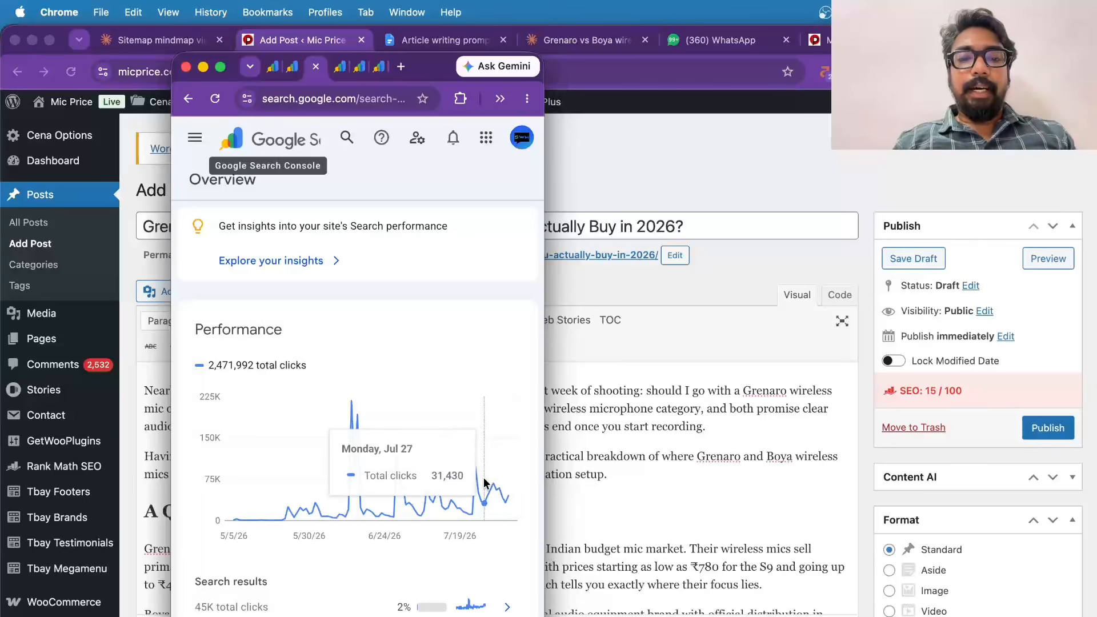
pyautogui.click(339, 67)
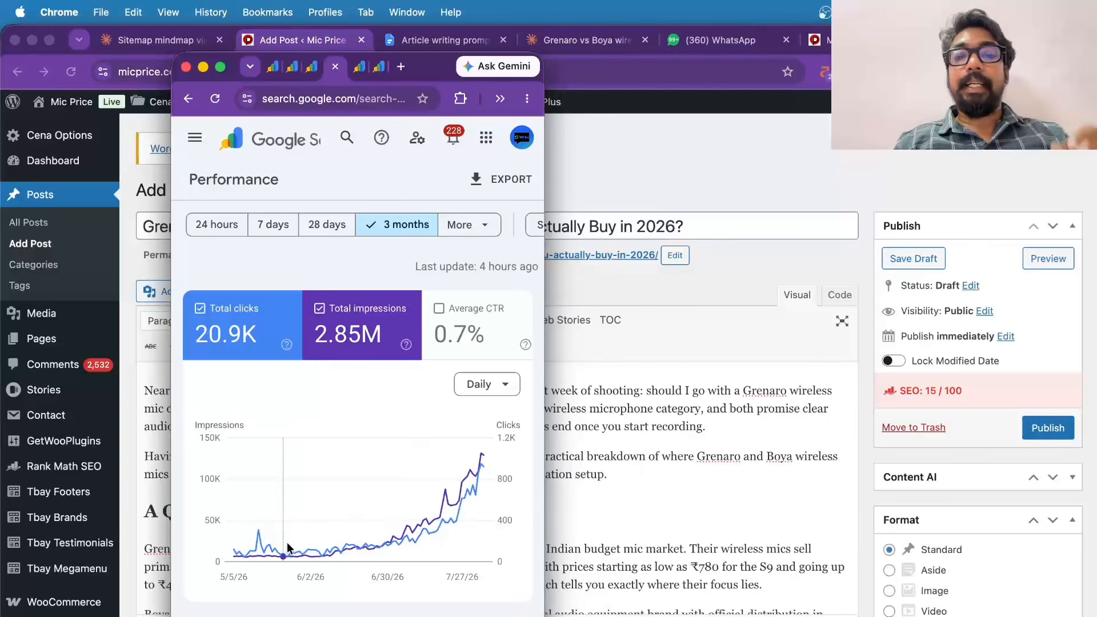
pyautogui.moveTo(441, 495)
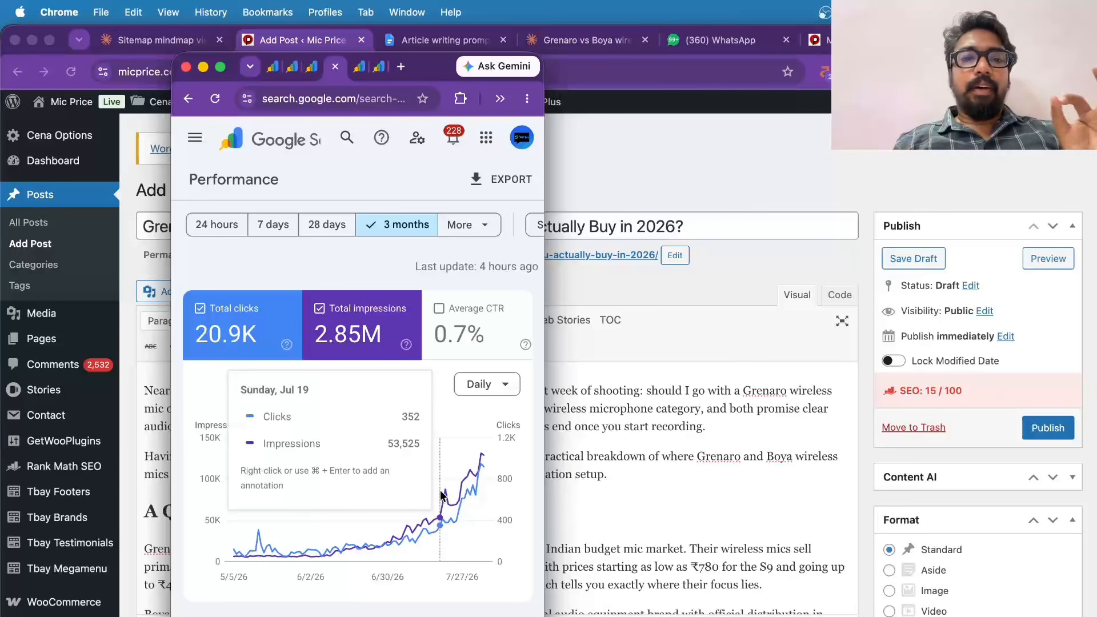
pyautogui.moveTo(393, 342)
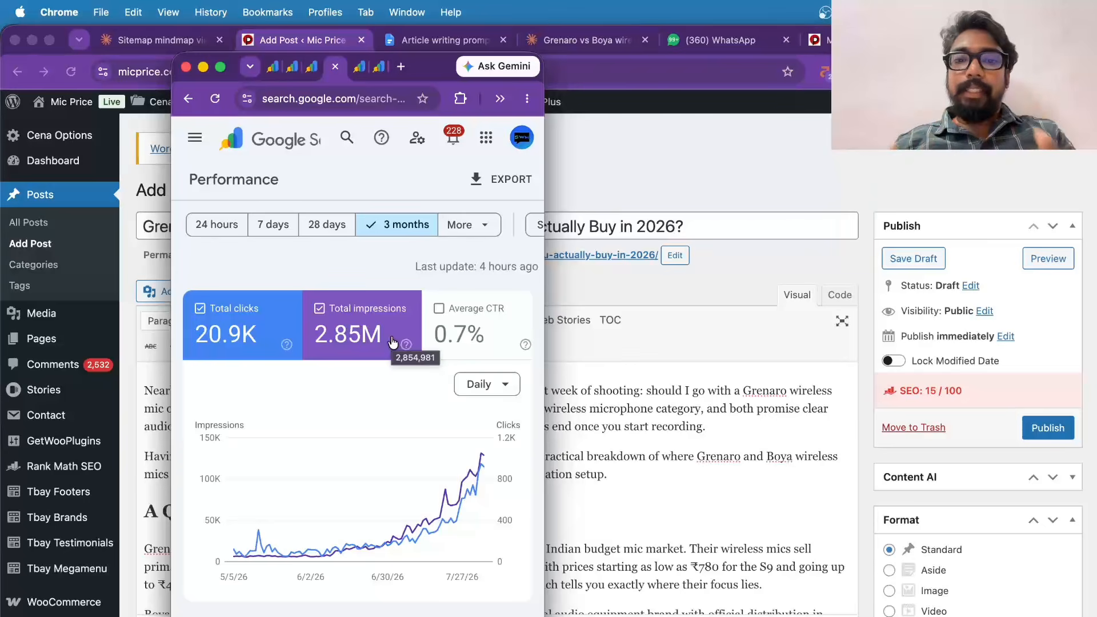
# - Compare the fifth property's search performance over 28 days and 3 months, and view the last property's 28-day performance
pyautogui.click(359, 67)
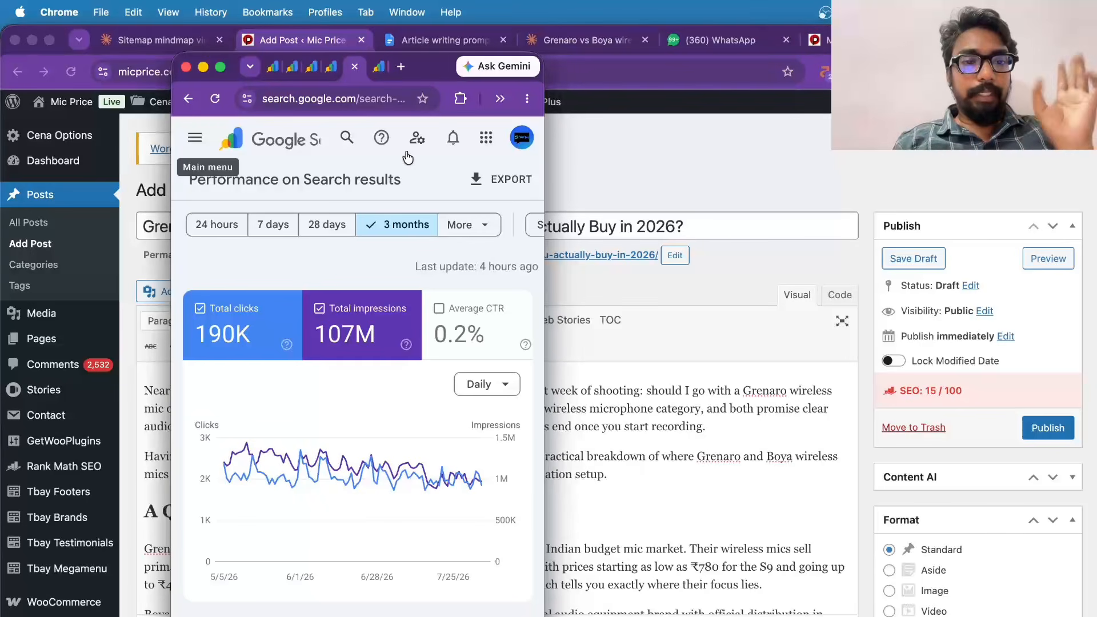
pyautogui.click(344, 228)
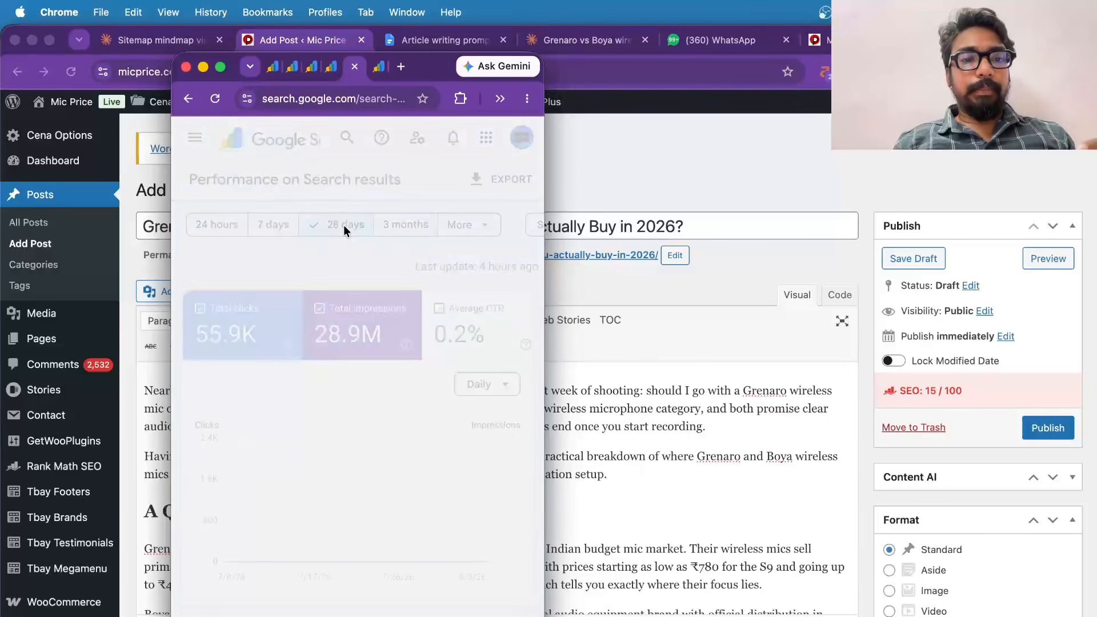
pyautogui.click(398, 230)
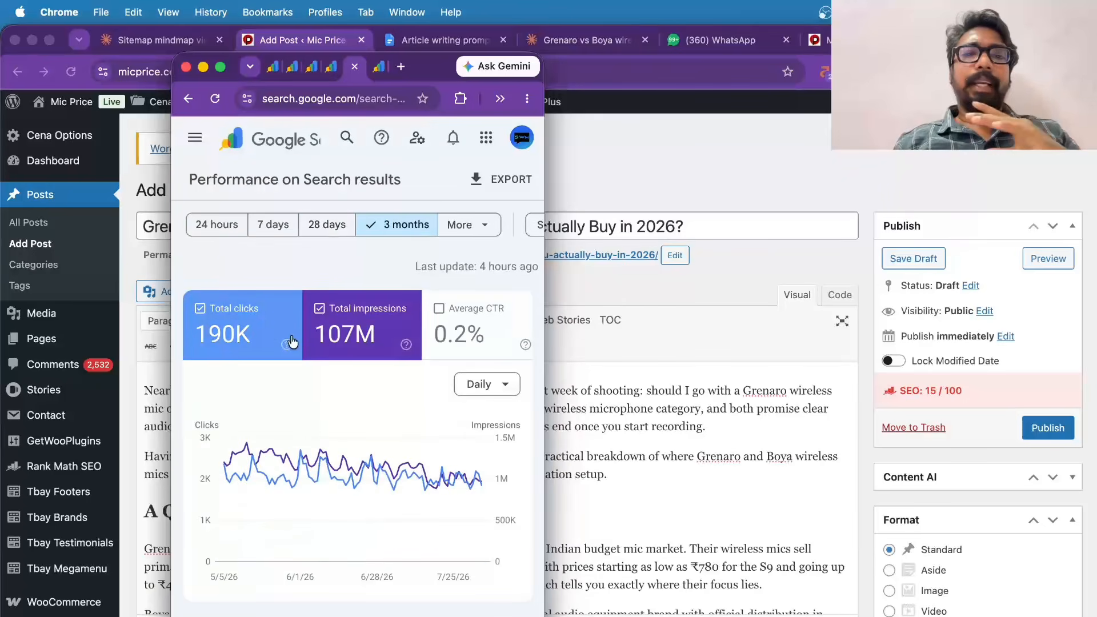
pyautogui.click(375, 70)
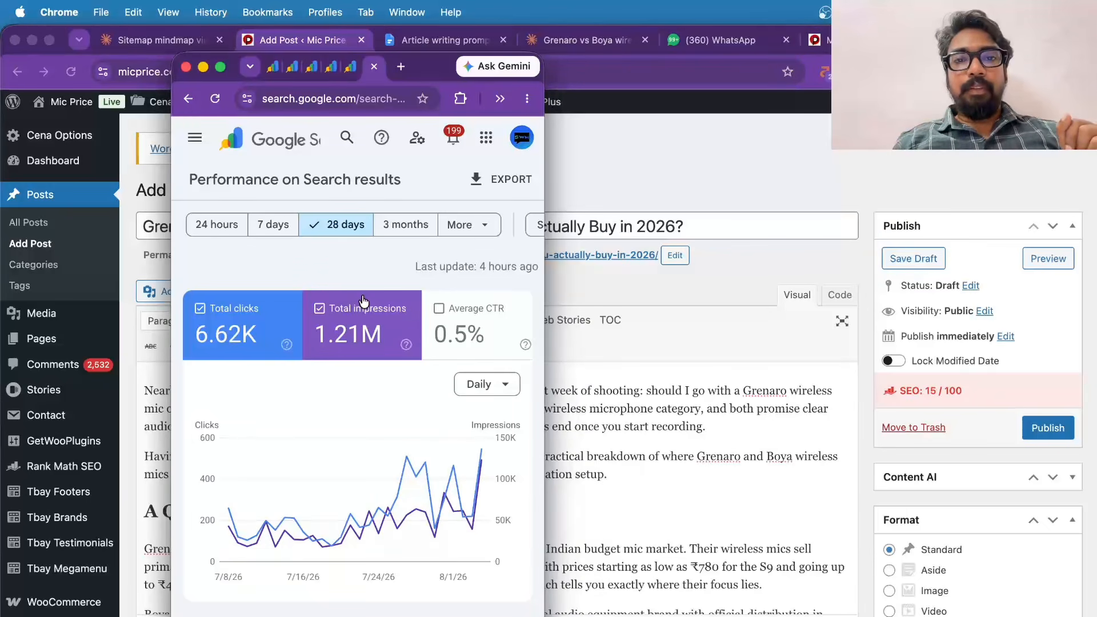
# - Return to the WordPress draft post comparing Grenaro and Boya wireless mics and review its title
pyautogui.click(628, 149)
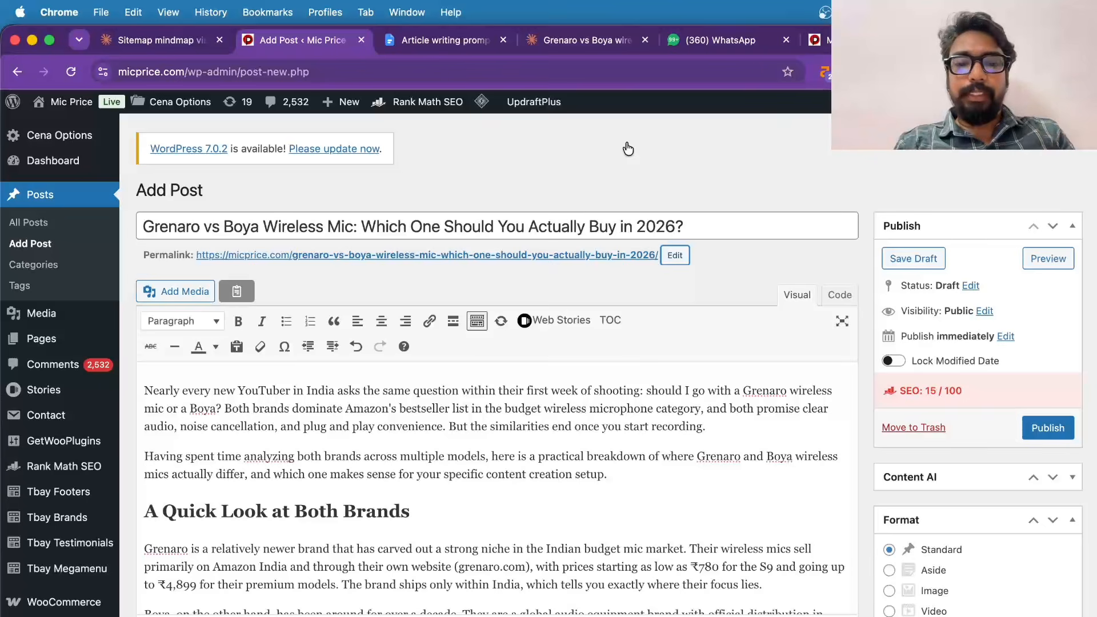
pyautogui.click(775, 616)
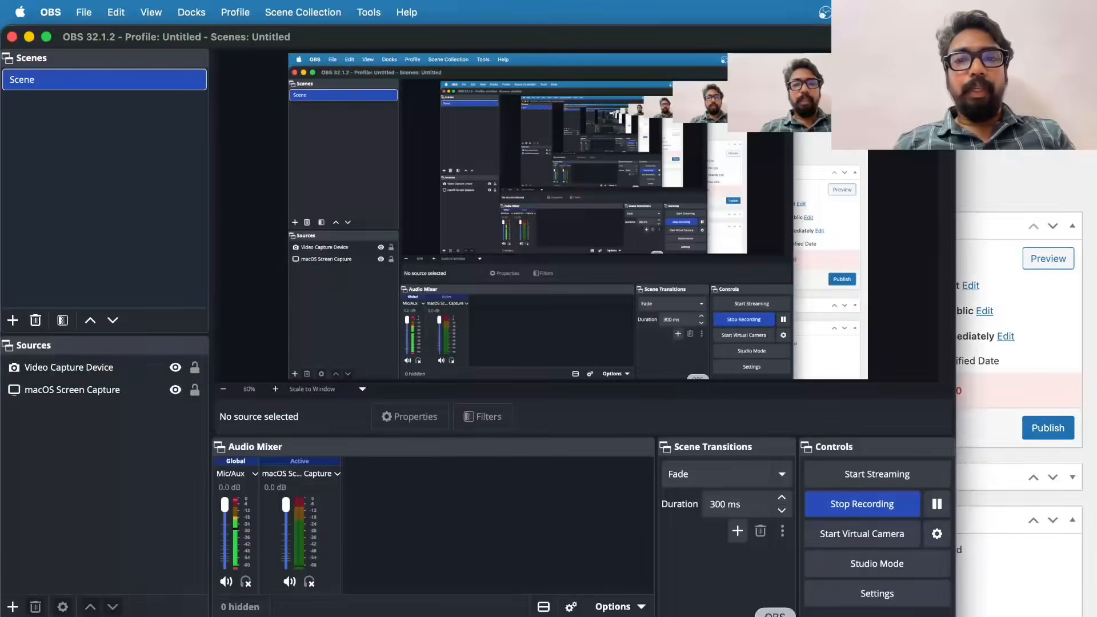
pyautogui.click(994, 207)
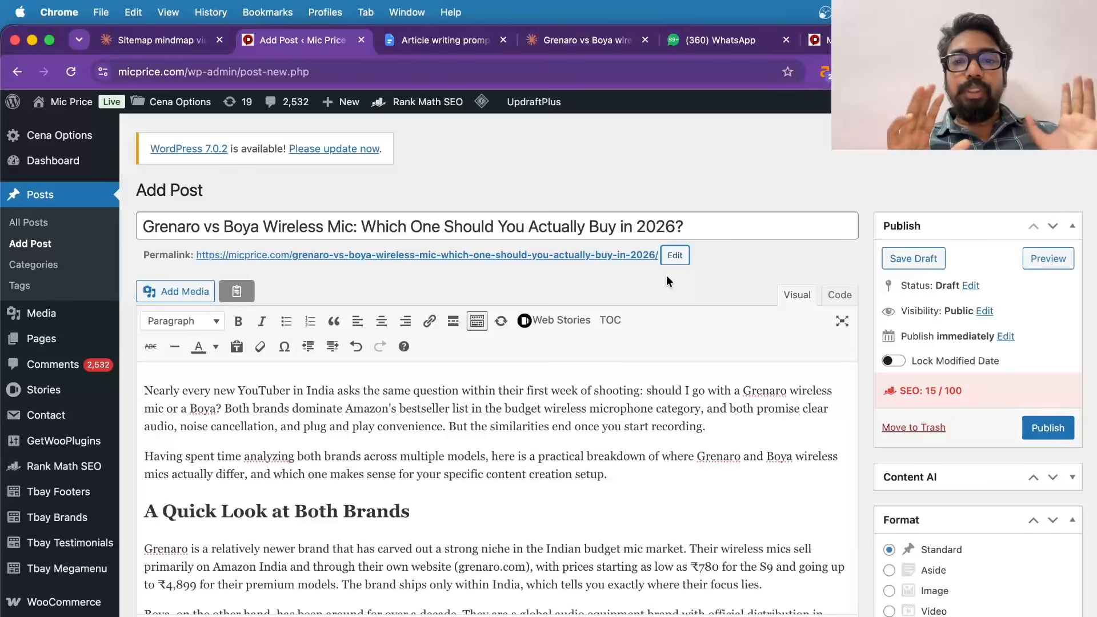
pyautogui.tripleClick(514, 220)
pyautogui.click(514, 220)
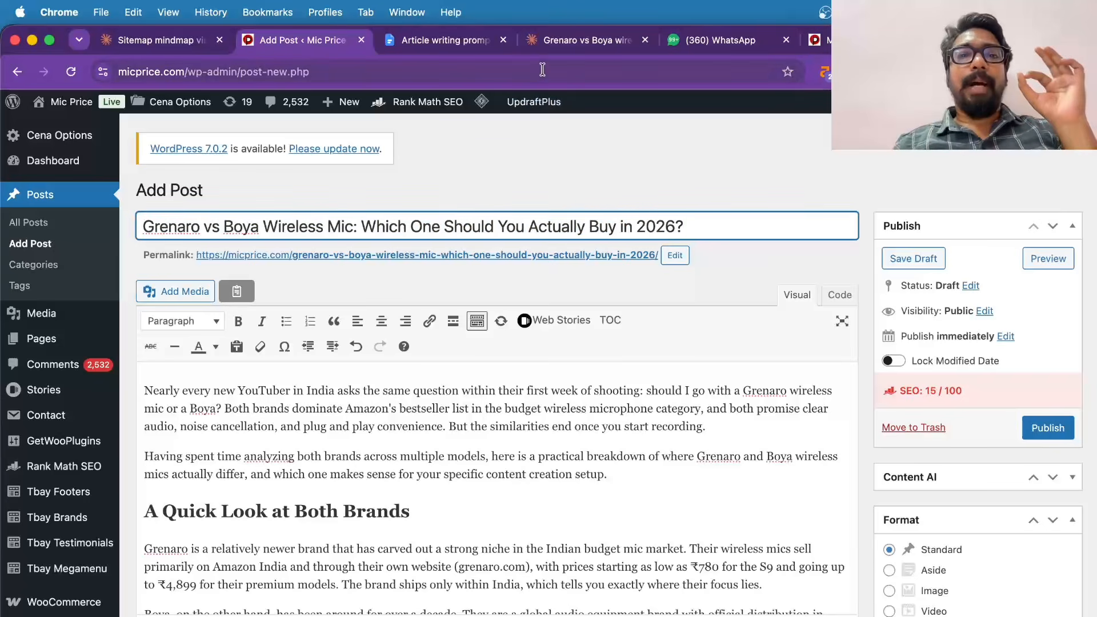
# - View the Grenaro vs Boya article in Claude and the wireless mic reviews branch of the MicPrice sitemap mindmap
pyautogui.click(575, 47)
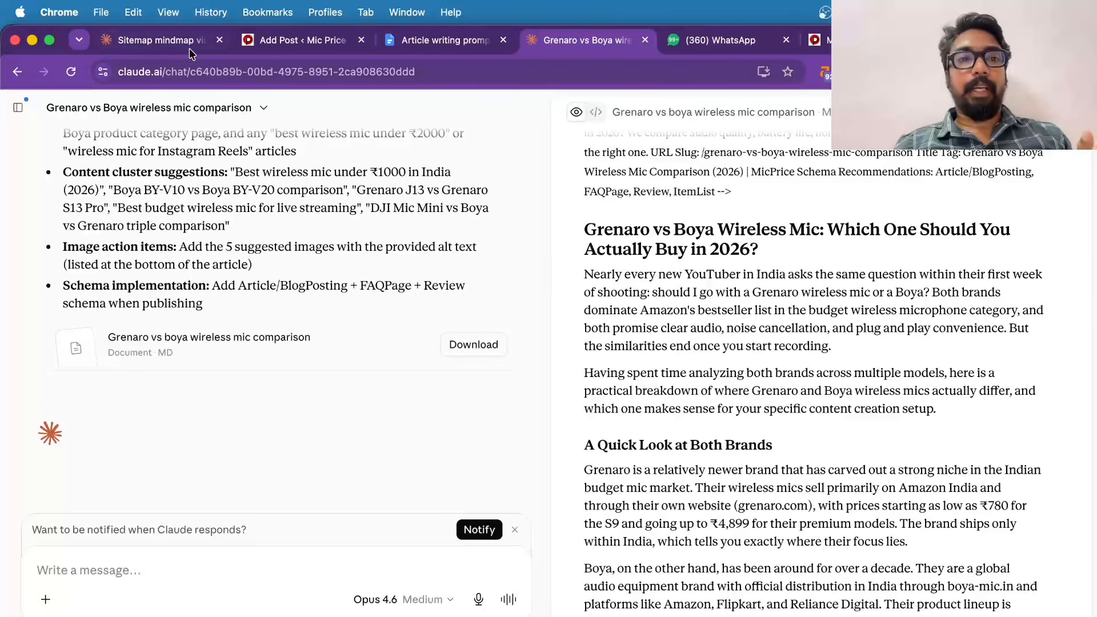
pyautogui.click(166, 45)
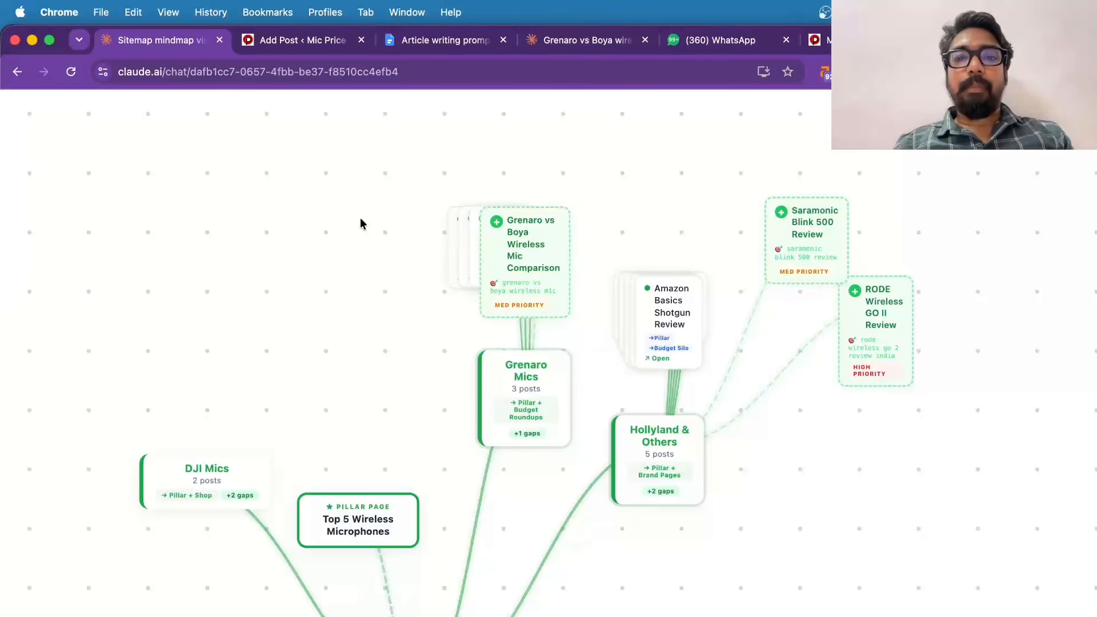
pyautogui.moveTo(346, 267); pyautogui.dragTo(333, 212)
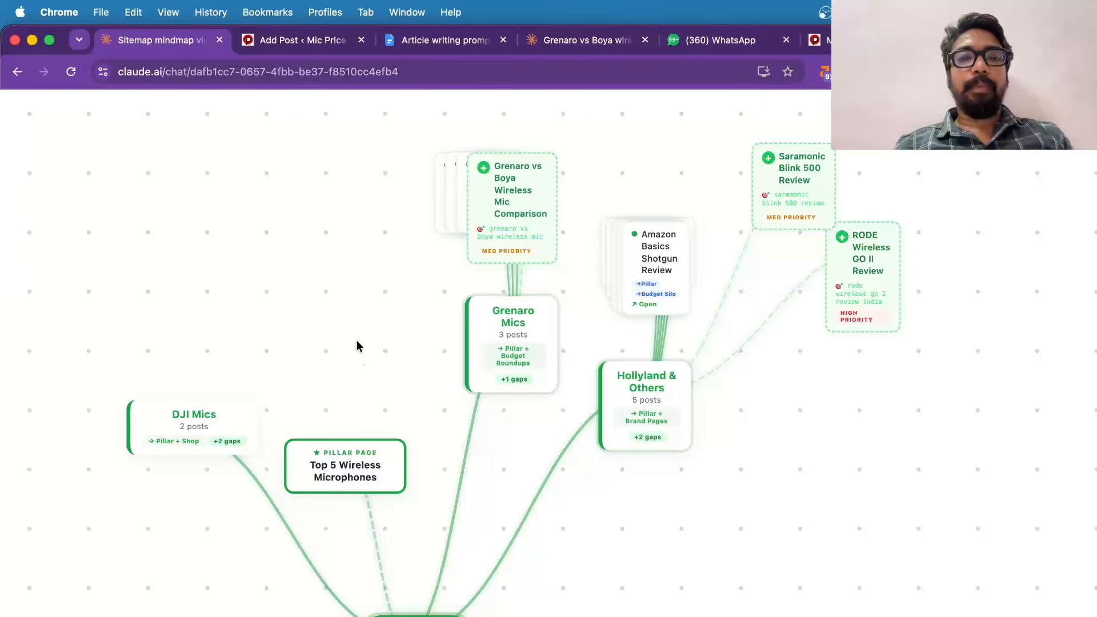
pyautogui.moveTo(356, 342); pyautogui.dragTo(421, 80)
pyautogui.scroll(-3, 406, 315)
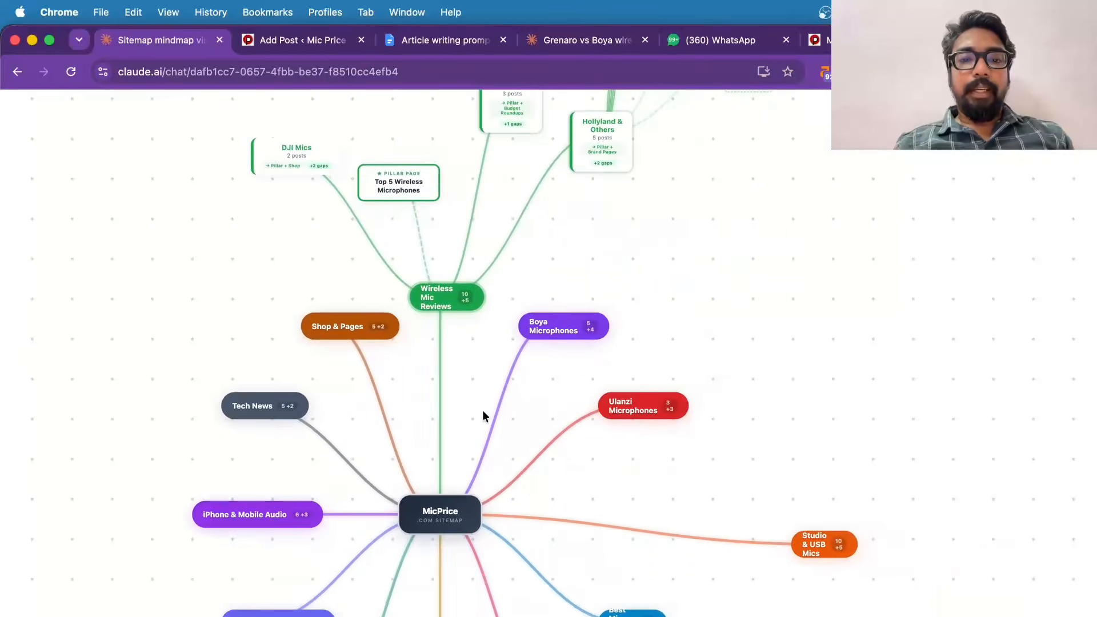
# - Expand the iPhone & Mobile Audio branch and its iPhone Mic Tips cluster in the sitemap mindmap
pyautogui.click(214, 514)
pyautogui.moveTo(160, 508); pyautogui.dragTo(144, 389)
pyautogui.moveTo(95, 510); pyautogui.dragTo(311, 461)
pyautogui.click(97, 438)
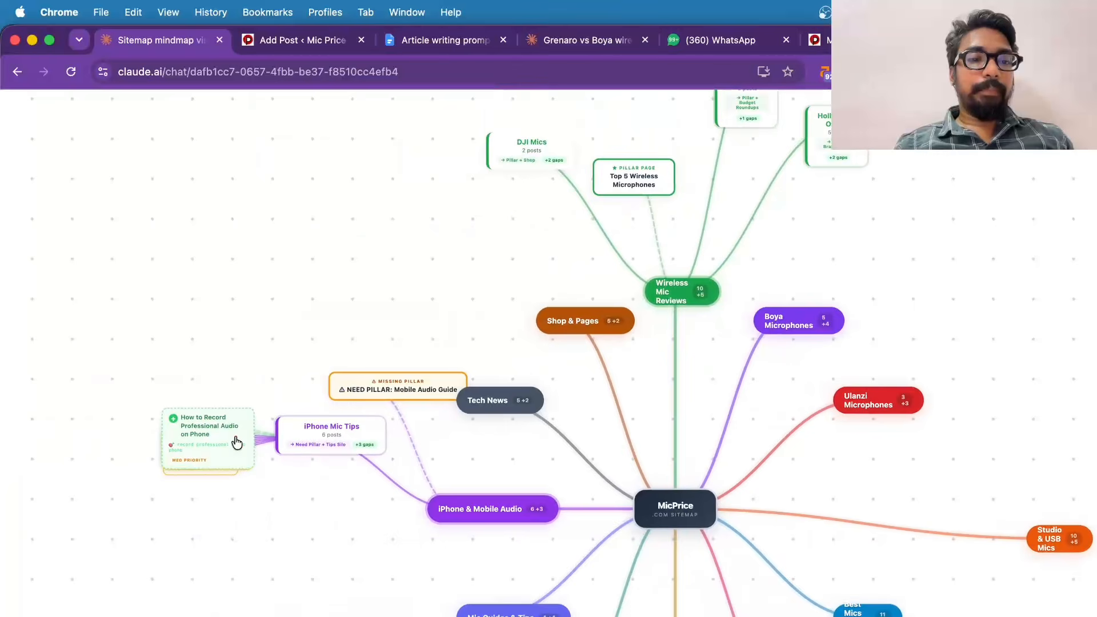
# - Spread the stacked post cards of the iPhone Mic Tips cluster apart around it so each one can be read
pyautogui.moveTo(237, 442); pyautogui.dragTo(87, 353)
pyautogui.moveTo(185, 459); pyautogui.dragTo(73, 495)
pyautogui.moveTo(187, 448); pyautogui.dragTo(219, 613)
pyautogui.moveTo(214, 460); pyautogui.dragTo(252, 549)
pyautogui.moveTo(211, 451); pyautogui.dragTo(362, 599)
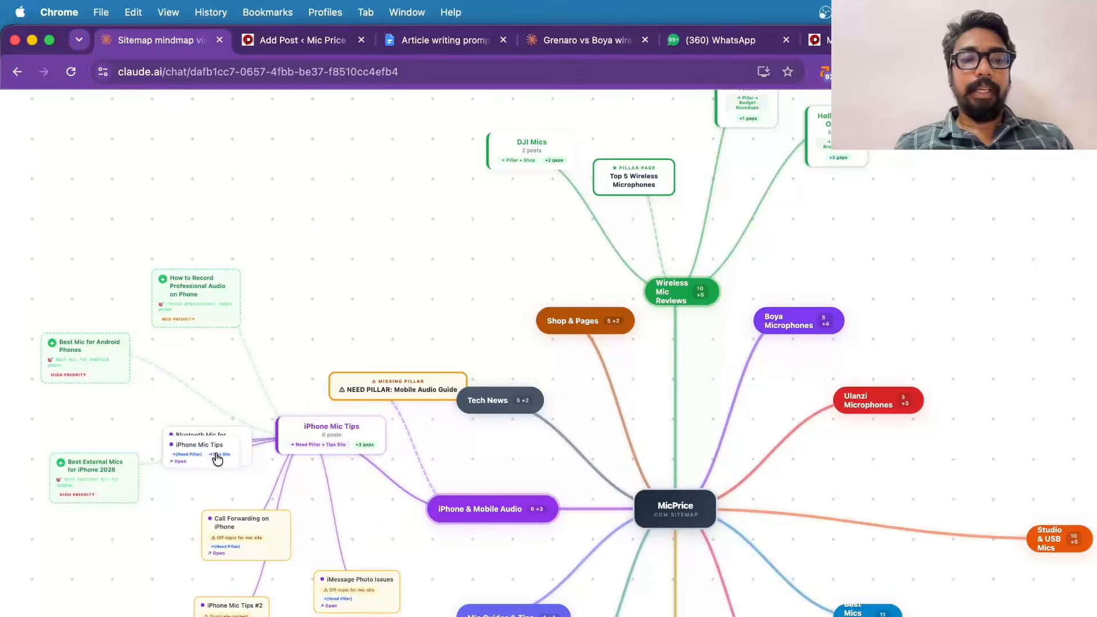
pyautogui.moveTo(194, 452); pyautogui.dragTo(113, 604)
pyautogui.moveTo(196, 456); pyautogui.dragTo(154, 552)
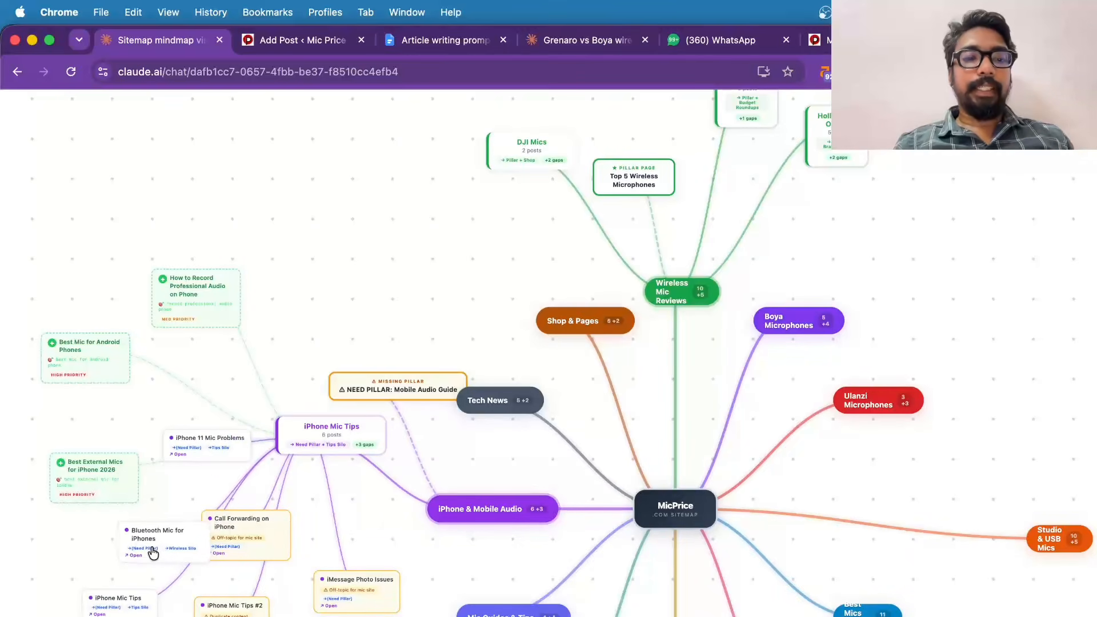
pyautogui.moveTo(215, 437); pyautogui.dragTo(290, 296)
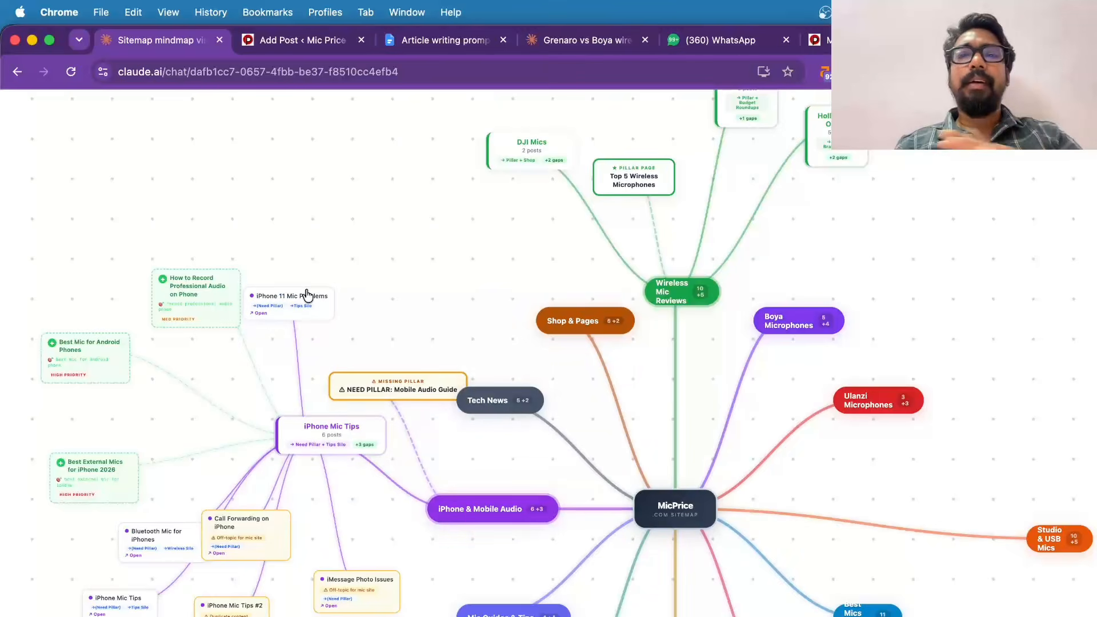
# - Move the Top 5 Wireless Microphones pillar card below the DJI Mics card in the wireless mic reviews branch
pyautogui.scroll(-2, 411, 249)
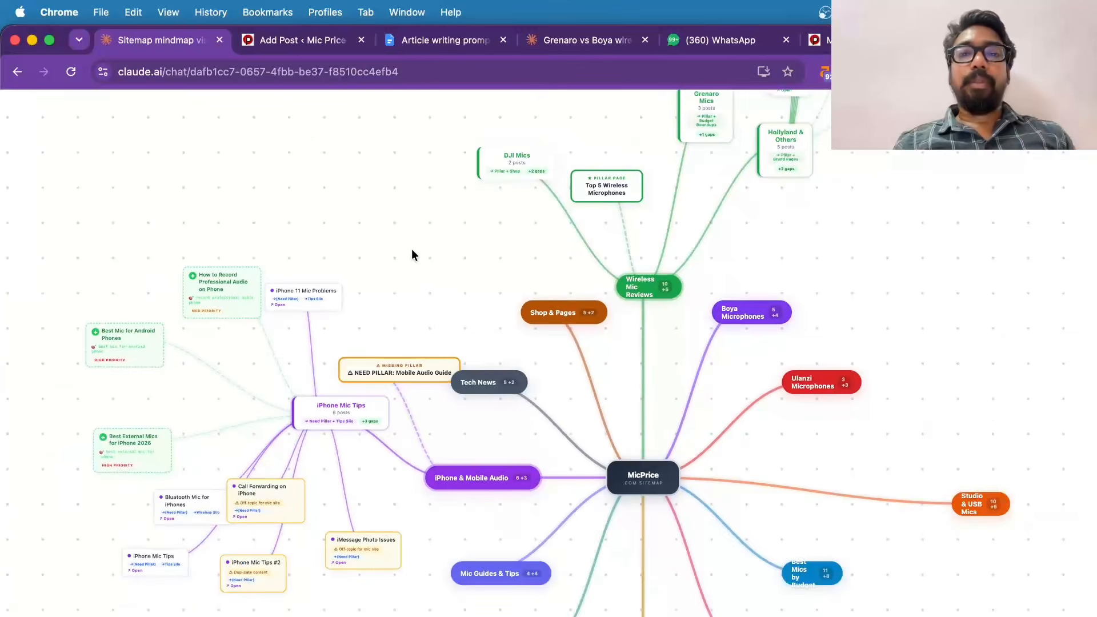
pyautogui.scroll(3, 573, 198)
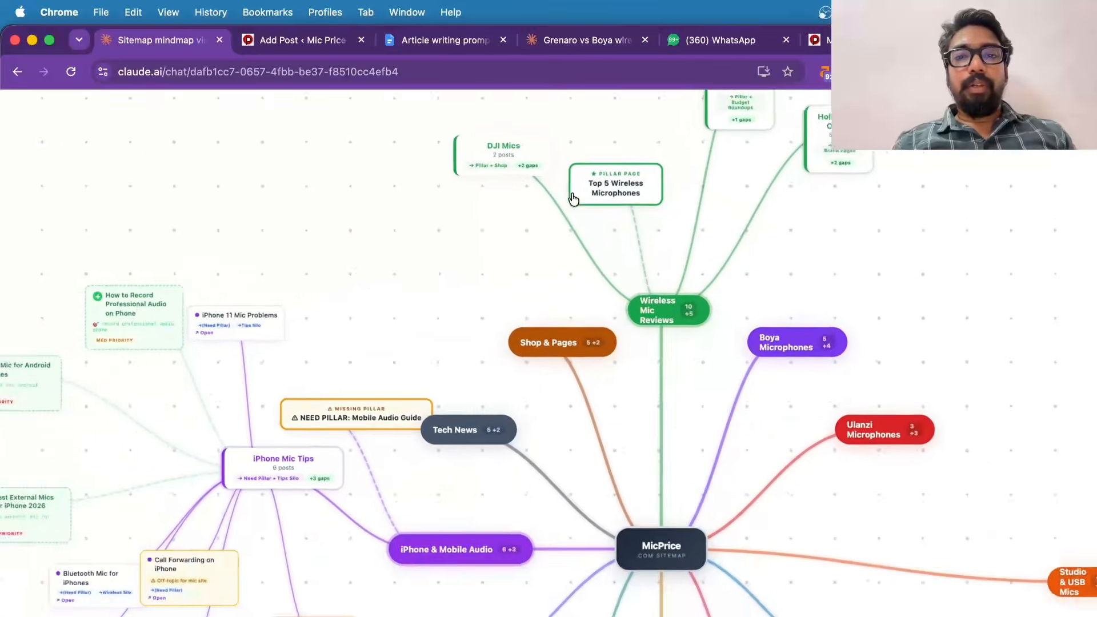
pyautogui.moveTo(573, 198); pyautogui.dragTo(378, 292)
pyautogui.moveTo(667, 214); pyautogui.dragTo(475, 478)
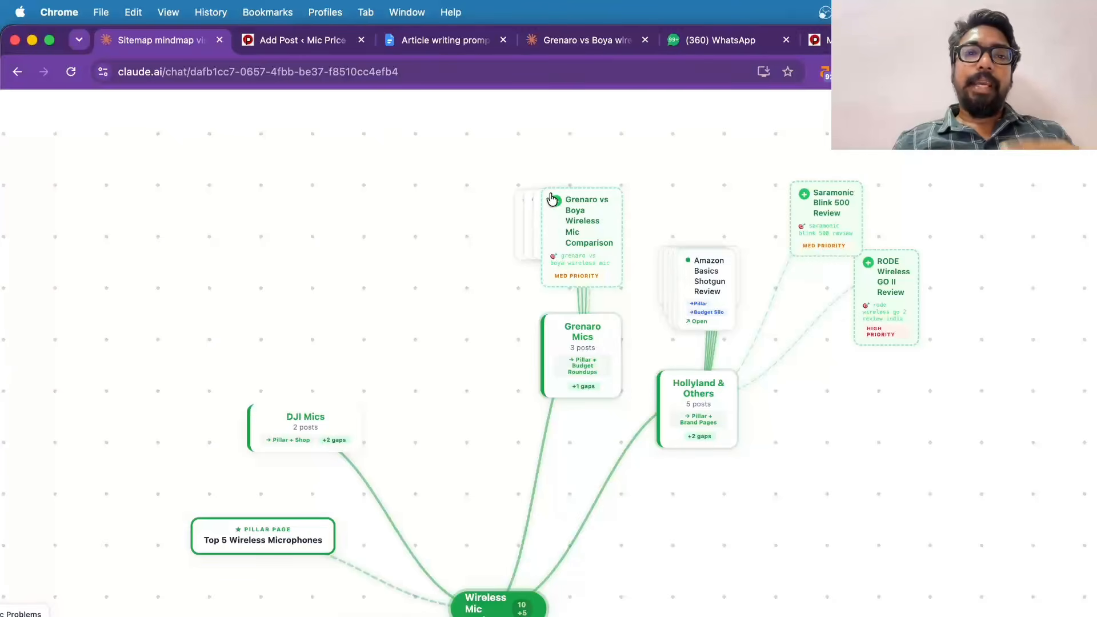
# - Compare the WordPress draft with the generated Grenaro vs Boya article in Claude and return to the draft
pyautogui.click(278, 43)
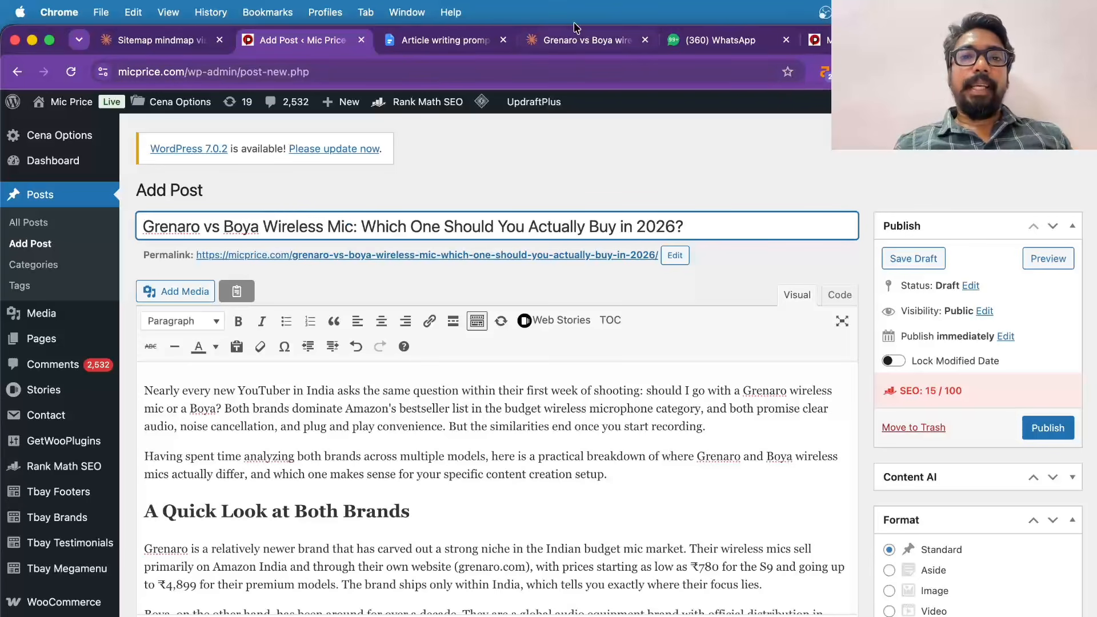
pyautogui.click(579, 43)
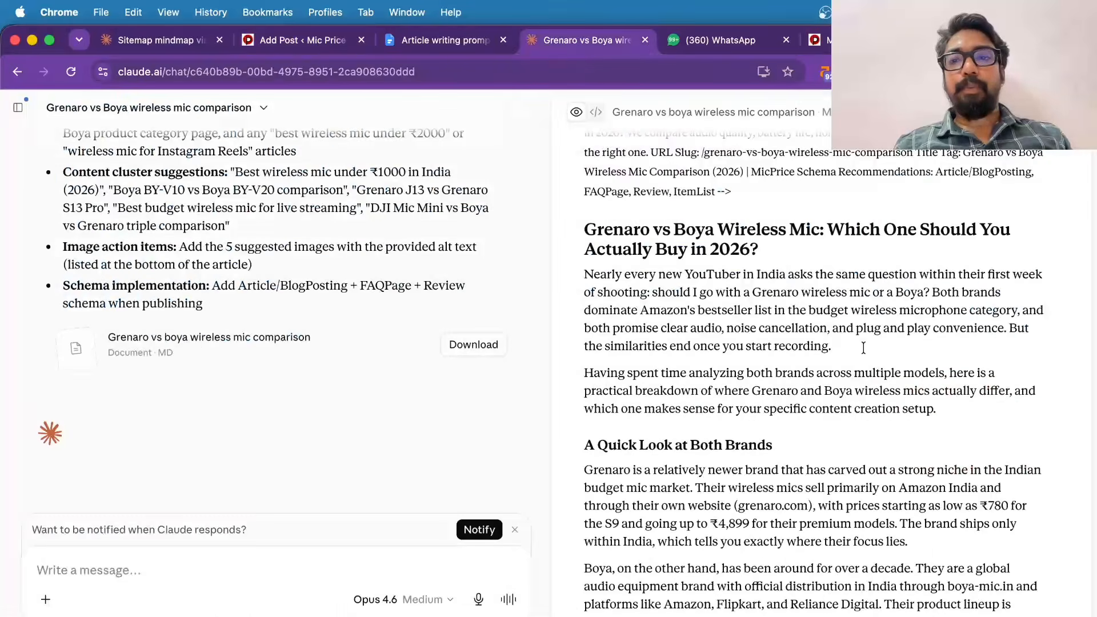
pyautogui.click(337, 46)
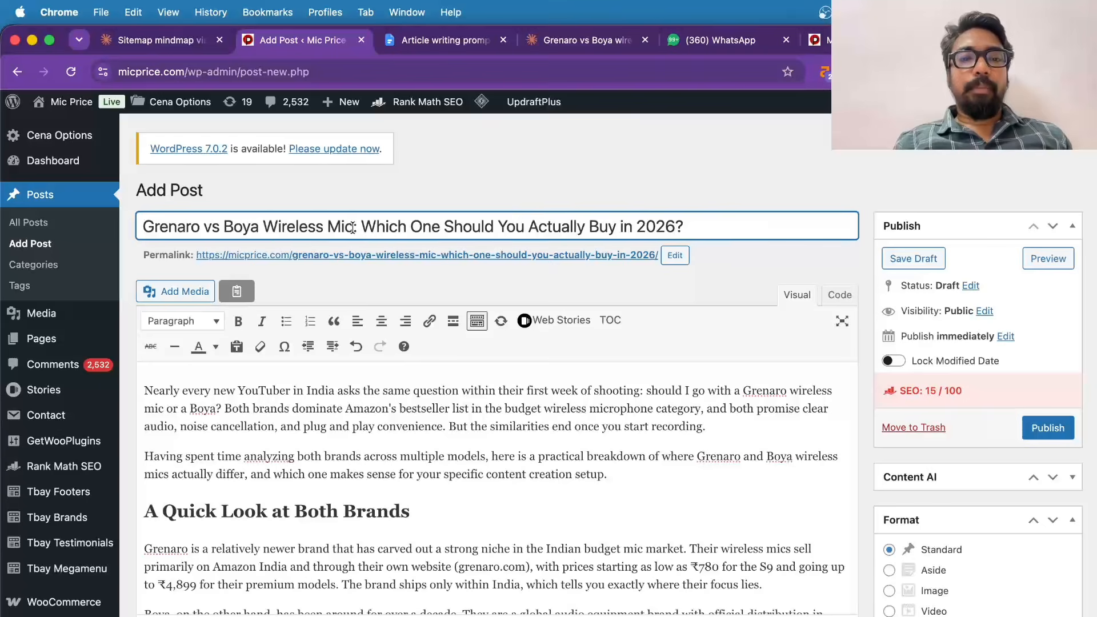
# - Highlight the keyword phrase "Grenaro vs Boya Wireless Mic", the word "Buy" and the entire title of the draft post
pyautogui.moveTo(355, 226); pyautogui.dragTo(137, 227)
pyautogui.click(406, 239)
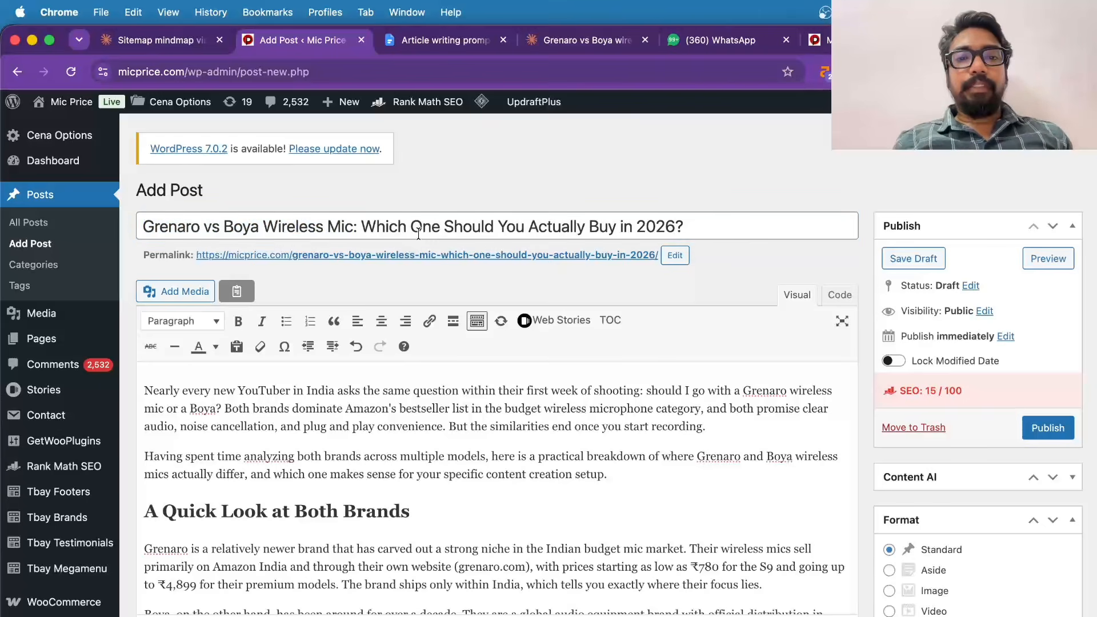
pyautogui.tripleClick(594, 226)
pyautogui.doubleClick(594, 226)
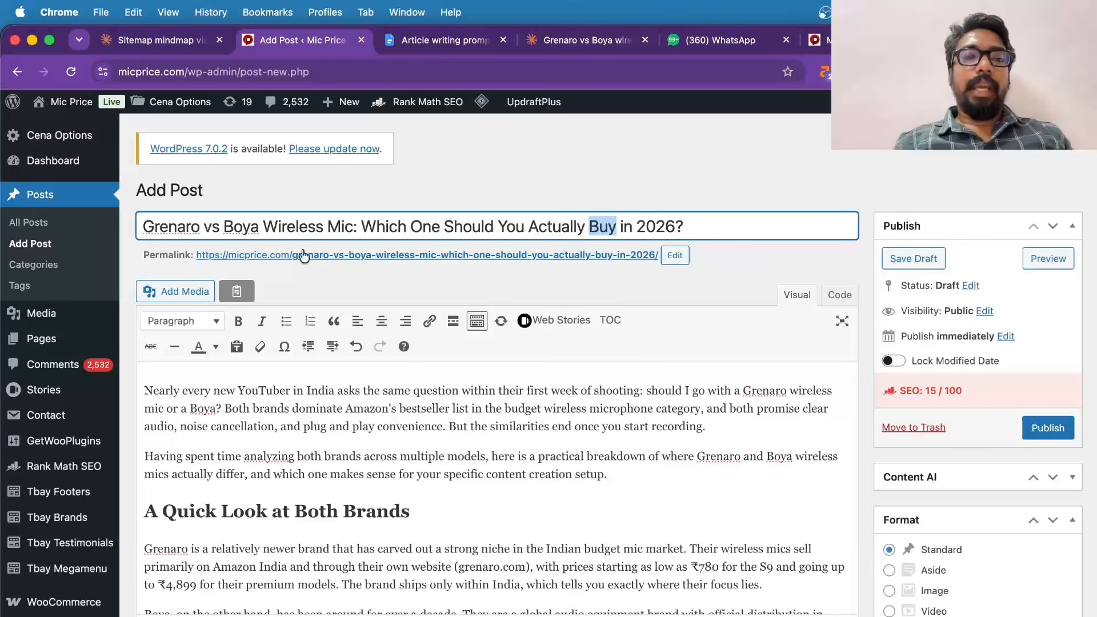
pyautogui.tripleClick(285, 229)
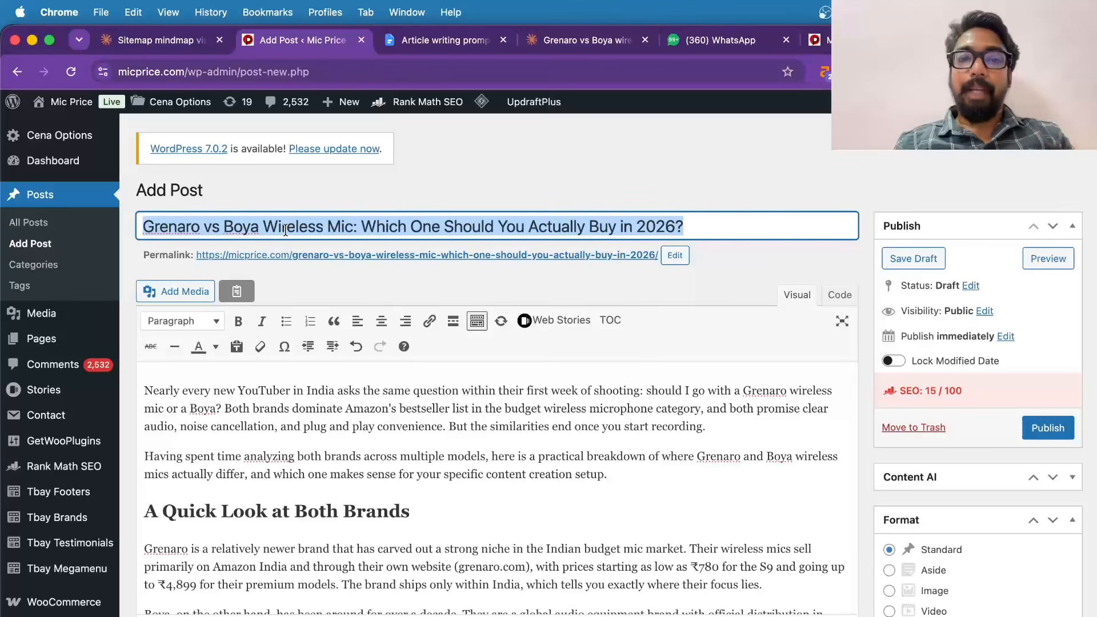
# - Try to replace the post's permalink slug with the title's opening phrase "Grenaro vs Boya Wireless Mic:"
pyautogui.click(286, 229)
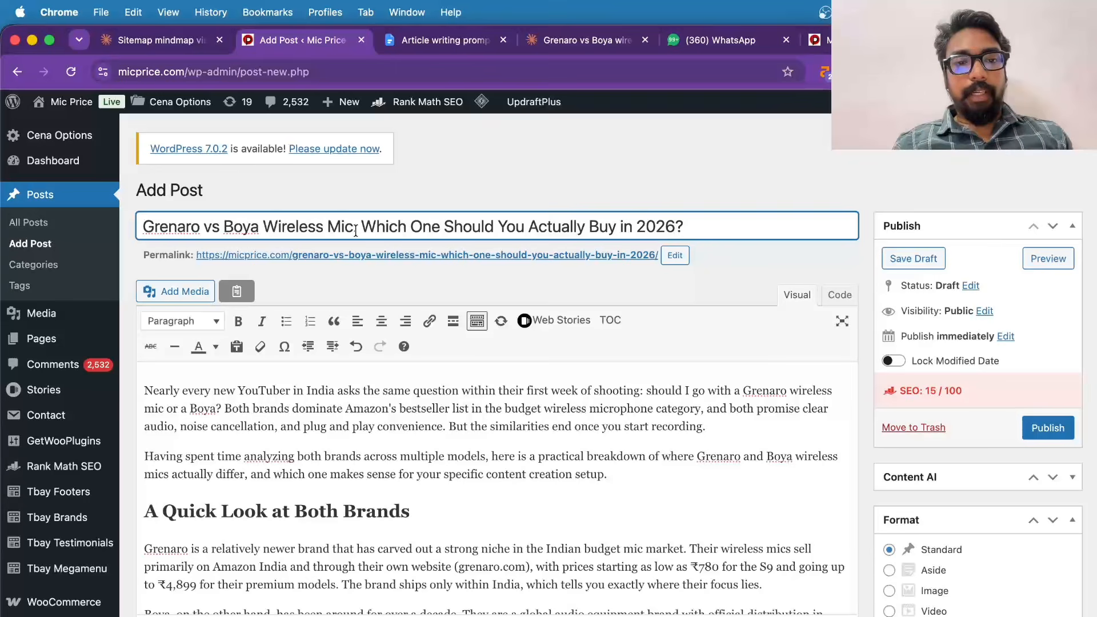
pyautogui.moveTo(358, 230); pyautogui.dragTo(96, 228)
pyautogui.press('super+c')
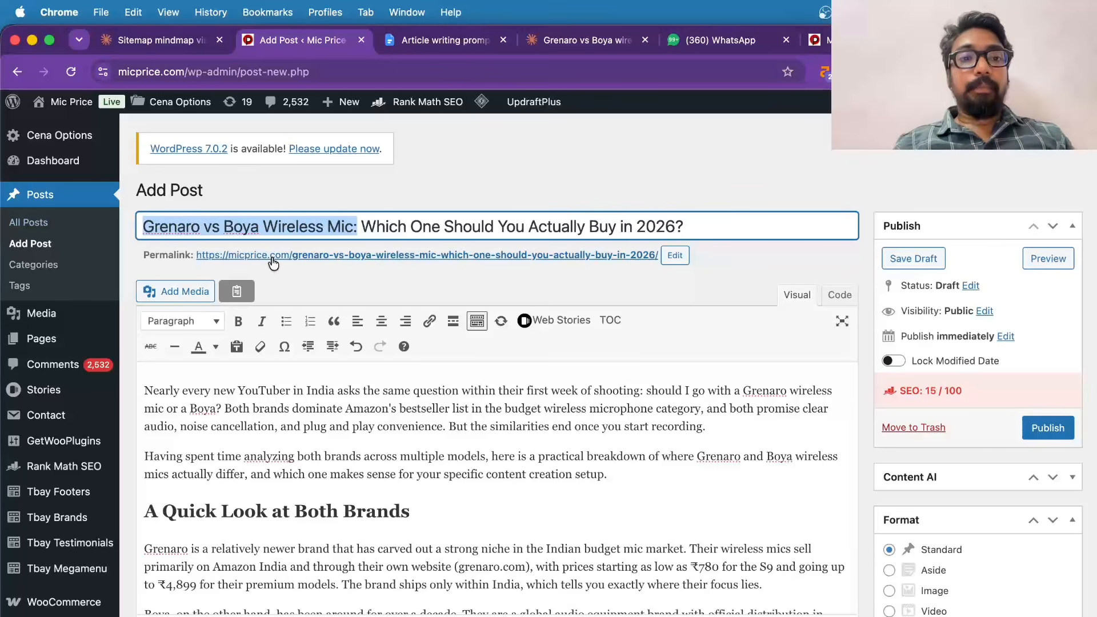
pyautogui.click(675, 256)
pyautogui.tripleClick(368, 257)
pyautogui.press('super+v')
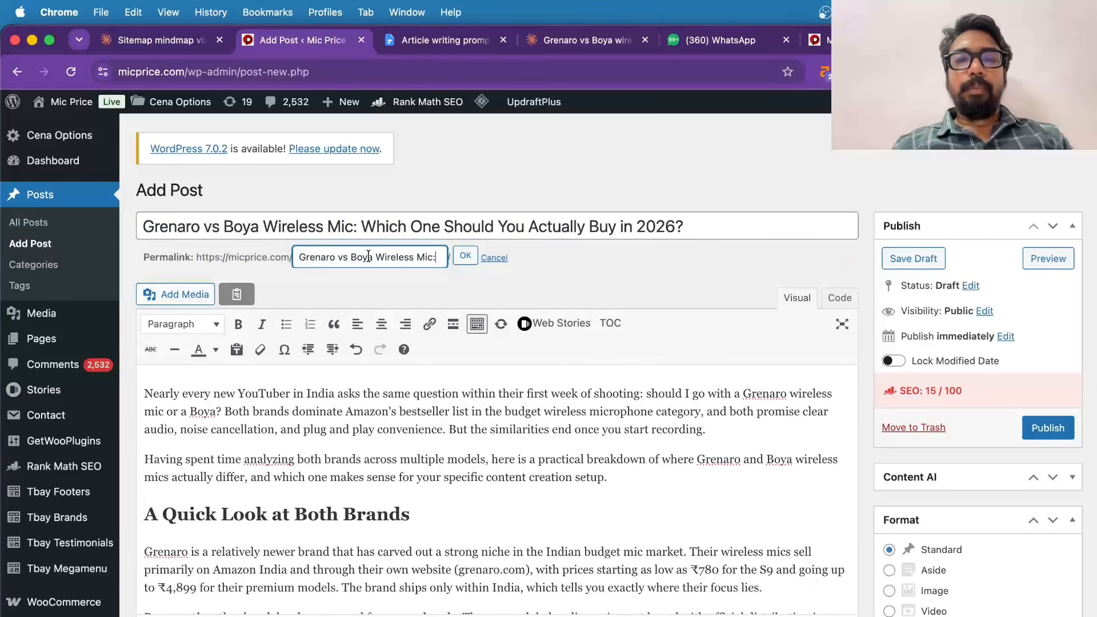
pyautogui.press('super+a')
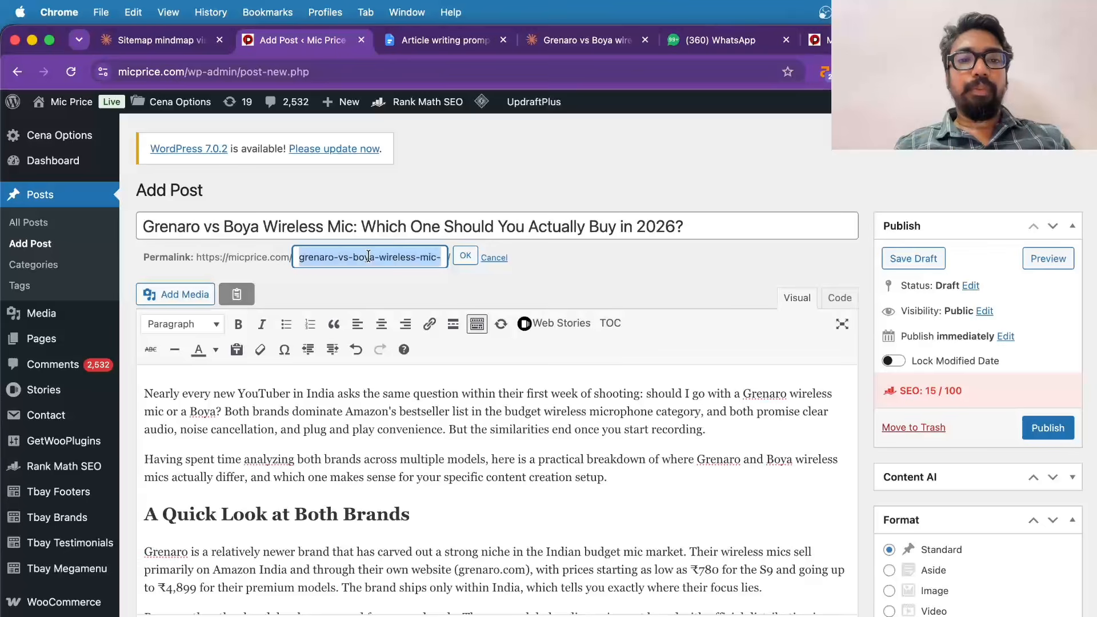
pyautogui.click(465, 255)
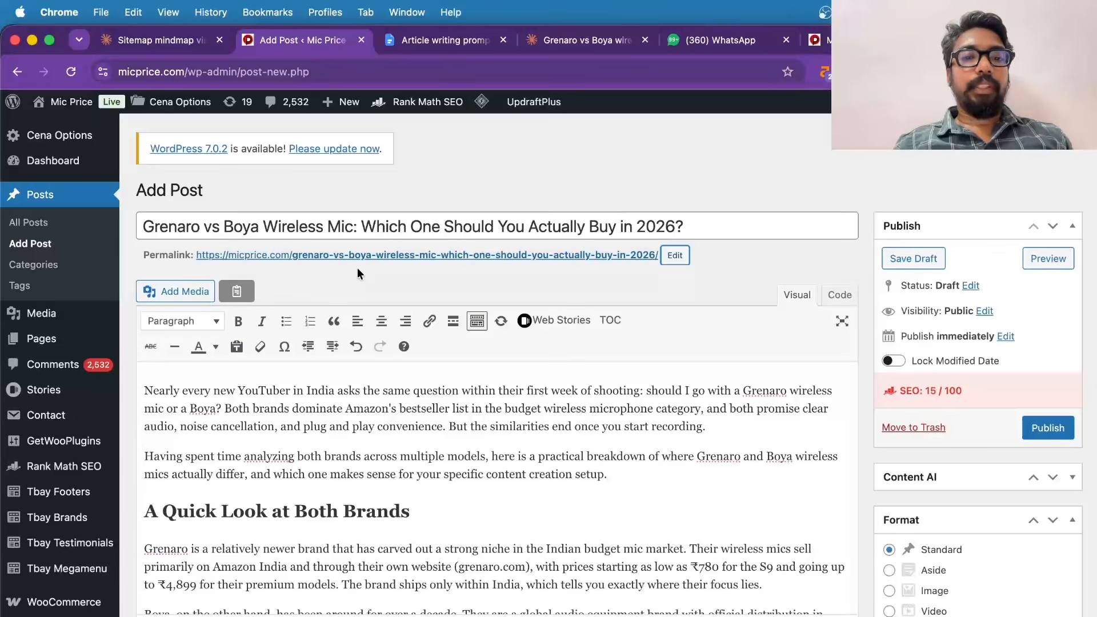
# - Insert the copied phrase "Grenaro vs Boya Wireless Mic:" at the start of the introduction and undo the insertion
pyautogui.scroll(-5, 411, 289)
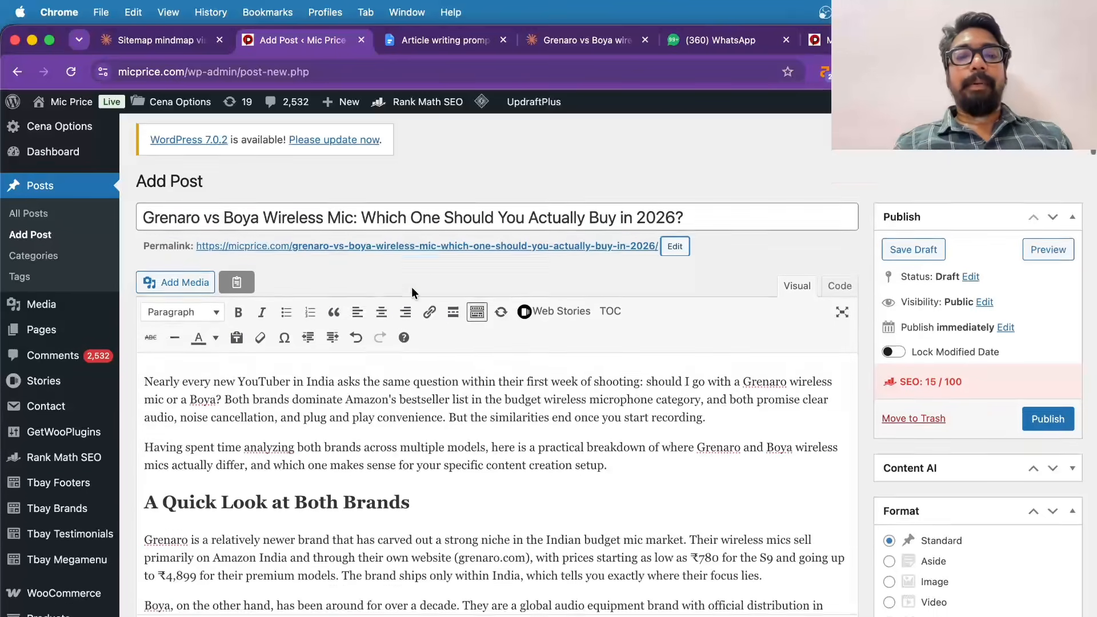
pyautogui.click(148, 261)
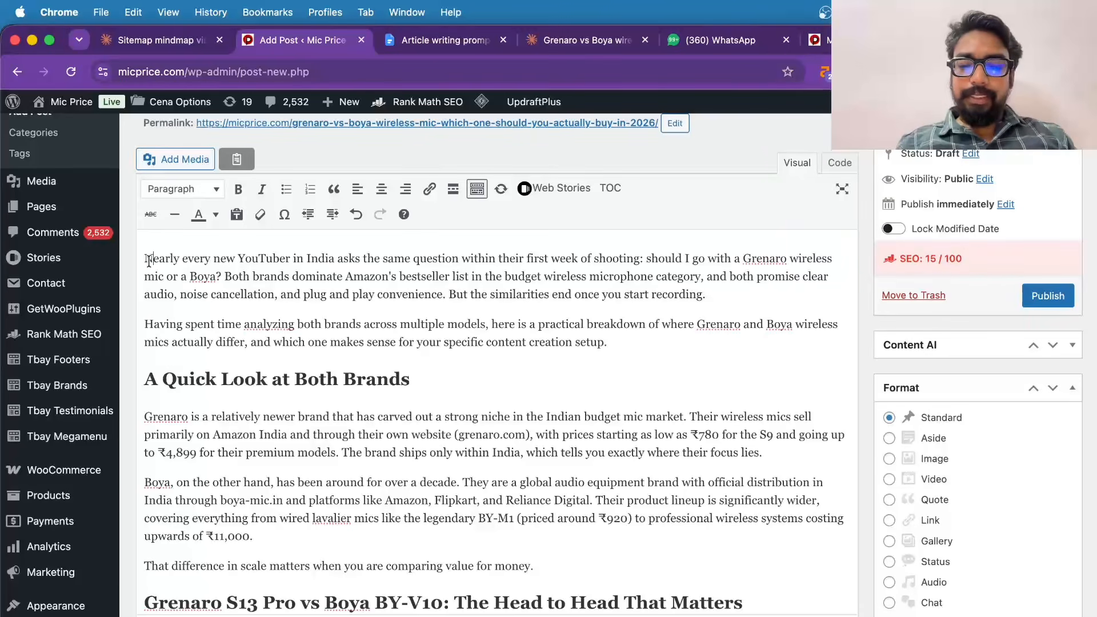
pyautogui.press('super+v')
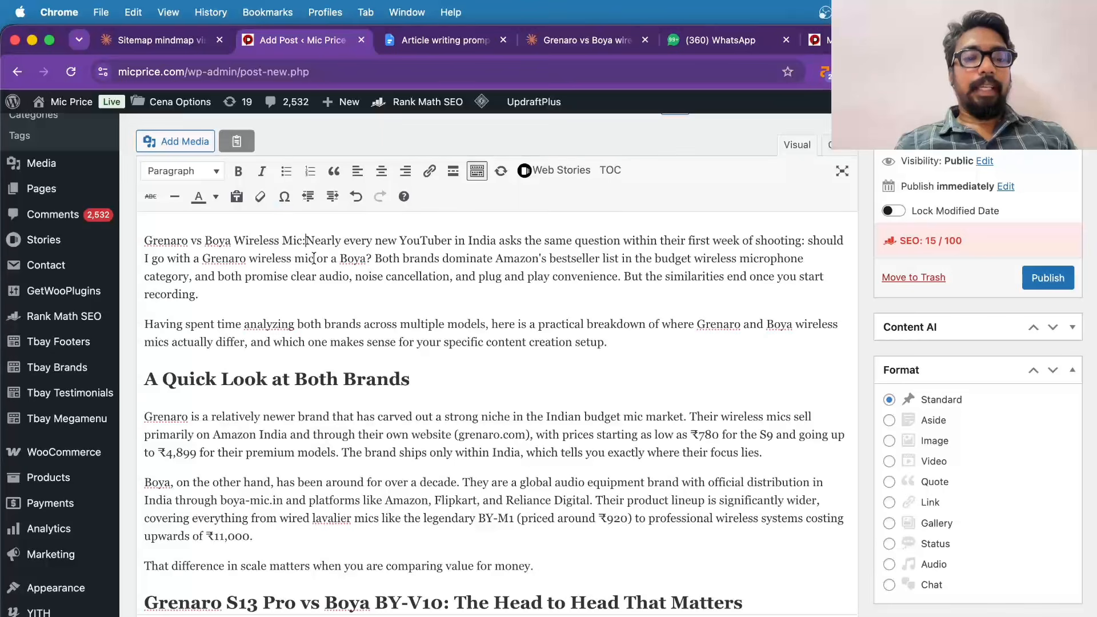
pyautogui.press('super+z')
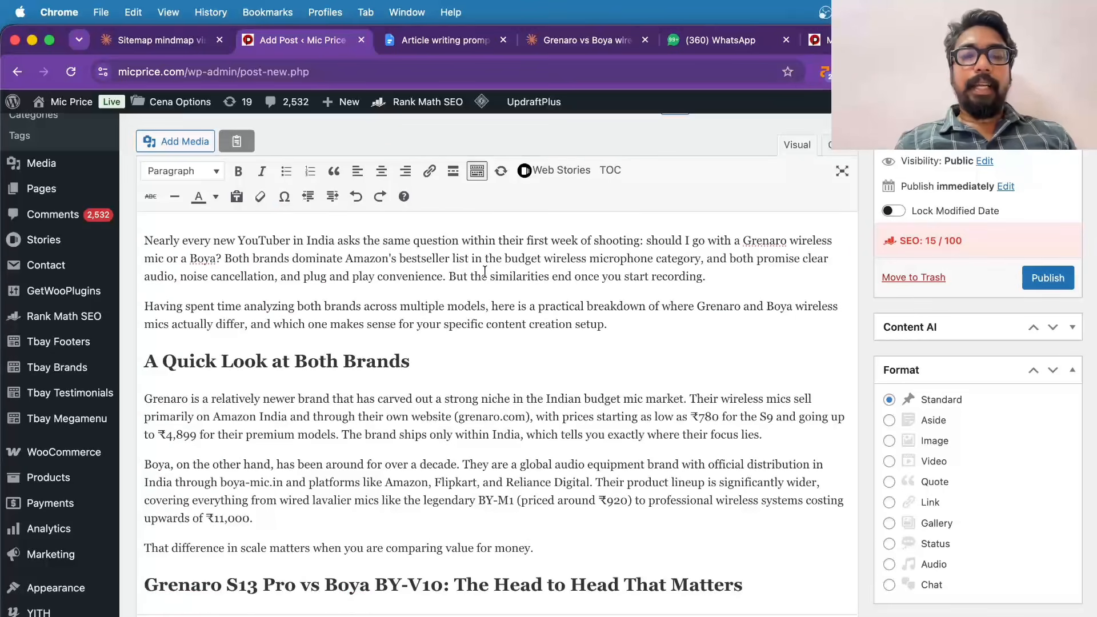
# - Review the draft, highlighting the "A Quick Look at Both Brands" heading and the introduction's second paragraph
pyautogui.scroll(3, 485, 274)
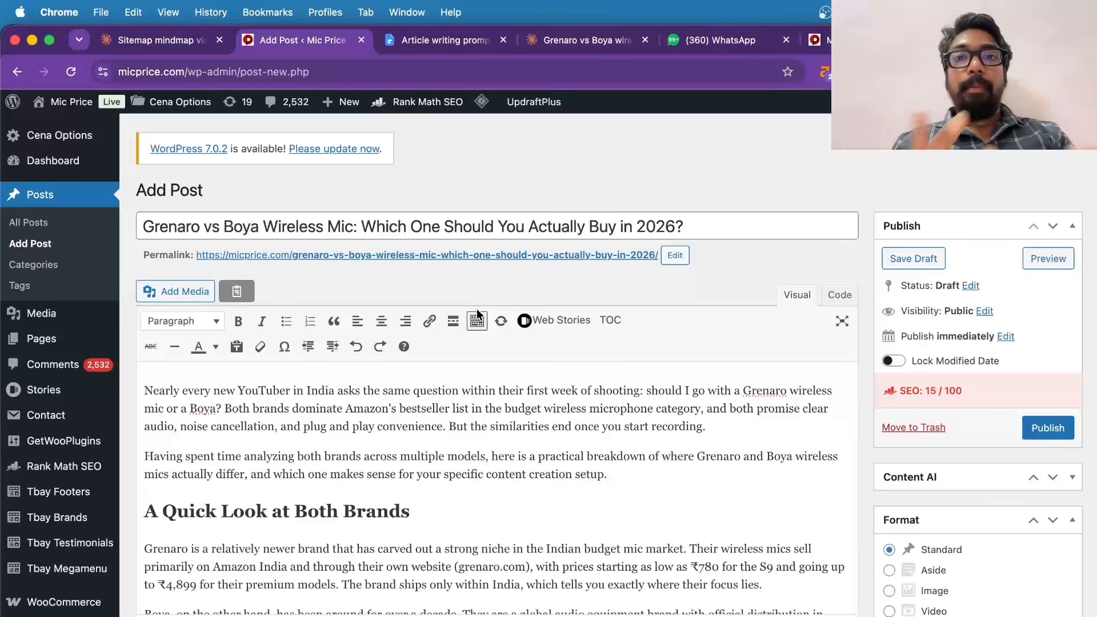
pyautogui.scroll(-5, 425, 404)
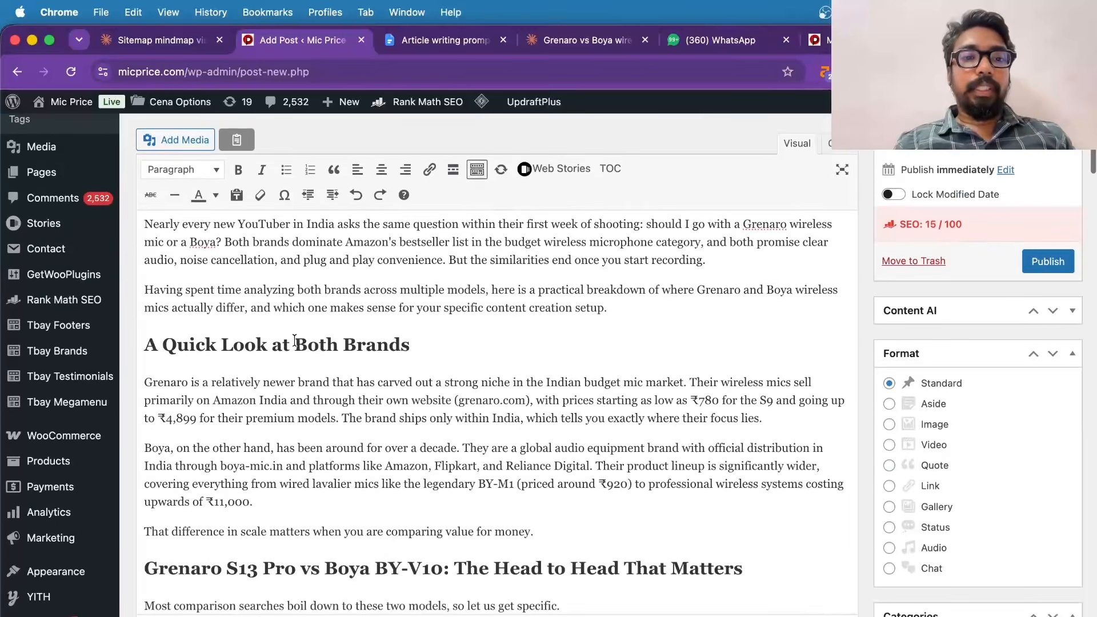
pyautogui.doubleClick(294, 343)
pyautogui.tripleClick(295, 341)
pyautogui.scroll(-15, 294, 341)
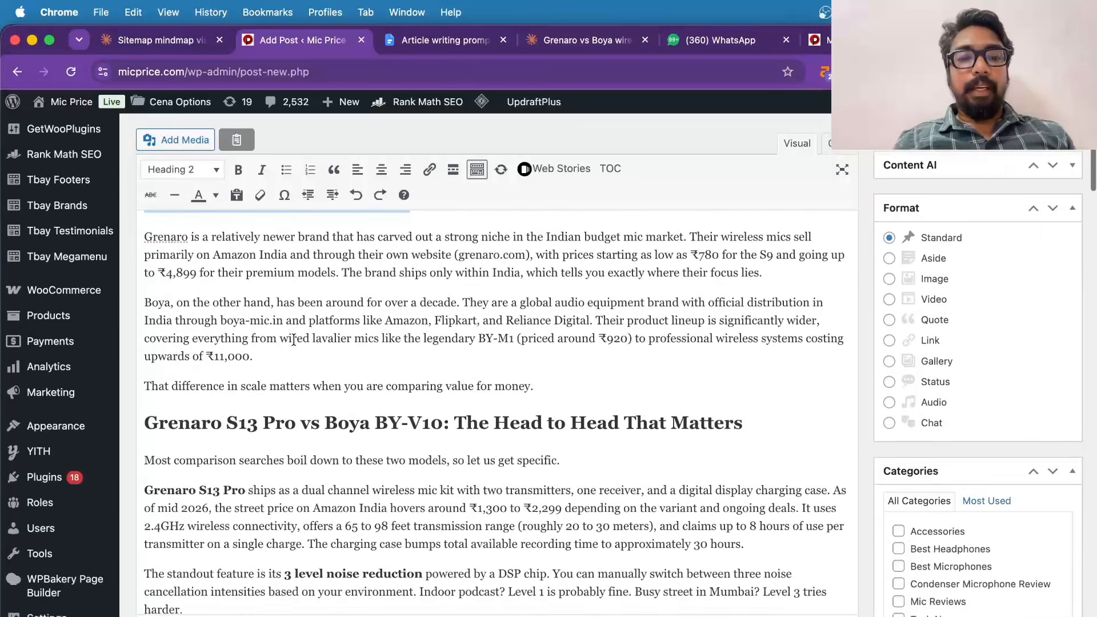
pyautogui.scroll(-15, 294, 340)
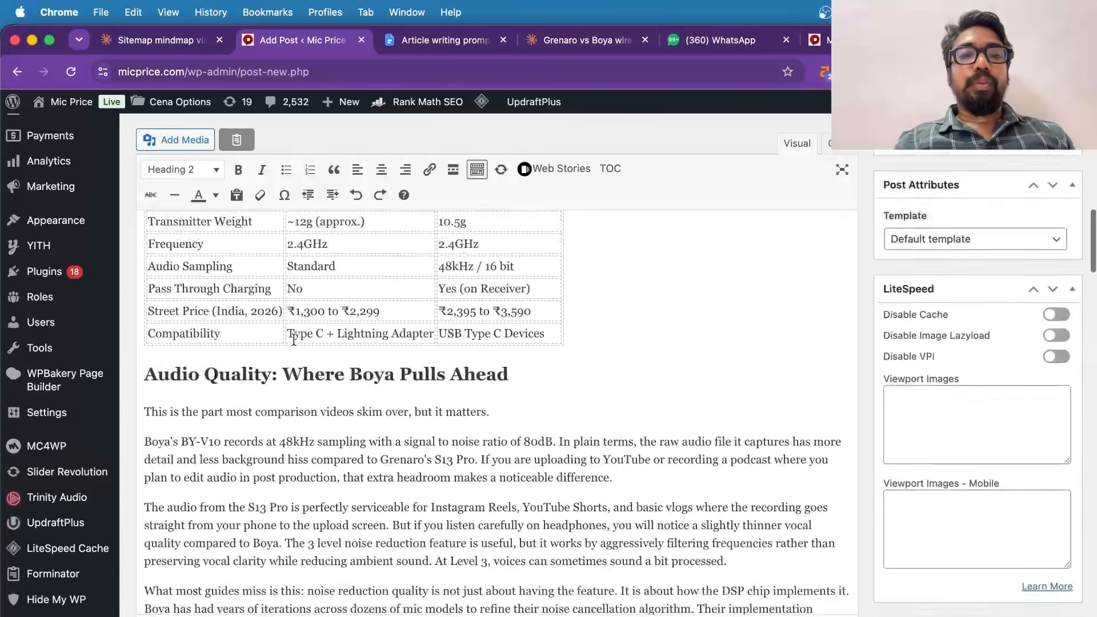
pyautogui.scroll(20, 294, 340)
pyautogui.scroll(6, 294, 340)
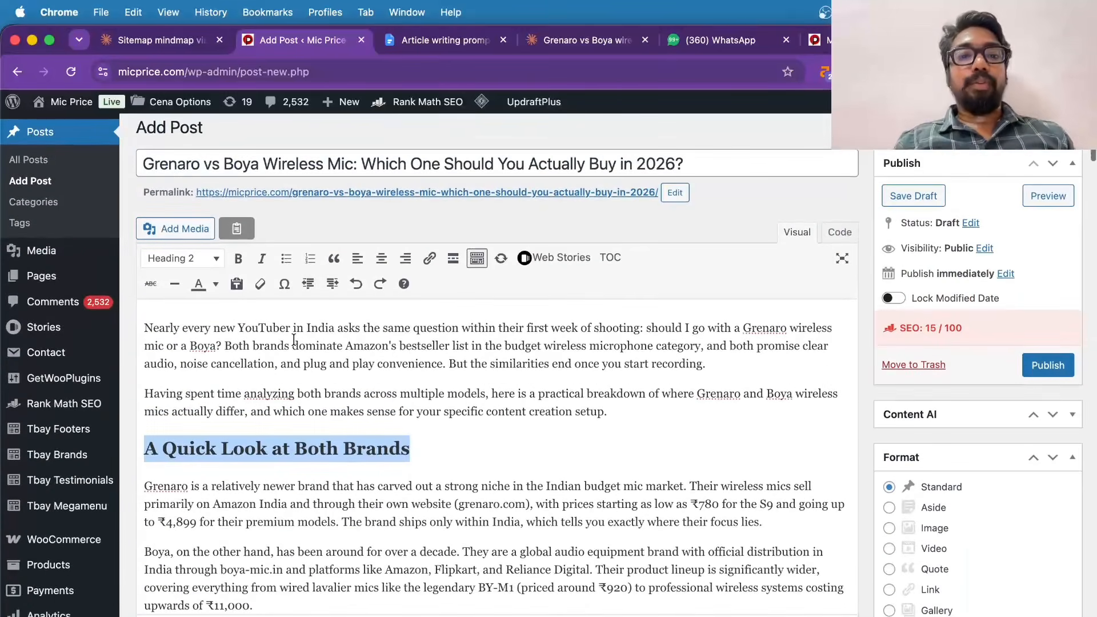
pyautogui.doubleClick(423, 393)
pyautogui.tripleClick(427, 393)
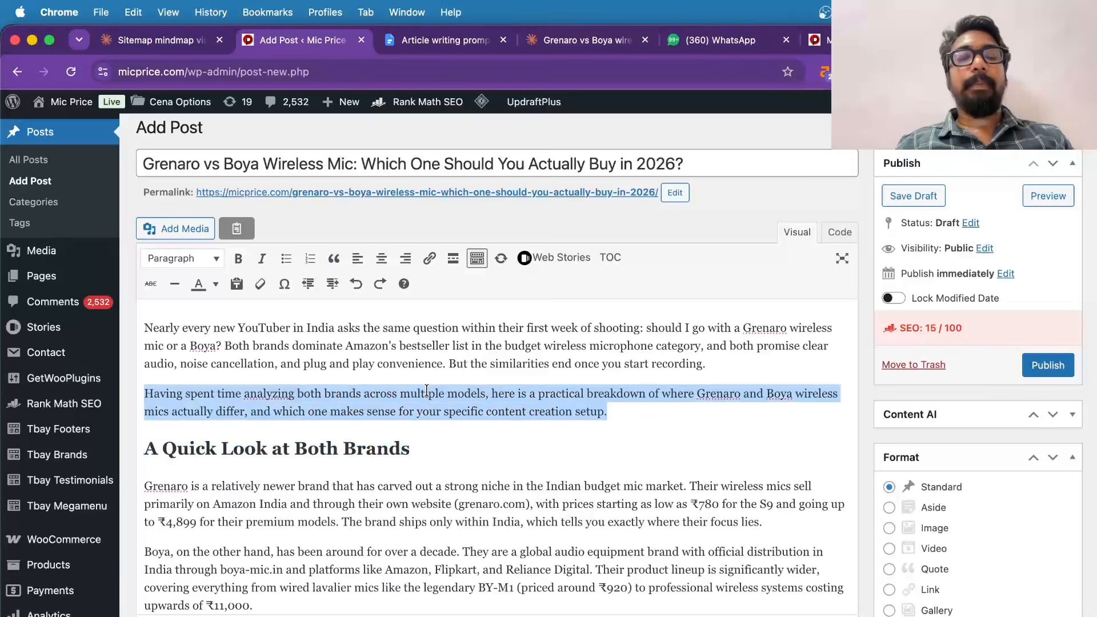
pyautogui.click(464, 380)
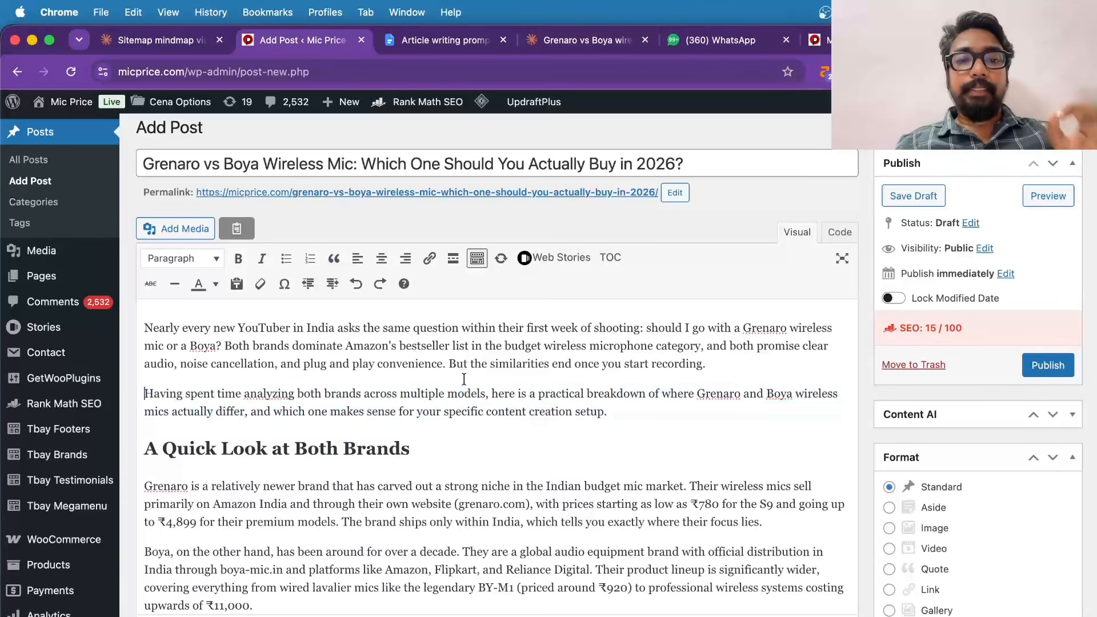
# - Look through the article body from the brand overview to the audio quality section and return to the title
pyautogui.scroll(-4, 464, 379)
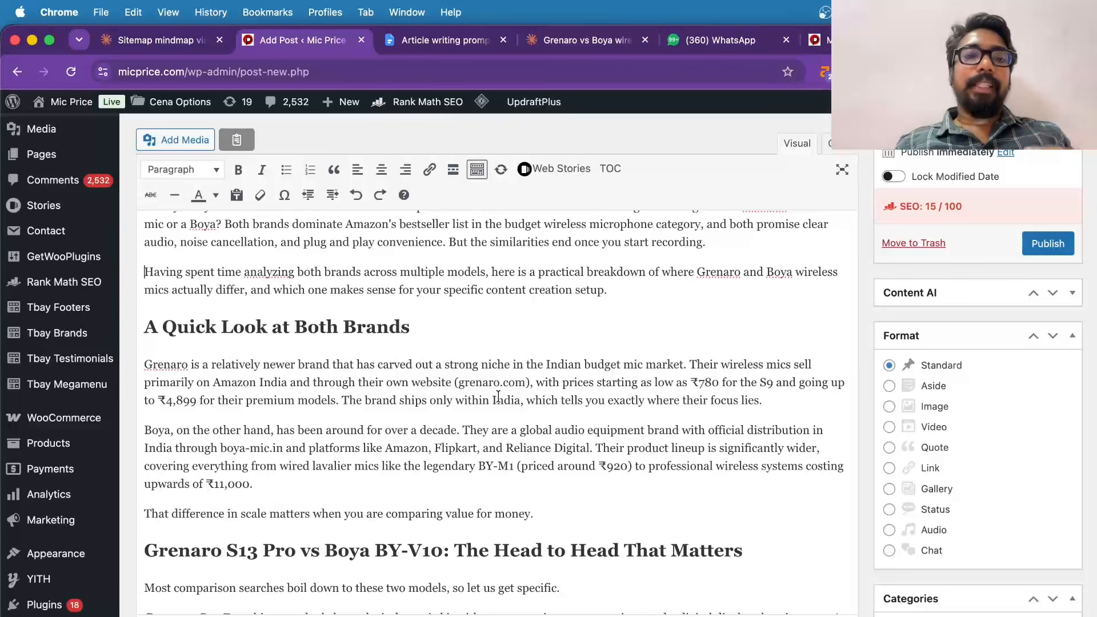
pyautogui.scroll(-20, 498, 396)
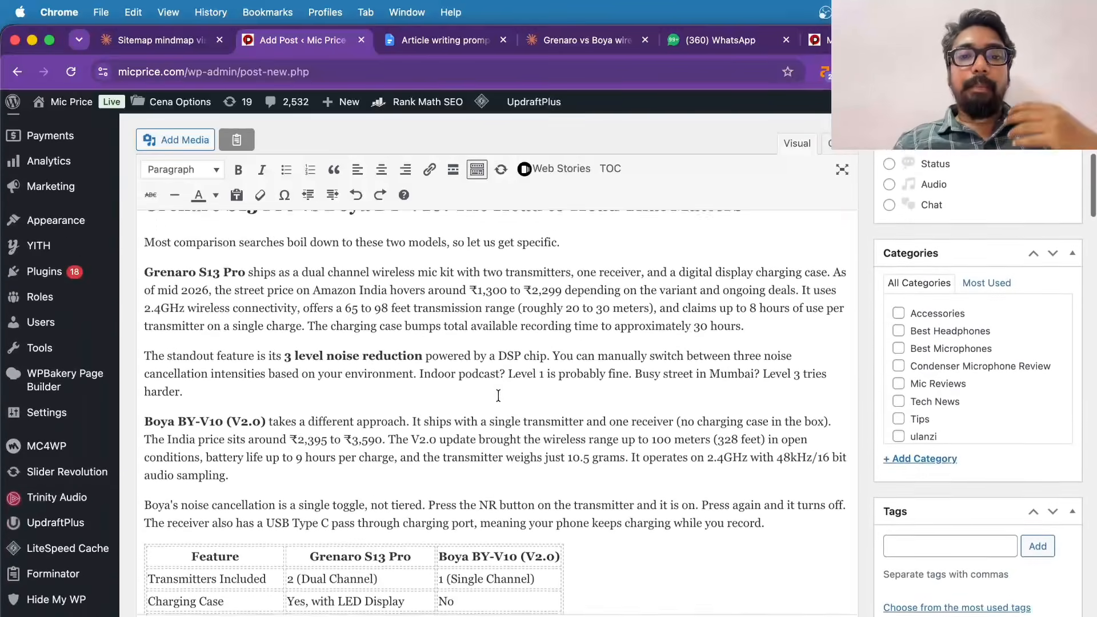
pyautogui.scroll(-5, 498, 395)
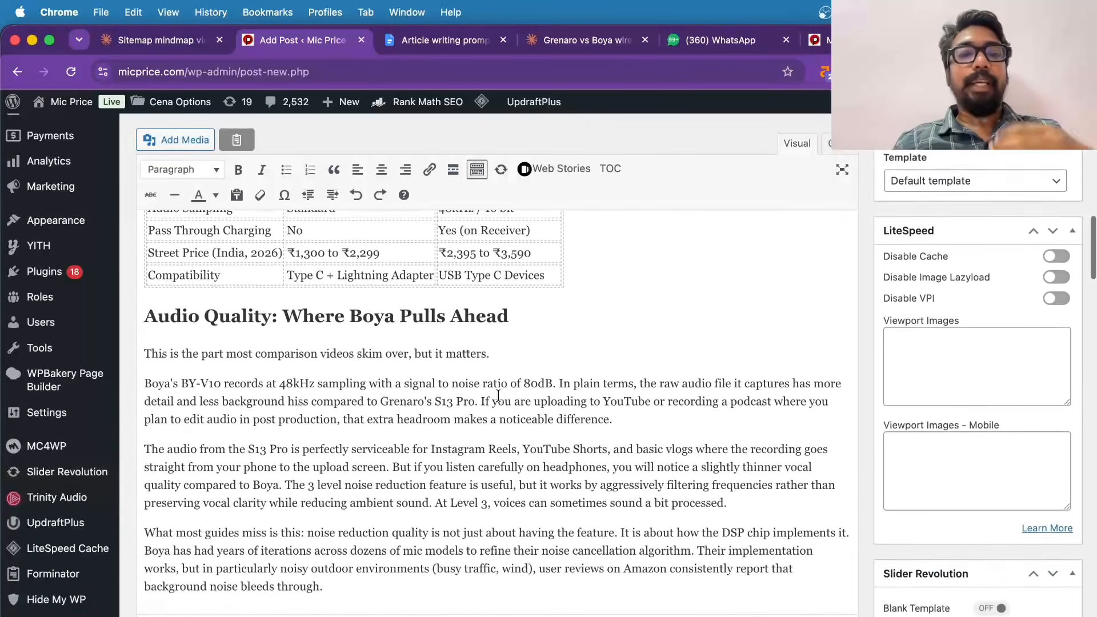
pyautogui.scroll(4, 498, 395)
pyautogui.scroll(20, 498, 395)
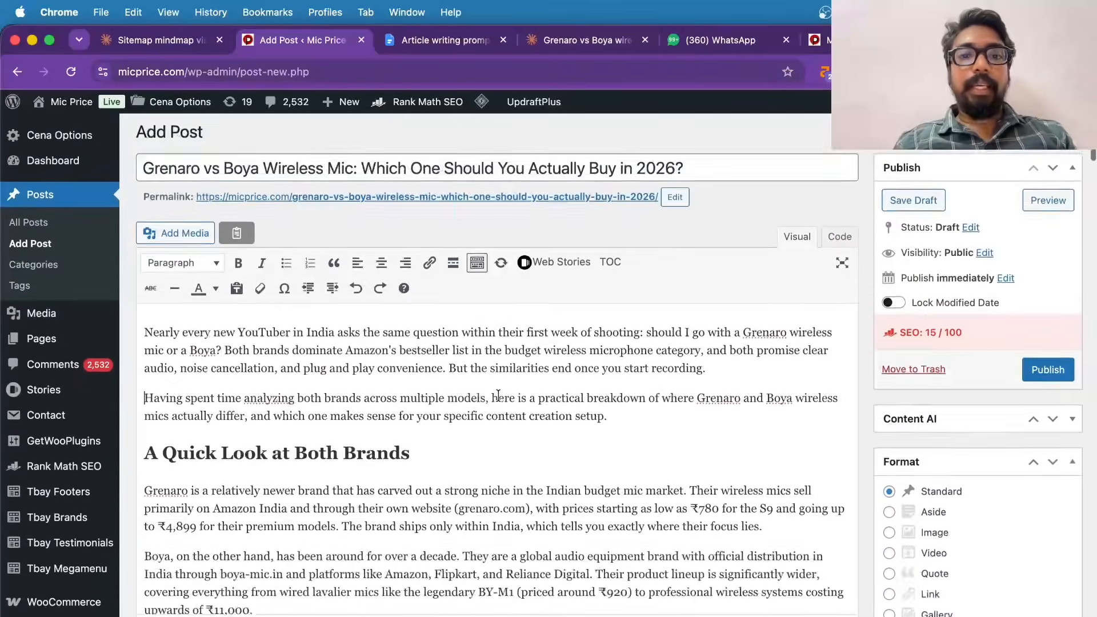
pyautogui.scroll(-2, 498, 396)
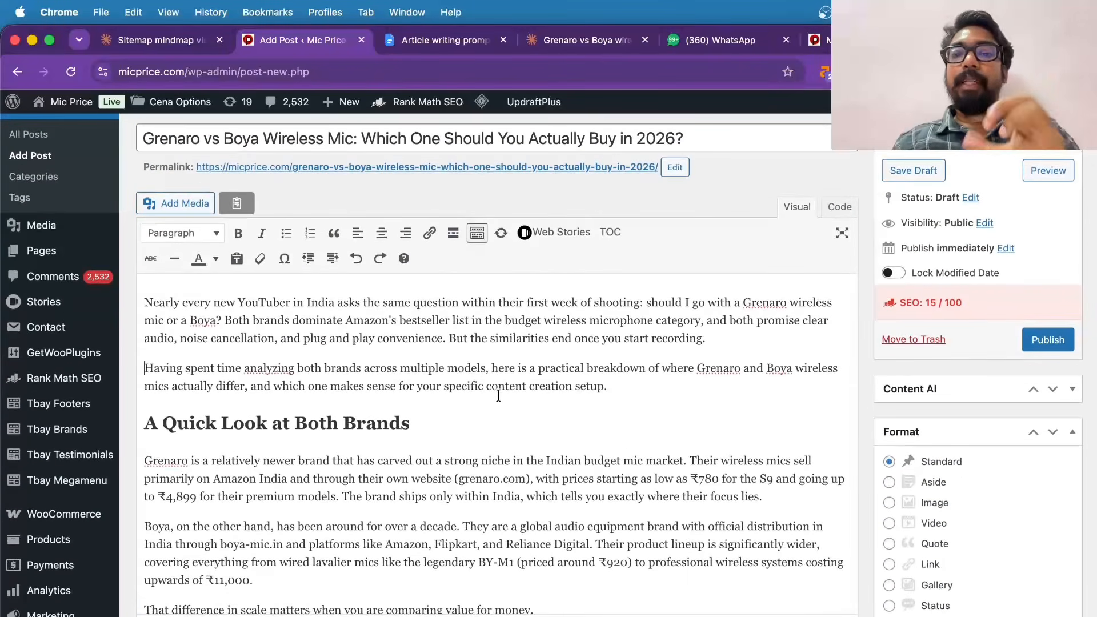
pyautogui.scroll(-1, 498, 396)
pyautogui.scroll(4, 498, 396)
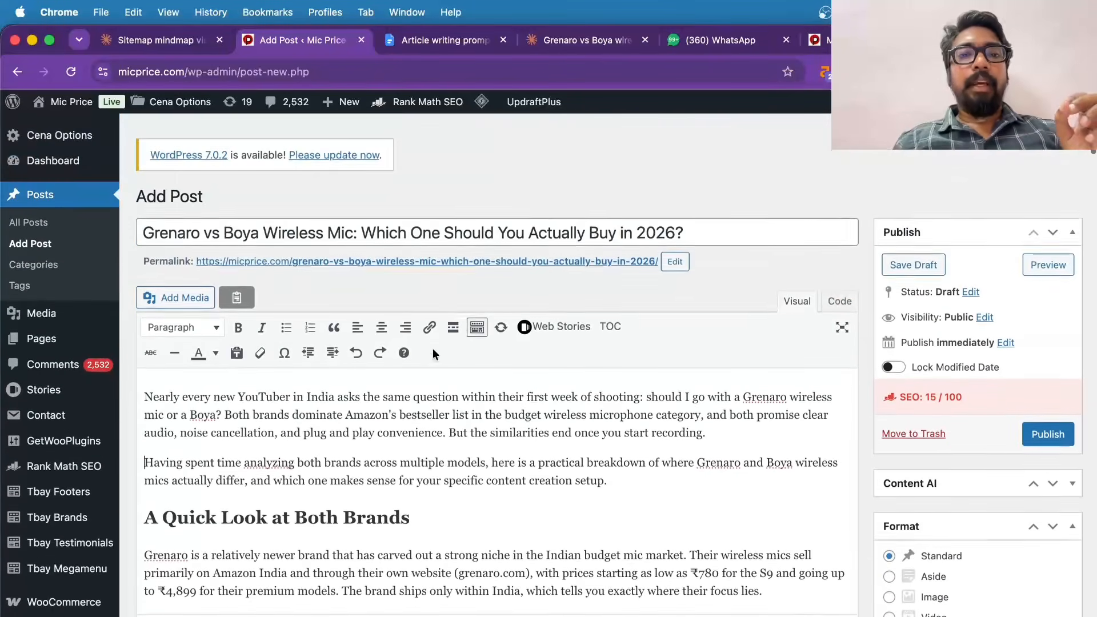
# - Copy "Grenaro vs Boya Wireless Mic" without the colon from the title and paste it over the permalink slug
pyautogui.moveTo(353, 227); pyautogui.dragTo(156, 220)
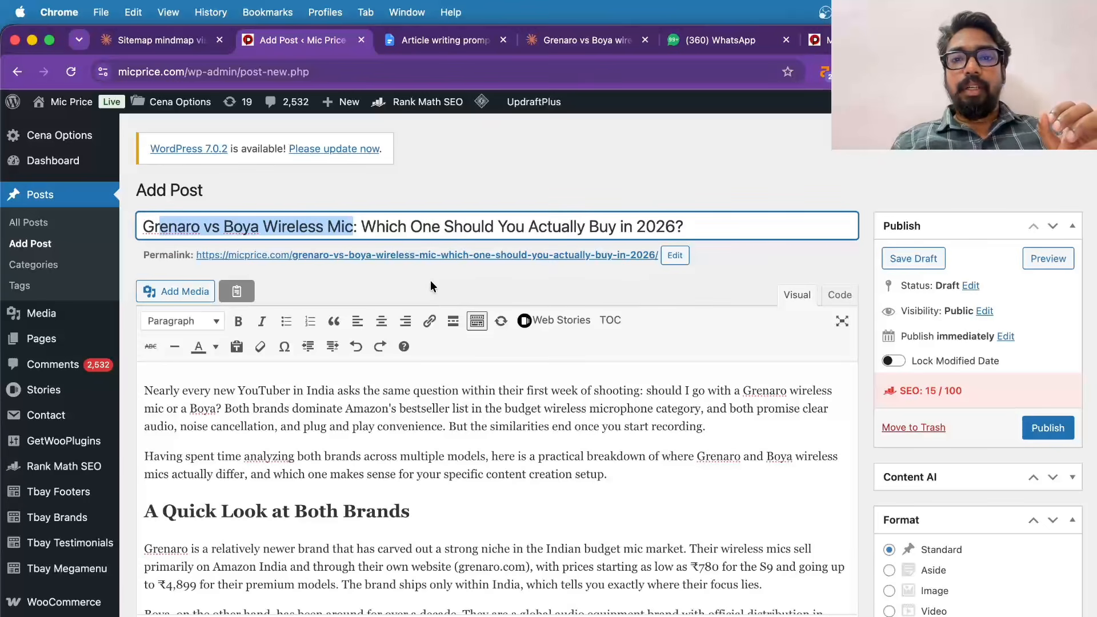
pyautogui.click(348, 221)
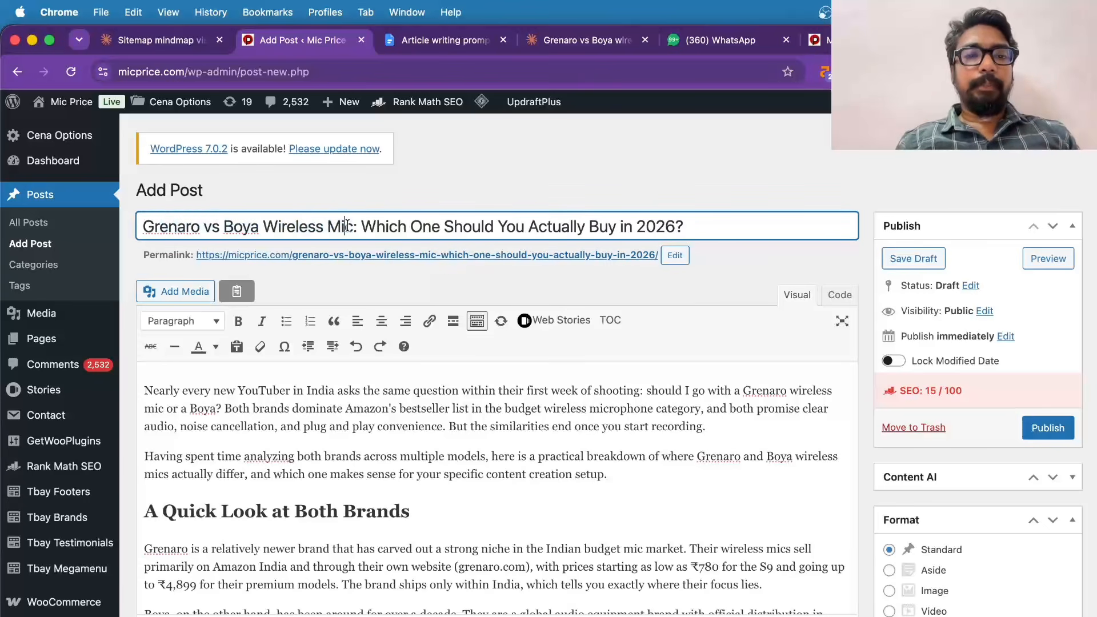
pyautogui.moveTo(354, 227); pyautogui.dragTo(121, 232)
pyautogui.press('super+c')
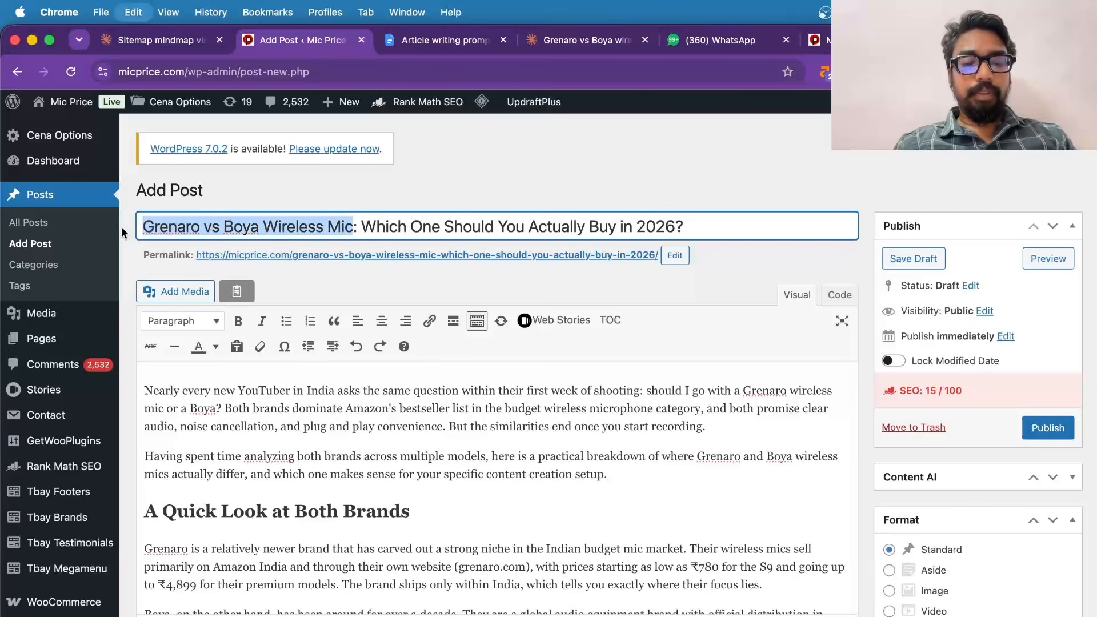
pyautogui.click(674, 261)
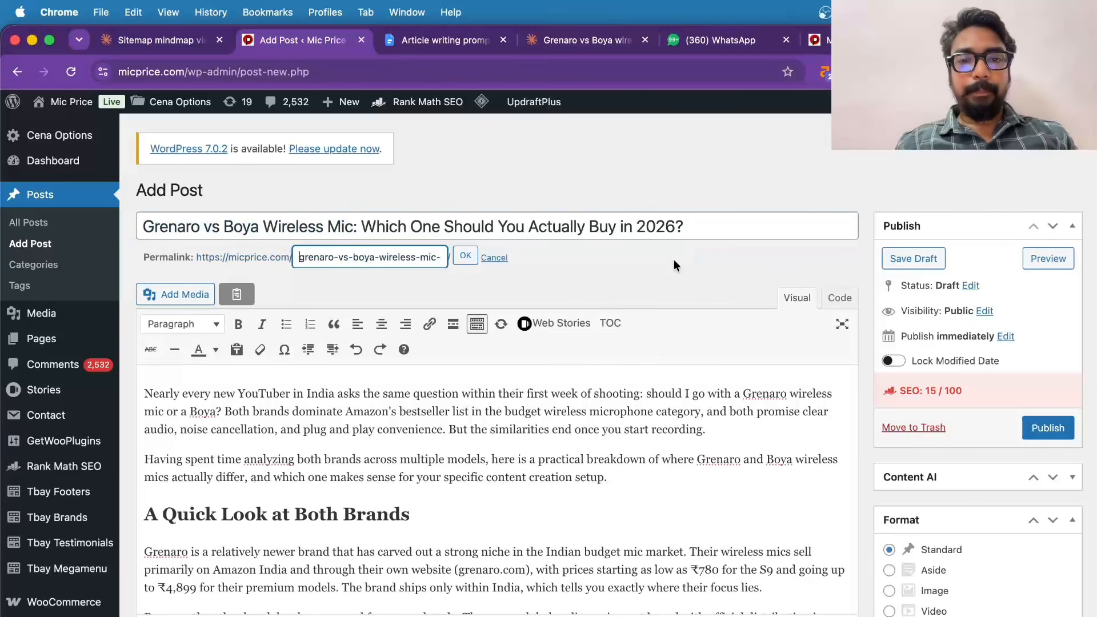
pyautogui.tripleClick(348, 256)
pyautogui.press('super+v')
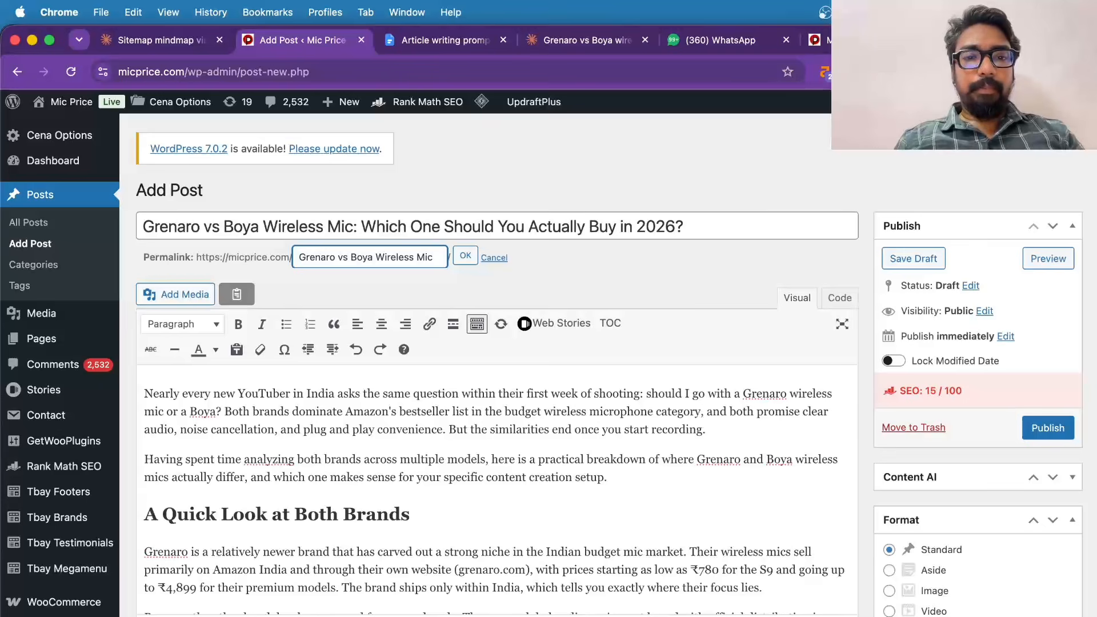
# - Remove "Wireless" from the permalink slug, append "comparision article" and apply the new slug
pyautogui.doubleClick(384, 257)
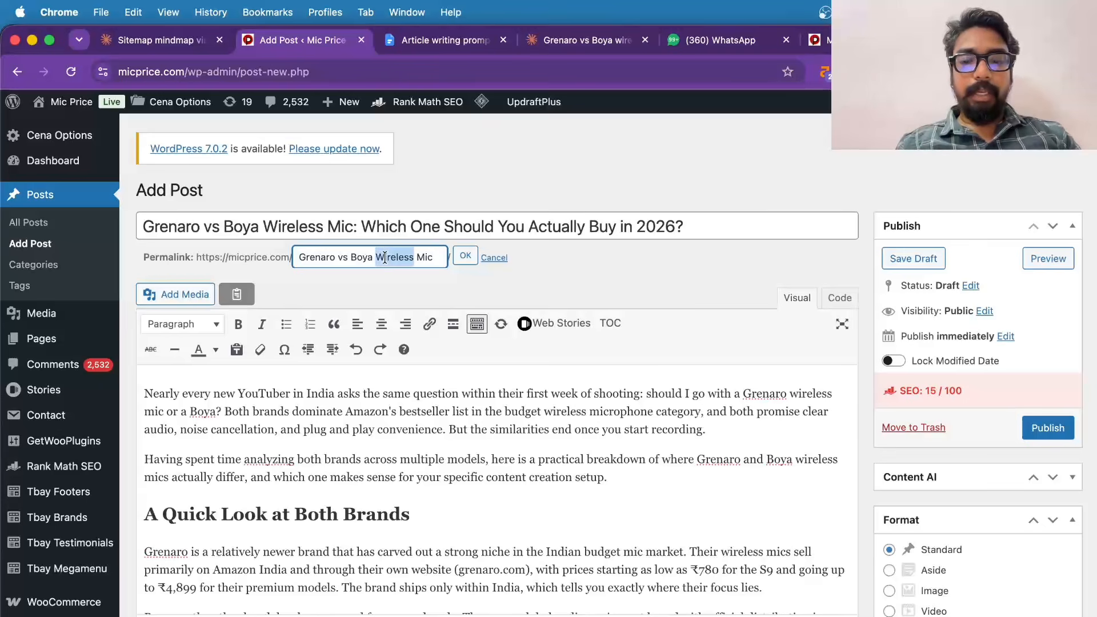
pyautogui.press('BackSpace')
pyautogui.write('co')
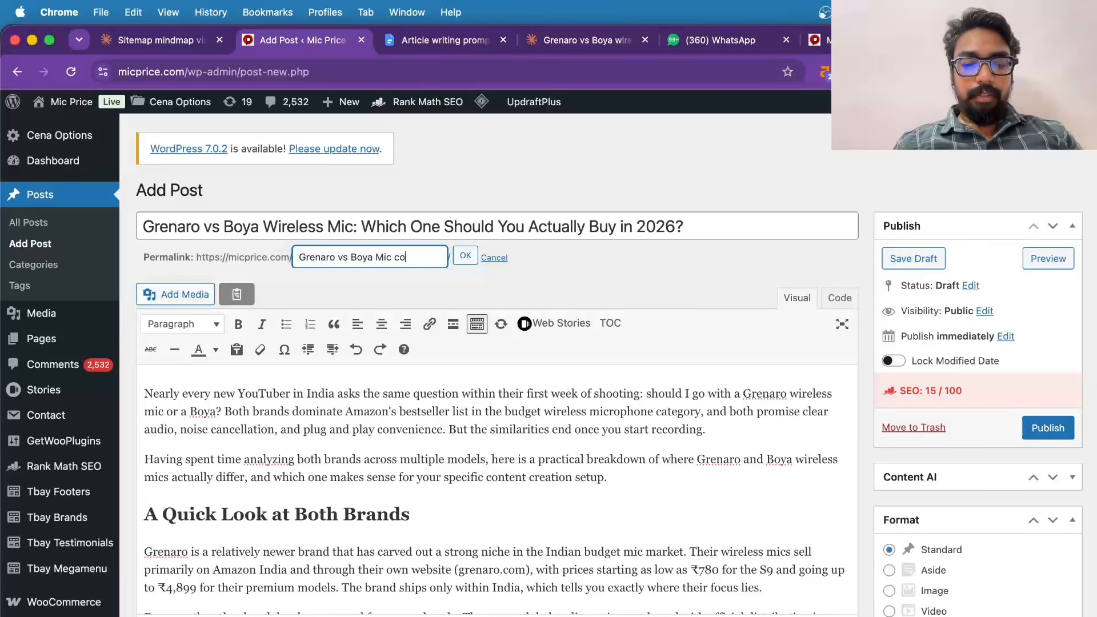
pyautogui.write('mparision')
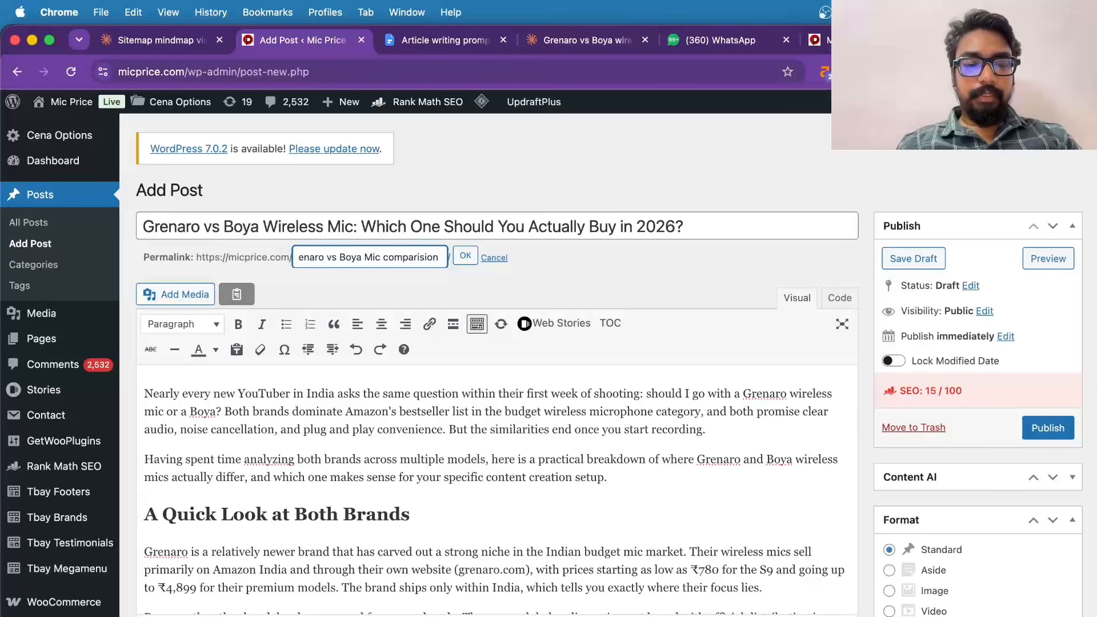
pyautogui.write(' article')
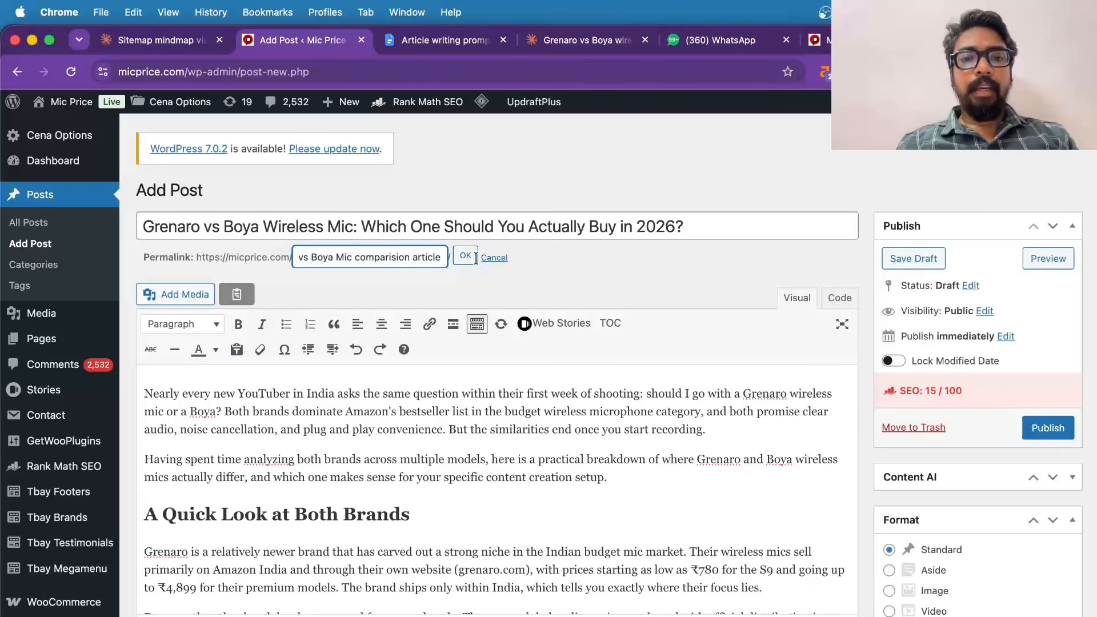
pyautogui.click(474, 258)
# - Make the phrase "Grenaro wireless mic or a Boya?" in the first introduction paragraph bold
pyautogui.scroll(-2, 476, 381)
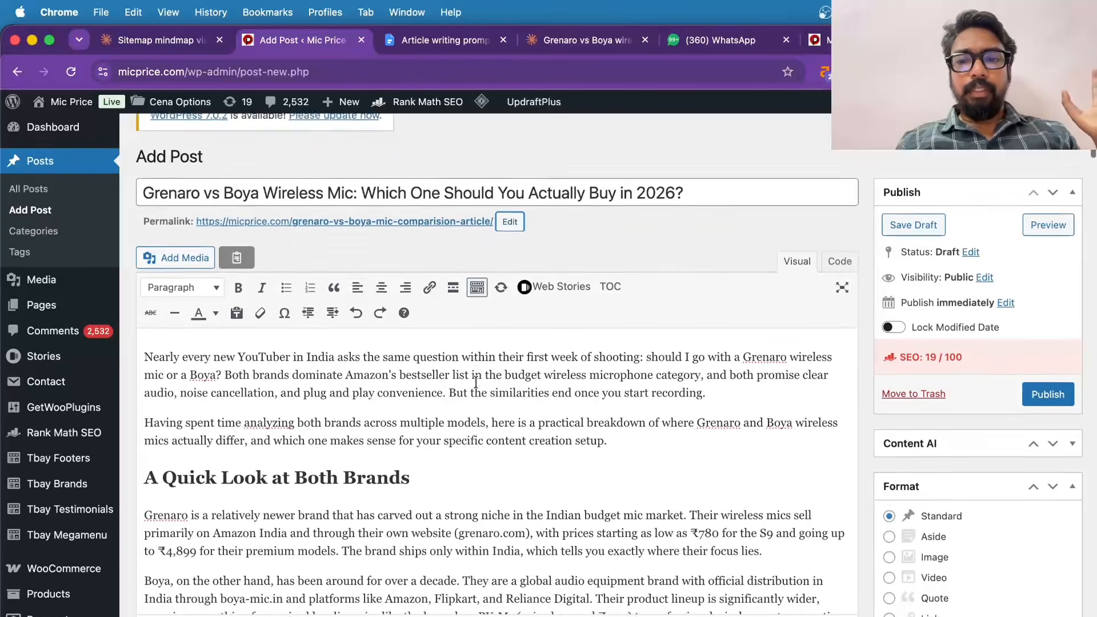
pyautogui.scroll(-3, 476, 382)
pyautogui.scroll(-1, 476, 382)
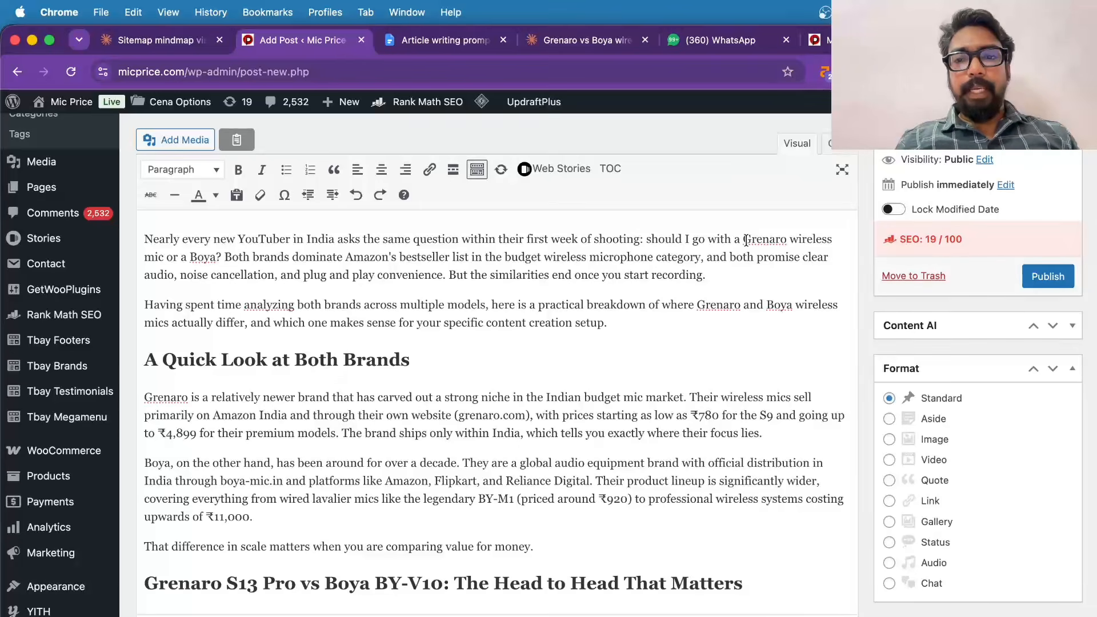
pyautogui.moveTo(744, 239); pyautogui.dragTo(227, 250)
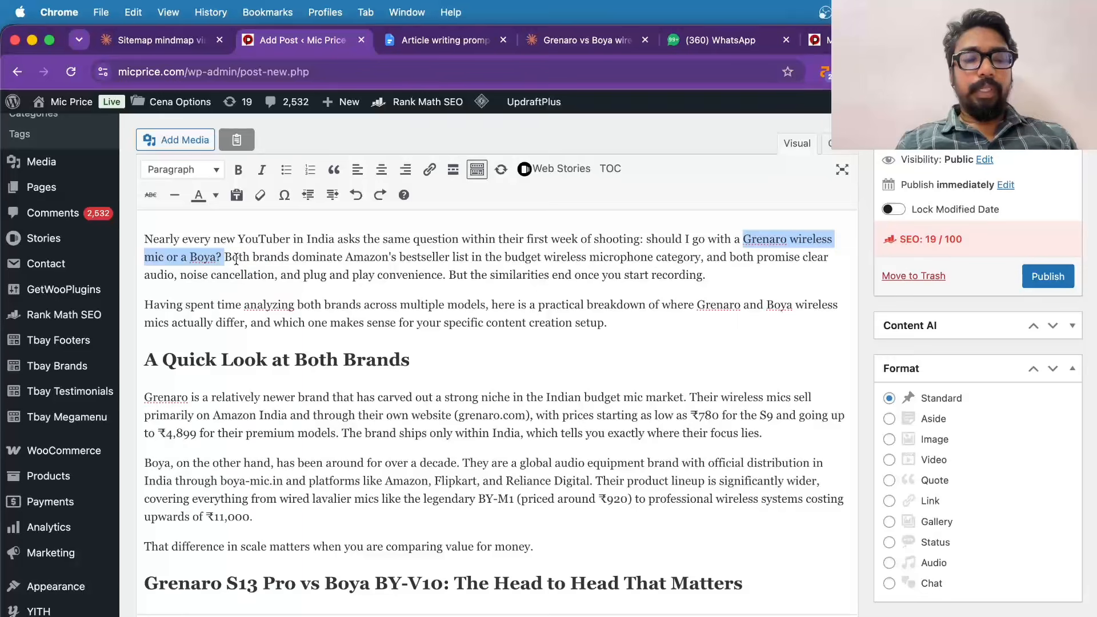
pyautogui.click(239, 170)
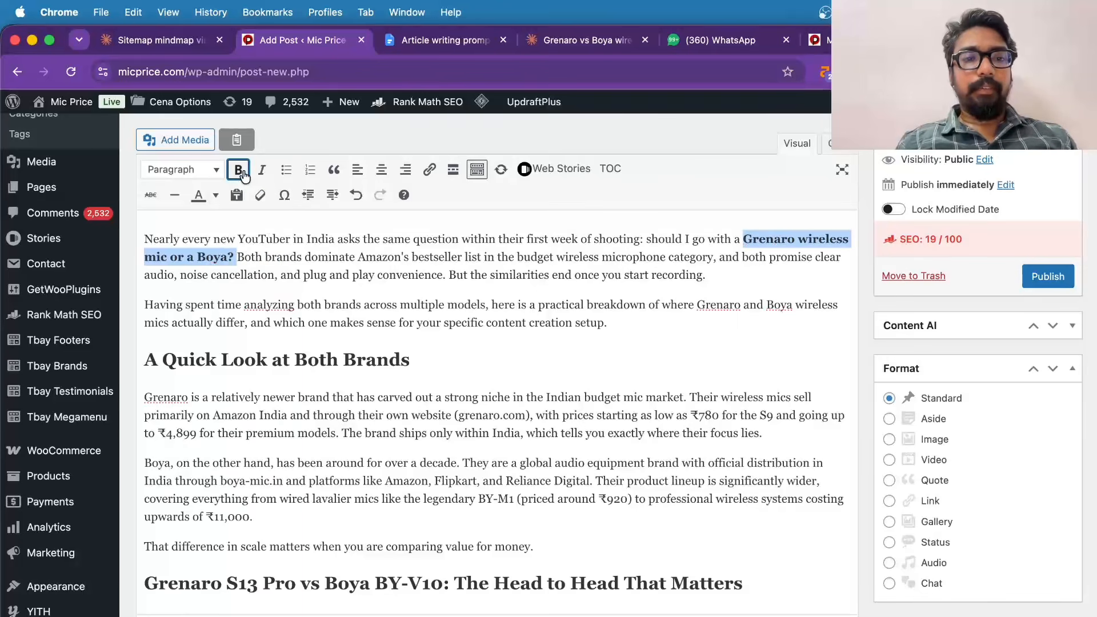
# - Make the phrase "Grenaro and Boya wireless mics" in the second introduction paragraph bold
pyautogui.click(357, 285)
pyautogui.scroll(-2, 356, 285)
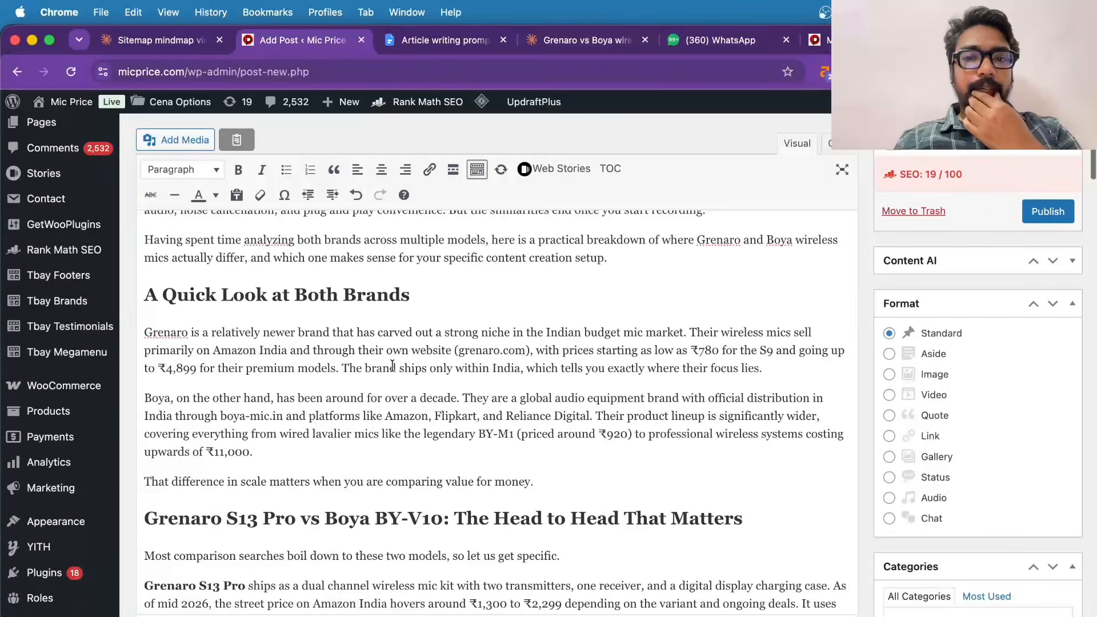
pyautogui.scroll(1, 787, 239)
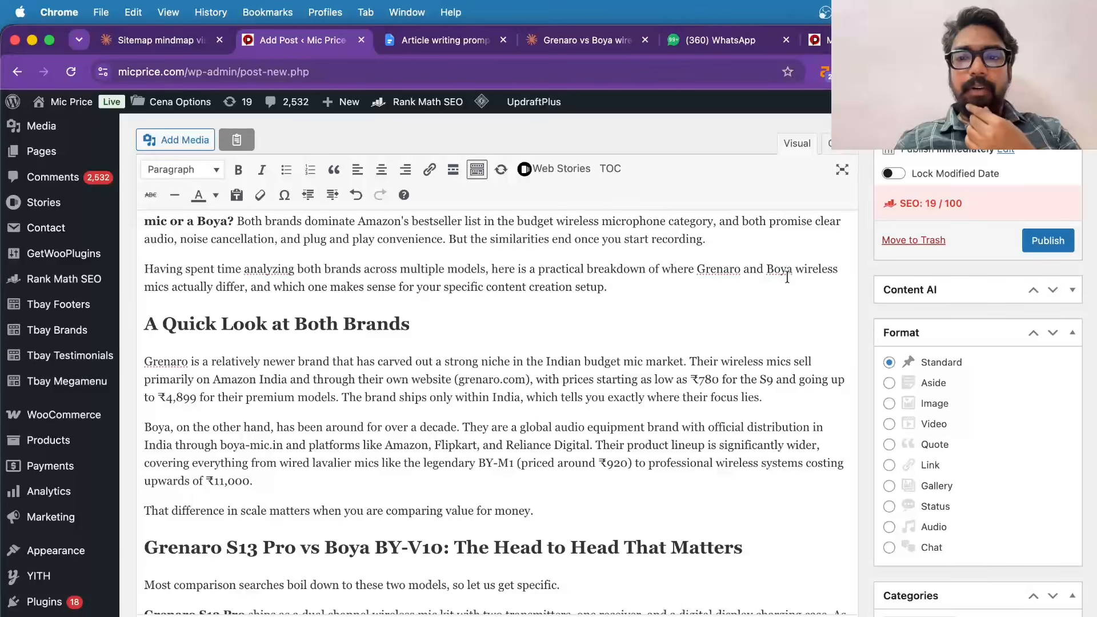
pyautogui.scroll(-1, 461, 342)
pyautogui.scroll(-3, 462, 341)
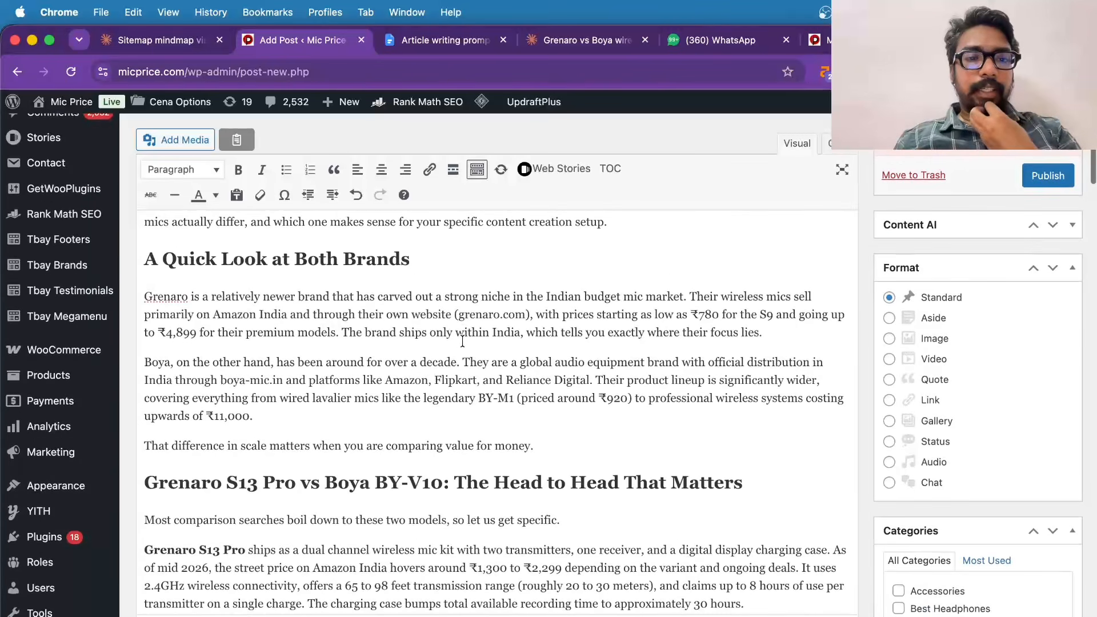
pyautogui.scroll(5, 704, 293)
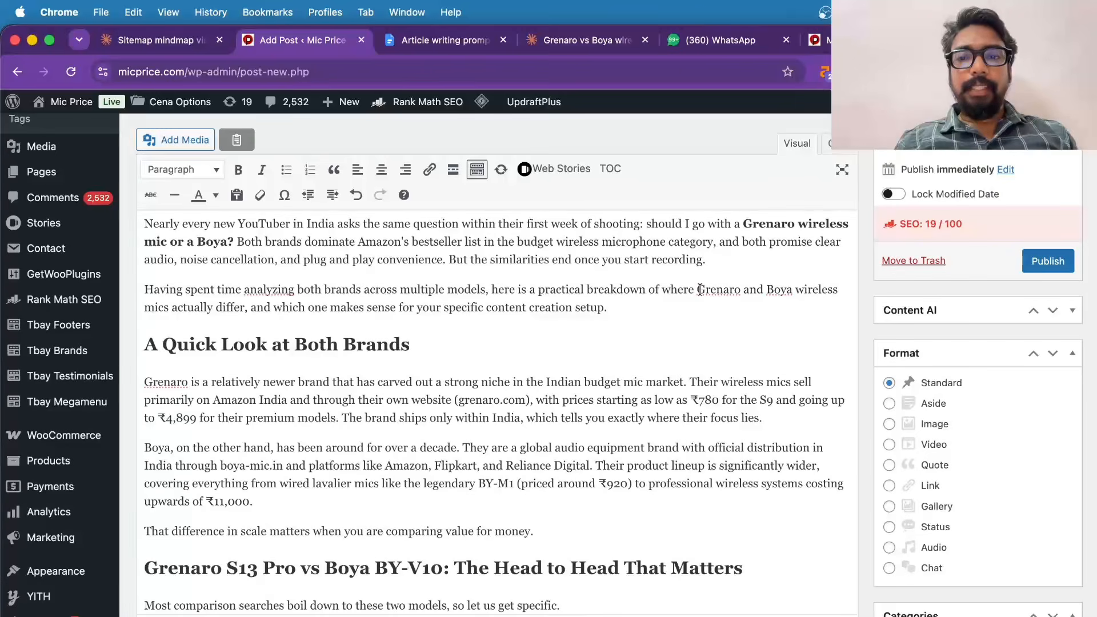
pyautogui.moveTo(697, 290); pyautogui.dragTo(227, 300)
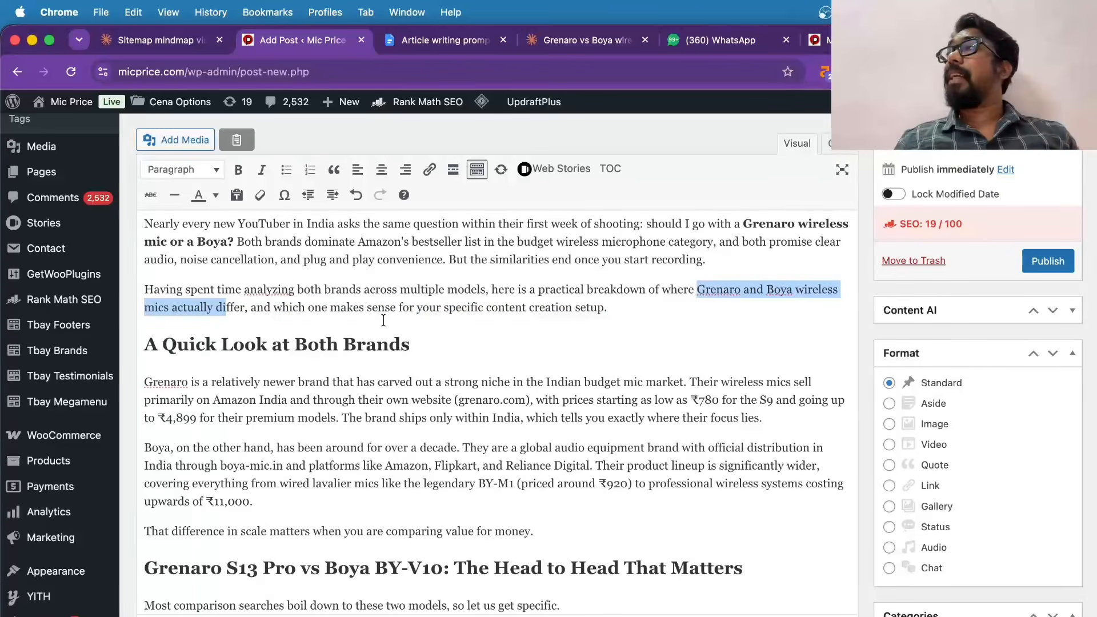
pyautogui.click(533, 358)
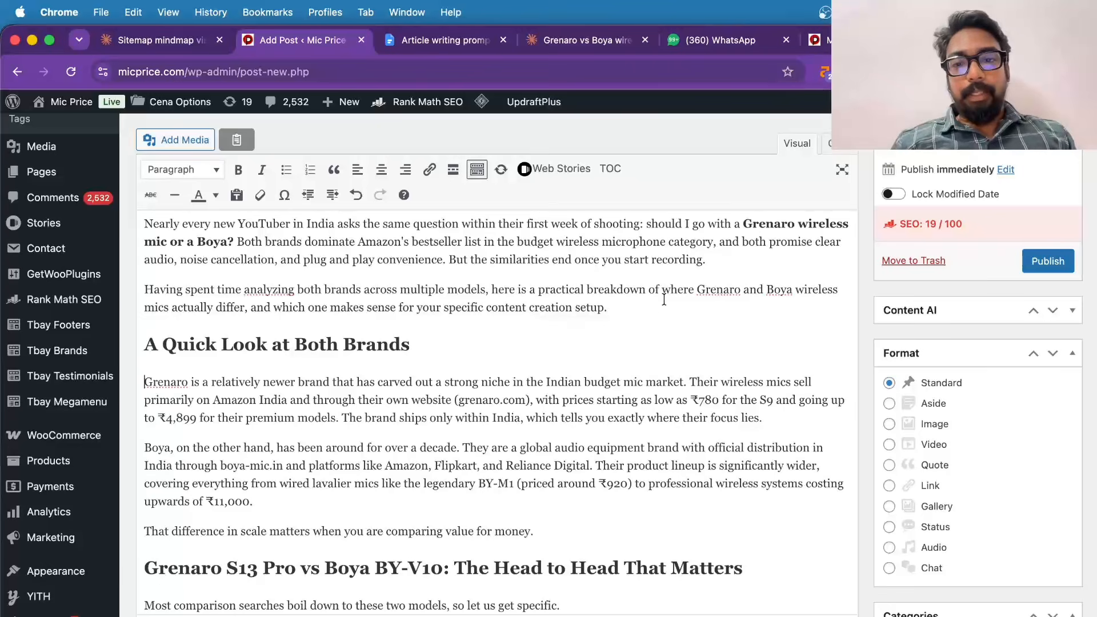
pyautogui.moveTo(696, 290); pyautogui.dragTo(169, 311)
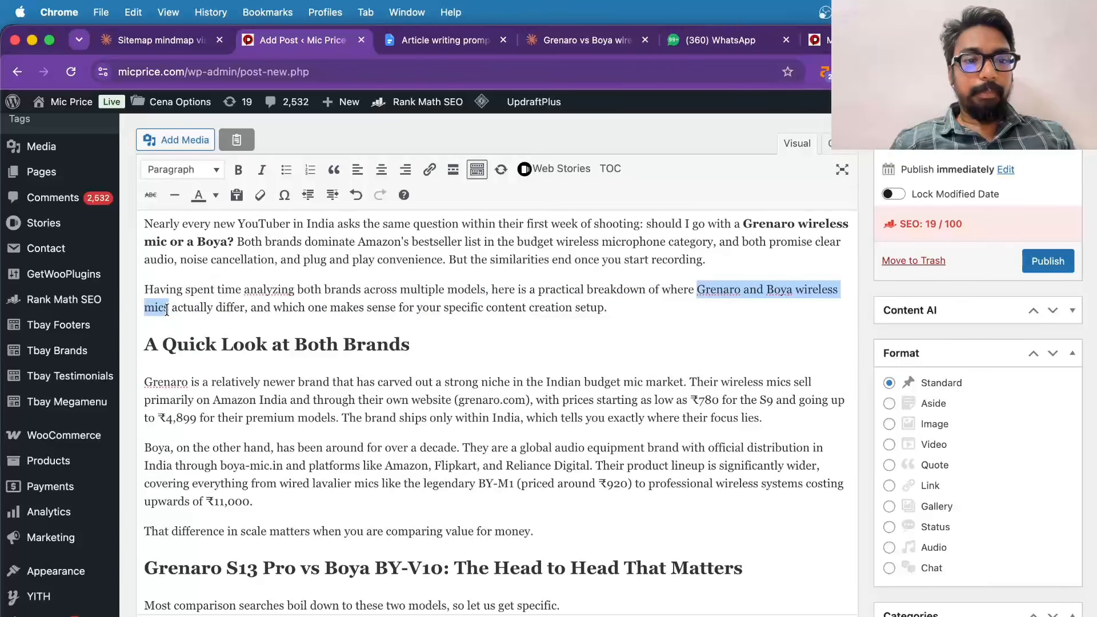
pyautogui.click(239, 170)
pyautogui.click(367, 307)
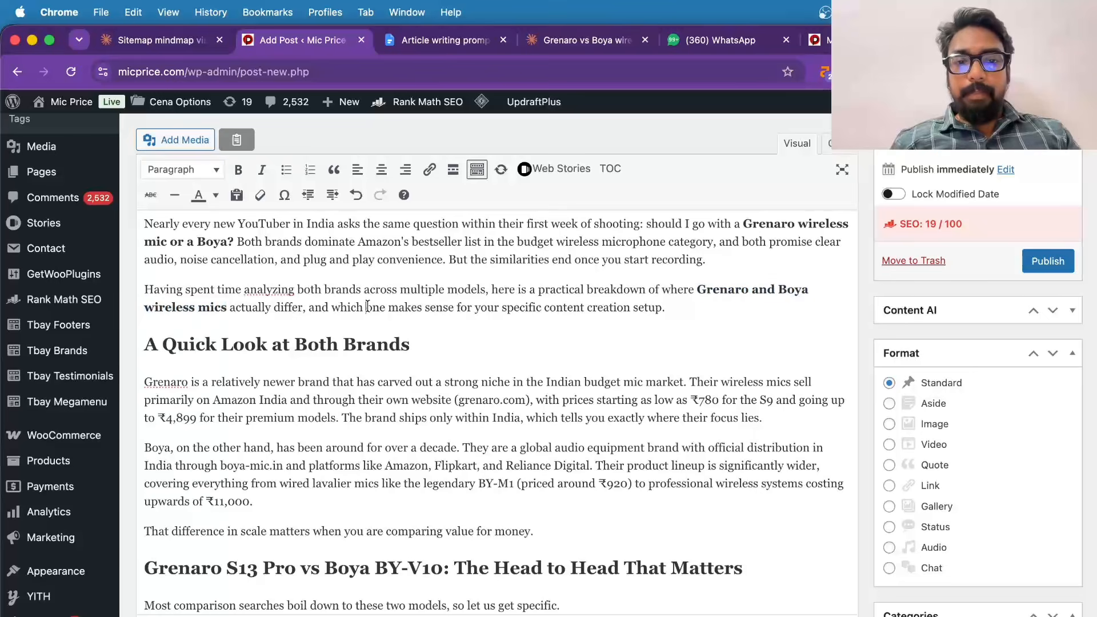
# - Select "Grenaro" at the start of the brand overview, search Google for "grenaro" and copy the official website result's link address
pyautogui.scroll(-3, 367, 307)
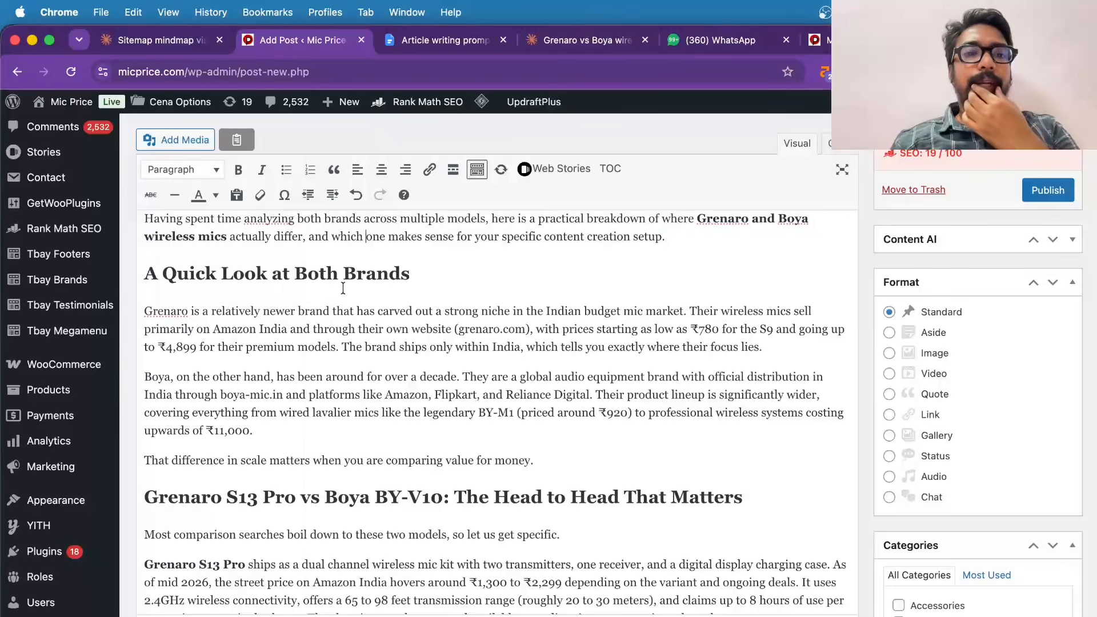
pyautogui.scroll(-1, 365, 360)
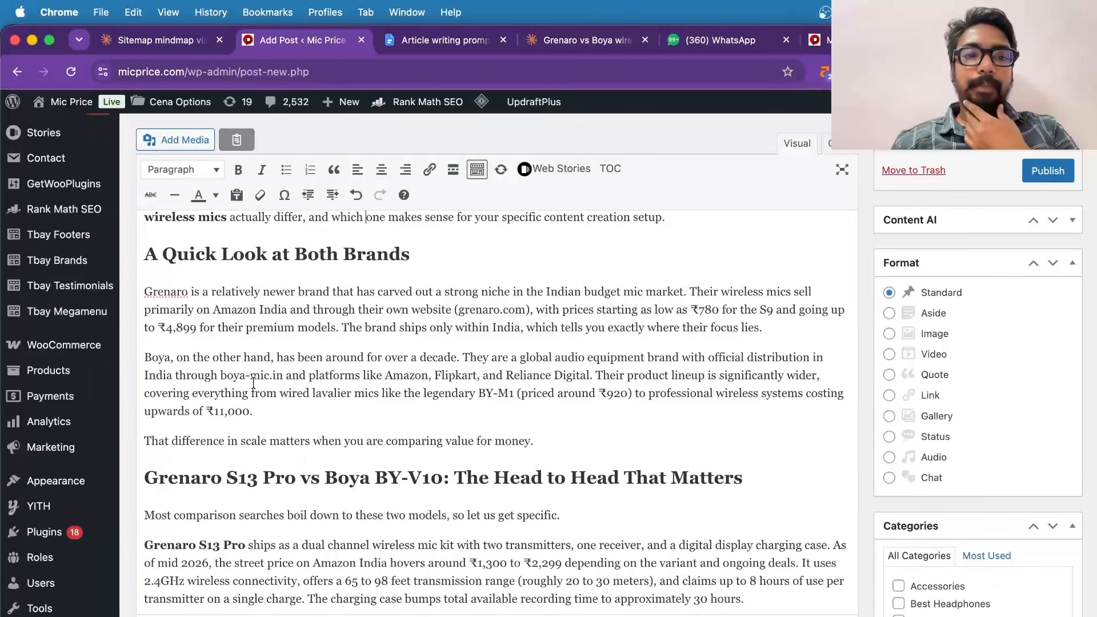
pyautogui.scroll(-1, 254, 383)
pyautogui.doubleClick(162, 272)
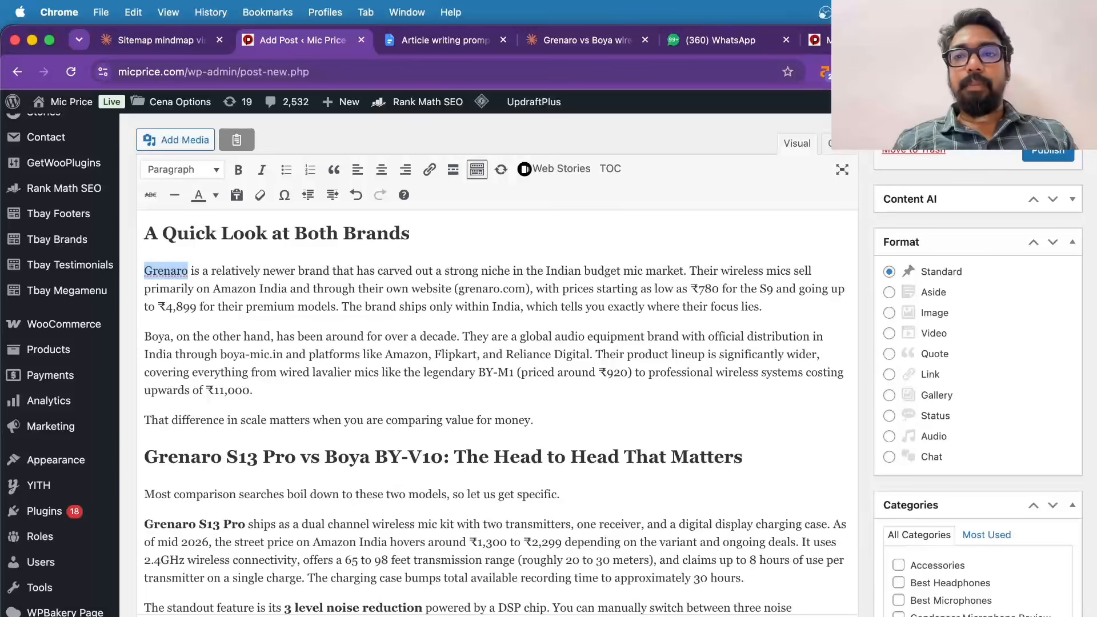
pyautogui.press('super+t')
pyautogui.write('gre')
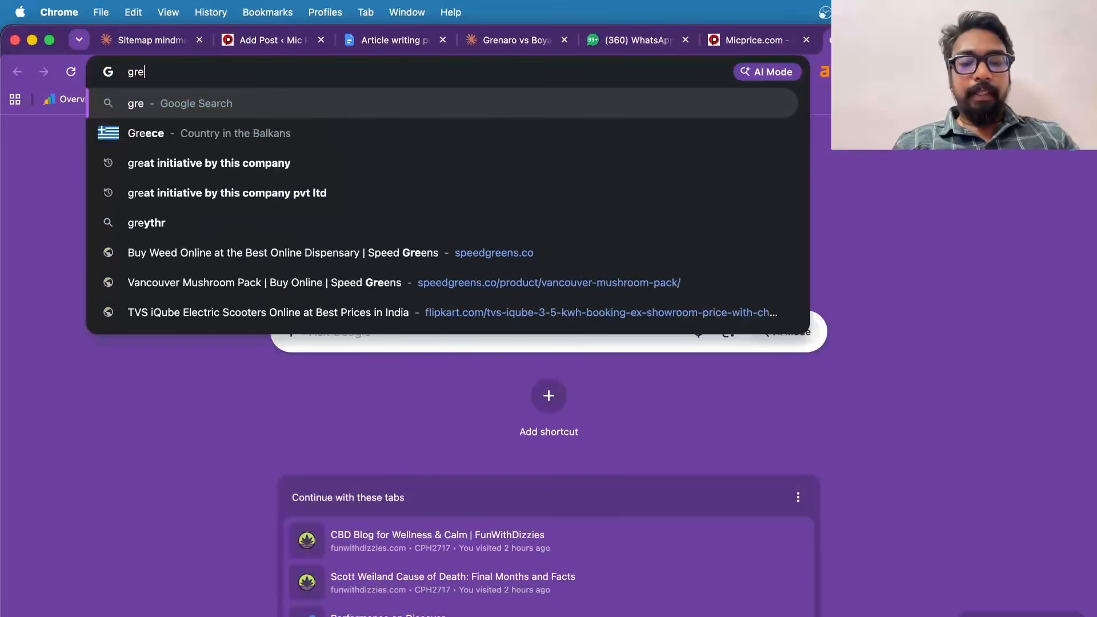
pyautogui.write('naro')
pyautogui.press('Return')
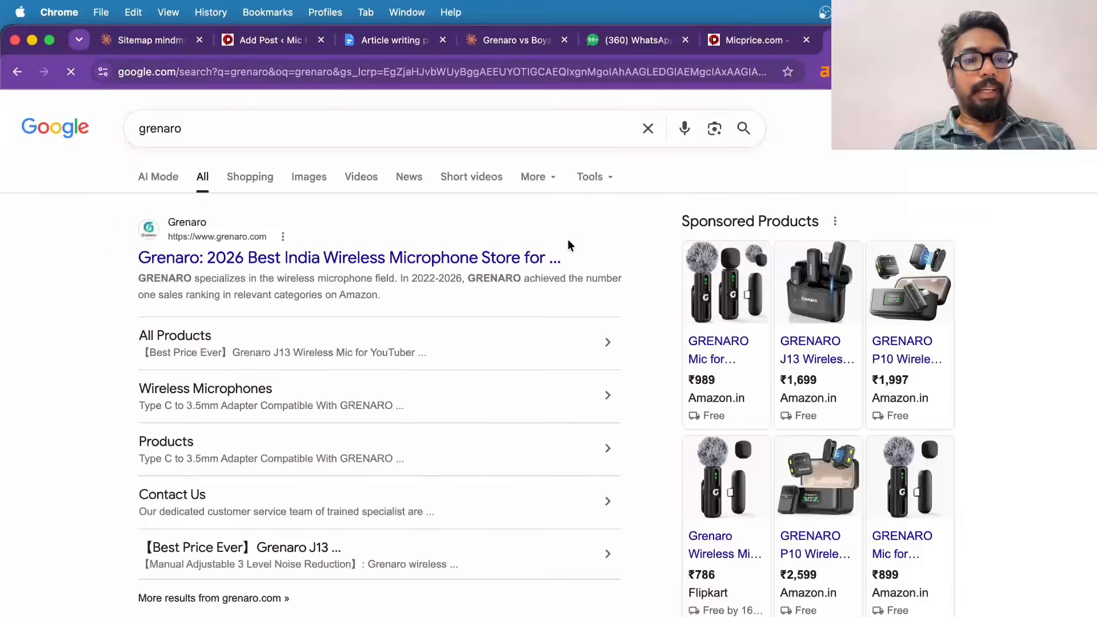
pyautogui.rightClick(268, 291)
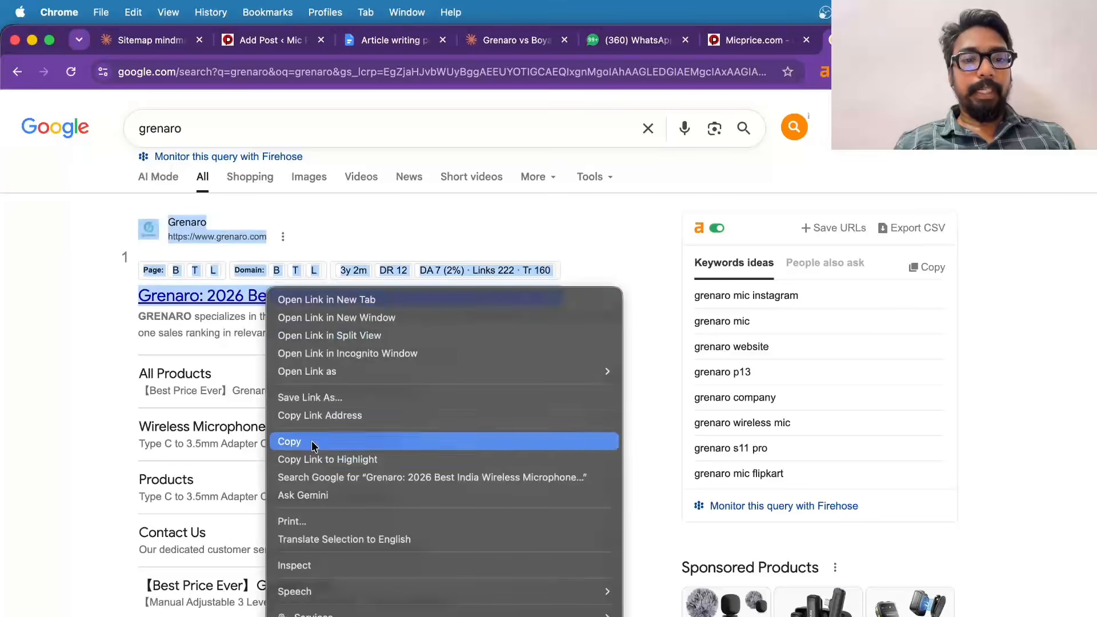
pyautogui.click(320, 416)
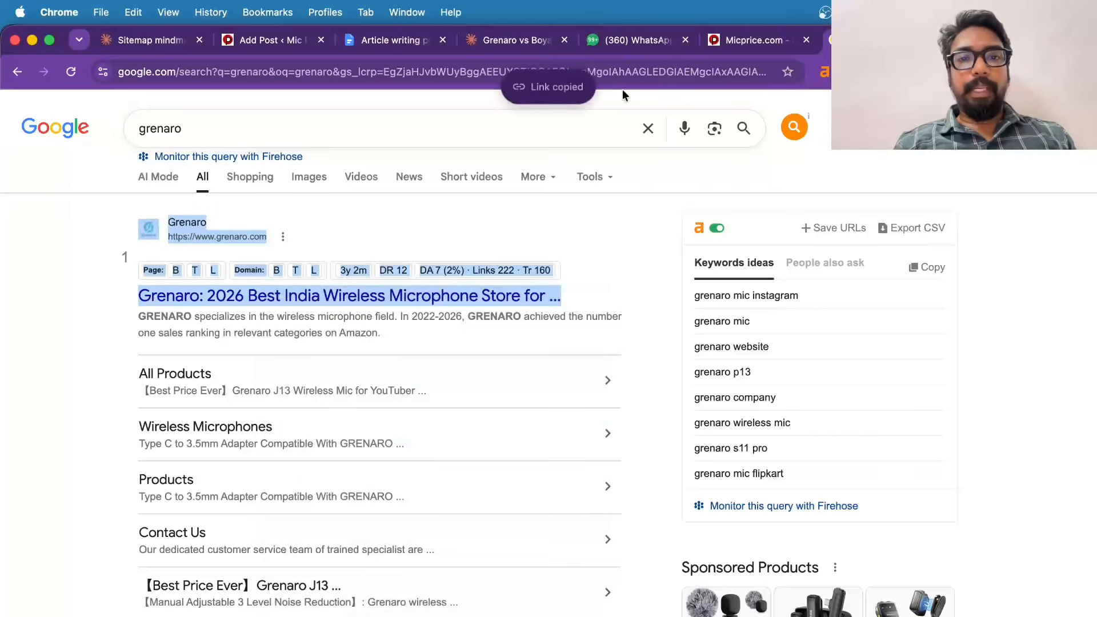
# - Back in the post editor, link the selected word "Grenaro" in the brand overview to the copied grenaro.com address
pyautogui.click(269, 49)
pyautogui.press('super+v')
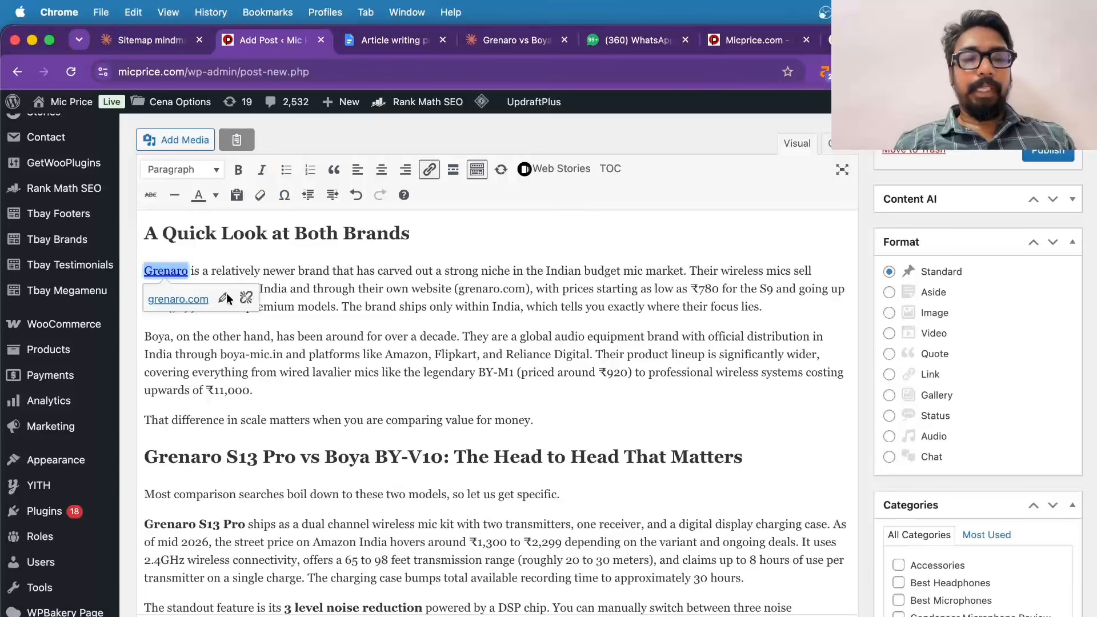
pyautogui.click(371, 317)
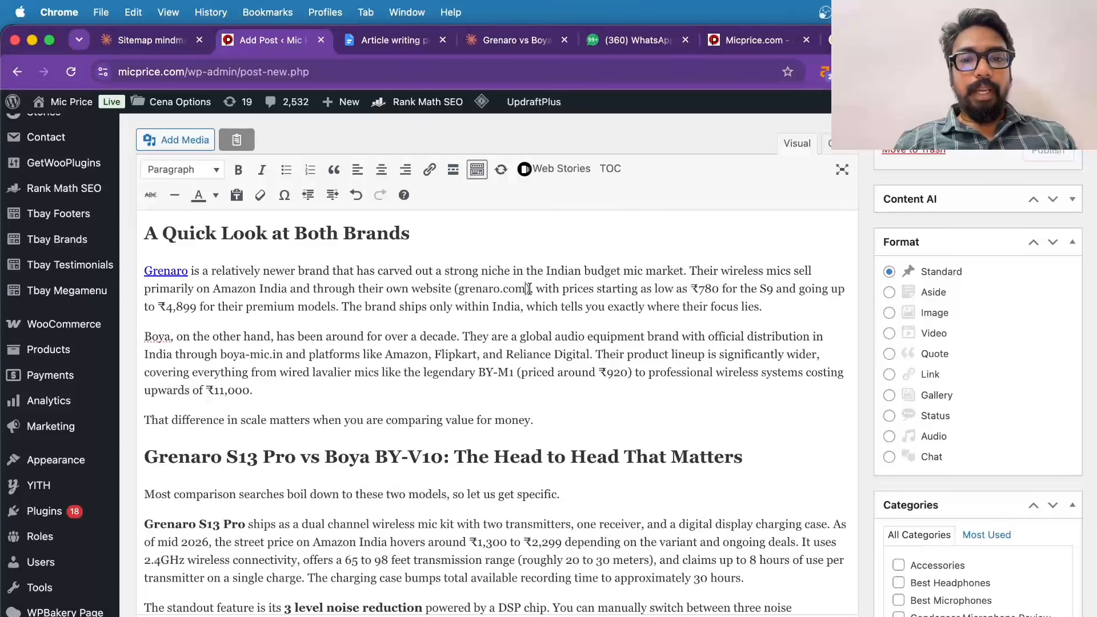
# - Remove the bracketed "(grenaro.com)" after "their own website" in the Grenaro paragraph, leaving only a comma
pyautogui.moveTo(529, 288); pyautogui.dragTo(454, 289)
pyautogui.press('BackSpace')
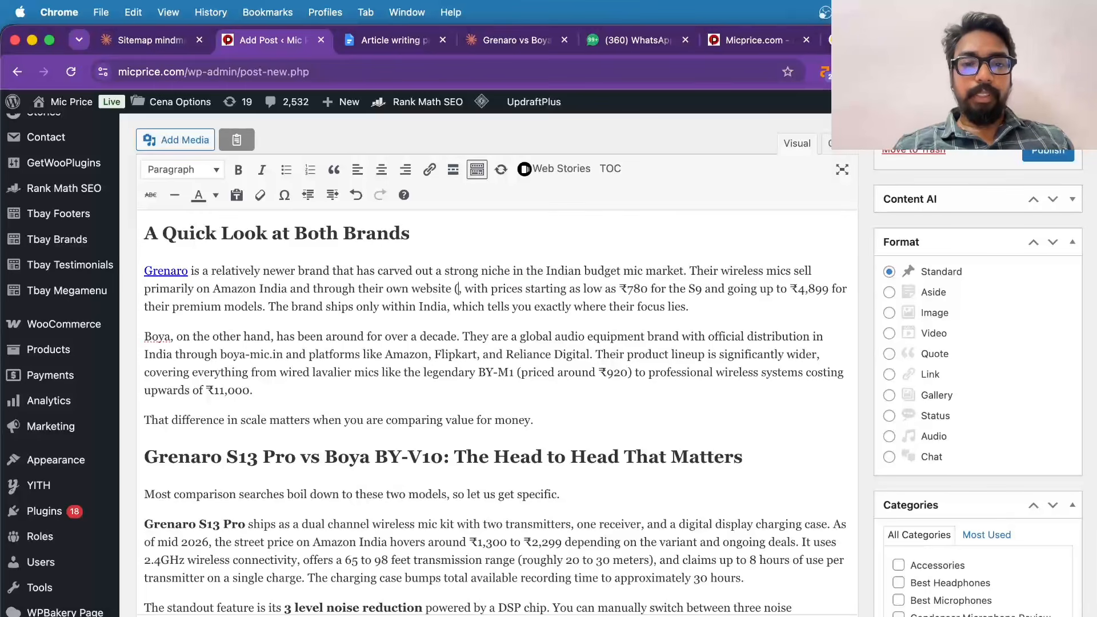
pyautogui.write(',')
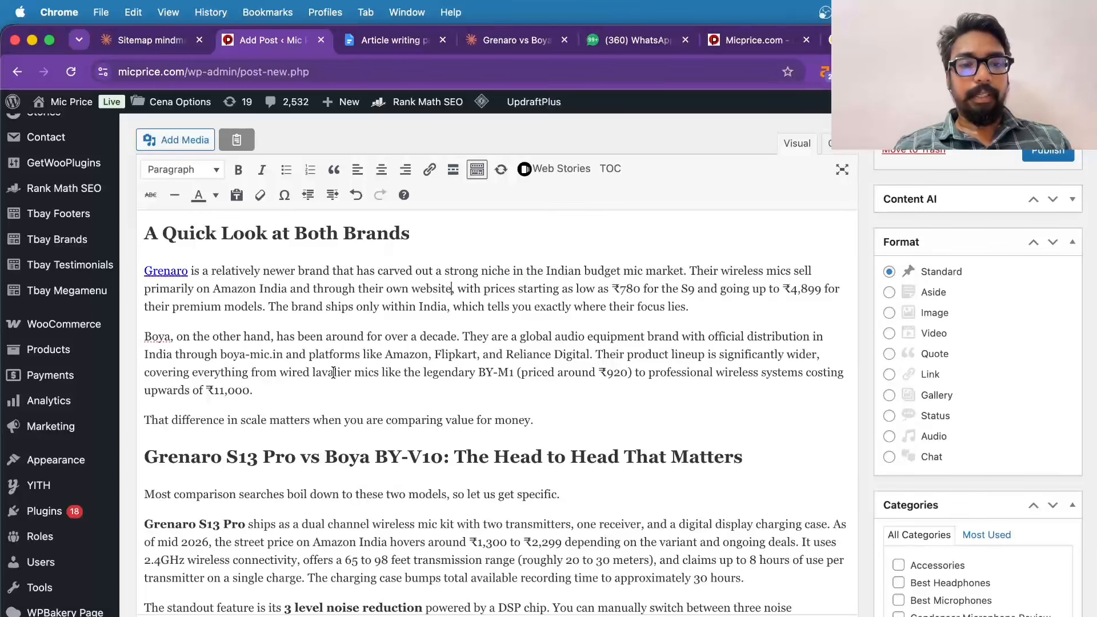
pyautogui.scroll(-2, 333, 372)
pyautogui.scroll(2, 400, 278)
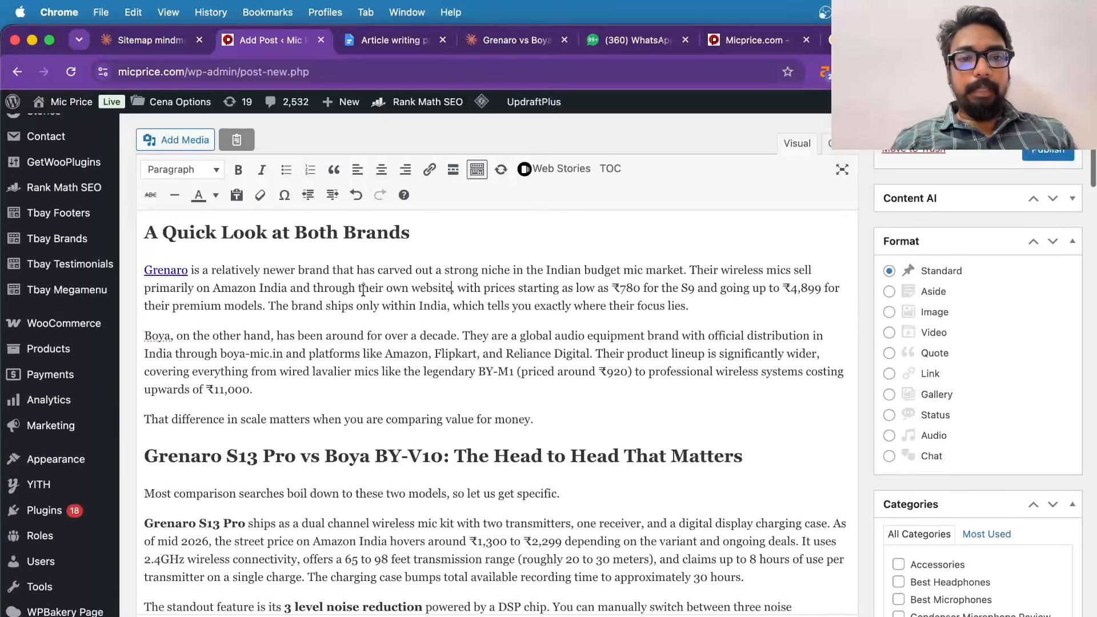
# - Copy "Boya" from the start of its overview paragraph, search Google for it and copy the official boyamic.com result's link address
pyautogui.scroll(-1, 462, 354)
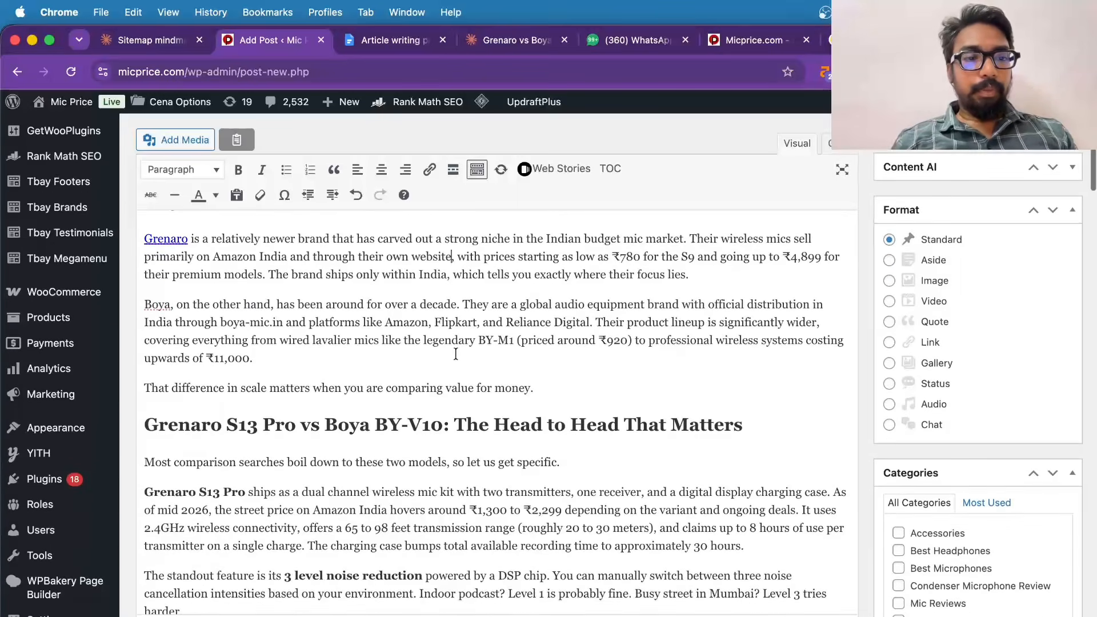
pyautogui.doubleClick(146, 304)
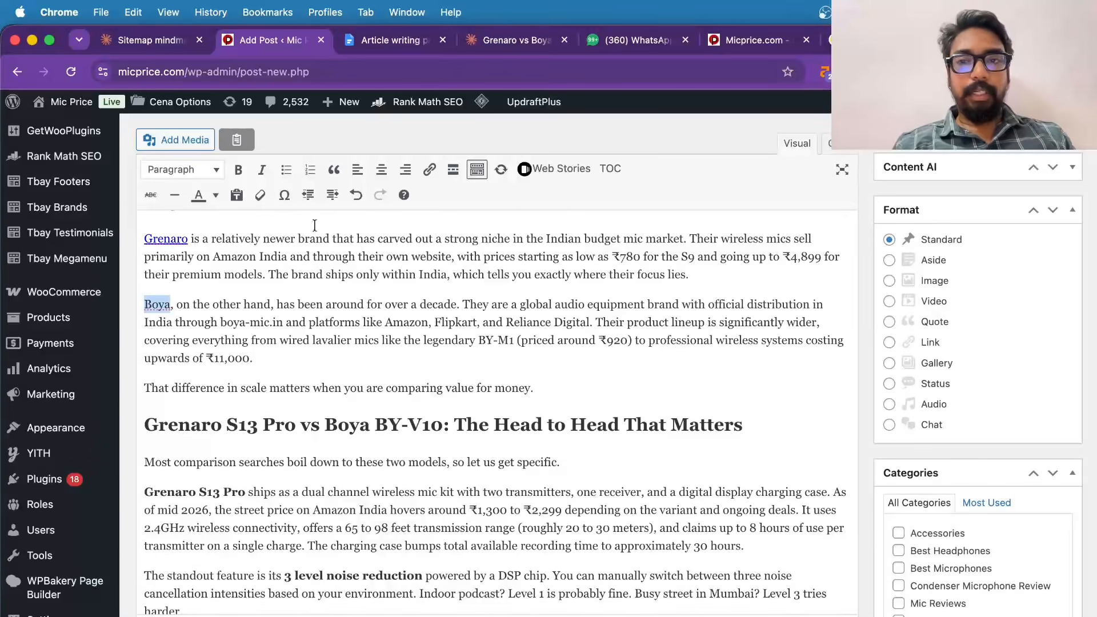
pyautogui.click(869, 40)
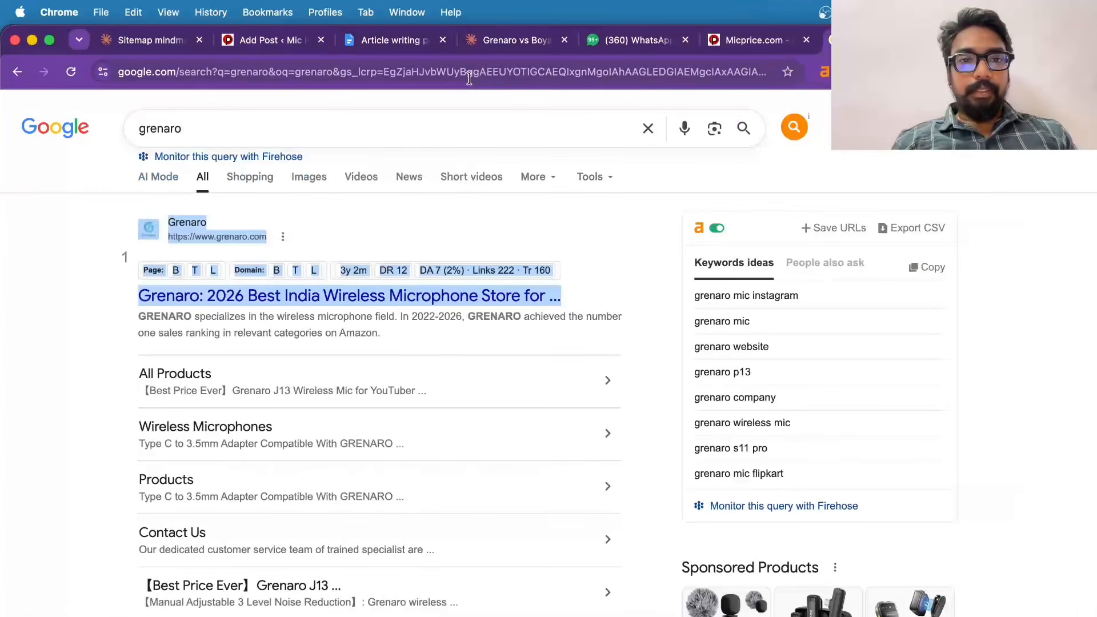
pyautogui.click(458, 106)
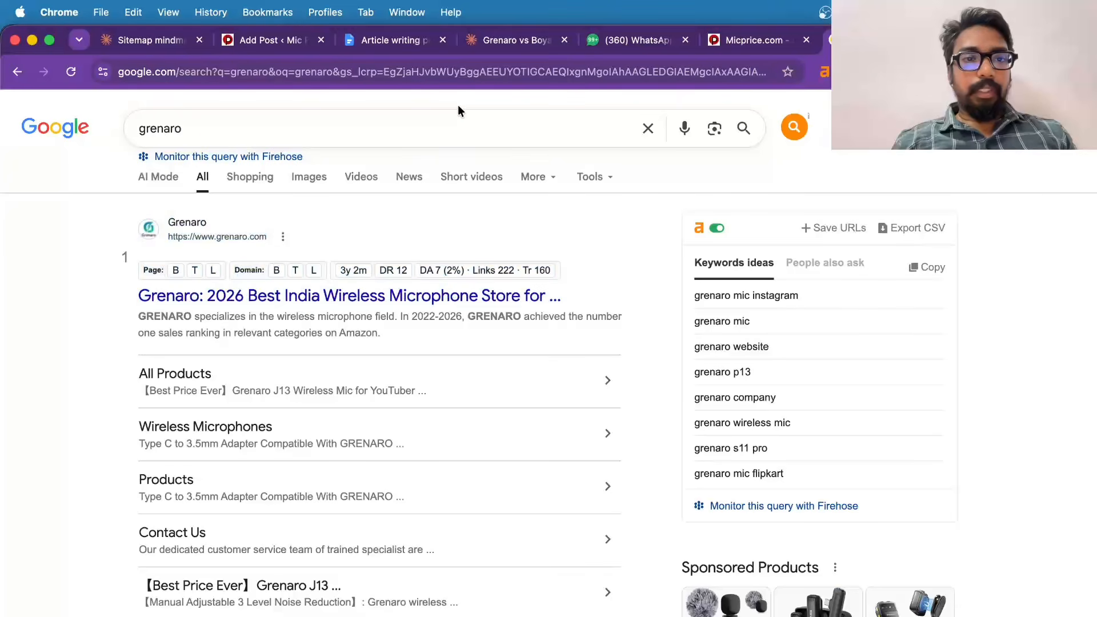
pyautogui.doubleClick(389, 134)
pyautogui.press('super+v')
pyautogui.press('Return')
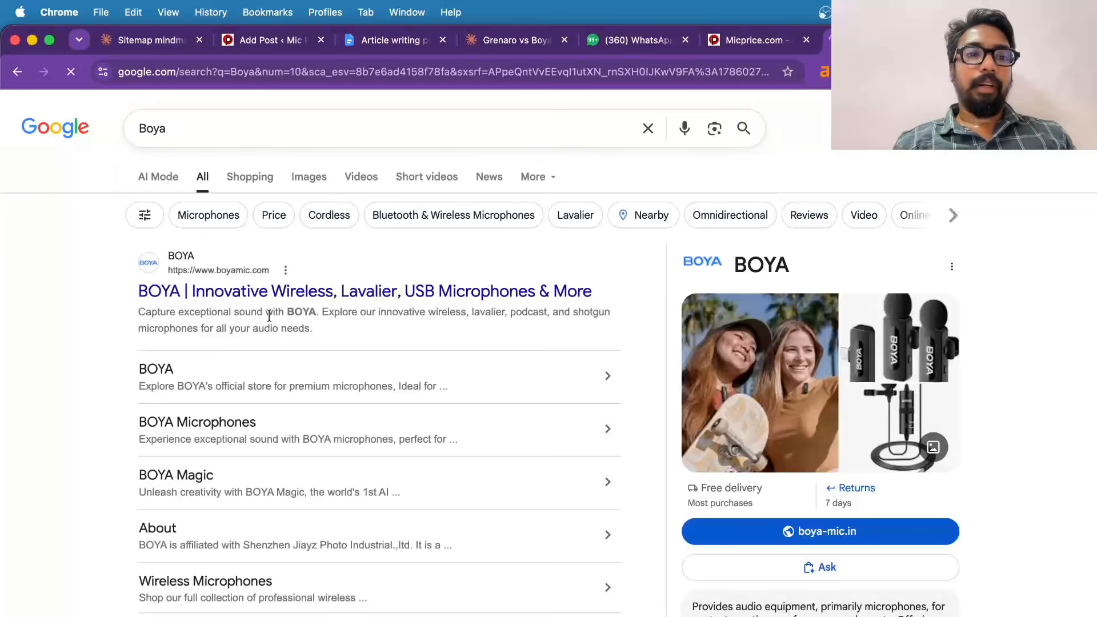
pyautogui.rightClick(197, 330)
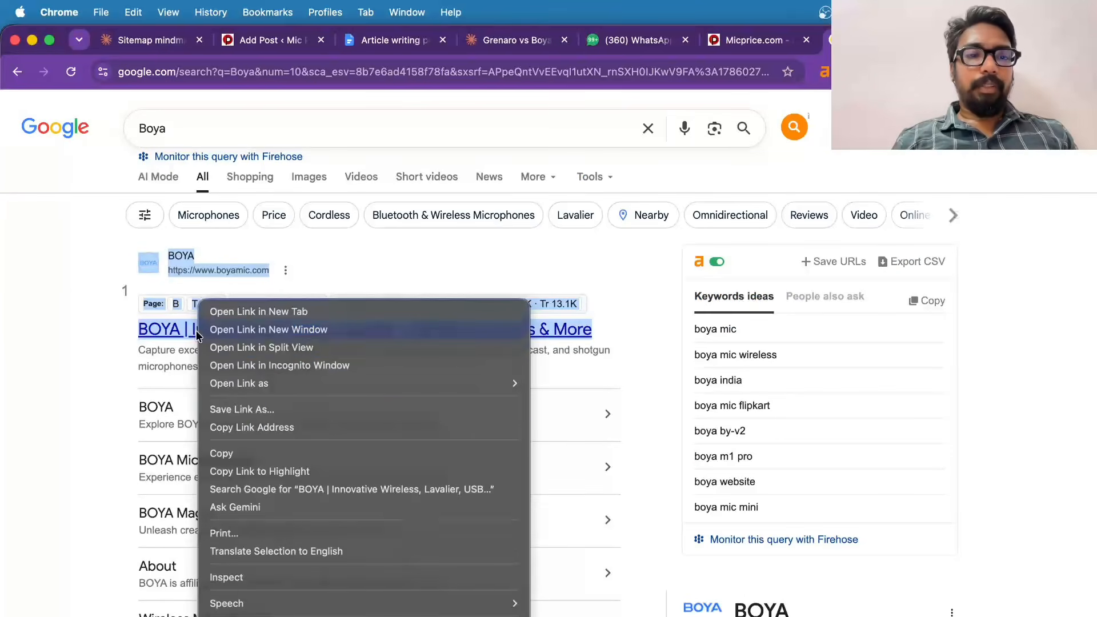
pyautogui.click(255, 428)
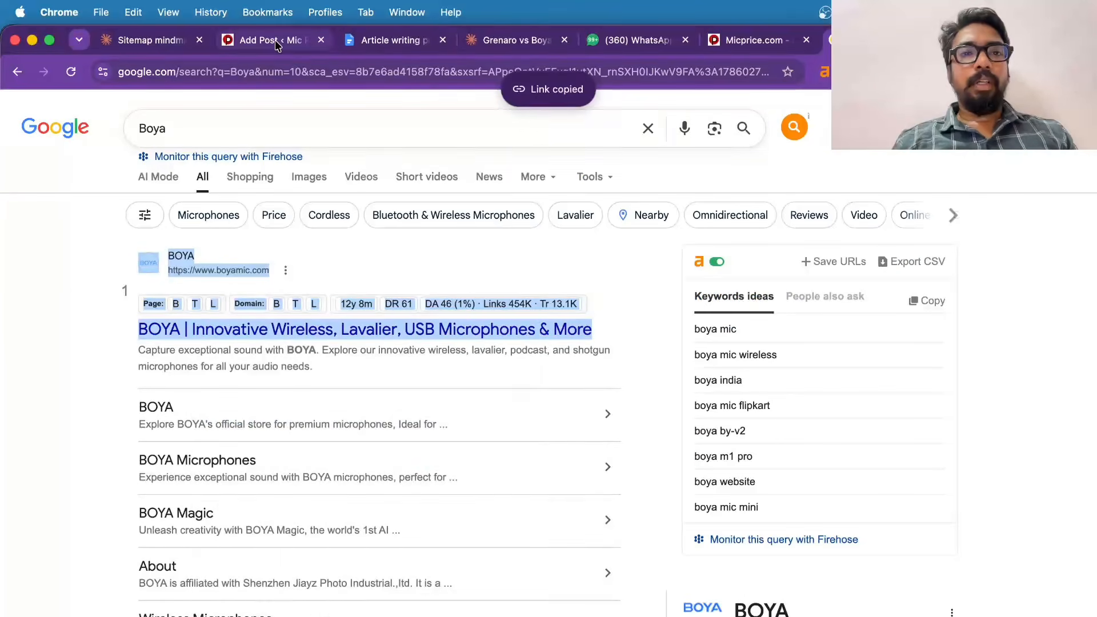
# - Return to the post editor and link the selected word "Boya" in the brand overview to the copied boyamic.com address
pyautogui.click(276, 40)
pyautogui.press('cmd+v')
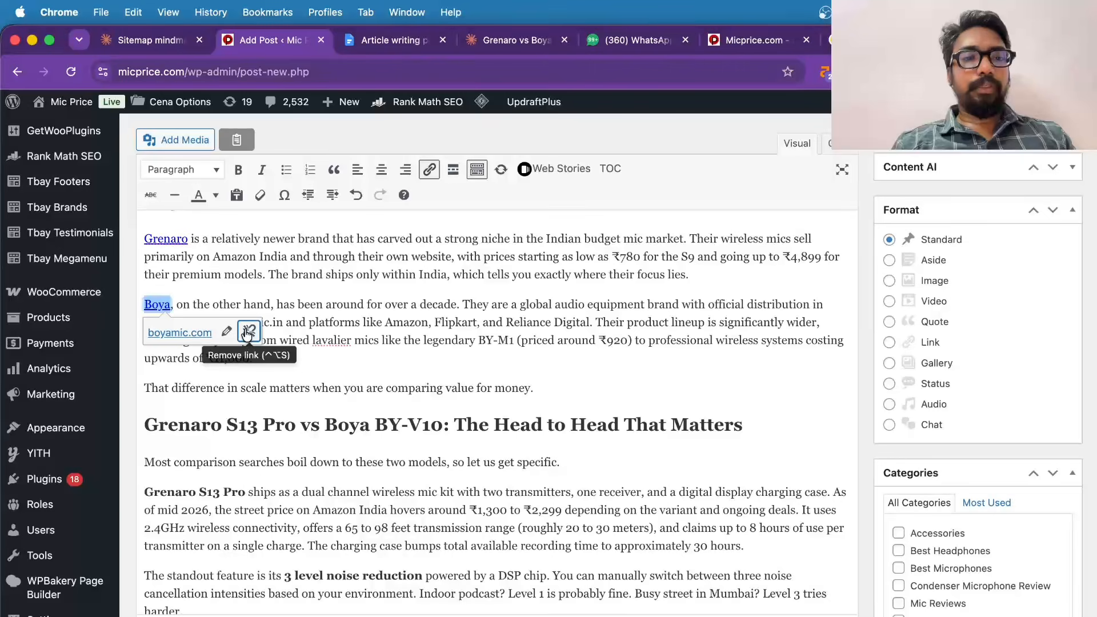
pyautogui.click(344, 305)
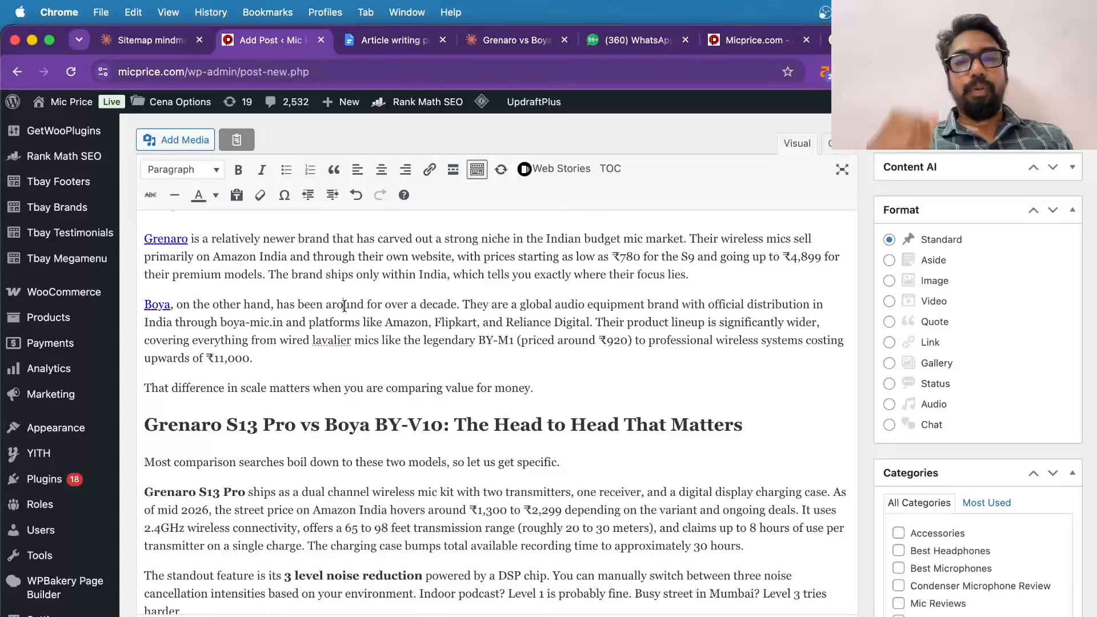
# - Look through the Grenaro S13 Pro vs Boya BY-V10 section down to the feature comparison table
pyautogui.scroll(-1, 344, 342)
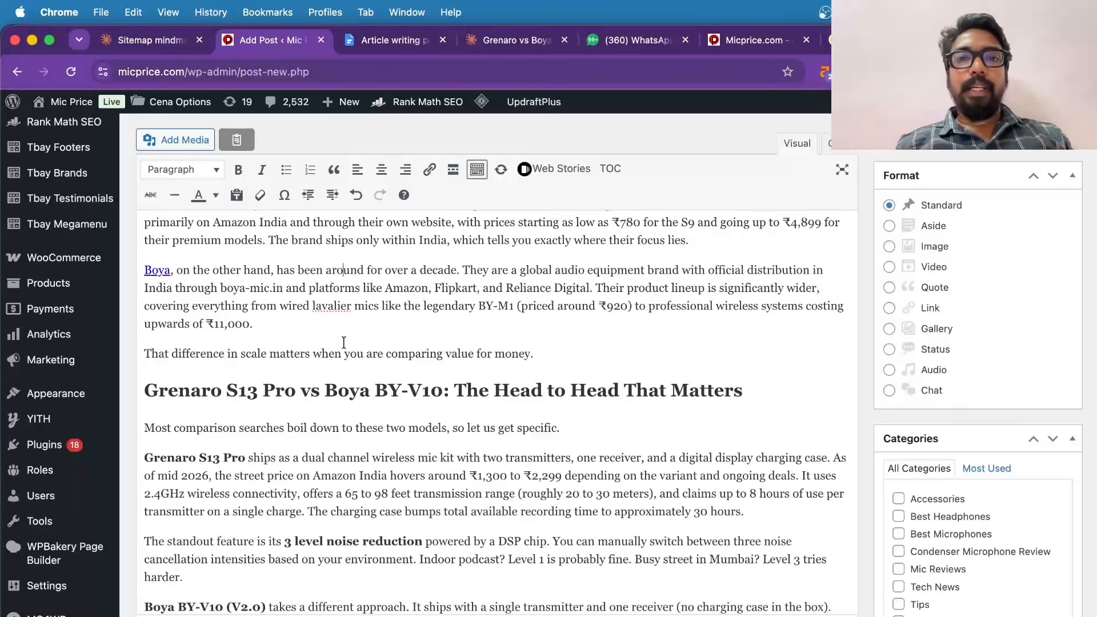
pyautogui.scroll(-3, 344, 343)
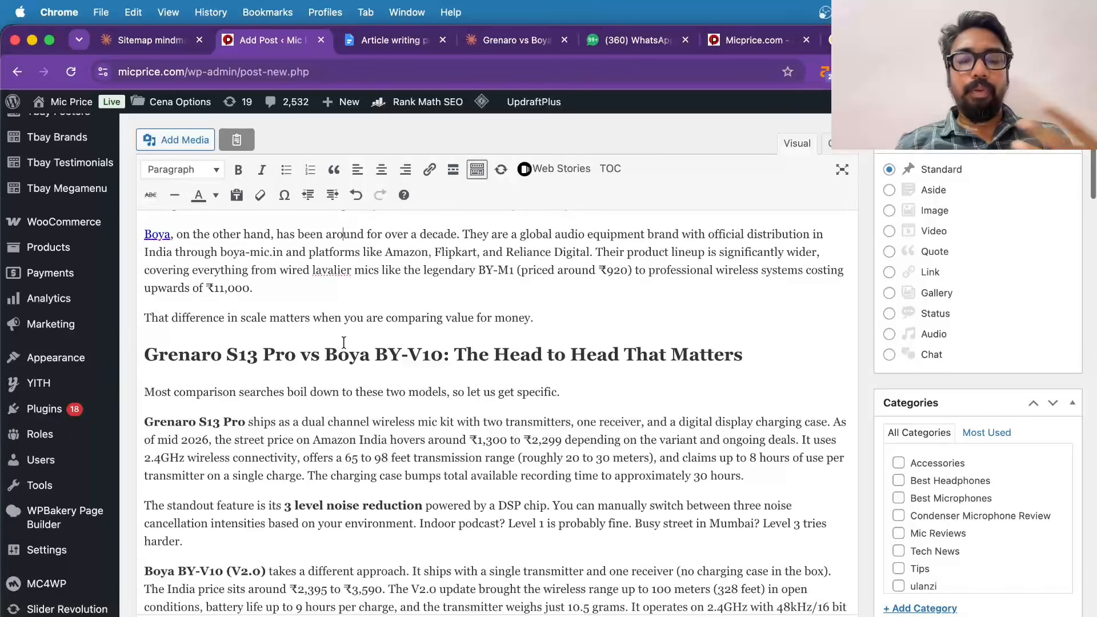
pyautogui.scroll(-2, 343, 342)
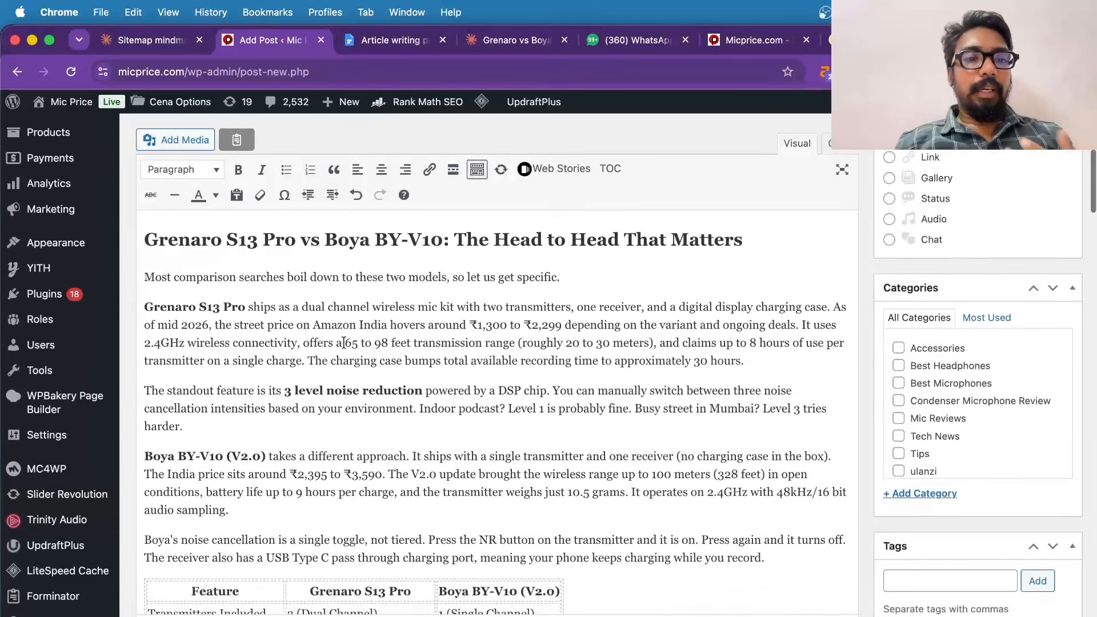
pyautogui.scroll(3, 280, 280)
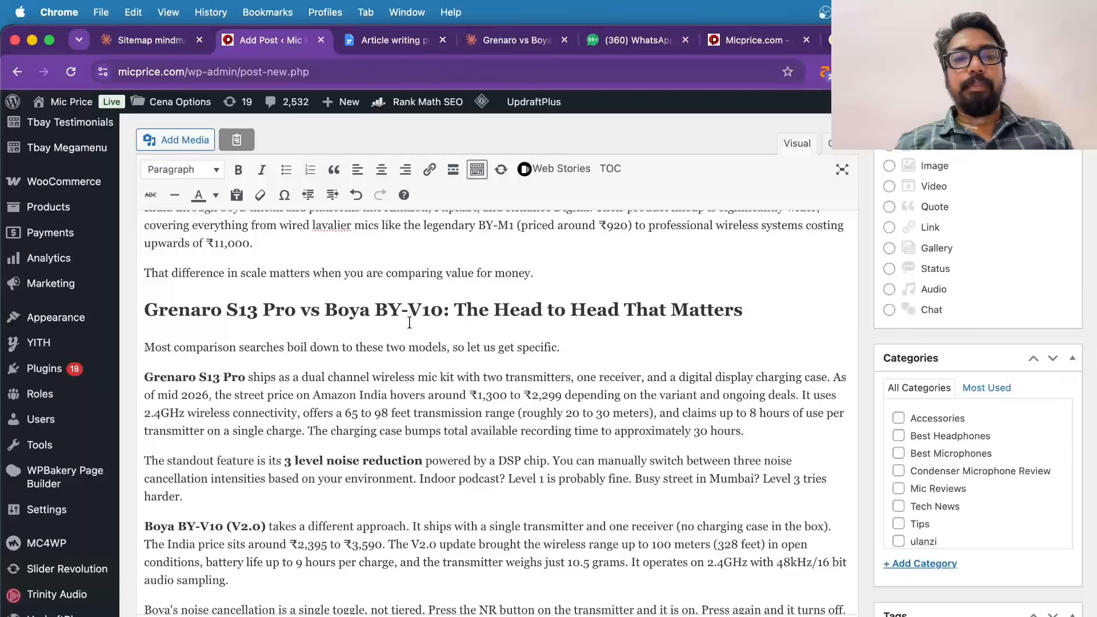
pyautogui.scroll(-1, 402, 379)
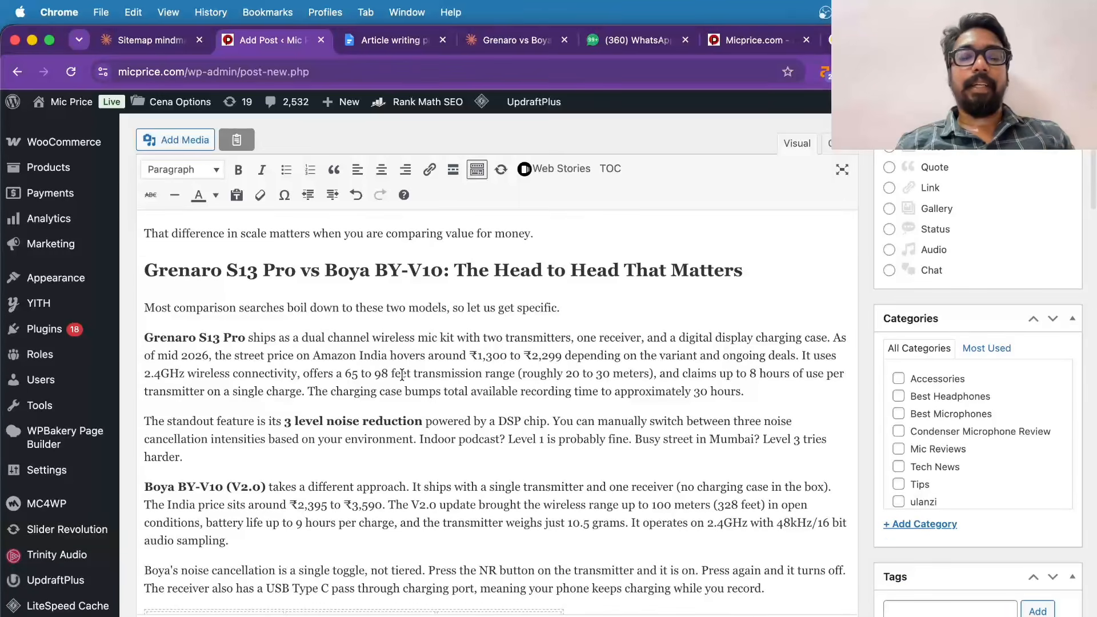
pyautogui.scroll(-1, 402, 376)
pyautogui.scroll(-3, 280, 368)
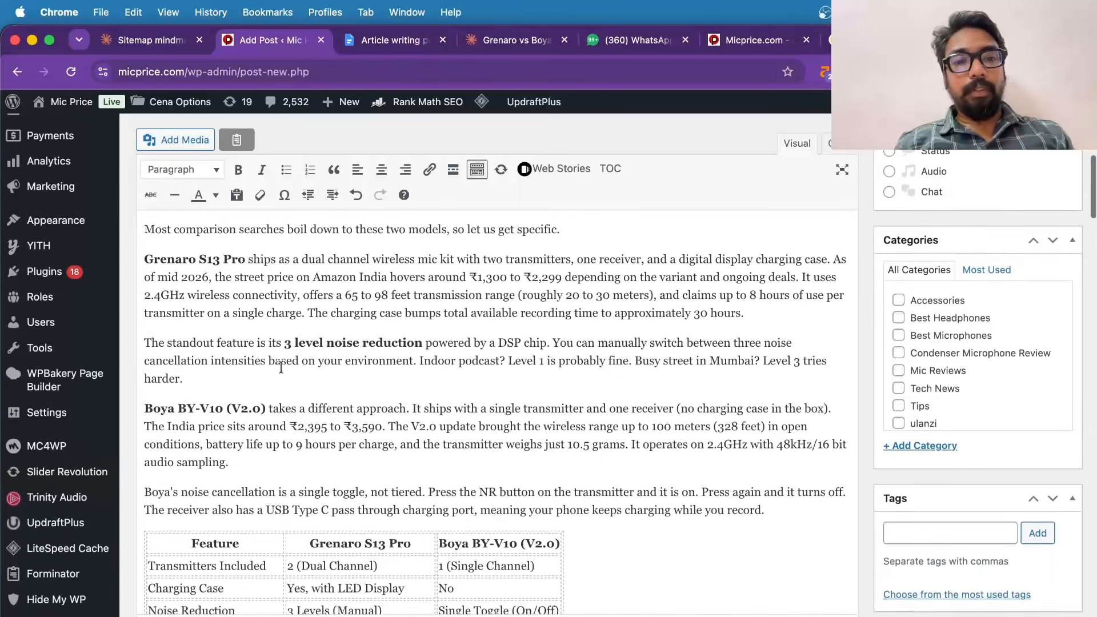
# - Copy the bold "Grenaro S13 Pro" opening its comparison paragraph and search Google for it in the tab holding the earlier Boya search
pyautogui.scroll(-3, 280, 368)
pyautogui.scroll(5, 280, 368)
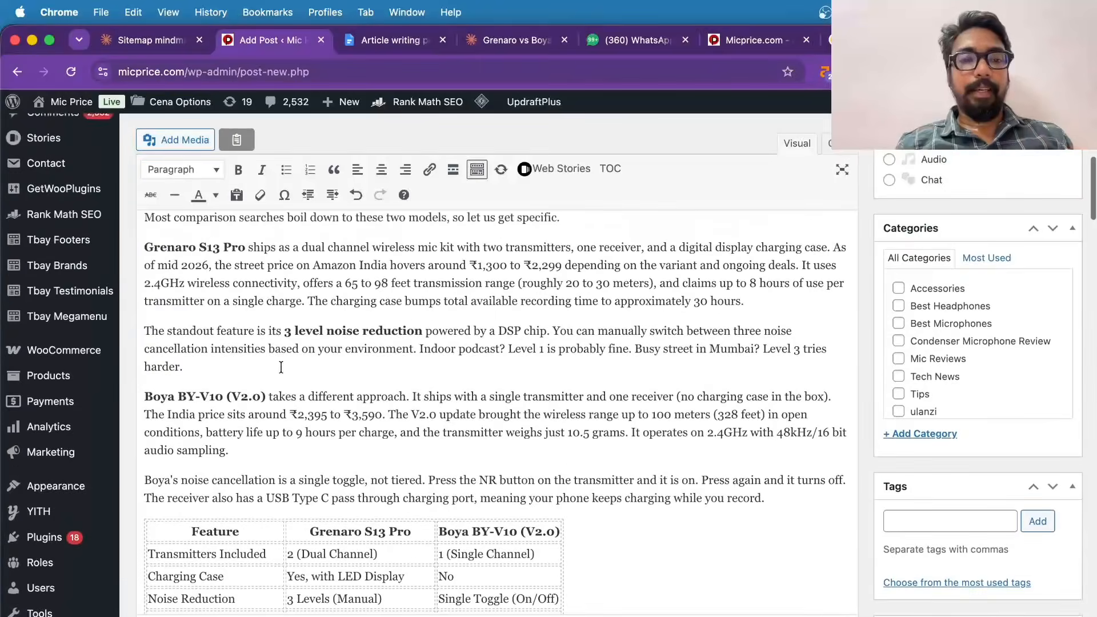
pyautogui.moveTo(246, 268); pyautogui.dragTo(138, 270)
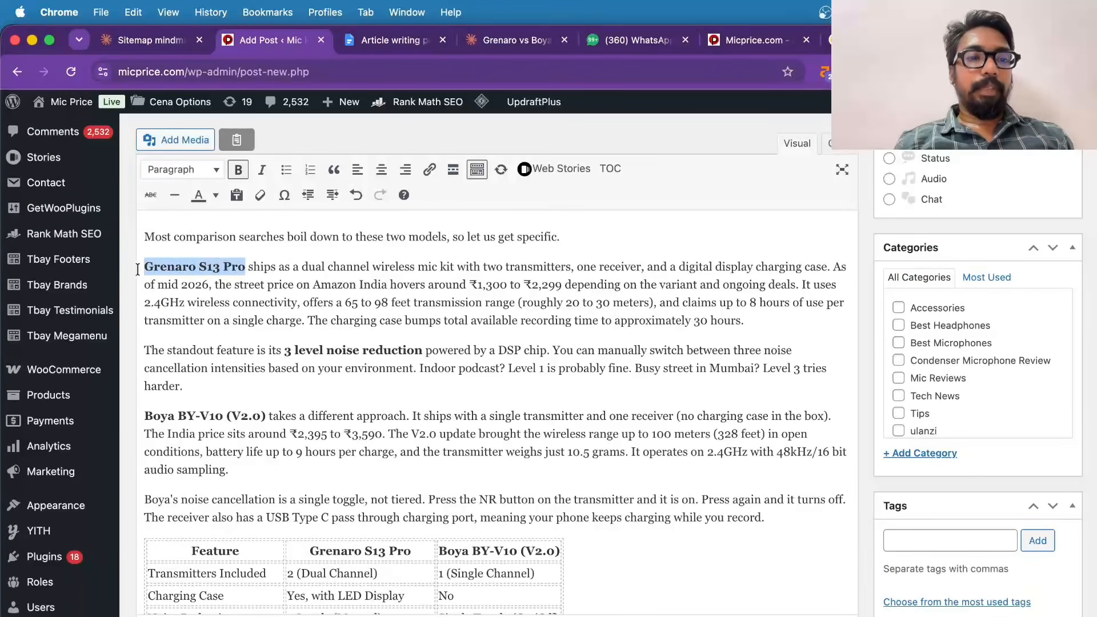
pyautogui.press('super+c')
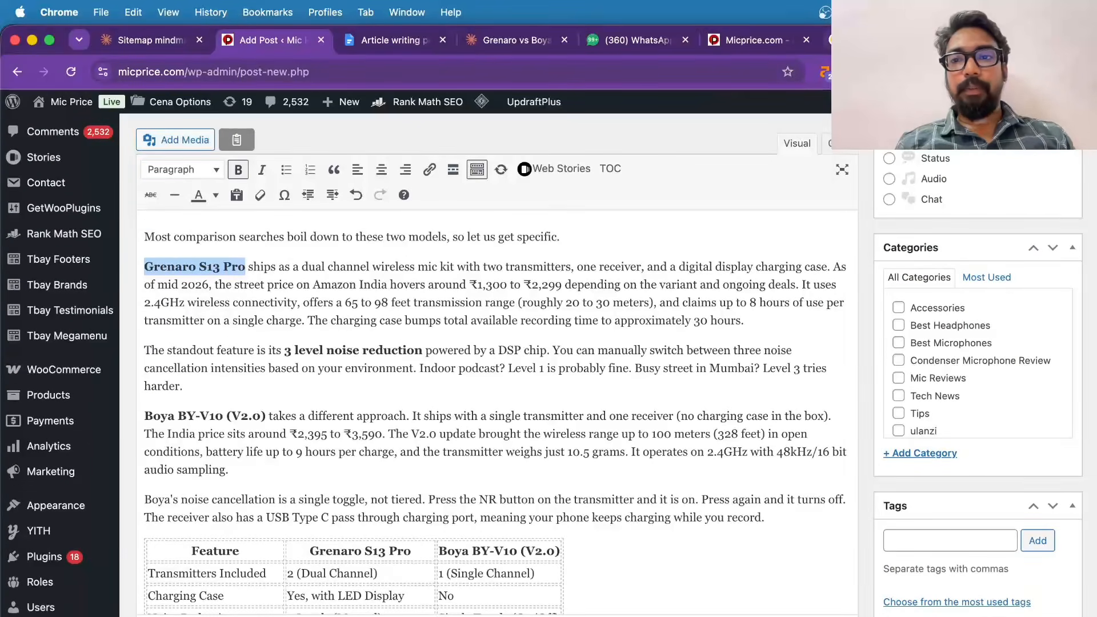
pyautogui.click(857, 40)
pyautogui.click(435, 116)
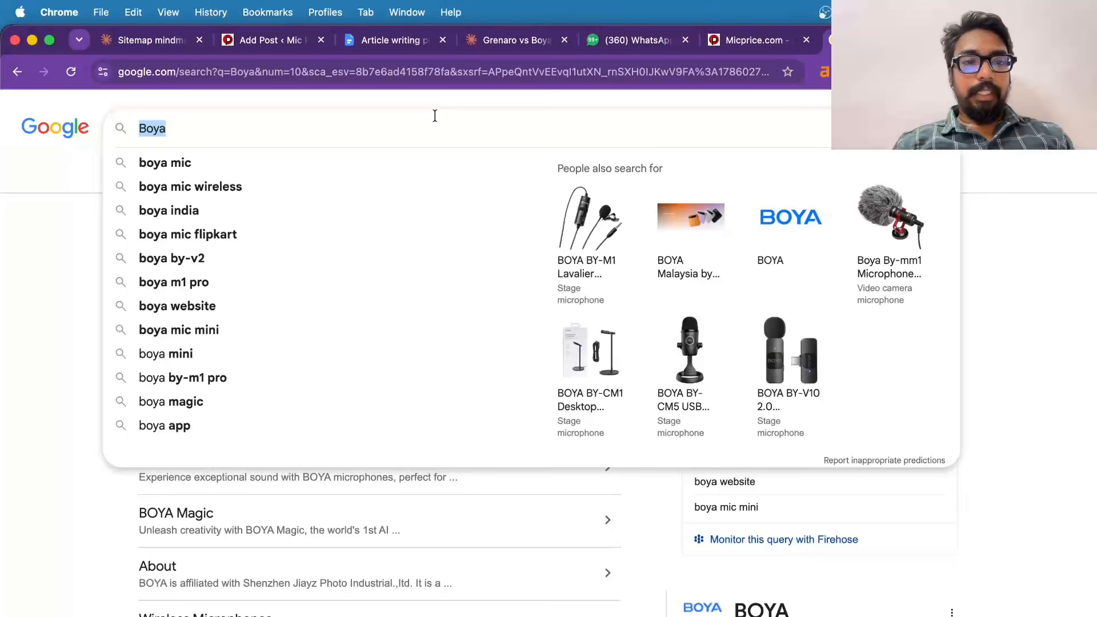
pyautogui.press('super+v')
pyautogui.press('Return')
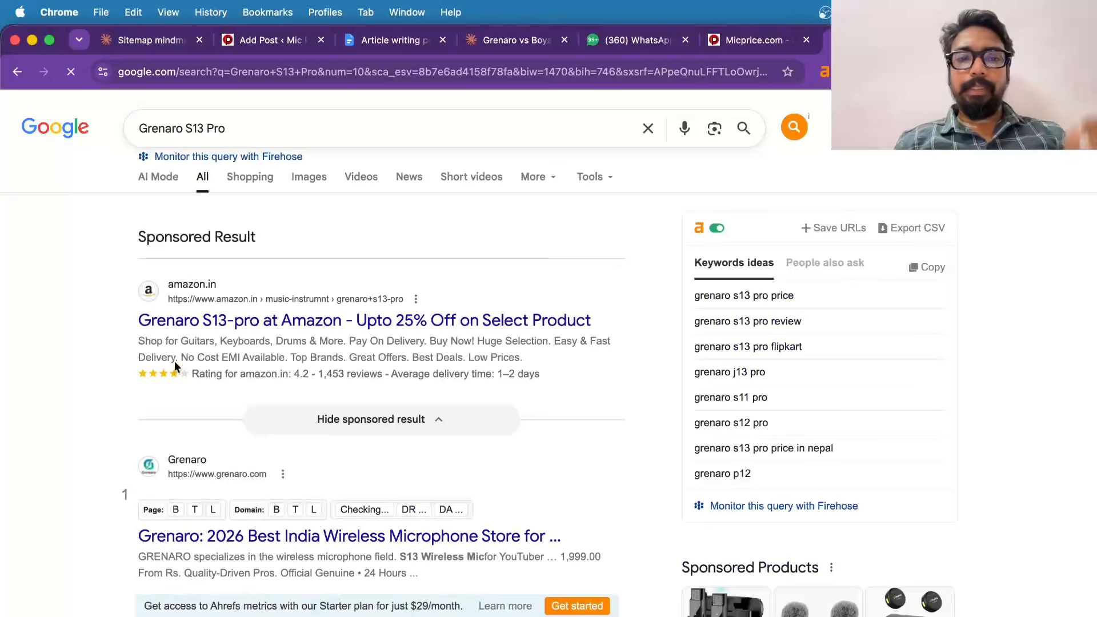
# - Open the sponsored Amazon result for Grenaro S13-pro and open the GRENARO S13 Wireless Mic listing with the charging case
pyautogui.scroll(-2, 216, 347)
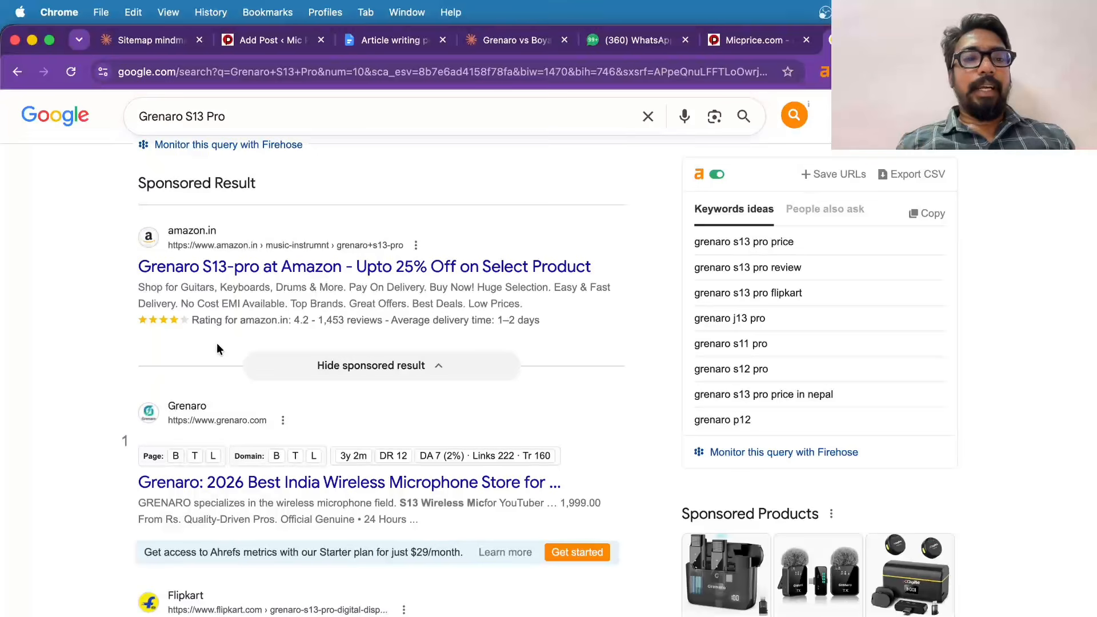
pyautogui.scroll(-3, 217, 345)
pyautogui.scroll(5, 217, 346)
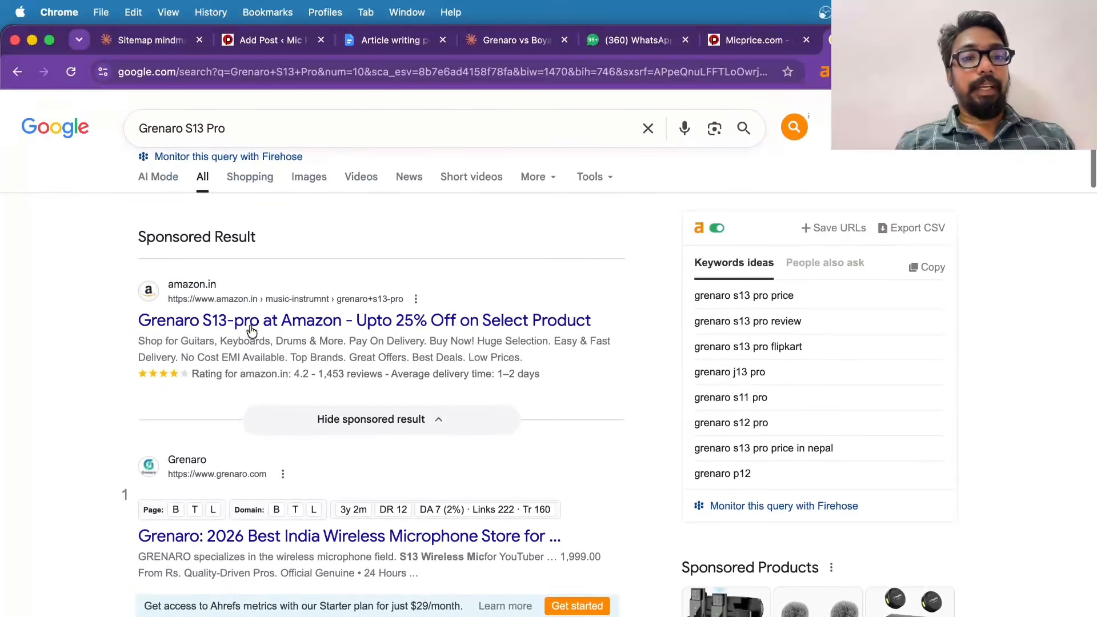
pyautogui.scroll(-3, 230, 395)
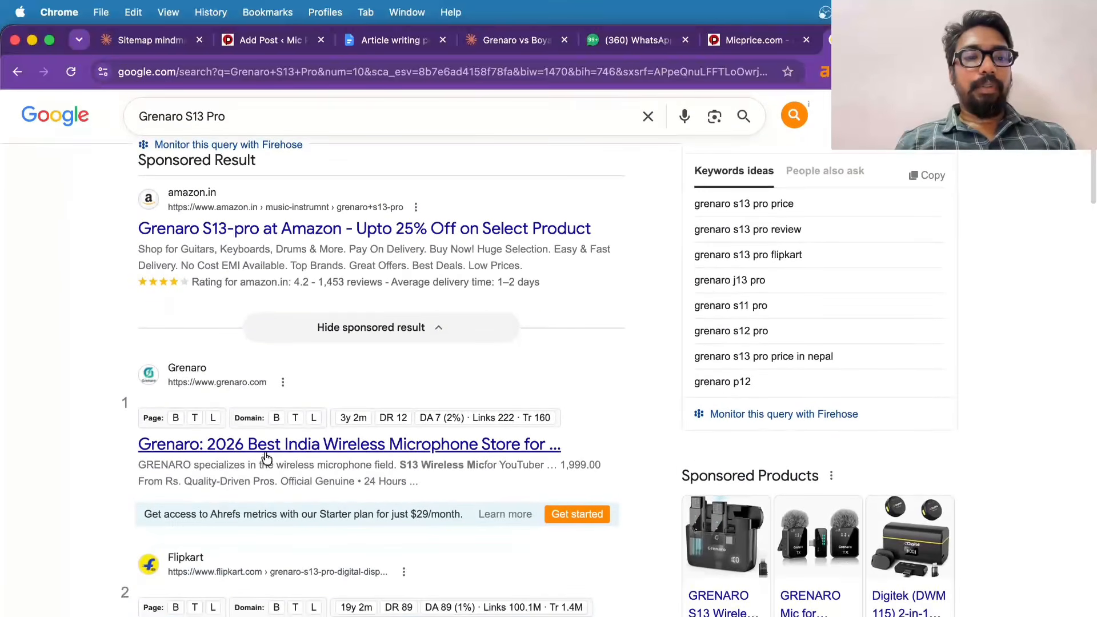
pyautogui.scroll(3, 252, 451)
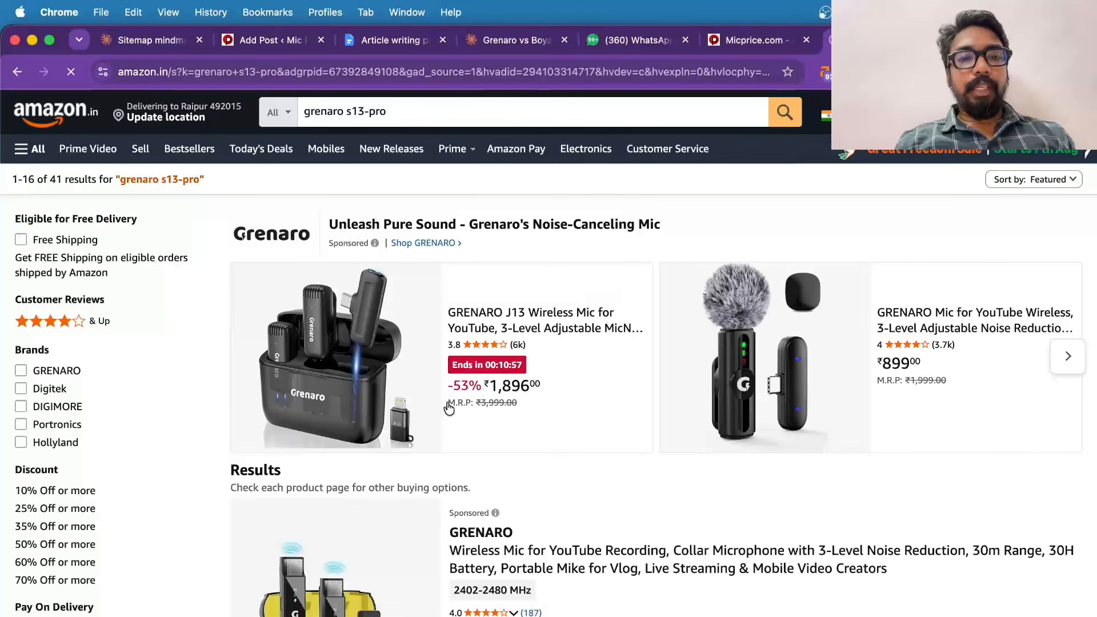
pyautogui.scroll(-3, 472, 327)
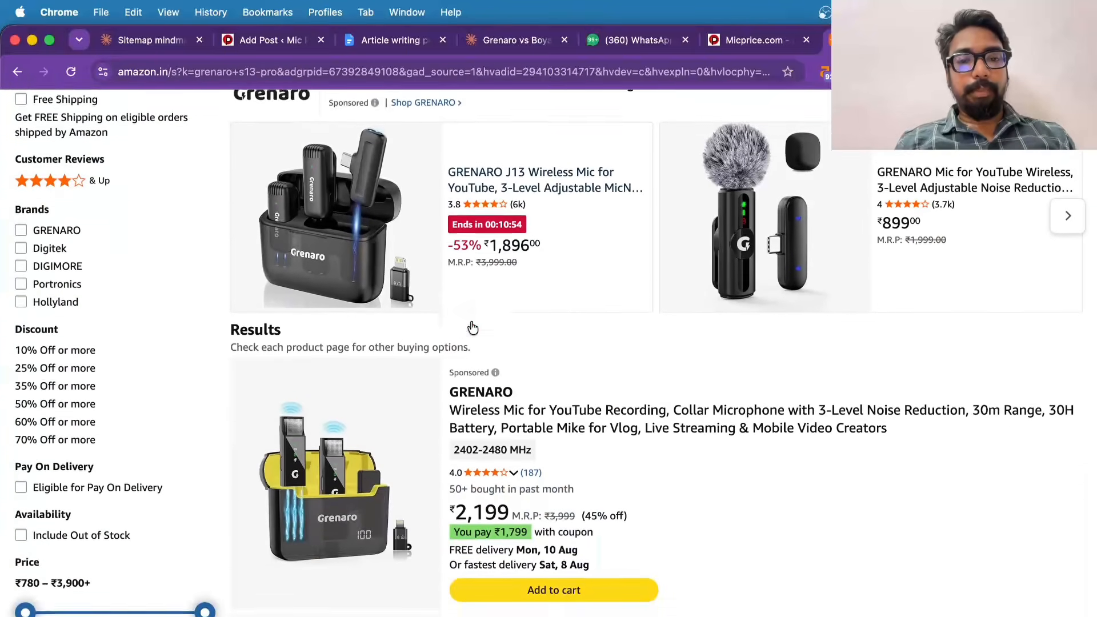
pyautogui.scroll(-6, 603, 406)
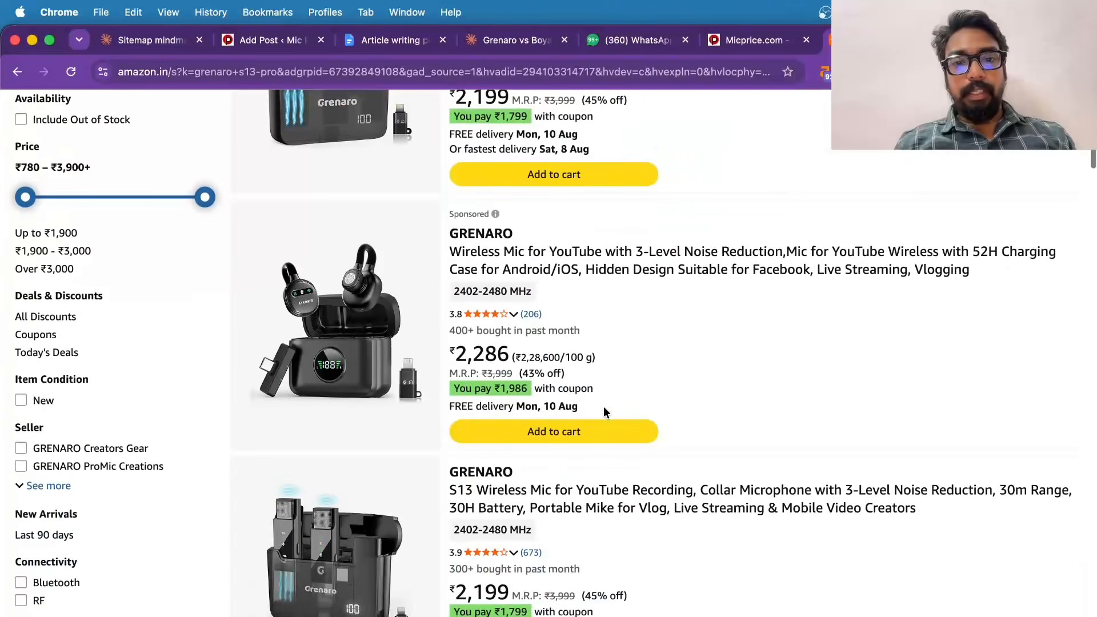
pyautogui.scroll(-4, 603, 406)
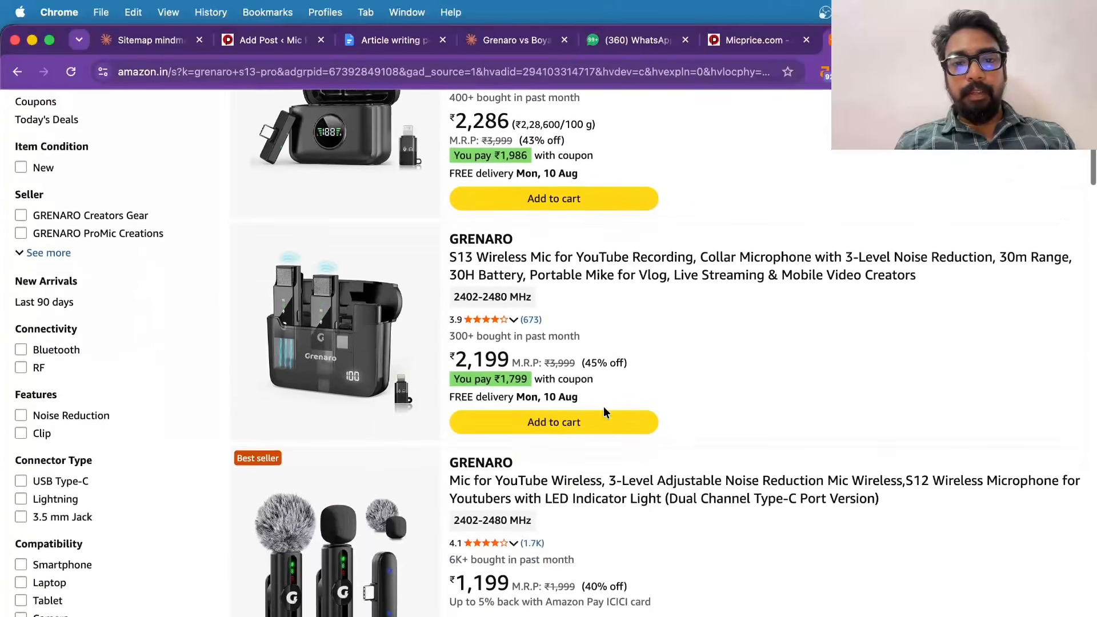
pyautogui.scroll(-1, 603, 406)
pyautogui.click(538, 214)
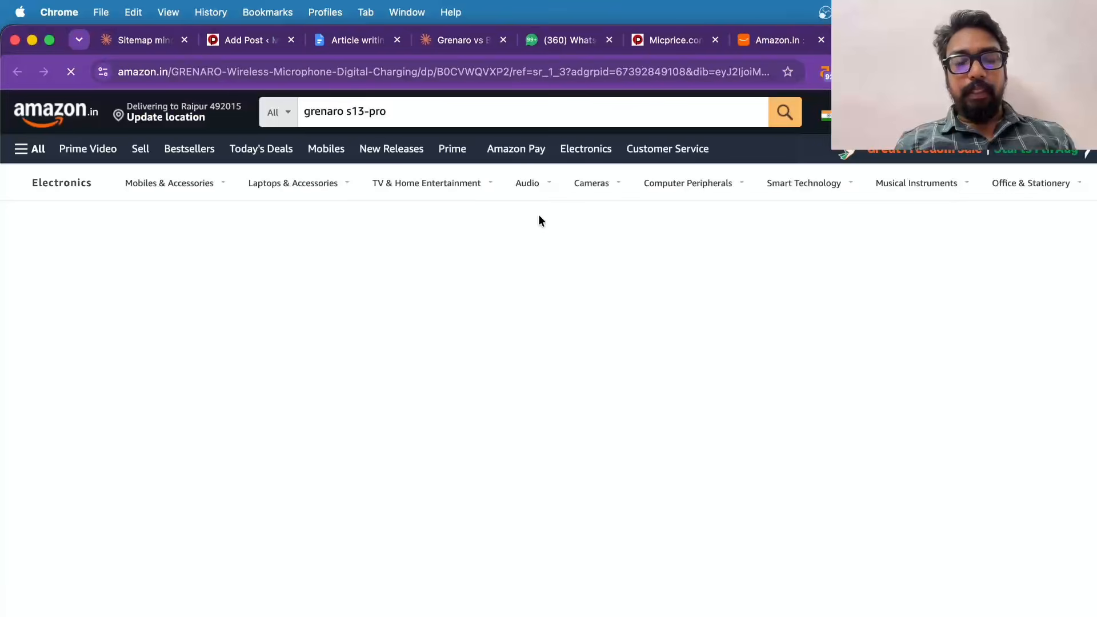
# - Check the S13 product page and copy its Amazon address only up to "/dp/B0CVWQVXP2/", without the tracking part
pyautogui.scroll(-1, 553, 344)
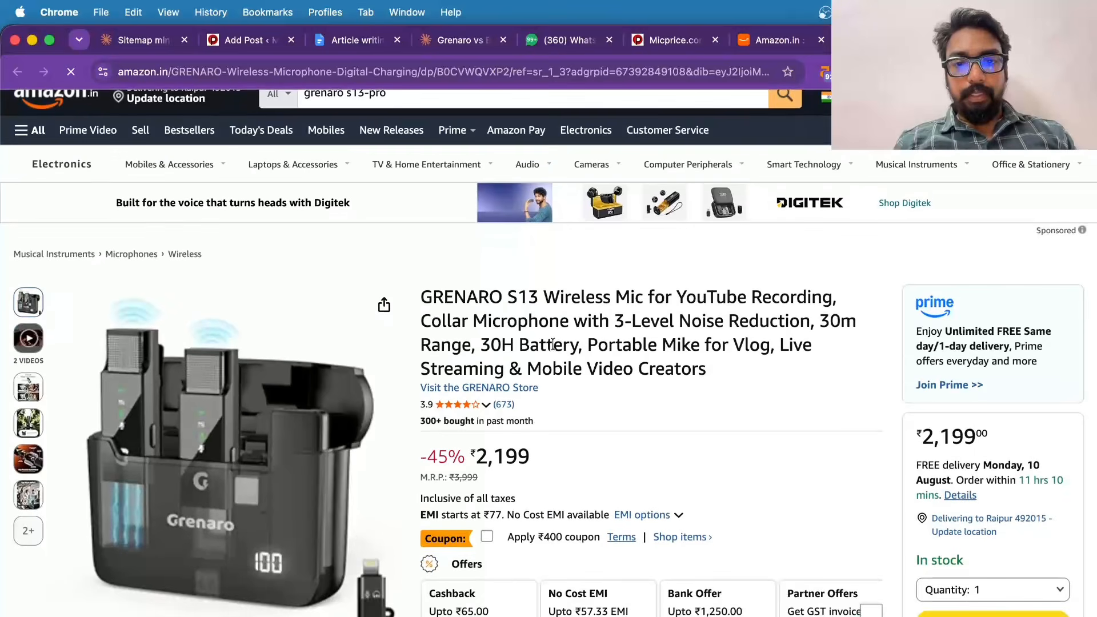
pyautogui.scroll(-1, 606, 349)
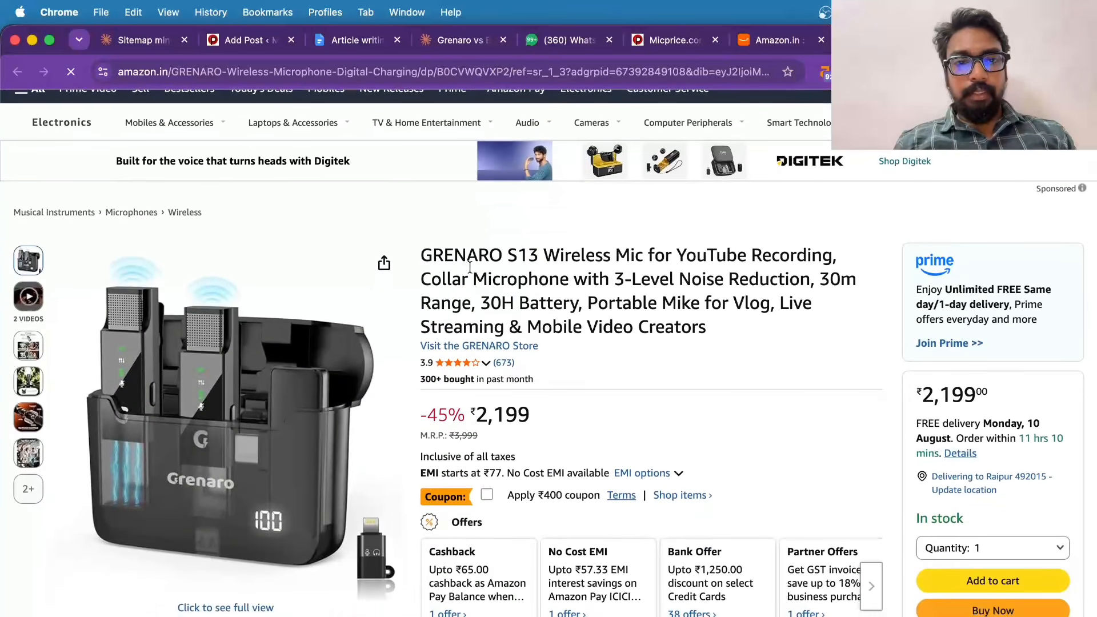
pyautogui.scroll(-12, 470, 267)
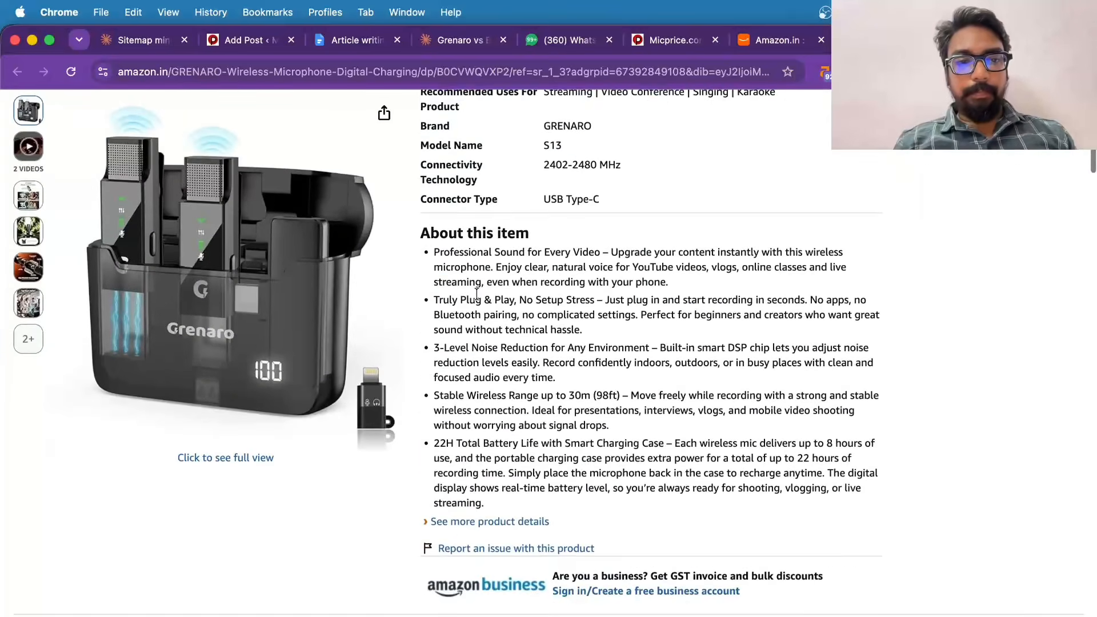
pyautogui.scroll(15, 476, 293)
pyautogui.click(356, 71)
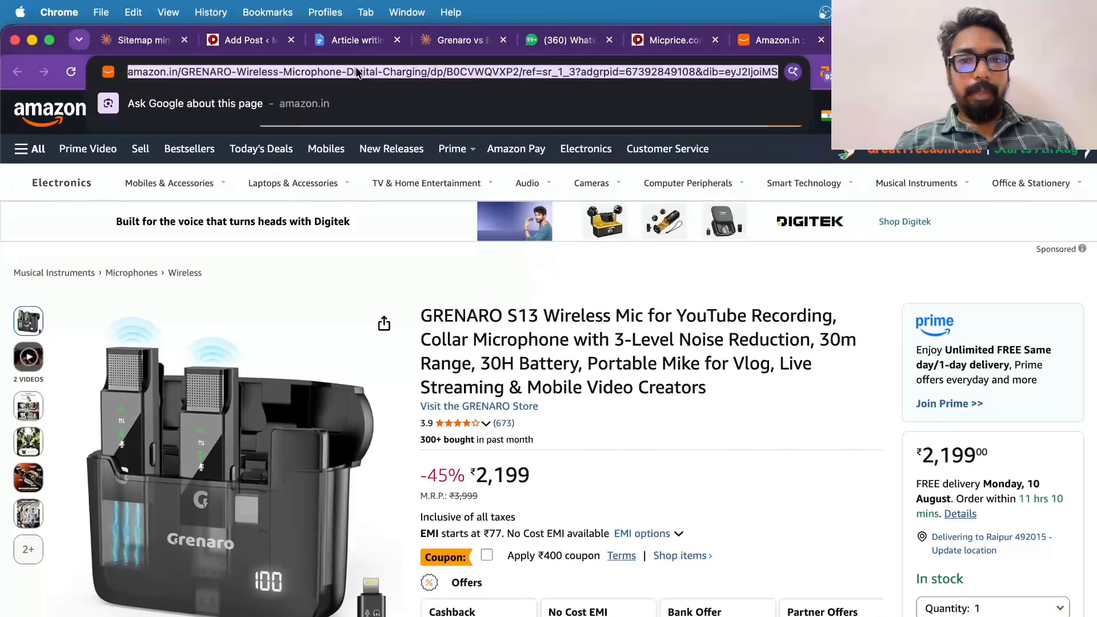
pyautogui.click(356, 71)
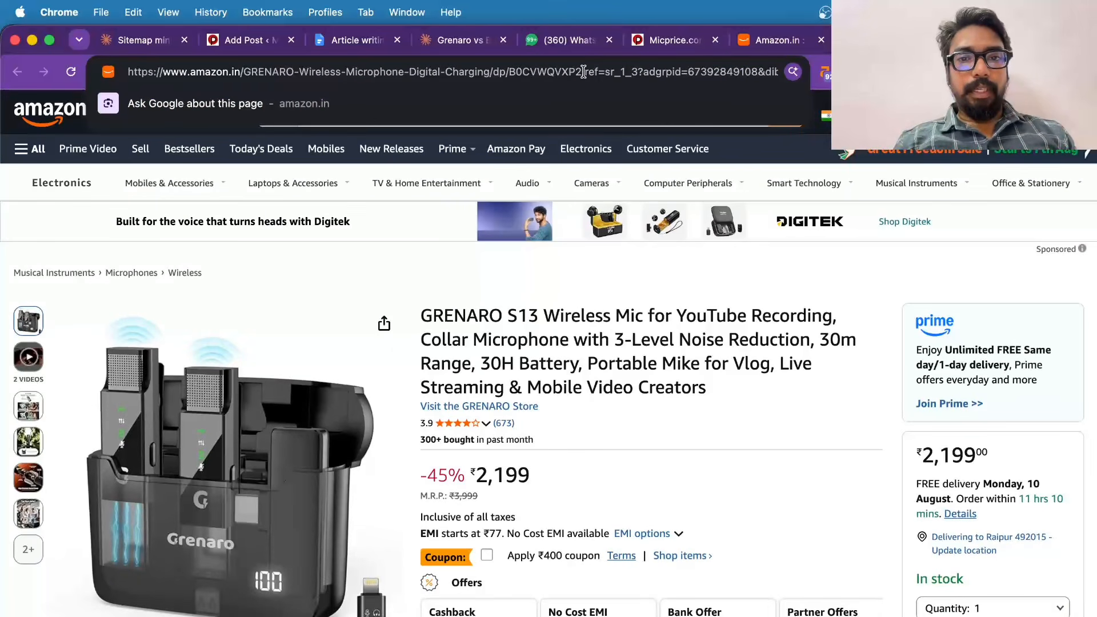
pyautogui.moveTo(583, 71); pyautogui.dragTo(77, 82)
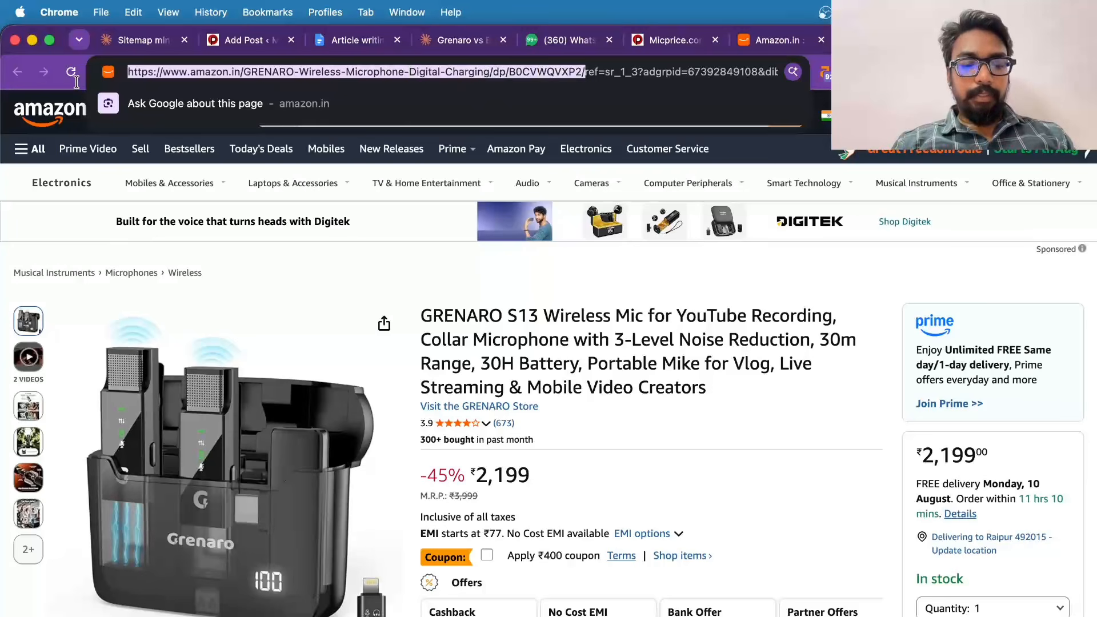
# - Return to the post editor and link the selected "Grenaro S13 Pro" to the copied Amazon product address
pyautogui.click(251, 40)
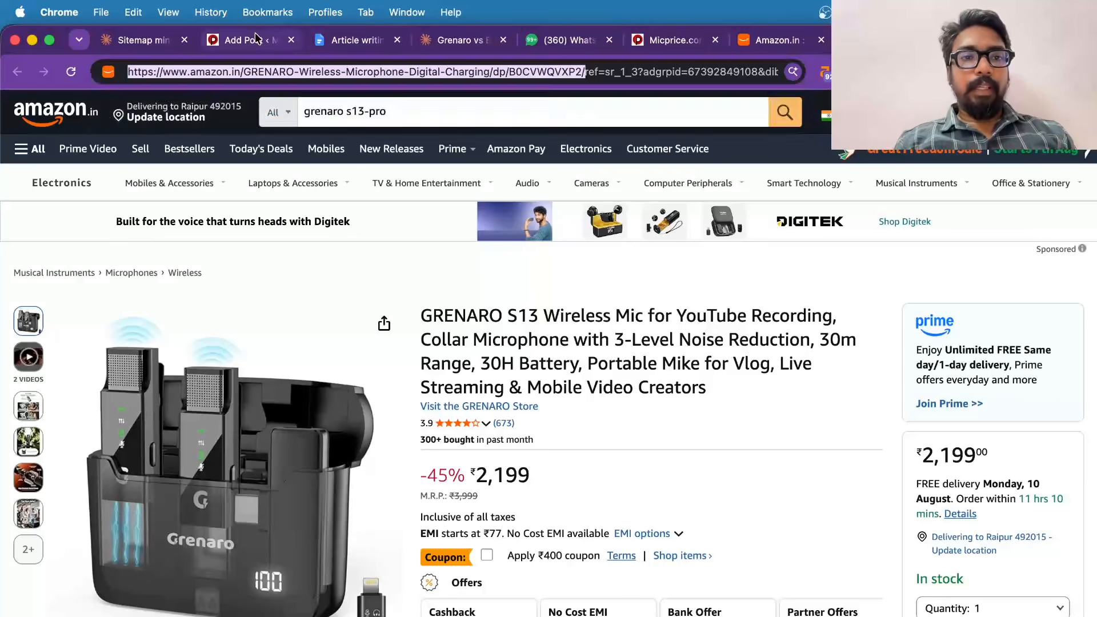
pyautogui.click(429, 169)
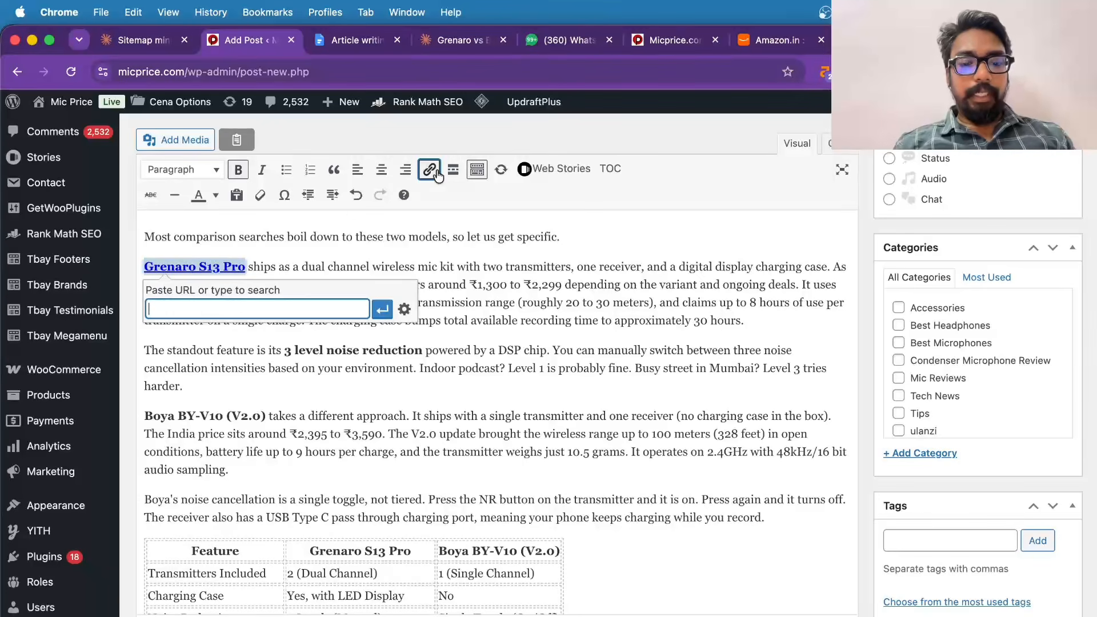
pyautogui.press('cmd+v')
pyautogui.press('Return')
pyautogui.click(419, 394)
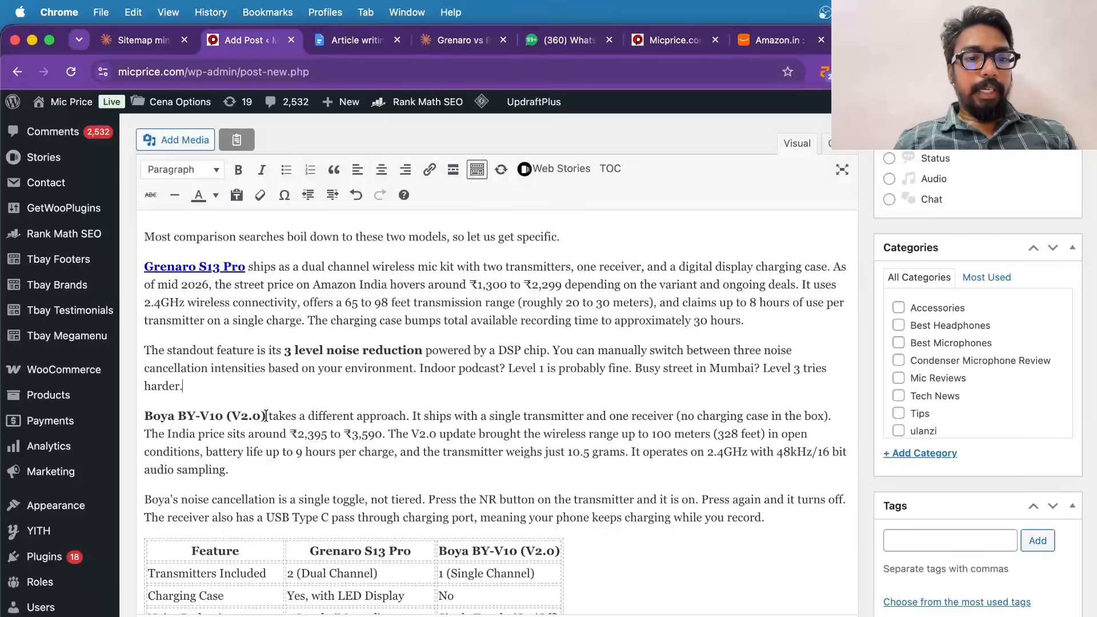
# - Copy the bold "Boya BY-V10 (V2.0)" from the start of its paragraph and search Google for it in a new browser tab
pyautogui.moveTo(266, 415); pyautogui.dragTo(146, 416)
pyautogui.press('cmd+c')
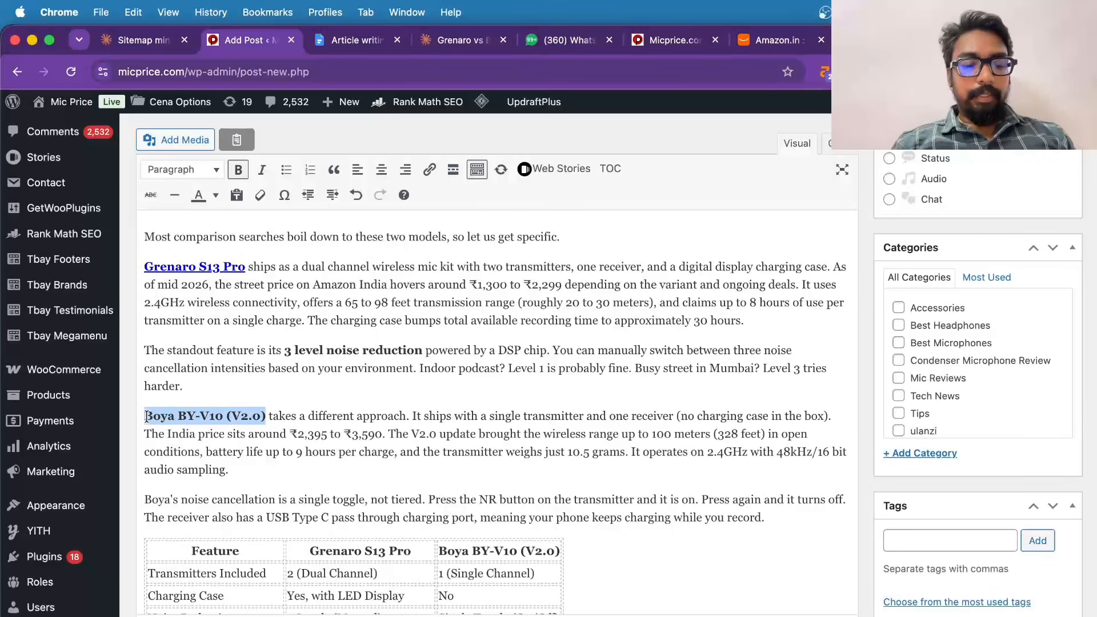
pyautogui.press('cmd+t')
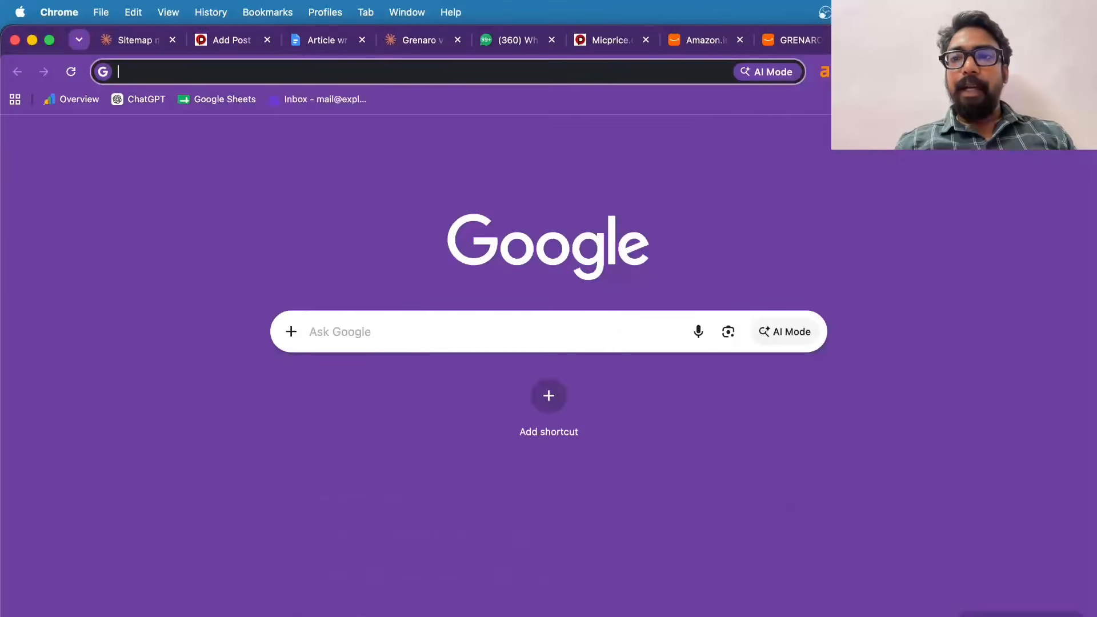
pyautogui.press('cmd+v')
pyautogui.press('Return')
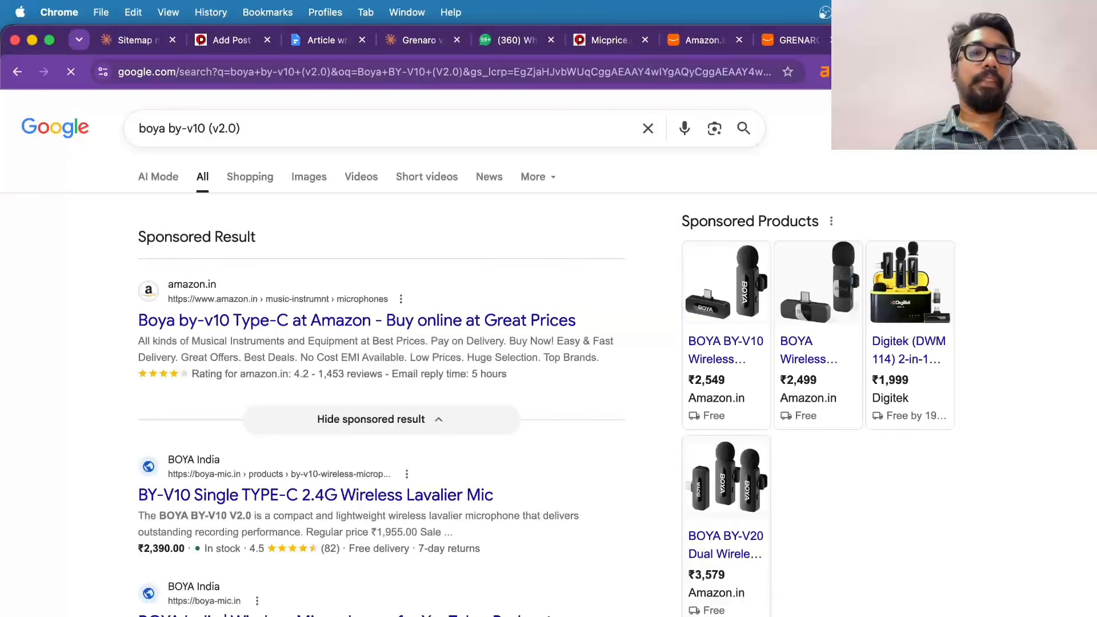
# - Open the sponsored Amazon result for Boya by-v10 Type-C and look through the listings for the matching BY-V10 microphone
pyautogui.scroll(-2, 409, 340)
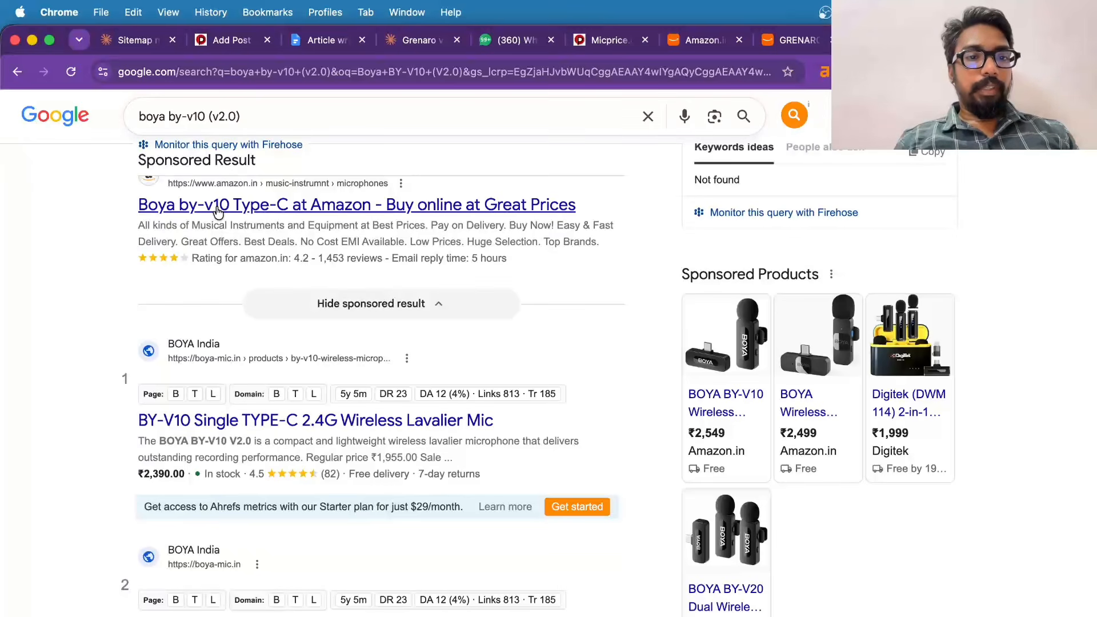
pyautogui.scroll(-10, 373, 358)
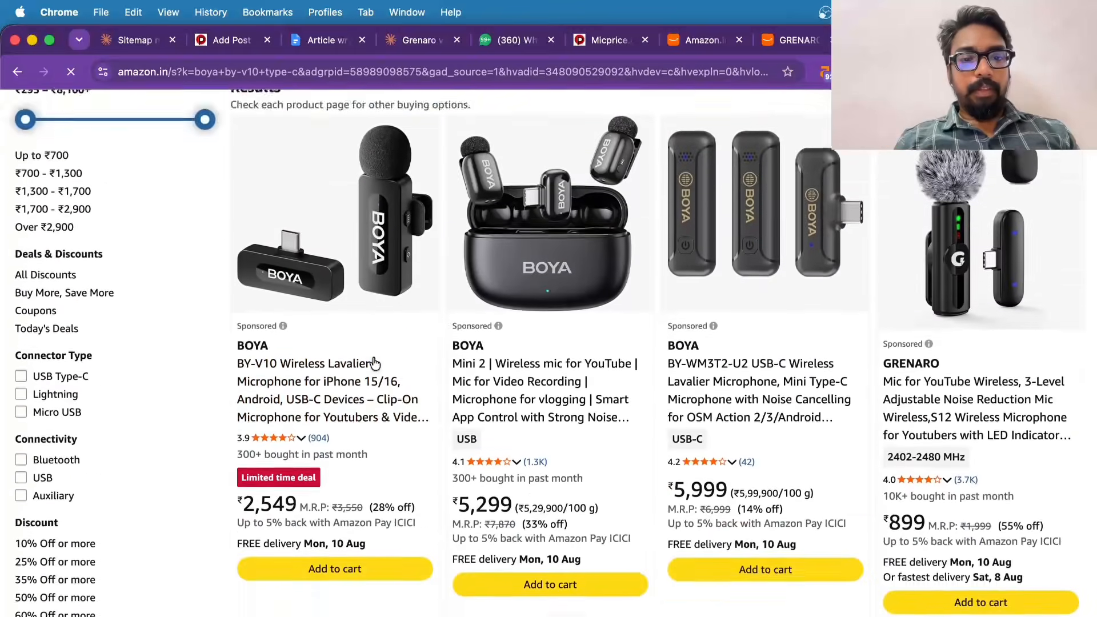
pyautogui.scroll(-10, 373, 356)
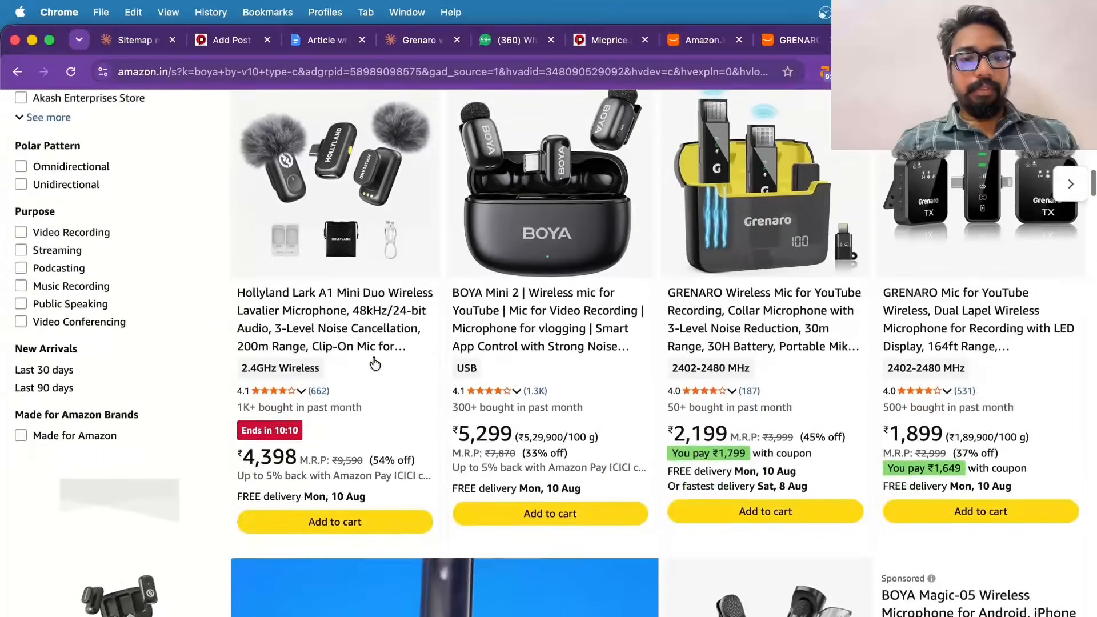
pyautogui.scroll(-15, 372, 356)
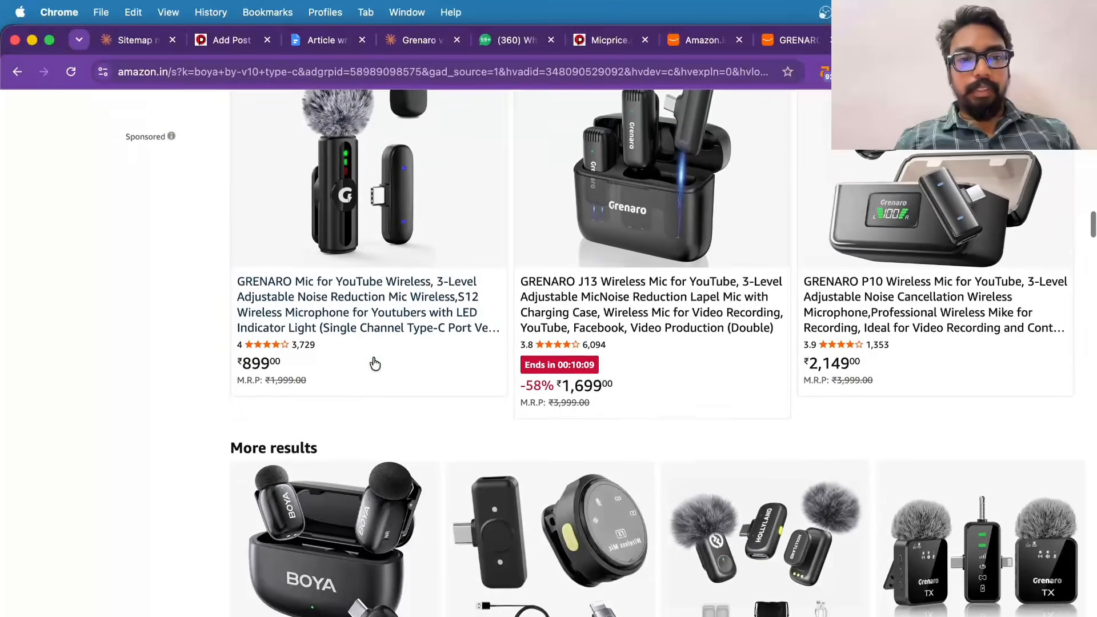
pyautogui.scroll(-5, 375, 363)
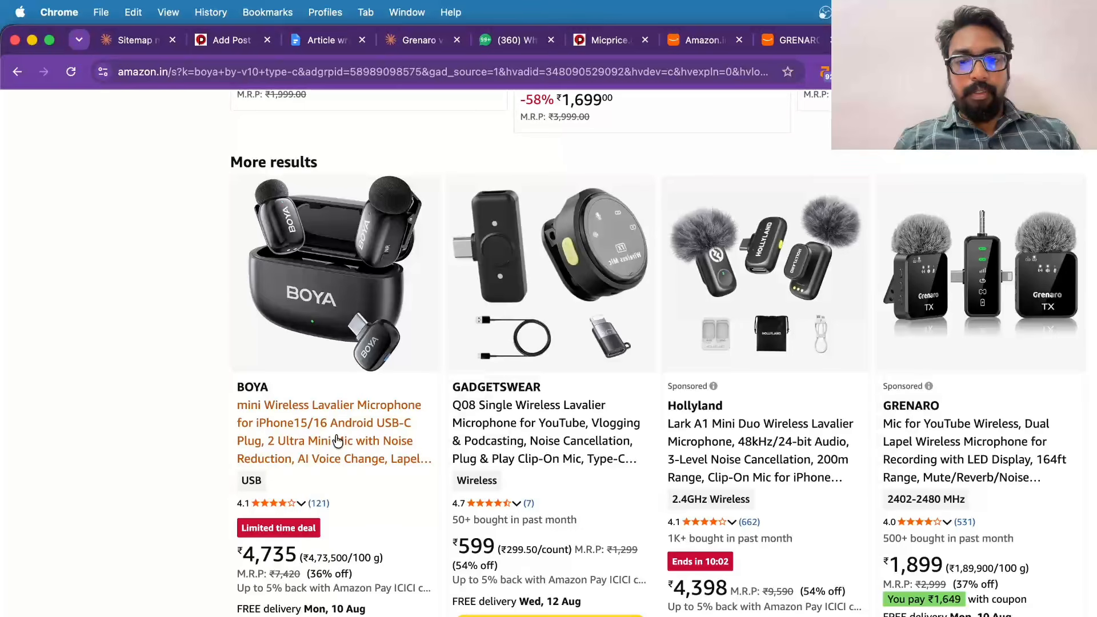
pyautogui.scroll(-1, 337, 439)
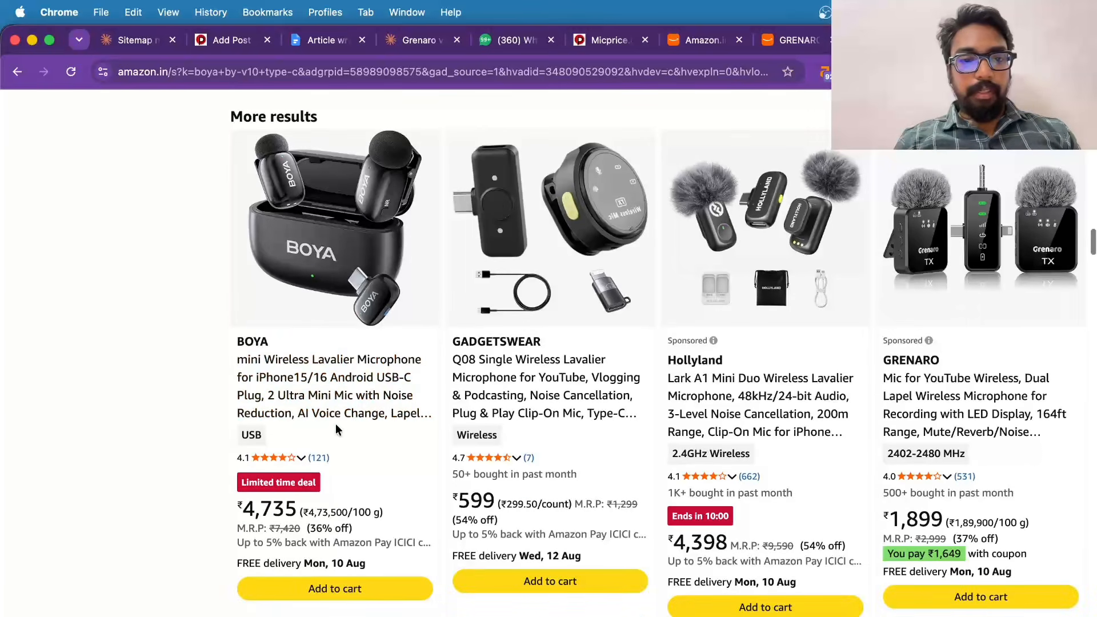
pyautogui.scroll(-5, 323, 411)
pyautogui.scroll(-1, 316, 400)
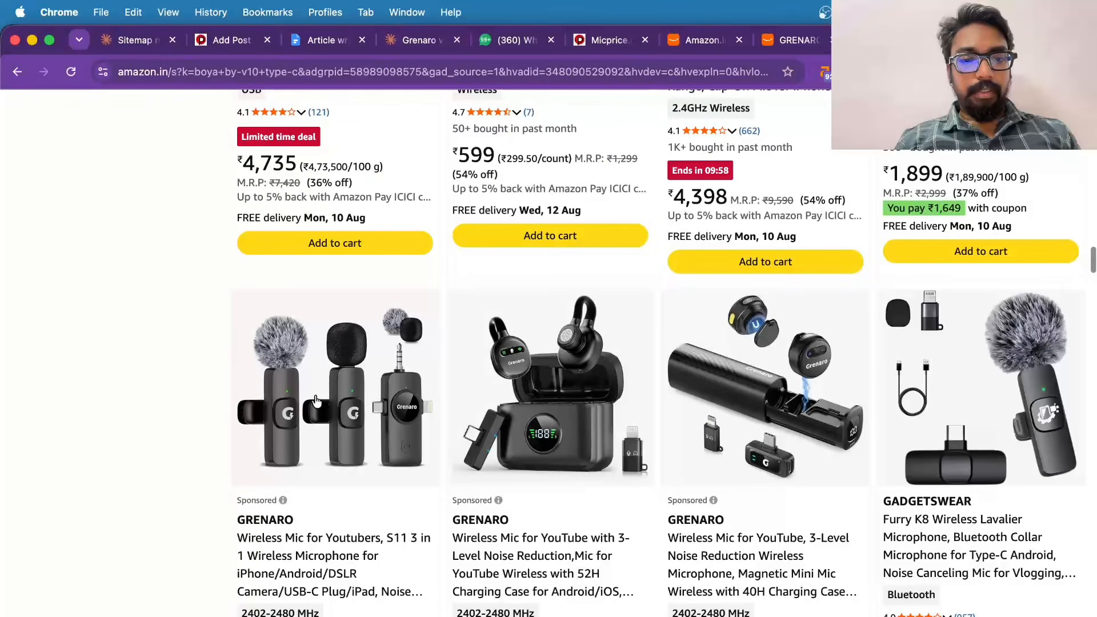
pyautogui.scroll(-10, 316, 400)
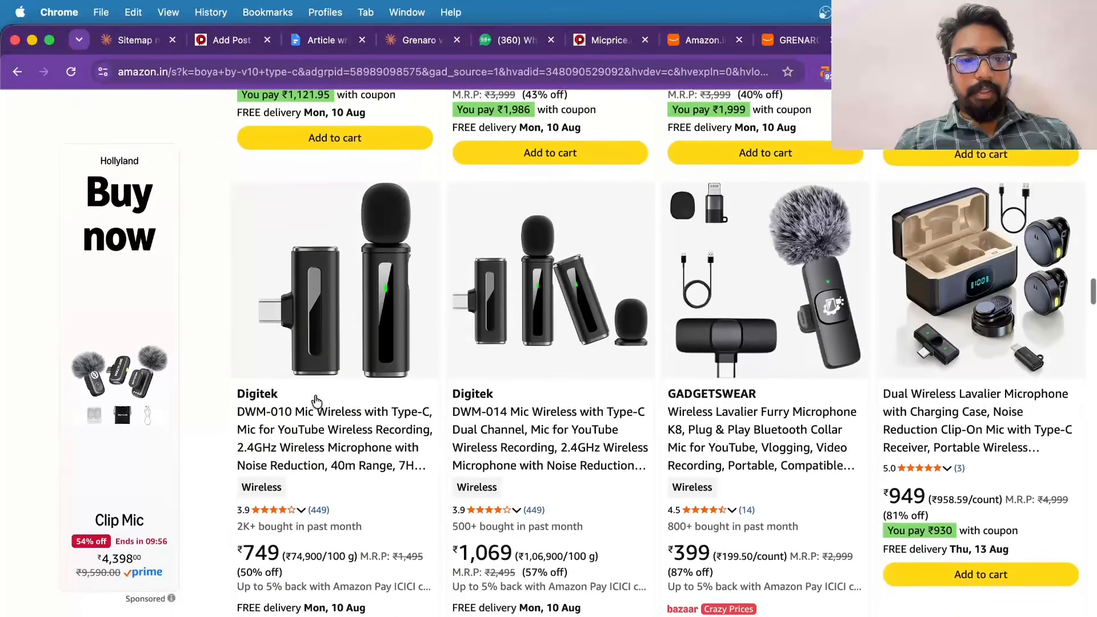
# - Go back to the Google results and open BOYA India's "BY-V10 Single TYPE-C 2.4G Wireless Lavalier Mic" product page
pyautogui.click(17, 76)
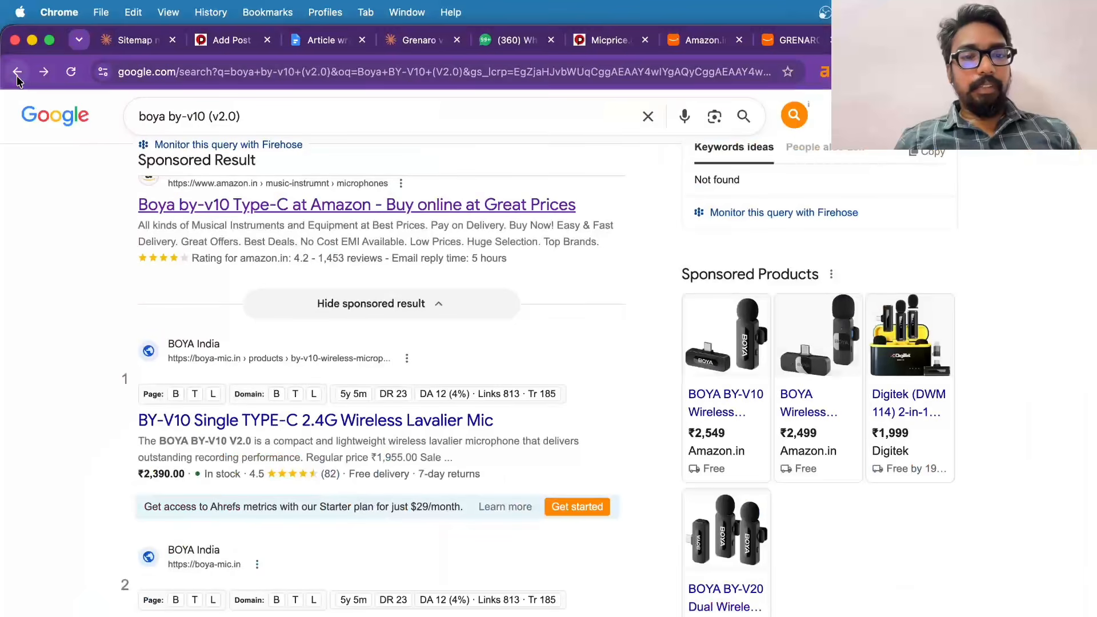
pyautogui.scroll(-2, 139, 384)
pyautogui.click(197, 323)
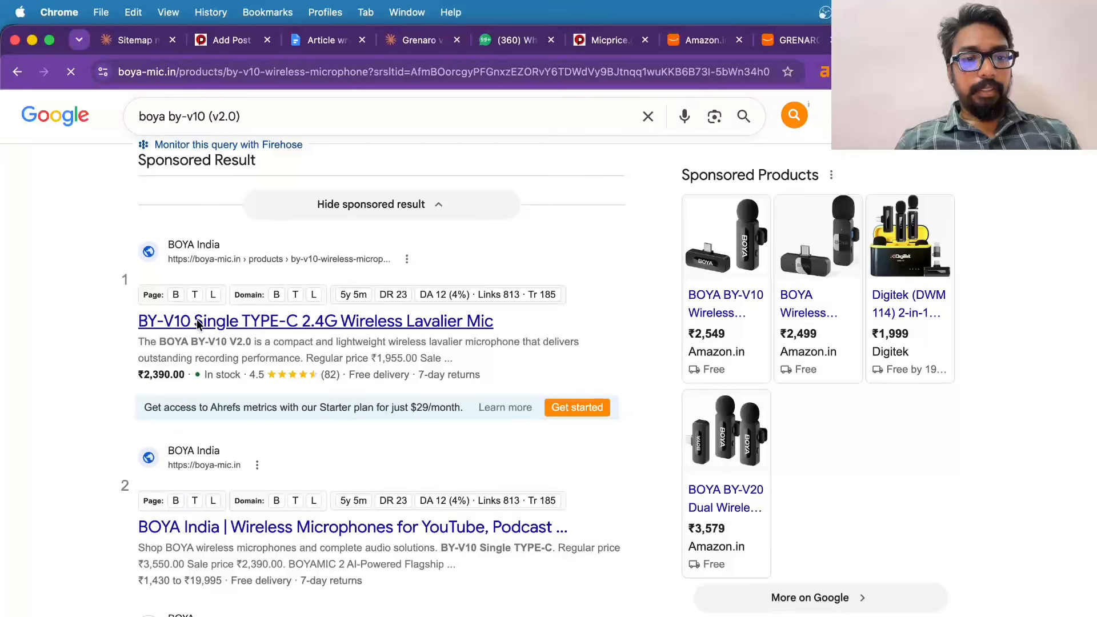
# - Copy the BOYA product page address and link the selected "Boya BY-V10 (V2.0)" in the post to it
pyautogui.click(276, 72)
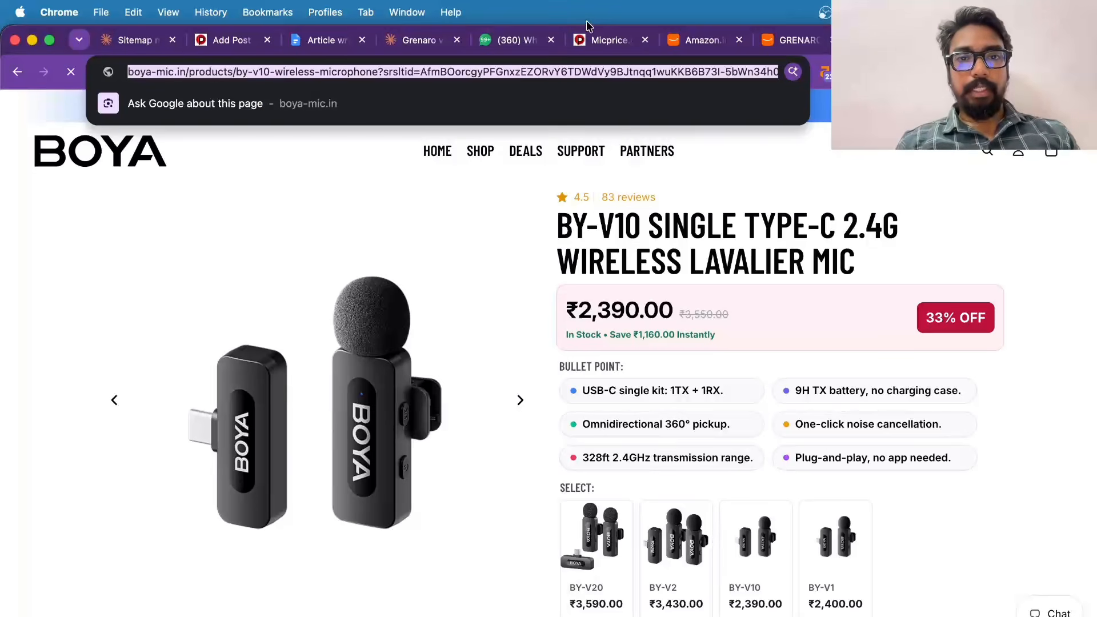
pyautogui.click(229, 41)
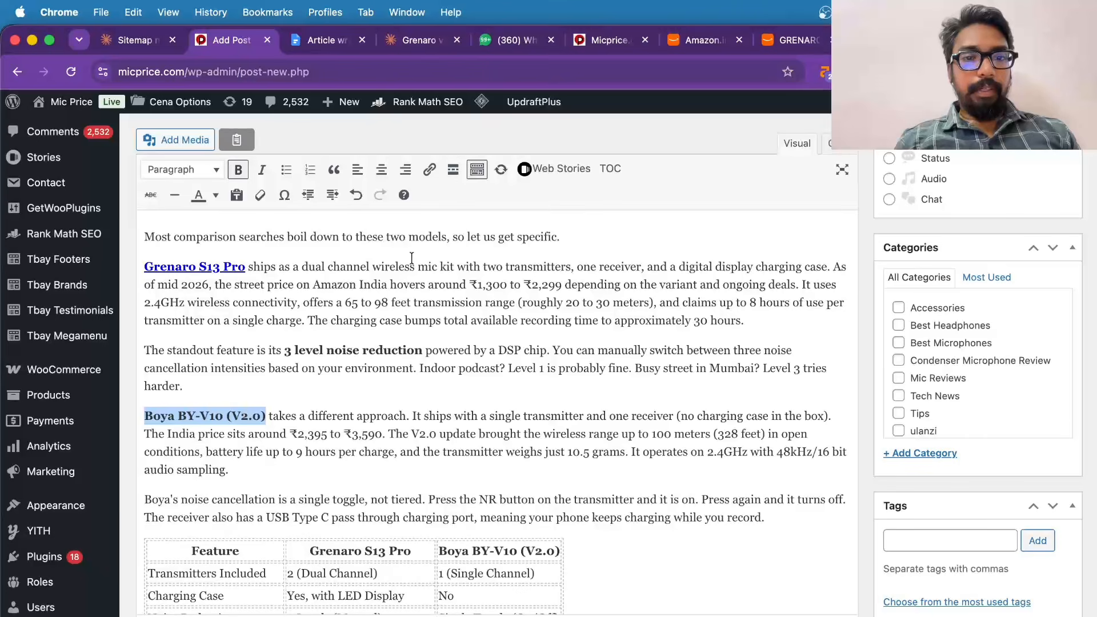
pyautogui.click(429, 169)
pyautogui.write('https://boya-mic.in/products/by-v10-wireless-microphone')
pyautogui.press('Return')
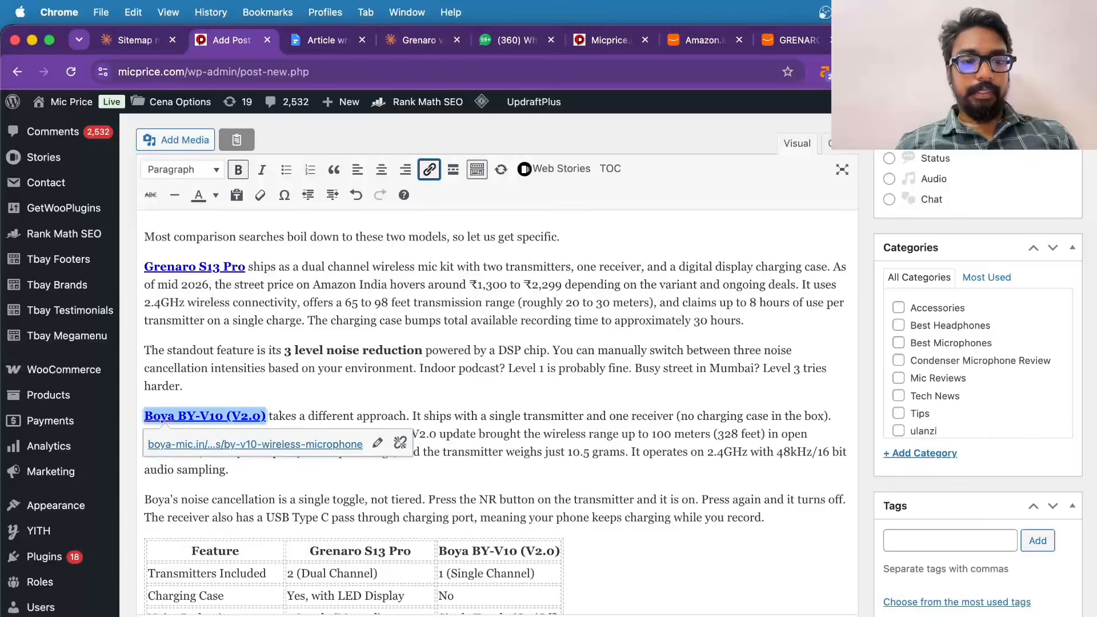
# - Copy the main BY-V10 product photo from the BOYA page and open chatgpt.com in a new browser tab
pyautogui.hotkey('ctrl', 'Tab')
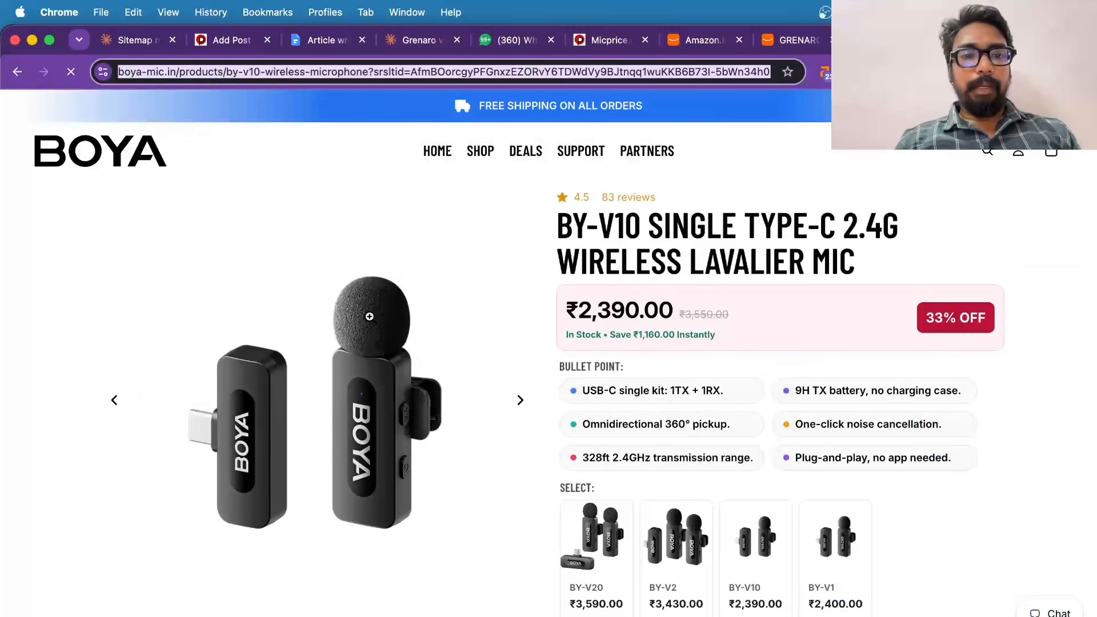
pyautogui.scroll(-2, 427, 480)
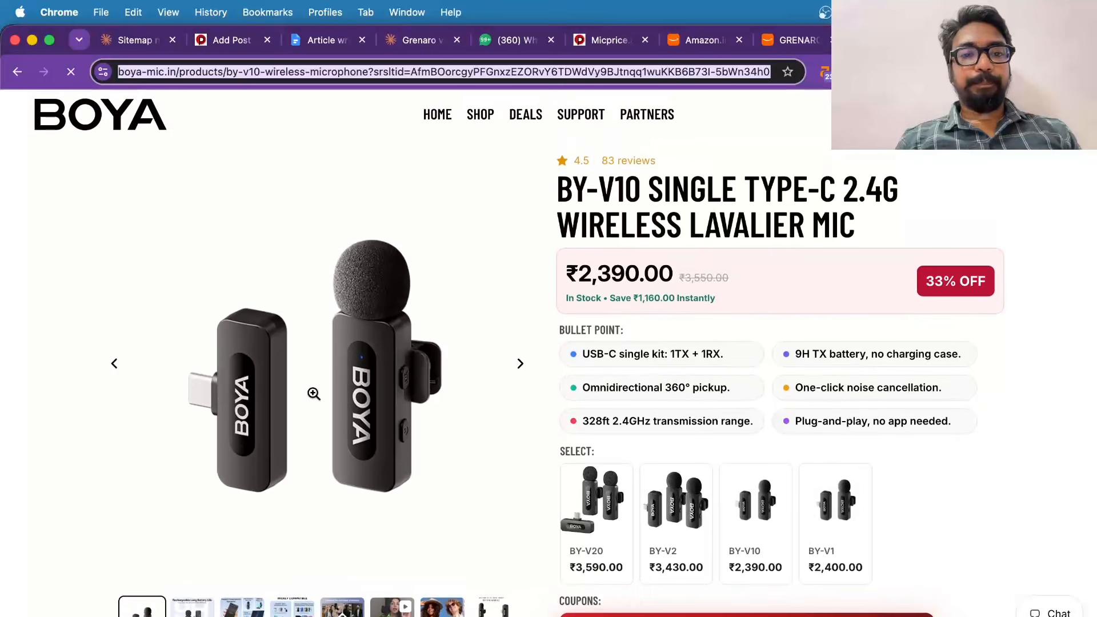
pyautogui.rightClick(314, 394)
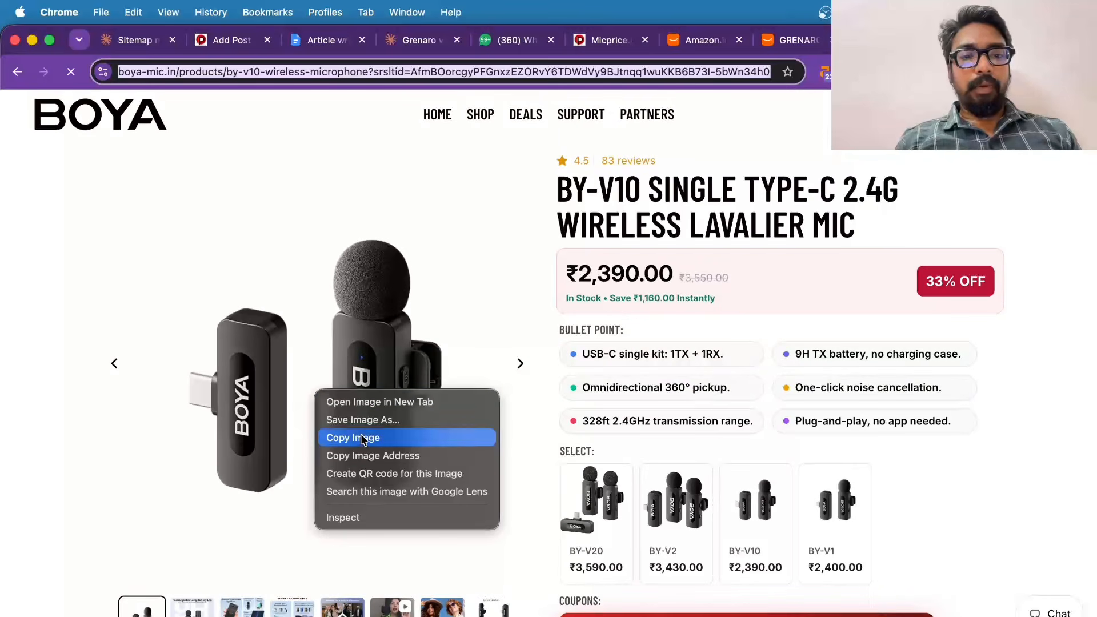
pyautogui.click(362, 438)
pyautogui.press('super+t')
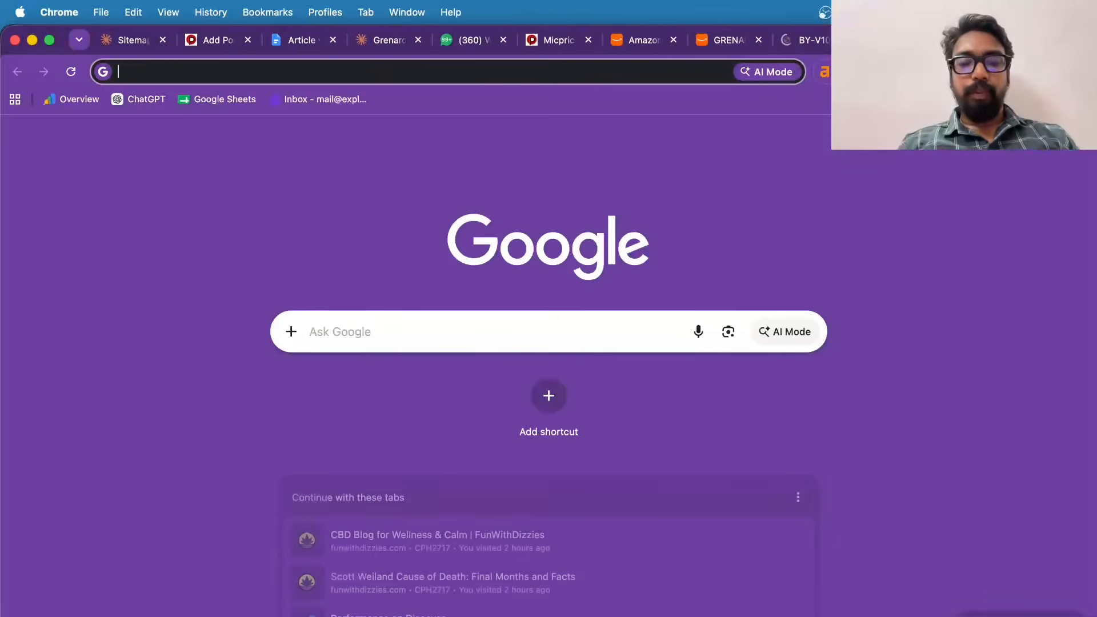
pyautogui.write('chatgpt.com')
pyautogui.press('Return')
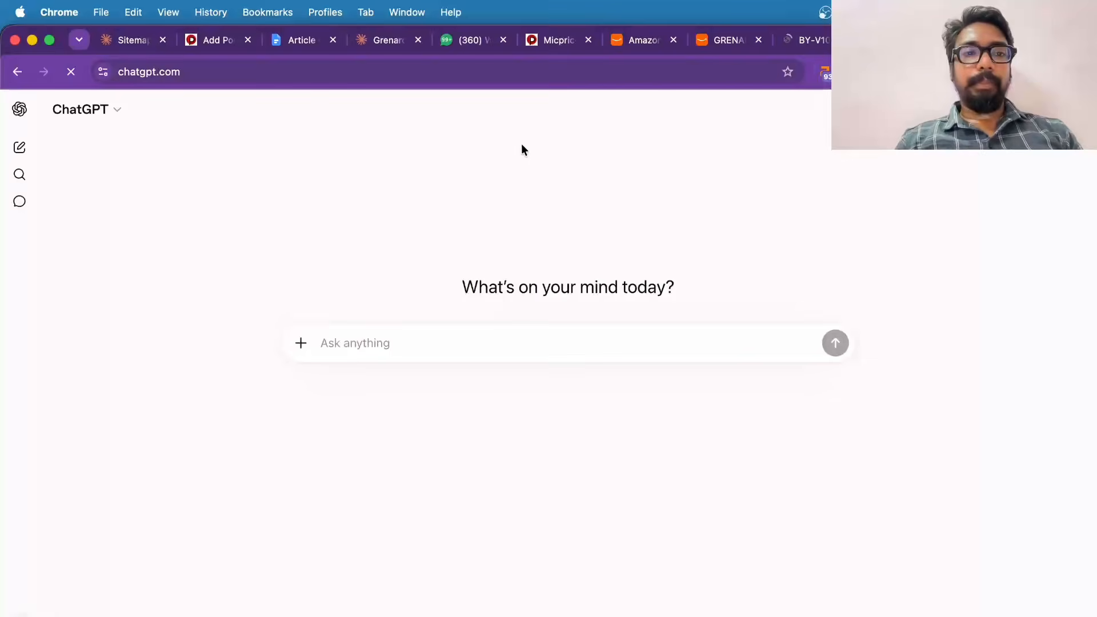
# - Send ChatGPT the prompt "make realsitic image of a man using this" with the copied microphone photo attached
pyautogui.write('make ')
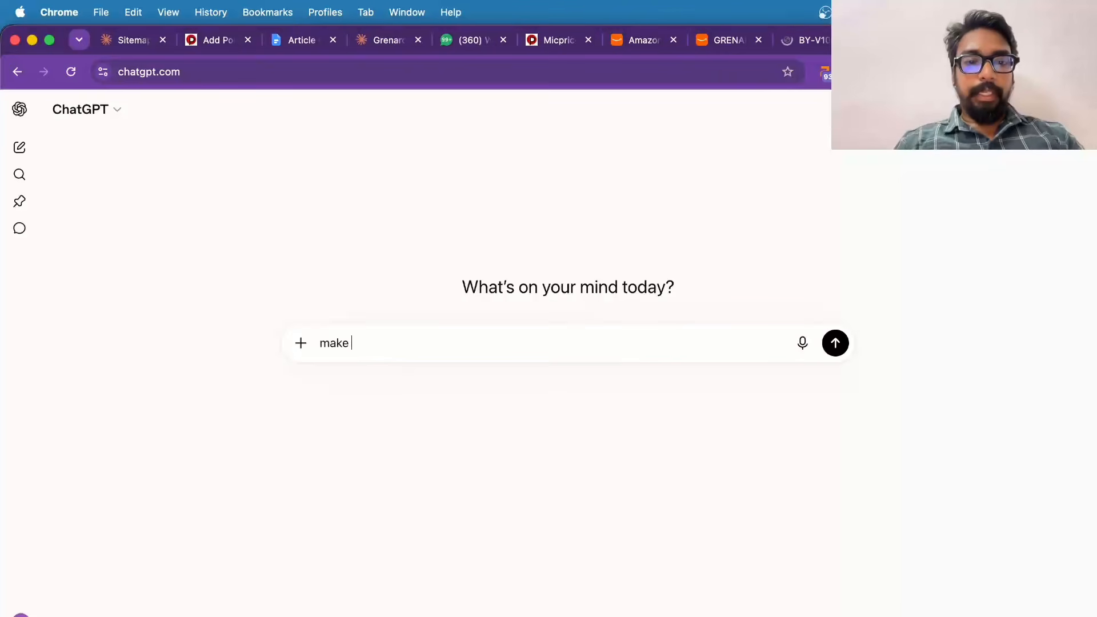
pyautogui.write('realsitic logo')
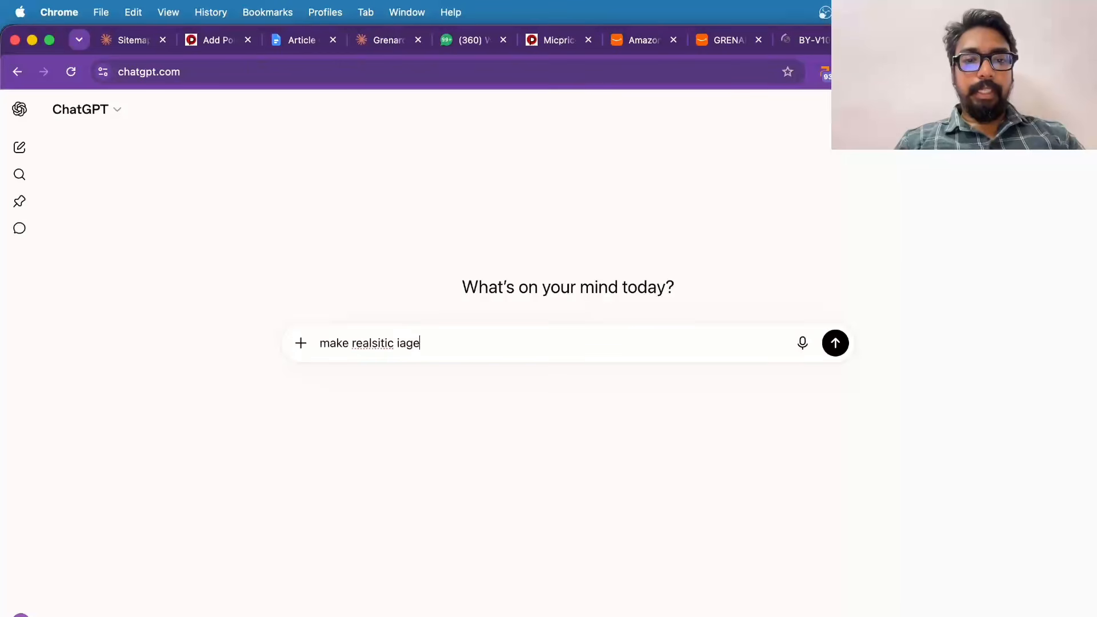
pyautogui.press('BackSpace')
pyautogui.press('BackSpace')
pyautogui.press('BackSpace')
pyautogui.press('BackSpace')
pyautogui.write('image of a ')
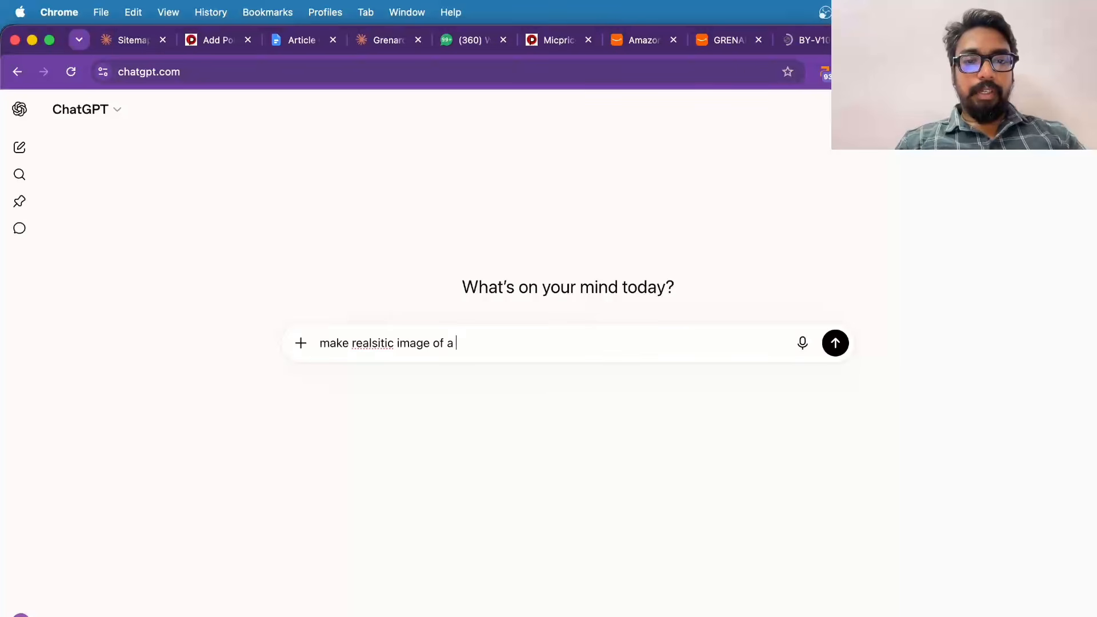
pyautogui.write('man using ')
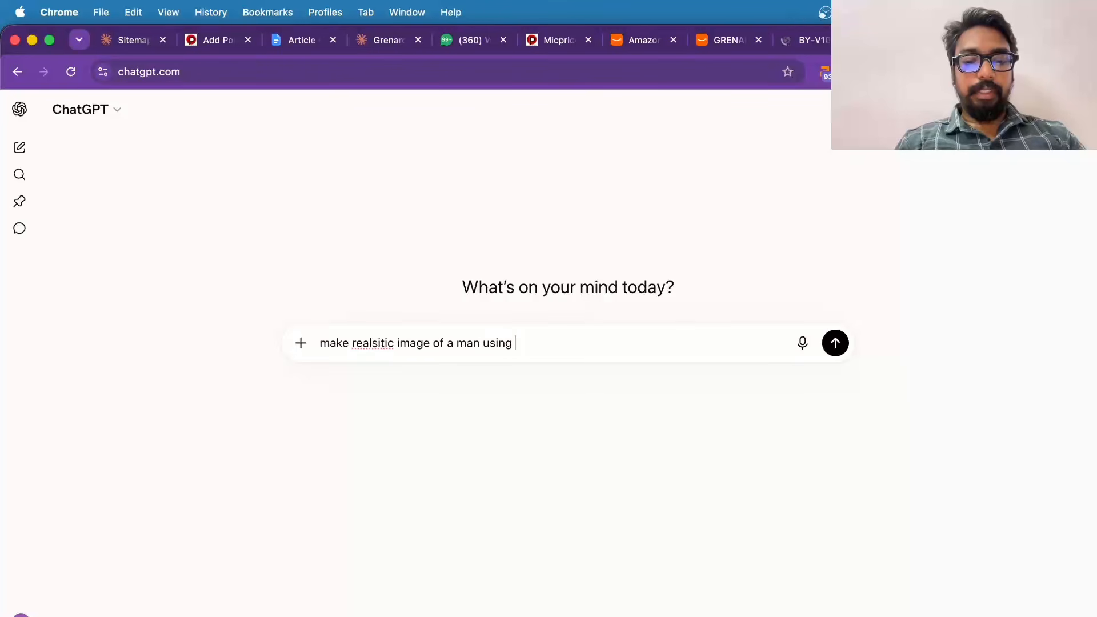
pyautogui.write('this')
pyautogui.press('super+v')
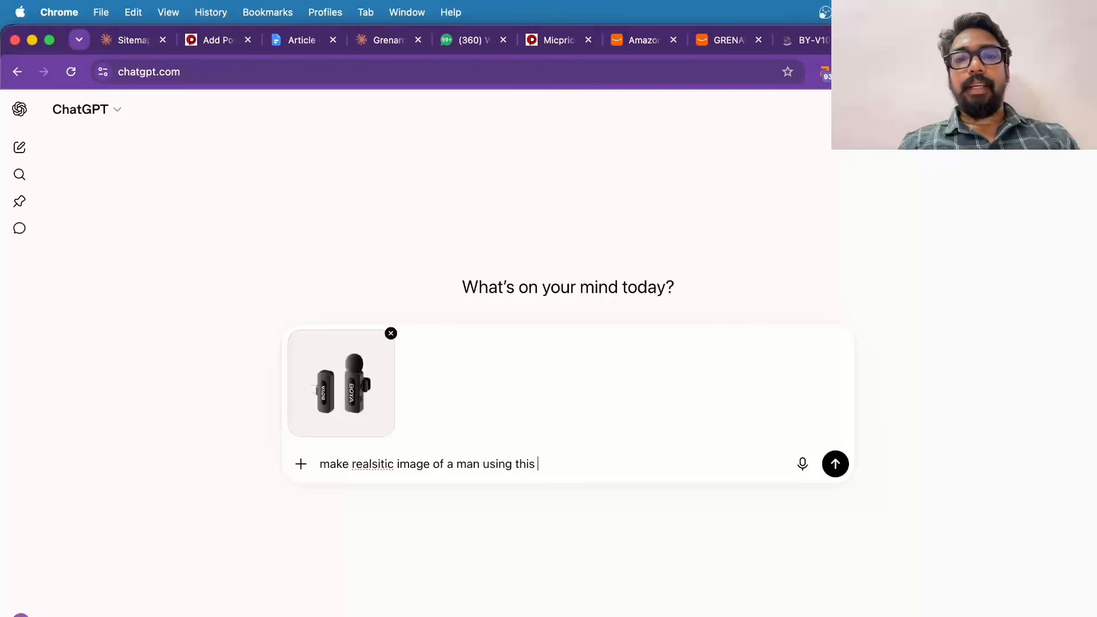
pyautogui.press('Return')
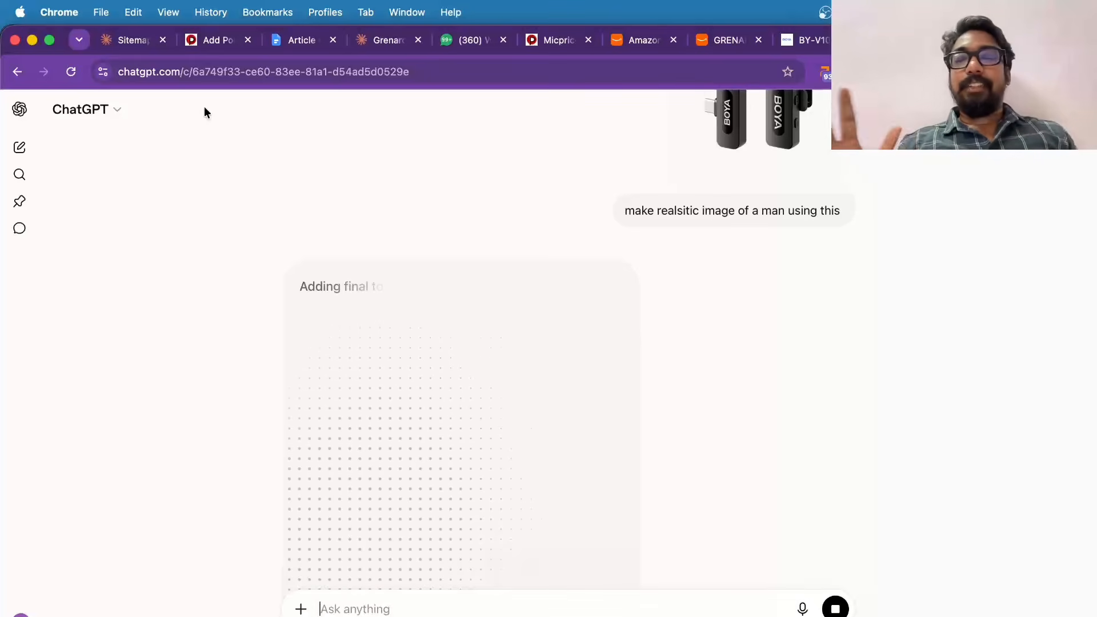
# - Return to the post editor and add an empty paragraph below the Boya BY-V10 (V2.0) paragraph ending in "audio sampling."
pyautogui.click(212, 40)
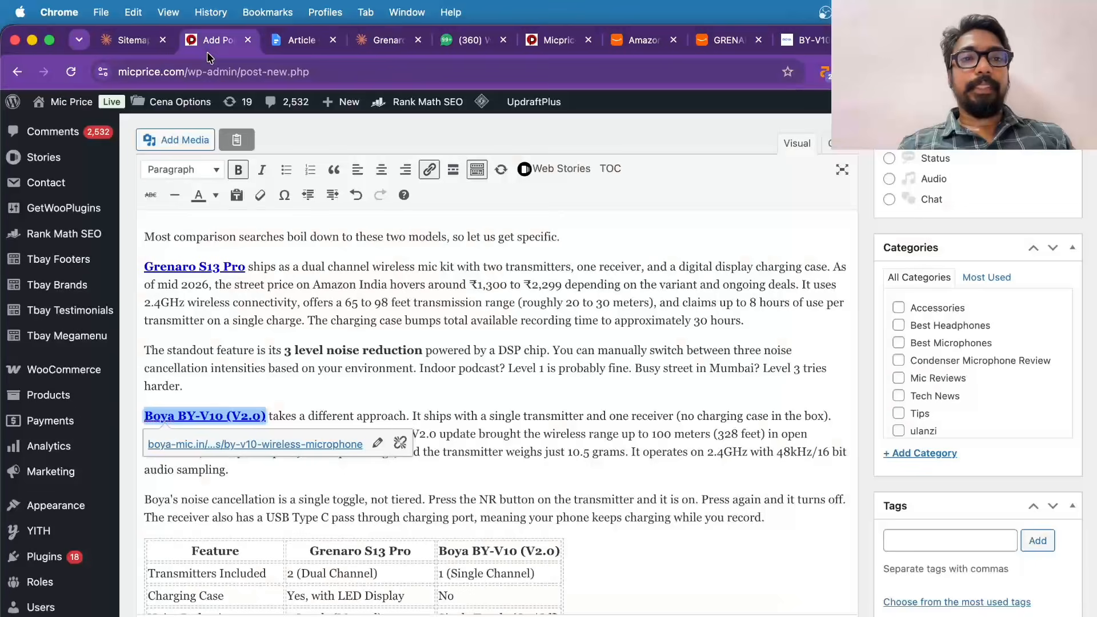
pyautogui.scroll(-2, 476, 440)
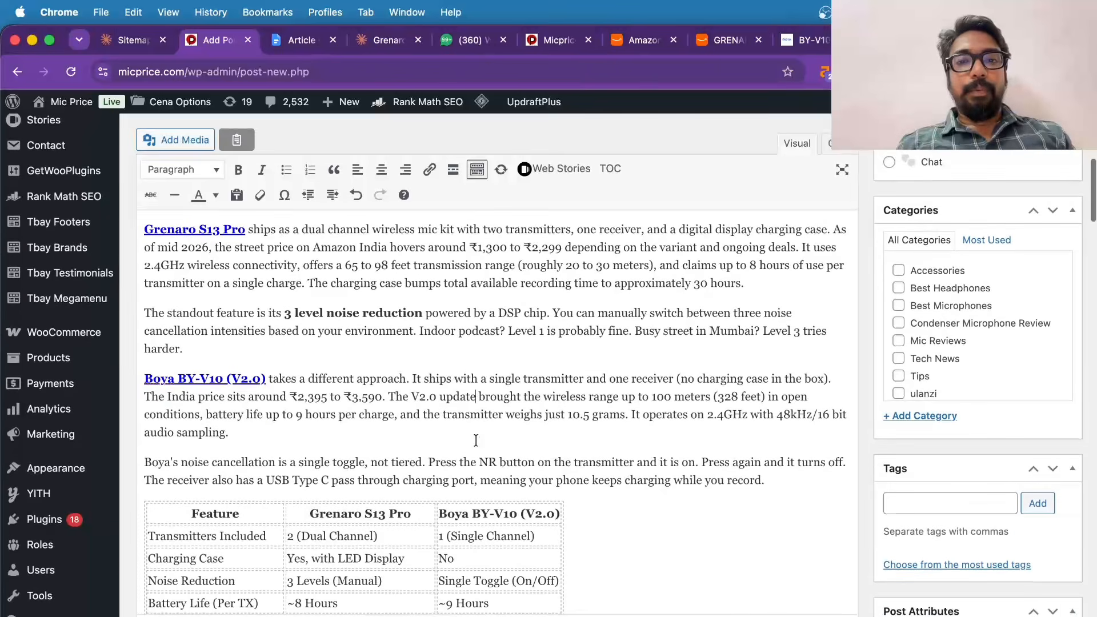
pyautogui.scroll(-2, 476, 440)
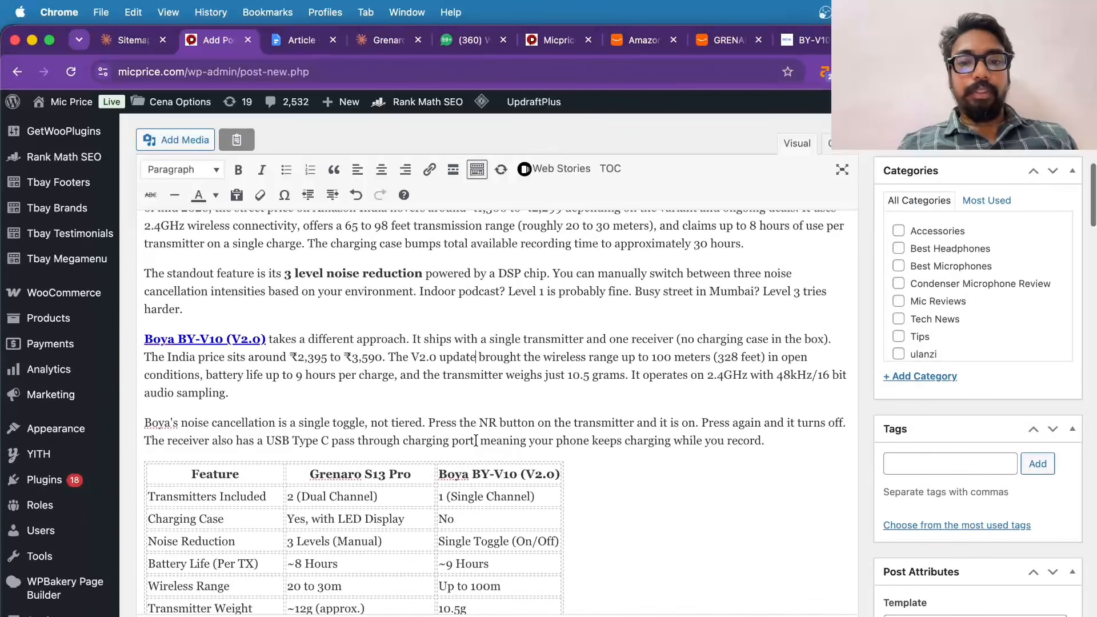
pyautogui.scroll(3, 343, 417)
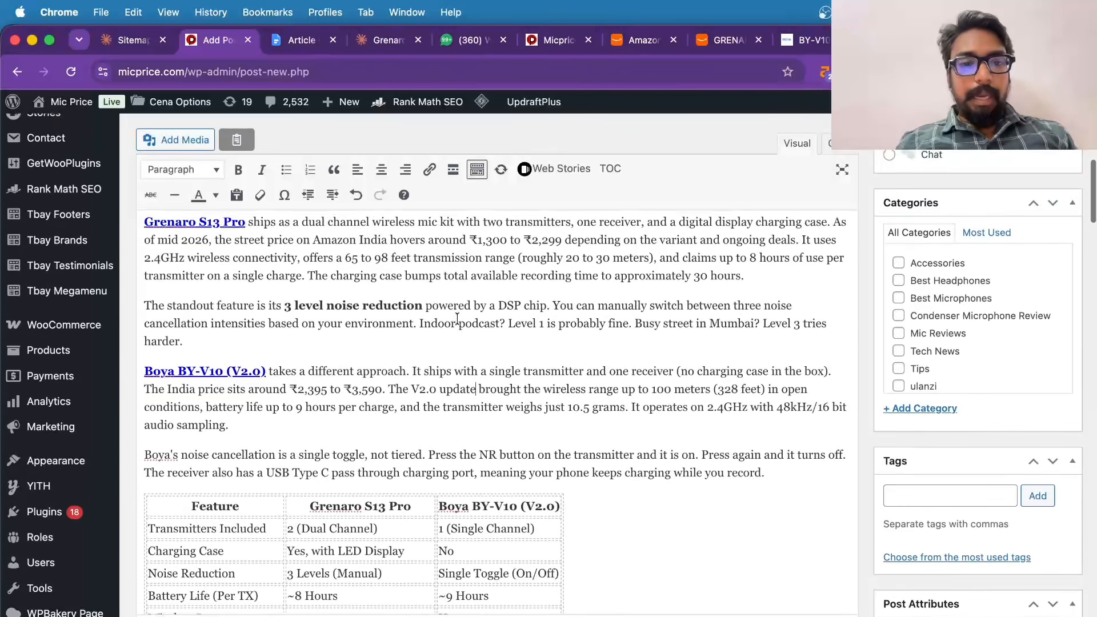
pyautogui.scroll(-3, 320, 400)
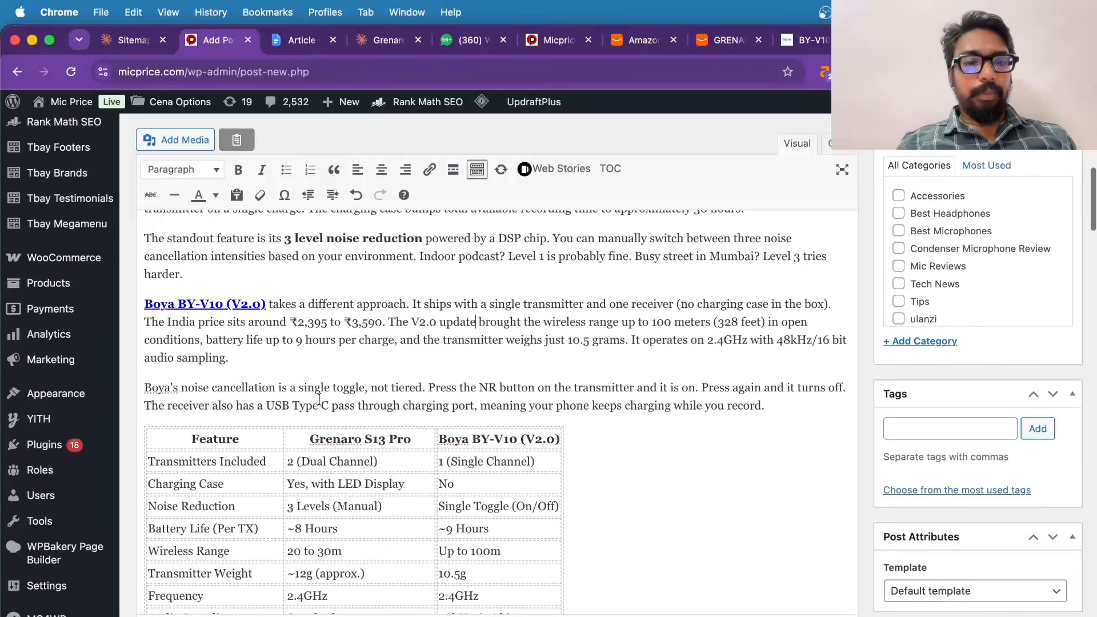
pyautogui.click(307, 358)
pyautogui.press('Return')
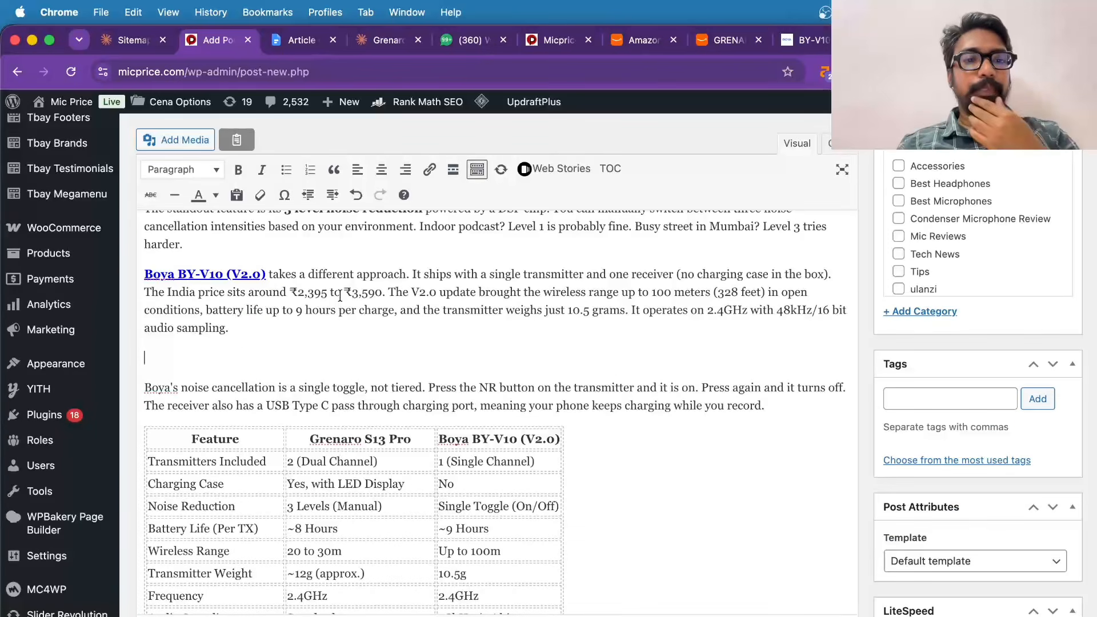
# - Review the article's introduction and brand overview paragraphs above the Boya BY-V10 section
pyautogui.scroll(7, 361, 309)
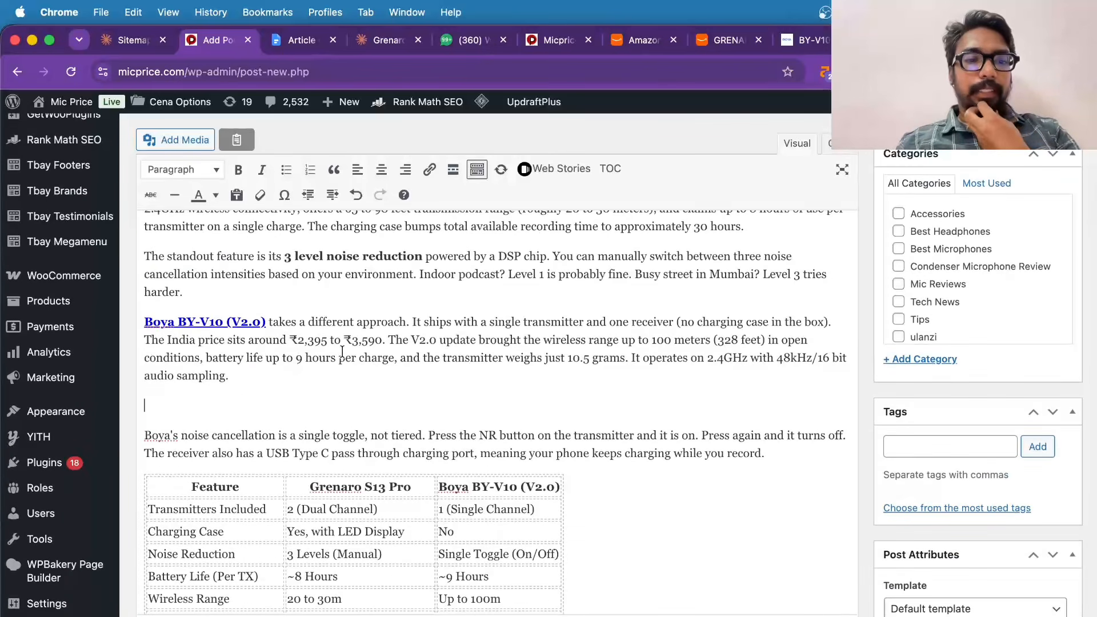
pyautogui.scroll(10, 342, 351)
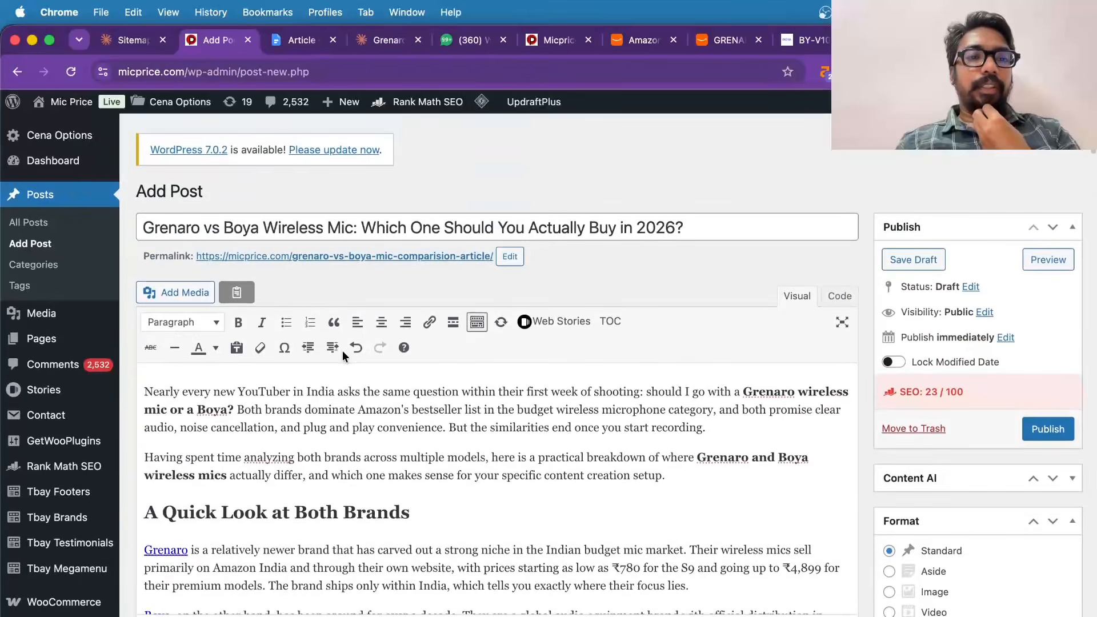
pyautogui.scroll(-1, 342, 353)
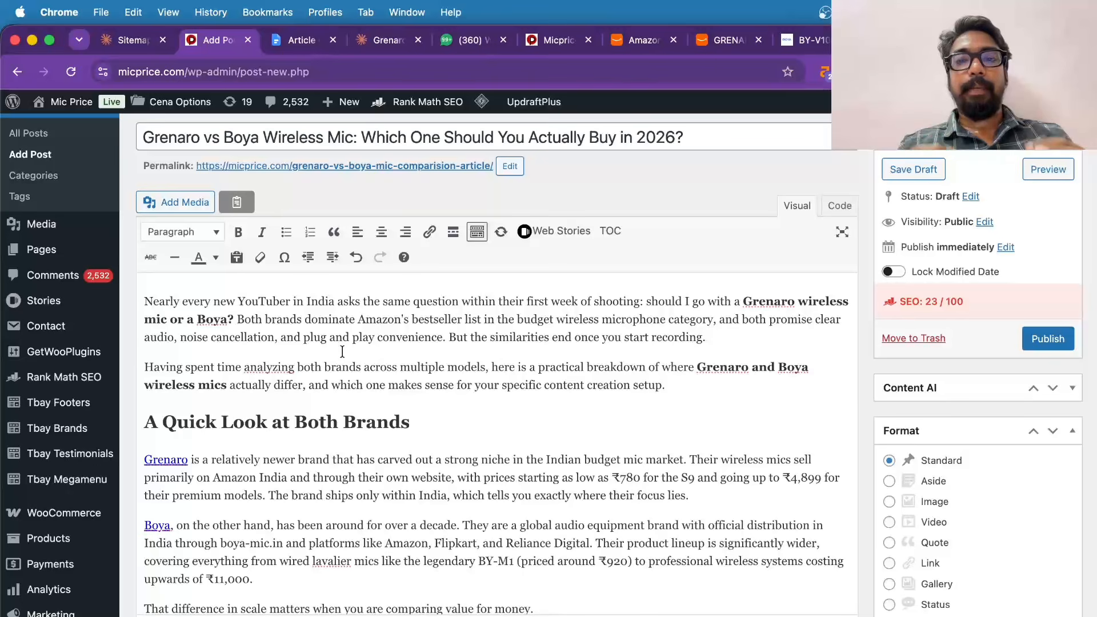
pyautogui.tripleClick(328, 326)
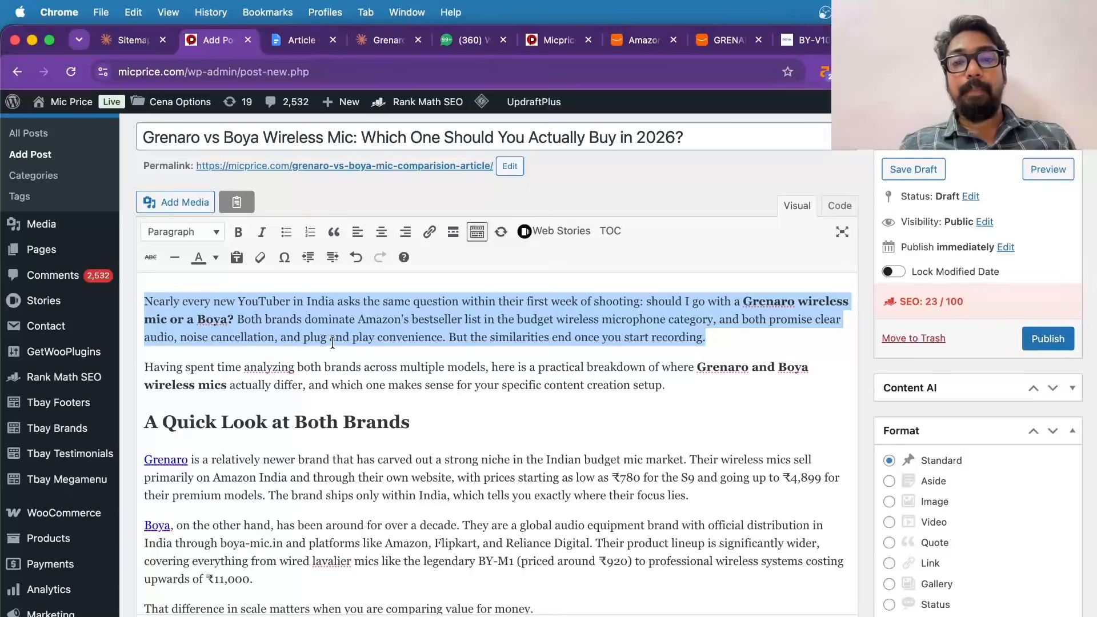
pyautogui.click(333, 347)
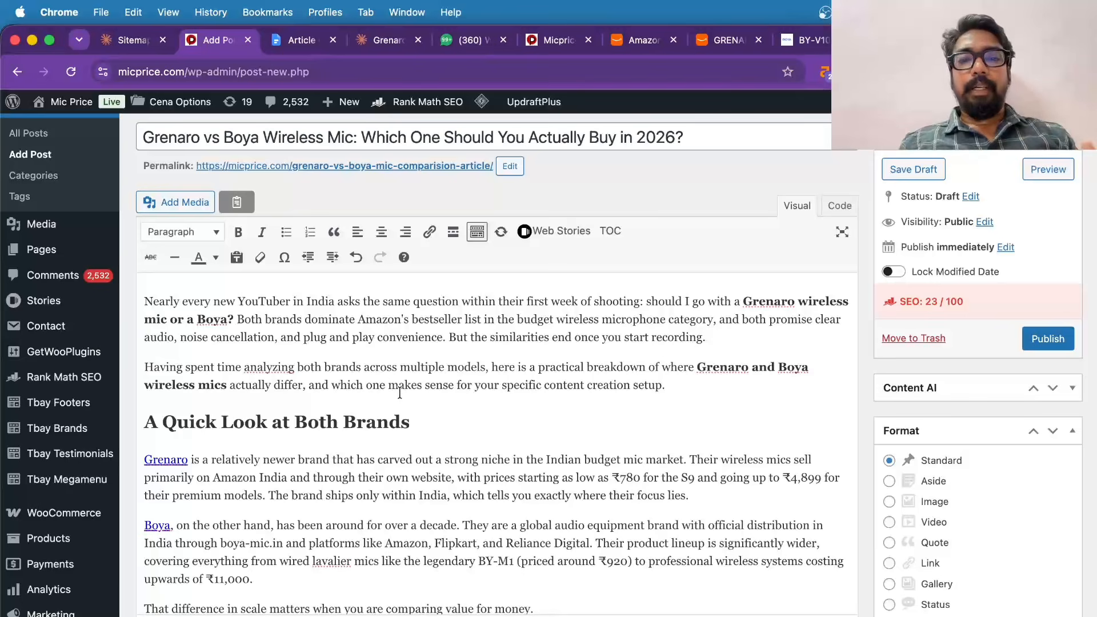
pyautogui.scroll(-20, 399, 393)
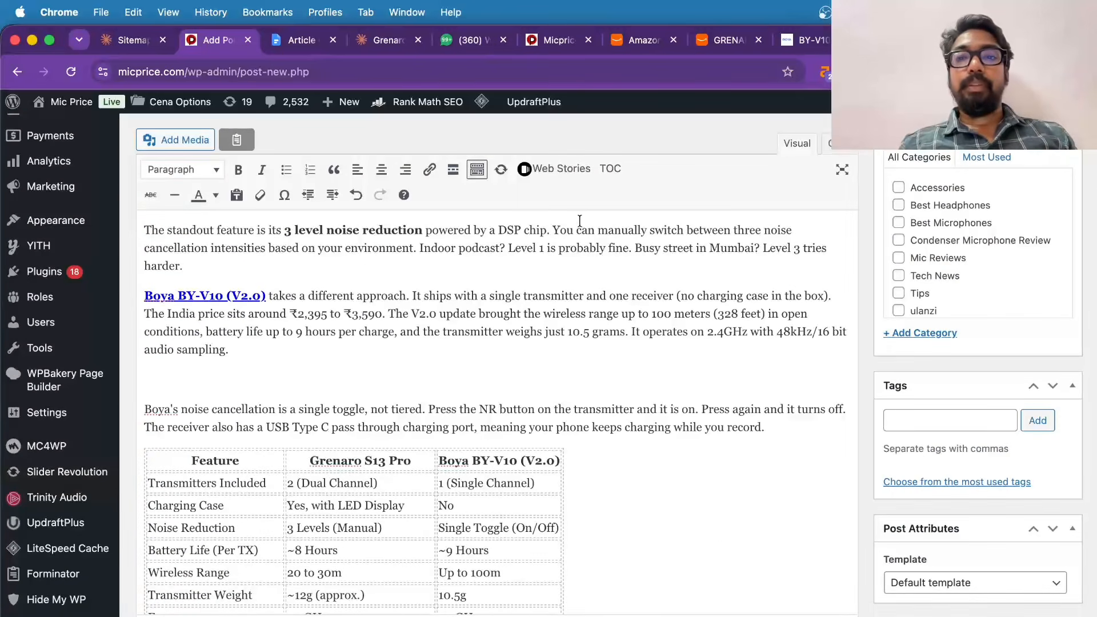
# - Switch back to ChatGPT, view the generated image of the man with the microphone enlarged, and close the enlarged view
pyautogui.click(983, 40)
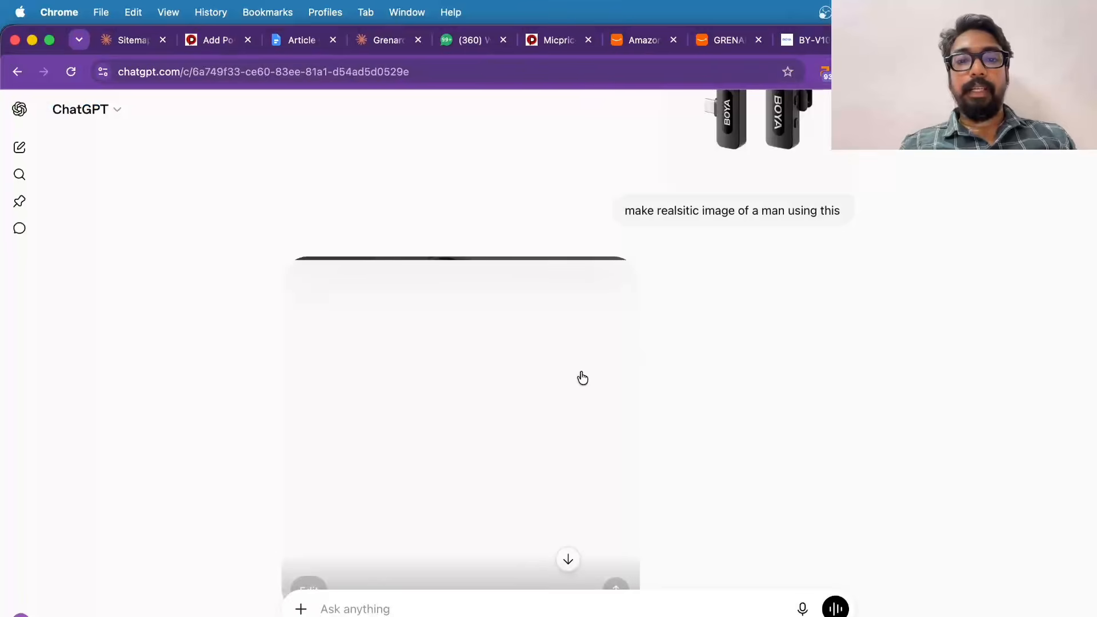
pyautogui.scroll(-2, 583, 377)
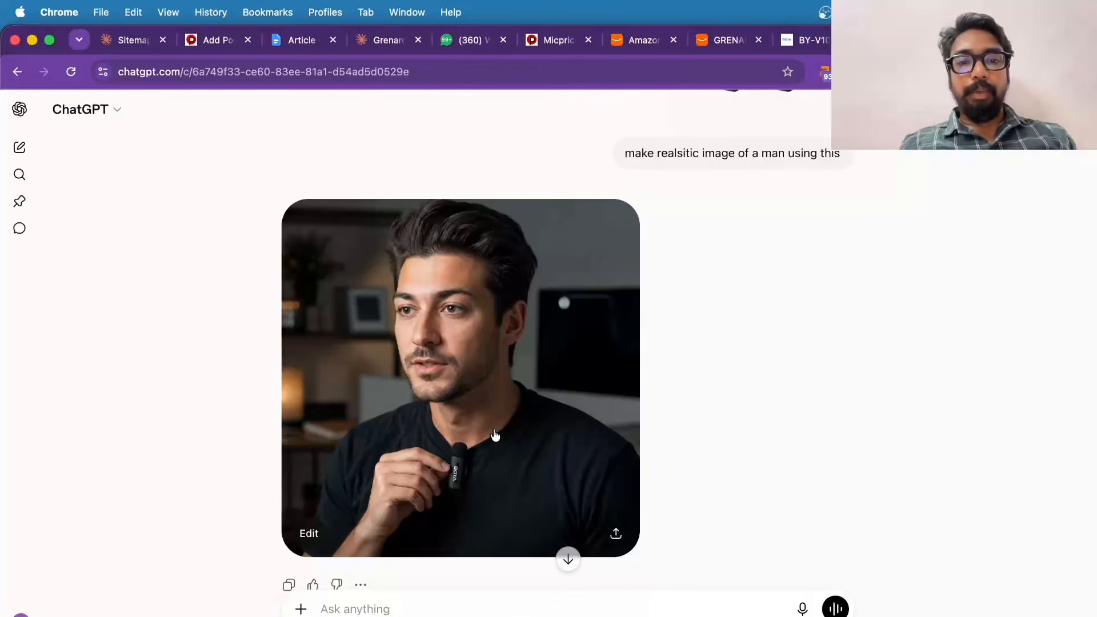
pyautogui.click(532, 413)
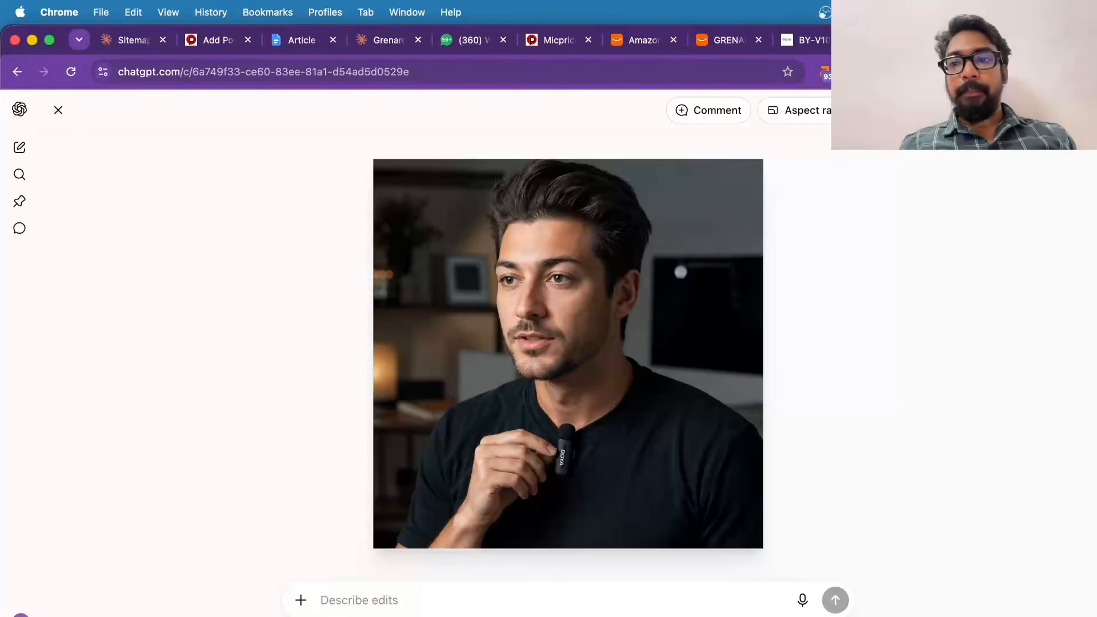
pyautogui.click(59, 110)
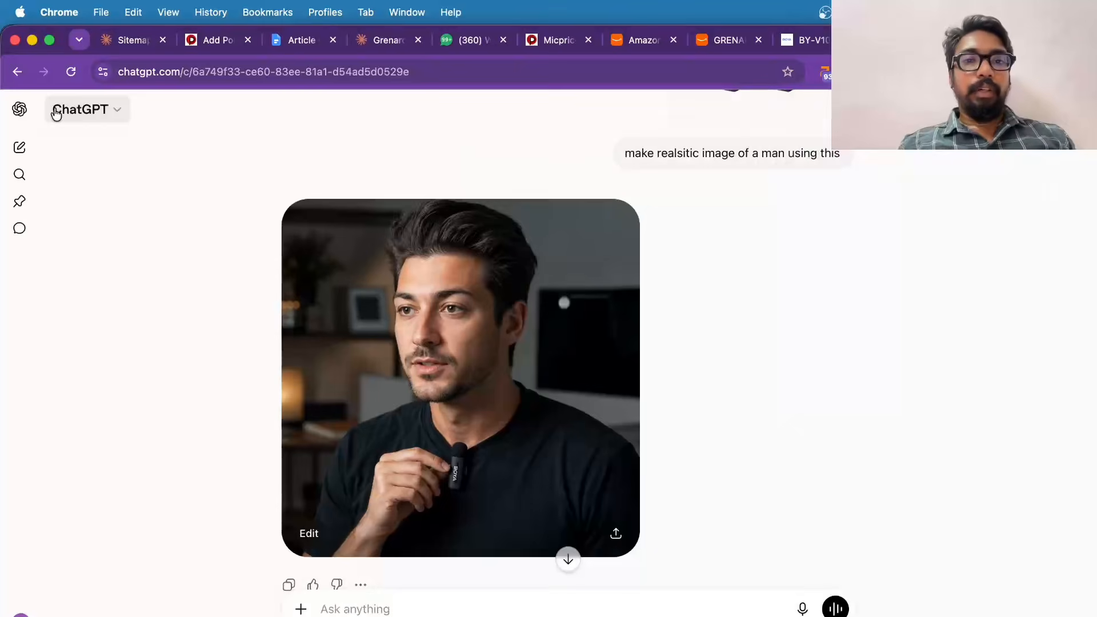
# - Switch to the Boya BY-V10 product page and copy the full product title
pyautogui.click(817, 35)
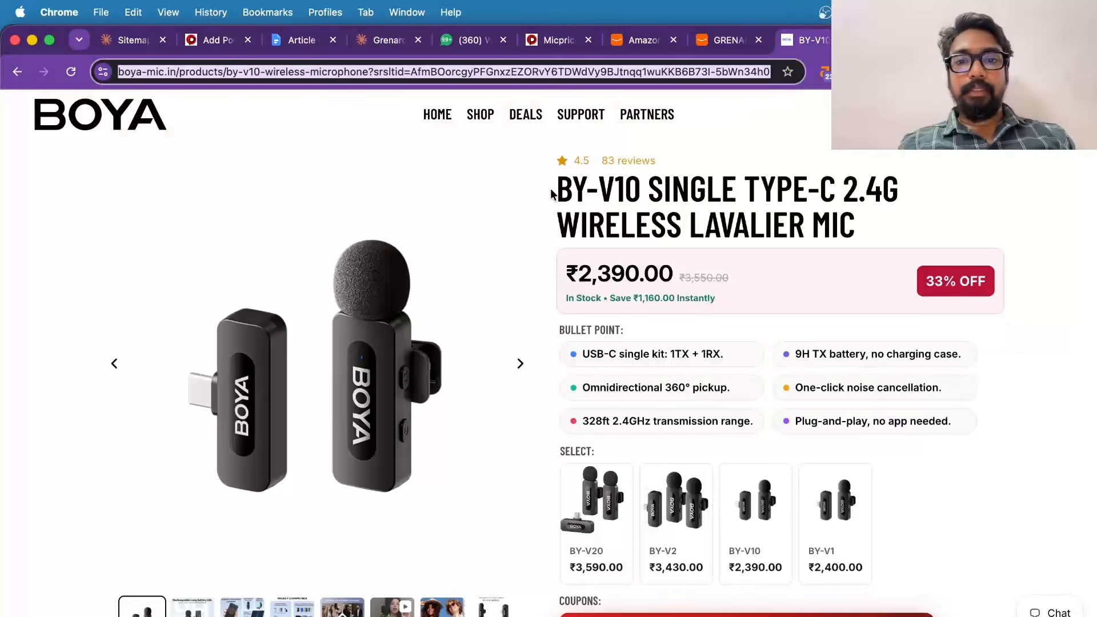
pyautogui.moveTo(558, 192); pyautogui.dragTo(843, 229)
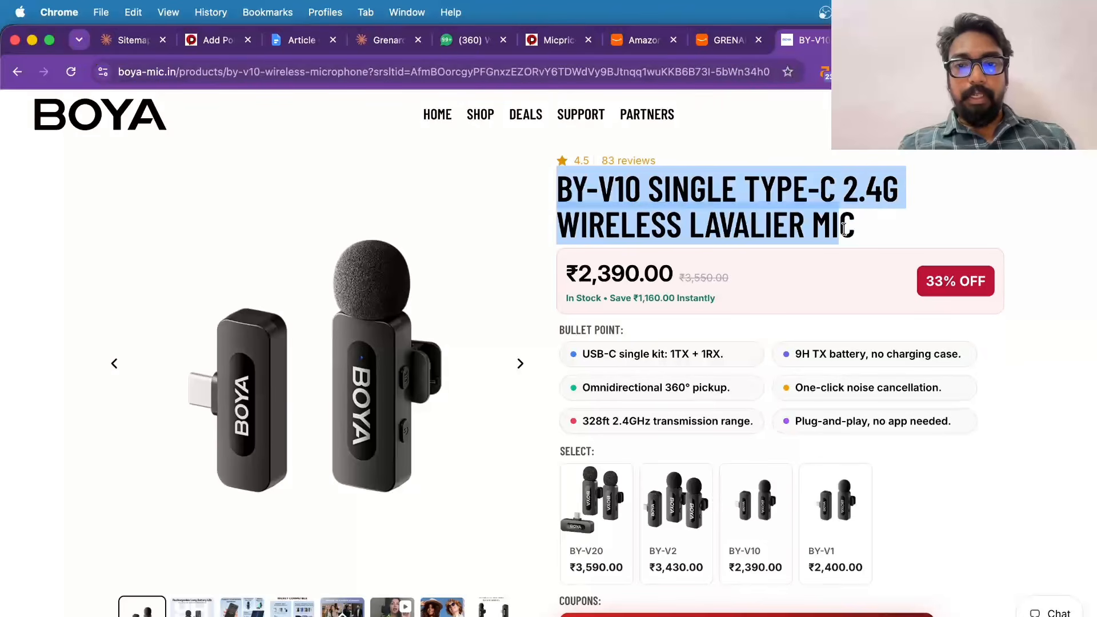
pyautogui.click(687, 204)
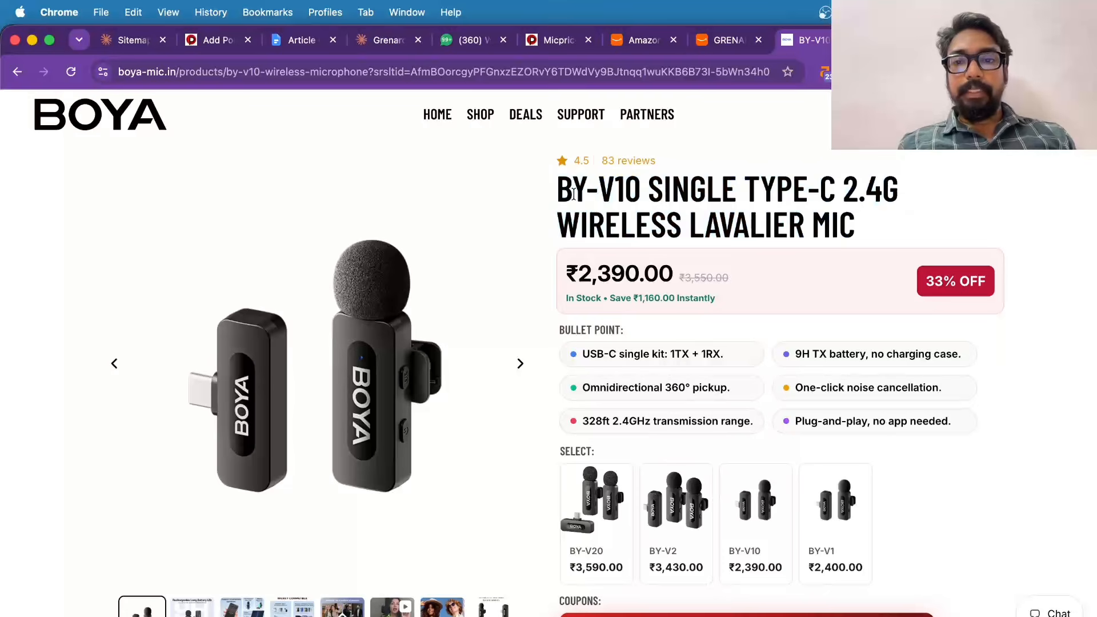
pyautogui.moveTo(563, 195); pyautogui.dragTo(862, 237)
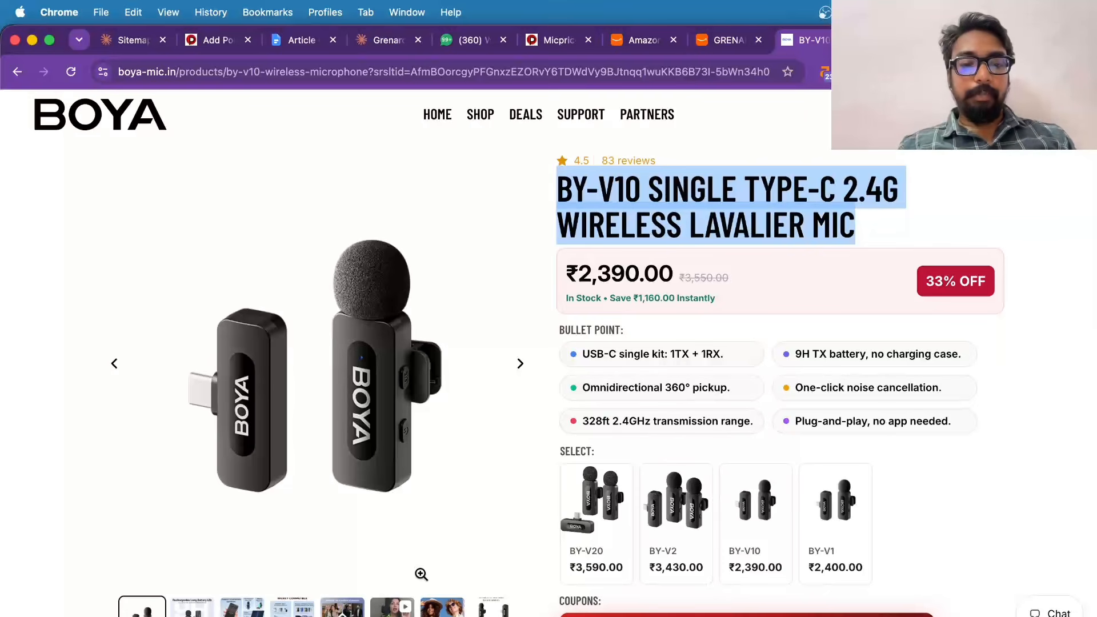
# - Rename the generated ChatGPT image in the Downloads folder as "BY-V10 Single TYPE-C 2.4G Wireless Lavalier Mic.png" and return to the browser
pyautogui.click(195, 616)
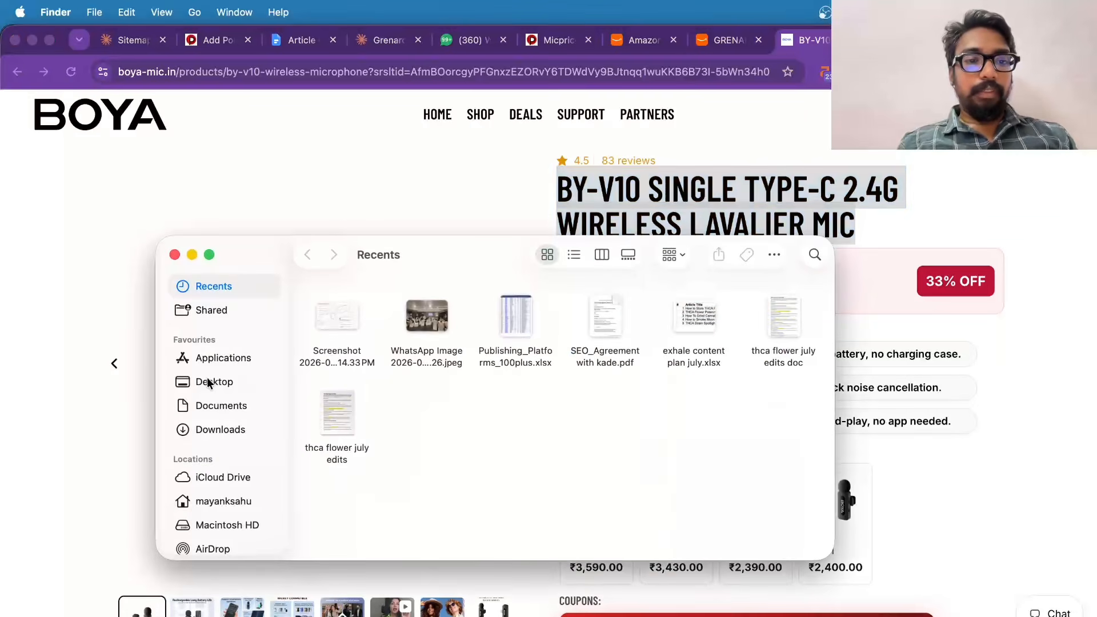
pyautogui.click(215, 406)
pyautogui.click(233, 423)
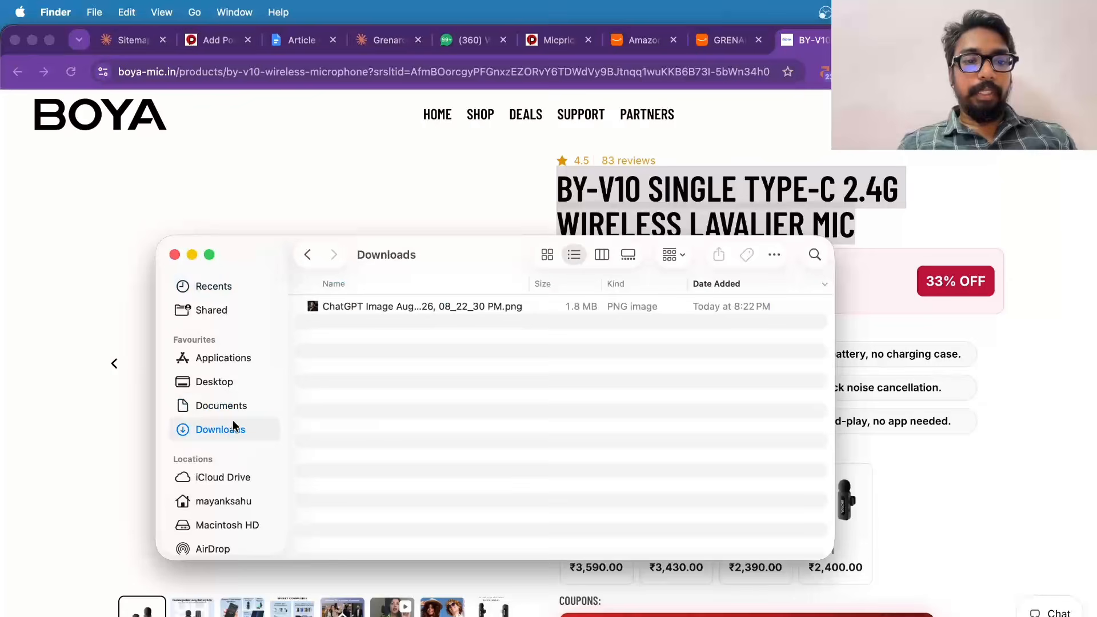
pyautogui.click(365, 310)
pyautogui.rightClick(364, 311)
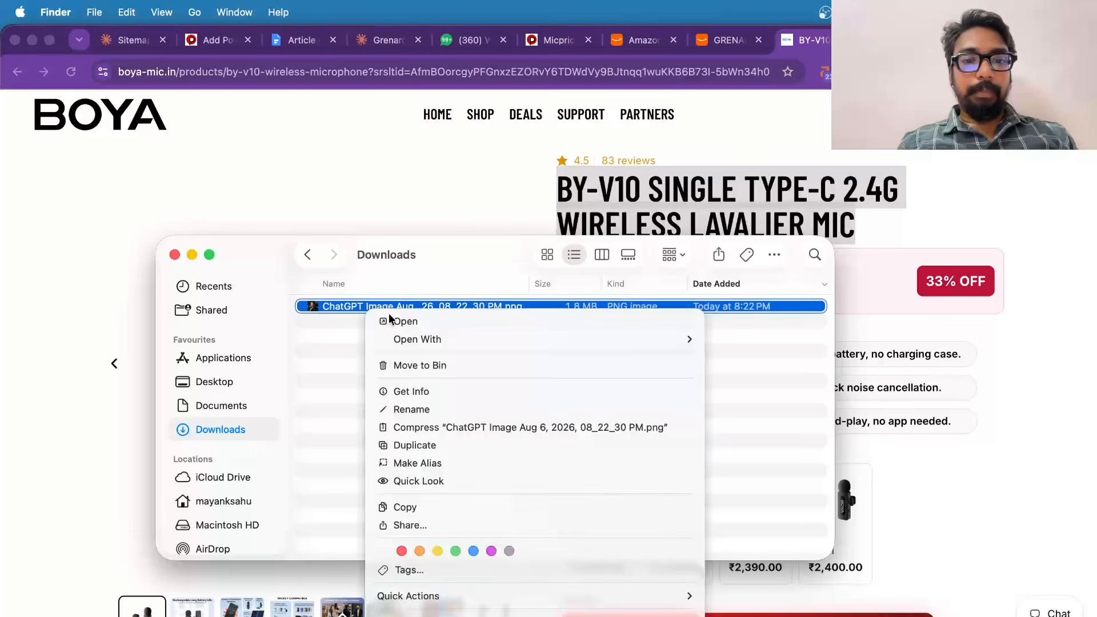
pyautogui.click(411, 409)
pyautogui.write('BY-V10 Single TYPE-C 2.4G Wireless Lavalier Mic')
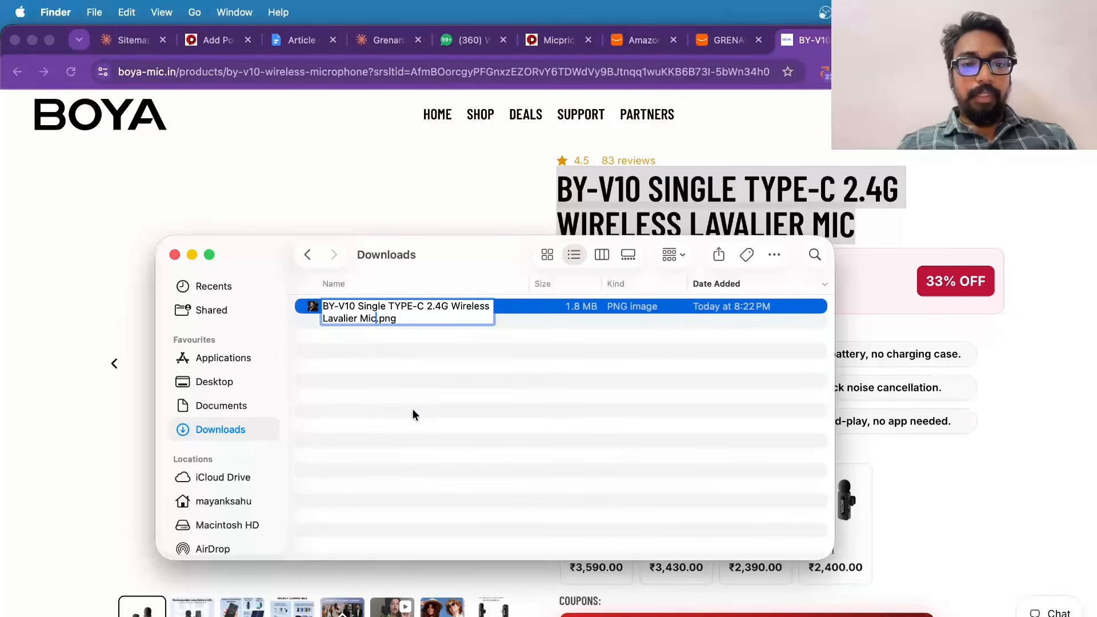
pyautogui.press('Return')
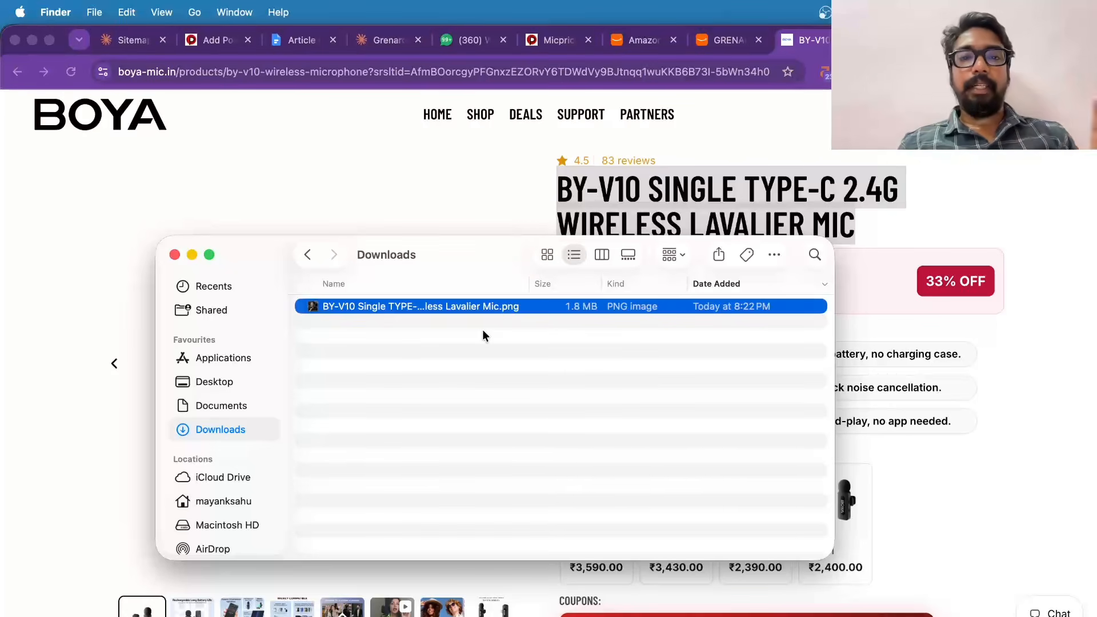
pyautogui.click(935, 217)
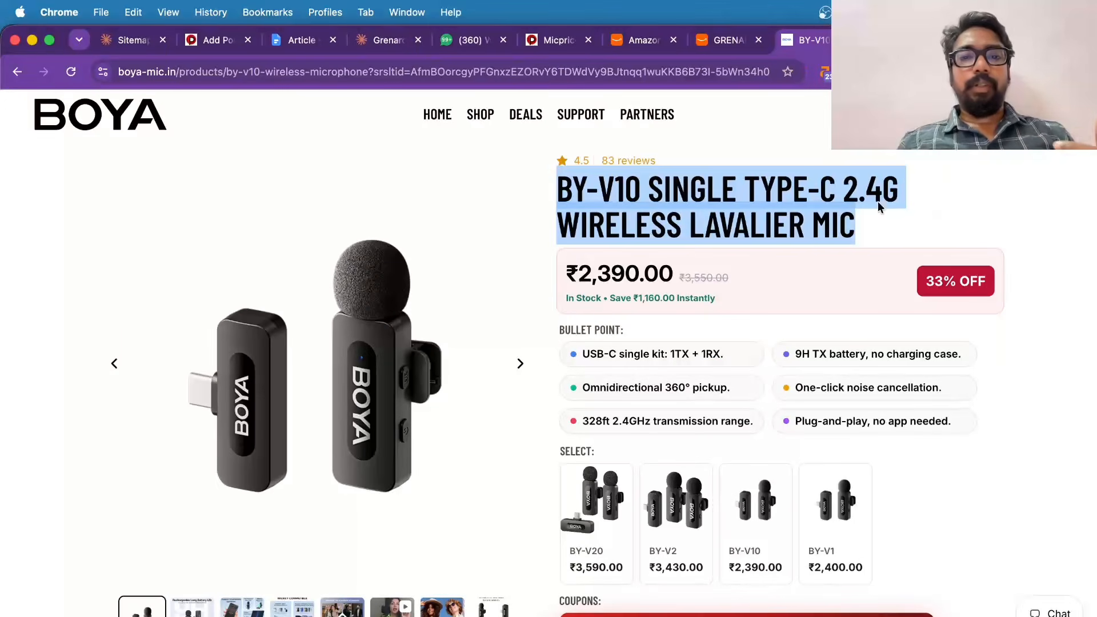
# - Upload the renamed BY-V10 image from Downloads to the media library and insert it below the Boya BY-V10 (V2.0) paragraph
pyautogui.click(225, 54)
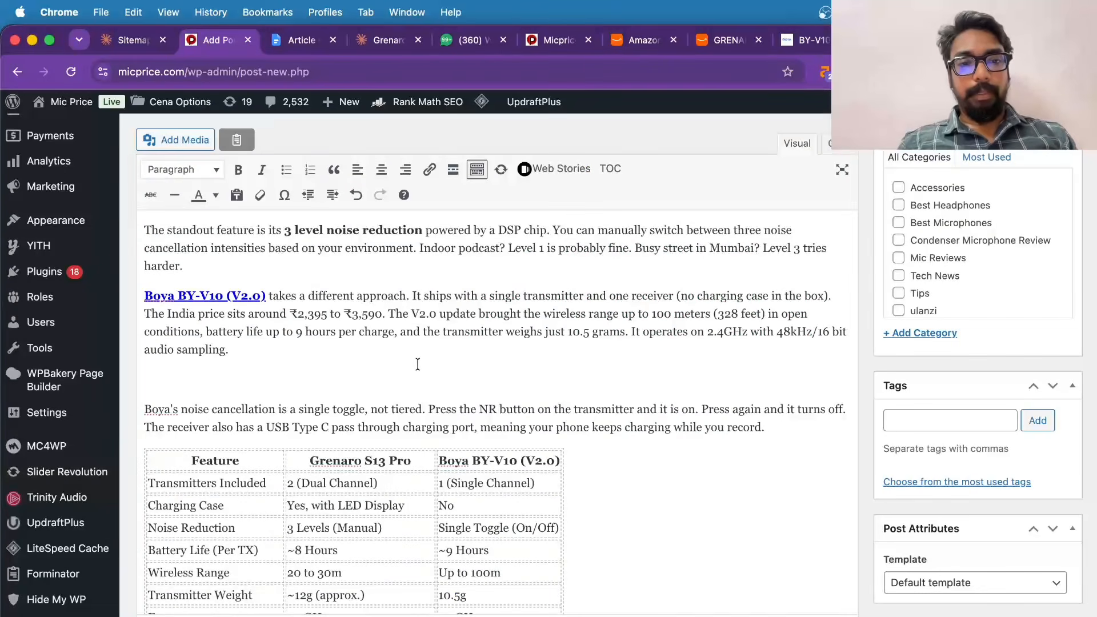
pyautogui.click(185, 138)
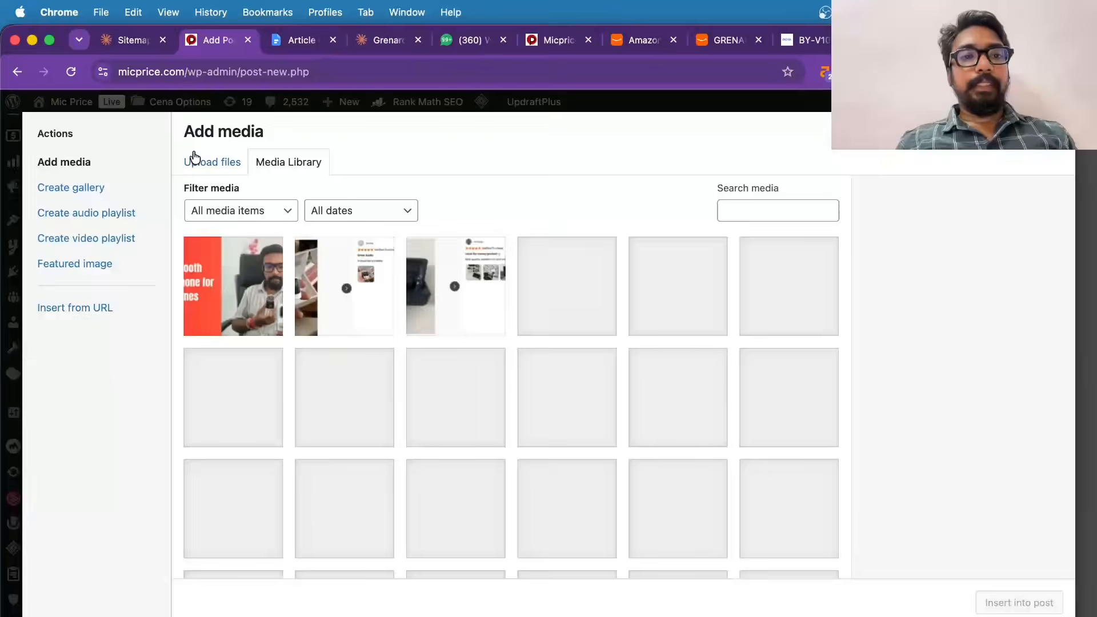
pyautogui.click(200, 158)
pyautogui.click(627, 377)
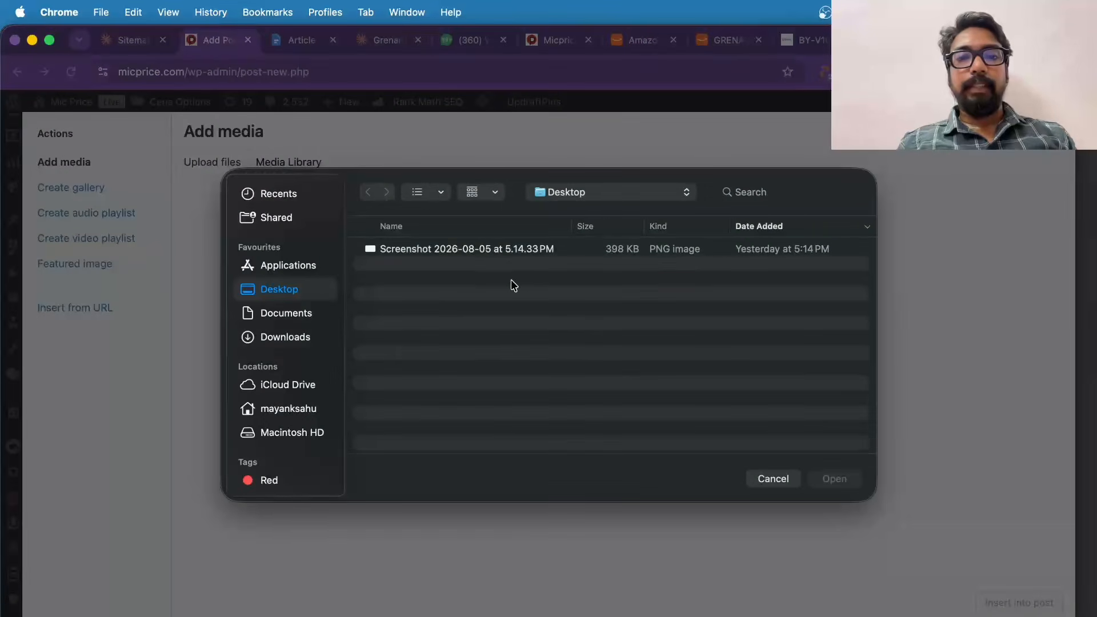
pyautogui.click(284, 337)
pyautogui.click(448, 250)
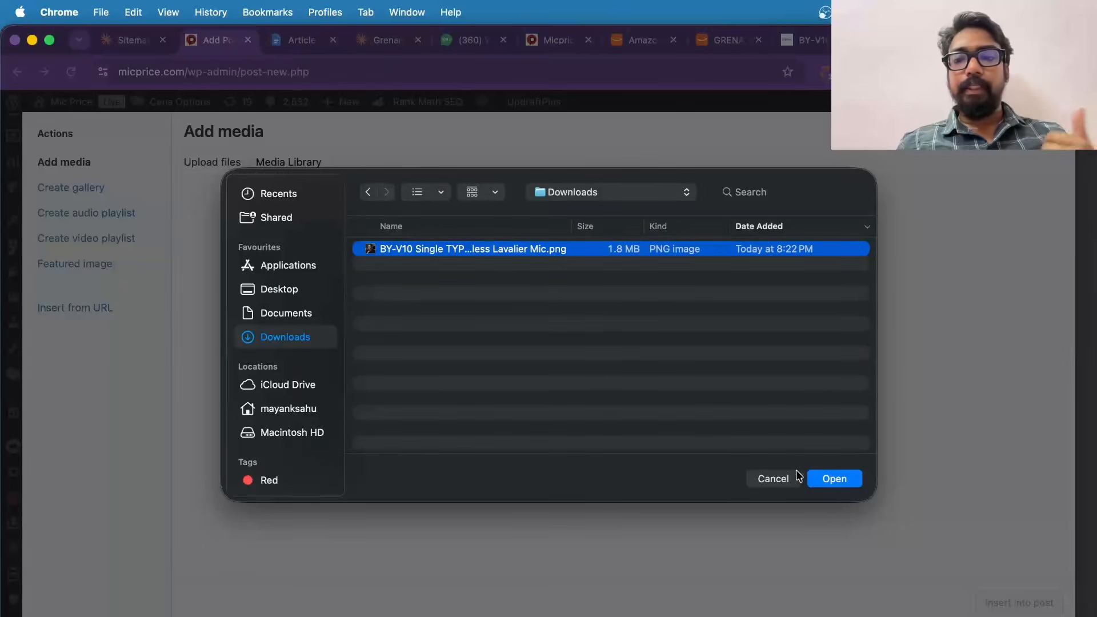
pyautogui.click(834, 478)
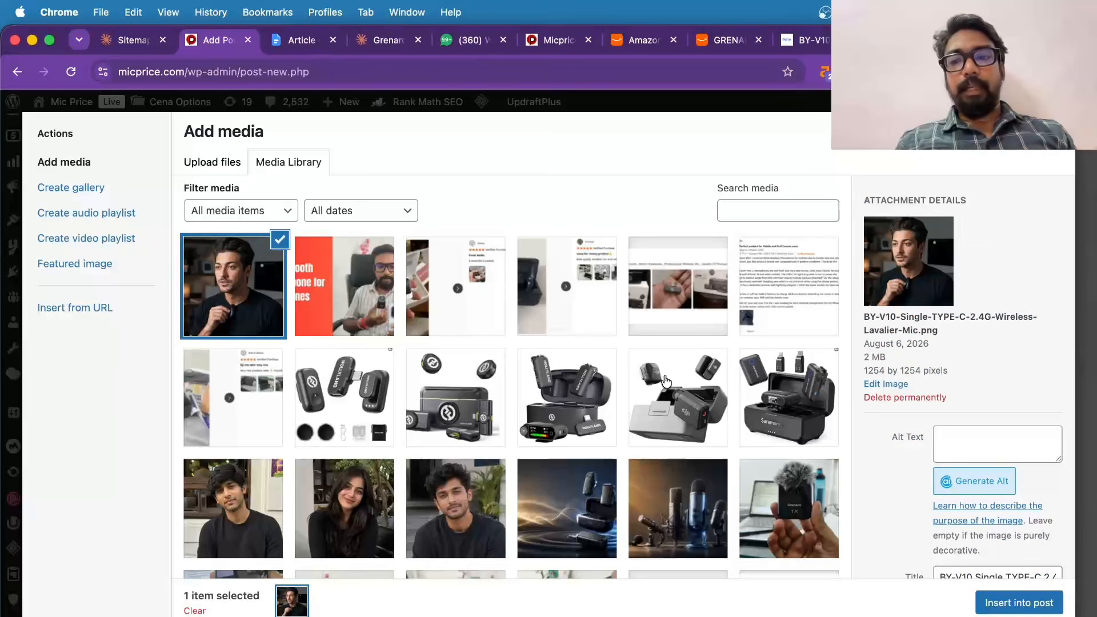
pyautogui.click(1019, 602)
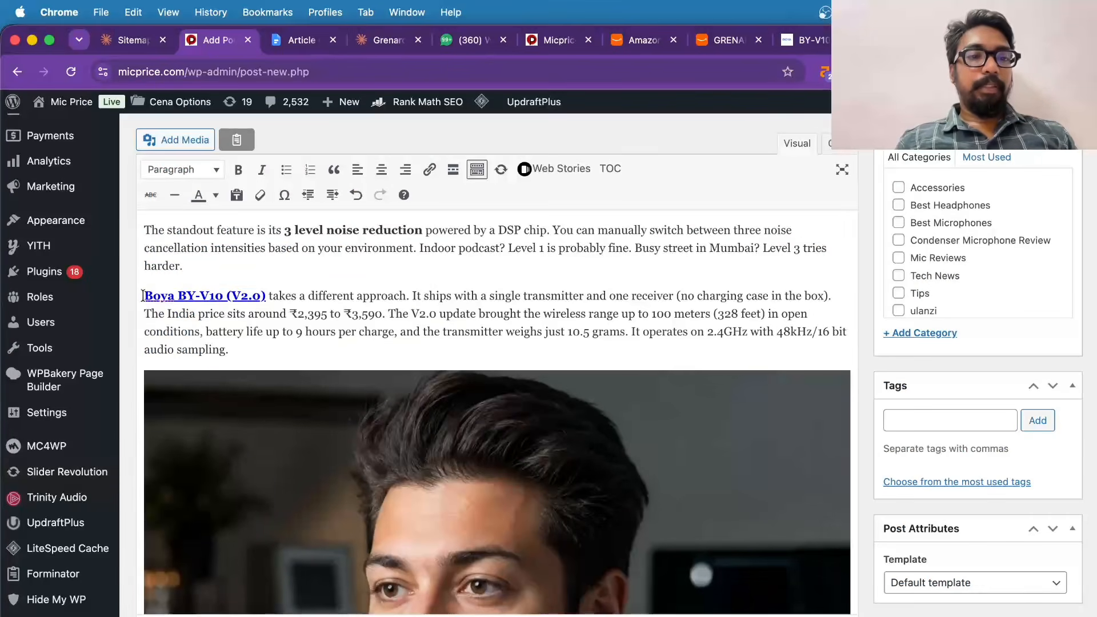
# - Set the inserted image's alternative text to "Boya BY-V10 (V2.0)", copied from the linked name in the paragraph above
pyautogui.moveTo(143, 296); pyautogui.dragTo(267, 297)
pyautogui.press('super+c')
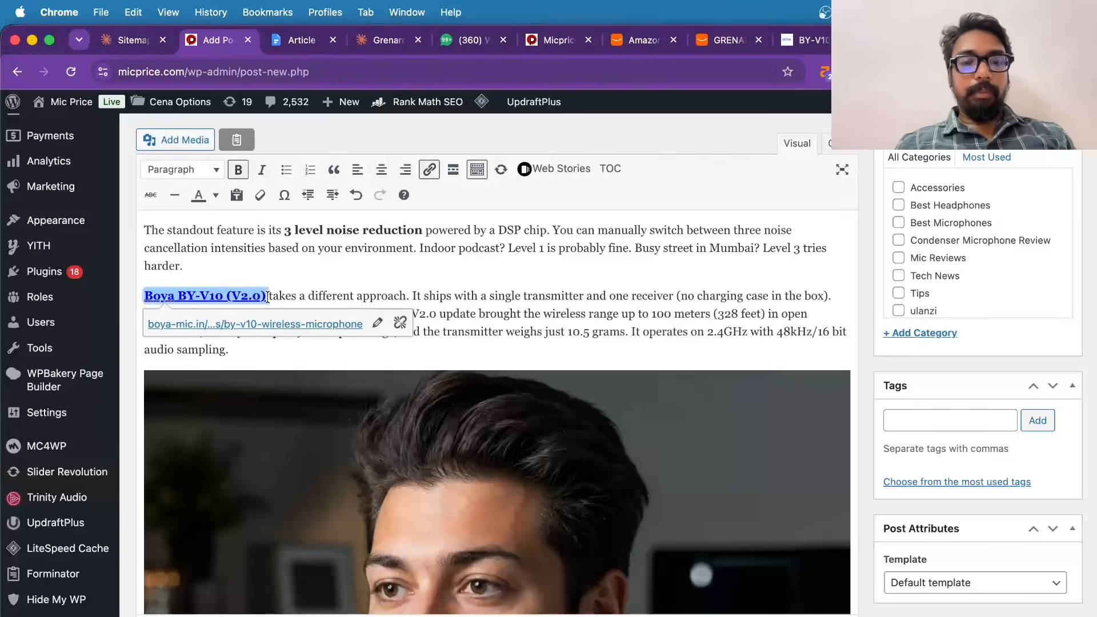
pyautogui.scroll(-3, 285, 303)
pyautogui.click(497, 320)
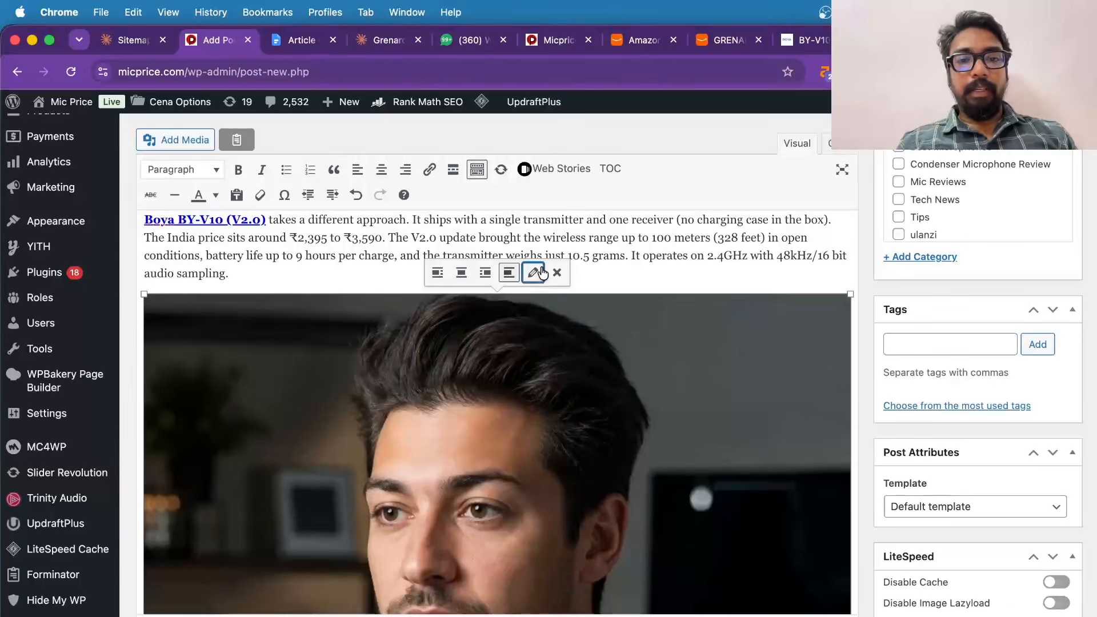
pyautogui.click(532, 272)
pyautogui.click(444, 174)
pyautogui.press('super+v')
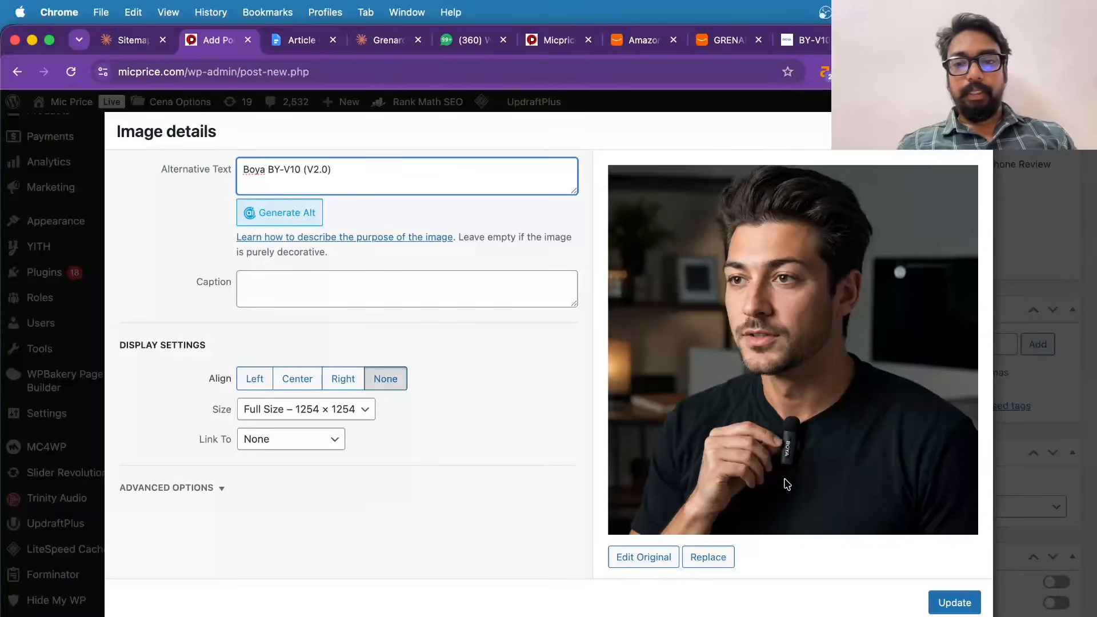
pyautogui.click(940, 602)
# - Open the article's Grenaro S13 Pro link to its Amazon page and copy the main product image
pyautogui.scroll(-10, 529, 325)
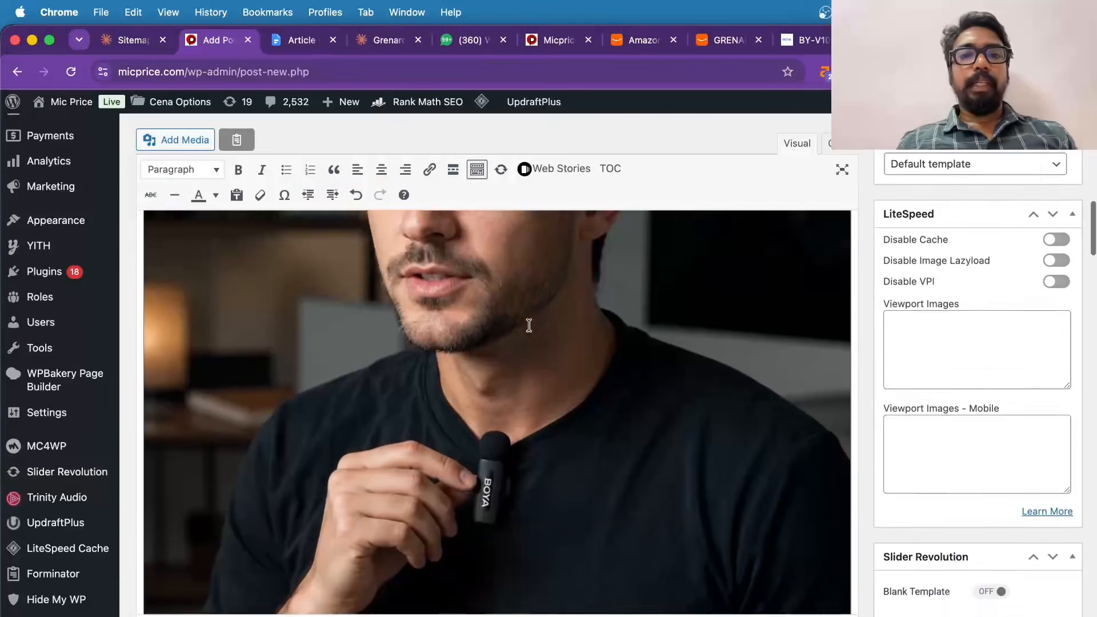
pyautogui.scroll(10, 529, 325)
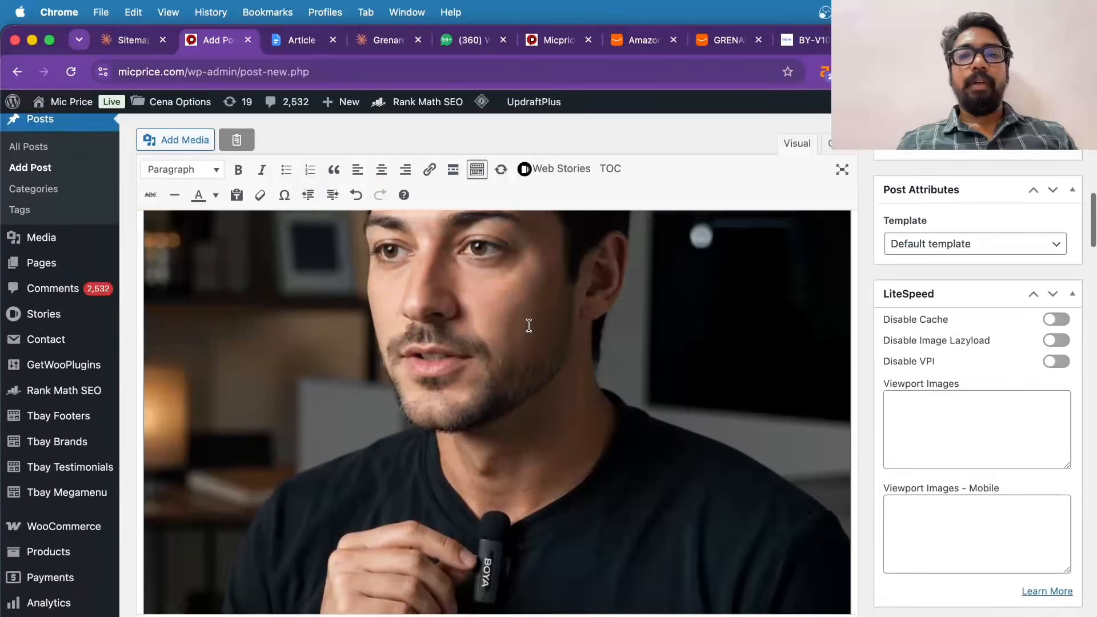
pyautogui.scroll(10, 529, 325)
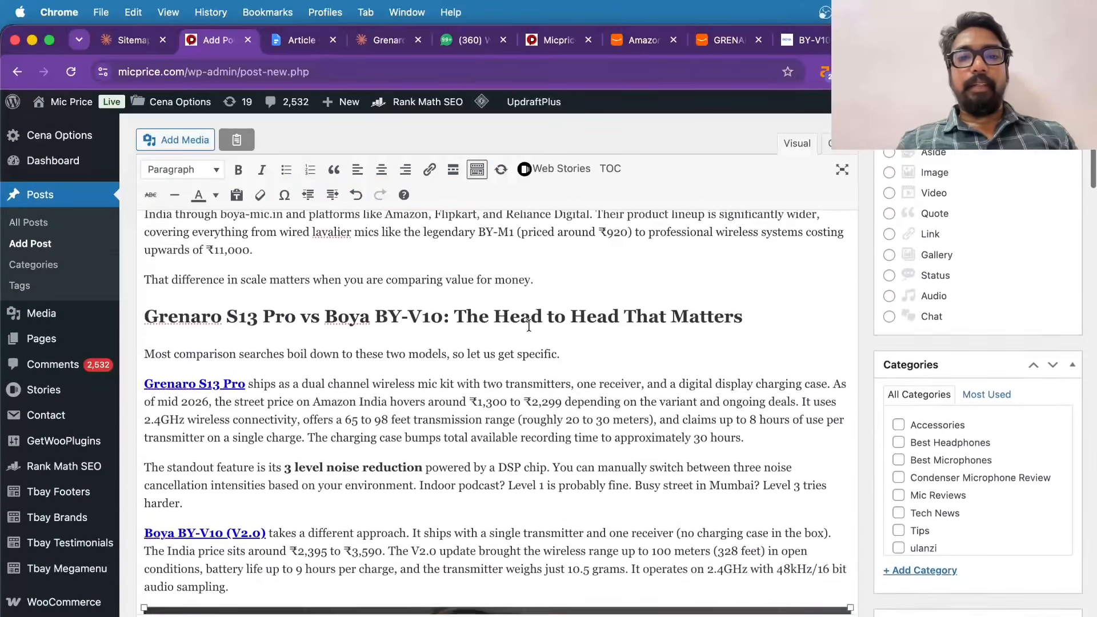
pyautogui.scroll(-3, 529, 325)
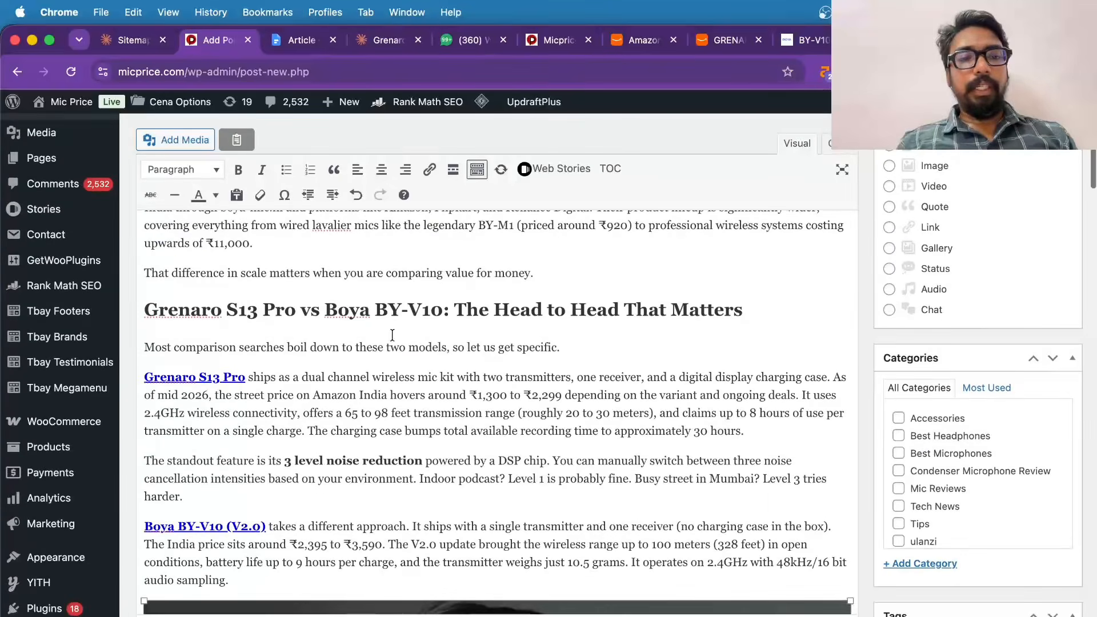
pyautogui.click(226, 375)
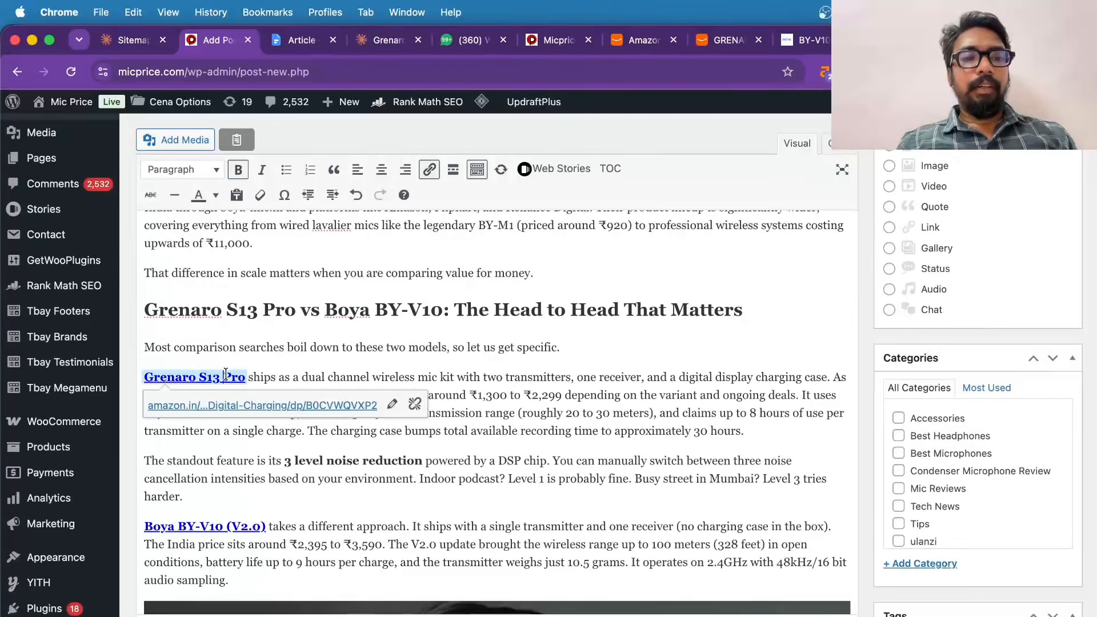
pyautogui.click(242, 403)
pyautogui.scroll(-2, 405, 363)
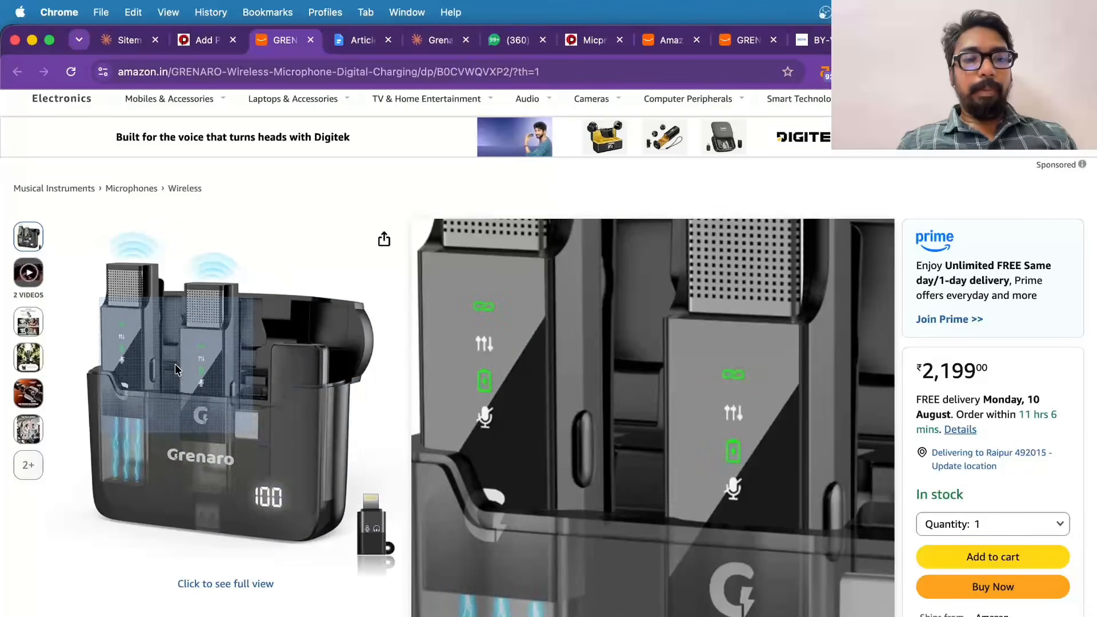
pyautogui.rightClick(178, 365)
pyautogui.click(227, 410)
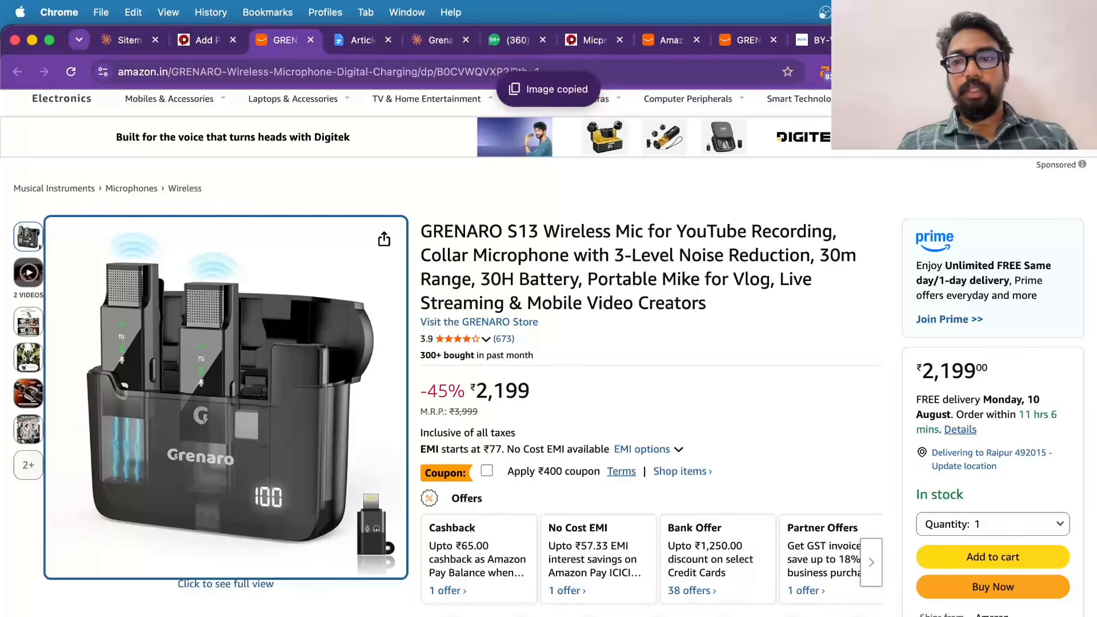
# - Switch to ChatGPT, try to paste the copied Grenaro image into the prompt, and clear the pasted text
pyautogui.press('super+9')
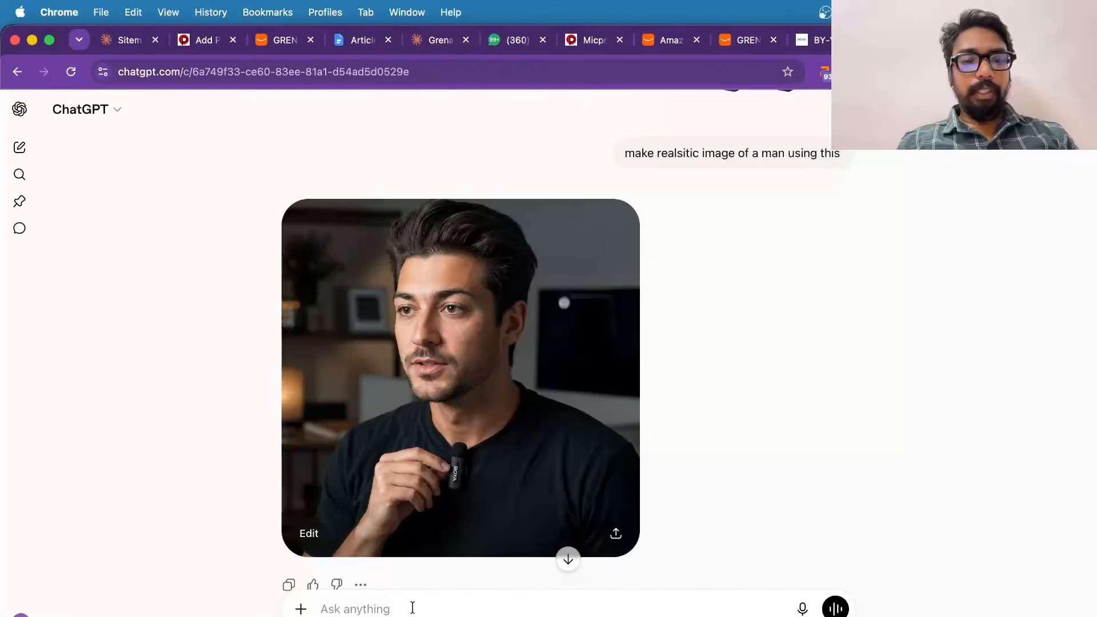
pyautogui.press('super+v')
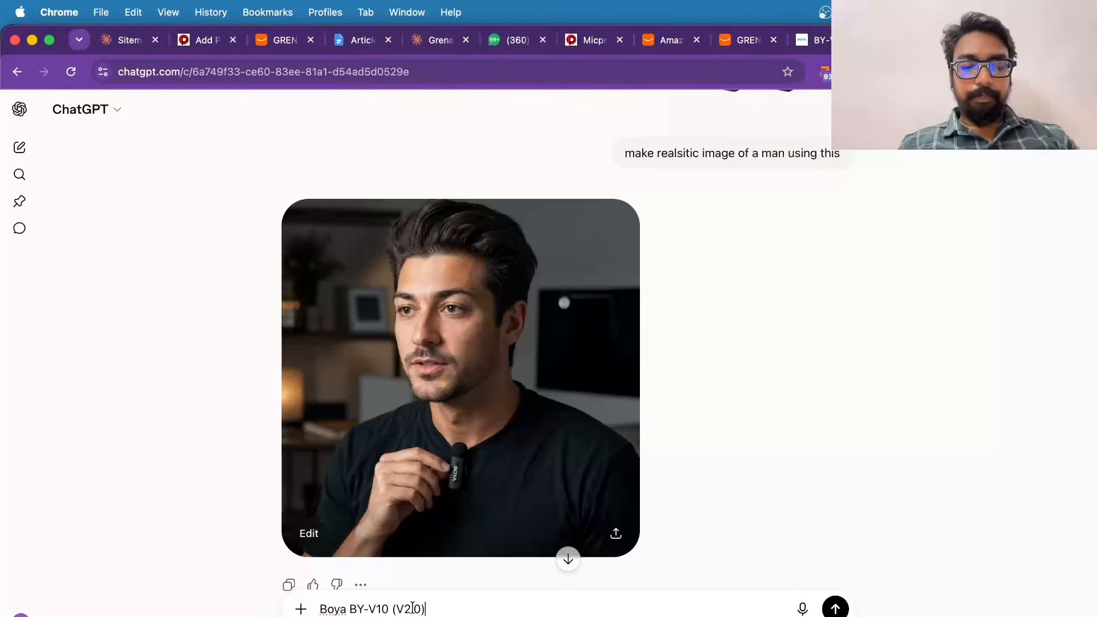
pyautogui.press('super+a')
pyautogui.press('BackSpace')
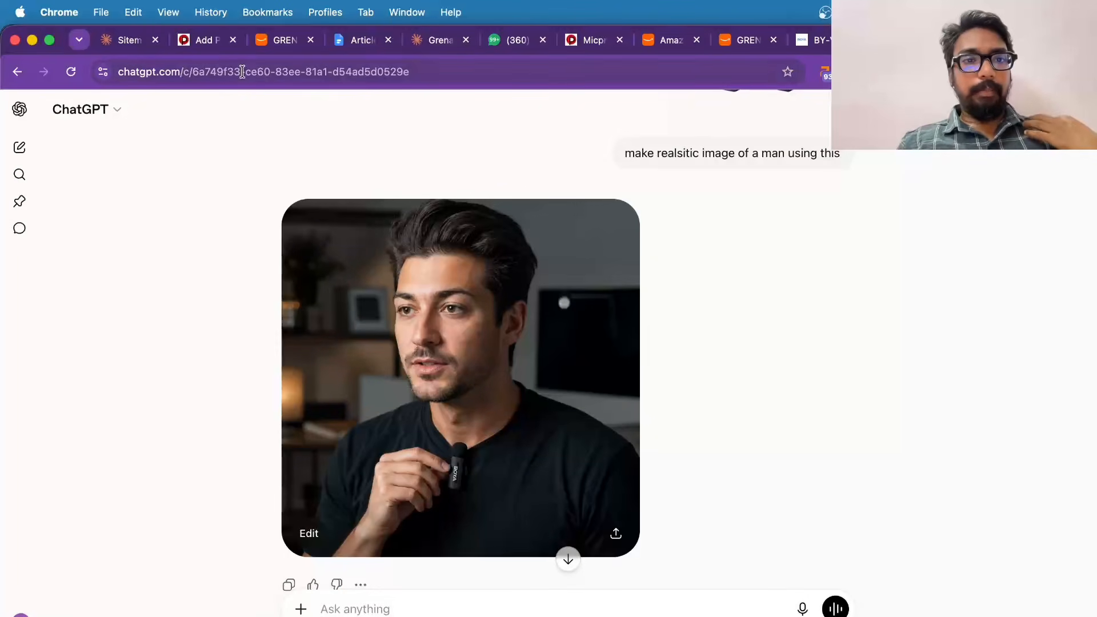
# - Capture a screenshot cropped to the Grenaro S13 product photo on the Amazon page already open, and return to the ChatGPT conversation
pyautogui.click(586, 40)
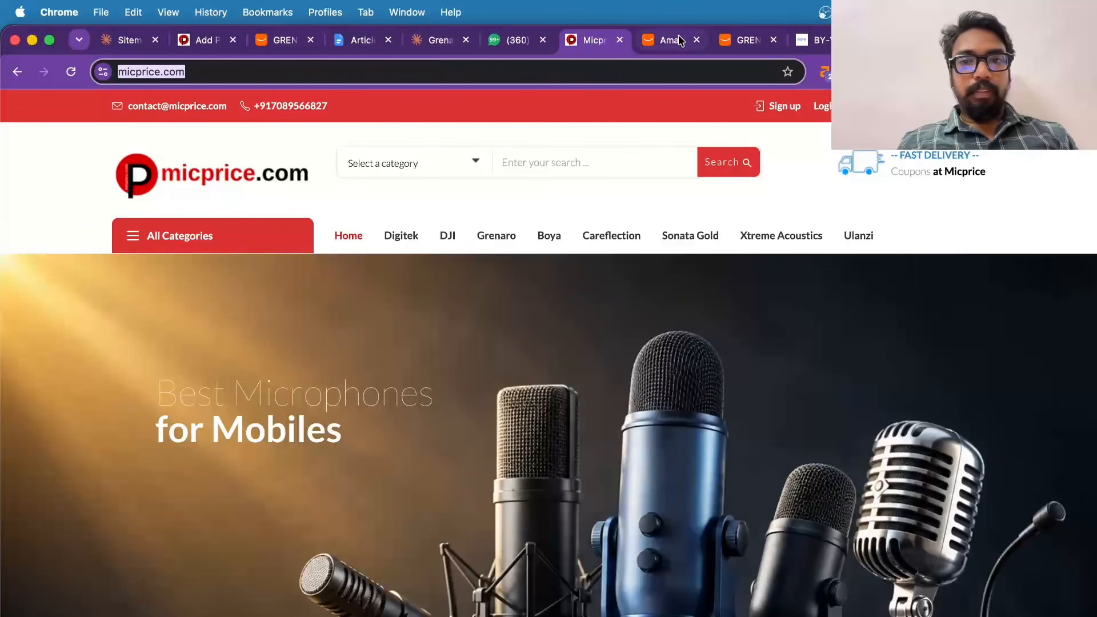
pyautogui.click(808, 41)
pyautogui.click(740, 41)
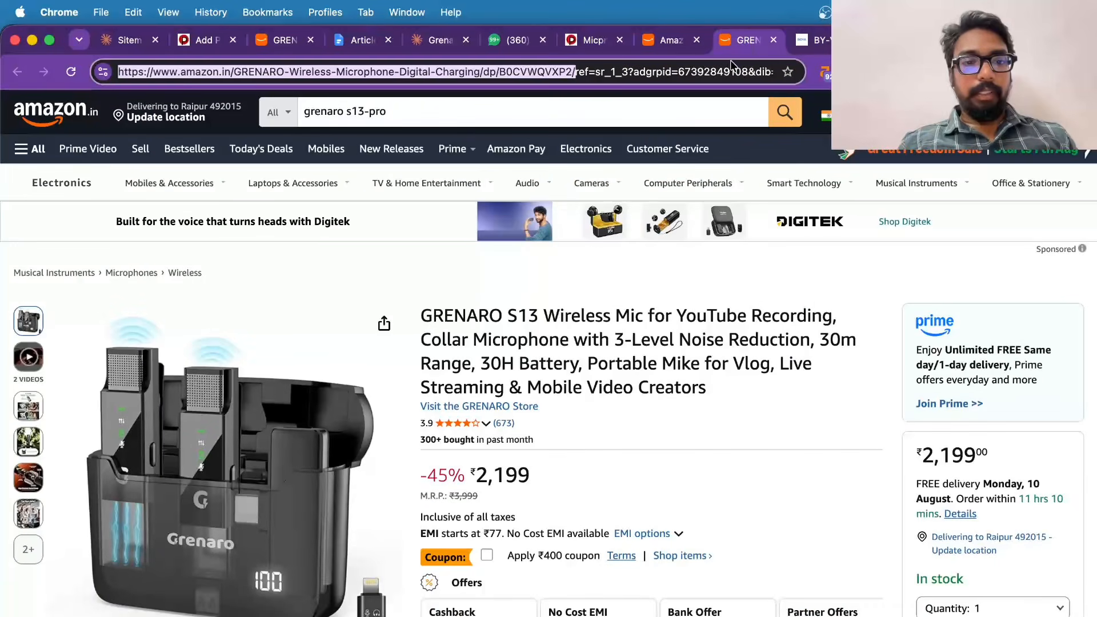
pyautogui.scroll(-3, 563, 320)
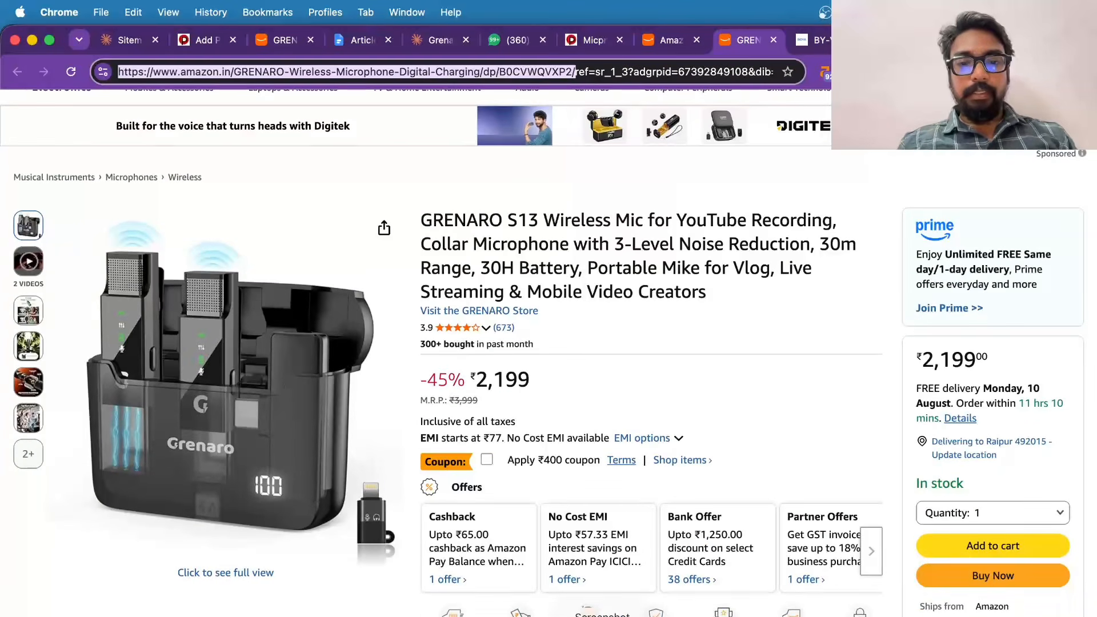
pyautogui.click(602, 616)
pyautogui.moveTo(652, 334); pyautogui.dragTo(379, 325)
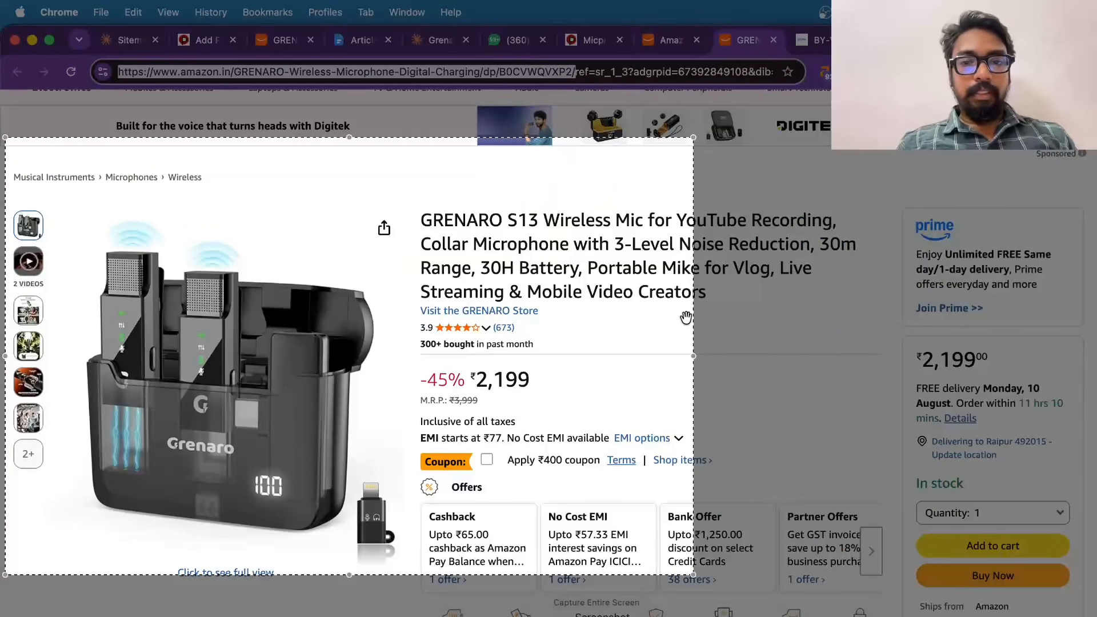
pyautogui.moveTo(693, 357); pyautogui.dragTo(403, 394)
pyautogui.moveTo(4, 355); pyautogui.dragTo(61, 355)
pyautogui.moveTo(234, 138); pyautogui.dragTo(232, 187)
pyautogui.moveTo(231, 574); pyautogui.dragTo(232, 552)
pyautogui.press('Return')
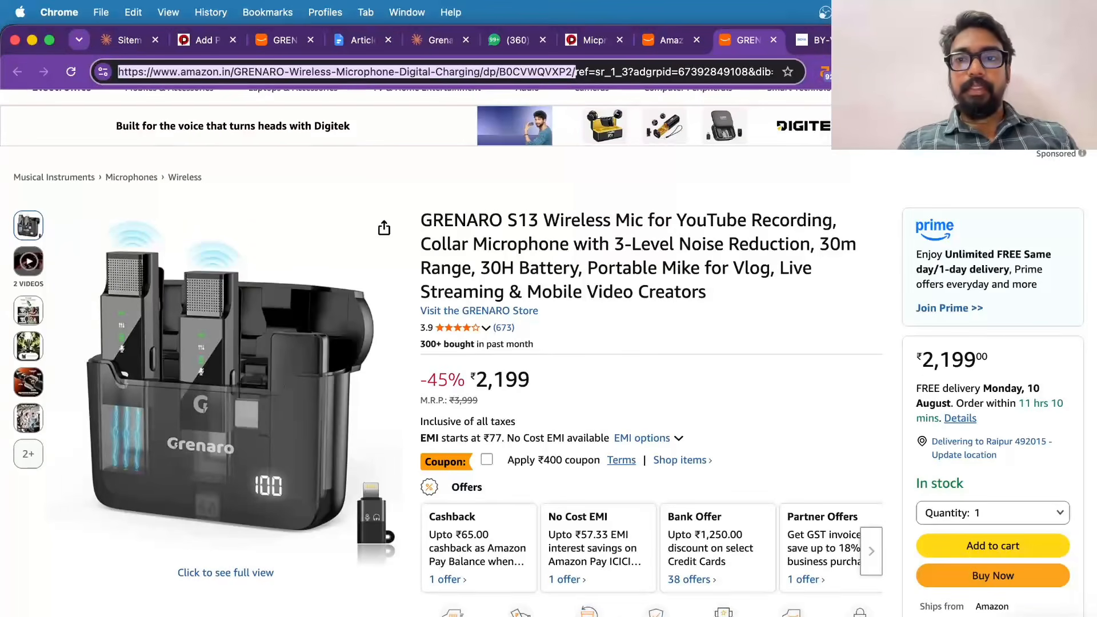
pyautogui.click(908, 40)
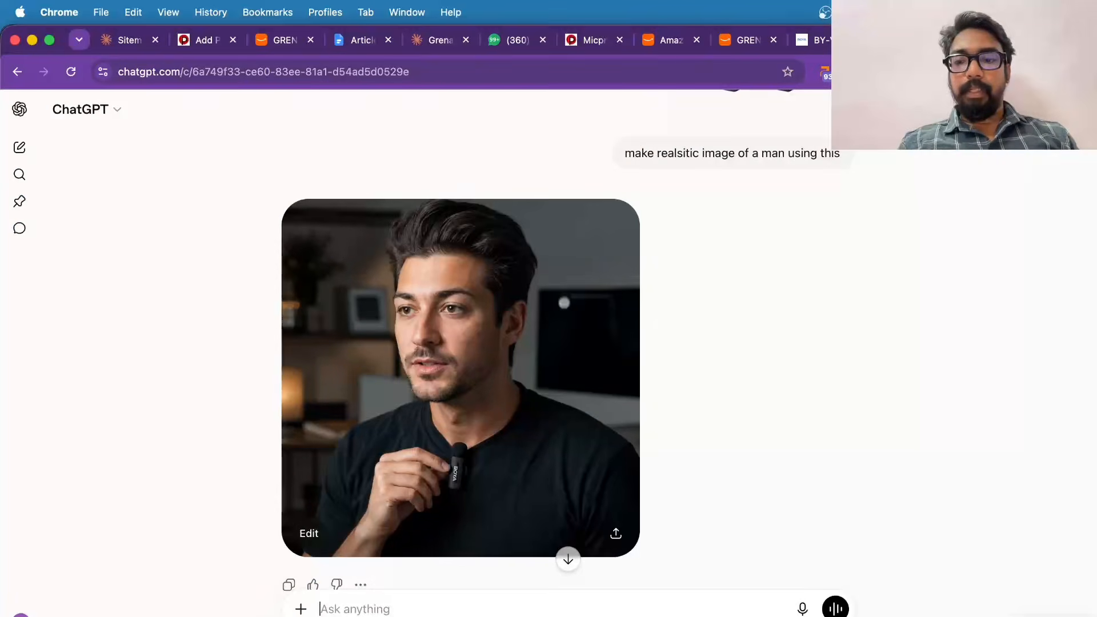
# - Attach the captured Grenaro product screenshot to the ChatGPT prompt and send it with the text "now make on this"
pyautogui.moveTo(1017, 614); pyautogui.dragTo(667, 600)
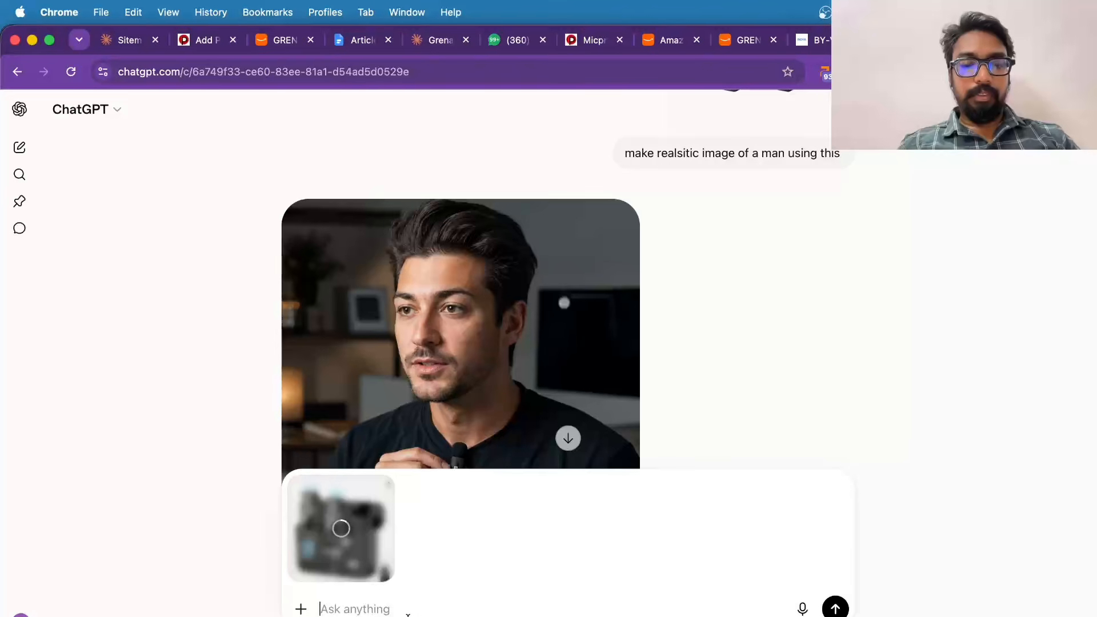
pyautogui.write('now make o')
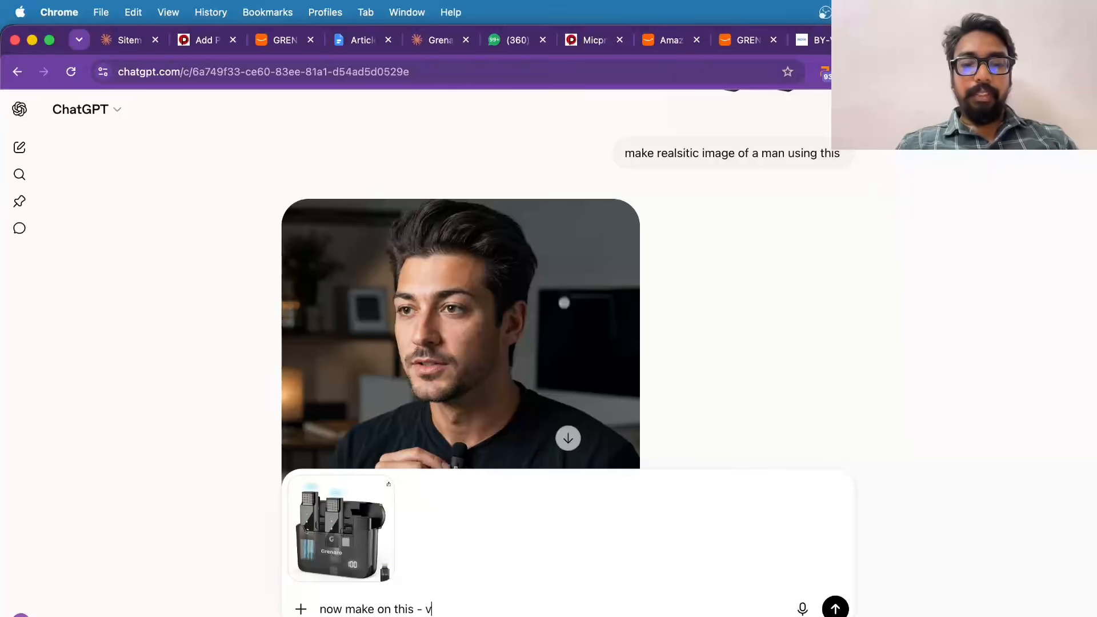
pyautogui.write('n this -')
pyautogui.press('super+v')
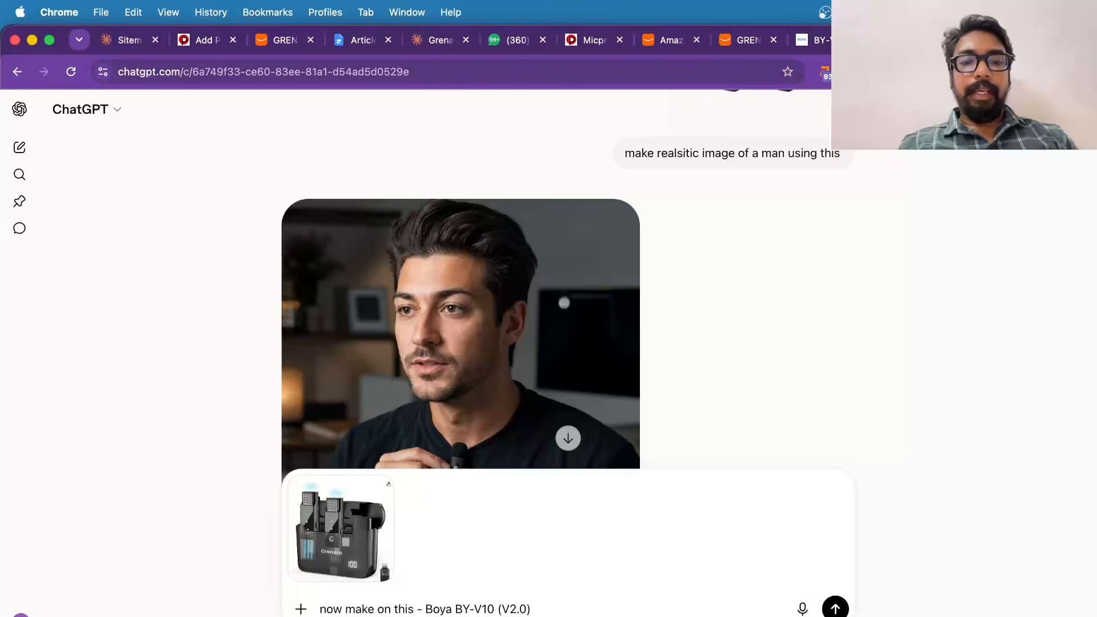
pyautogui.press('super+z')
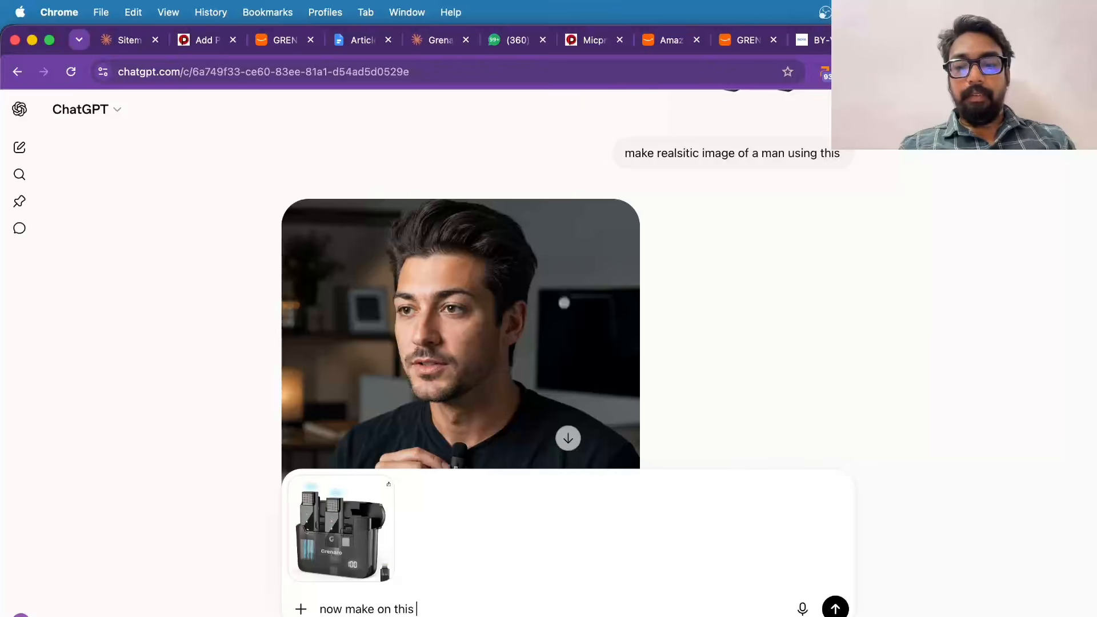
pyautogui.press('Return')
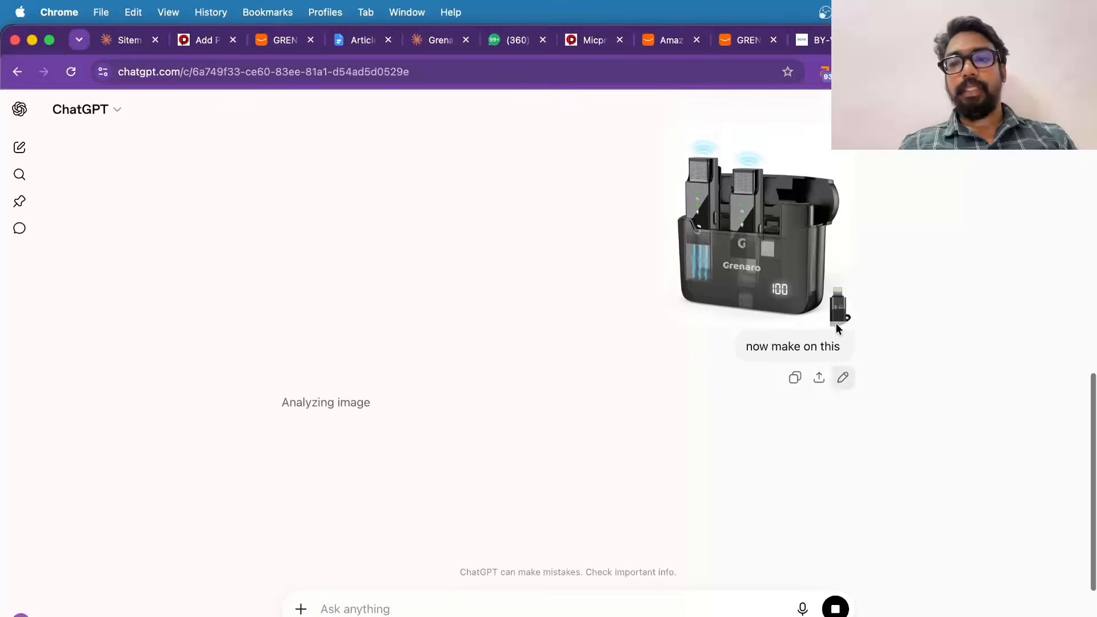
pyautogui.scroll(10, 607, 264)
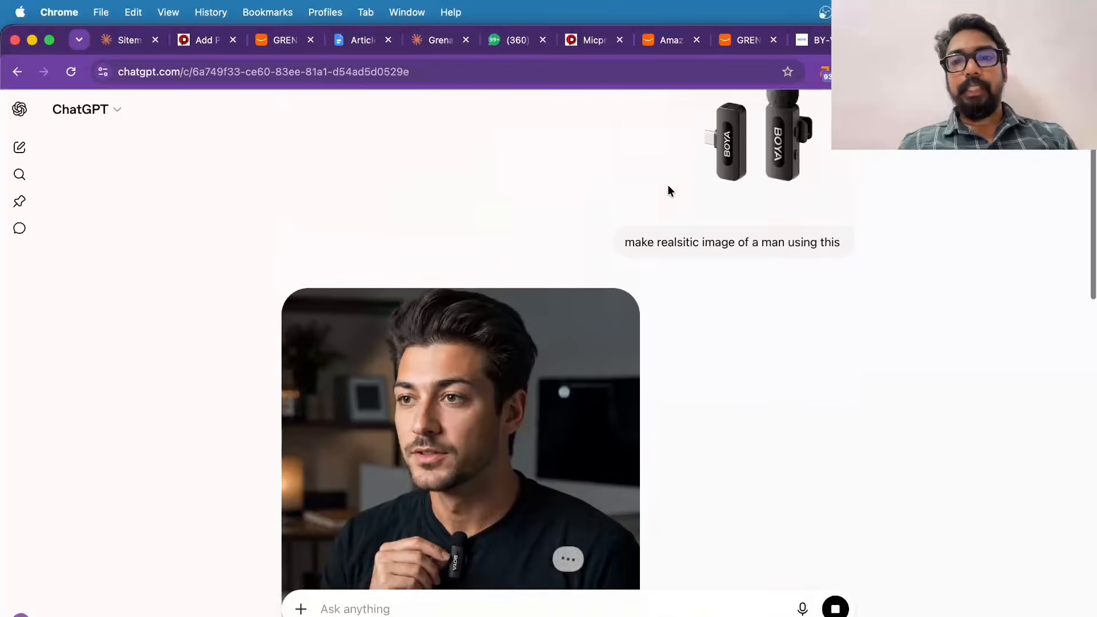
pyautogui.scroll(-5, 715, 327)
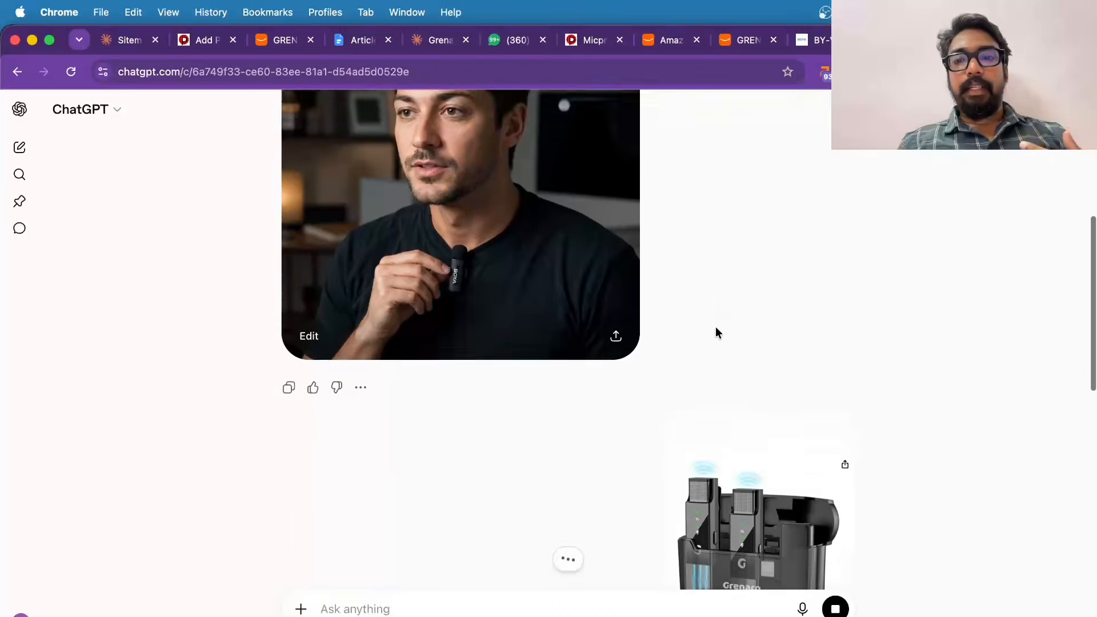
pyautogui.scroll(3, 715, 327)
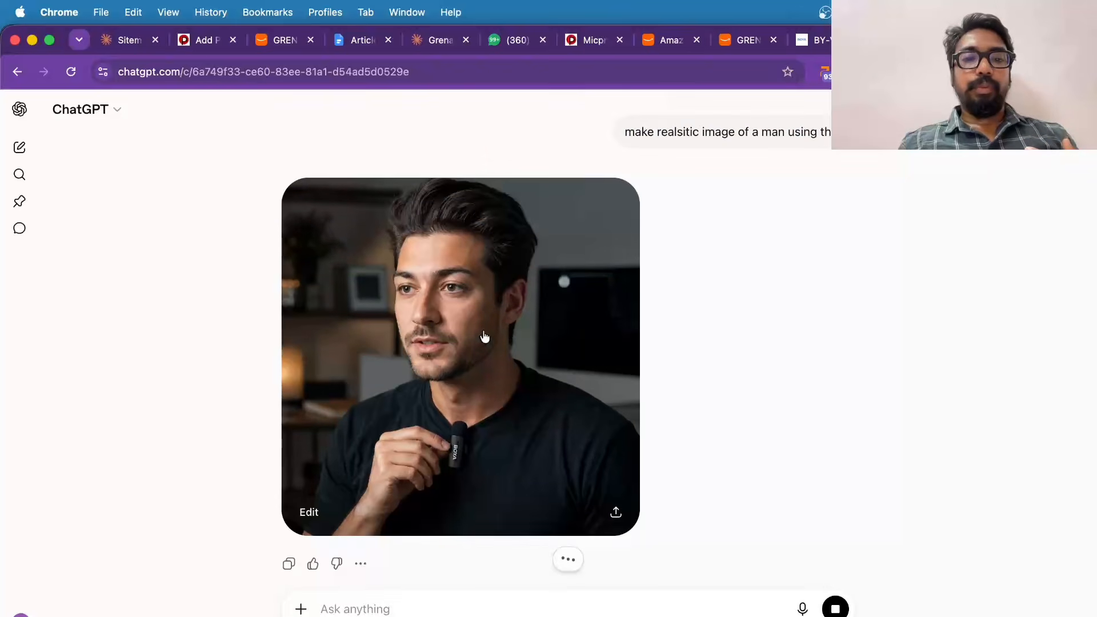
pyautogui.scroll(-6, 537, 403)
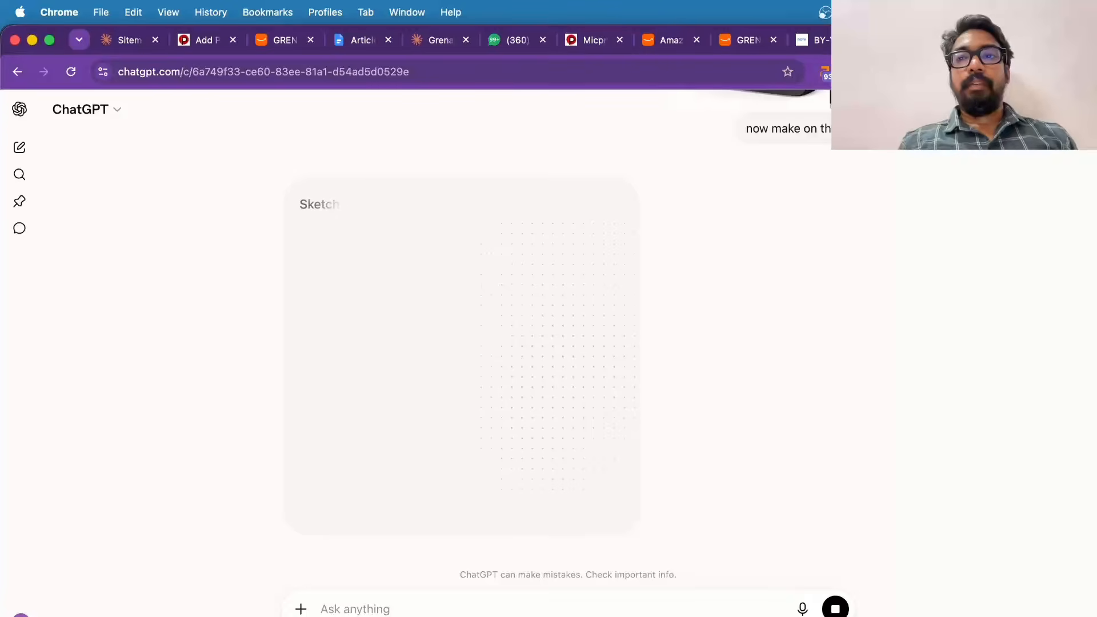
# - Open Canva in a new tab, search for "youtube thumbnail", and open the existing "Client Reviews" thumbnail design
pyautogui.press('super+t')
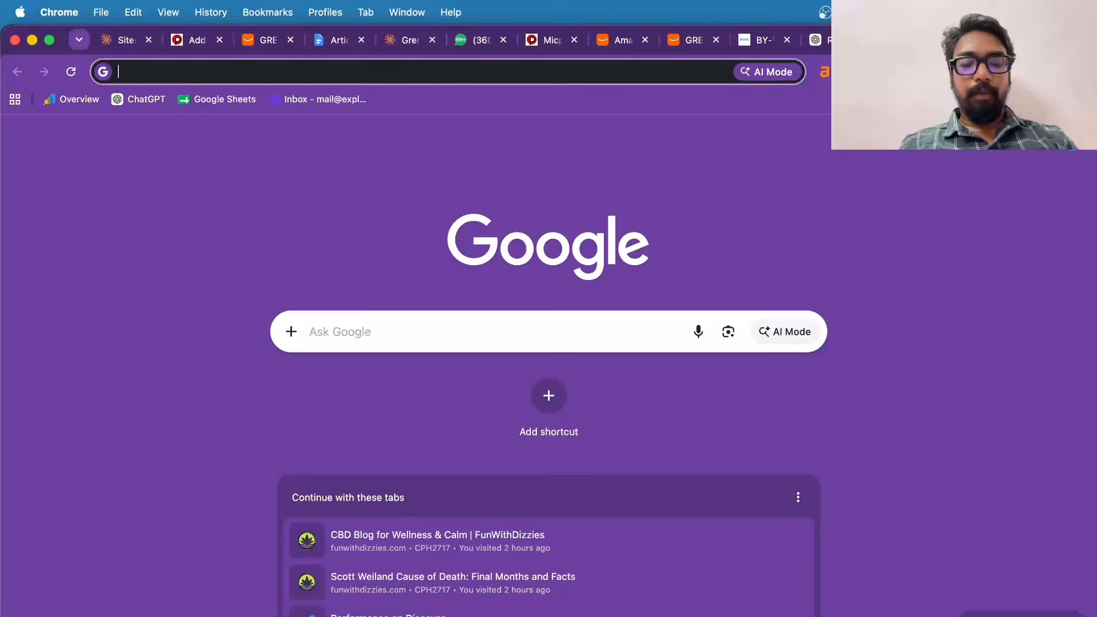
pyautogui.write('canv')
pyautogui.press('Return')
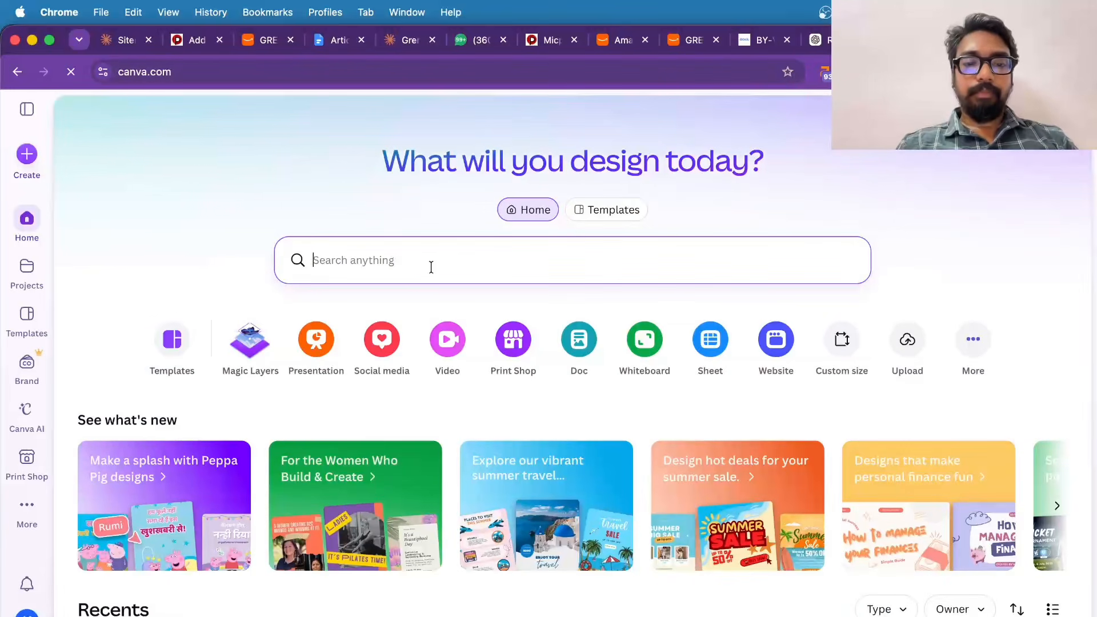
pyautogui.write('youtu')
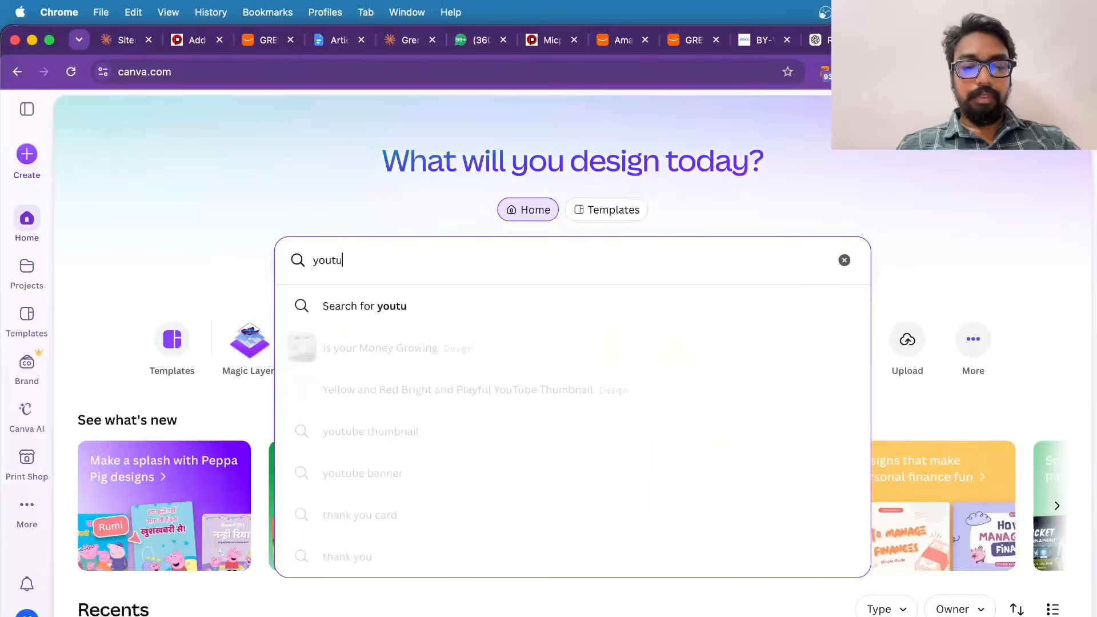
pyautogui.write('be thumb')
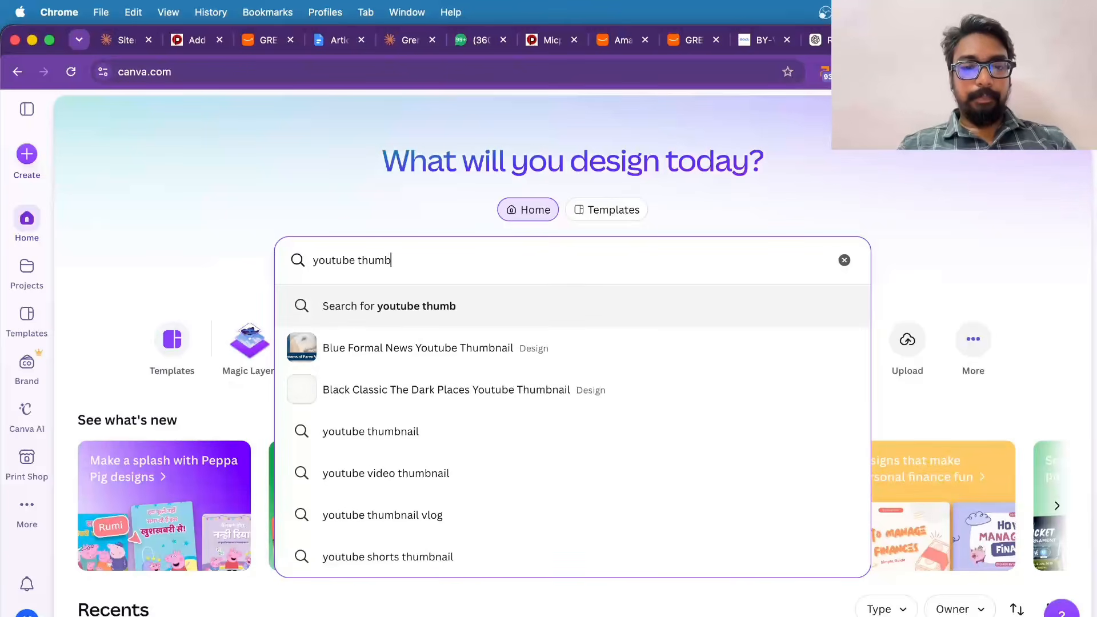
pyautogui.click(334, 450)
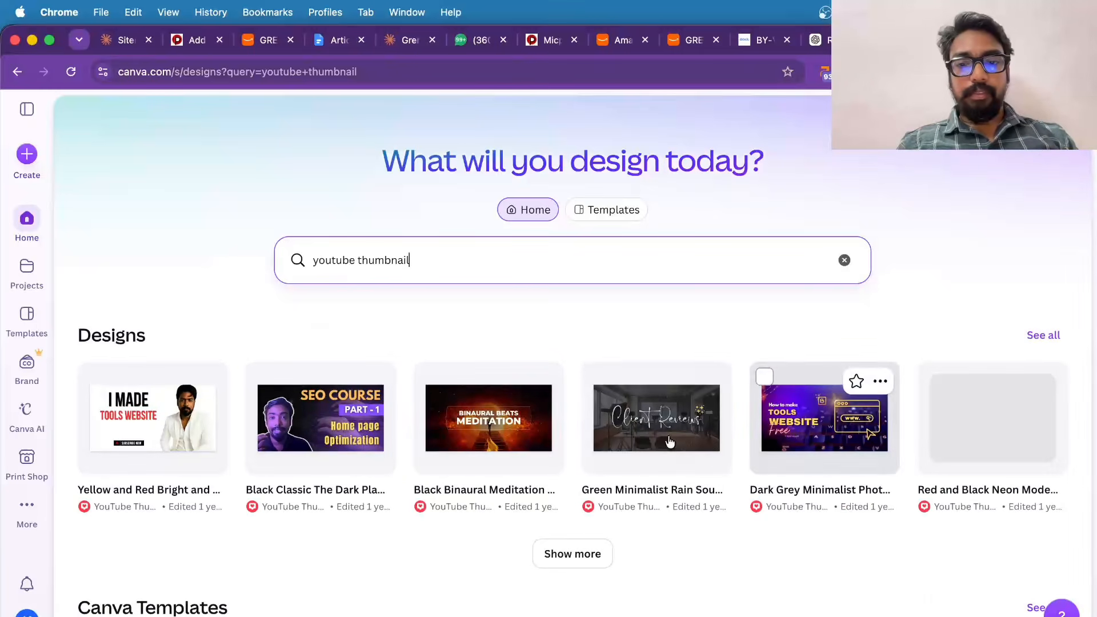
pyautogui.click(652, 435)
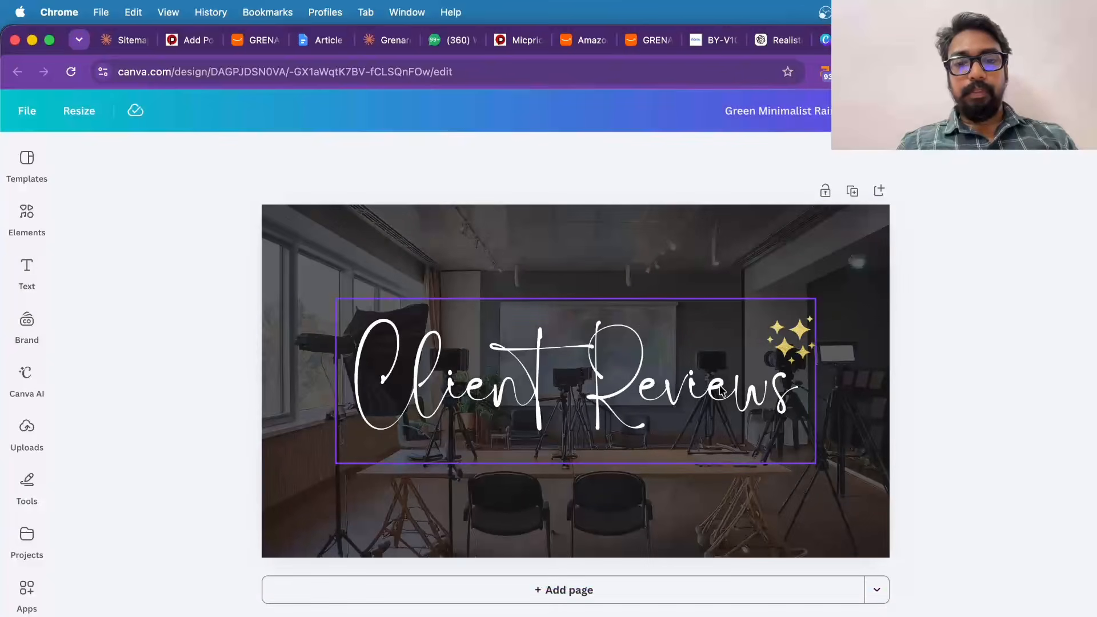
# - Delete the "Client Reviews" title and the studio background photo from the Canva design to leave a blank canvas
pyautogui.click(721, 391)
pyautogui.press('Delete')
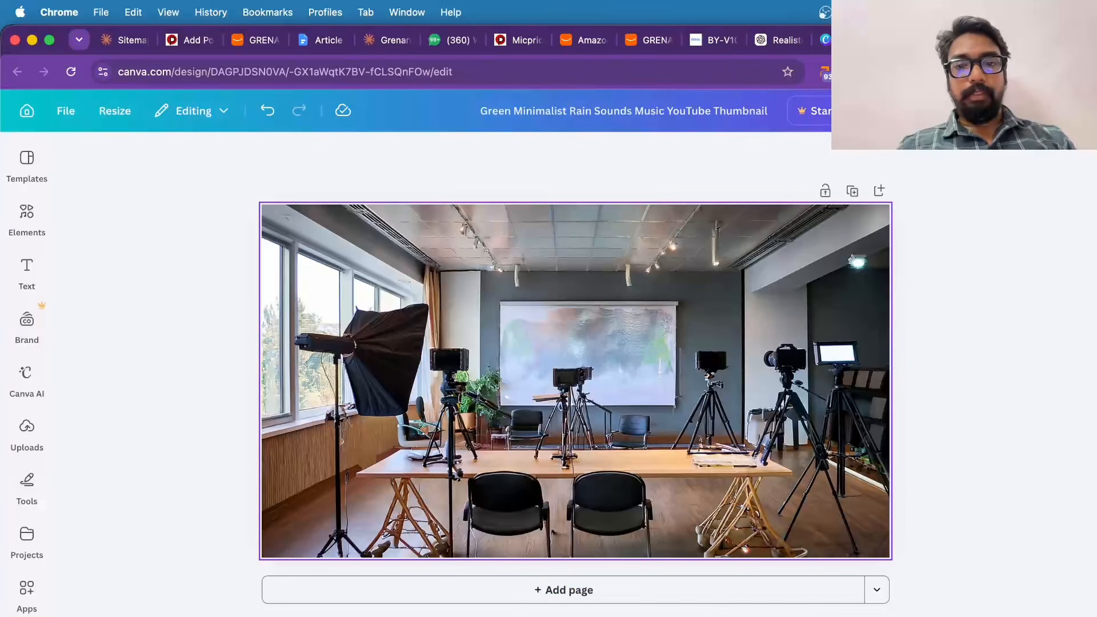
pyautogui.click(721, 390)
pyautogui.press('Delete')
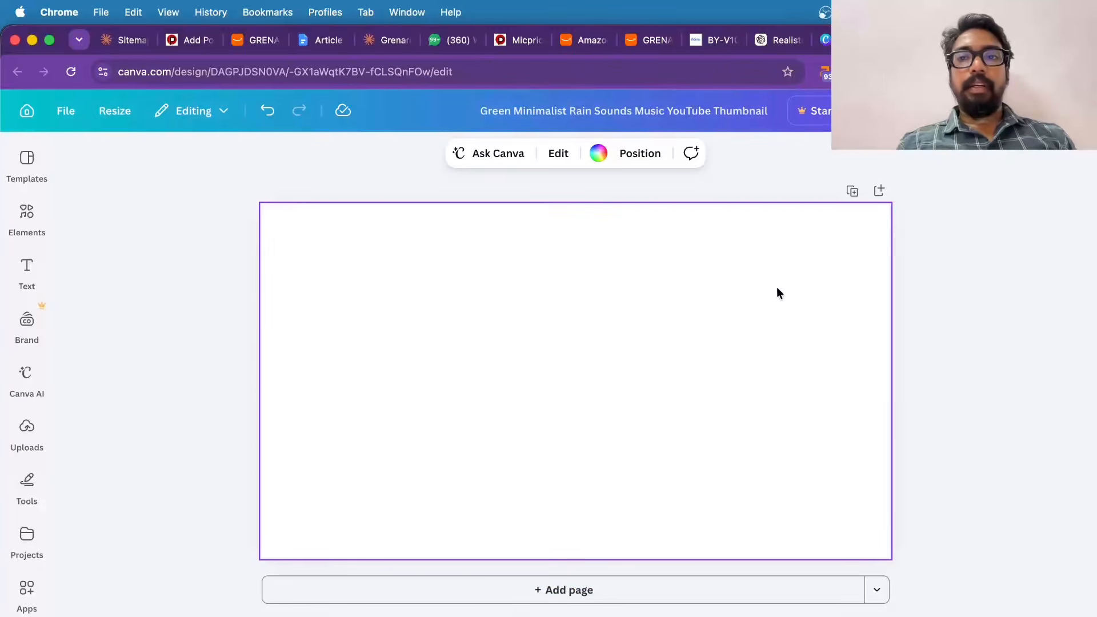
# - Return to the ChatGPT conversation and look over the generated image of the man with the Grenaro mic case
pyautogui.click(522, 46)
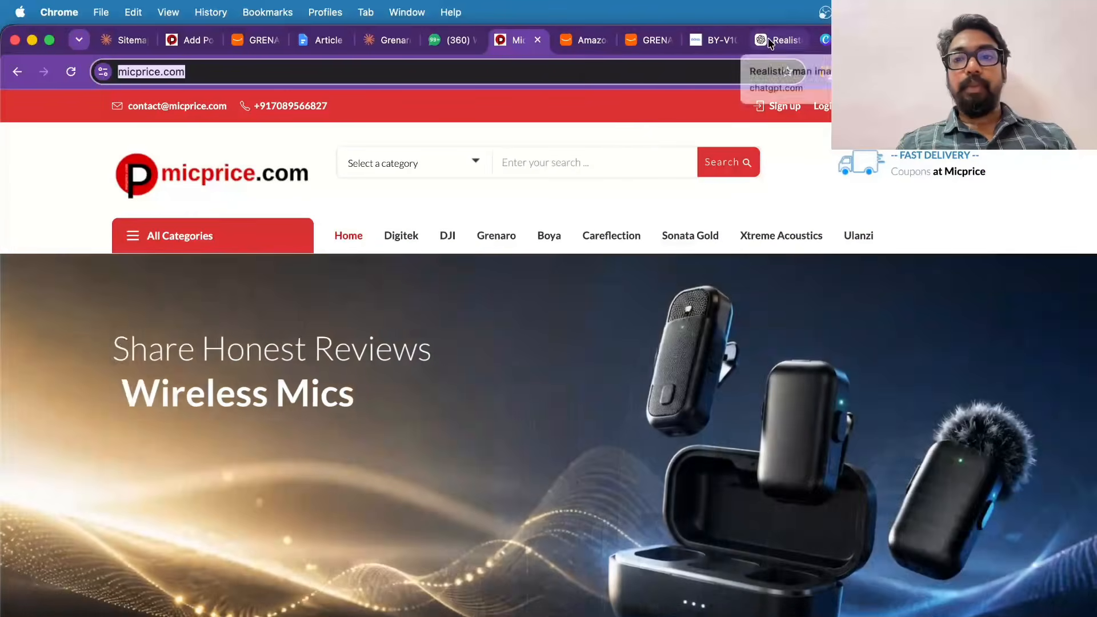
pyautogui.click(758, 43)
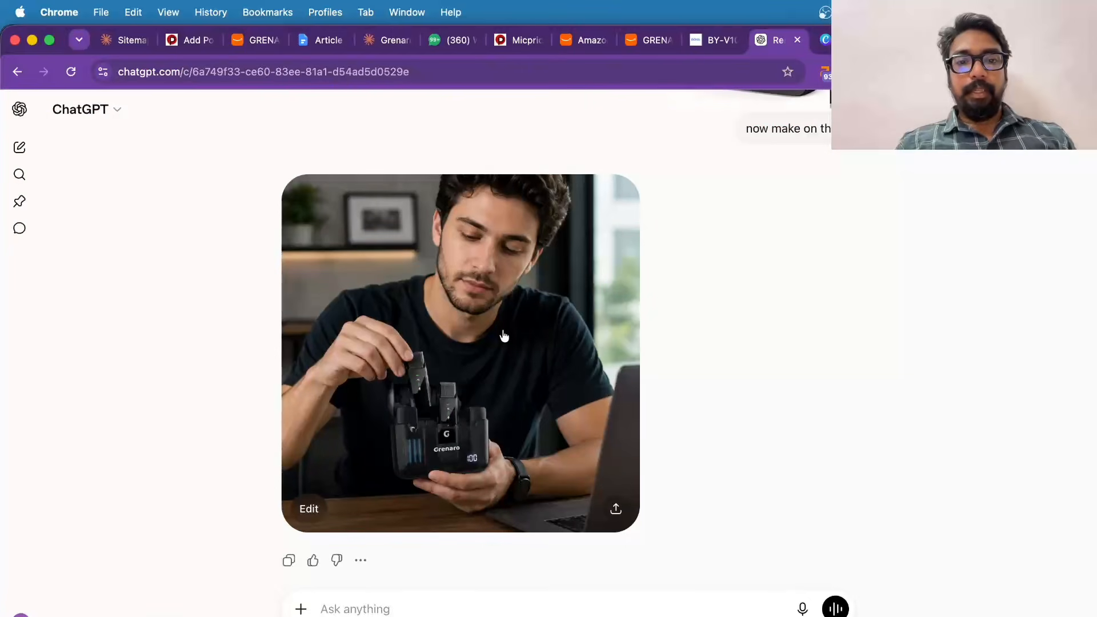
pyautogui.rightClick(505, 330)
pyautogui.click(715, 261)
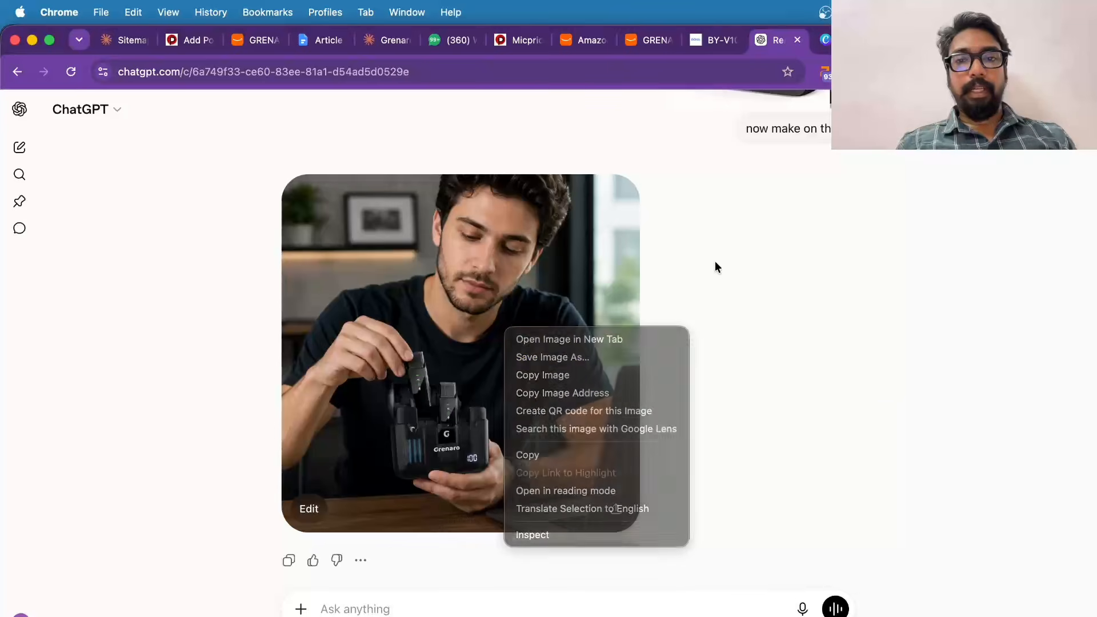
pyautogui.scroll(2, 714, 260)
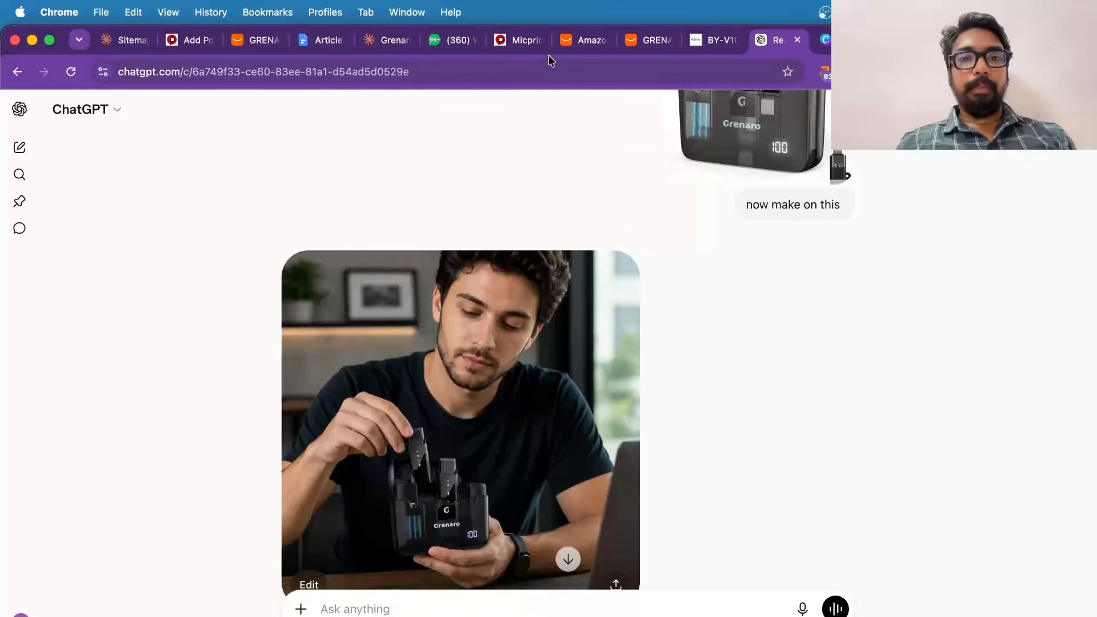
# - Copy "GRENARO S13 Wireless Mic for YouTube Recording" from the product title on the Amazon page
pyautogui.click(636, 46)
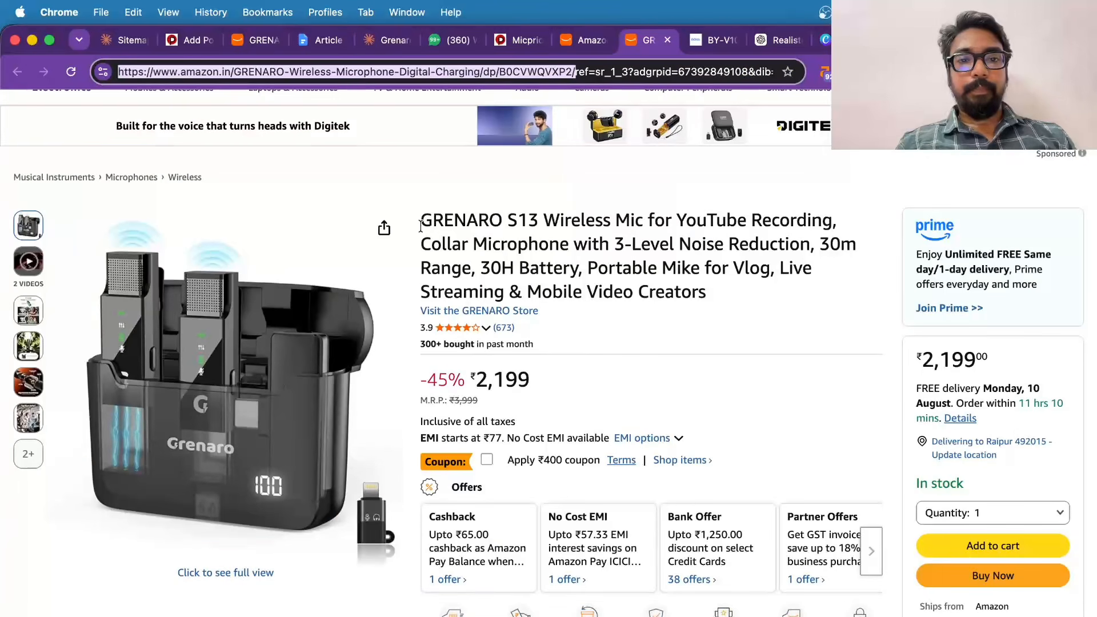
pyautogui.moveTo(421, 224); pyautogui.dragTo(830, 221)
pyautogui.press('super+c')
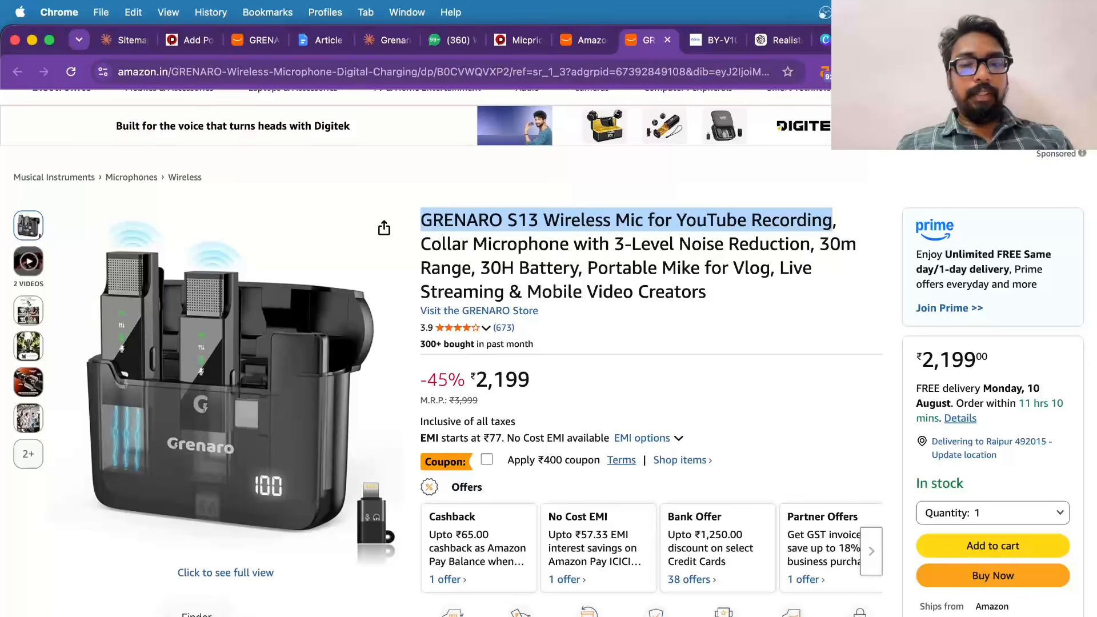
# - Open the generated Grenaro image full size in ChatGPT, download it, and return to the WordPress post editor
pyautogui.click(780, 40)
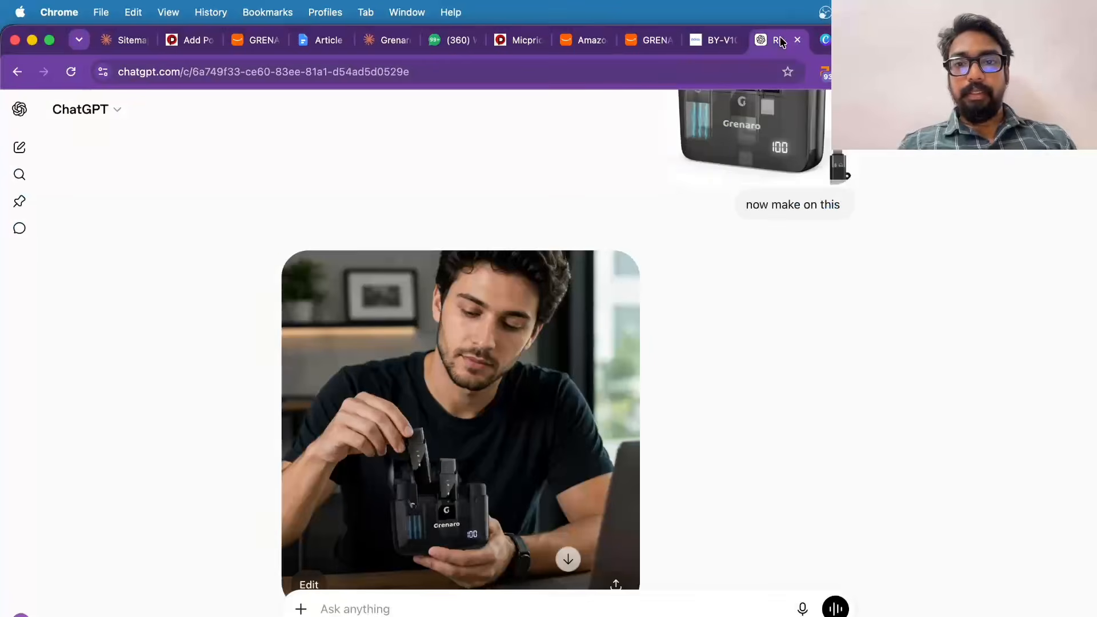
pyautogui.click(558, 324)
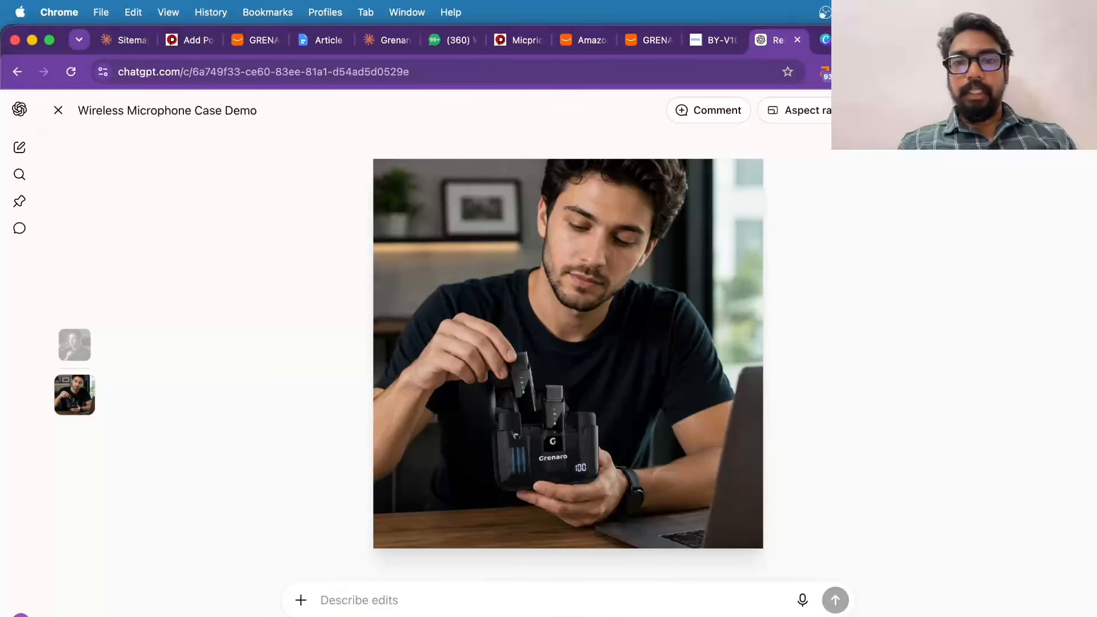
pyautogui.click(502, 42)
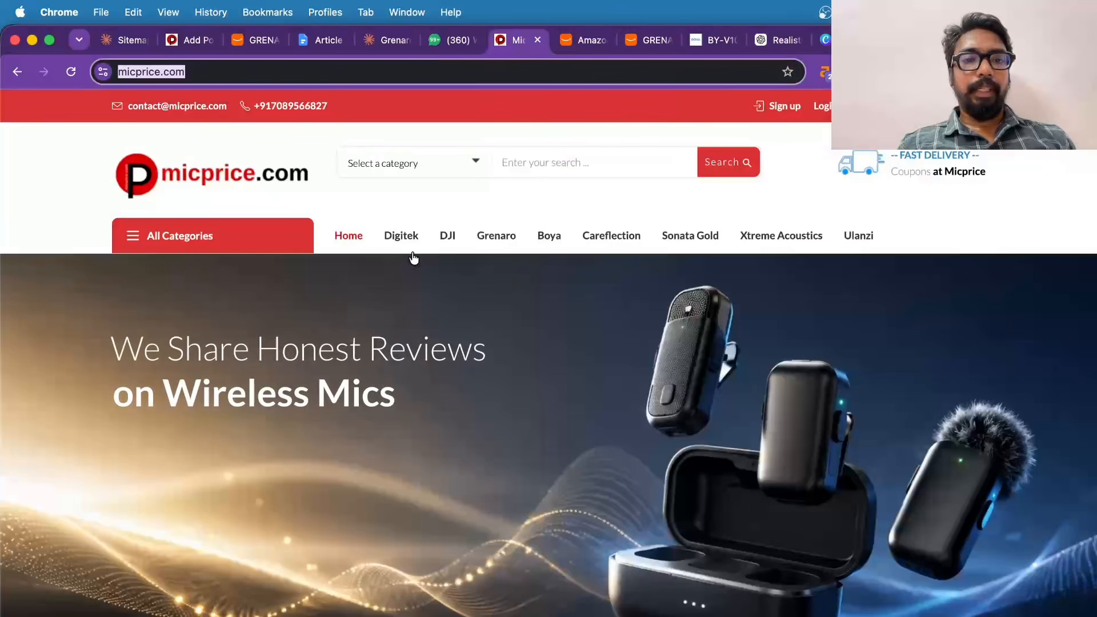
pyautogui.click(196, 43)
pyautogui.click(575, 405)
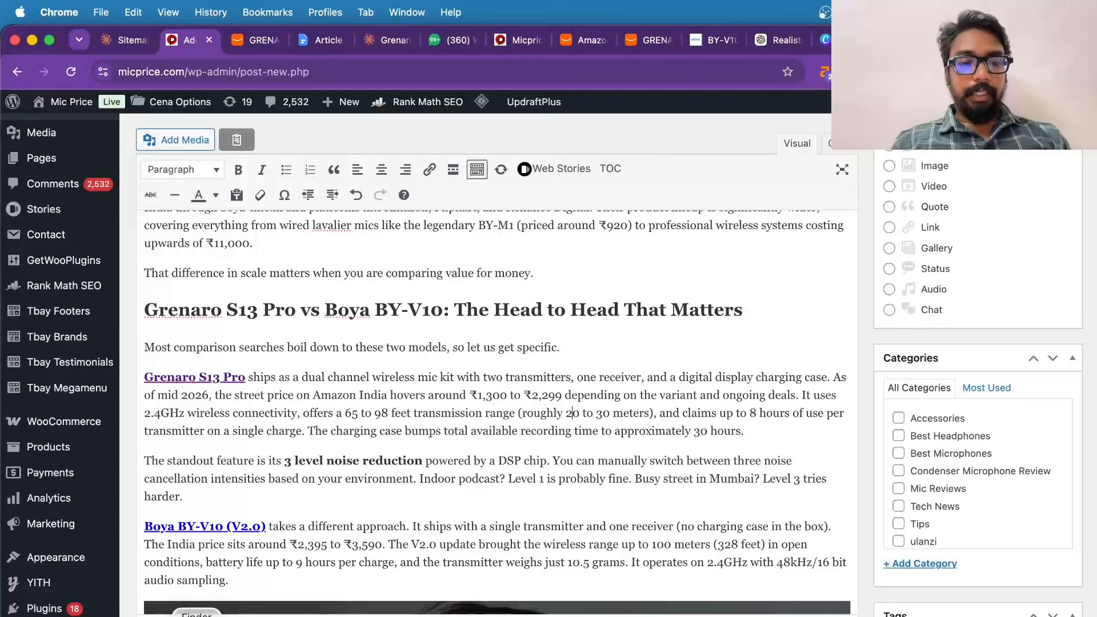
# - Rename the downloaded ChatGPT image in Finder's Downloads folder to the copied "GRENARO S13 Wireless Mic for YouTube Recording", and return to the post
pyautogui.click(183, 612)
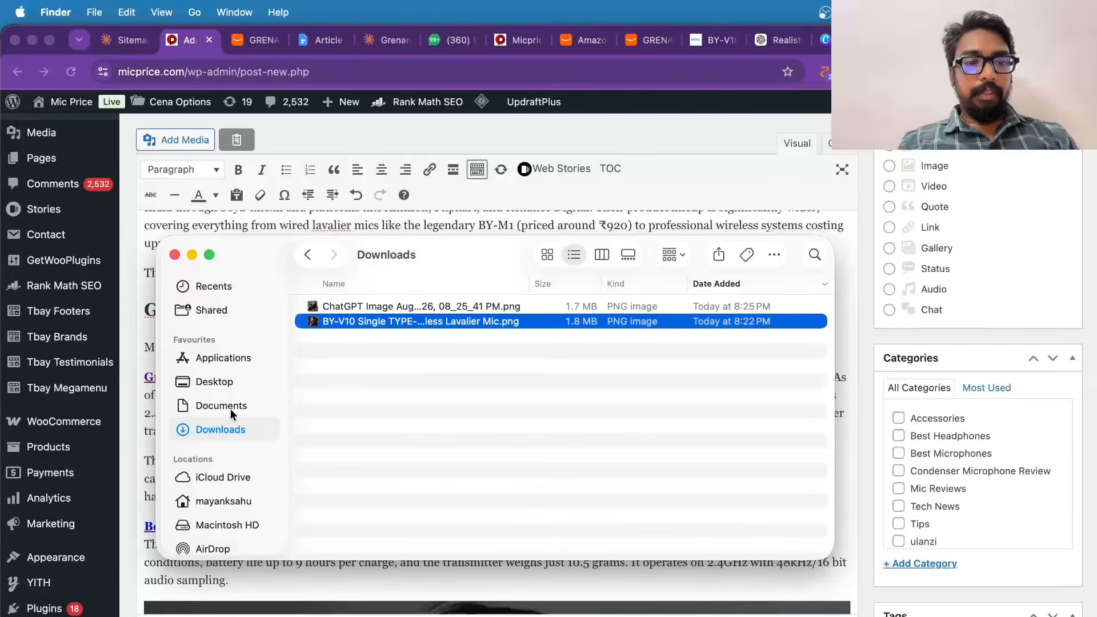
pyautogui.click(401, 301)
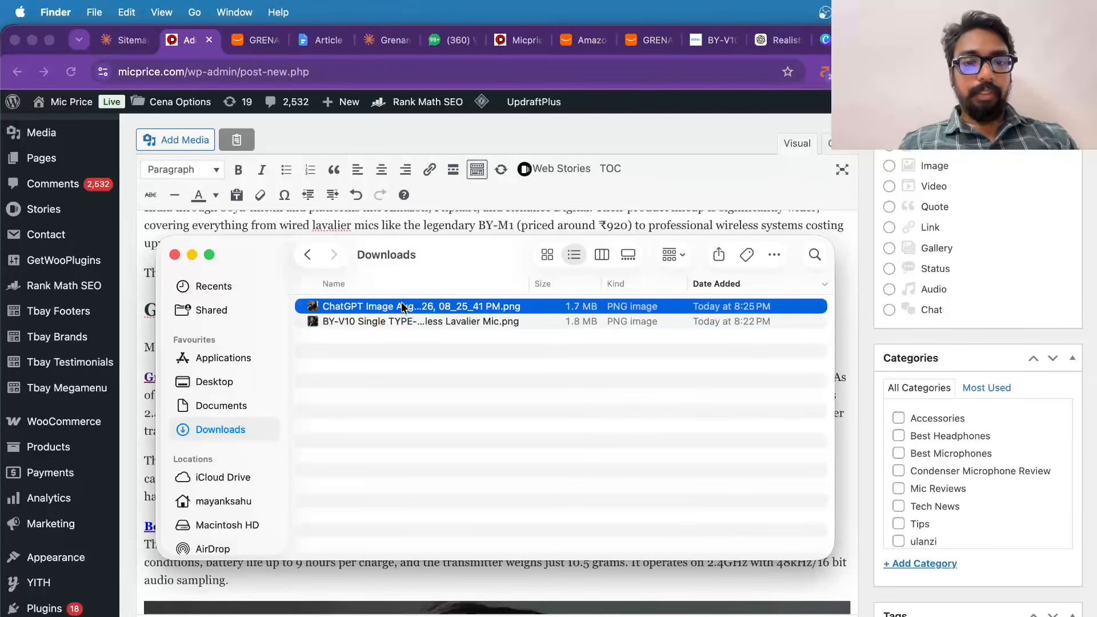
pyautogui.rightClick(401, 301)
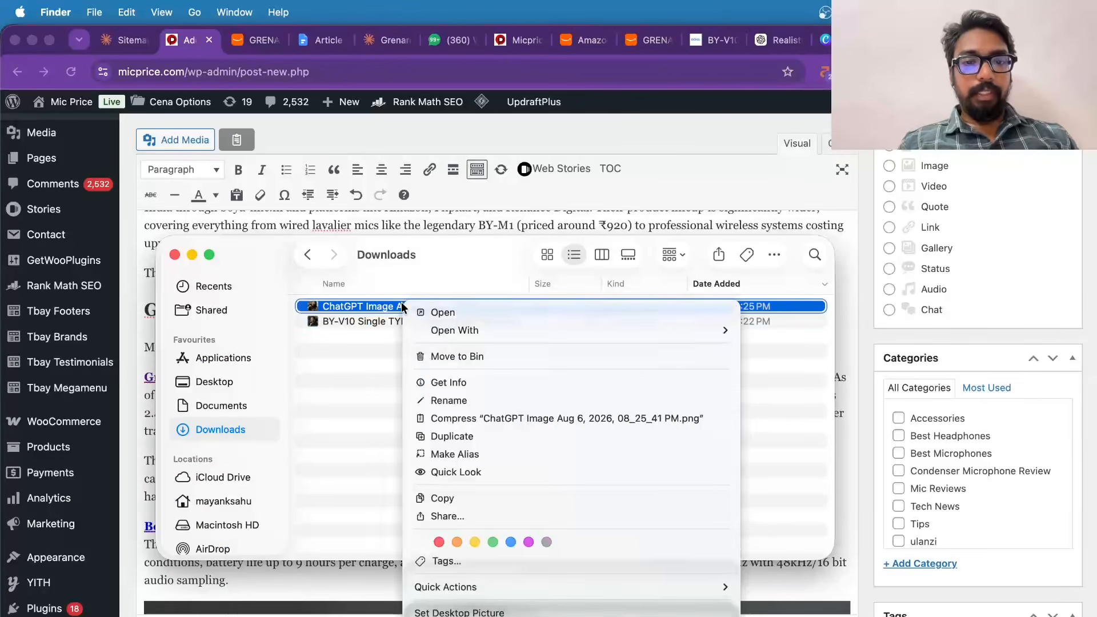
pyautogui.click(466, 406)
pyautogui.press('super+v')
pyautogui.press('Return')
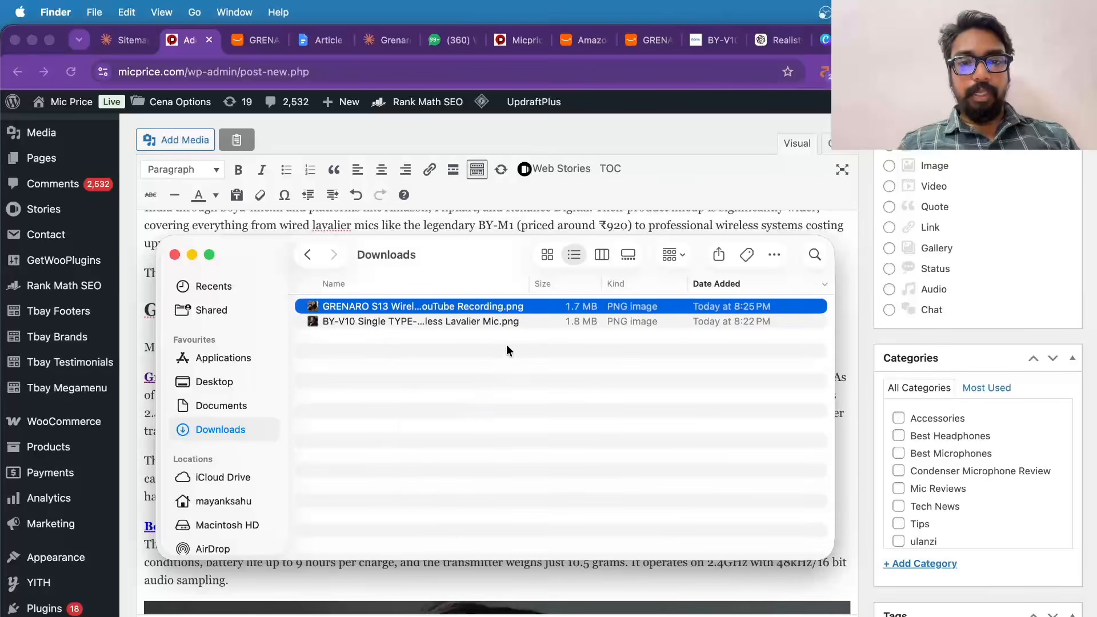
pyautogui.click(857, 343)
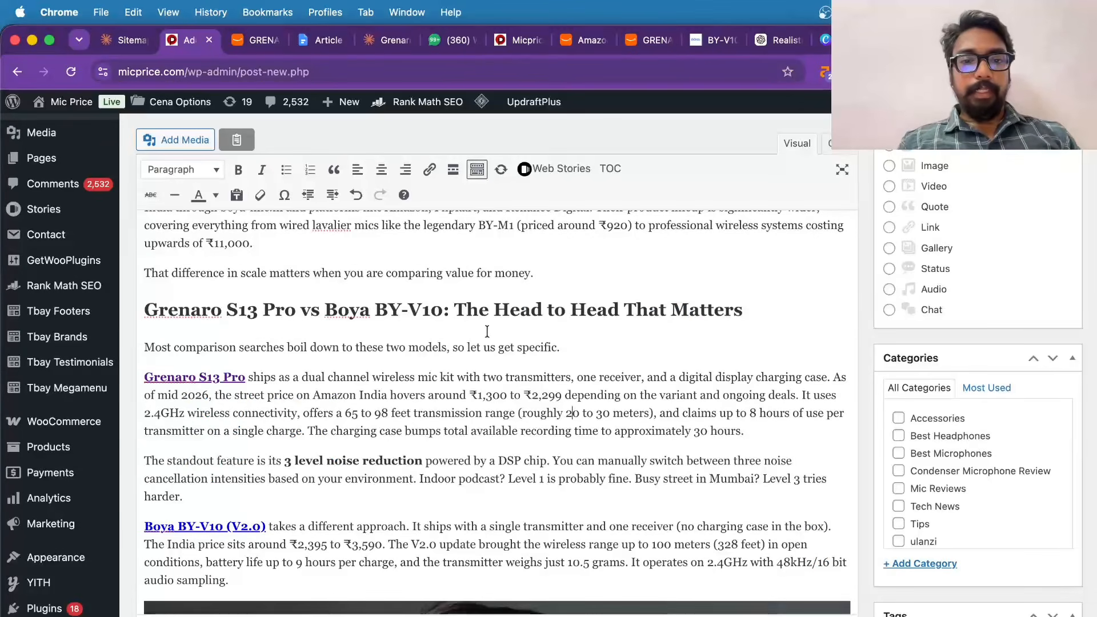
# - Add an empty line after the Grenaro S13 Pro specs paragraph and upload the "GRENARO S13 Wireless Mic for YouTube Recording" image from Downloads
pyautogui.scroll(-3, 513, 407)
pyautogui.click(745, 329)
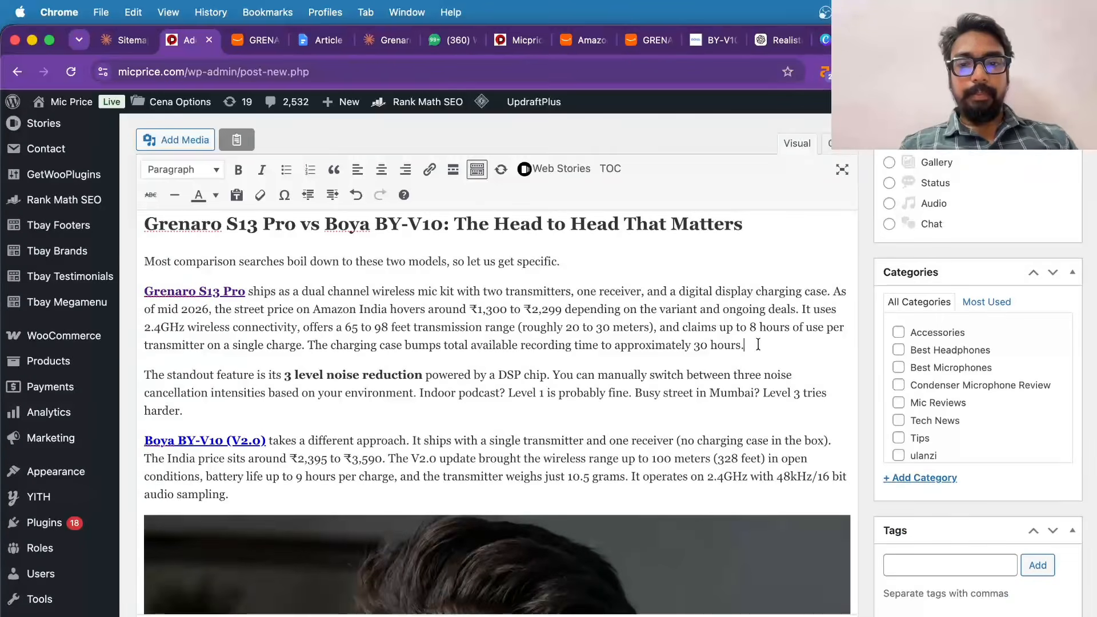
pyautogui.press('Return')
pyautogui.click(189, 140)
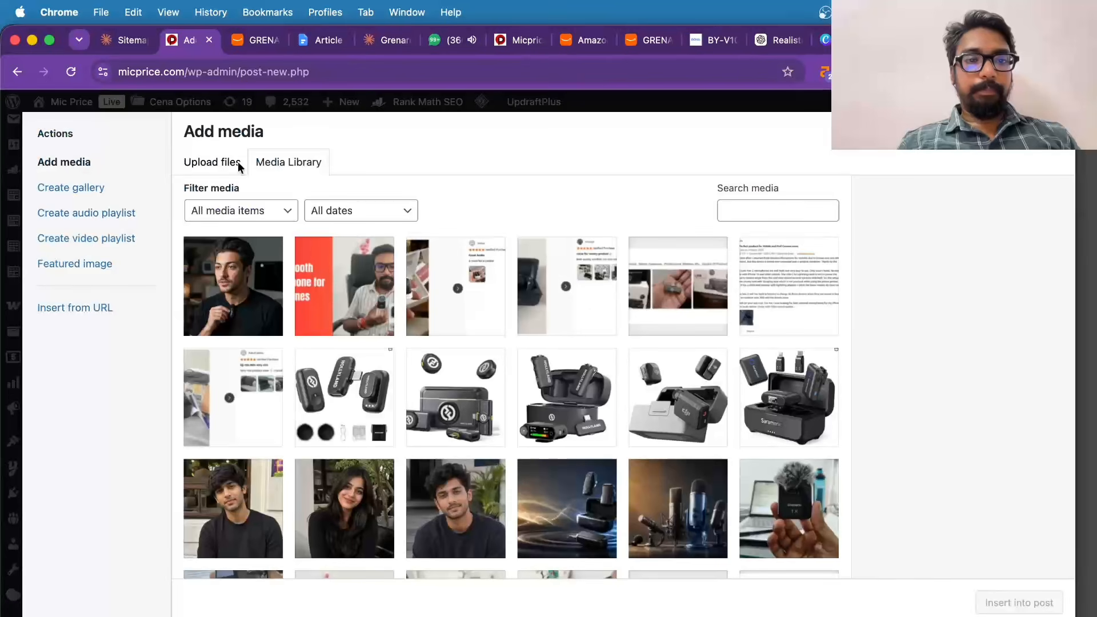
pyautogui.click(221, 165)
pyautogui.click(587, 375)
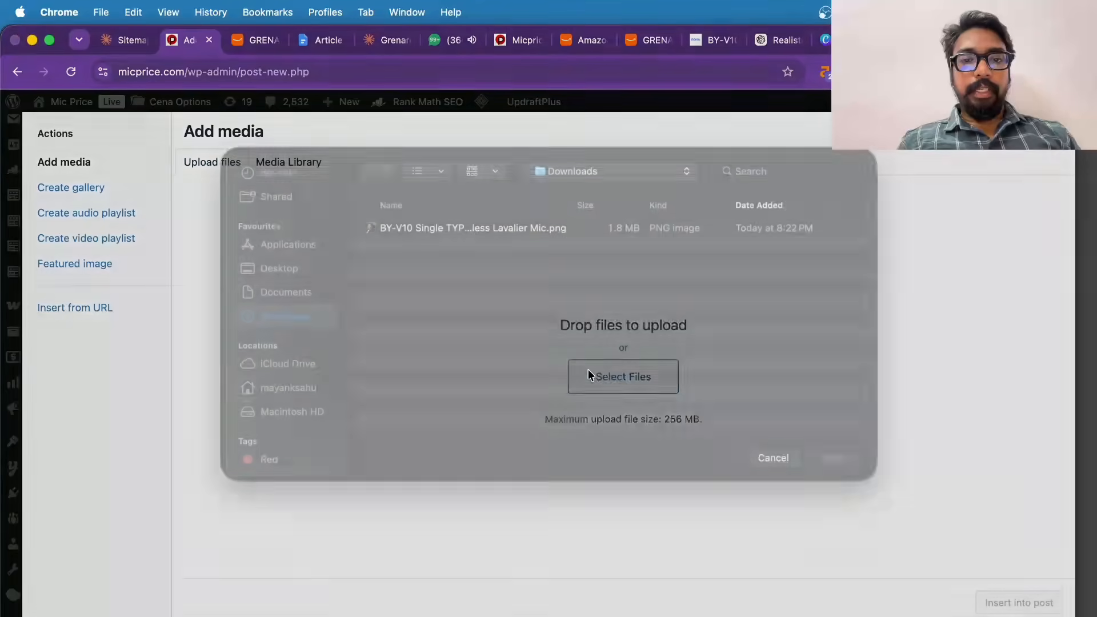
pyautogui.click(448, 254)
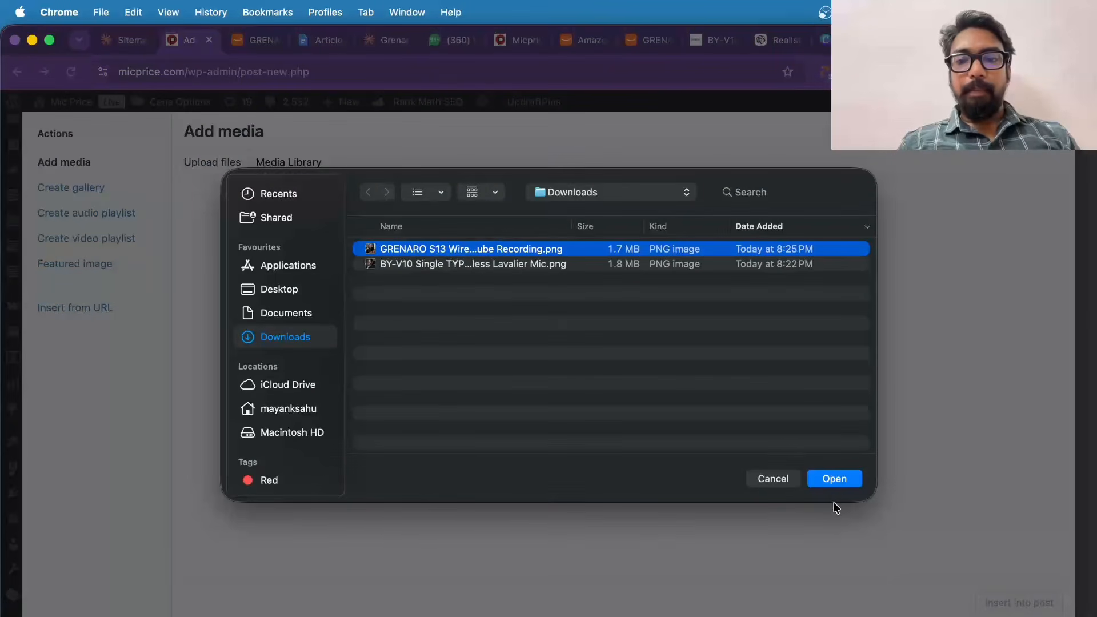
pyautogui.click(832, 481)
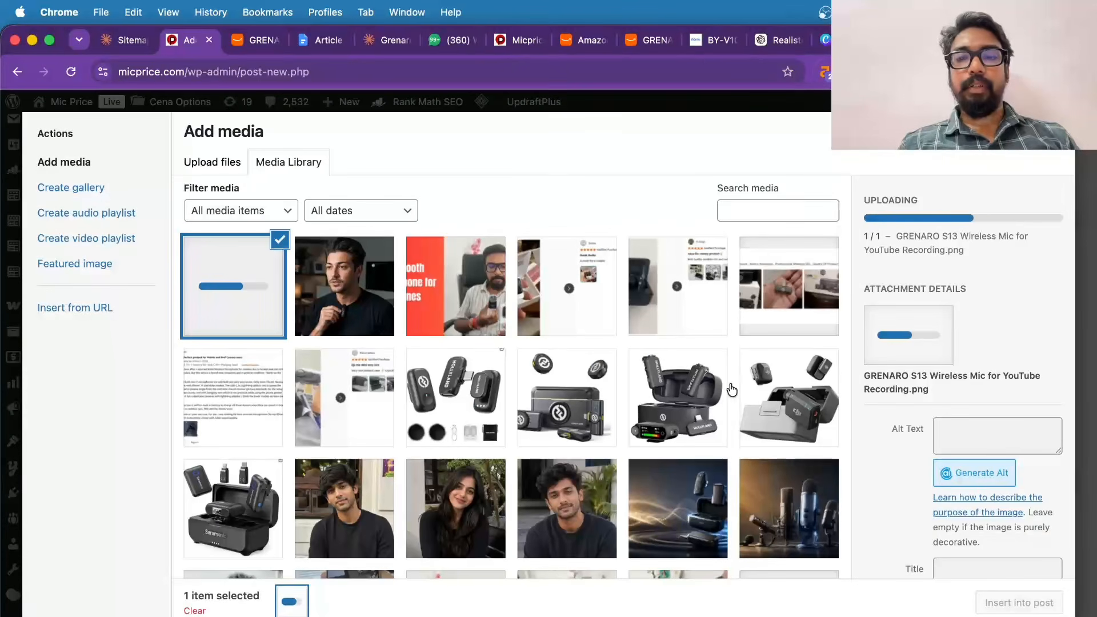
# - Open notebooklm.google.com in a new tab, create a new notebook, and bring up its options for adding sources
pyautogui.press('super+t')
pyautogui.write('notebooklm.google.com')
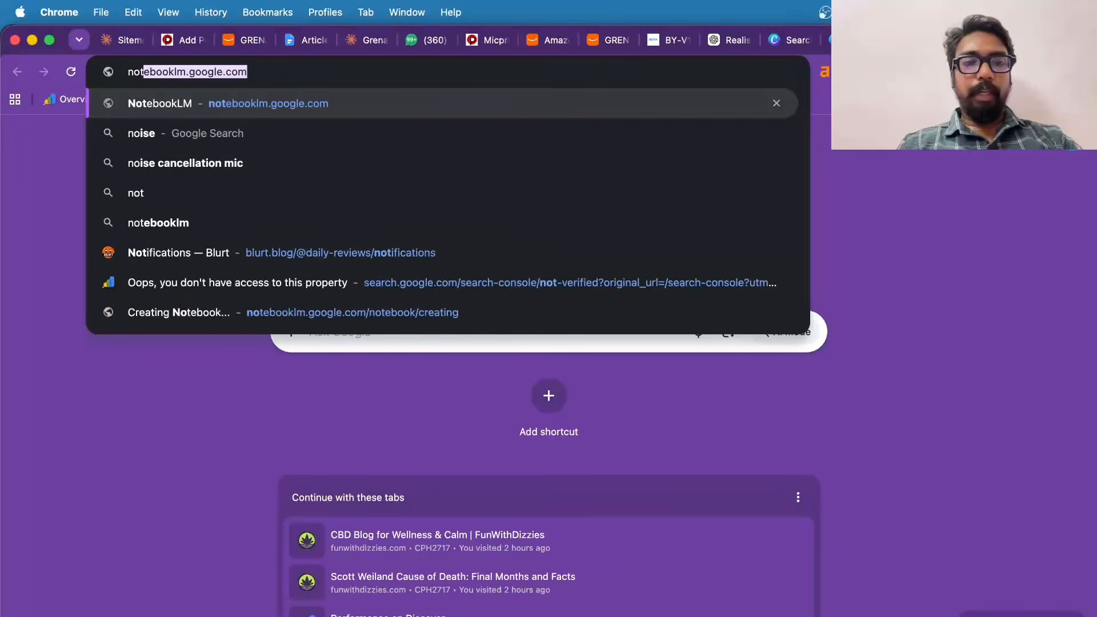
pyautogui.press('Return')
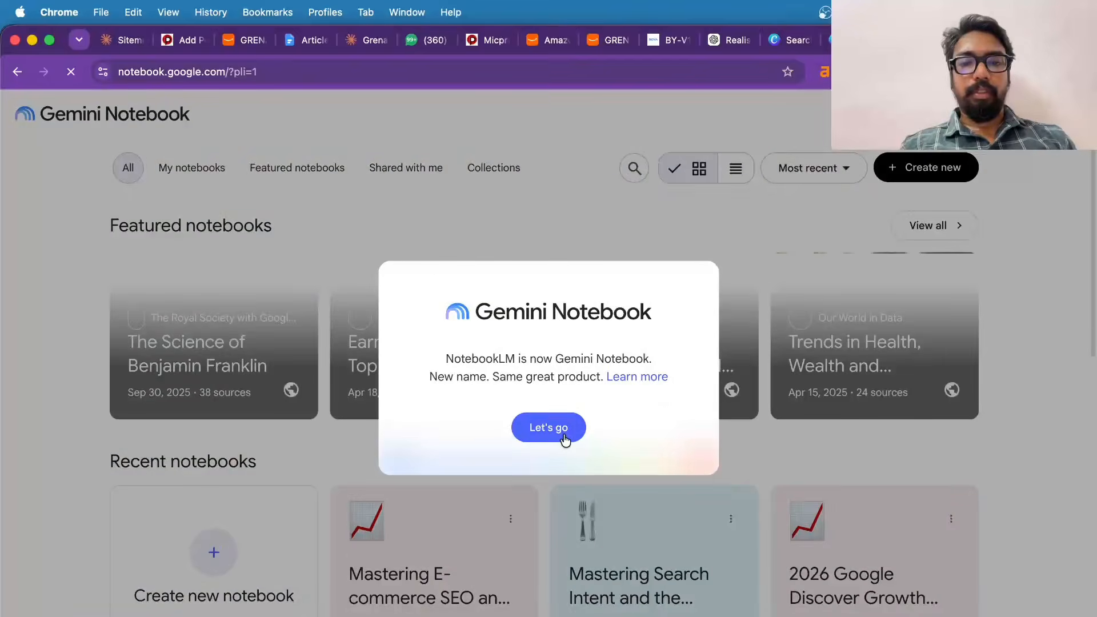
pyautogui.click(526, 428)
pyautogui.scroll(-5, 412, 426)
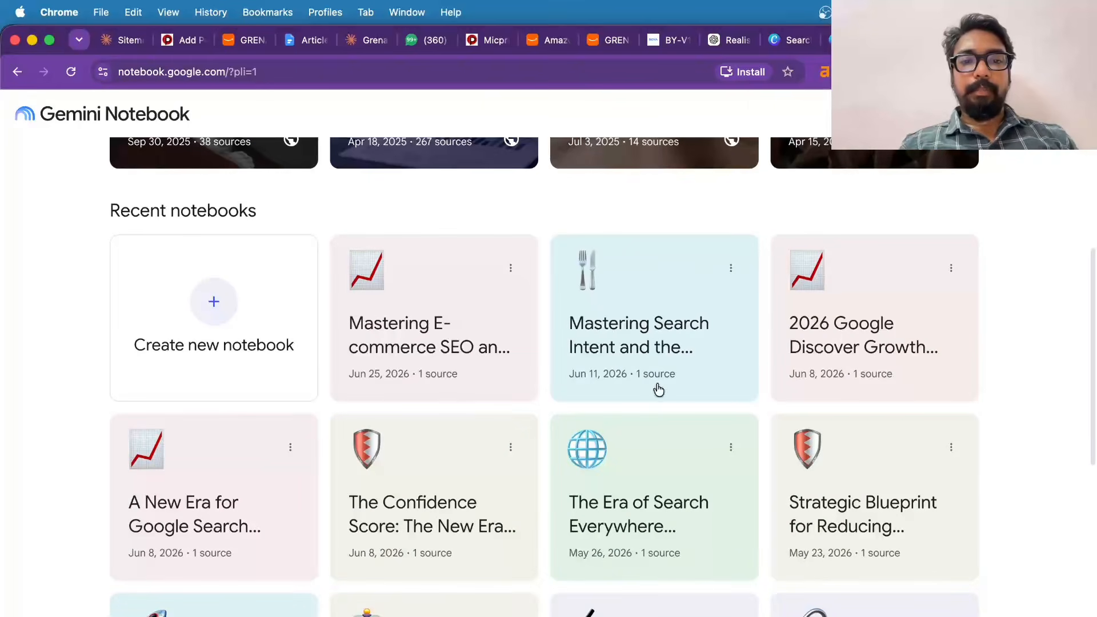
pyautogui.scroll(4, 416, 396)
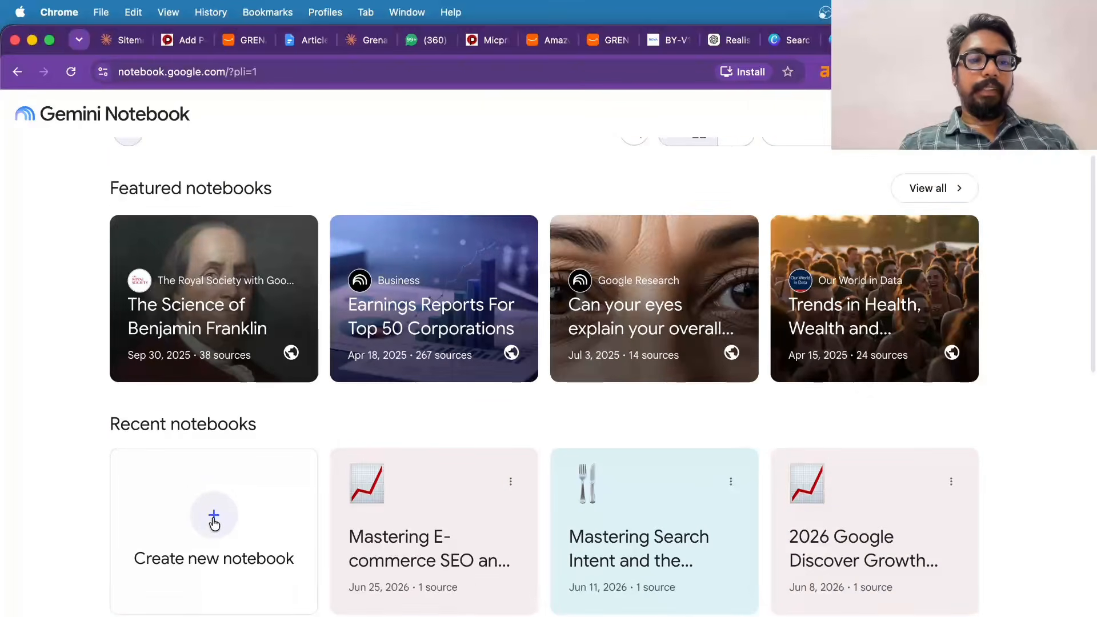
pyautogui.click(215, 519)
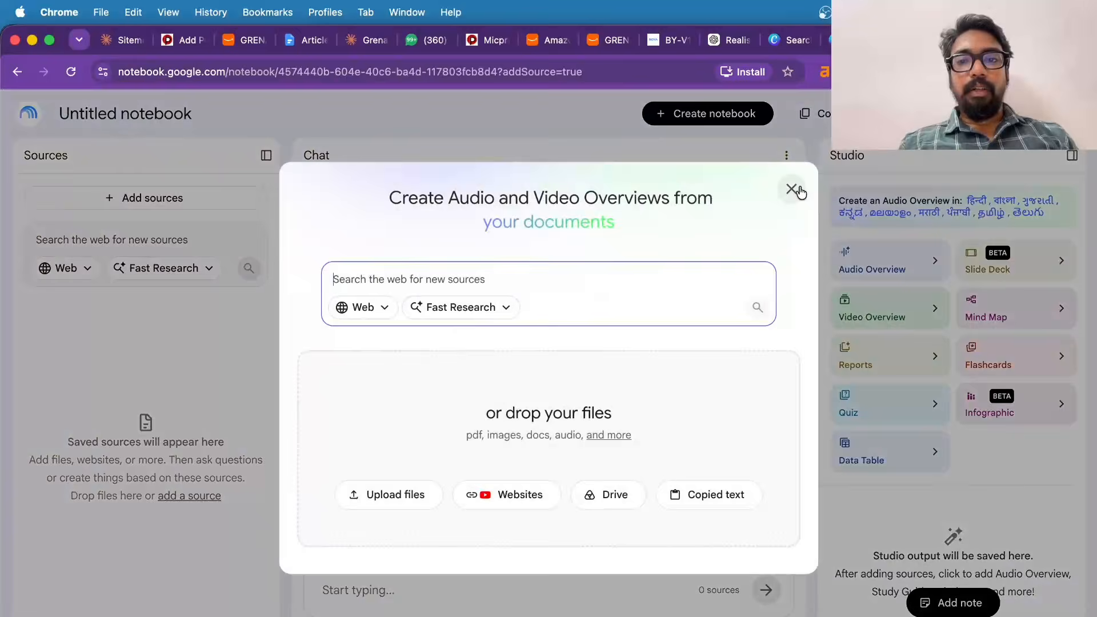
pyautogui.click(790, 188)
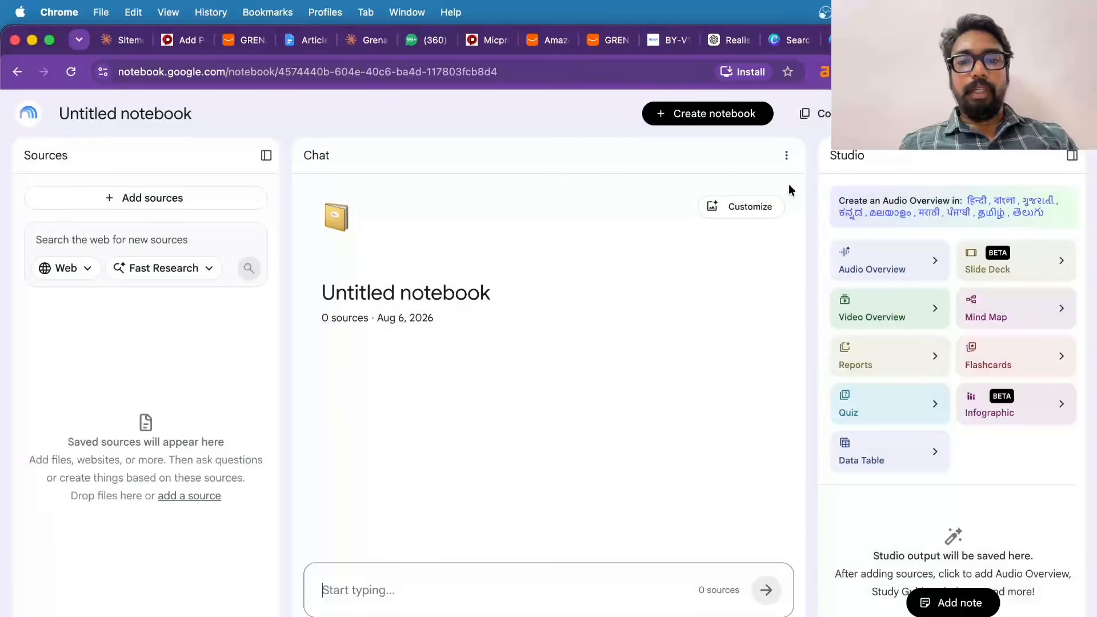
pyautogui.click(146, 197)
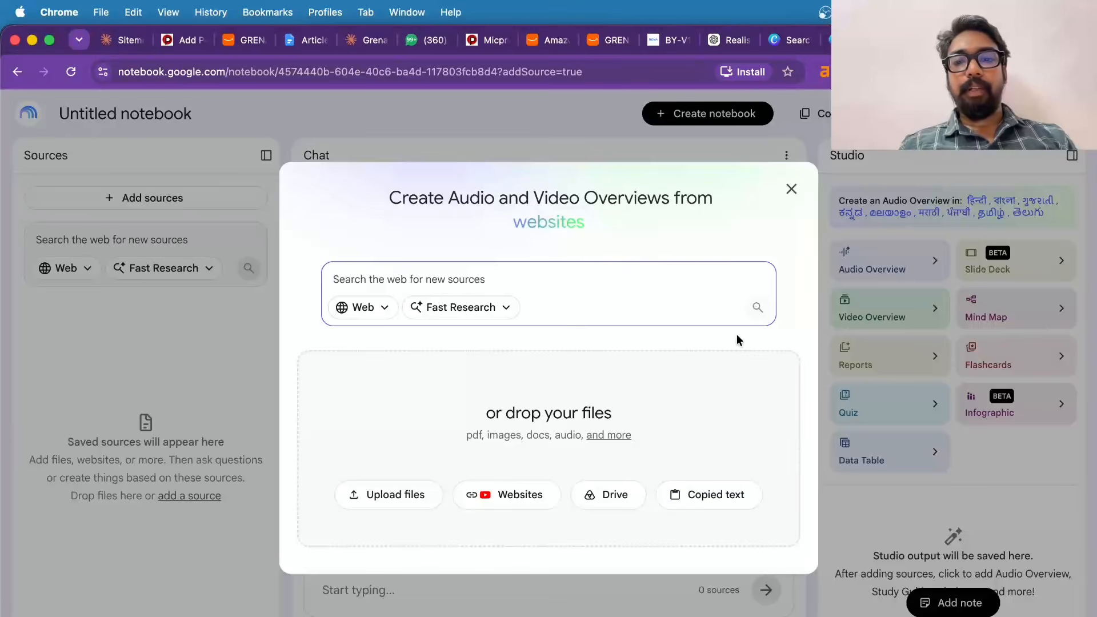
# - Return to the post's media library, set the uploaded image's alt text to "GRENARO S13 Wireless Mic for YouTube Recording", and insert it into the post
pyautogui.click(483, 40)
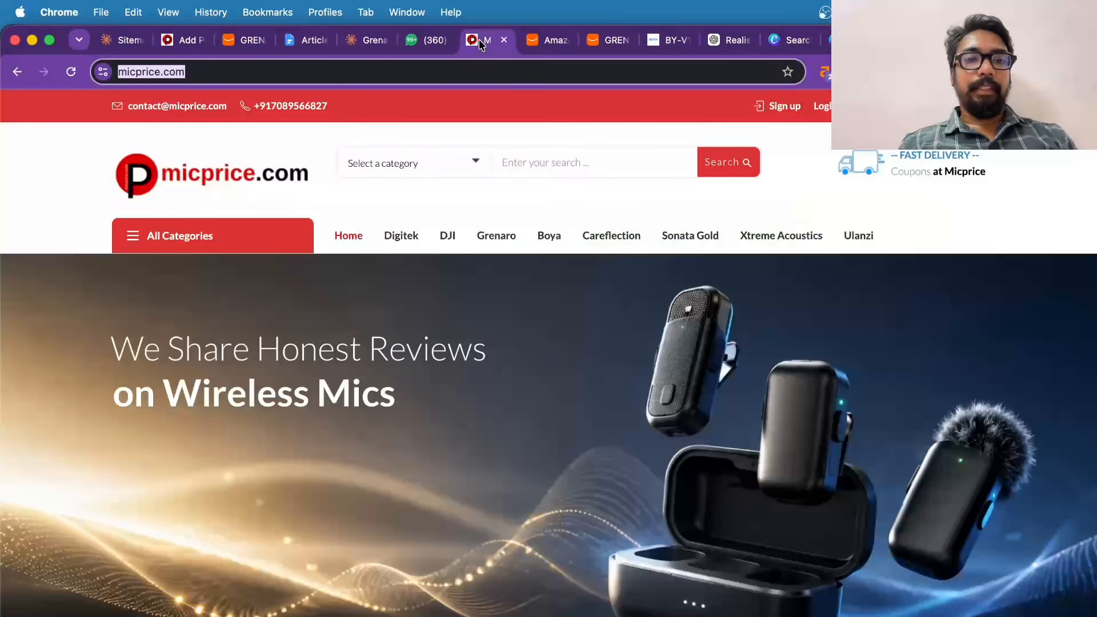
pyautogui.click(191, 50)
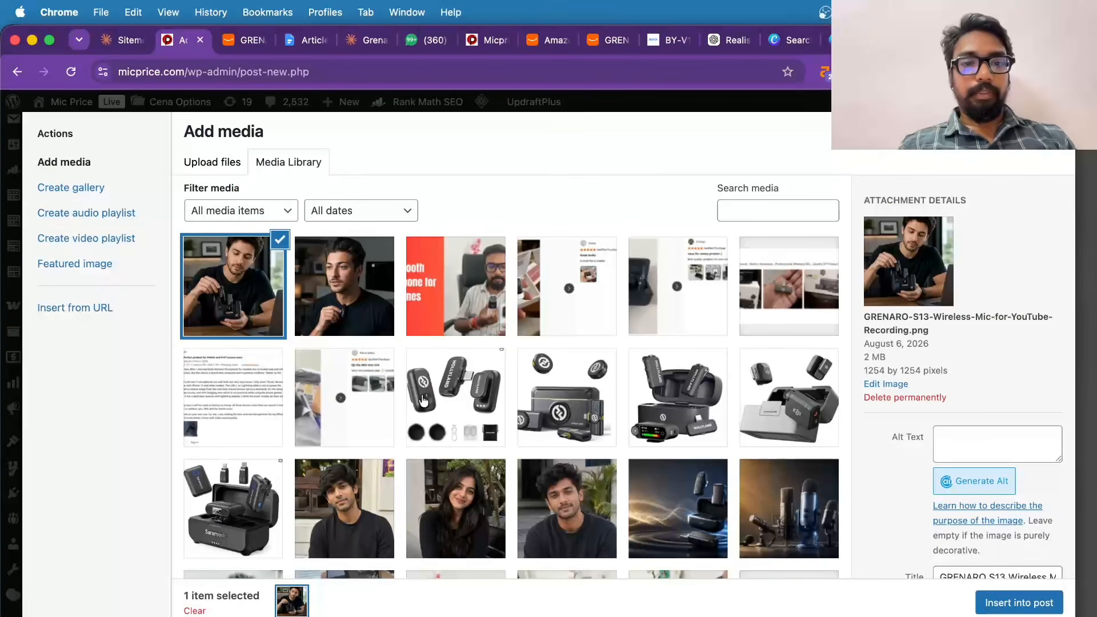
pyautogui.click(984, 445)
pyautogui.write('GRENARO S13 Wireless Mic for YouTube Recording')
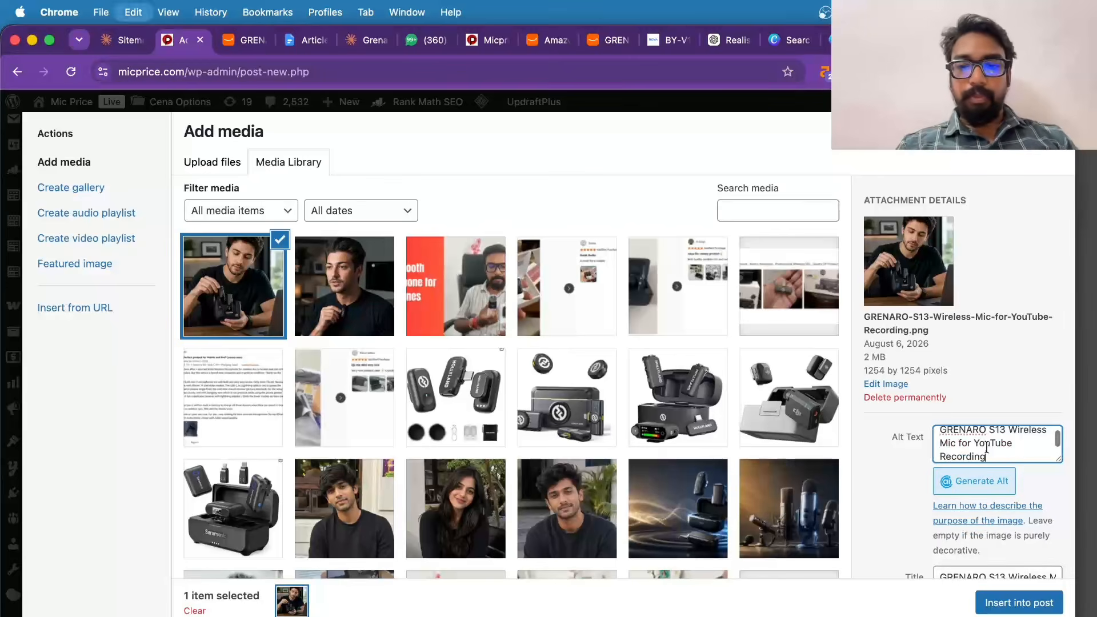
pyautogui.click(1019, 603)
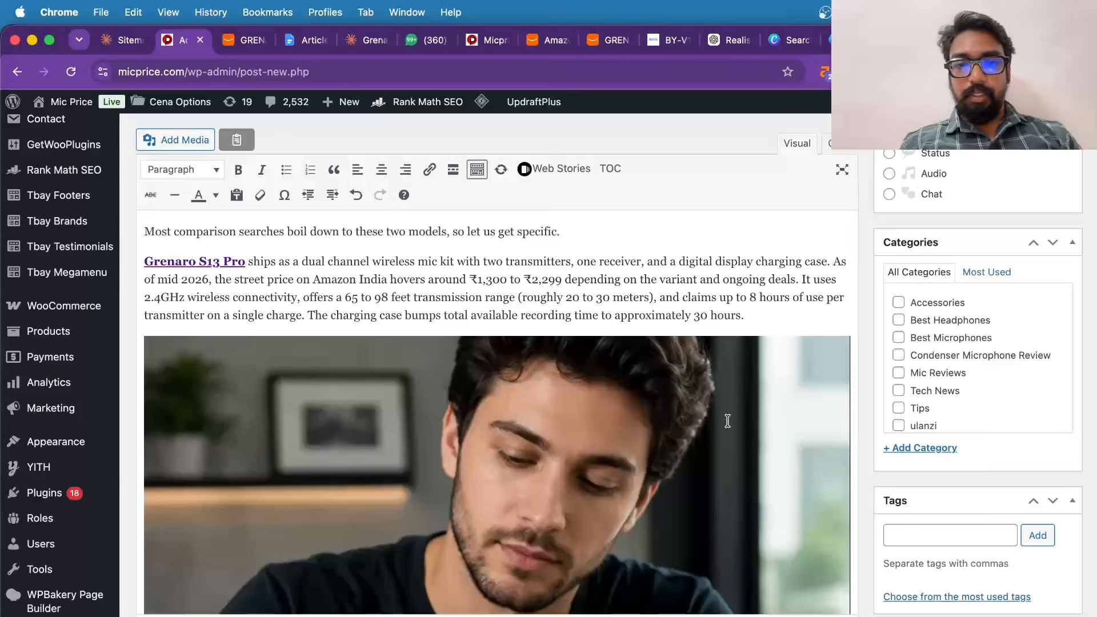
# - Select and copy the three paragraphs under the heading "A Quick Look at Both Brands" in the post
pyautogui.scroll(-3, 446, 381)
pyautogui.scroll(10, 446, 381)
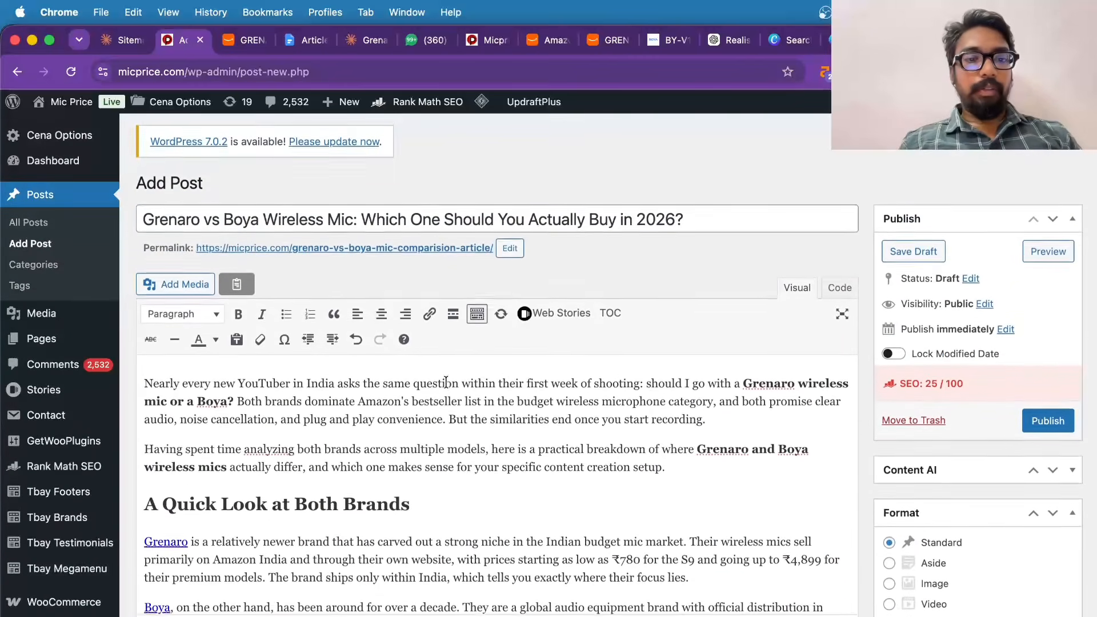
pyautogui.scroll(-5, 368, 470)
pyautogui.scroll(2, 369, 470)
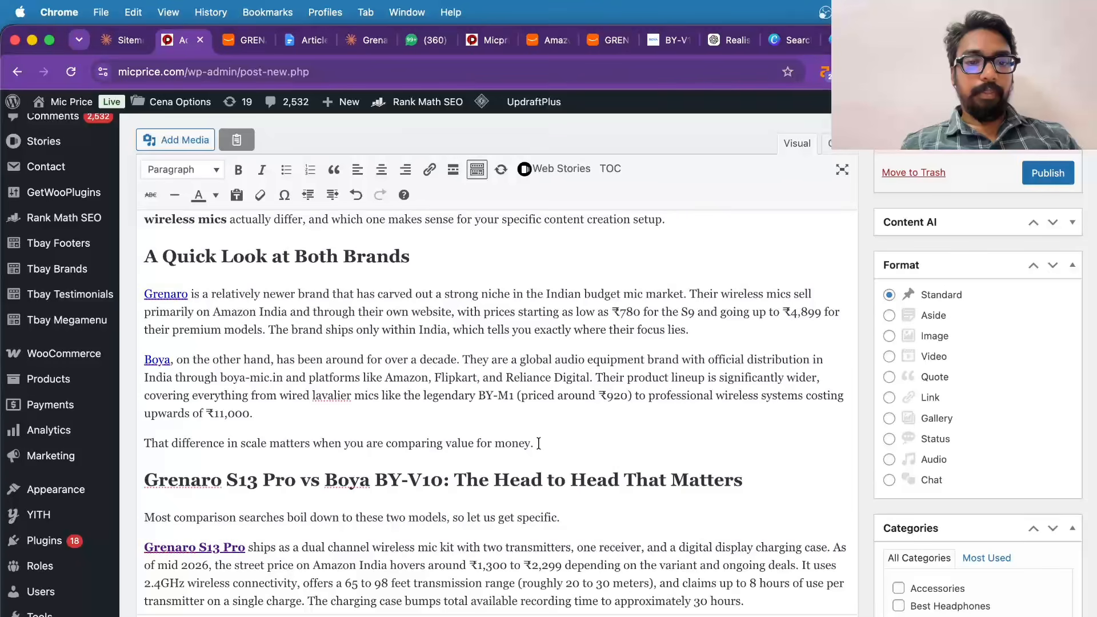
pyautogui.moveTo(538, 444); pyautogui.dragTo(75, 281)
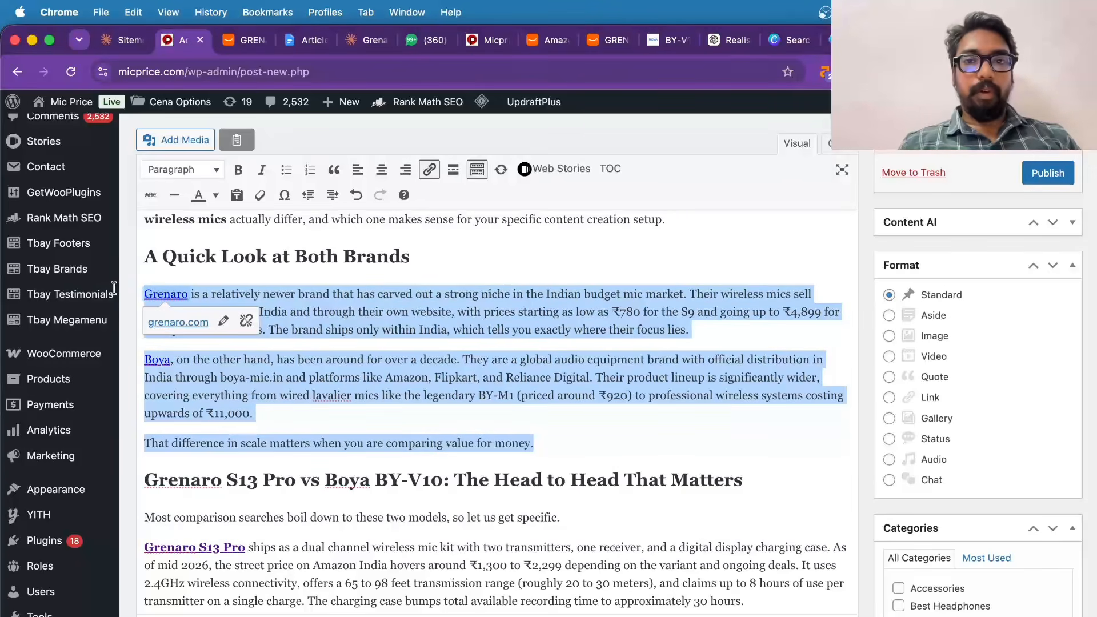
# - Switch to Gemini Notebook and insert the copied brand paragraphs as a copied-text source
pyautogui.click(914, 40)
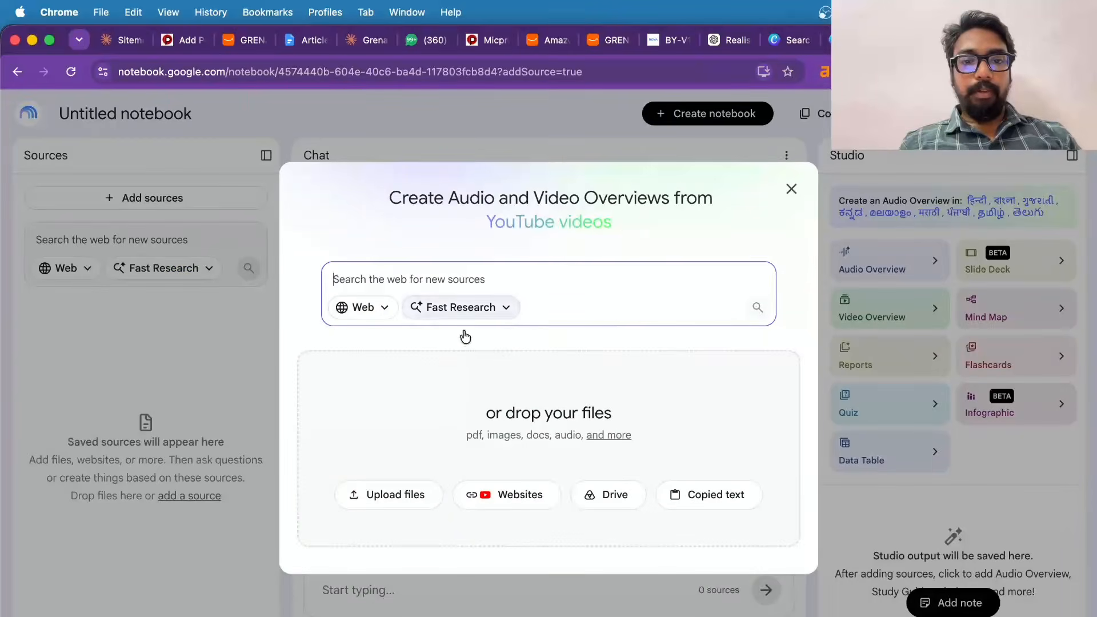
pyautogui.click(696, 498)
pyautogui.press('super+v')
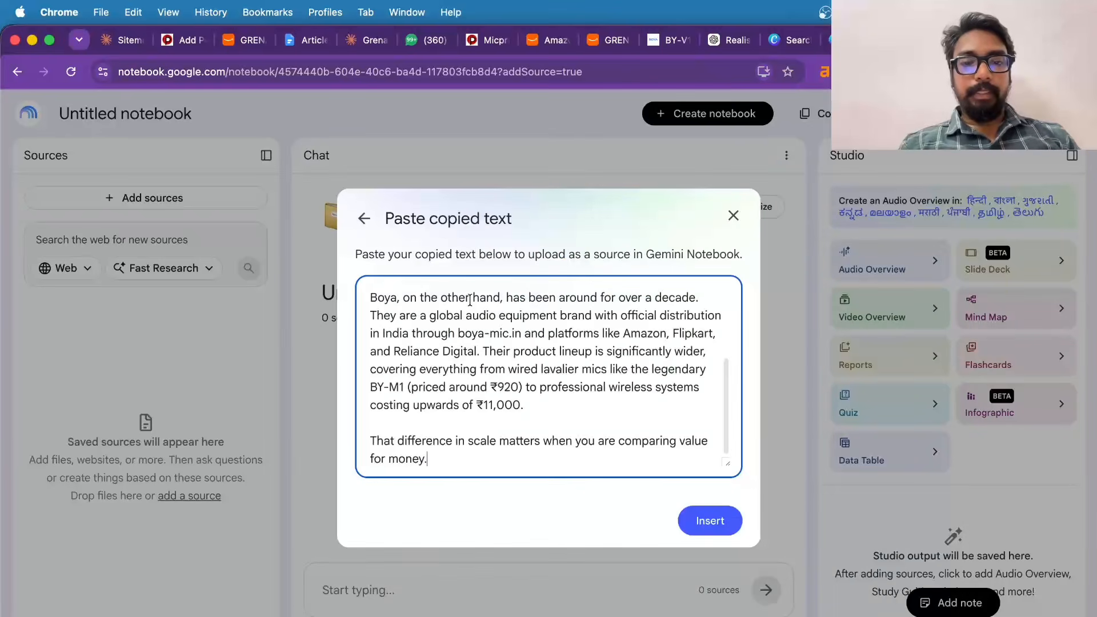
pyautogui.click(709, 521)
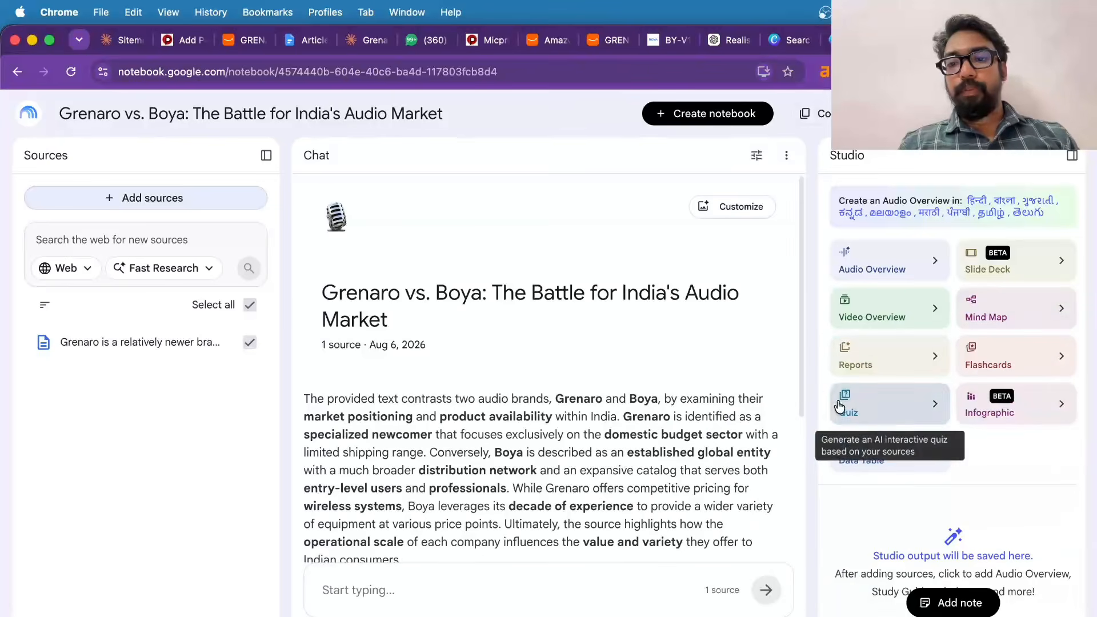
# - Generate an English landscape infographic from the source, with the auto-selected visual style and standard level of detail
pyautogui.click(988, 408)
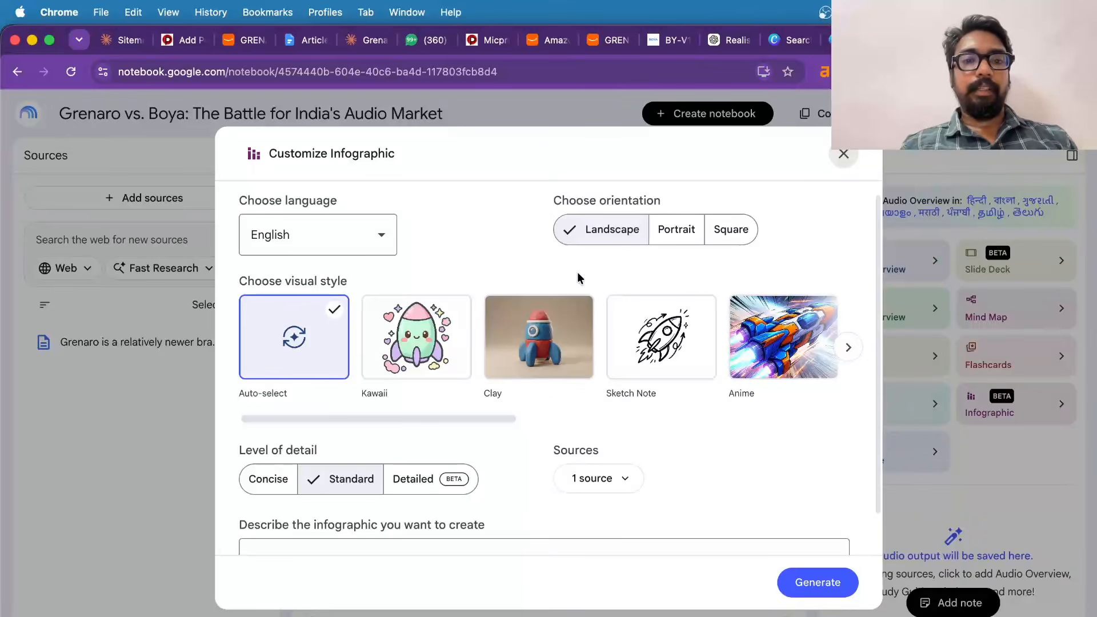
pyautogui.scroll(-2, 552, 291)
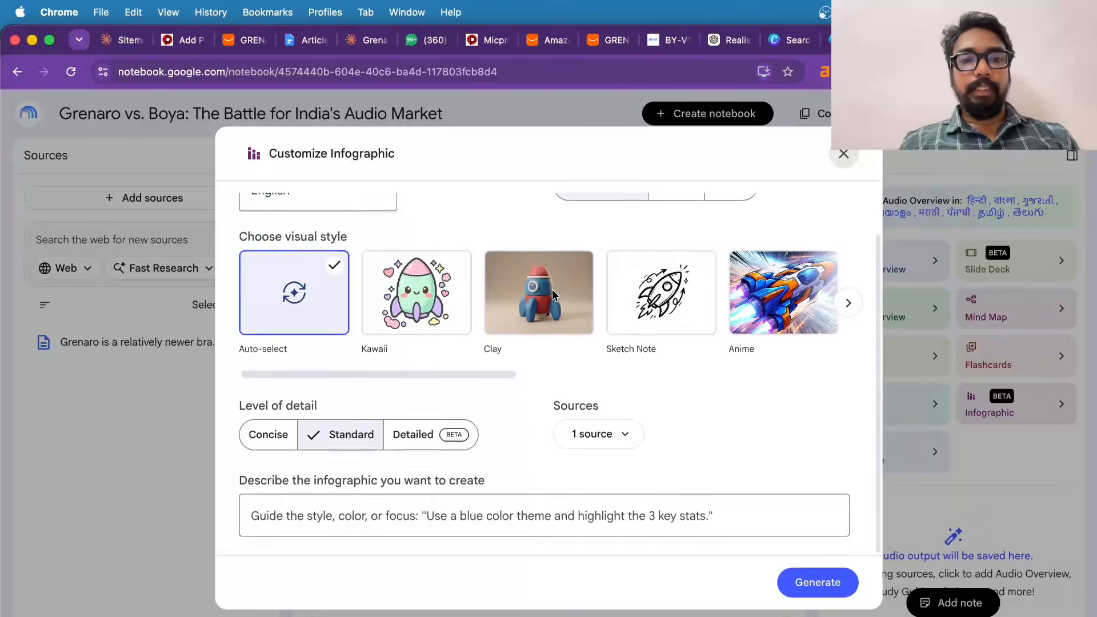
pyautogui.scroll(2, 552, 293)
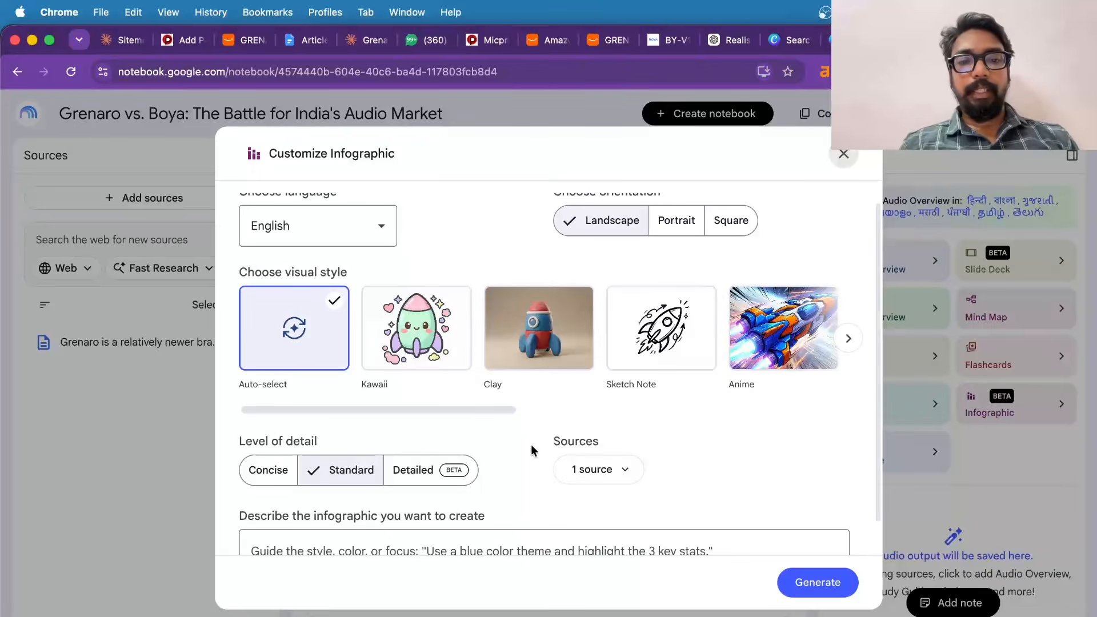
pyautogui.scroll(-1, 601, 419)
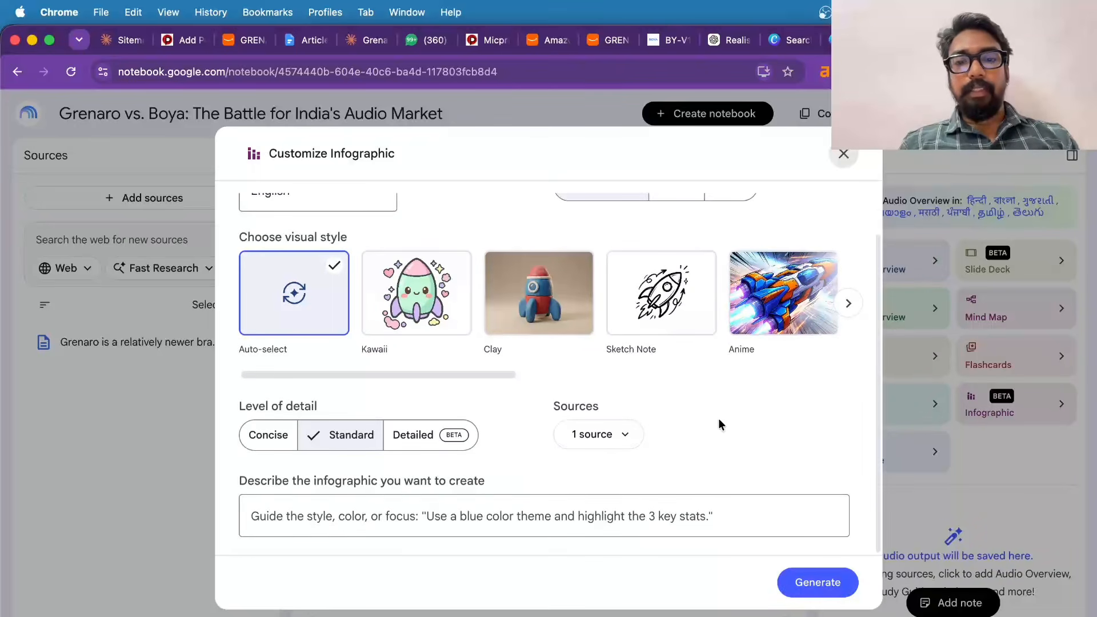
pyautogui.click(818, 581)
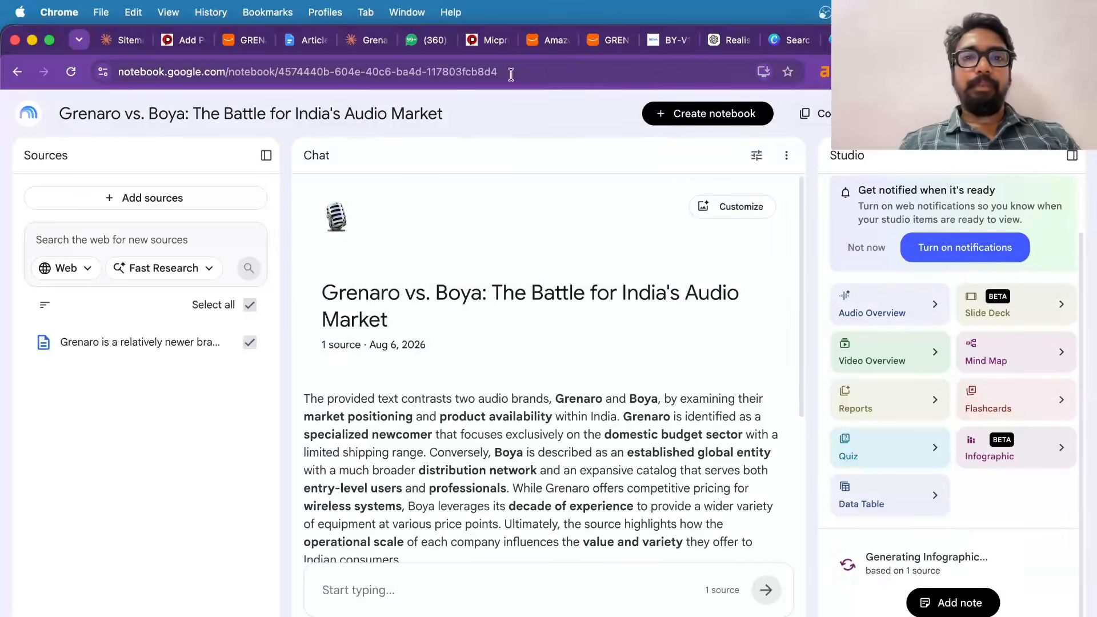
# - Close the browser tabs no longer needed: the Micprice home page, the Amazon pages, and the article document
pyautogui.click(480, 38)
pyautogui.click(440, 71)
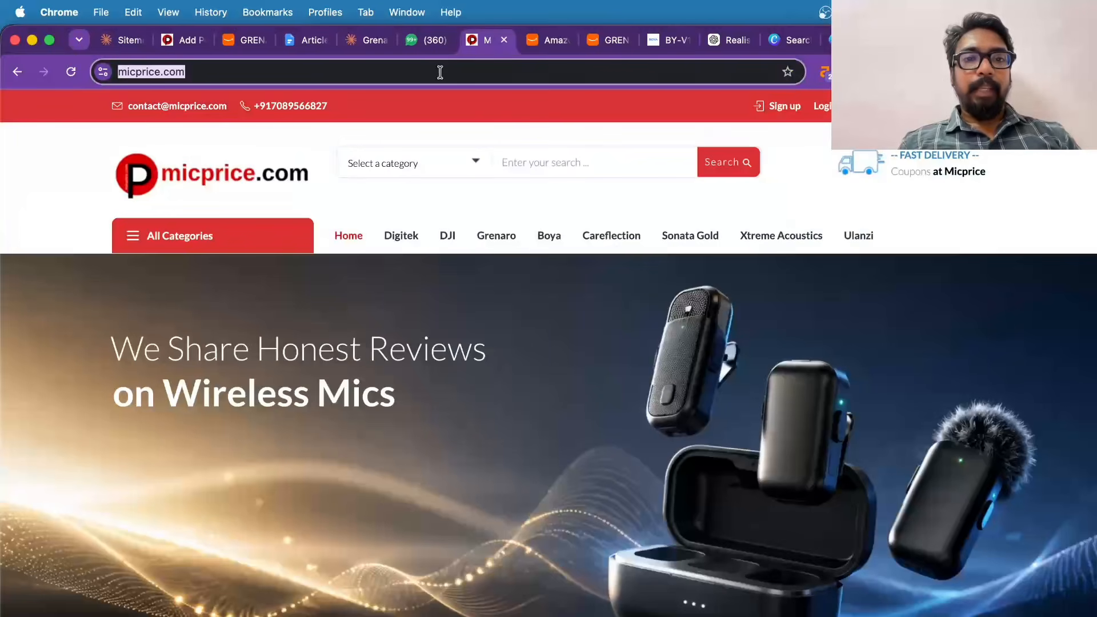
pyautogui.click(508, 41)
pyautogui.click(508, 41)
pyautogui.click(508, 40)
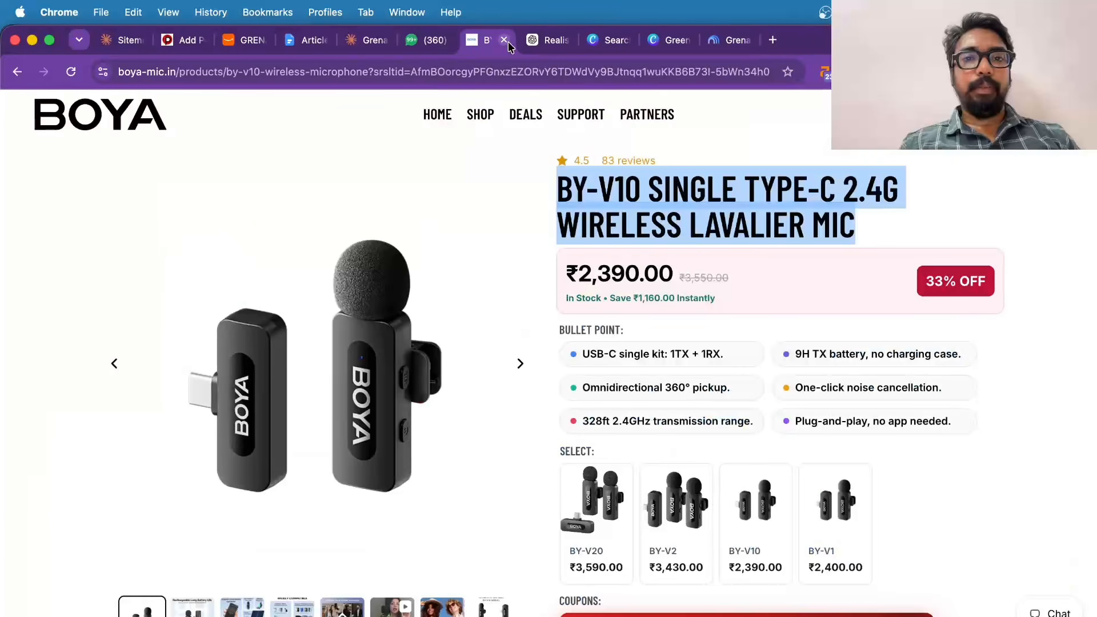
pyautogui.click(251, 40)
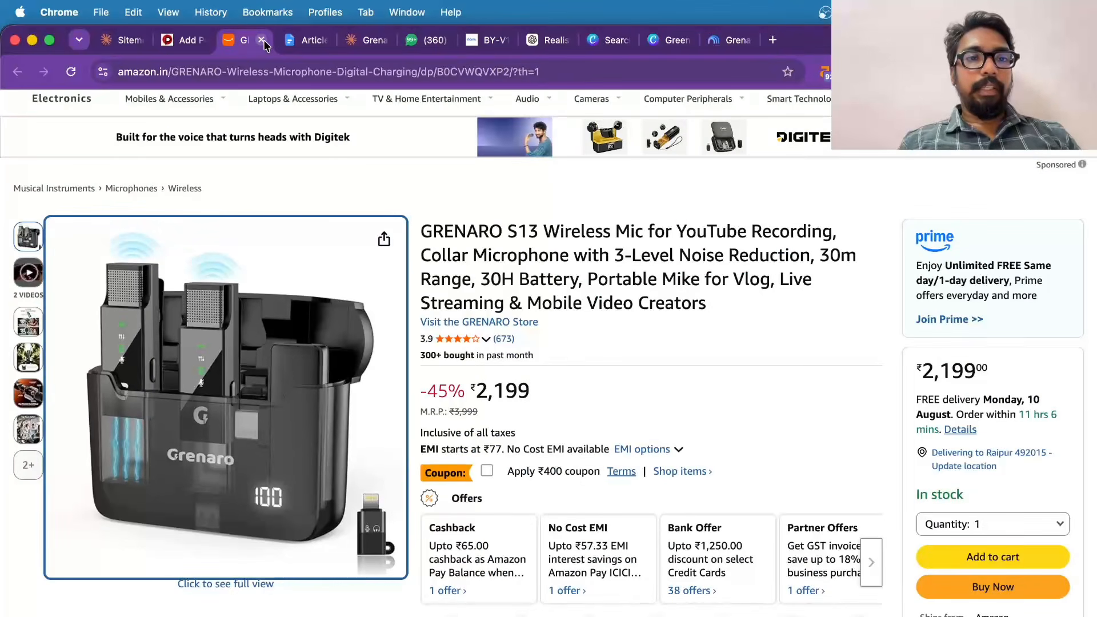
pyautogui.click(264, 41)
pyautogui.click(262, 40)
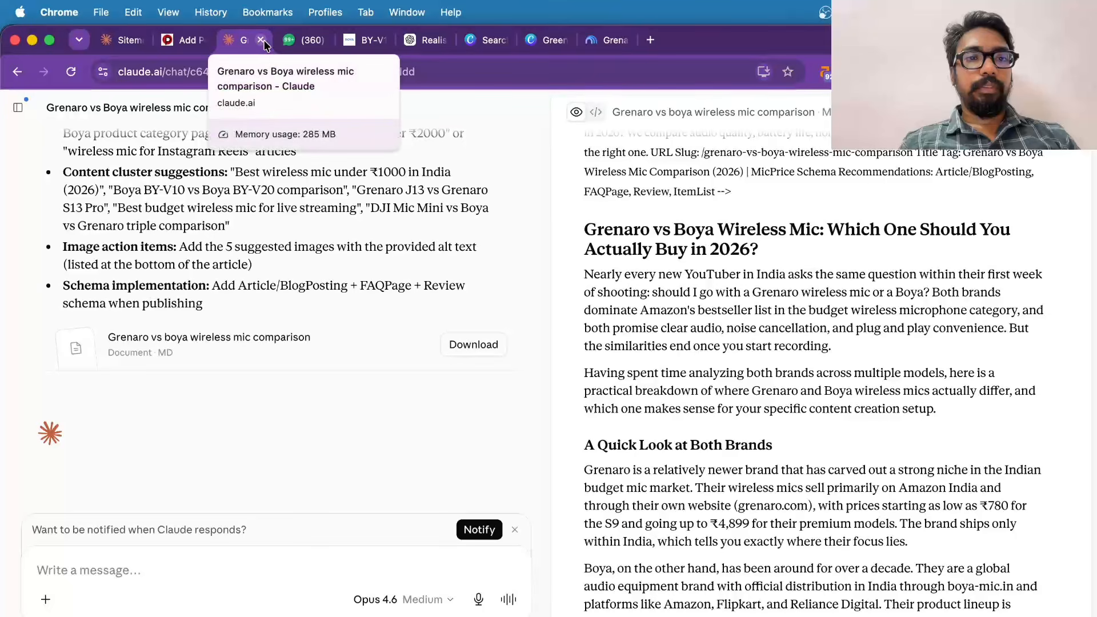
# - Return to the WordPress post and look over the article from the introduction down to the inserted images
pyautogui.click(175, 36)
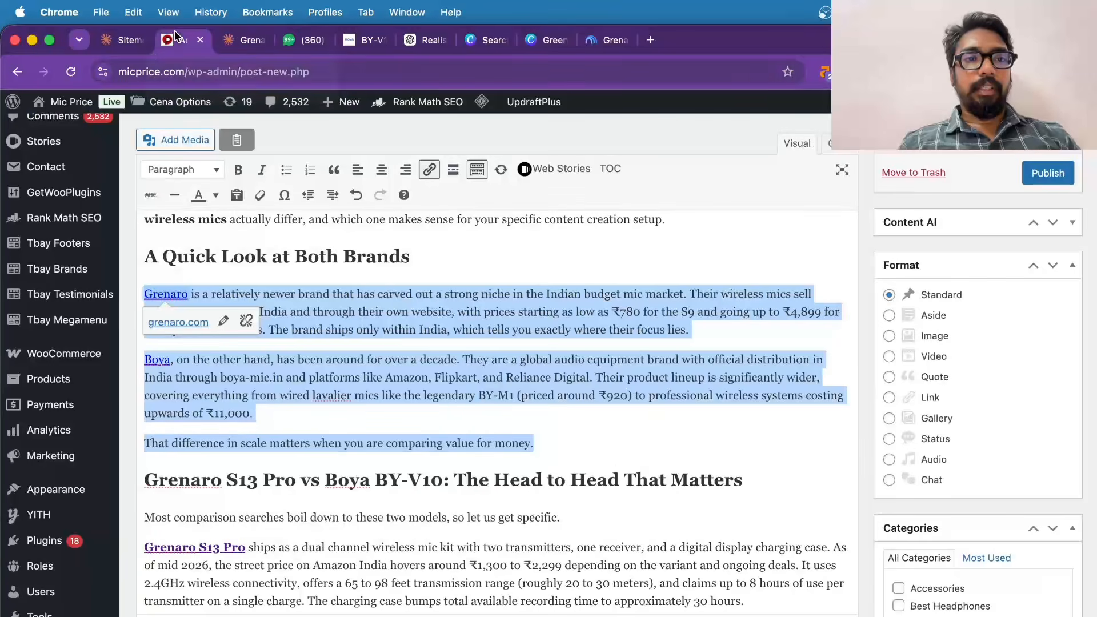
pyautogui.click(385, 361)
pyautogui.scroll(-2, 385, 362)
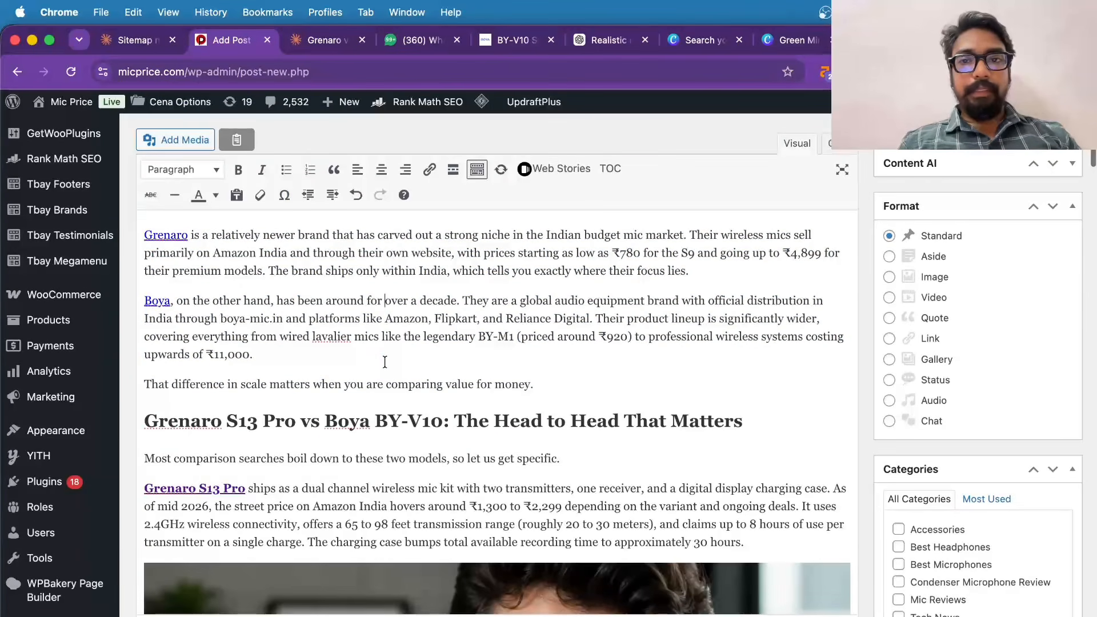
pyautogui.scroll(-1, 385, 362)
pyautogui.scroll(10, 385, 362)
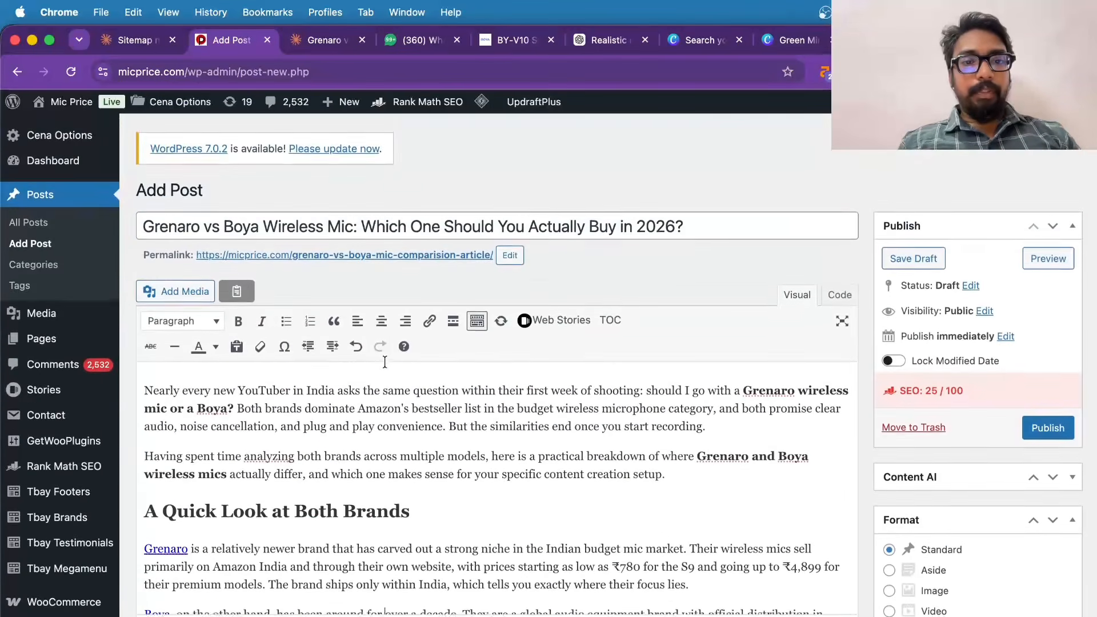
pyautogui.scroll(-3, 385, 361)
pyautogui.scroll(-20, 385, 362)
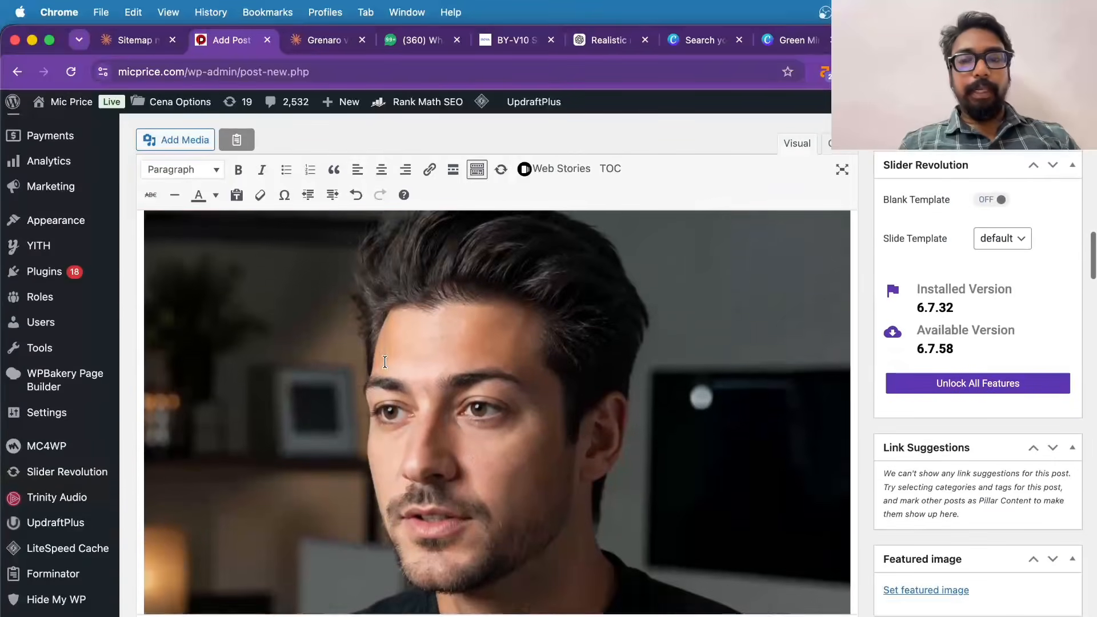
# - Switch to the ChatGPT conversation, close the image view, and attach a copy of the Boya product picture to a new prompt
pyautogui.click(602, 41)
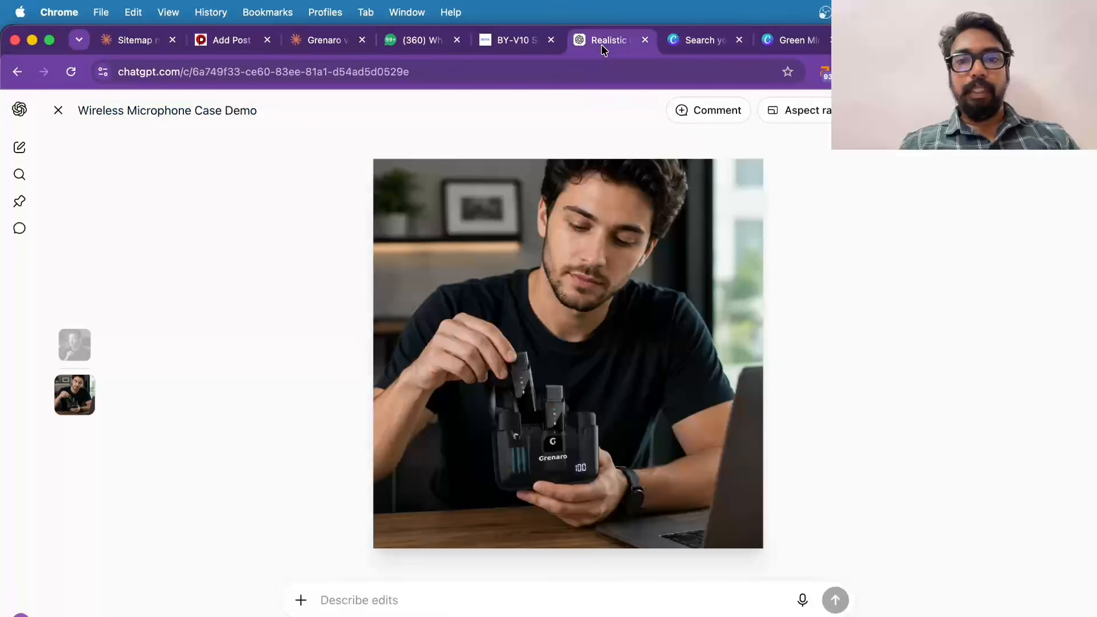
pyautogui.click(57, 111)
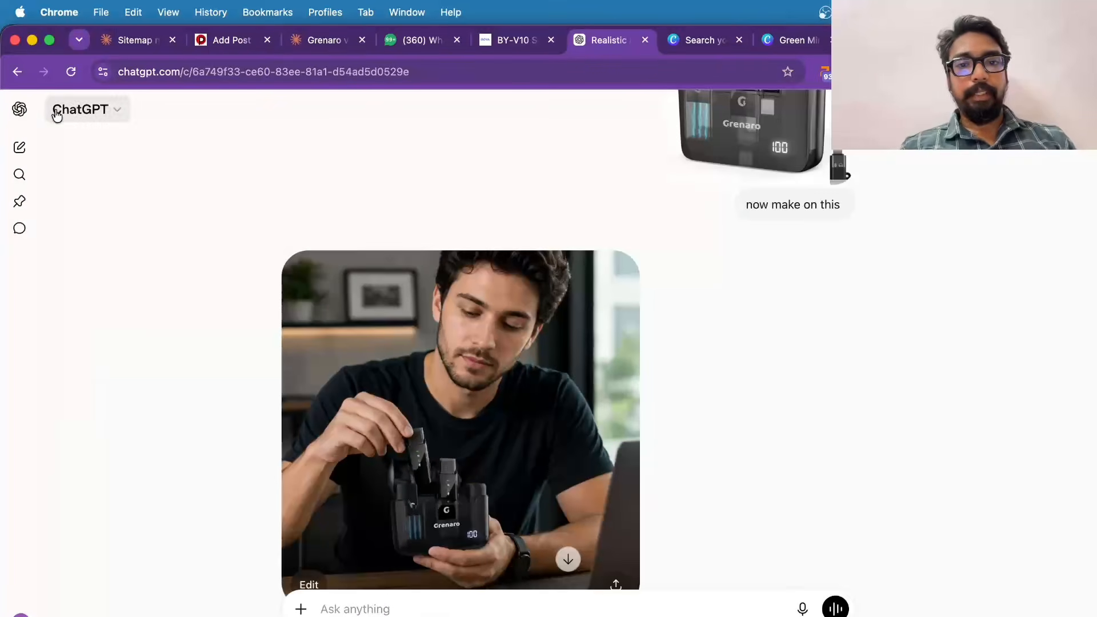
pyautogui.scroll(10, 595, 212)
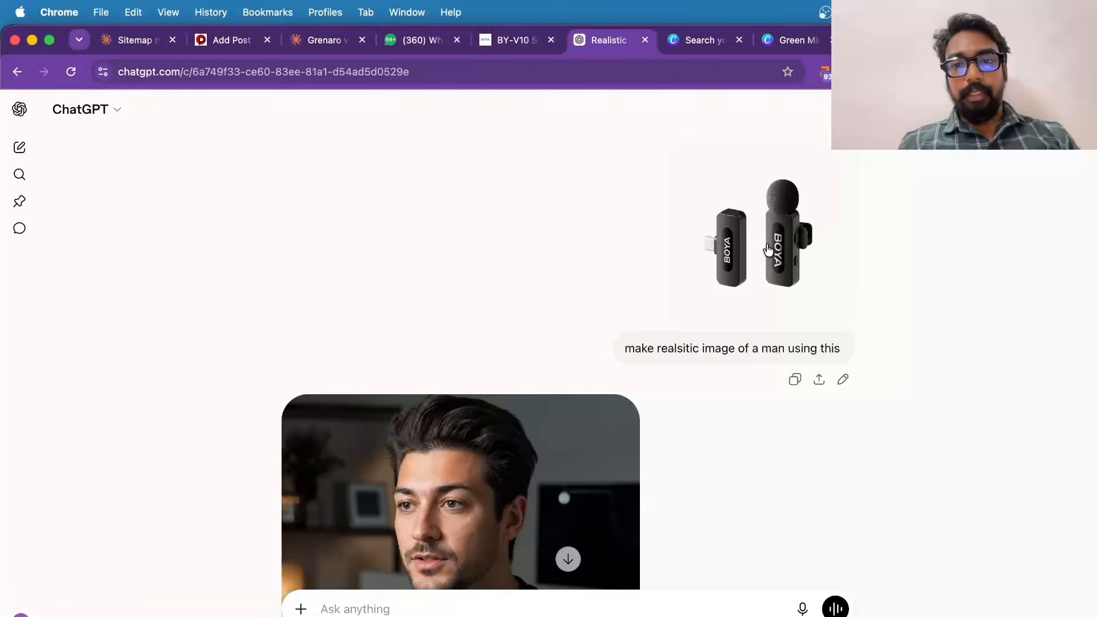
pyautogui.rightClick(769, 248)
pyautogui.click(805, 303)
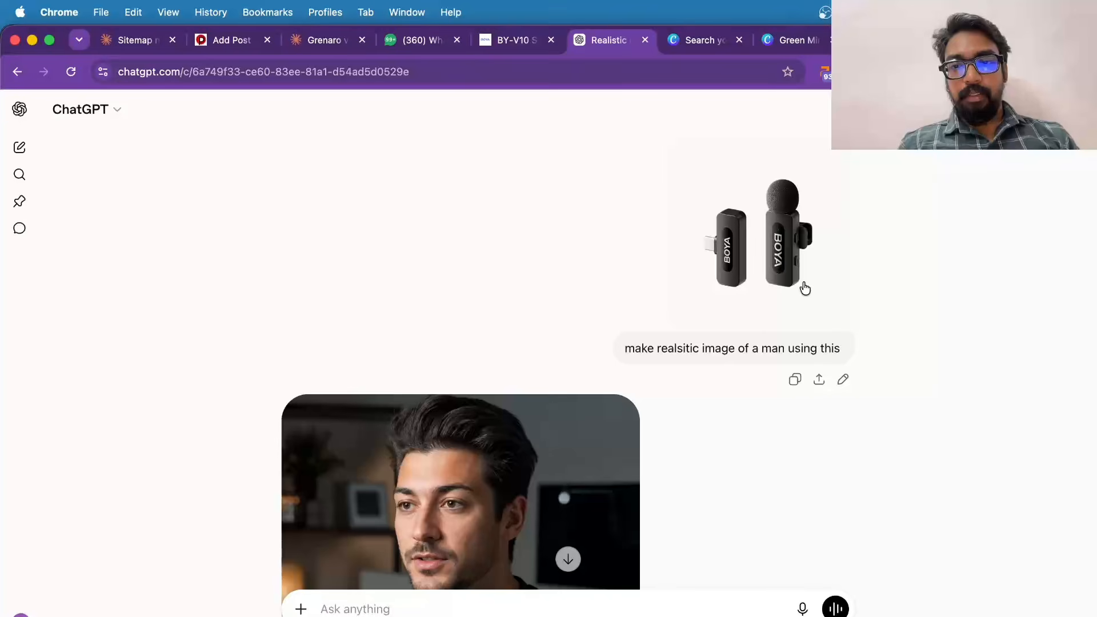
pyautogui.rightClick(805, 288)
pyautogui.click(825, 325)
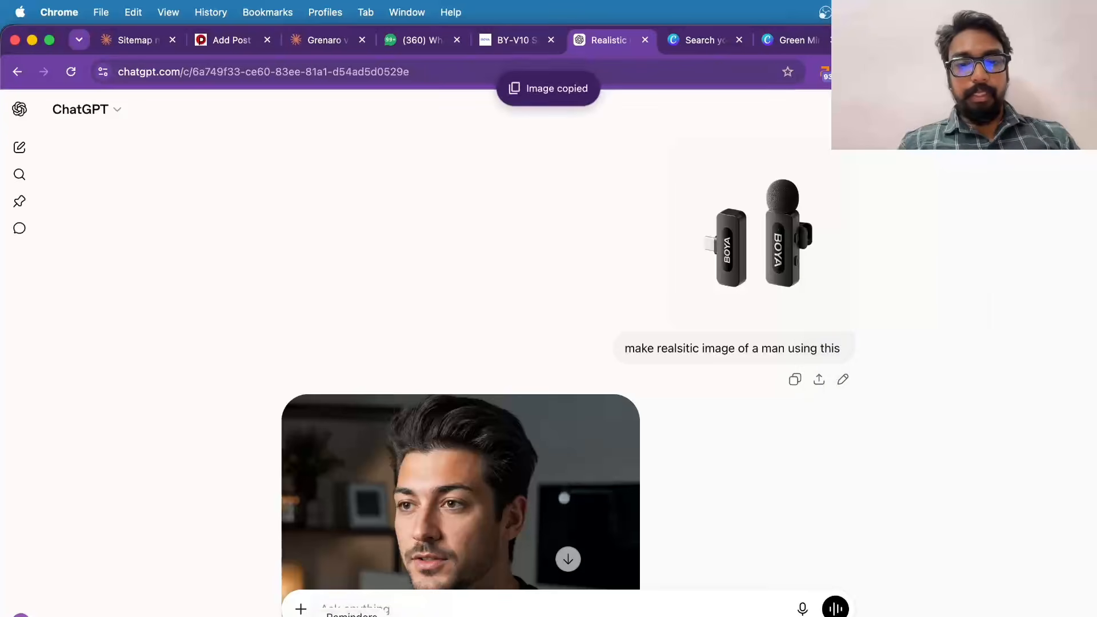
pyautogui.press('super+v')
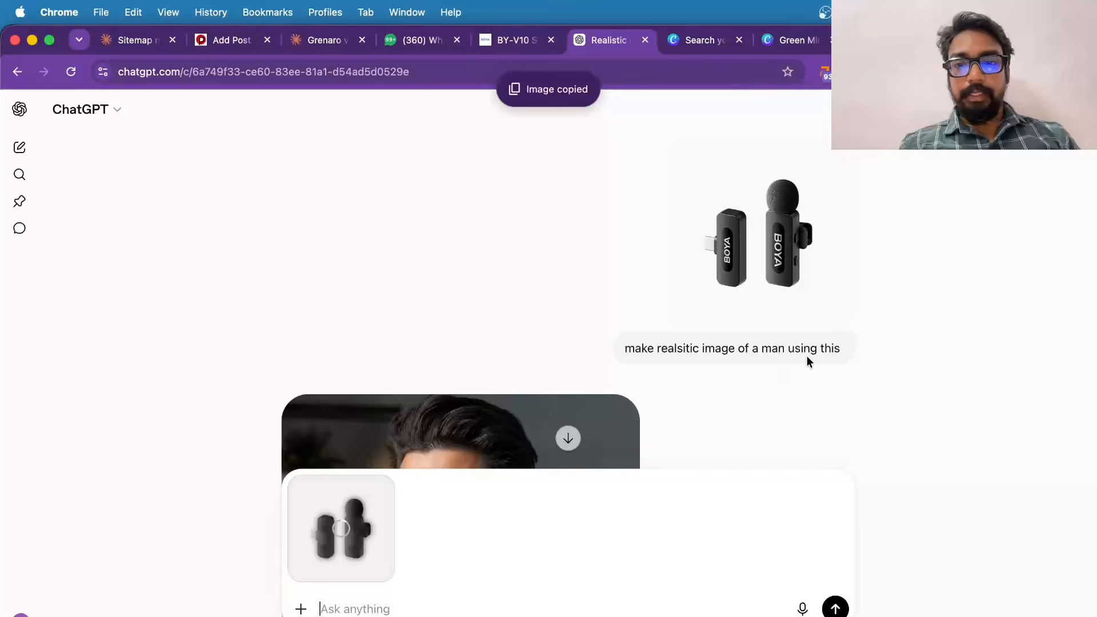
# - Attach the Grenaro case picture from the chat as well and send "make realistic image of a man who is thinking, which one to buy"
pyautogui.scroll(-10, 807, 355)
pyautogui.scroll(4, 806, 356)
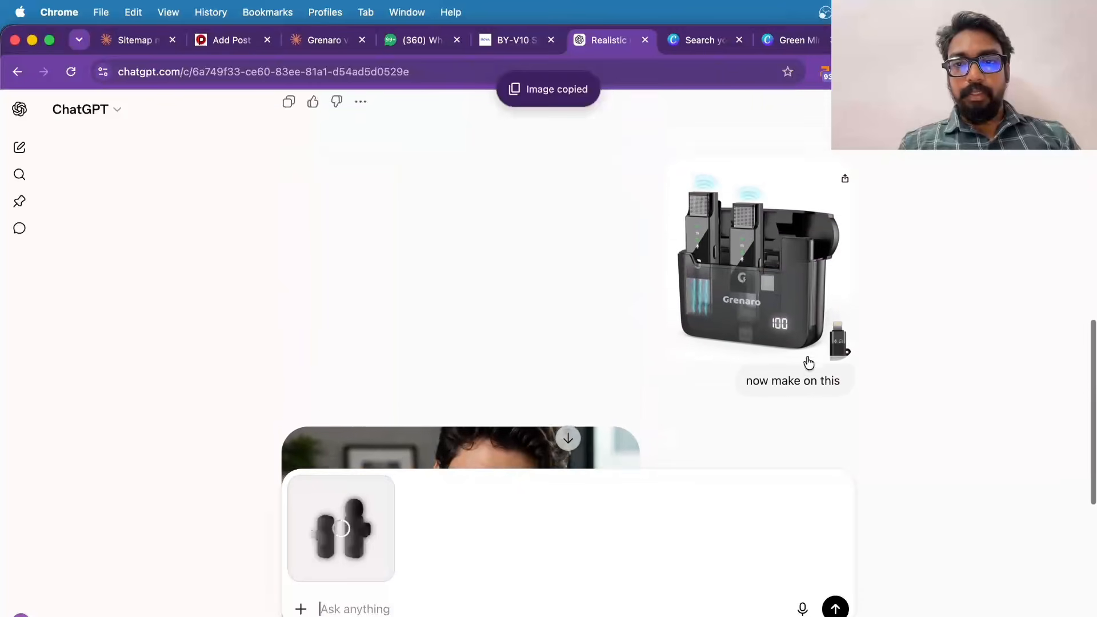
pyautogui.rightClick(776, 267)
pyautogui.click(797, 307)
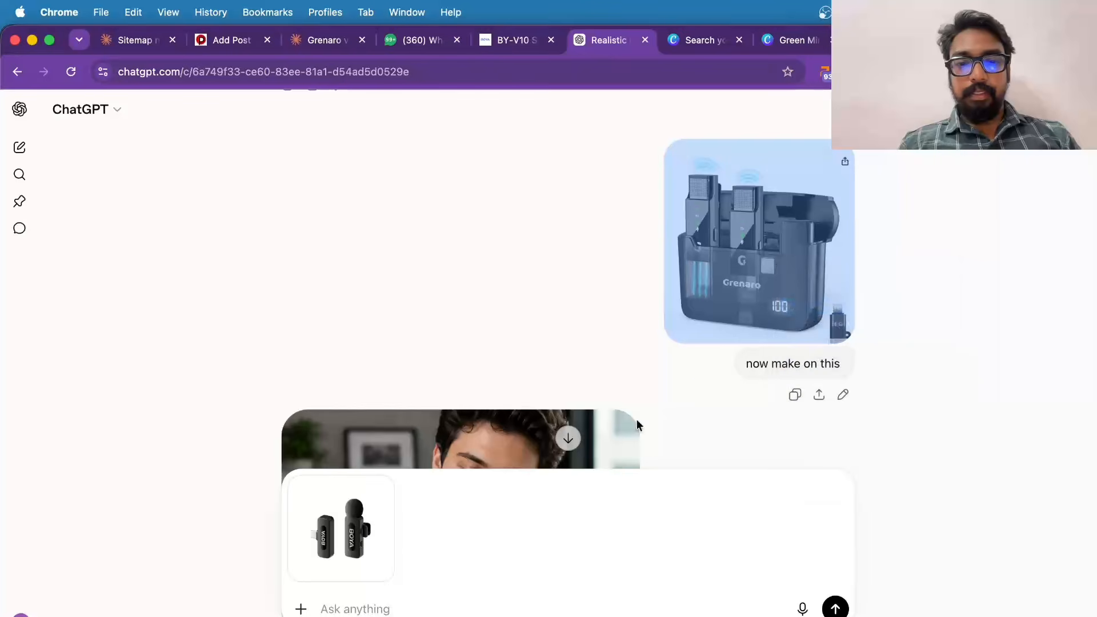
pyautogui.click(459, 581)
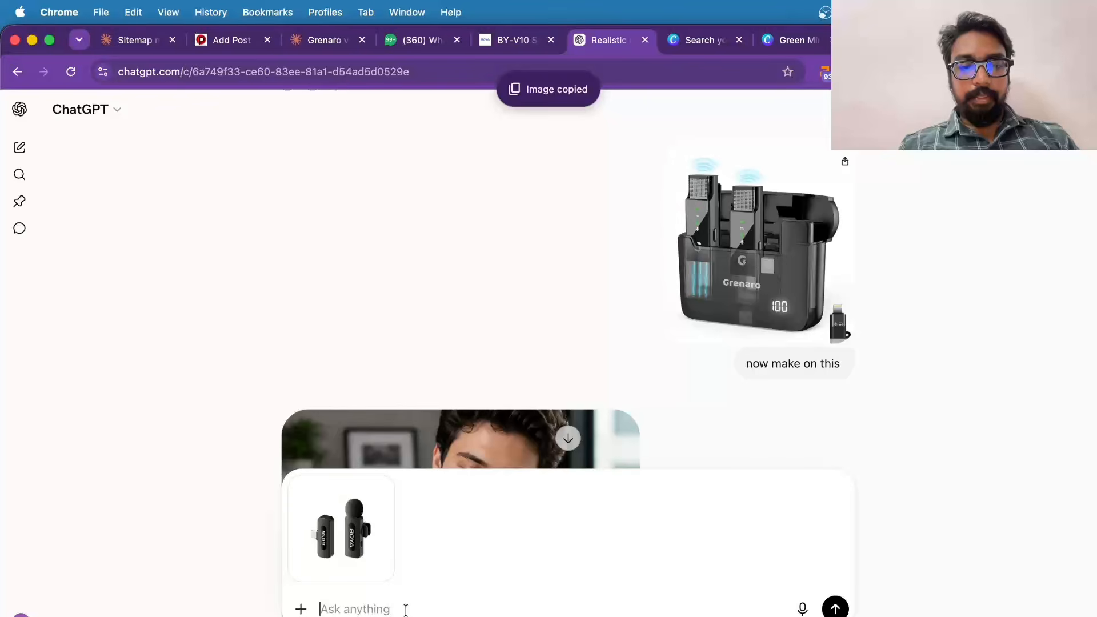
pyautogui.press('super+v')
pyautogui.write('make real')
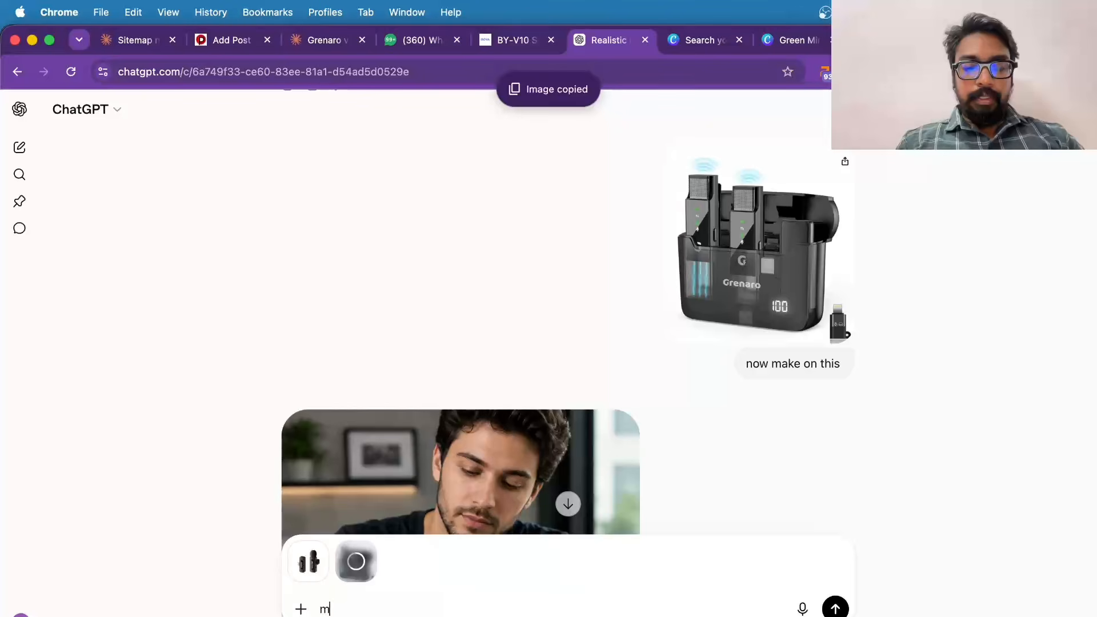
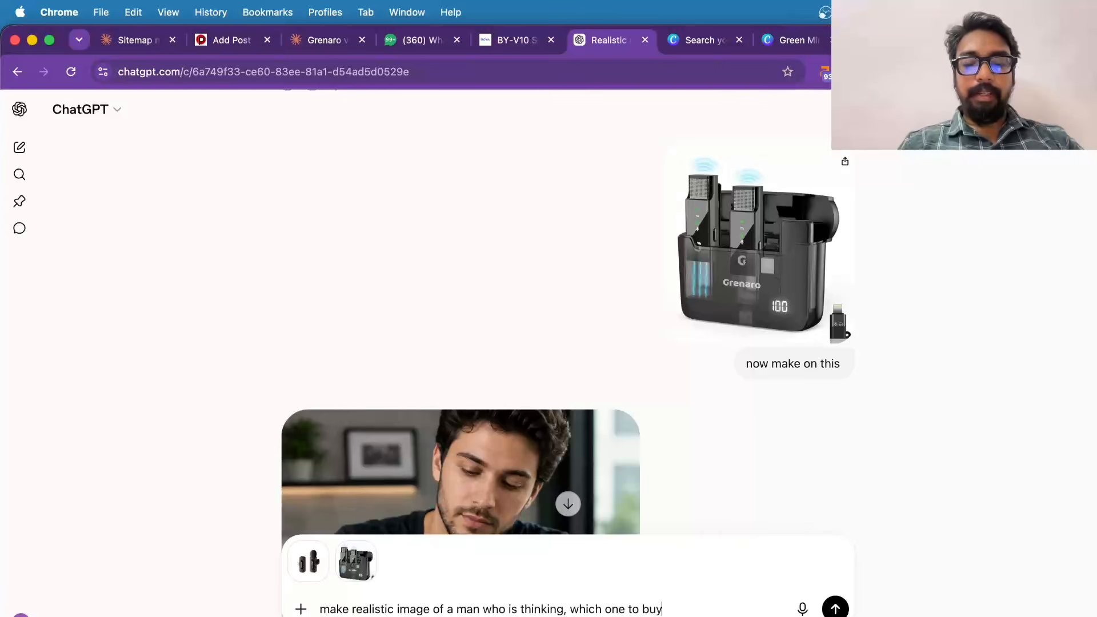
pyautogui.press('Return')
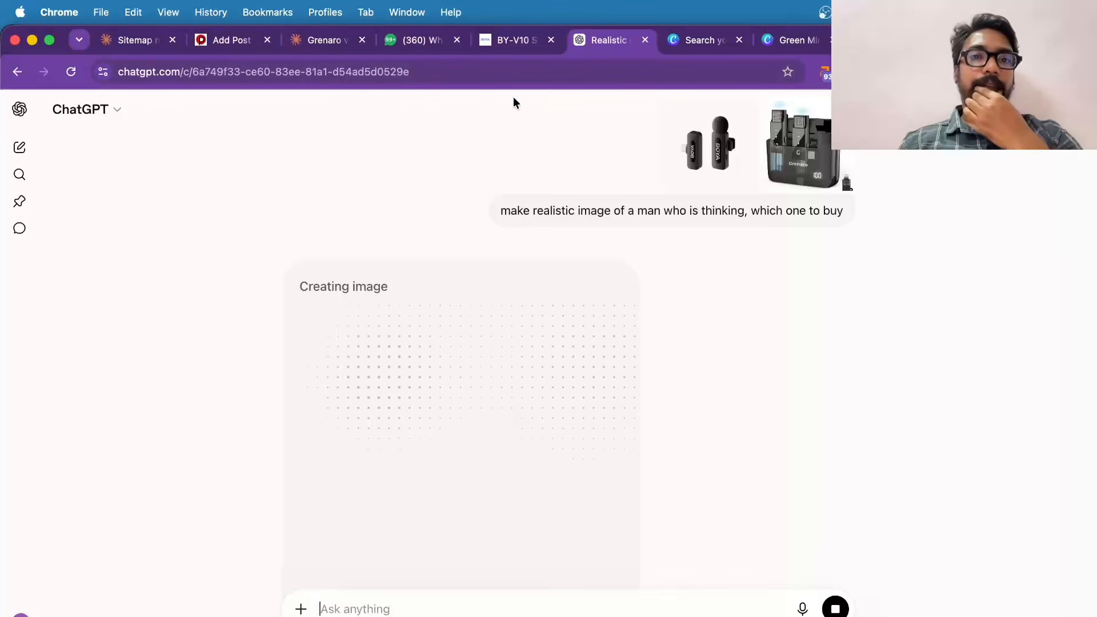
# - Look over the opening sections of the WordPress post and check the infographic's progress in the notebook
pyautogui.click(223, 41)
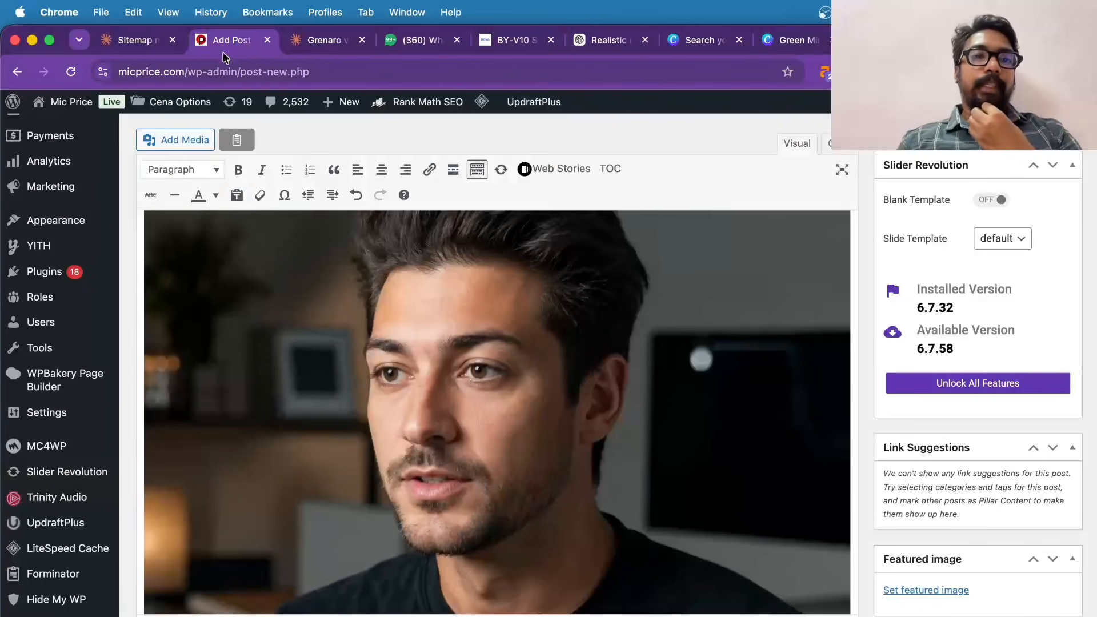
pyautogui.scroll(20, 515, 359)
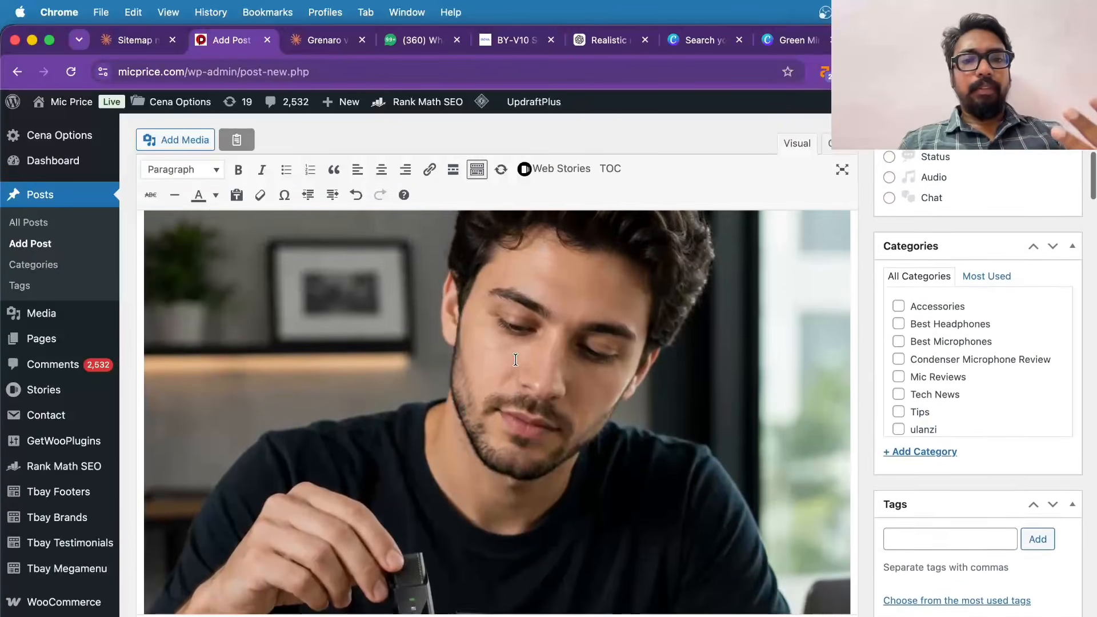
pyautogui.scroll(-5, 515, 359)
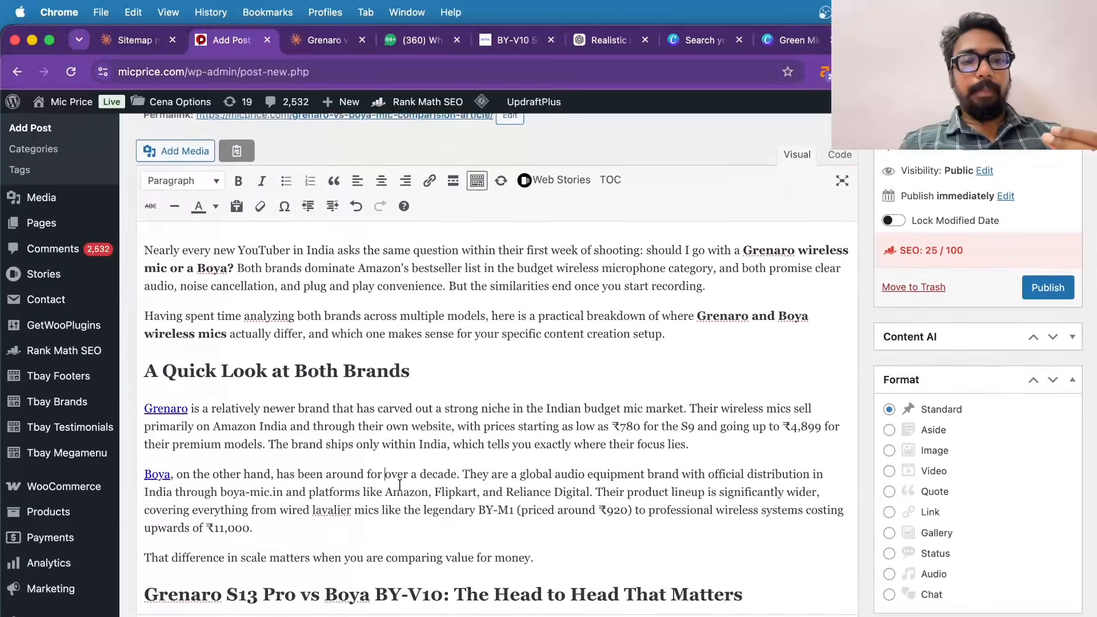
pyautogui.click(980, 40)
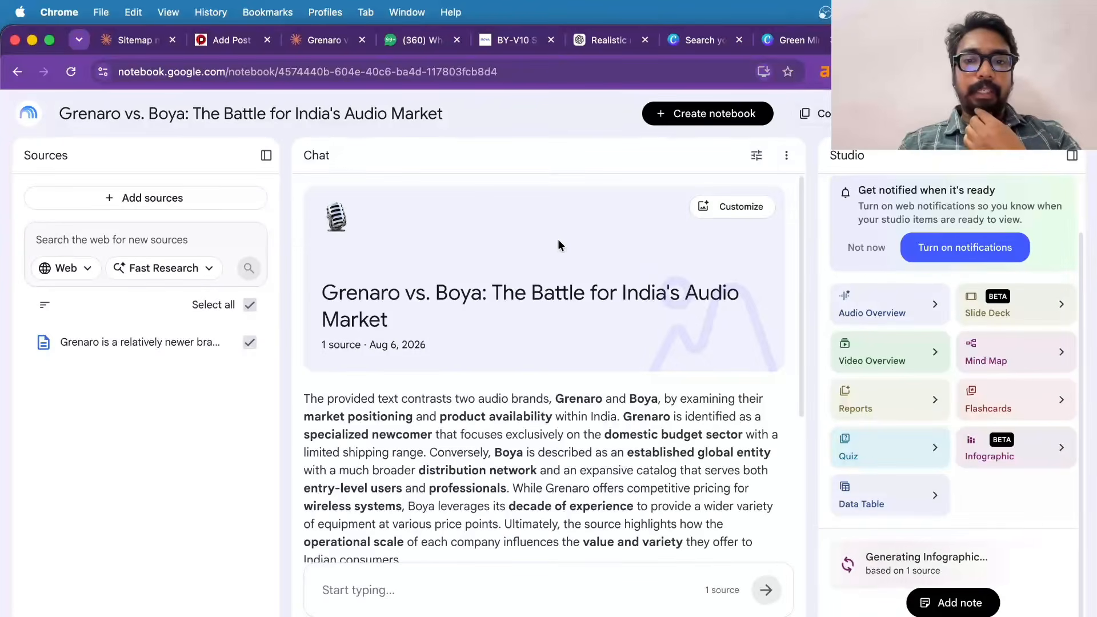
# - Return to the WordPress post and review the article from the inserted images through the Build Quality and Design section
pyautogui.click(228, 40)
pyautogui.scroll(-5, 405, 342)
pyautogui.scroll(-15, 405, 341)
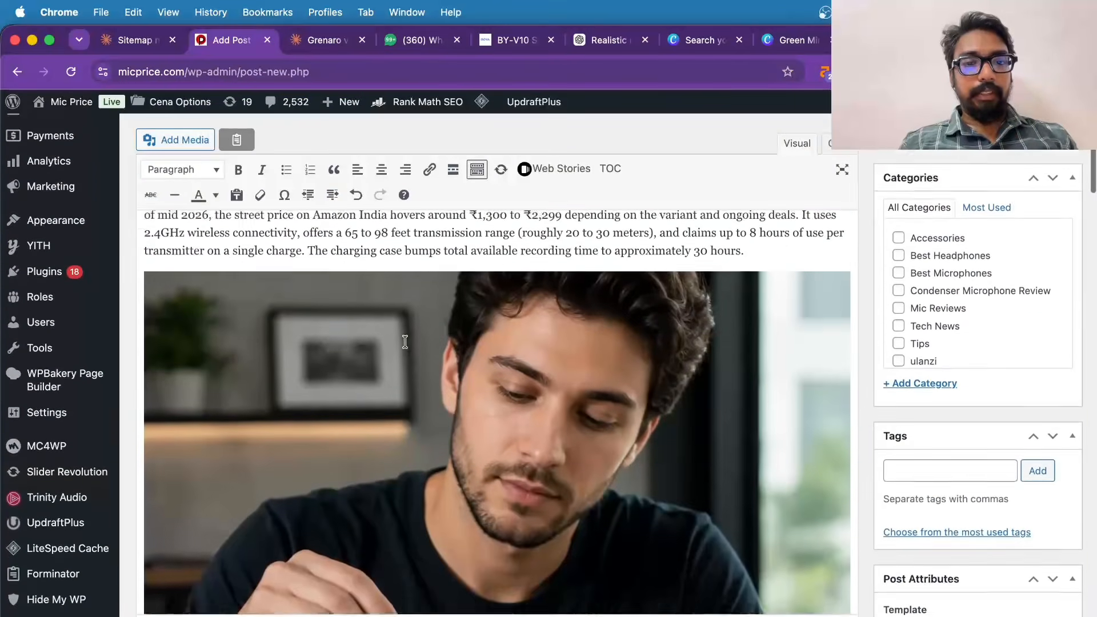
pyautogui.scroll(-15, 404, 341)
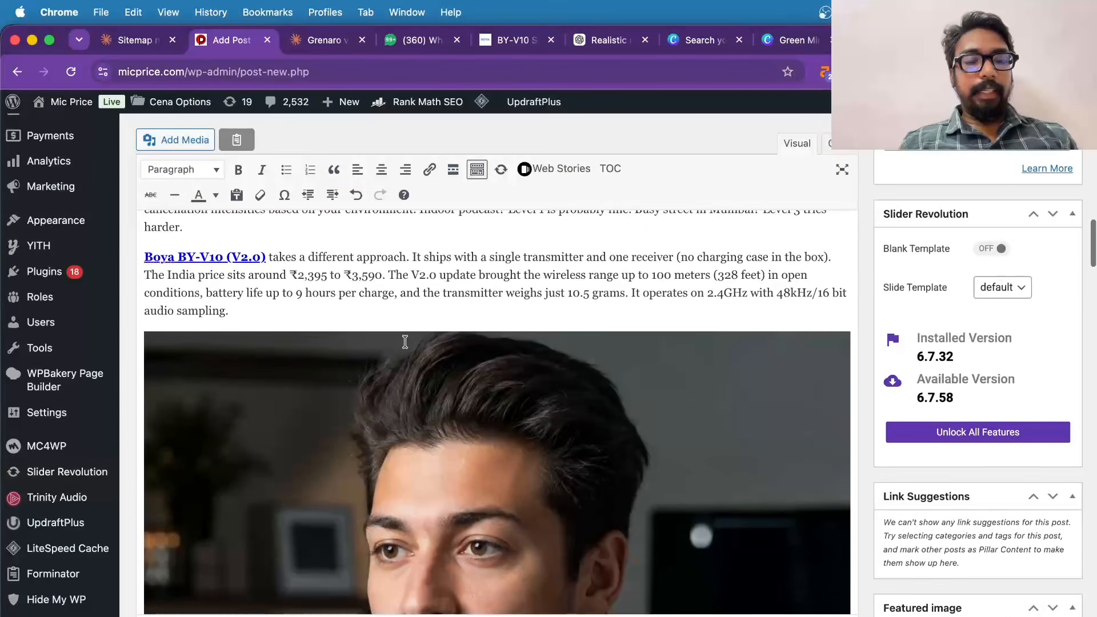
pyautogui.scroll(-5, 405, 342)
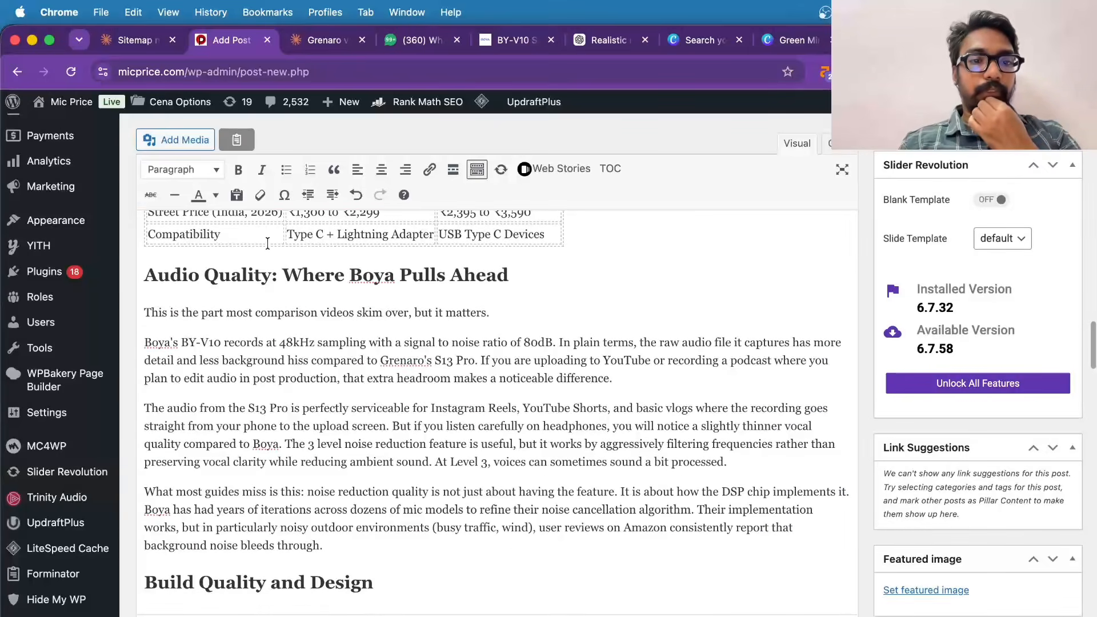
pyautogui.scroll(-1, 335, 329)
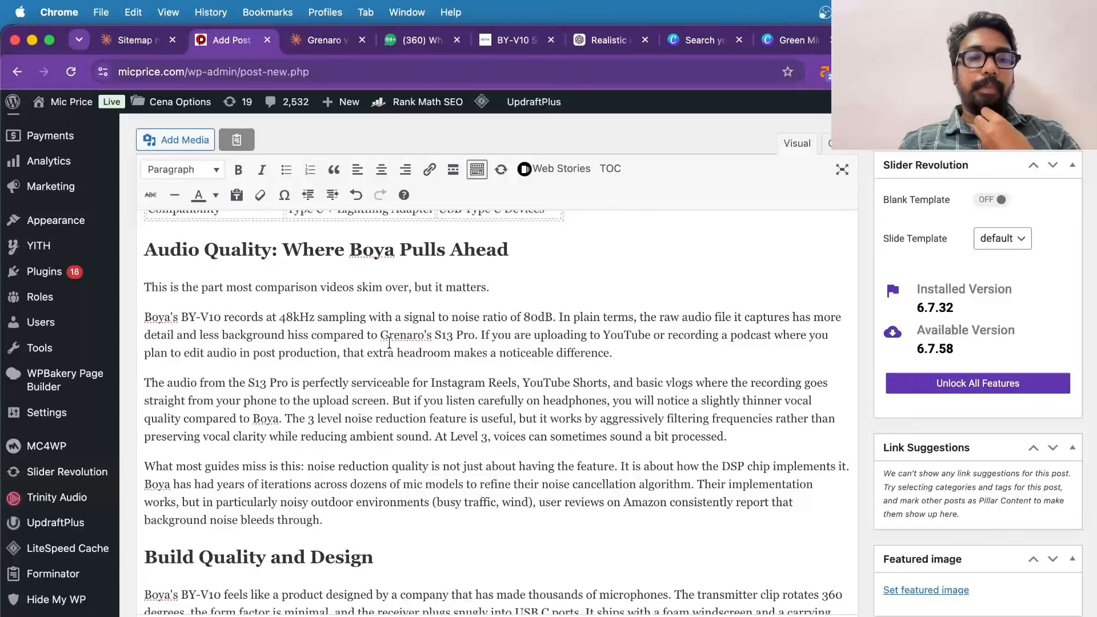
pyautogui.scroll(-1, 331, 373)
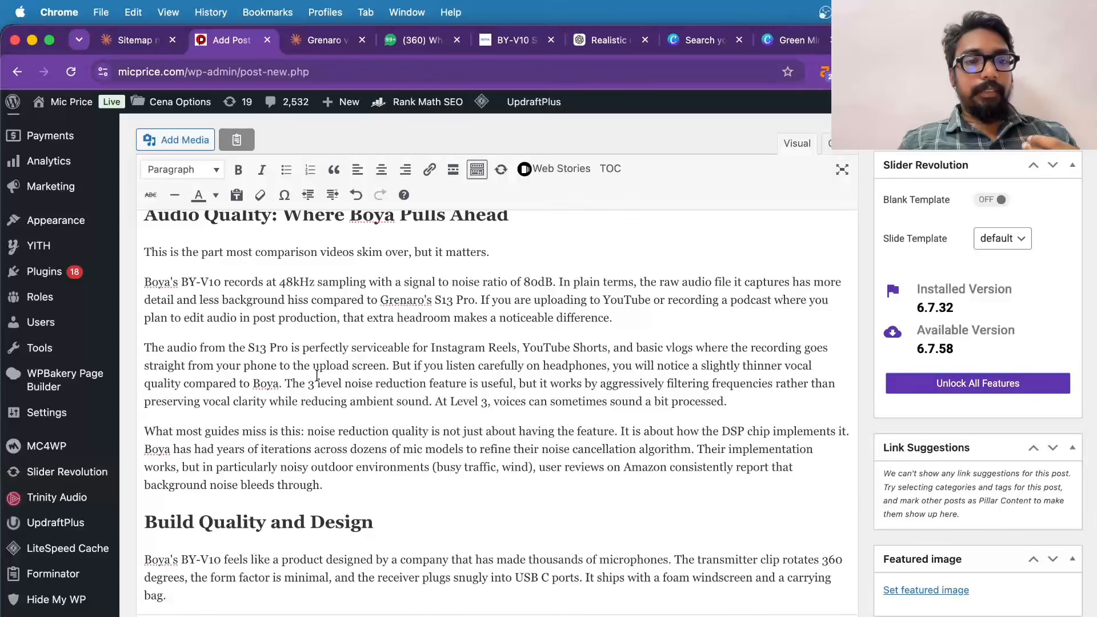
pyautogui.scroll(2, 317, 376)
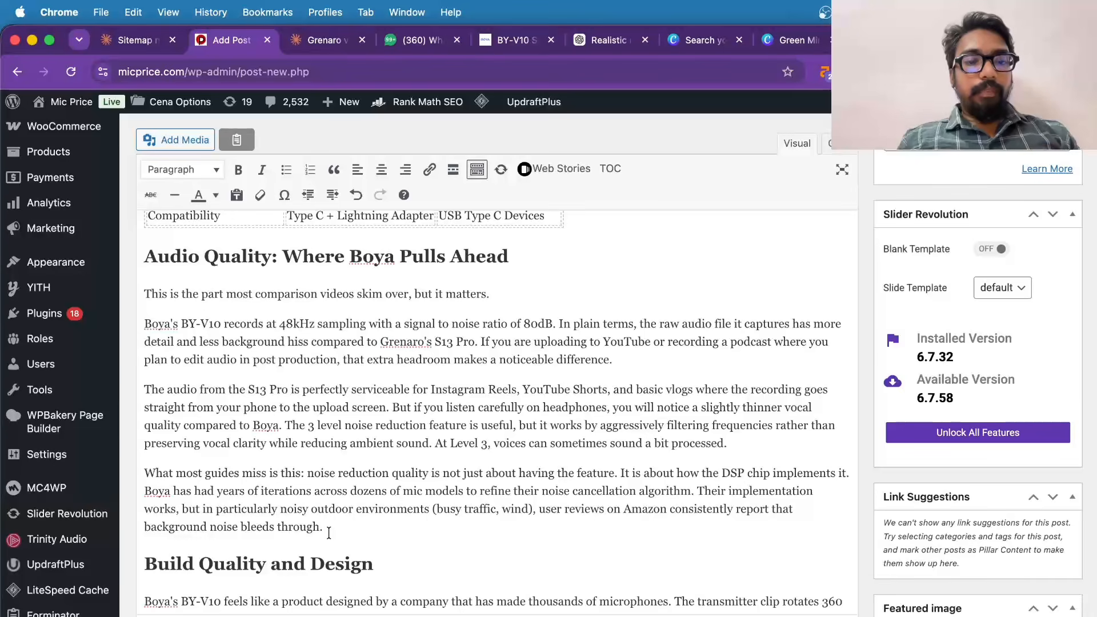
pyautogui.scroll(-10, 323, 526)
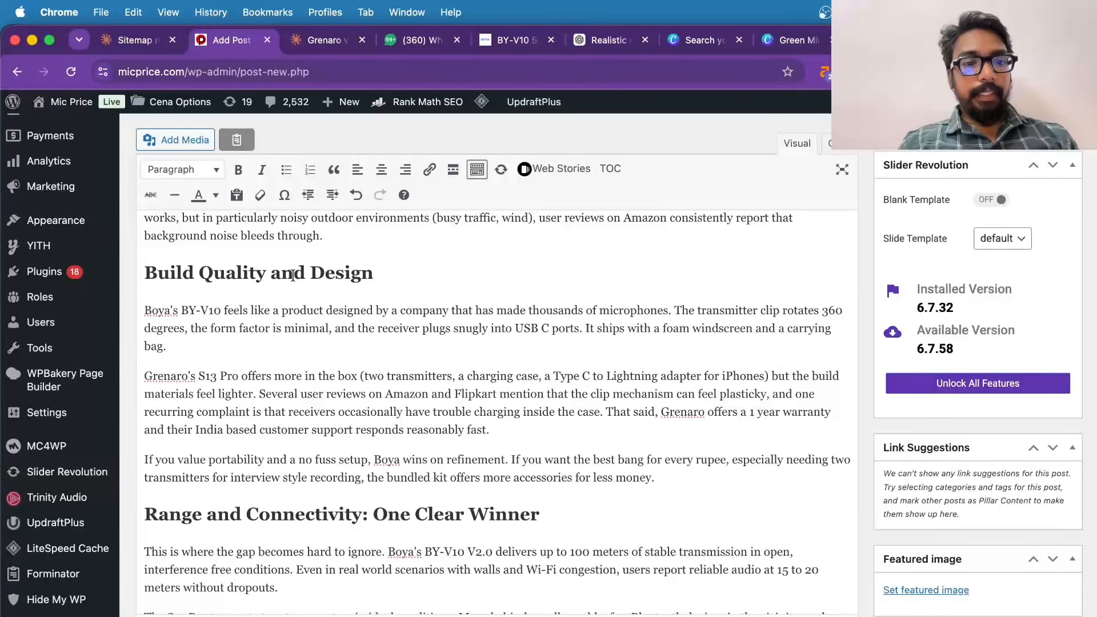
pyautogui.tripleClick(254, 321)
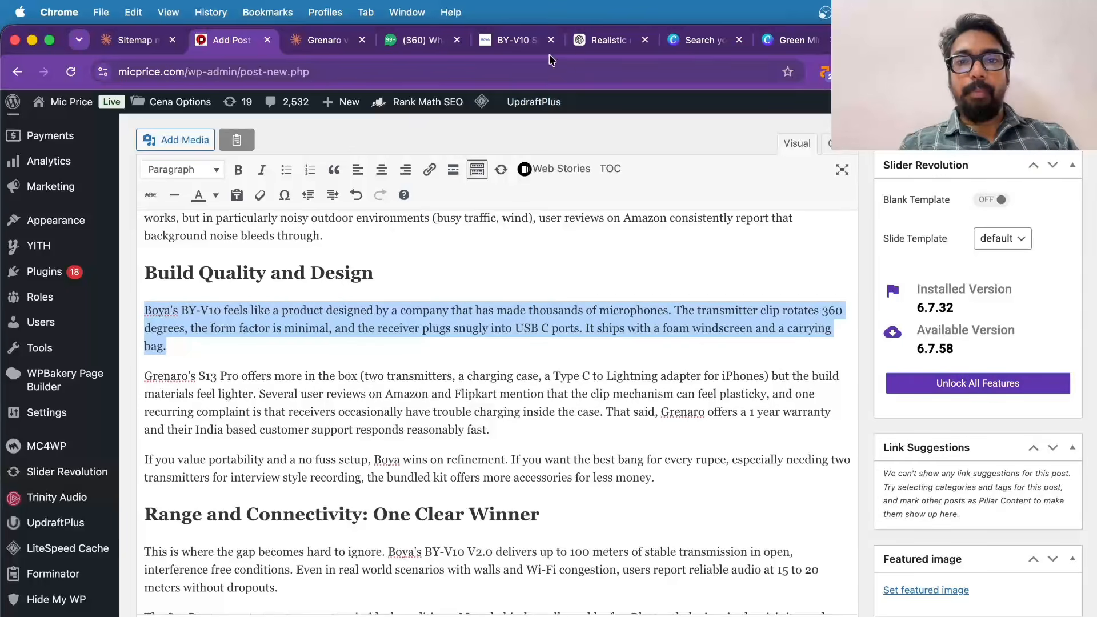
# - Check the generated image in ChatGPT and request a correction with the prompt "subject has 3 hands fix it"
pyautogui.click(605, 40)
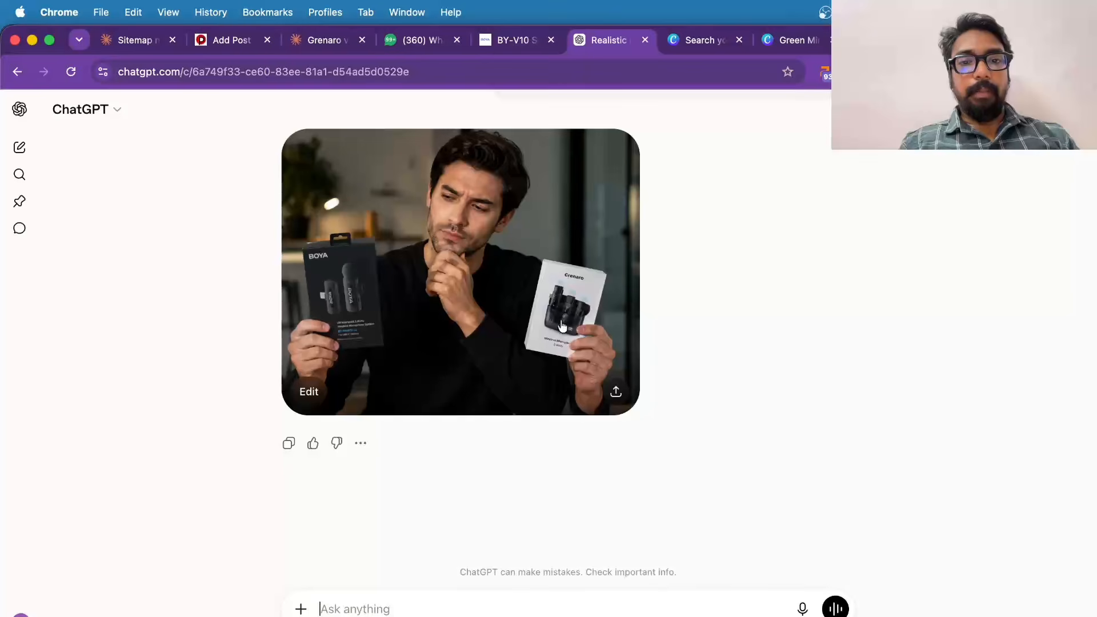
pyautogui.scroll(1, 477, 391)
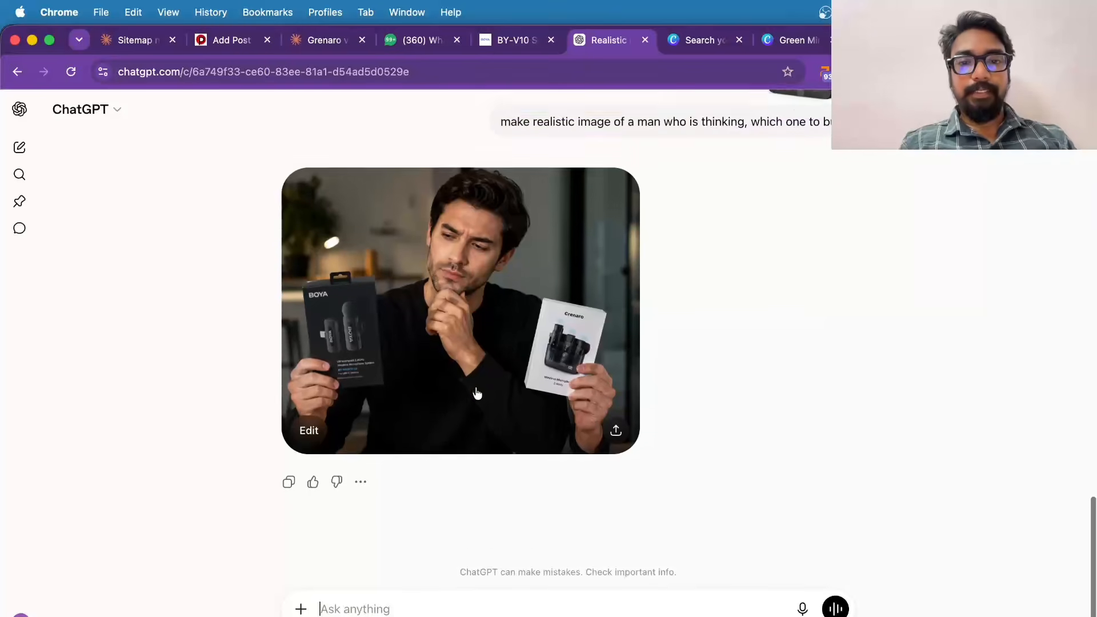
pyautogui.scroll(2, 477, 393)
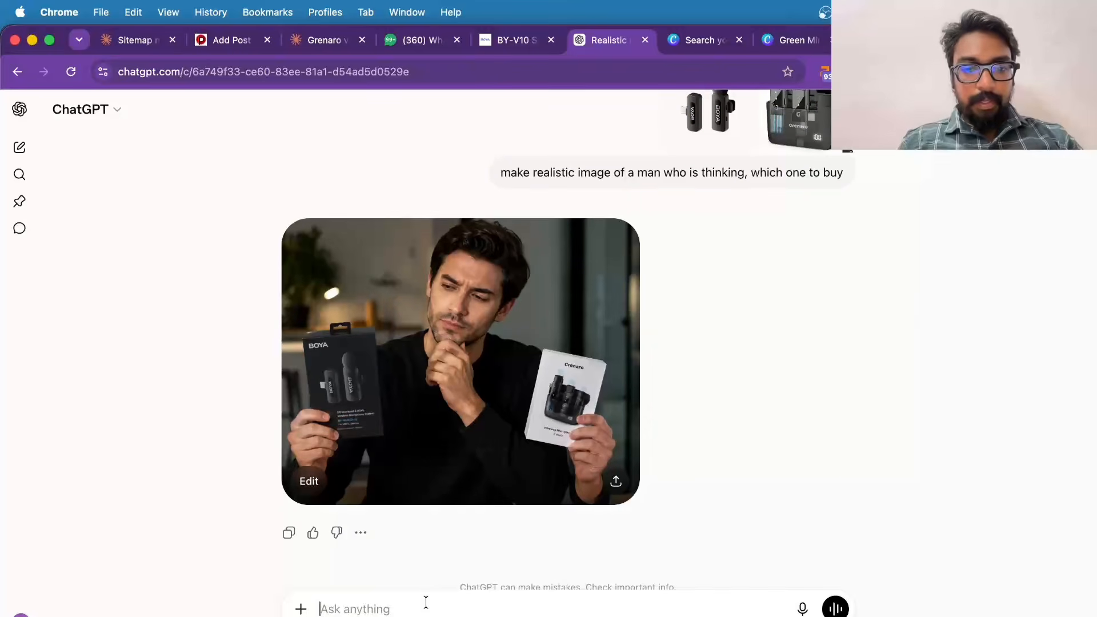
pyautogui.write('subsjec')
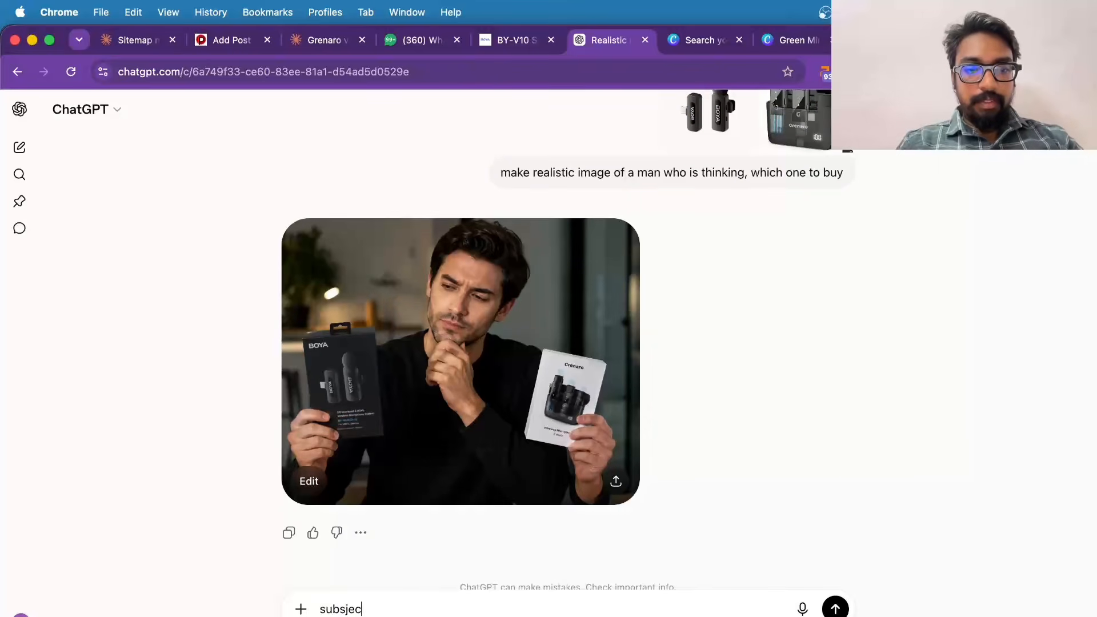
pyautogui.write('ject h')
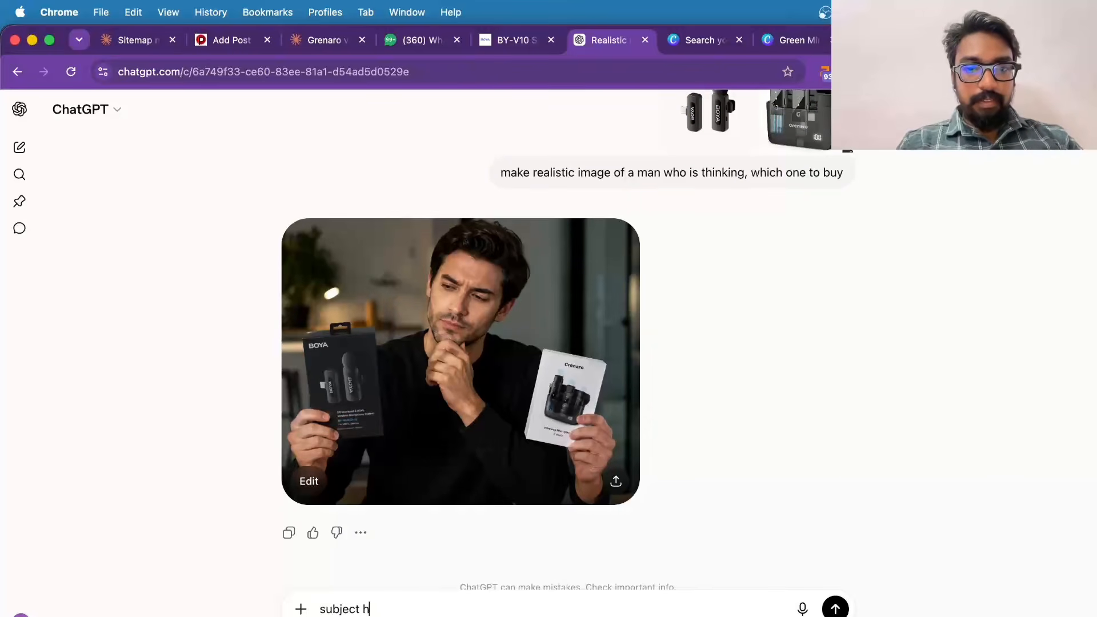
pyautogui.write('as 3 ha')
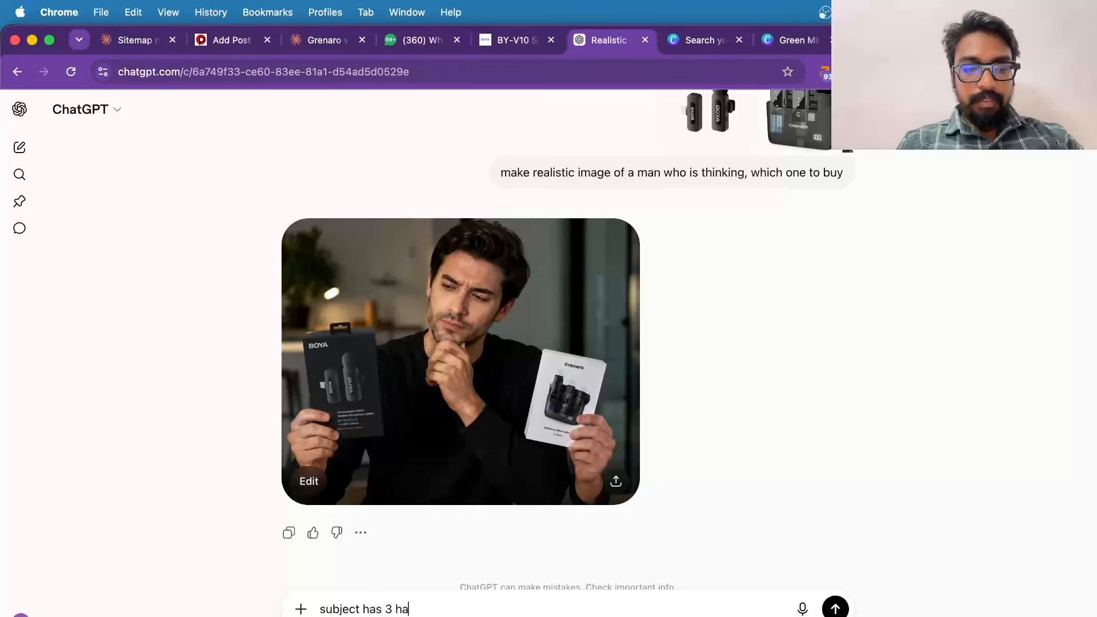
pyautogui.write('nds fix i')
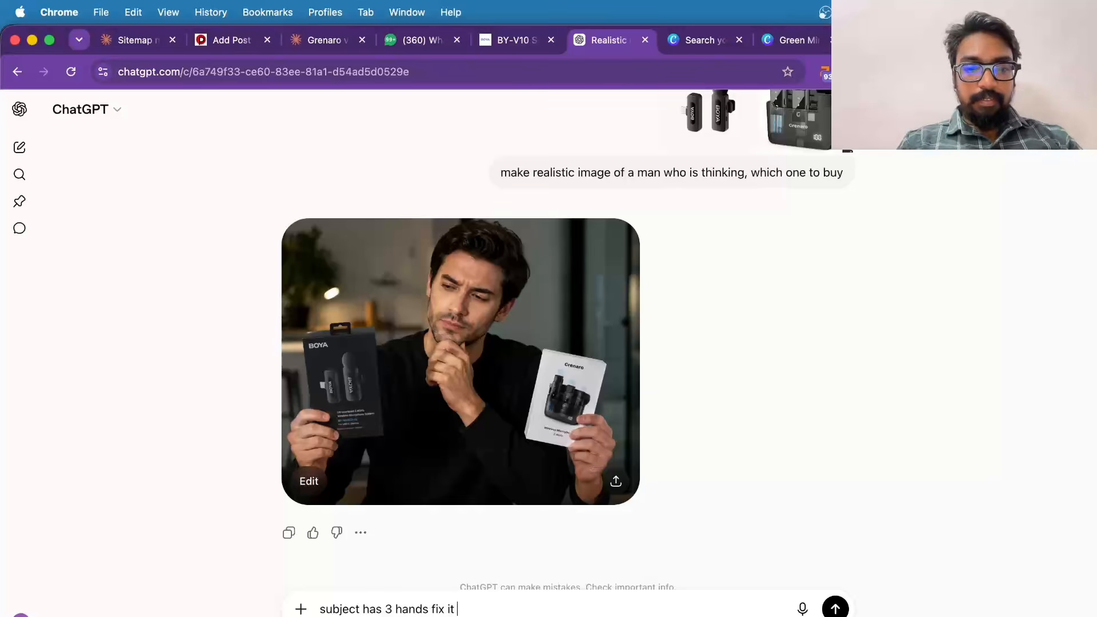
pyautogui.write('t')
pyautogui.press('Return')
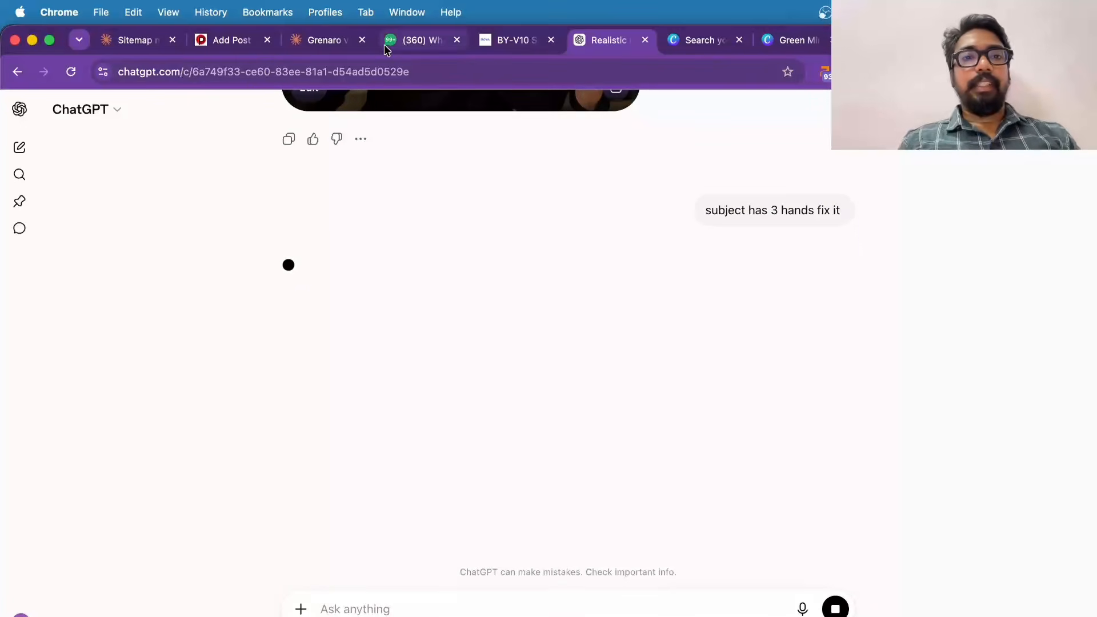
pyautogui.click(246, 41)
pyautogui.click(363, 313)
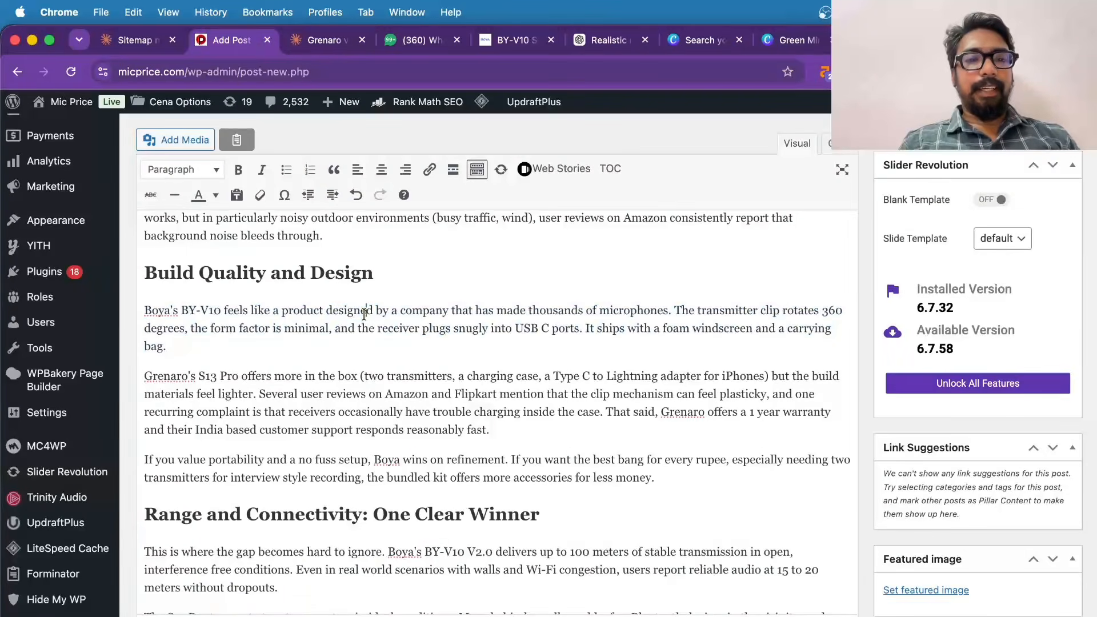
pyautogui.tripleClick(364, 313)
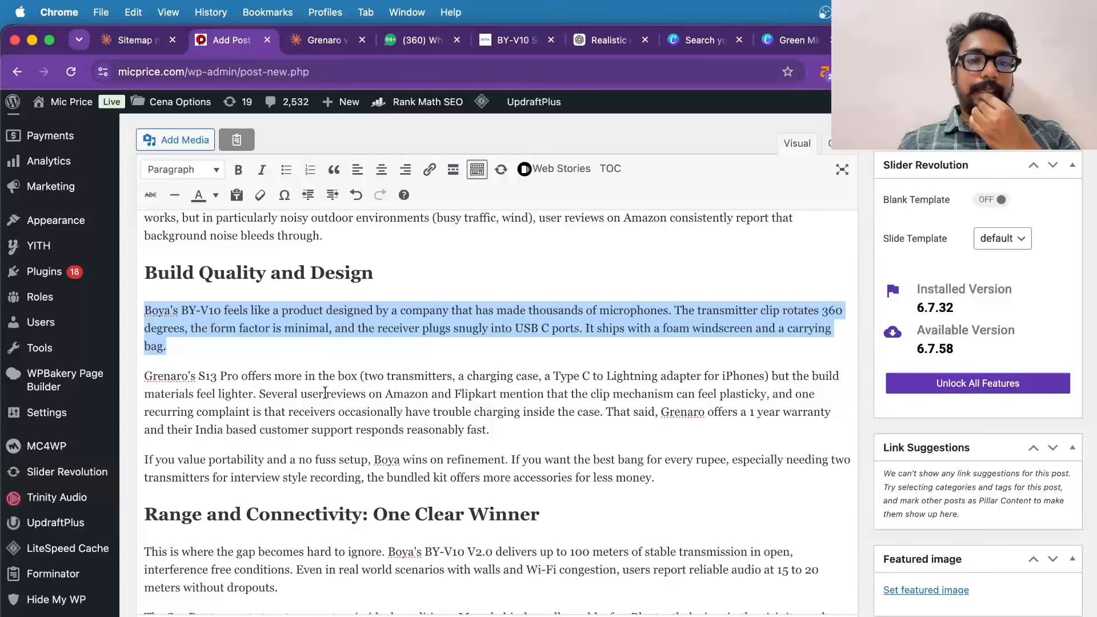
pyautogui.click(364, 313)
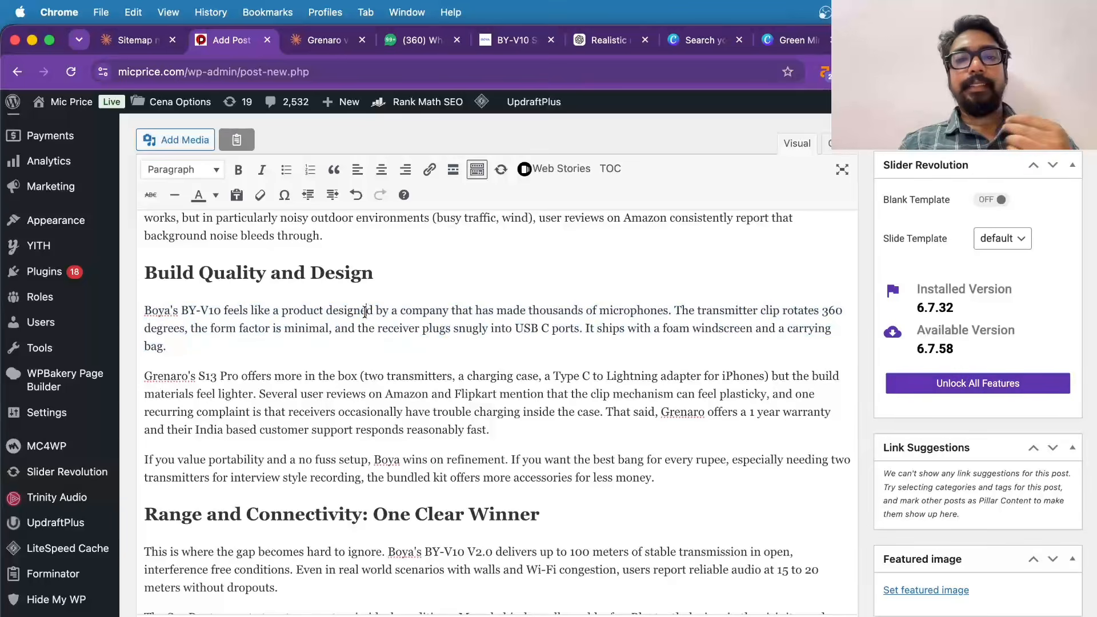
pyautogui.tripleClick(364, 313)
pyautogui.click(364, 313)
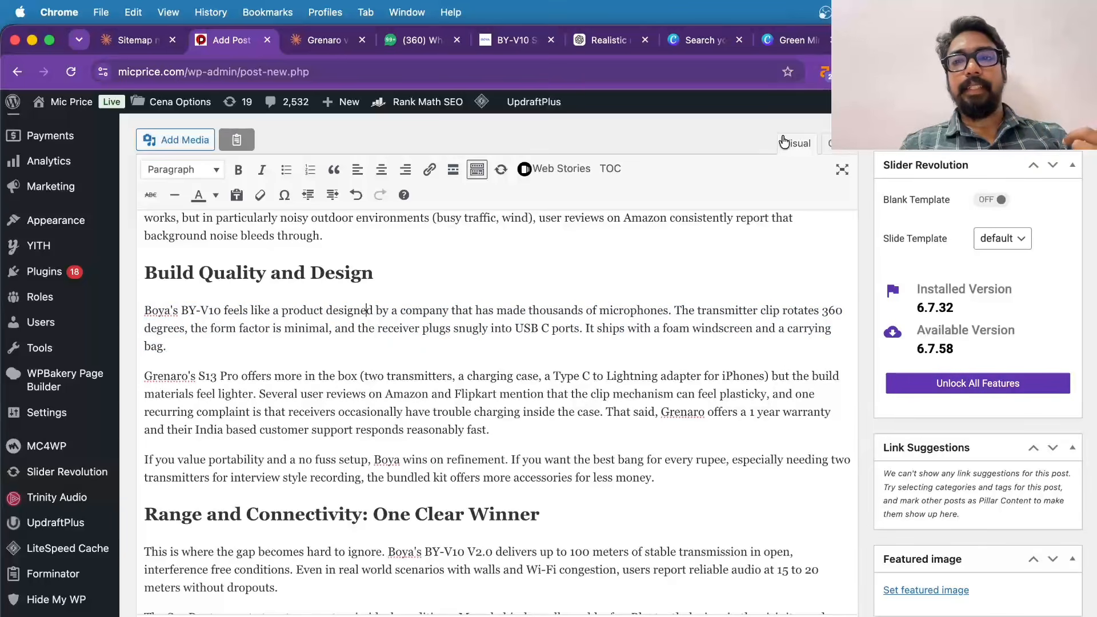
# - Switch to the notebook and open the generated microphone brand infographic for viewing
pyautogui.click(892, 40)
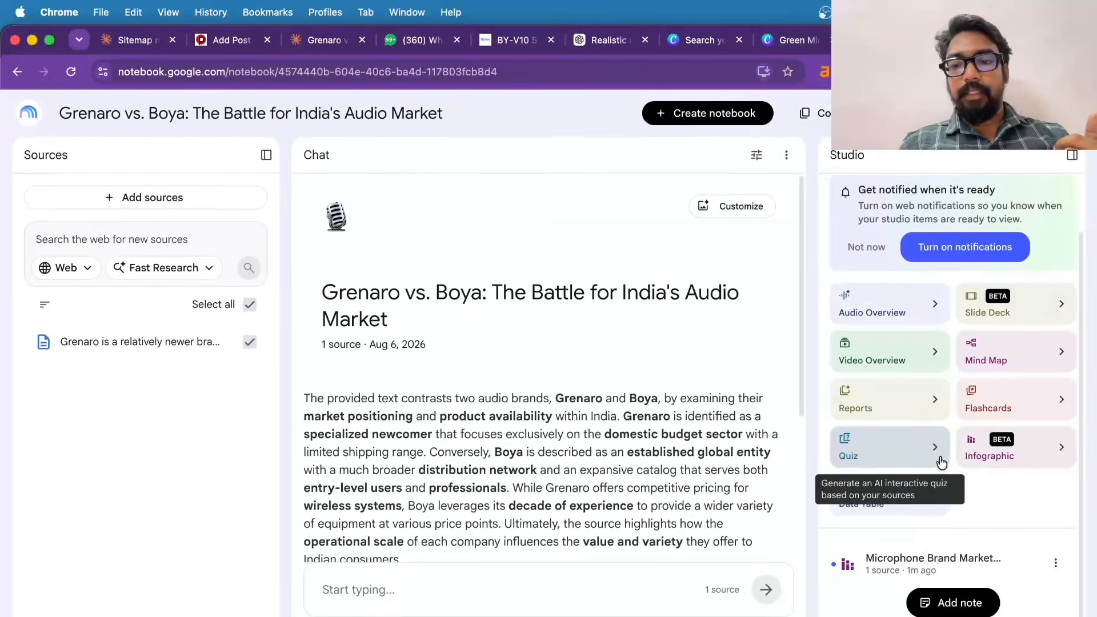
pyautogui.click(926, 566)
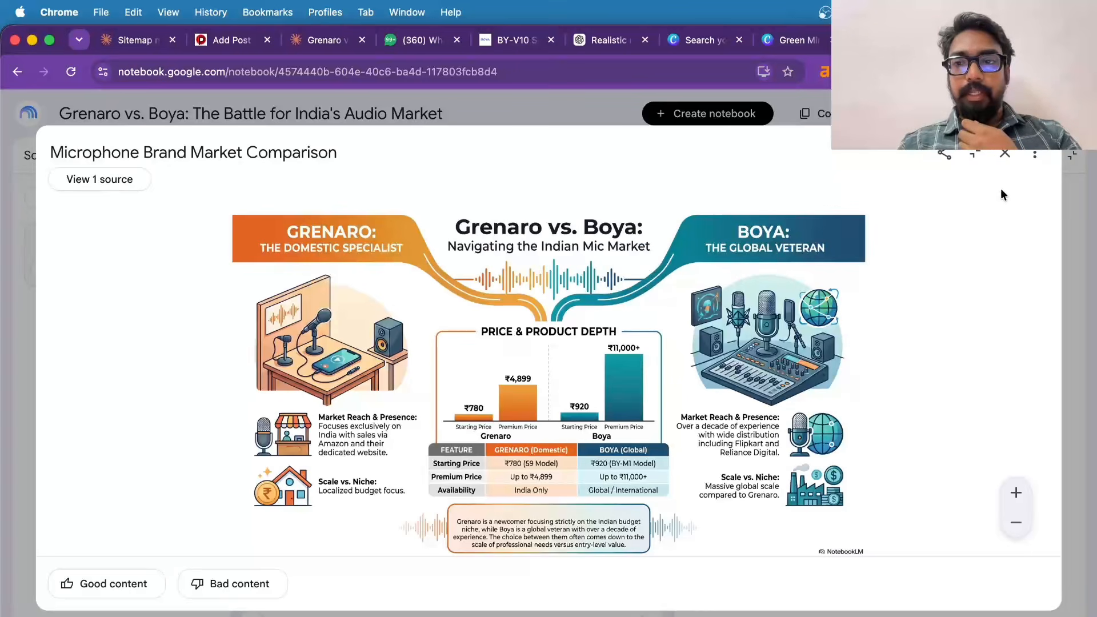
# - Save the Grenaro vs. Boya infographic image as "grenaro vs boya" in the Downloads folder
pyautogui.click(945, 155)
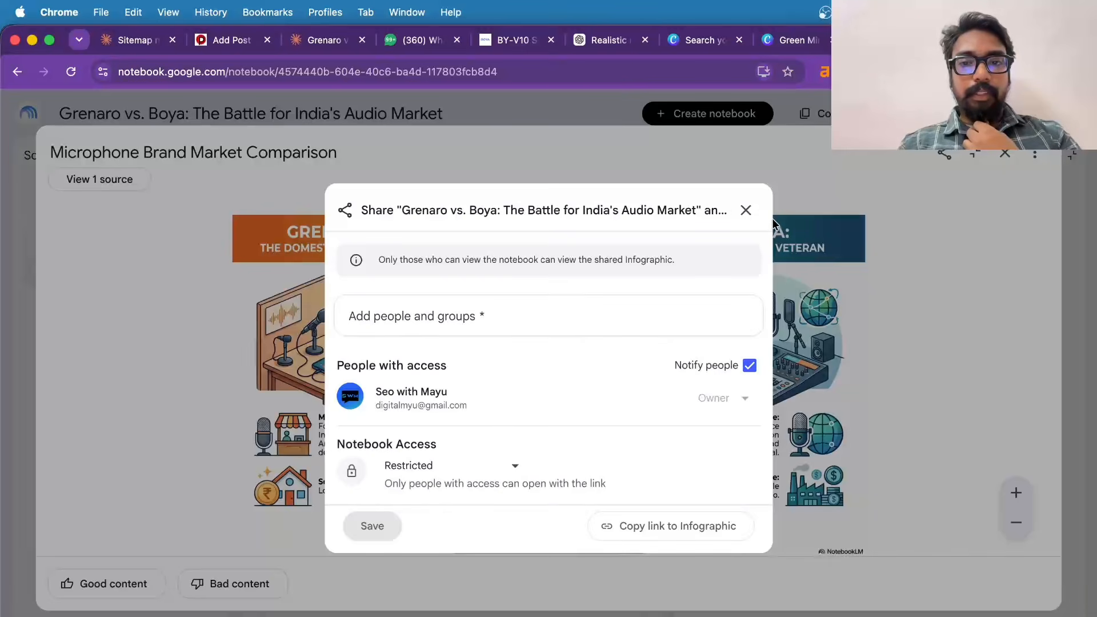
pyautogui.click(753, 212)
pyautogui.rightClick(541, 309)
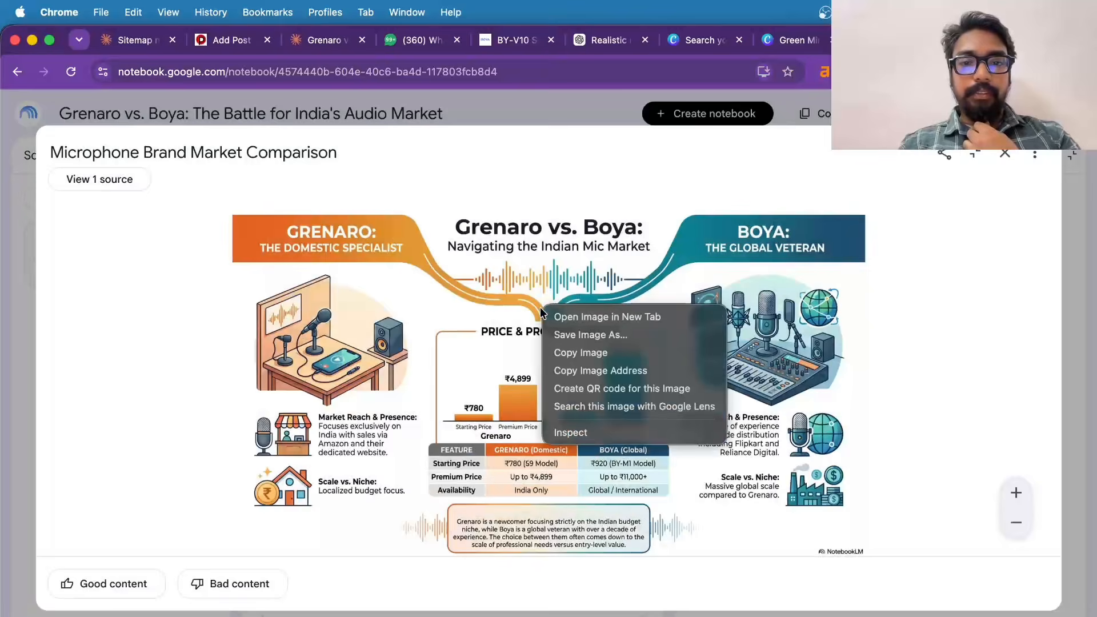
pyautogui.click(576, 335)
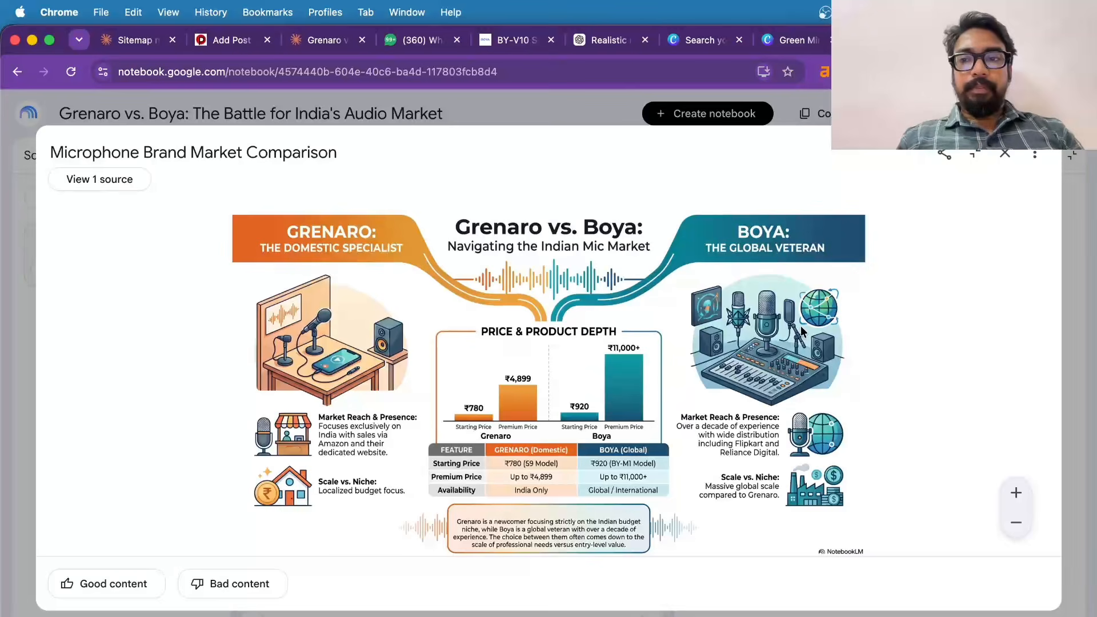
pyautogui.write('grenaro')
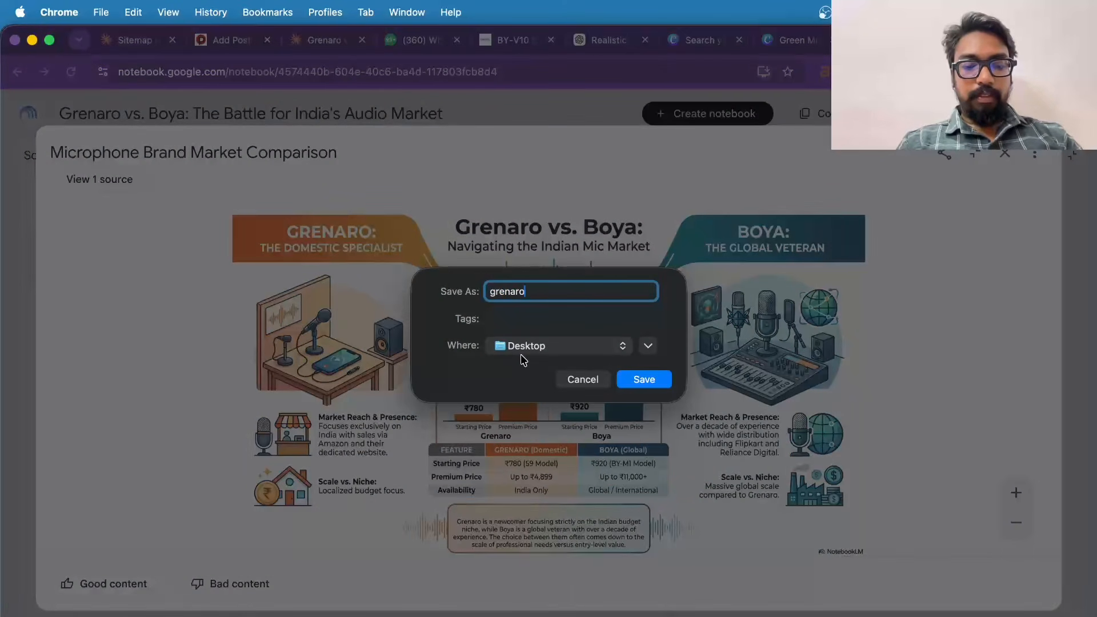
pyautogui.write(' vs ')
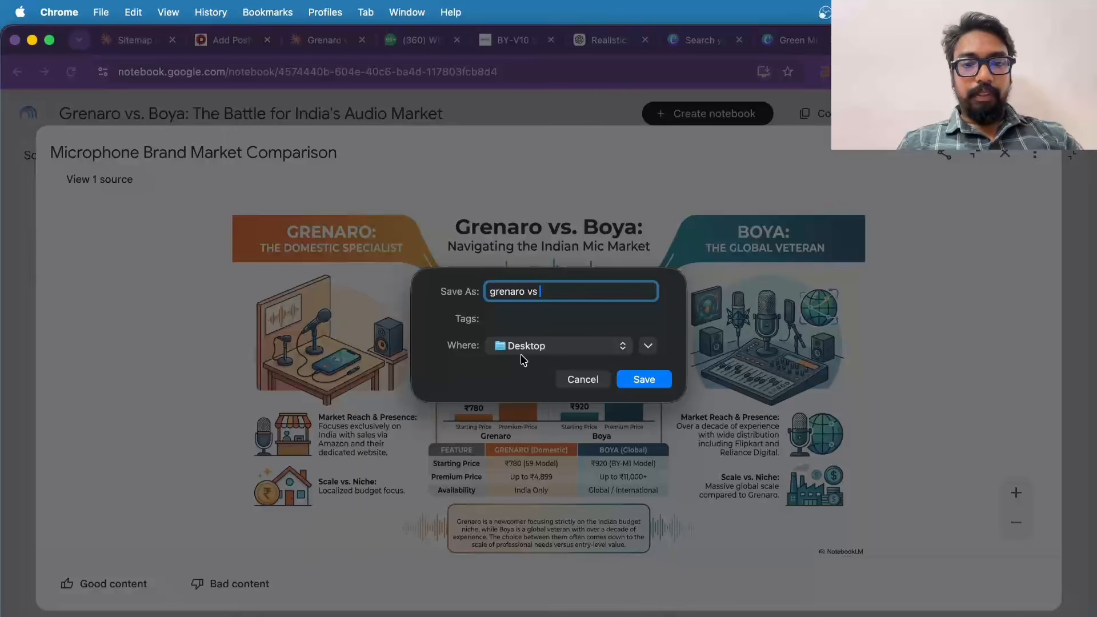
pyautogui.write('boya')
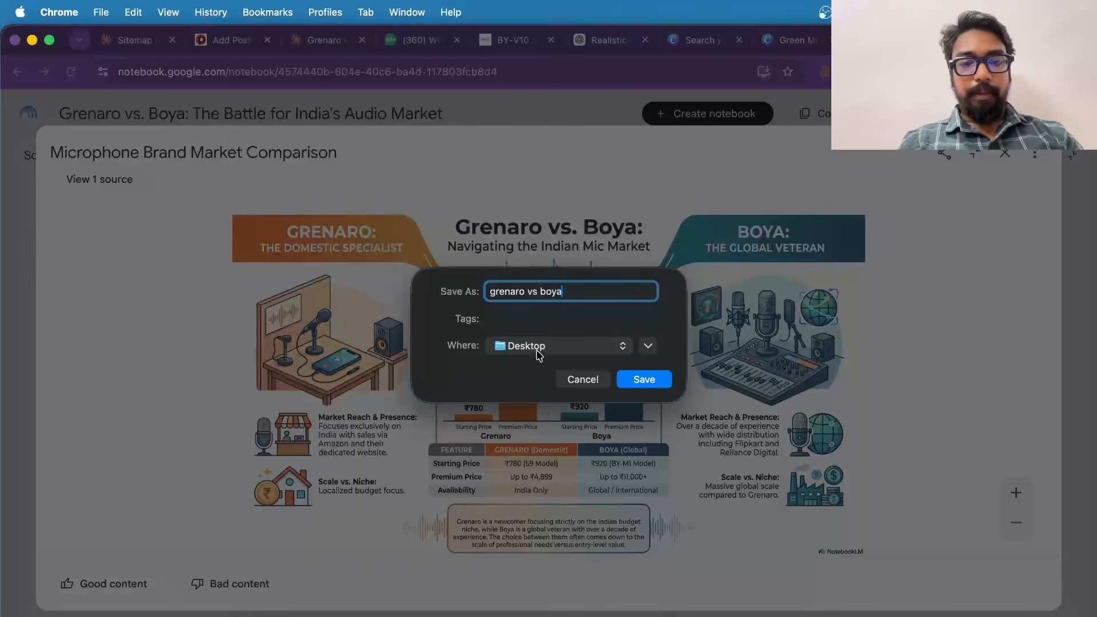
pyautogui.click(539, 349)
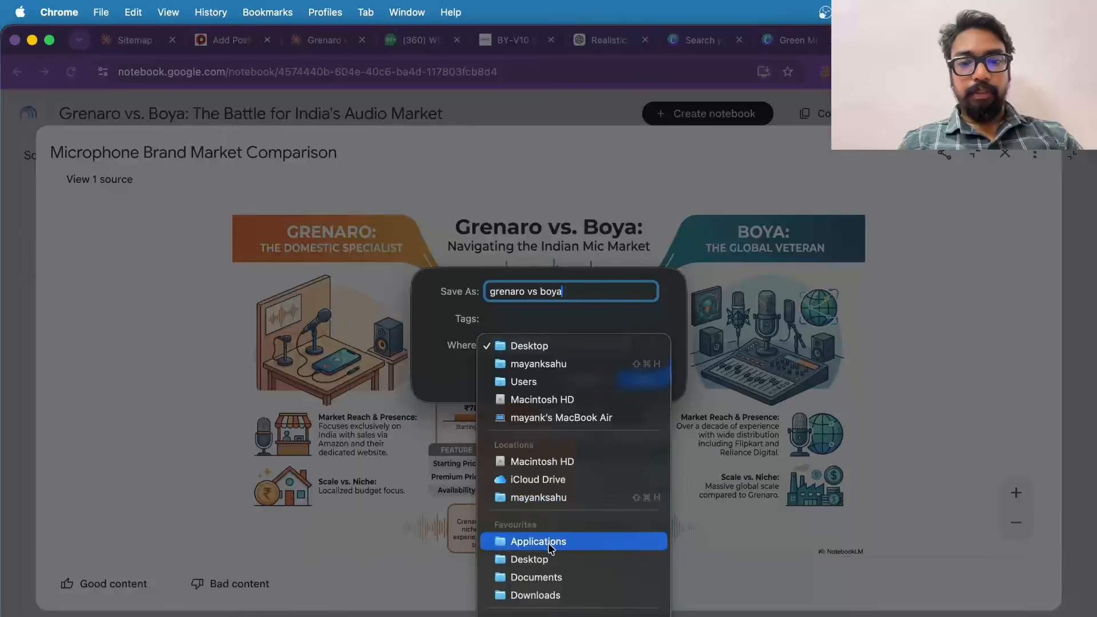
pyautogui.click(556, 596)
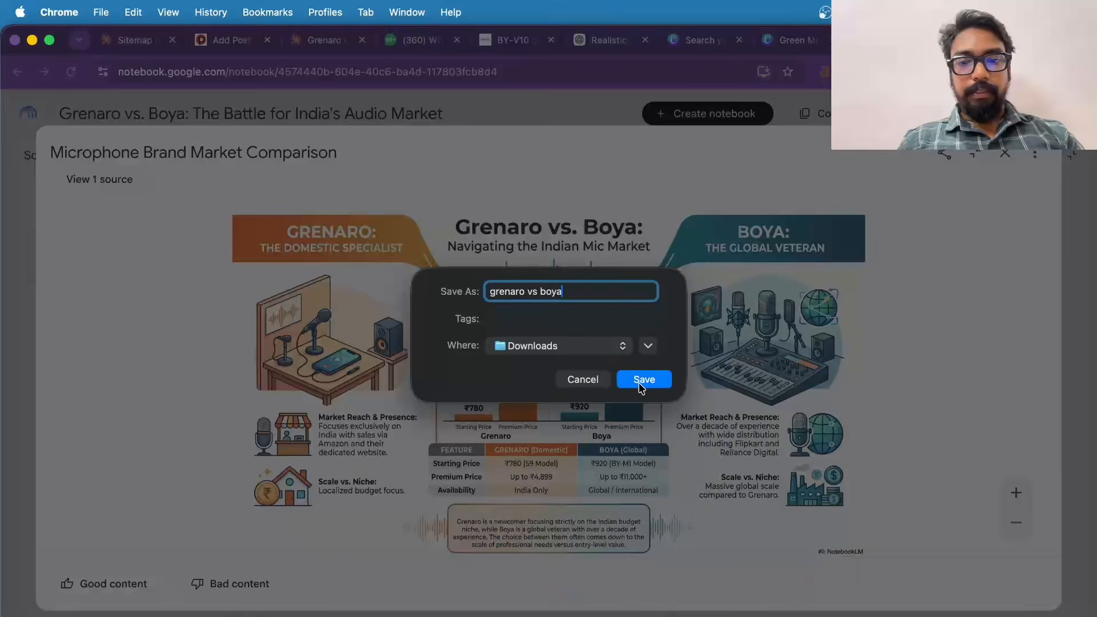
pyautogui.click(641, 381)
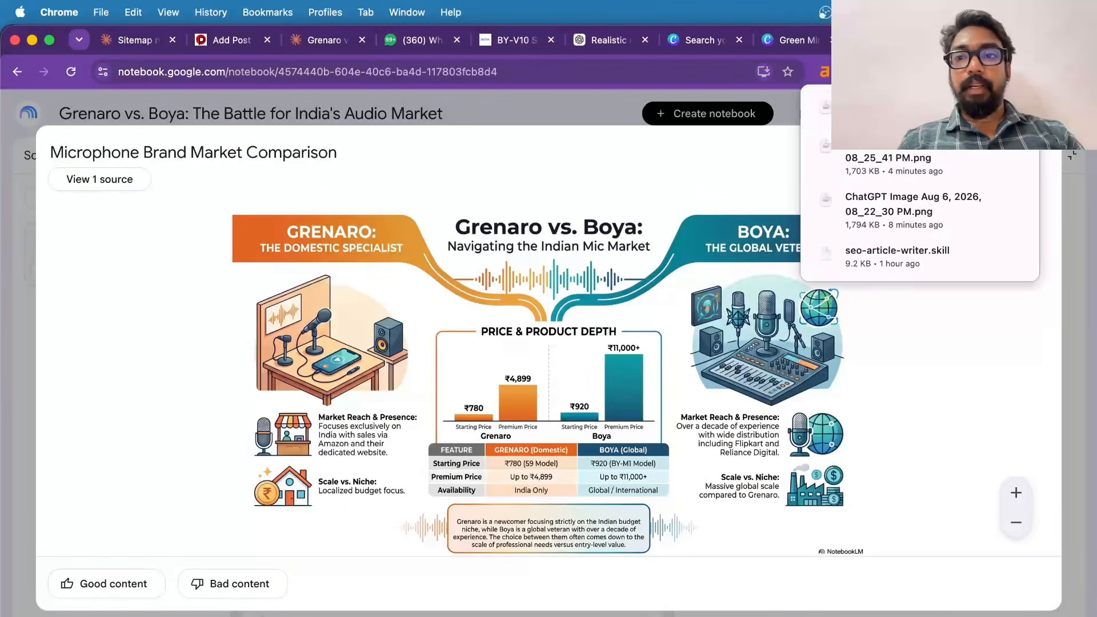
# - Search the web for "png to webp" in a new browser tab and open CloudConvert's PNG to WEBP Converter
pyautogui.press('super+t')
pyautogui.write('opng')
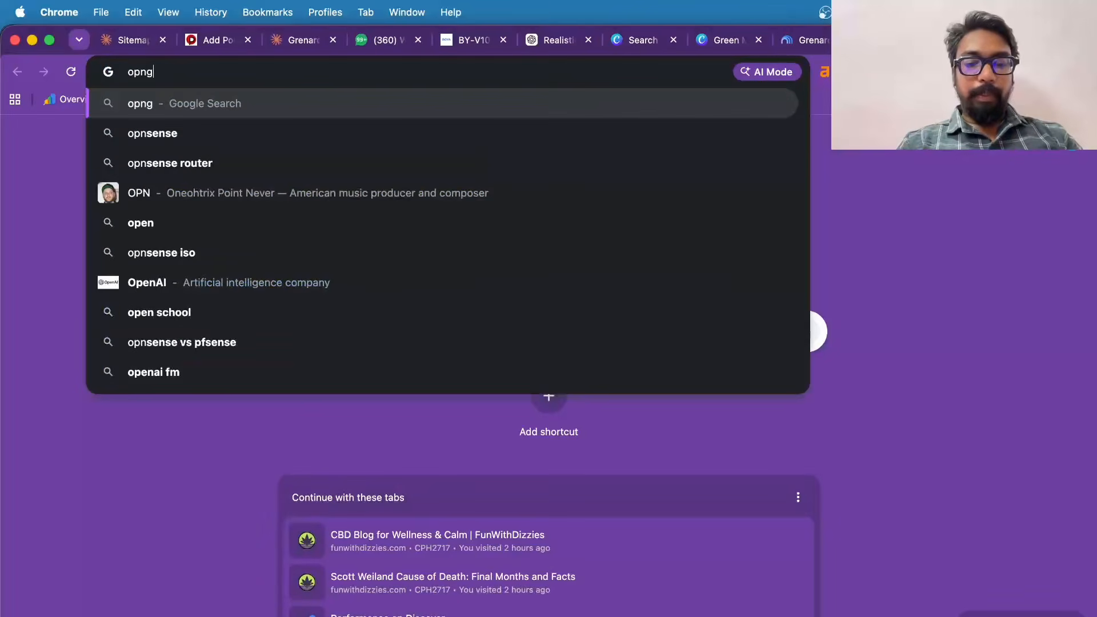
pyautogui.press('BackSpace')
pyautogui.press('BackSpace')
pyautogui.press('BackSpace')
pyautogui.press('BackSpace')
pyautogui.write('p')
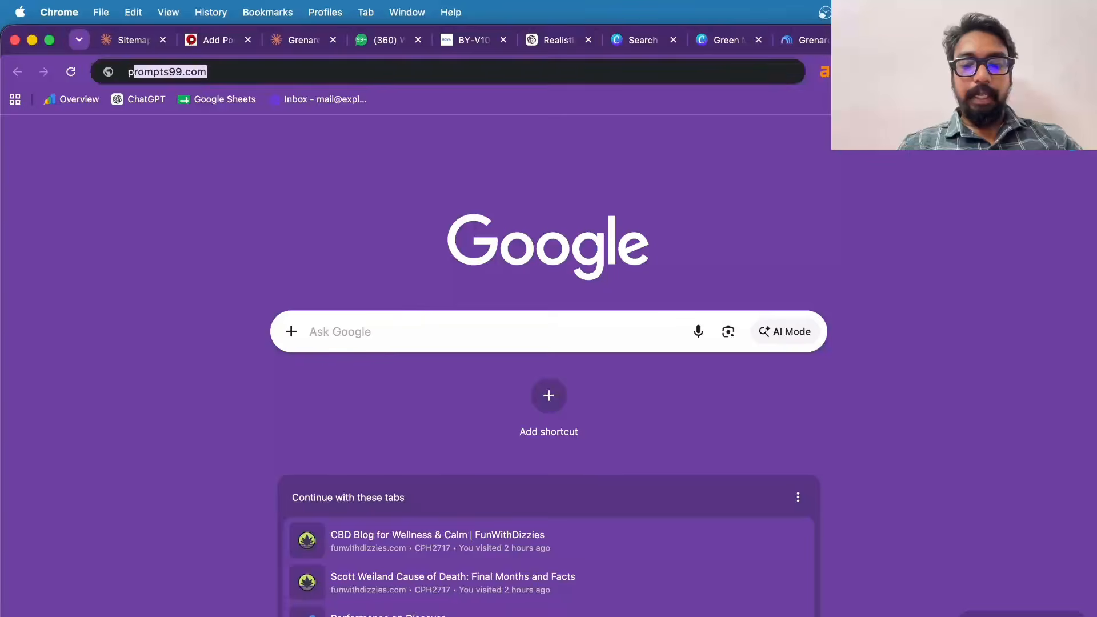
pyautogui.write('ng')
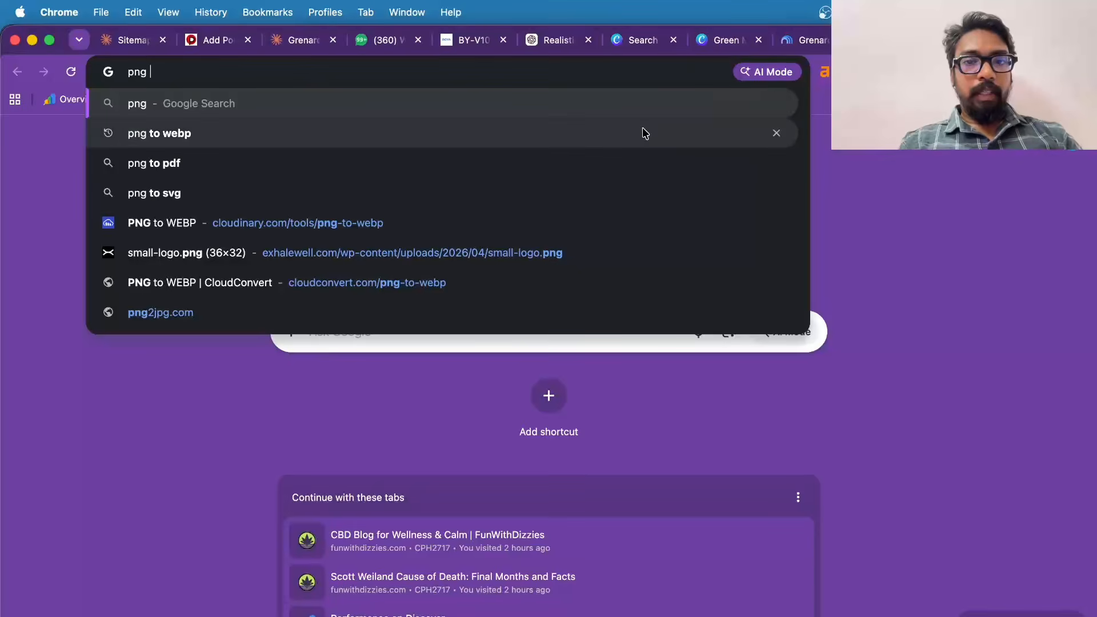
pyautogui.click(642, 130)
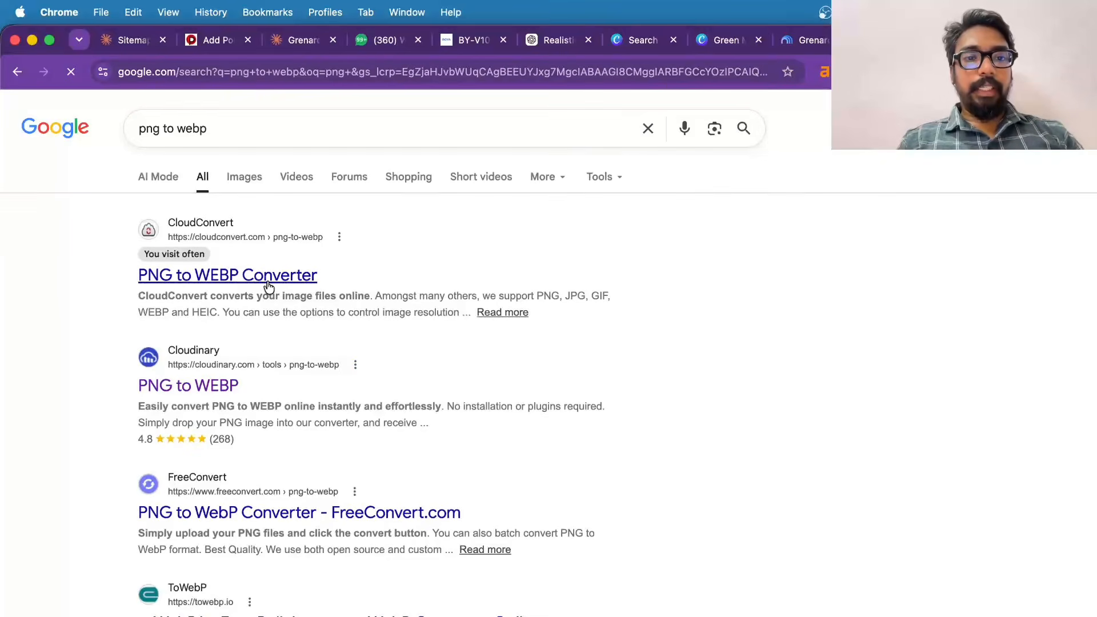
pyautogui.click(255, 316)
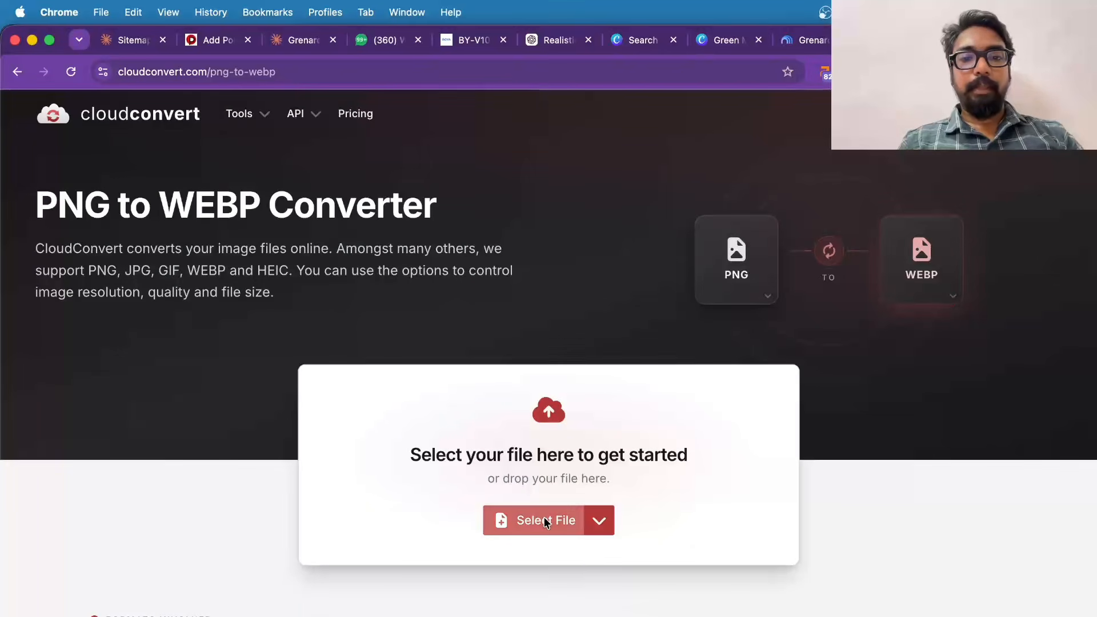
# - Load "grenaro vs boya.png" from Downloads into the converter and convert it to WEBP
pyautogui.click(543, 516)
pyautogui.click(392, 252)
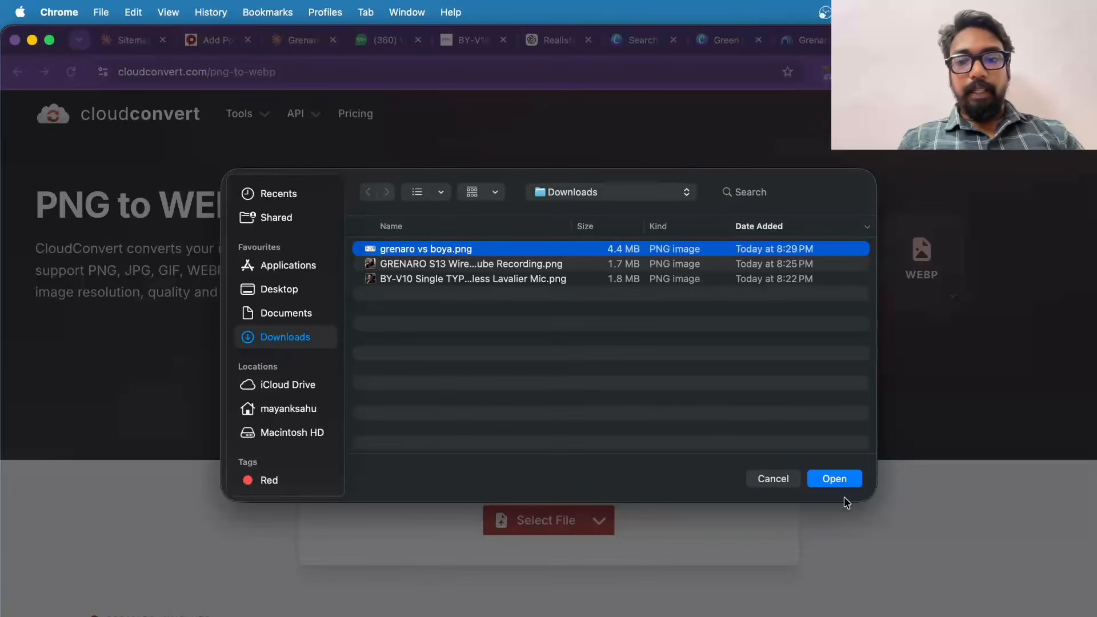
pyautogui.click(835, 480)
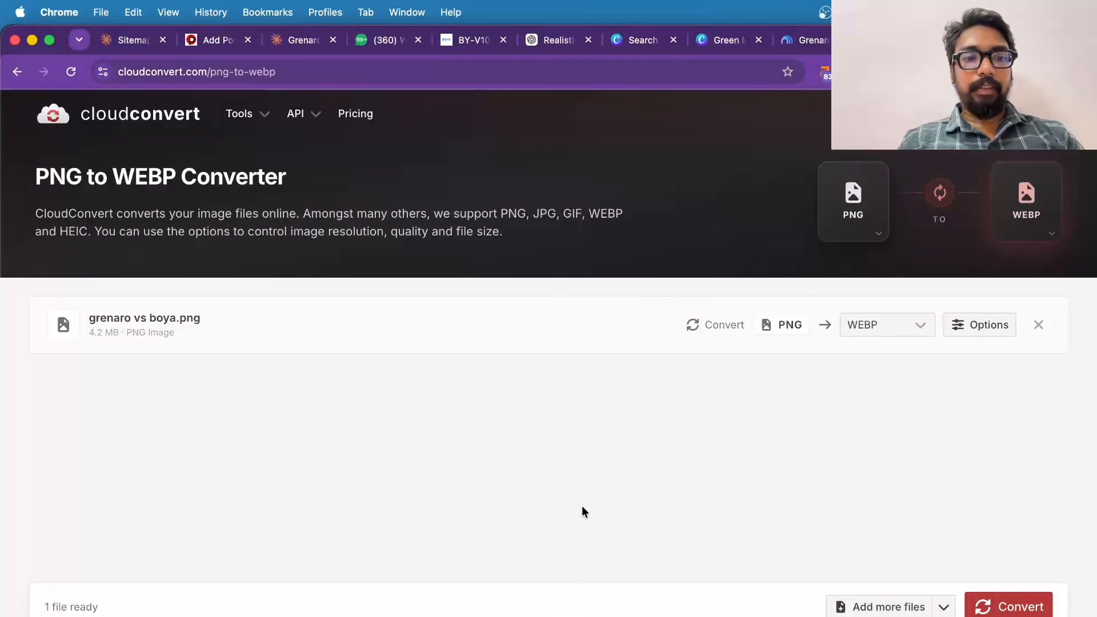
pyautogui.click(1008, 605)
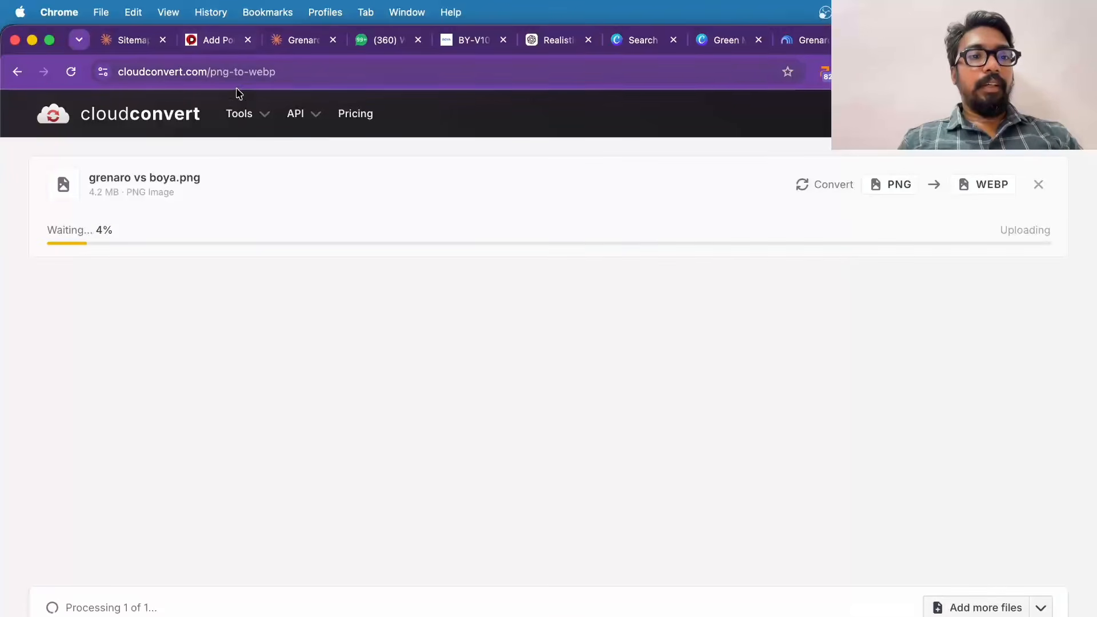
pyautogui.moveTo(253, 132)
pyautogui.click(198, 44)
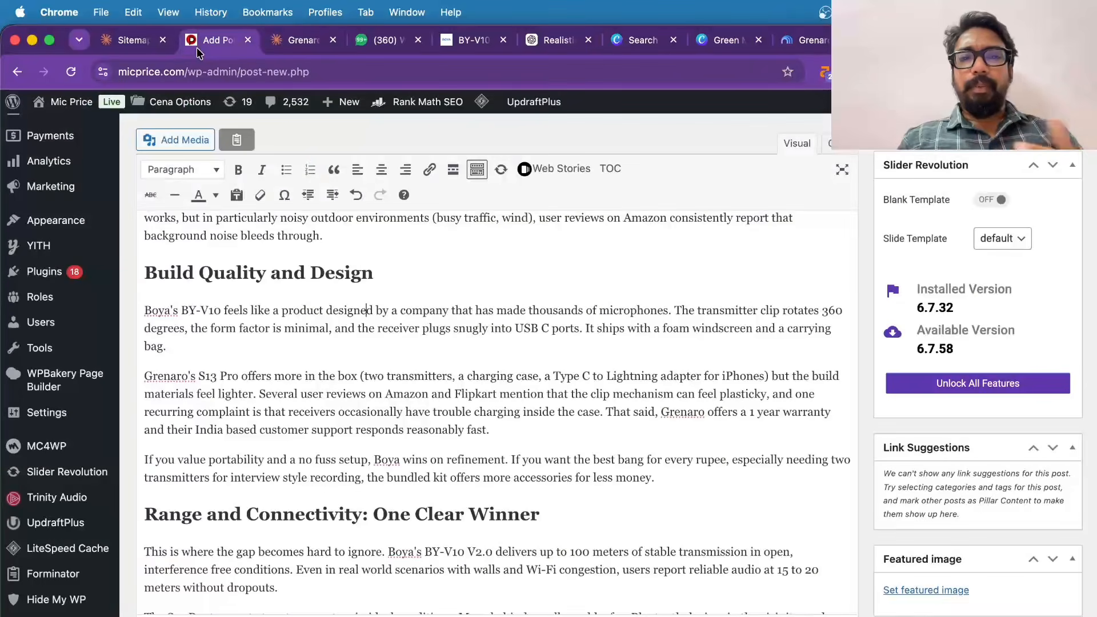
pyautogui.scroll(-2, 449, 394)
pyautogui.scroll(3, 449, 394)
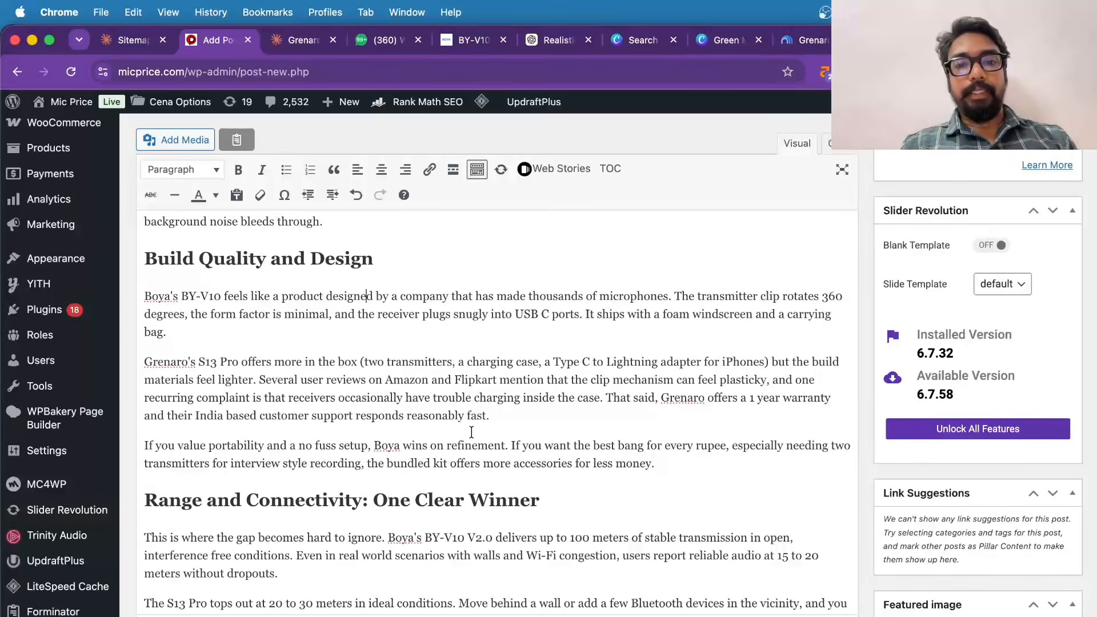
pyautogui.scroll(2, 471, 433)
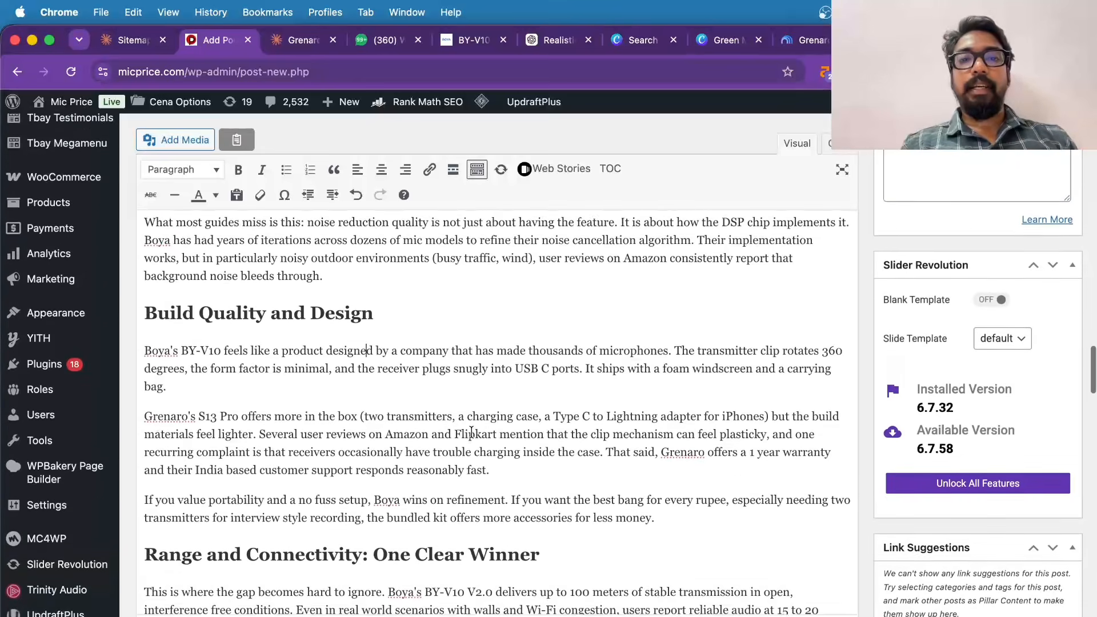
pyautogui.scroll(1, 471, 432)
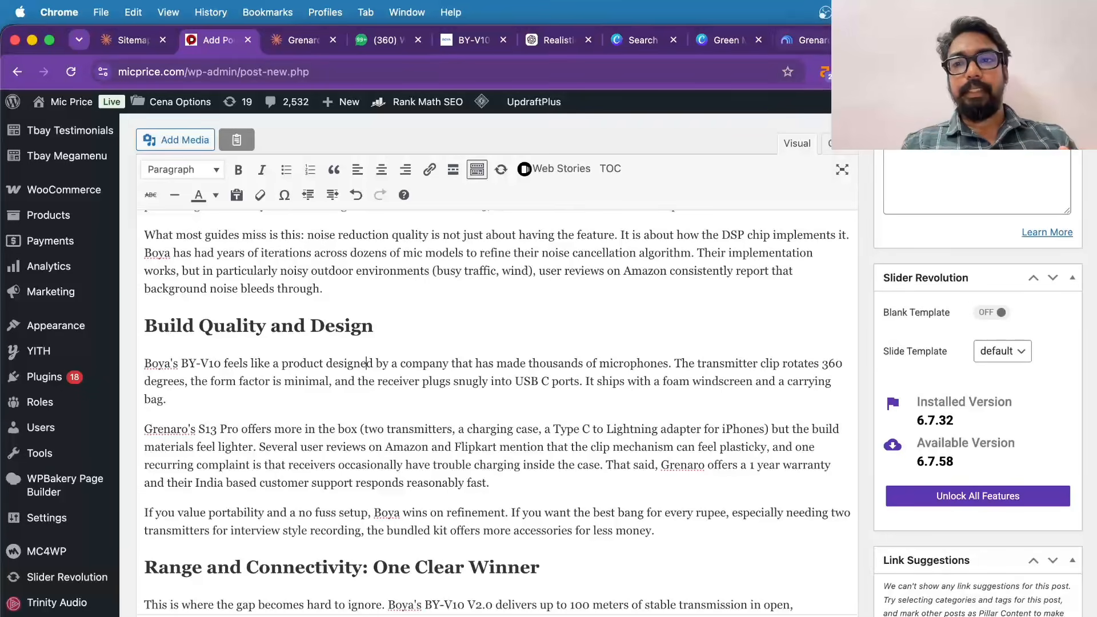
# - Return to CloudConvert and download the converted "grenaro vs boya.webp" file
pyautogui.click(894, 41)
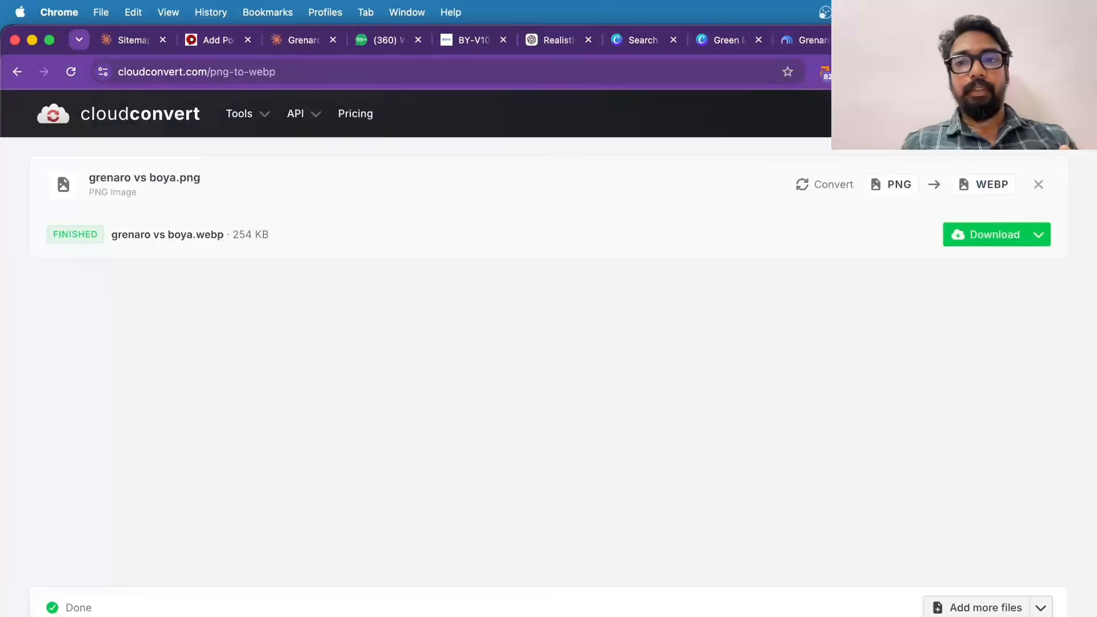
pyautogui.click(997, 243)
# - Switch to the WordPress post draft and go to its "A Quick Look at Both Brands" section
pyautogui.click(231, 39)
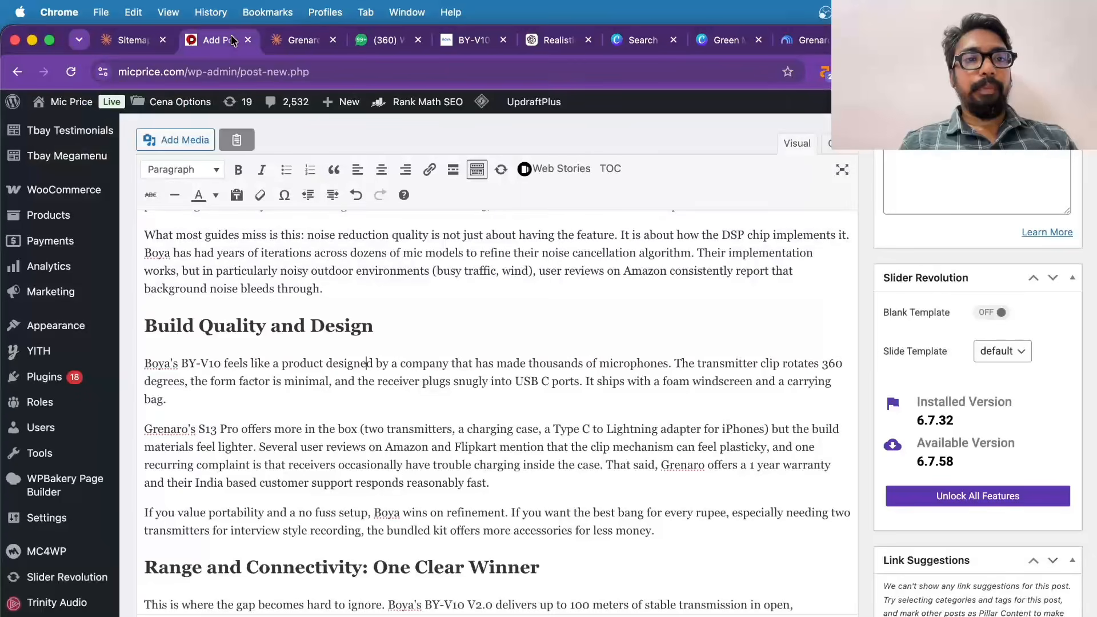
pyautogui.scroll(15, 379, 294)
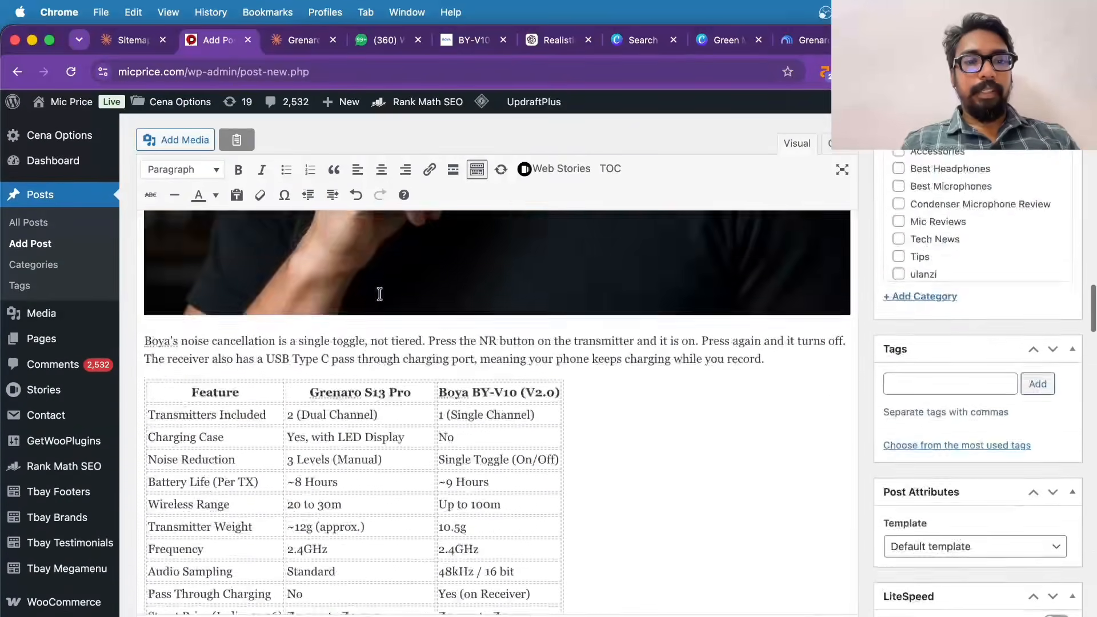
pyautogui.scroll(10, 380, 294)
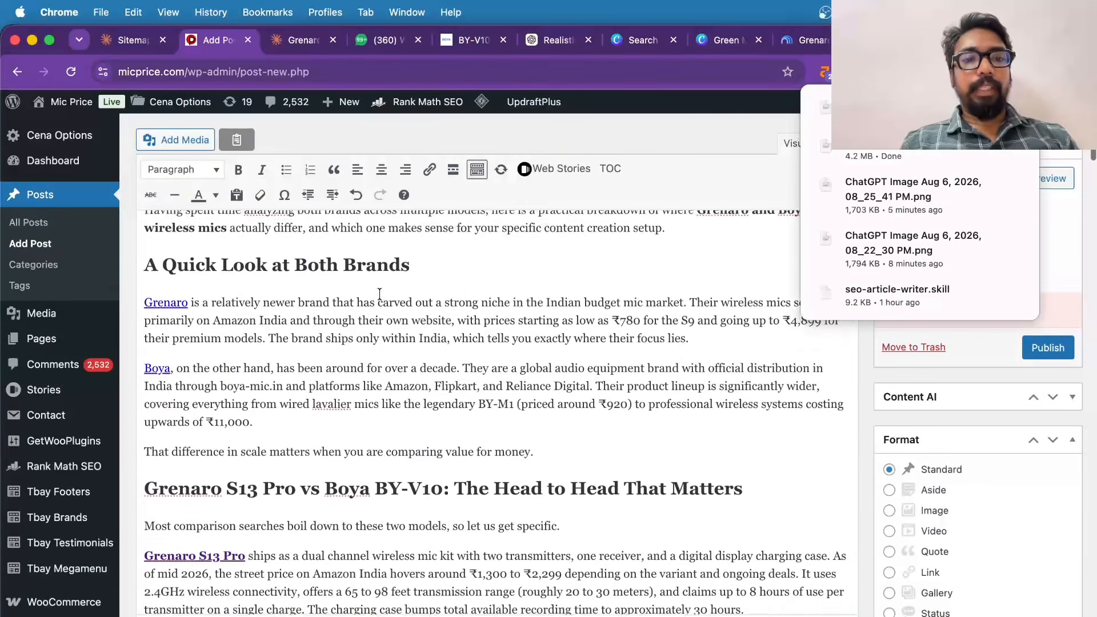
pyautogui.click(505, 339)
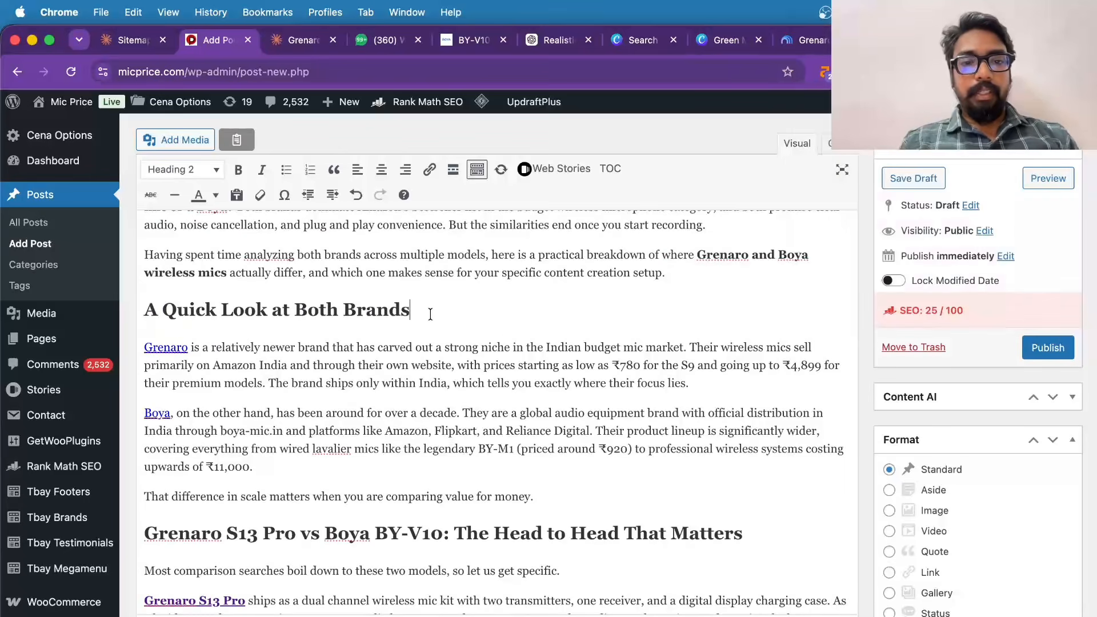
pyautogui.press('Return')
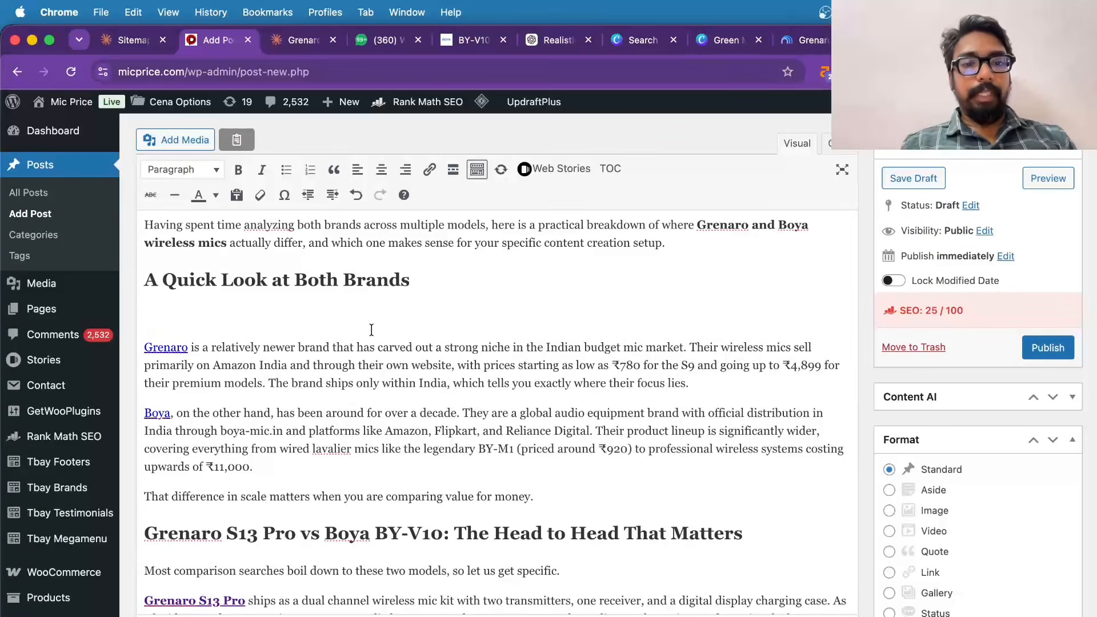
pyautogui.press('BackSpace')
# - Add an empty paragraph above the "Grenaro S13 Pro vs Boya BY-V10" heading and upload "grenaro vs boya.webp" from Downloads to the media library
pyautogui.click(549, 457)
pyautogui.press('Return')
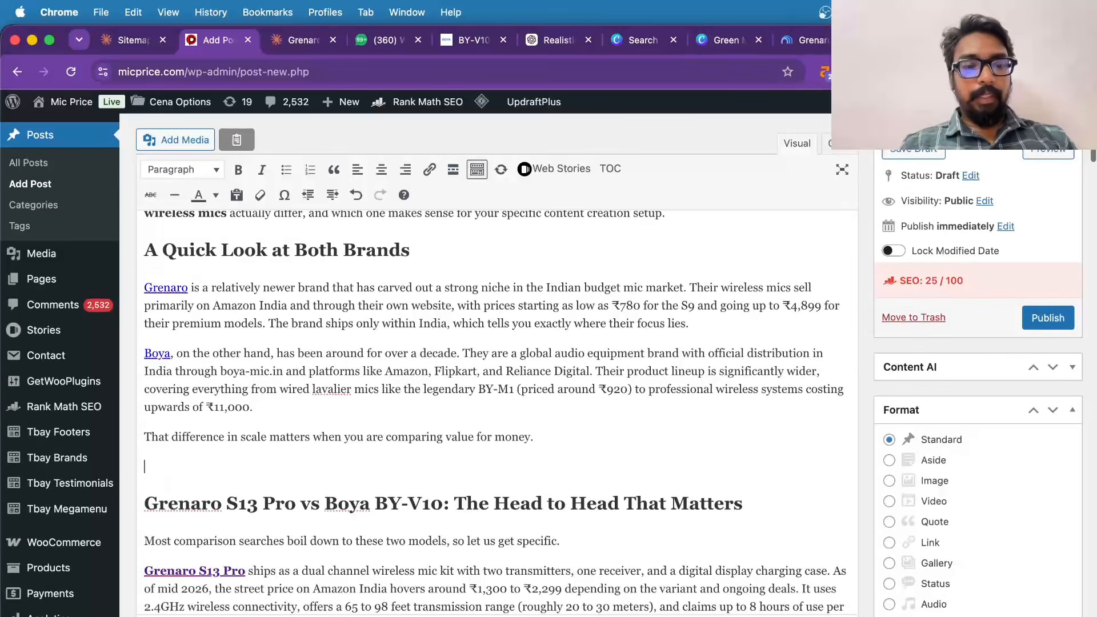
pyautogui.click(176, 139)
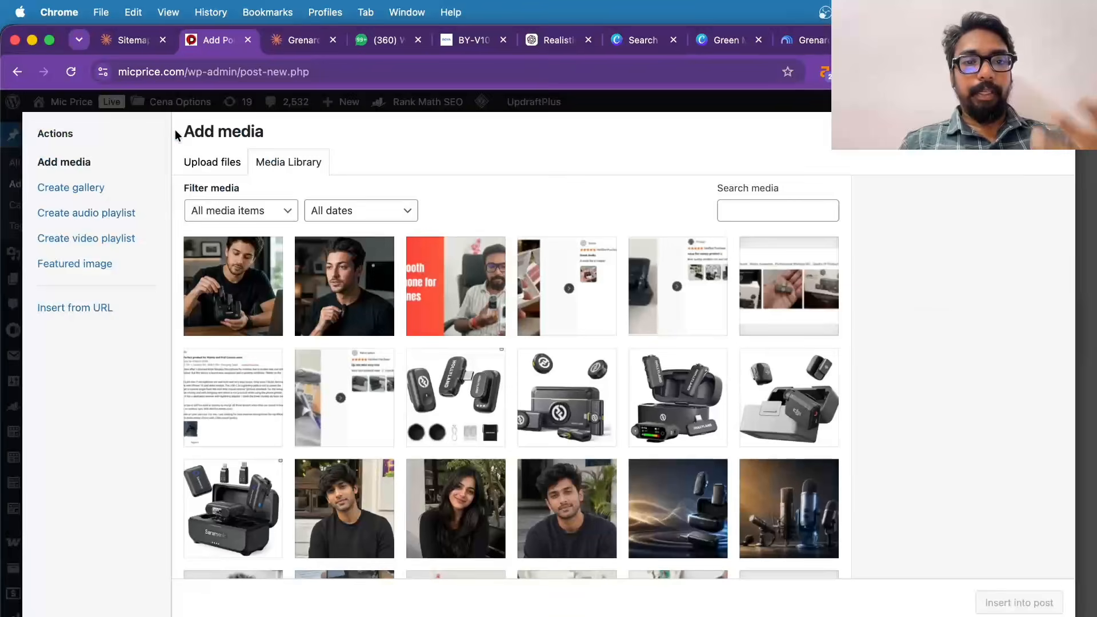
pyautogui.click(222, 161)
pyautogui.click(623, 377)
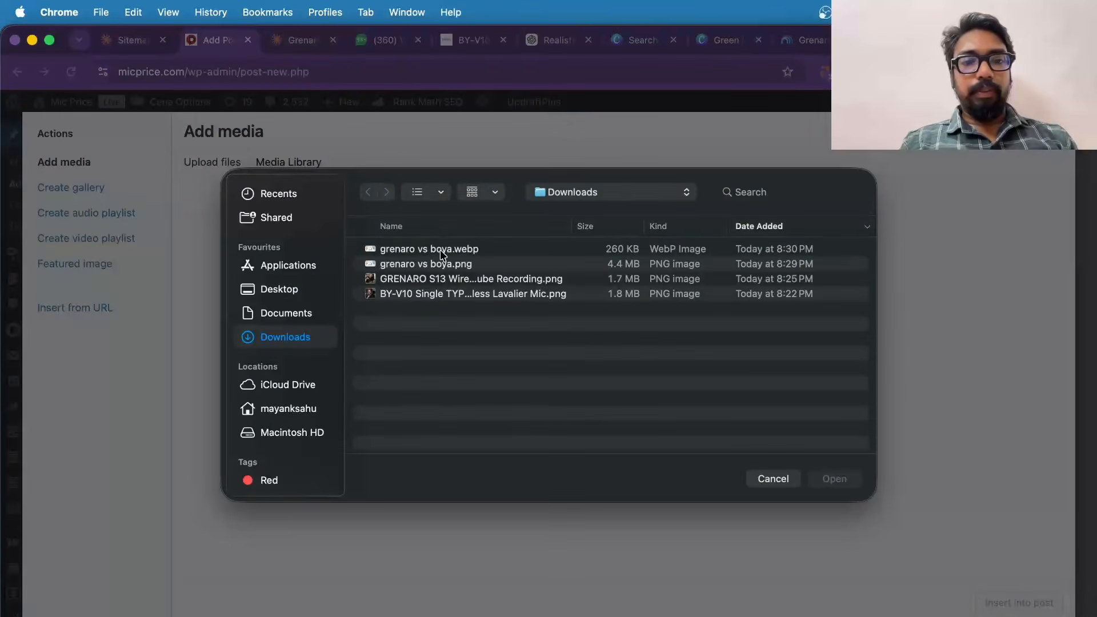
pyautogui.click(442, 252)
pyautogui.click(831, 479)
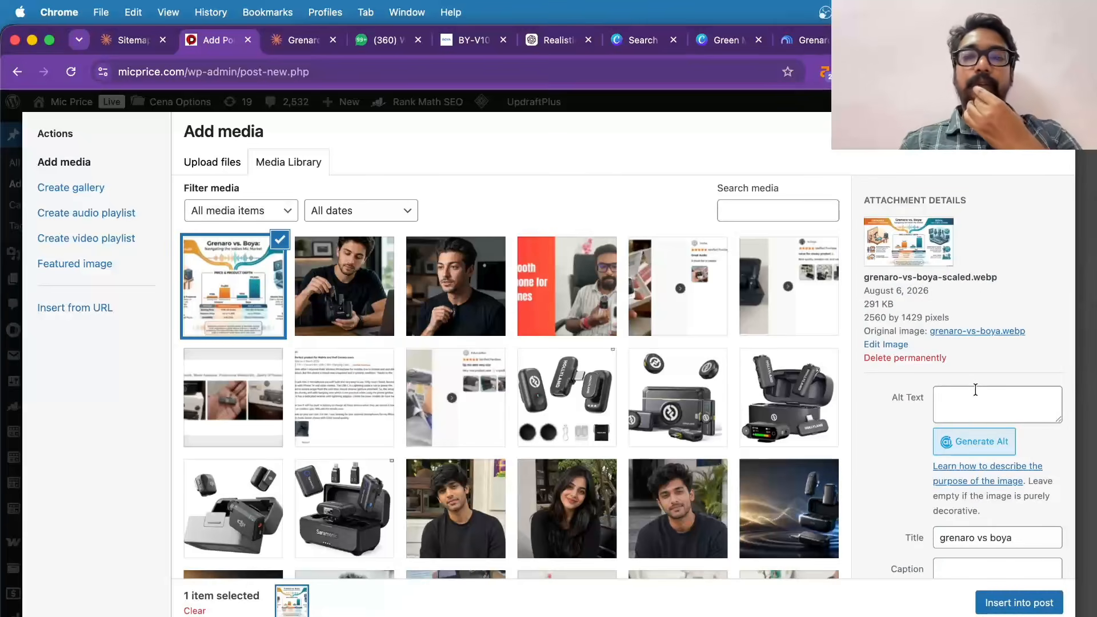
# - Set the uploaded image's alt text to "grenaro vs boya infographics" and insert the image into the post
pyautogui.tripleClick(974, 531)
pyautogui.press('super+c')
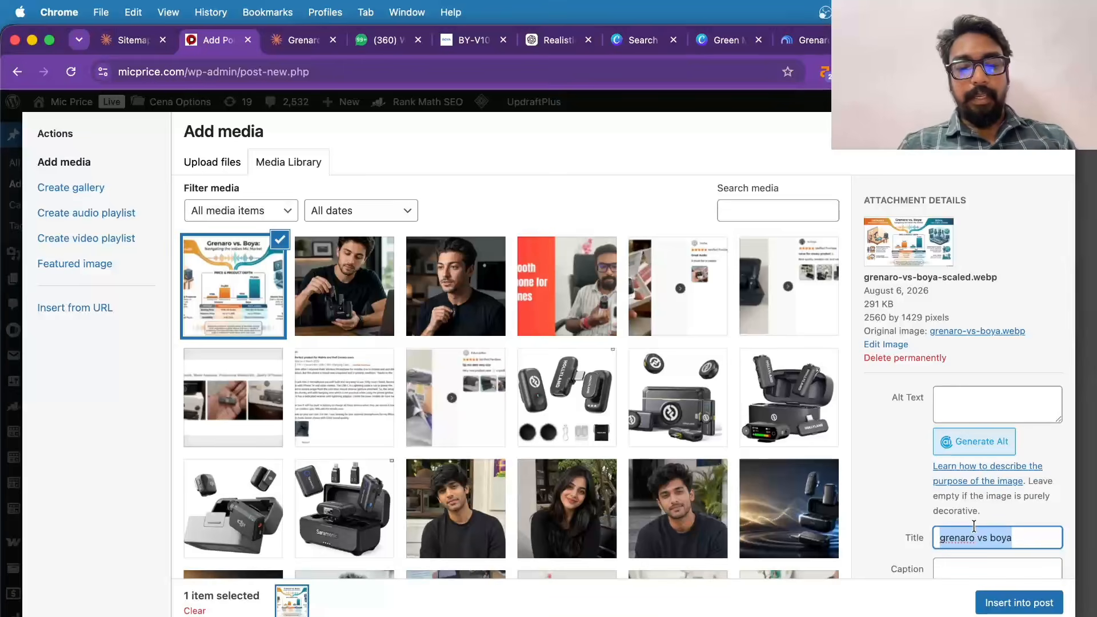
pyautogui.click(982, 407)
pyautogui.press('super+v')
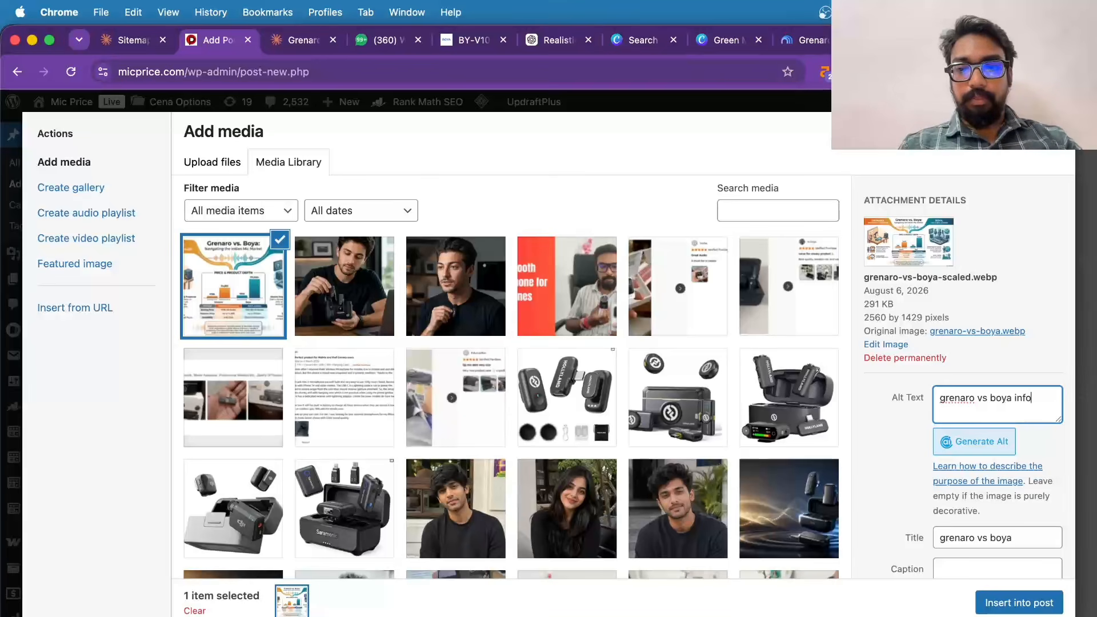
pyautogui.write('infographics')
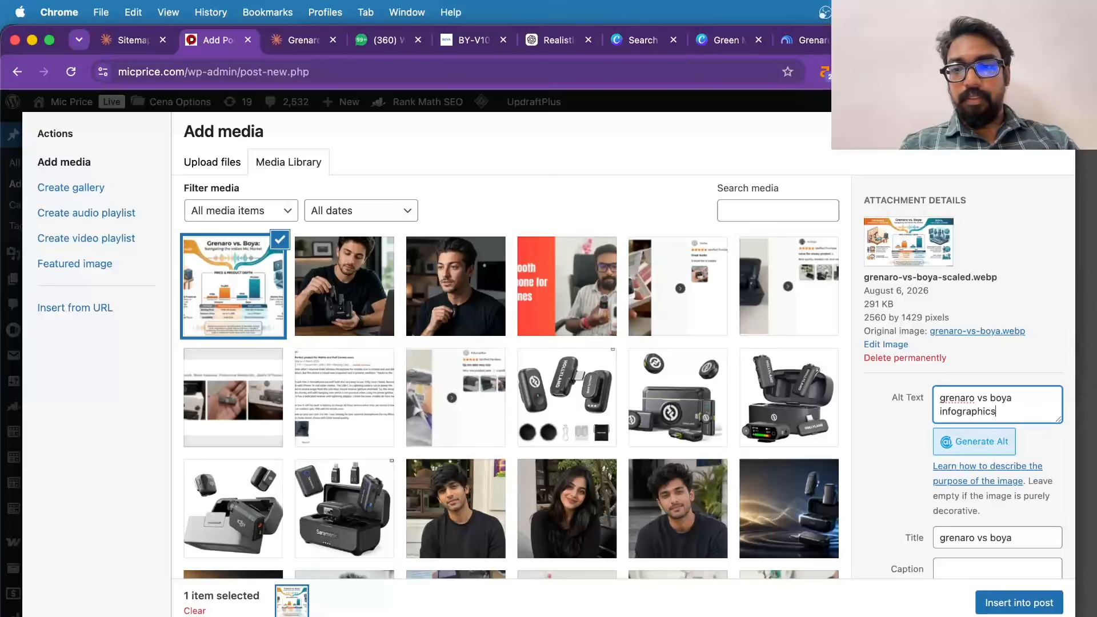
pyautogui.click(1015, 600)
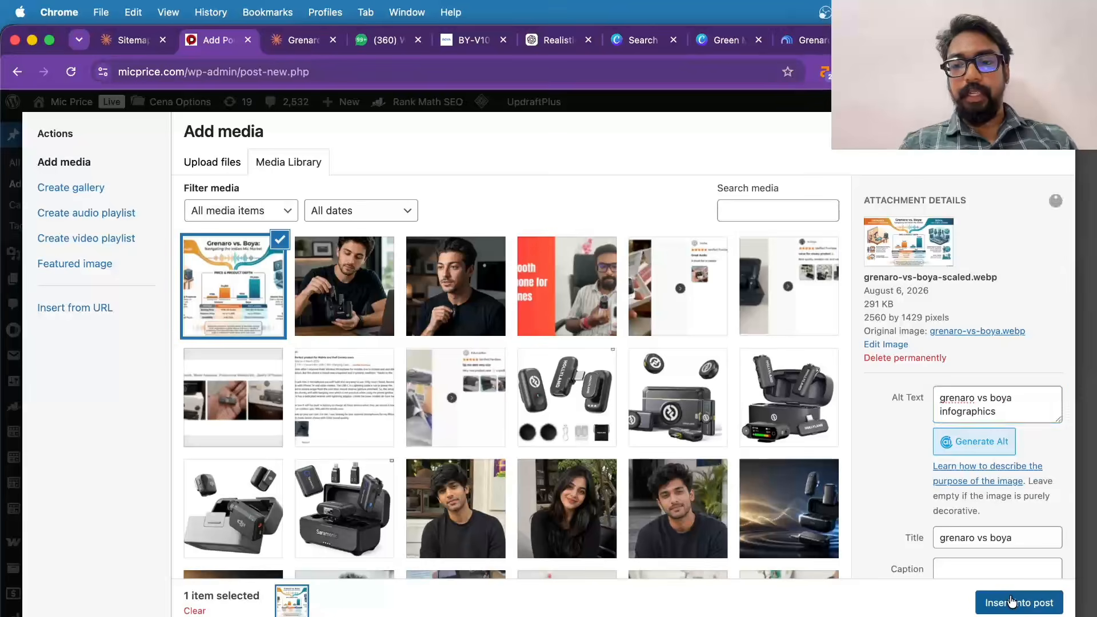
# - Find the "Audio Quality: Where Boya Pulls Ahead" section of the post and copy the text "Boya's BY-V10" from it
pyautogui.scroll(-15, 458, 324)
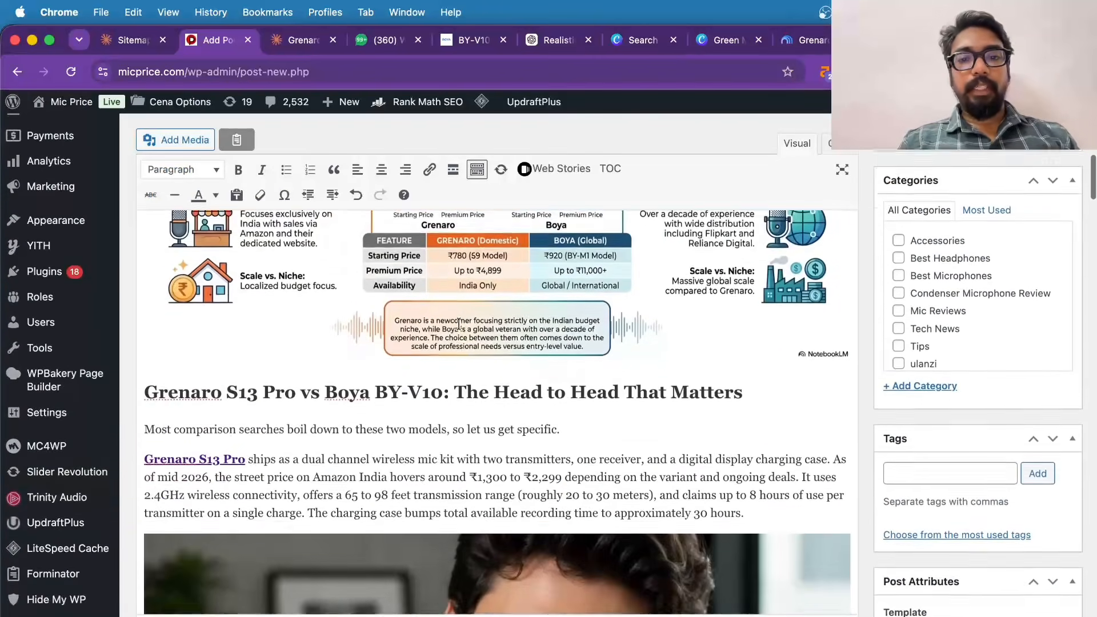
pyautogui.scroll(-15, 458, 324)
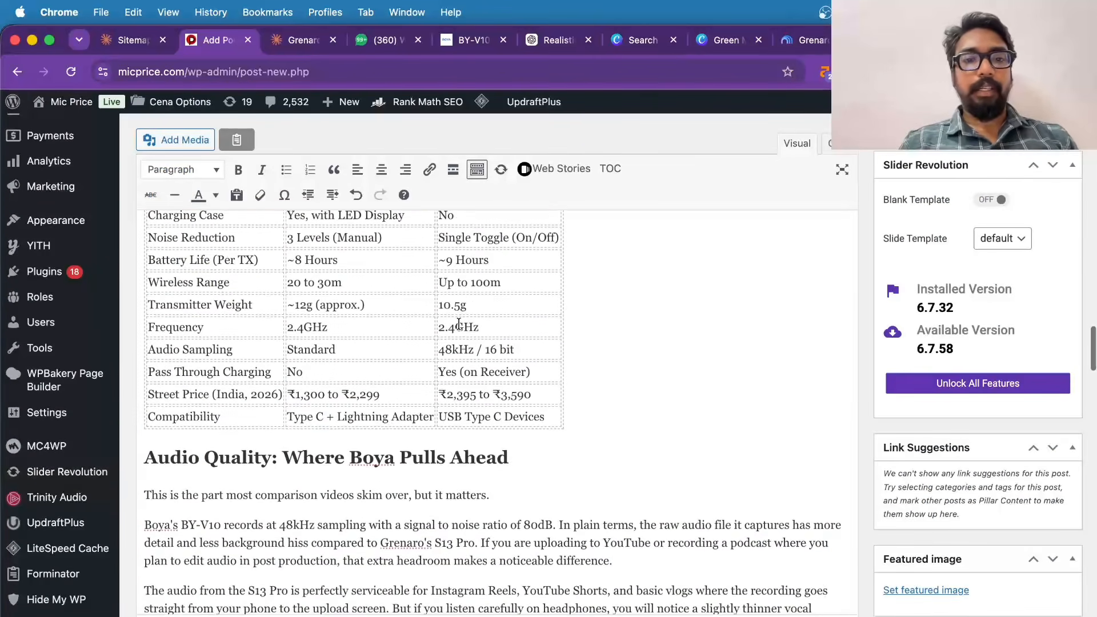
pyautogui.scroll(-3, 459, 323)
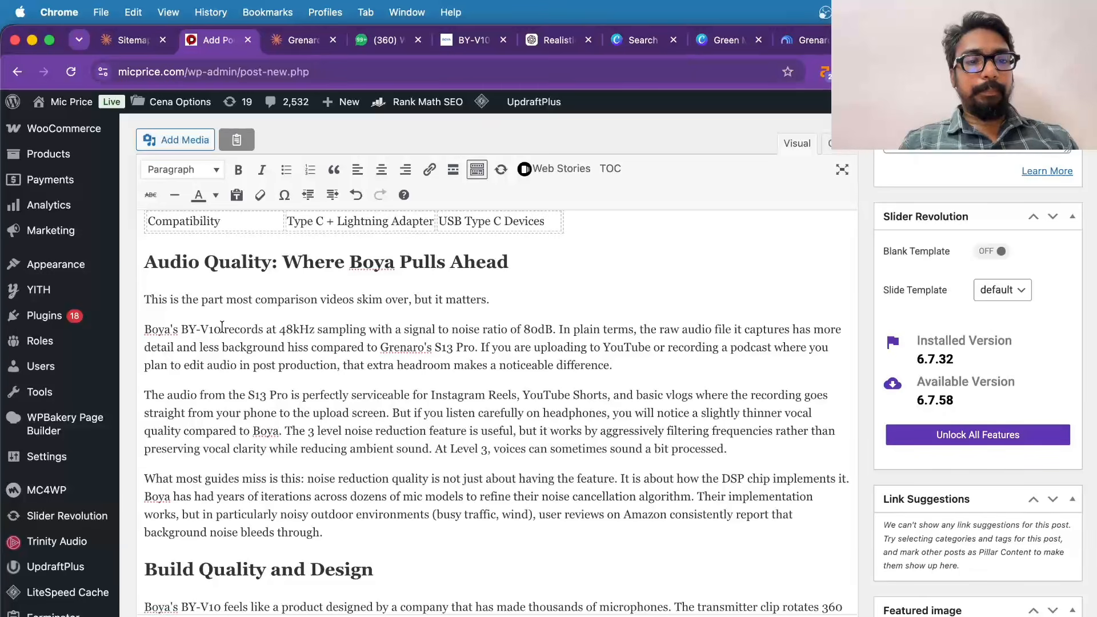
pyautogui.moveTo(222, 327); pyautogui.dragTo(143, 329)
pyautogui.press('super+c')
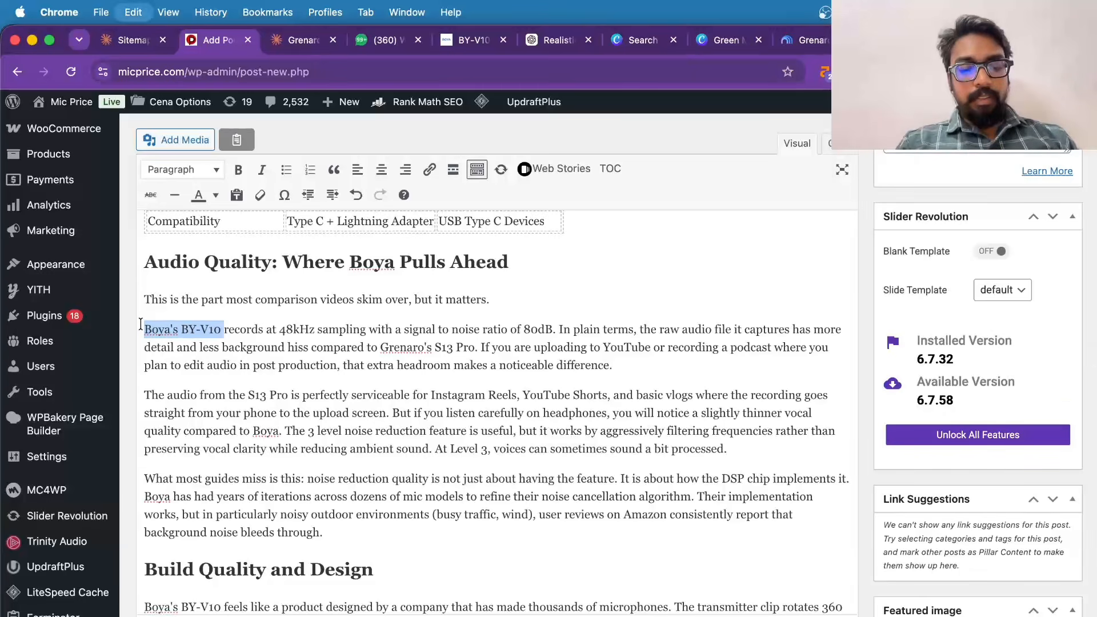
# - Open YouTube in a new tab and search it for "Boya's BY-V10"
pyautogui.press('super+t')
pyautogui.write('youtube.com/@mayanksahuseo')
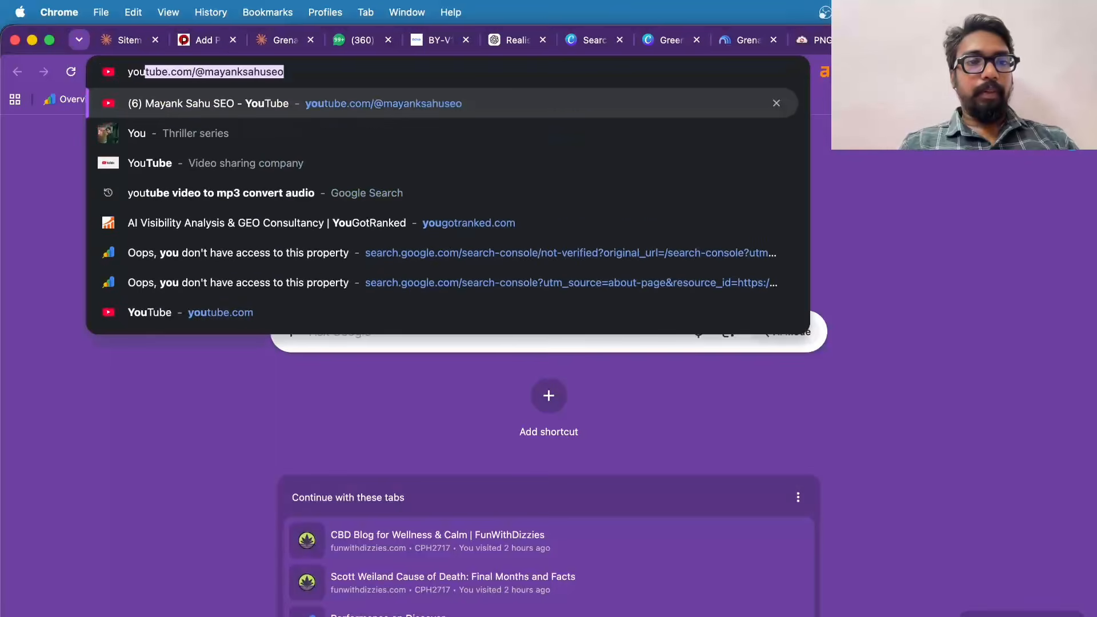
pyautogui.press('Return')
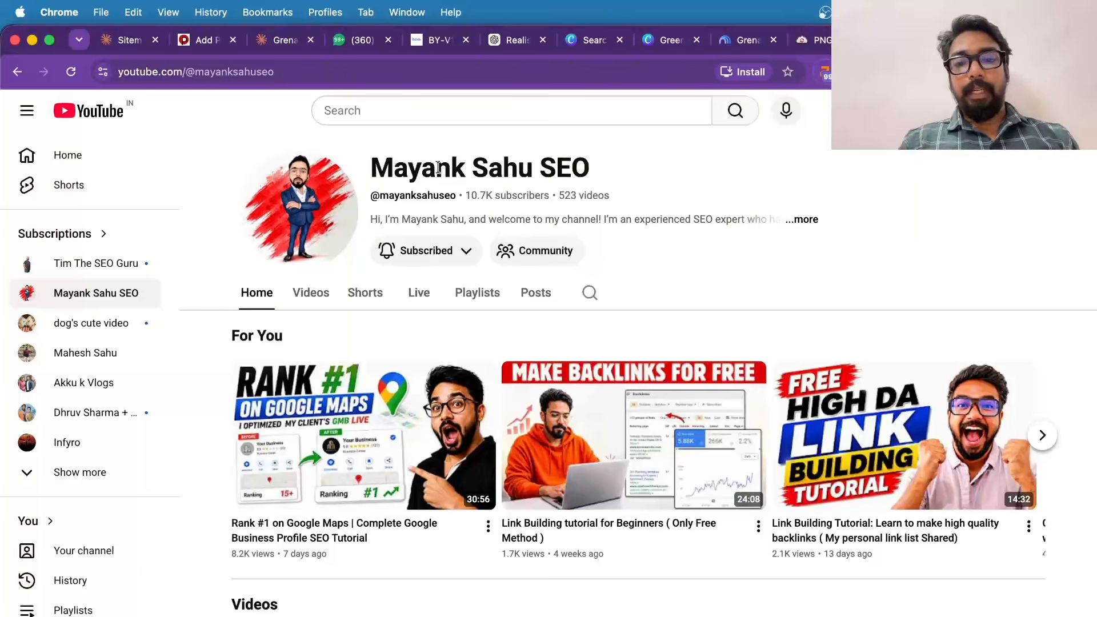
pyautogui.click(402, 110)
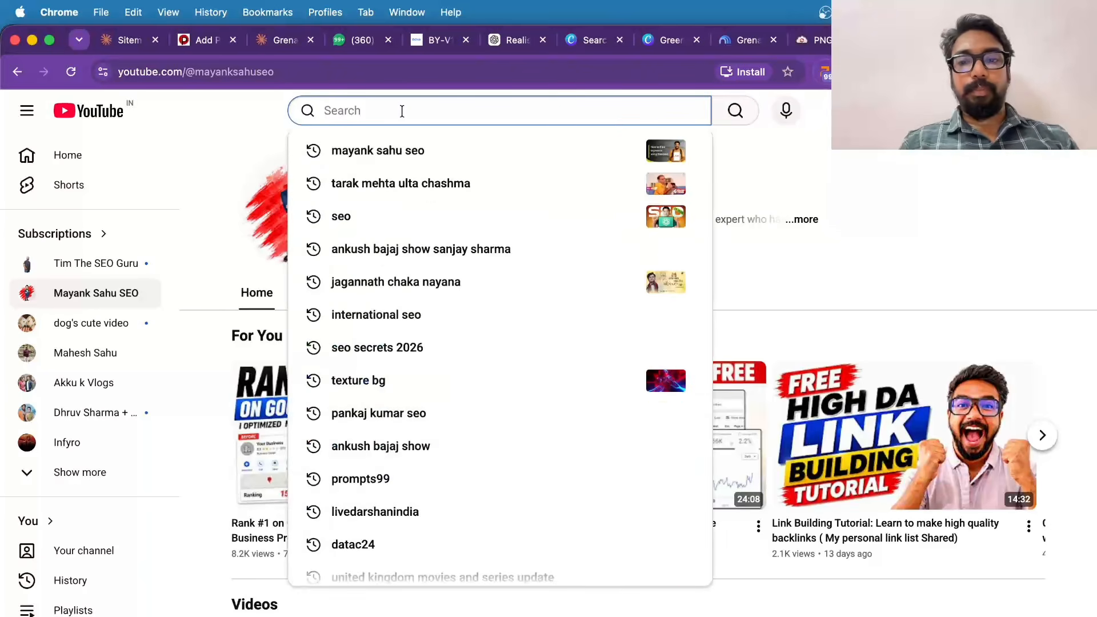
pyautogui.press('super+v')
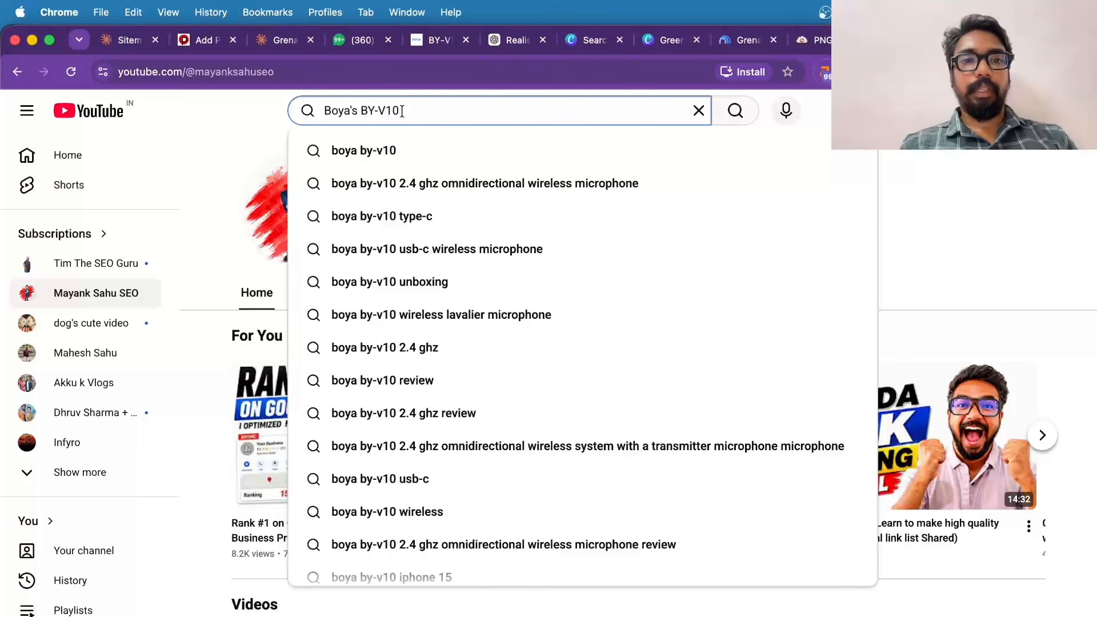
pyautogui.press('Return')
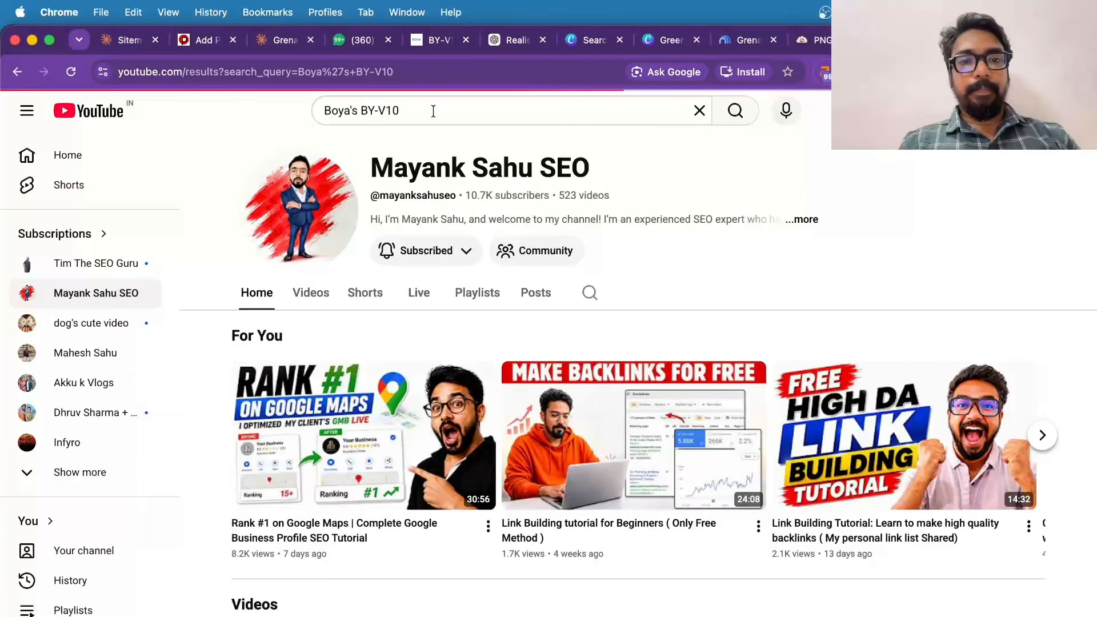
pyautogui.scroll(-5, 488, 311)
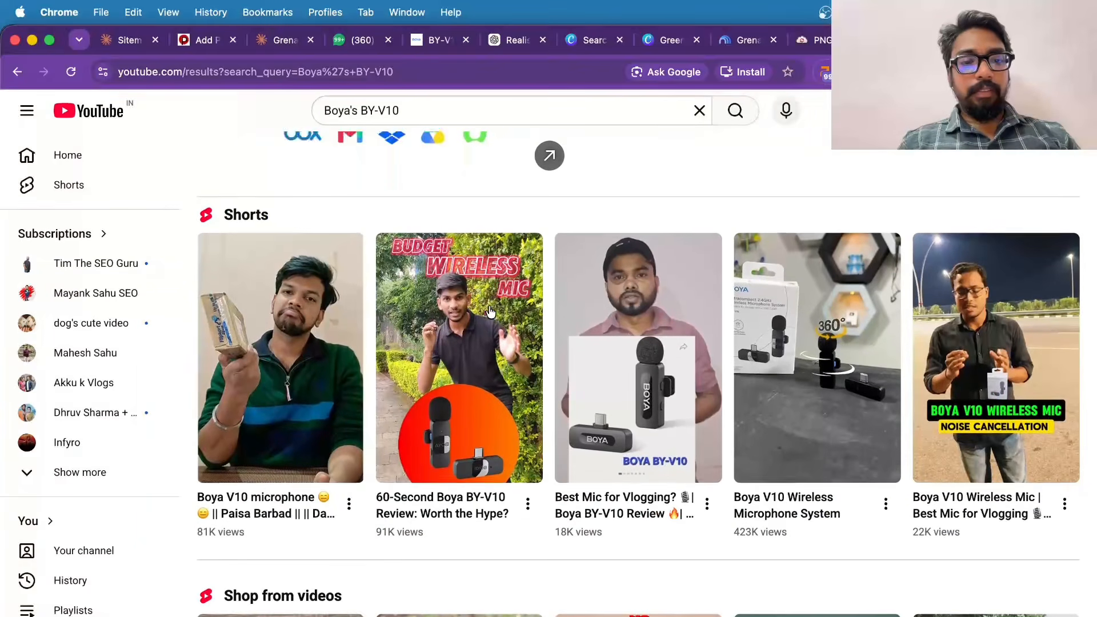
# - Refine the YouTube search to "Boya's BY-V10 audio quality"
pyautogui.scroll(5, 421, 158)
pyautogui.click(413, 108)
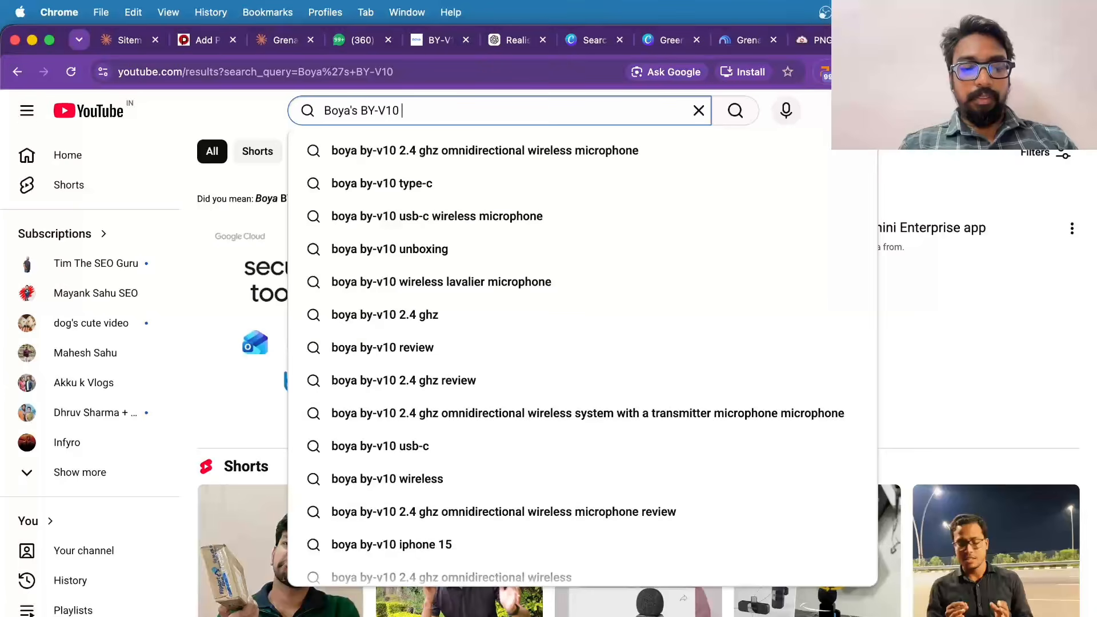
pyautogui.write('audi')
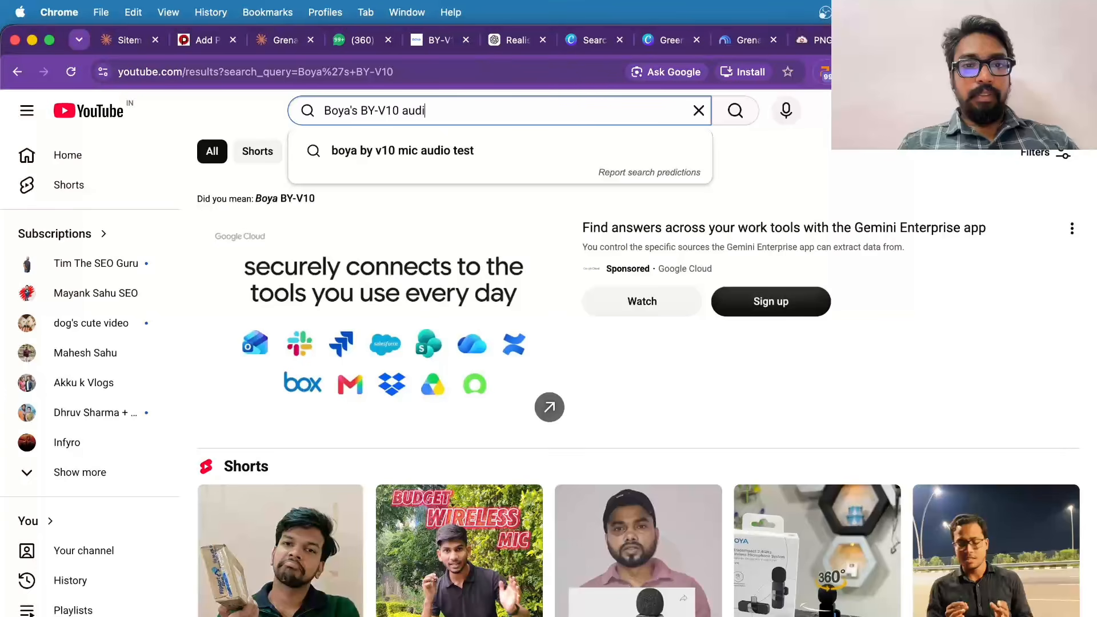
pyautogui.write('o qua')
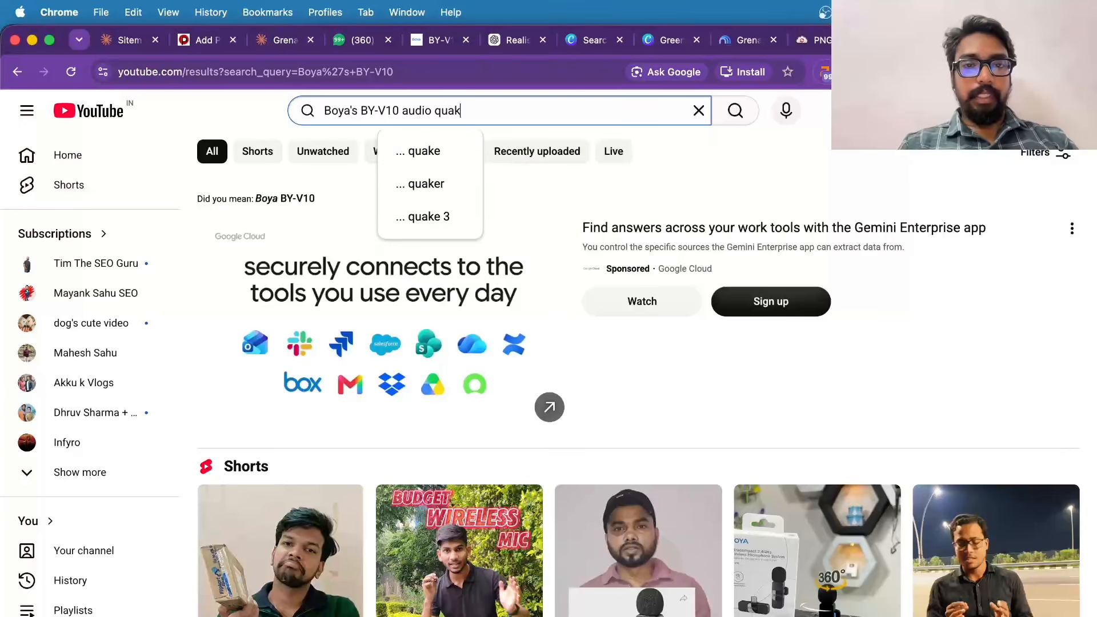
pyautogui.write('lity')
pyautogui.press('Return')
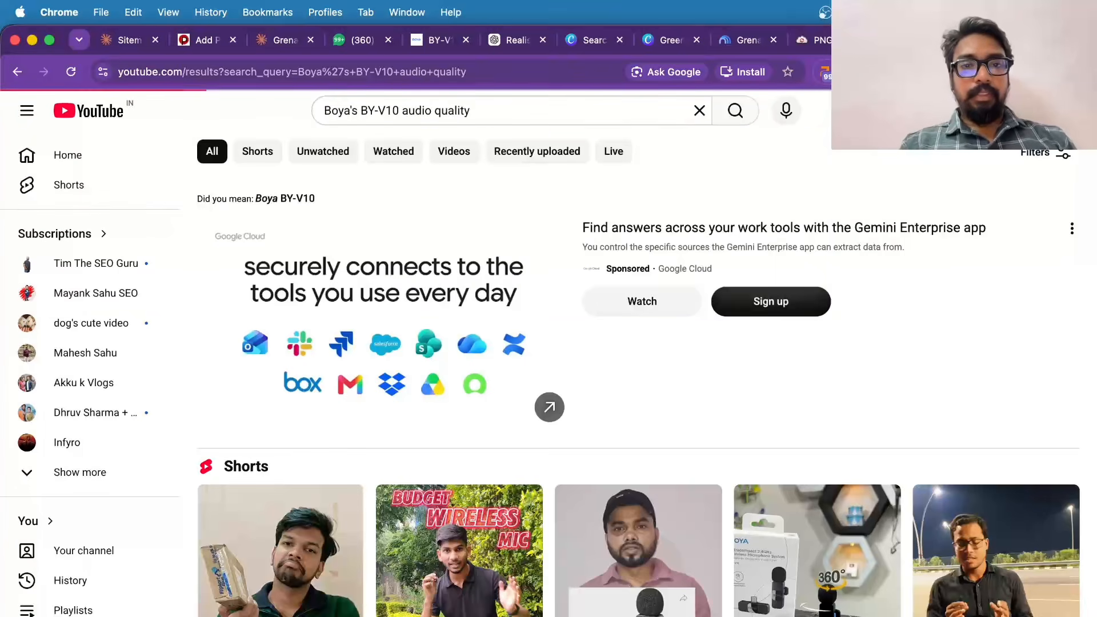
# - Find the video "Boya BY-V10 Wireless Microphone Full Review - Buy OR Not ?" in the results and copy its share link
pyautogui.scroll(-10, 455, 298)
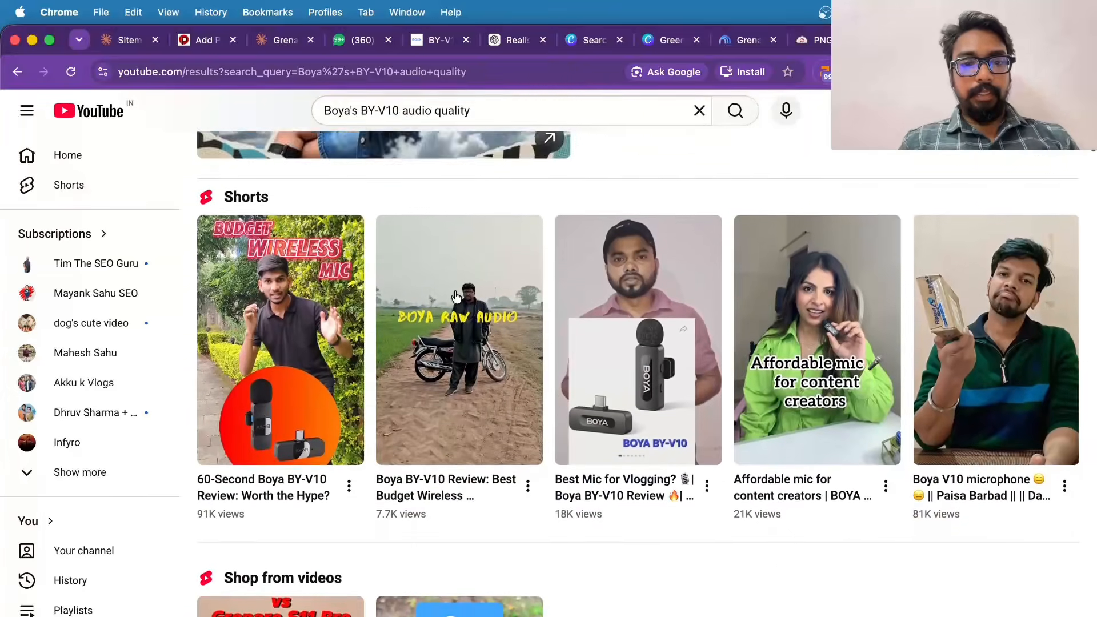
pyautogui.scroll(-2, 456, 297)
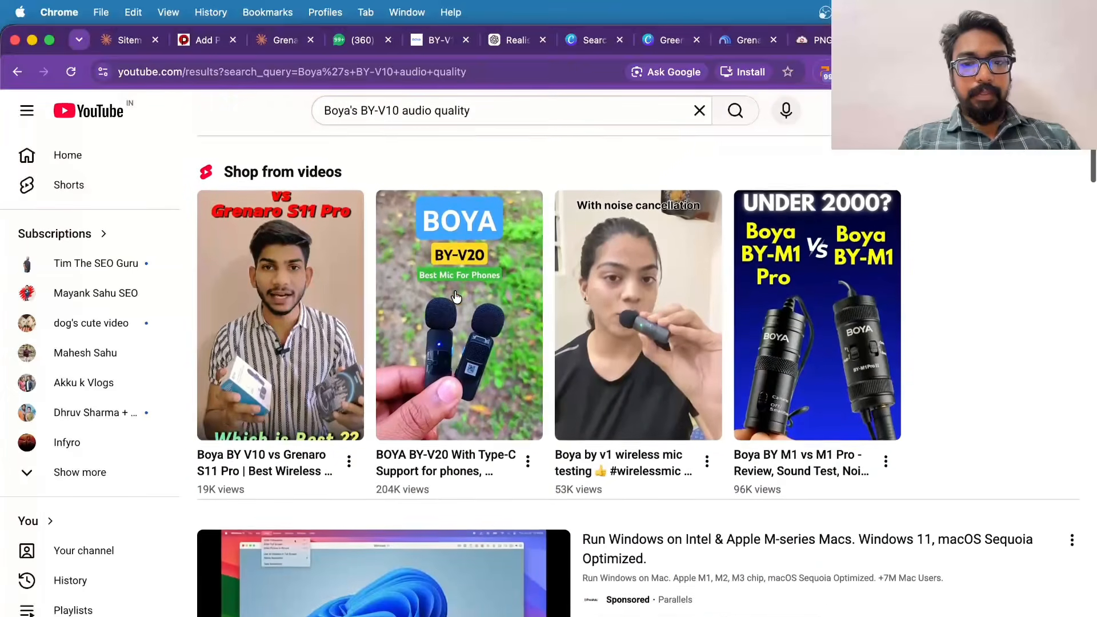
pyautogui.scroll(7, 456, 297)
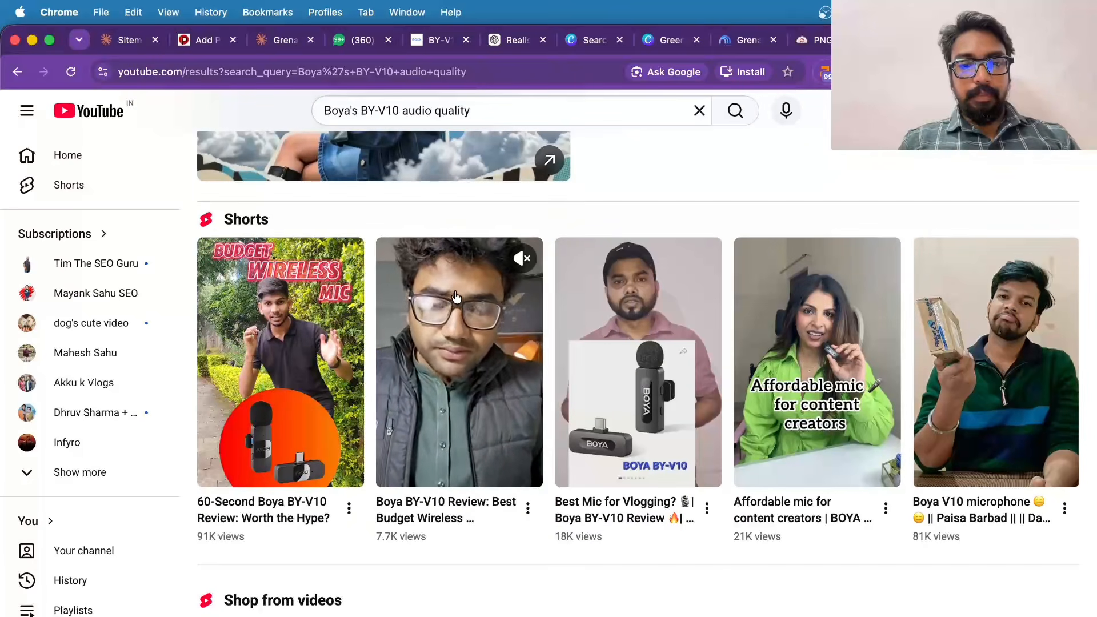
pyautogui.moveTo(303, 522)
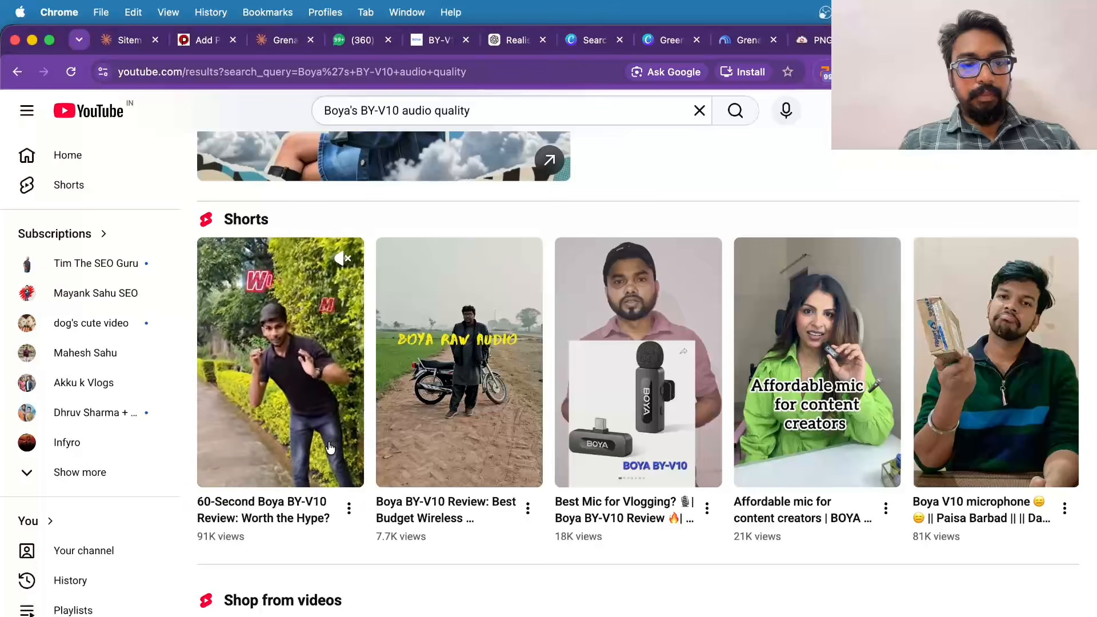
pyautogui.scroll(5, 320, 479)
pyautogui.scroll(-1, 334, 436)
pyautogui.scroll(-15, 334, 436)
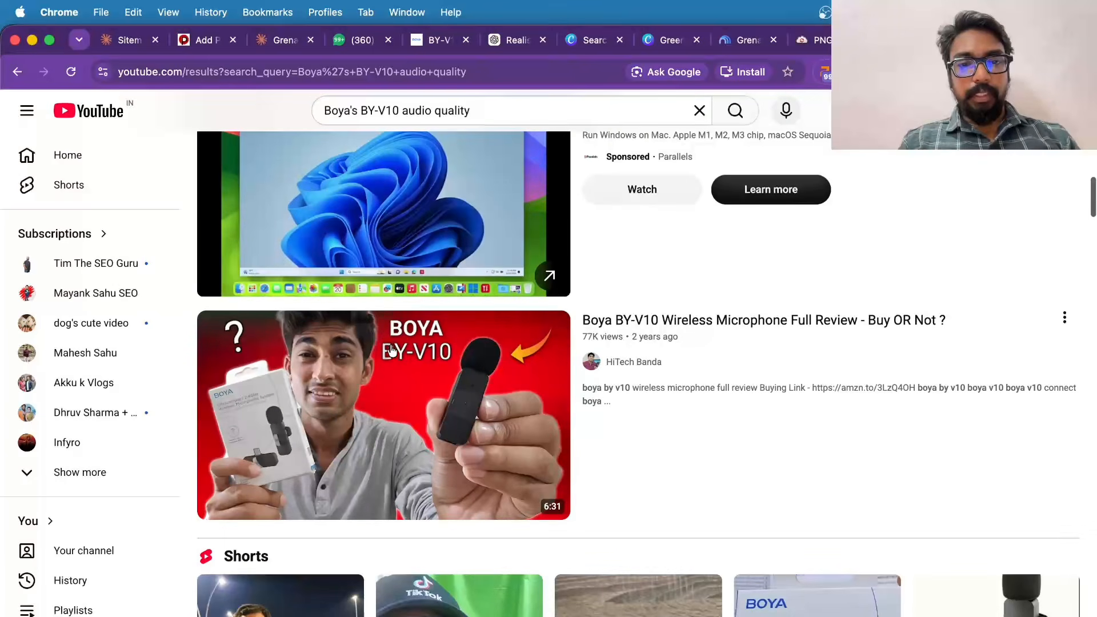
pyautogui.moveTo(955, 320)
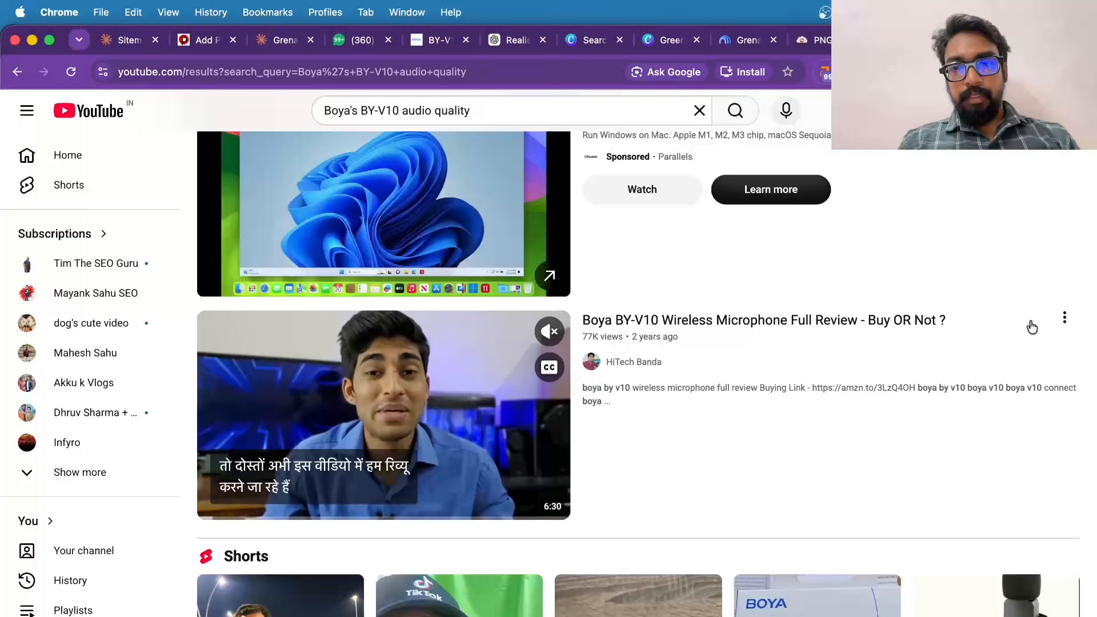
pyautogui.click(1065, 318)
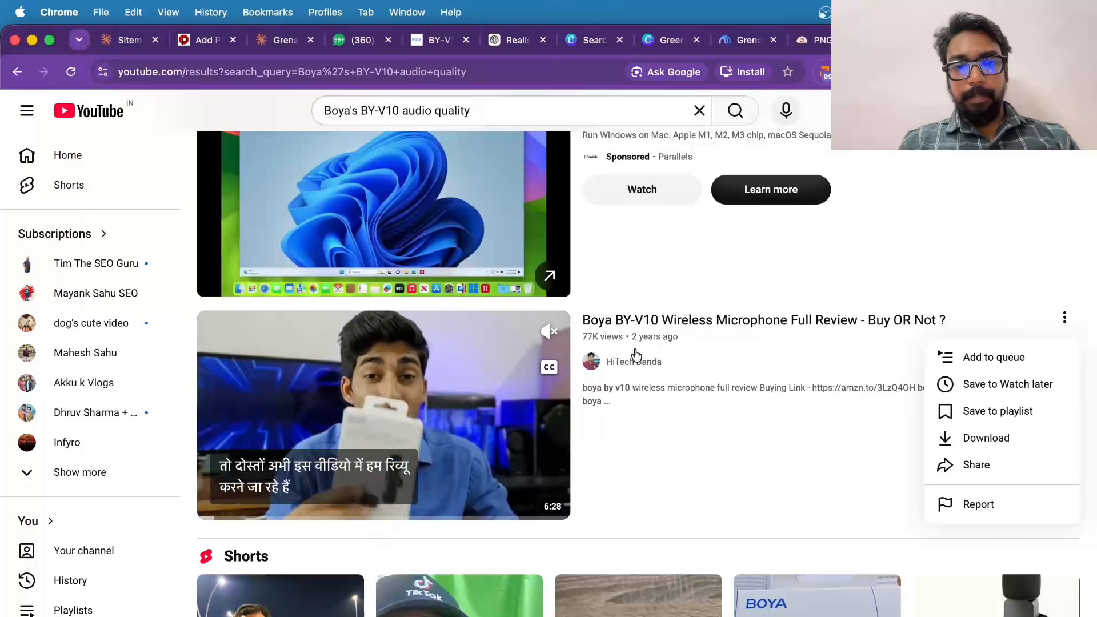
pyautogui.click(964, 464)
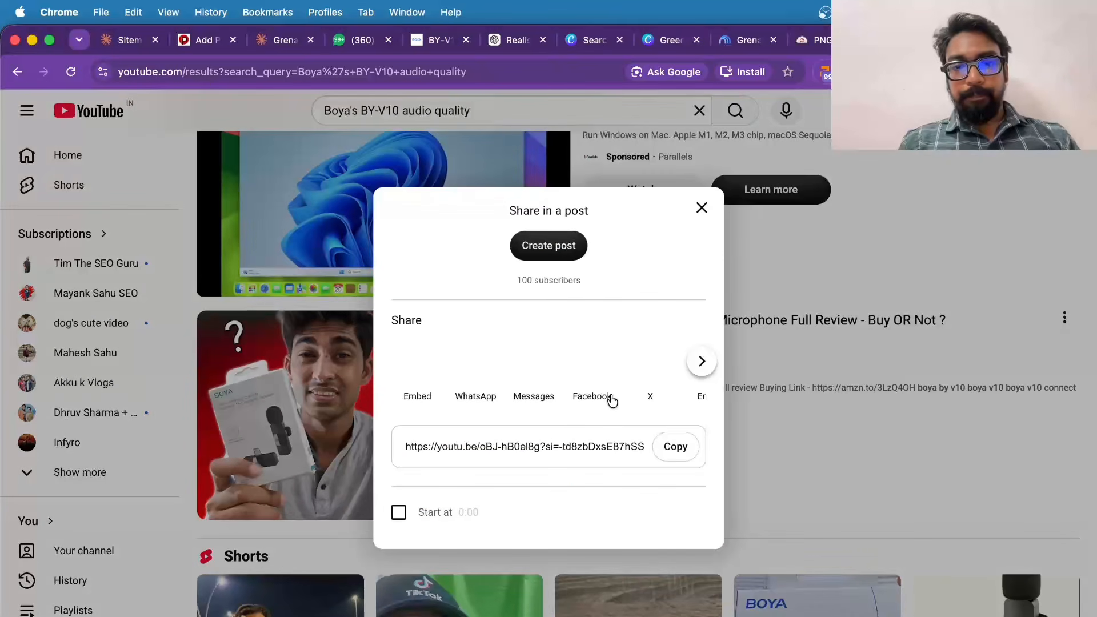
pyautogui.click(674, 446)
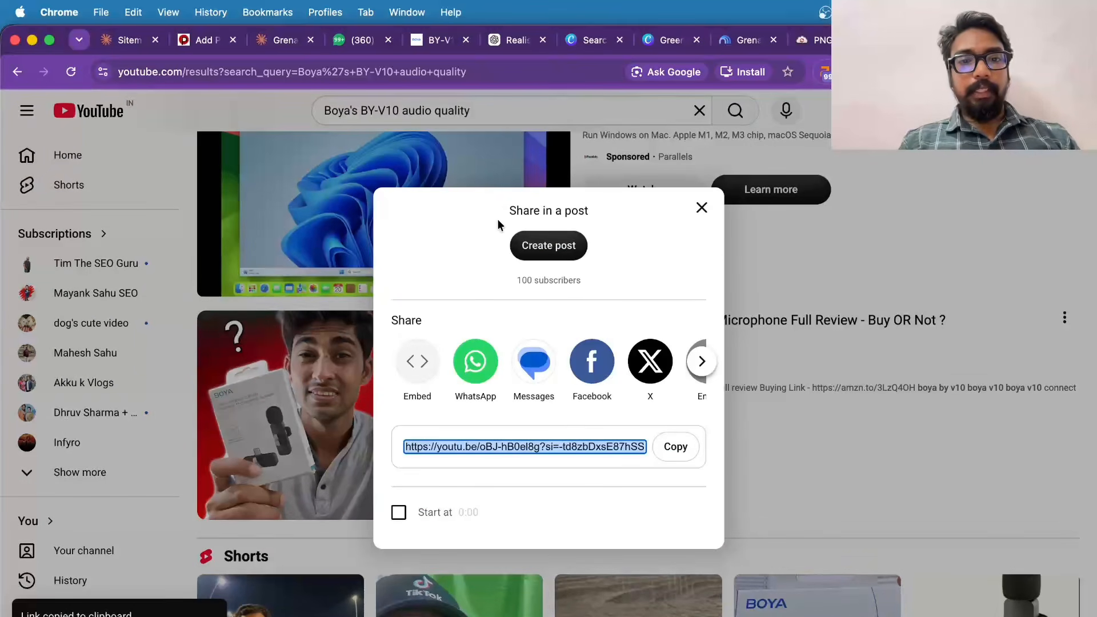
# - Return to the WordPress post and add a "Video review" line followed by the copied YouTube link above the "Build Quality and Design" heading
pyautogui.click(194, 38)
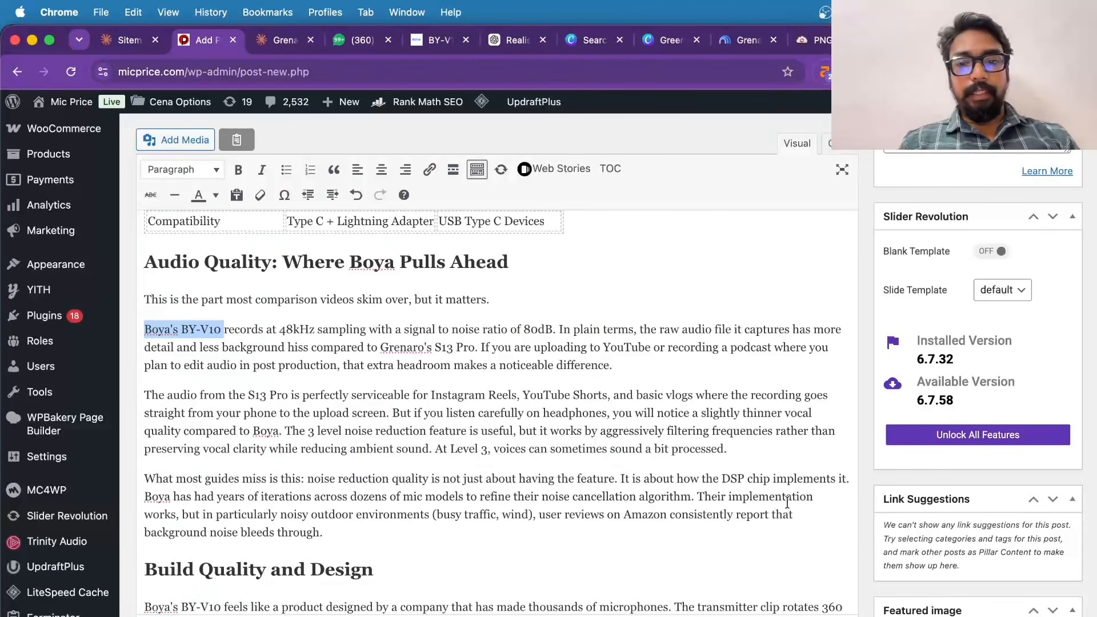
pyautogui.click(802, 511)
pyautogui.press('Return')
pyautogui.press('BackSpace')
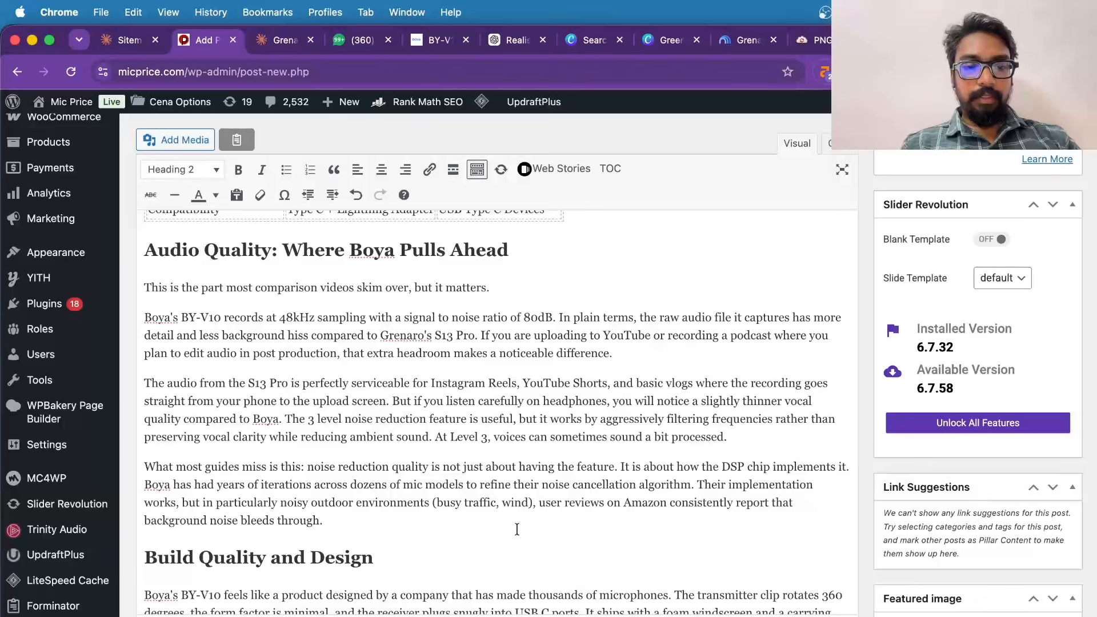
pyautogui.click(401, 526)
pyautogui.press('Return')
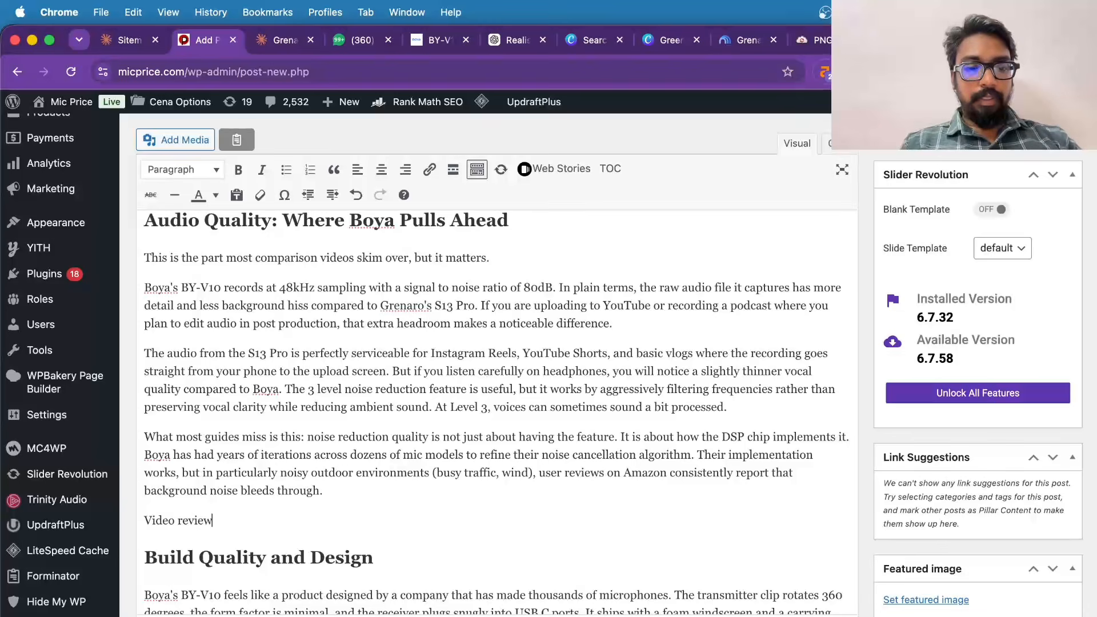
pyautogui.press('Return')
pyautogui.press('super+v')
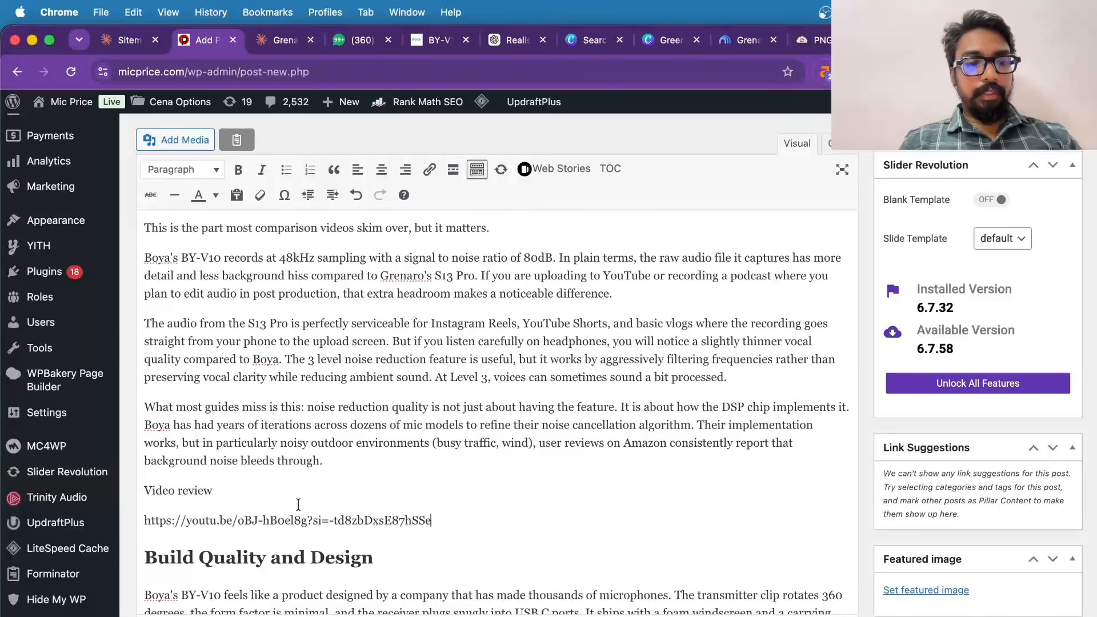
# - Make the "Video review" line bold
pyautogui.tripleClick(183, 492)
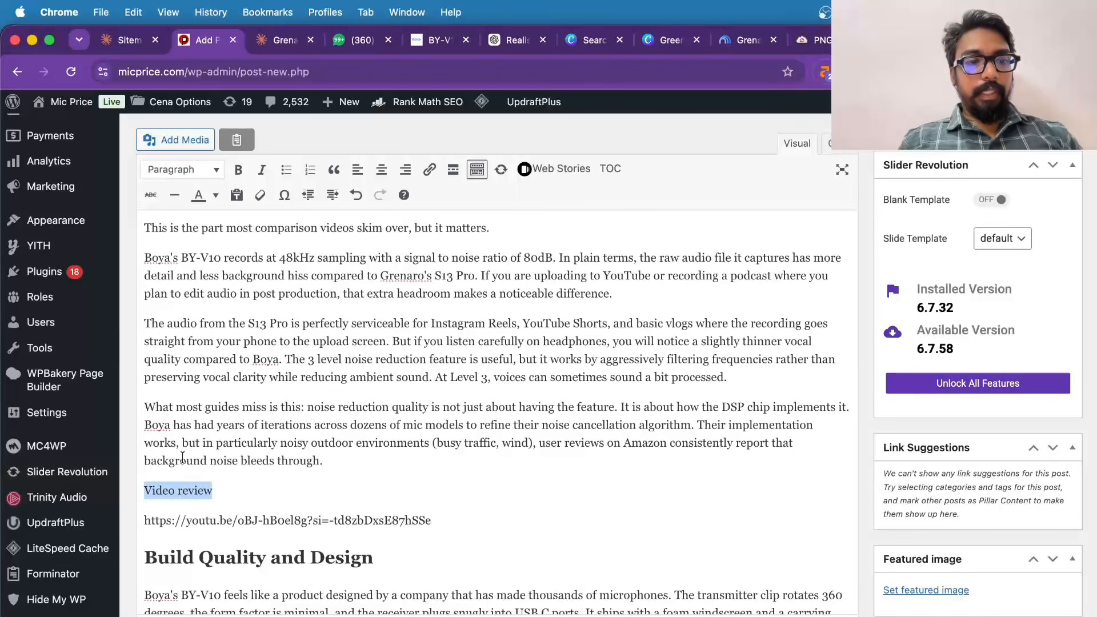
pyautogui.click(238, 170)
pyautogui.click(294, 462)
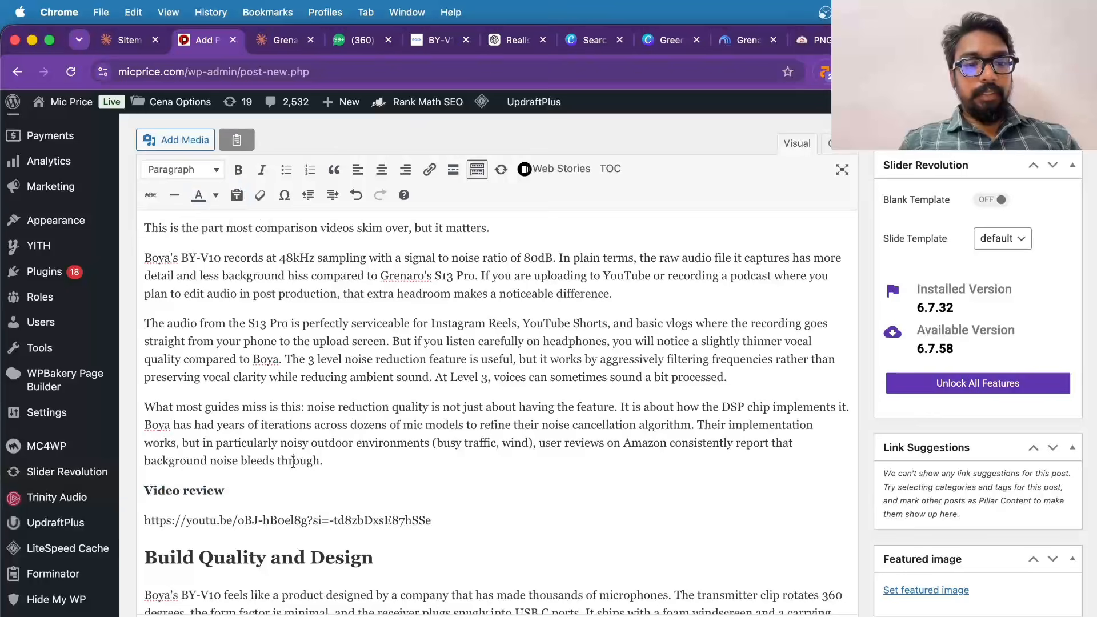
# - Delete the YouTube link beneath "Video review", leaving an empty paragraph in its place
pyautogui.tripleClick(277, 515)
pyautogui.click(276, 515)
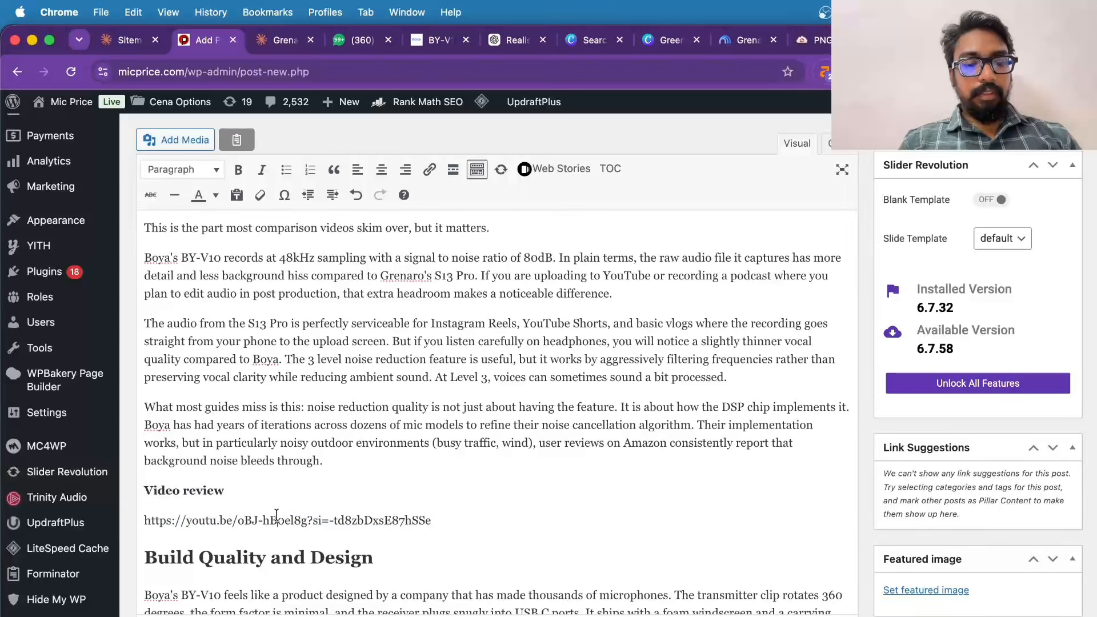
pyautogui.tripleClick(276, 515)
pyautogui.press('BackSpace')
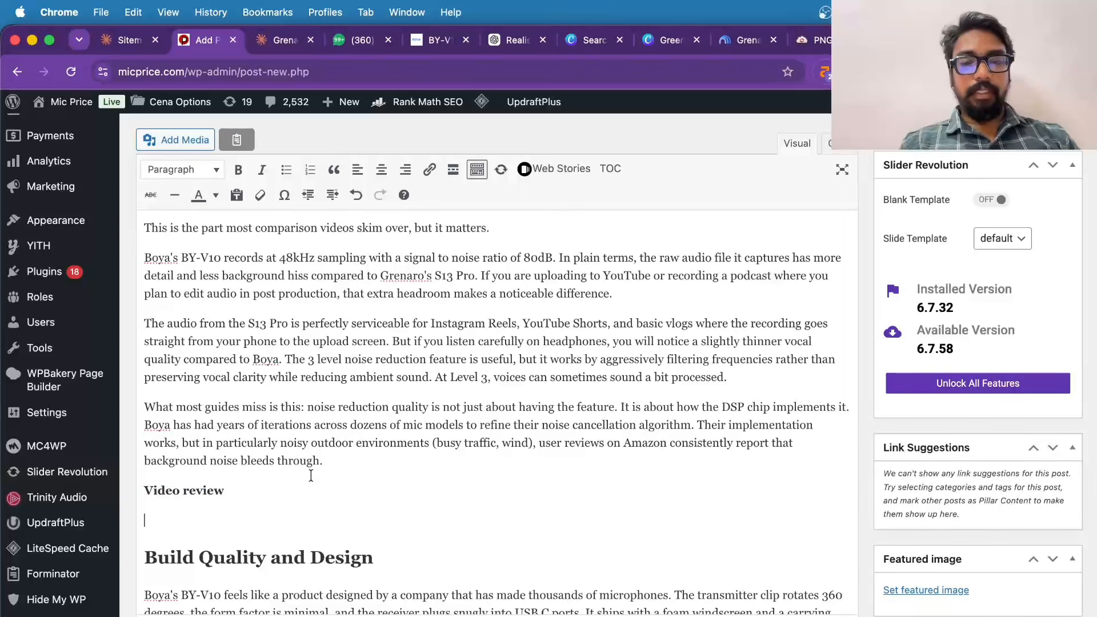
# - Switch back to YouTube and copy the iframe embed code of the Boya BY-V10 review video
pyautogui.click(909, 40)
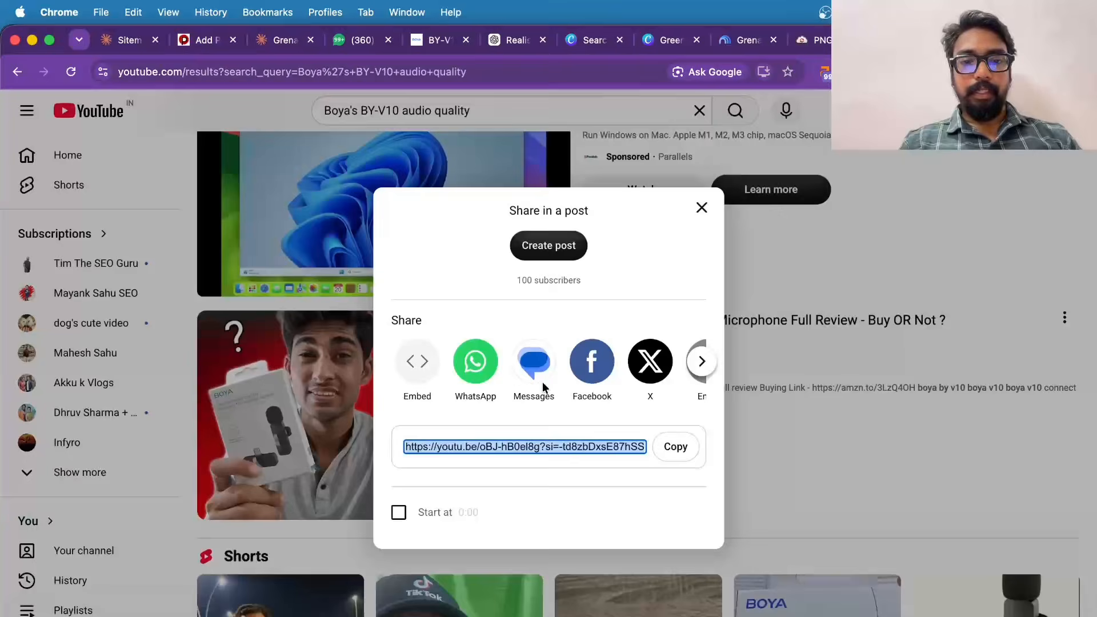
pyautogui.click(412, 374)
pyautogui.click(994, 525)
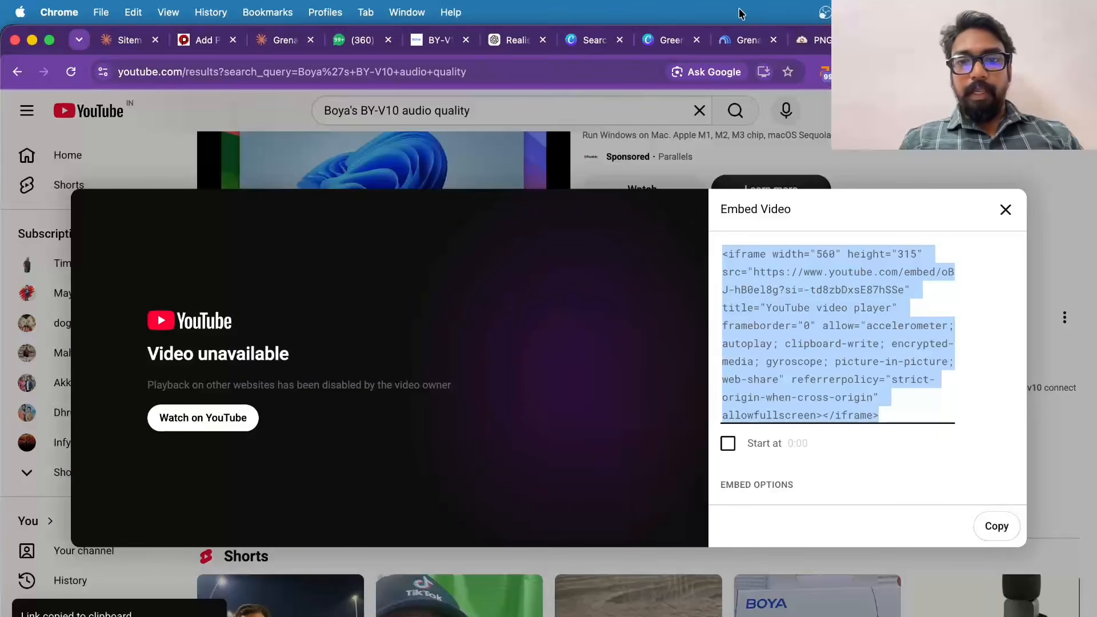
# - Switch back to the WordPress post and format the "Video review" line as Heading 3
pyautogui.click(211, 43)
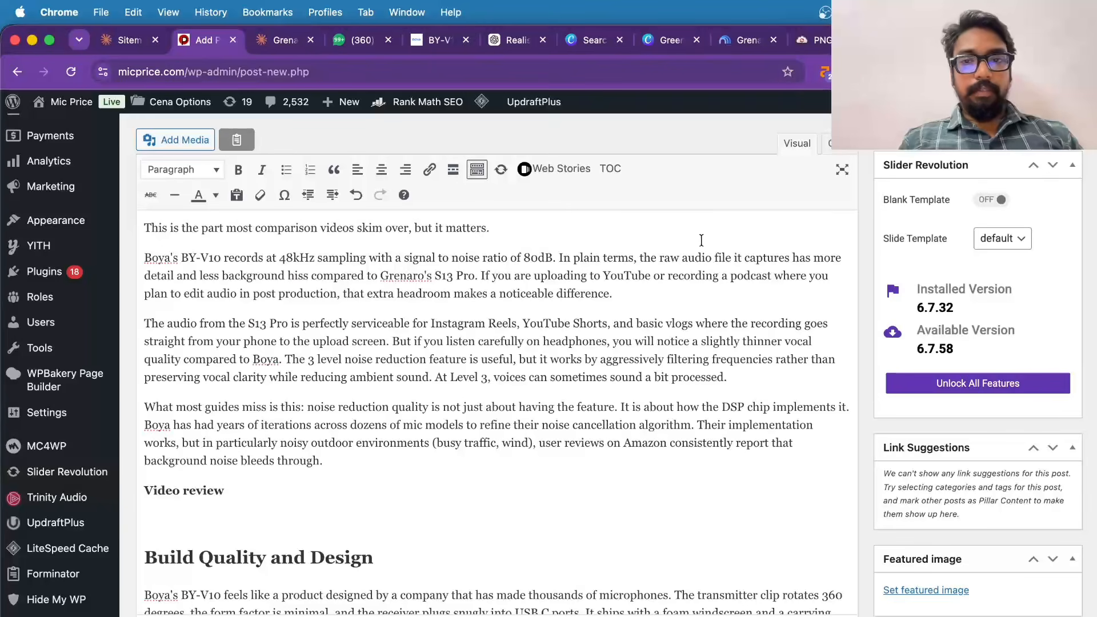
pyautogui.tripleClick(191, 487)
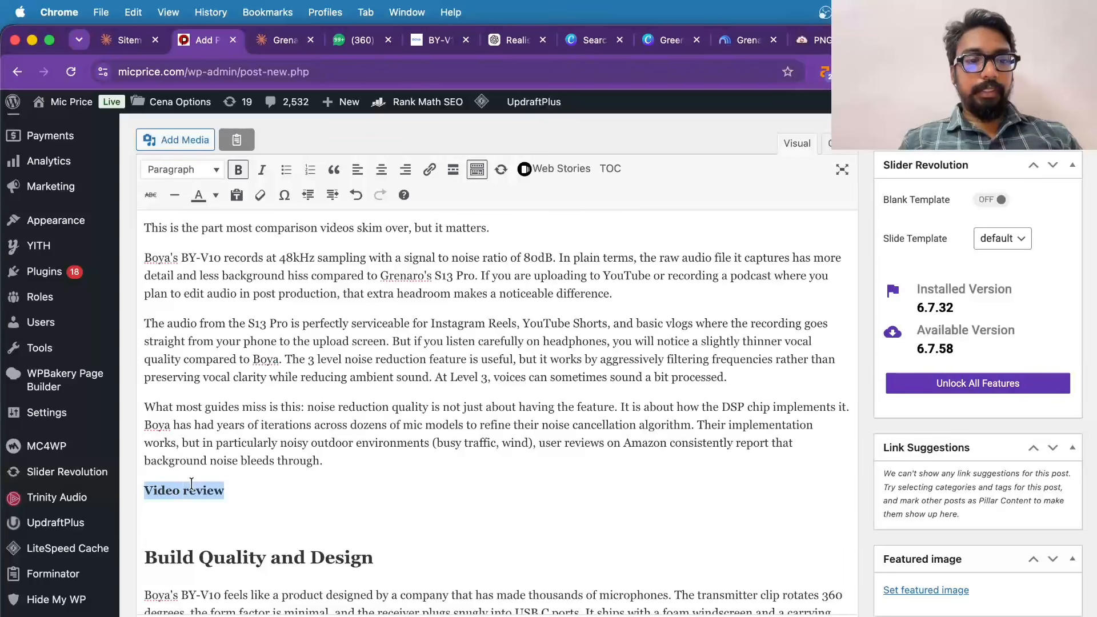
pyautogui.scroll(3, 243, 303)
pyautogui.click(243, 302)
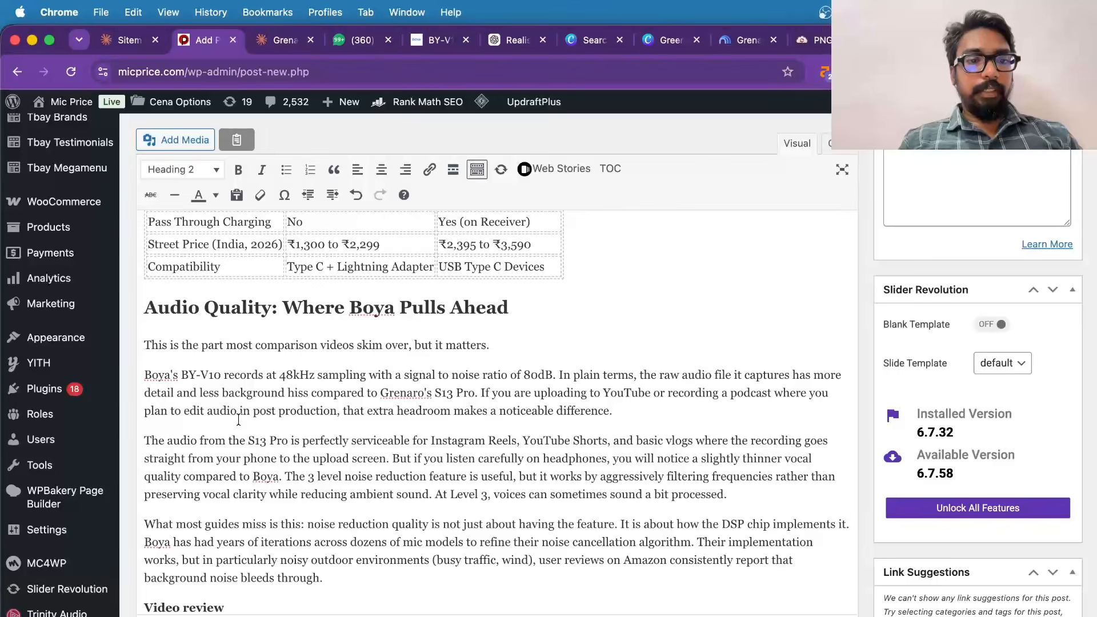
pyautogui.scroll(-3, 239, 419)
pyautogui.tripleClick(192, 446)
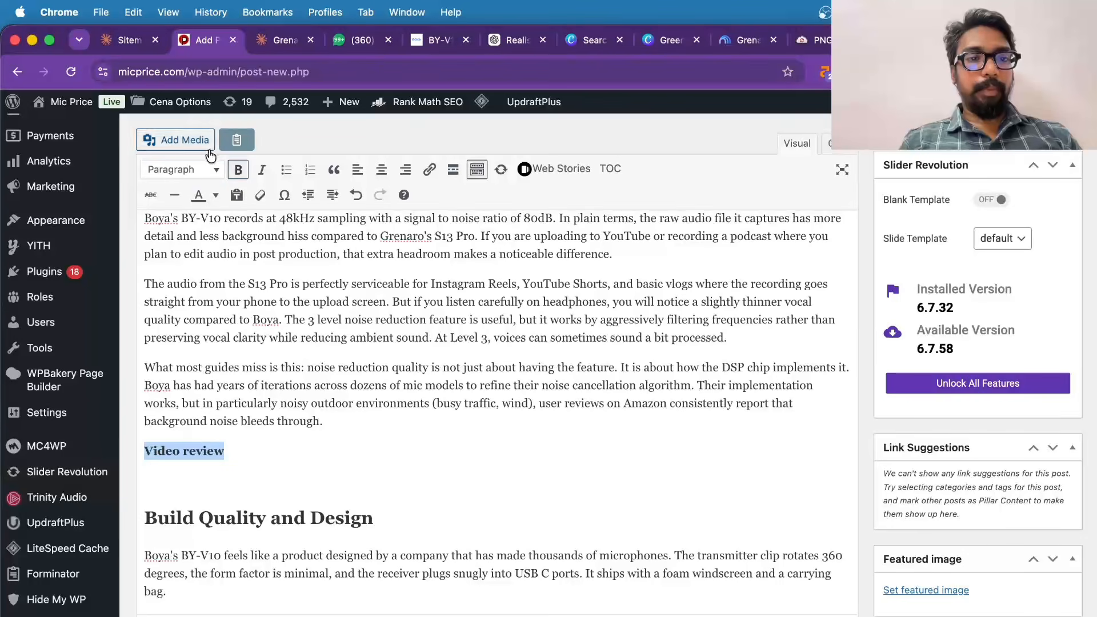
pyautogui.click(177, 169)
pyautogui.click(213, 281)
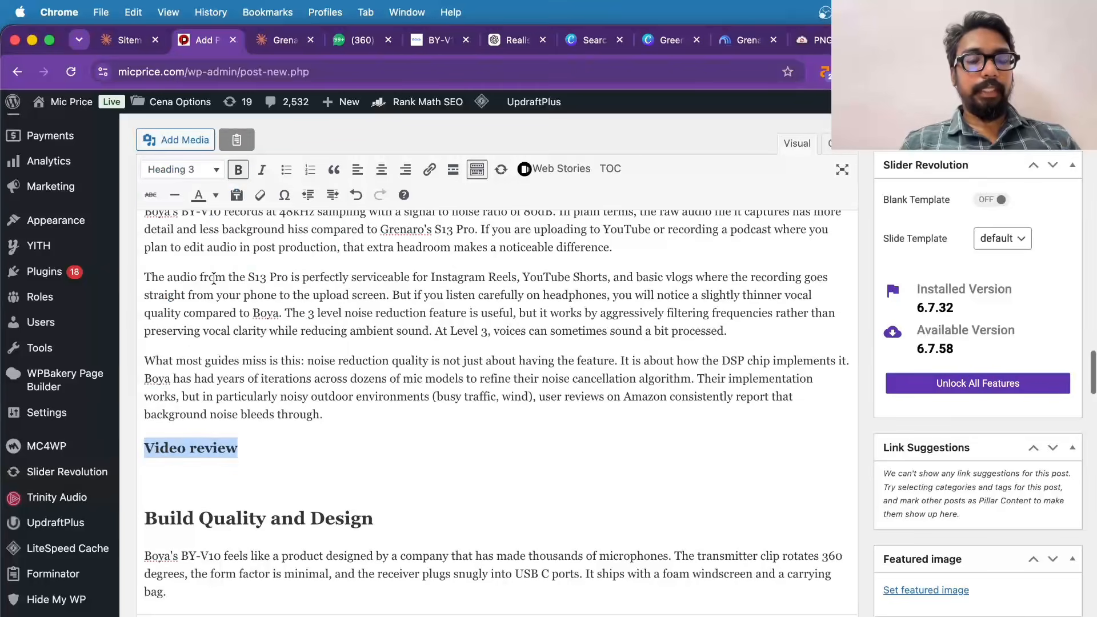
# - Try to embed the video by replacing the &nbsp; line under "Video review" in the post's code with the copied iframe, and view it
pyautogui.click(264, 484)
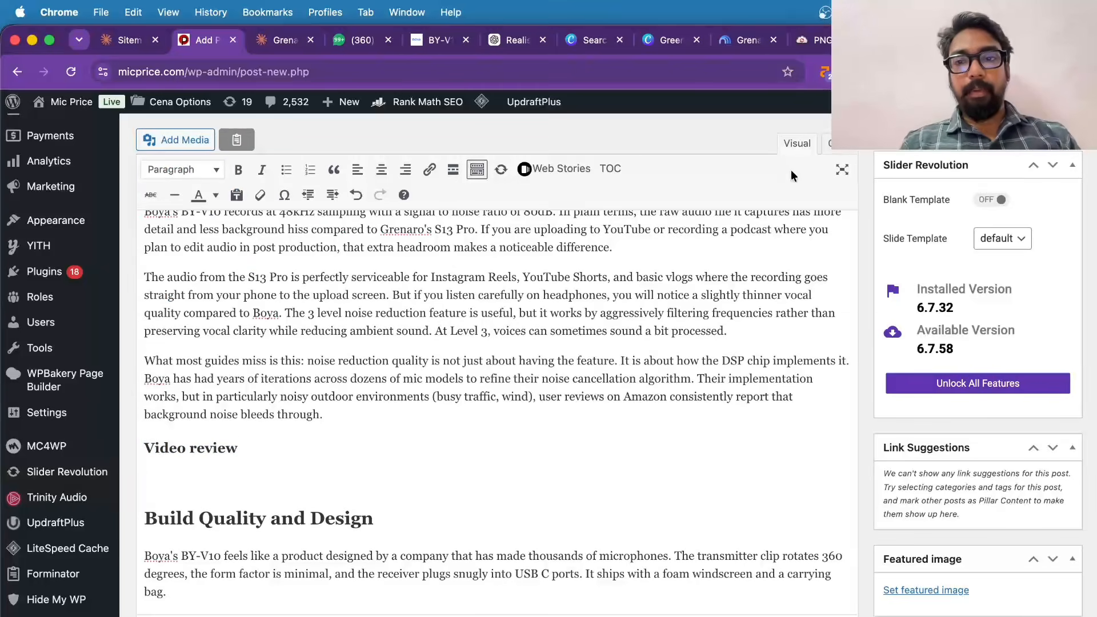
pyautogui.click(845, 150)
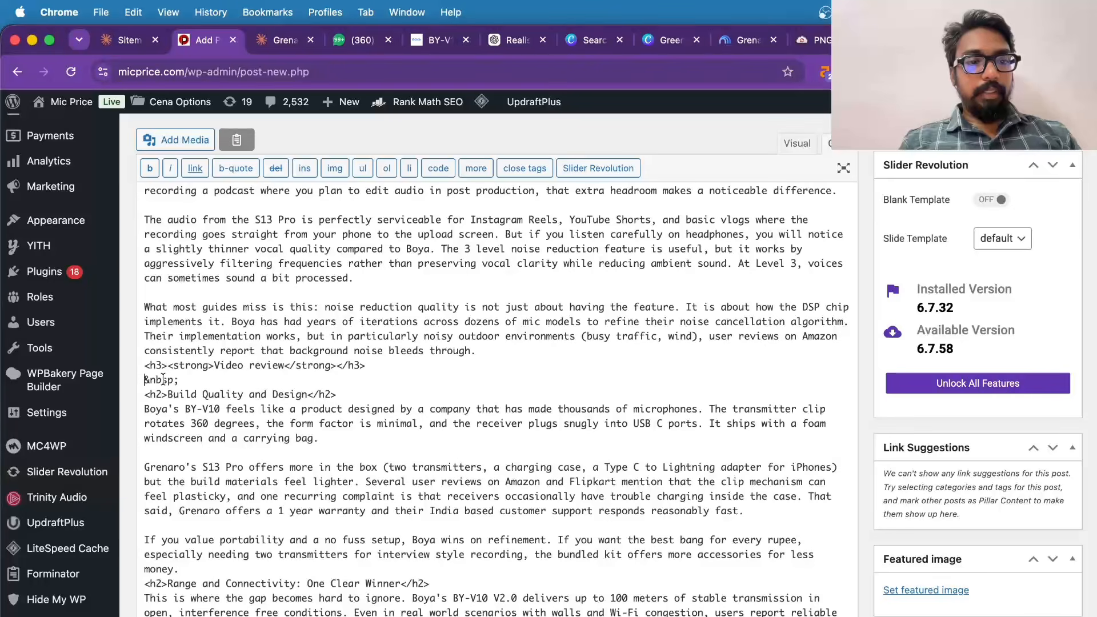
pyautogui.click(201, 379)
pyautogui.press('BackSpace')
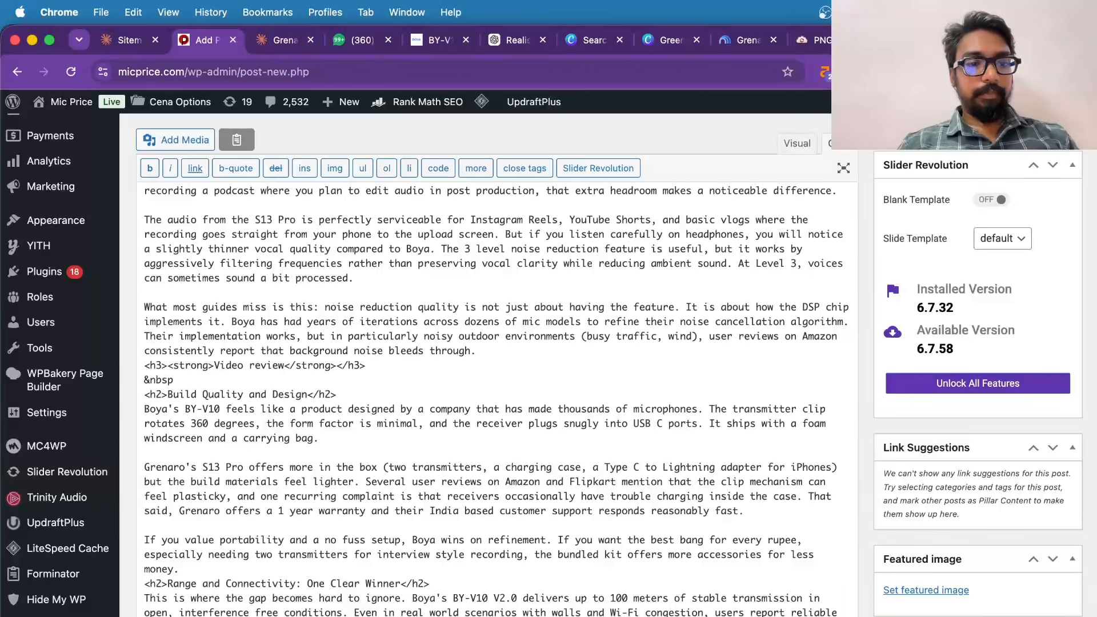
pyautogui.press('BackSpace')
pyautogui.press('BackSpace')
pyautogui.press('super+v')
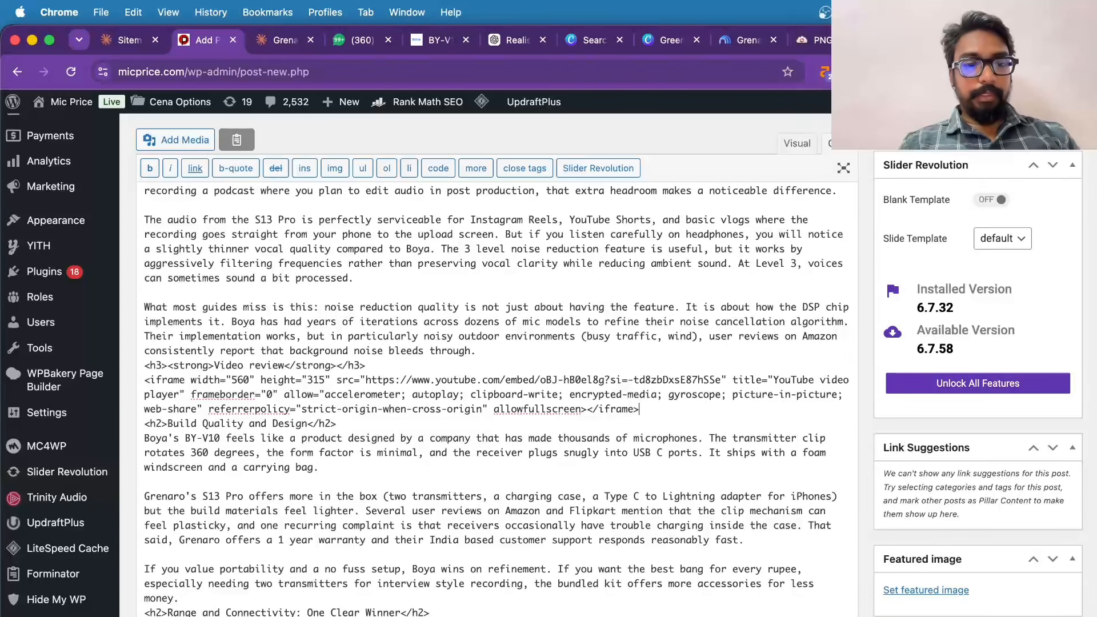
pyautogui.click(792, 150)
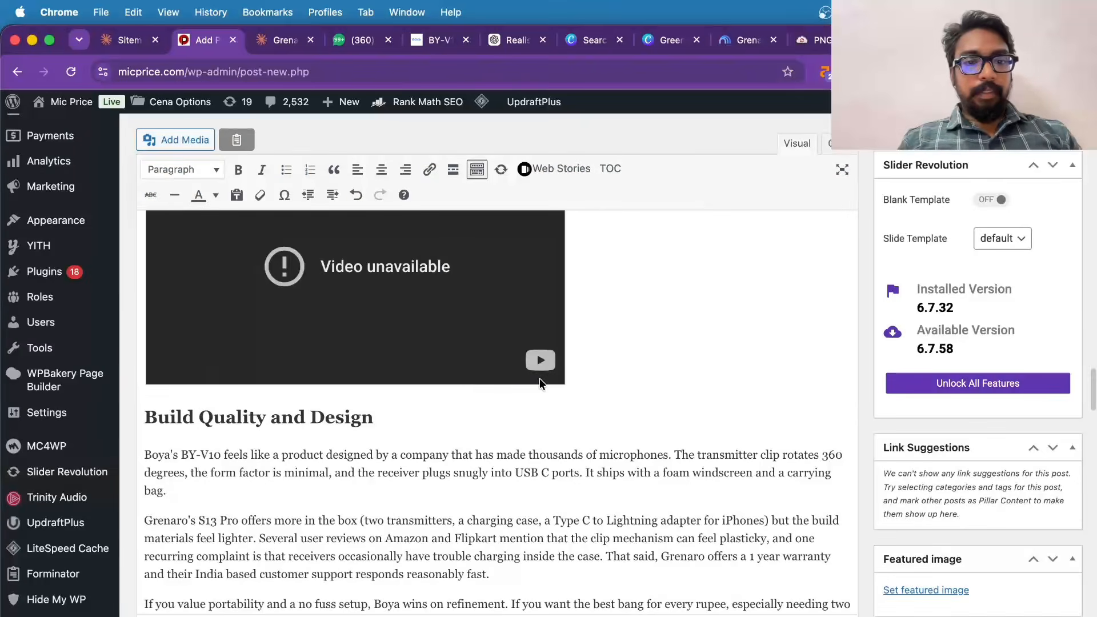
pyautogui.scroll(4, 541, 385)
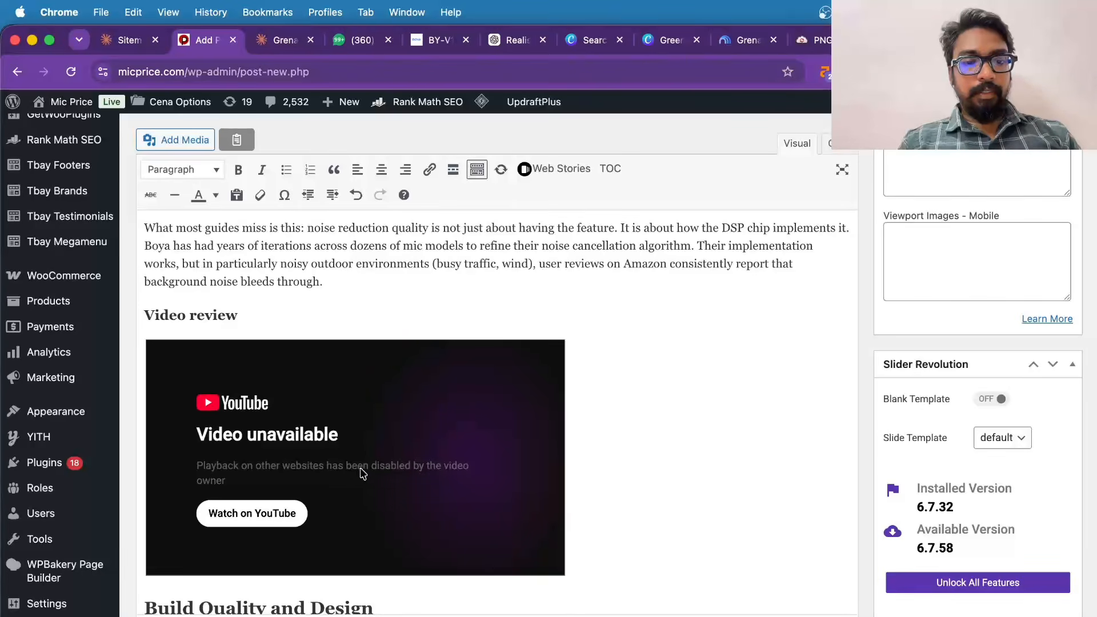
# - Switch to YouTube and copy the embed code of the "Mobile Wireless Mic for Youtube Videos Boya V10 Review - 3 Types of Testing" video
pyautogui.click(903, 40)
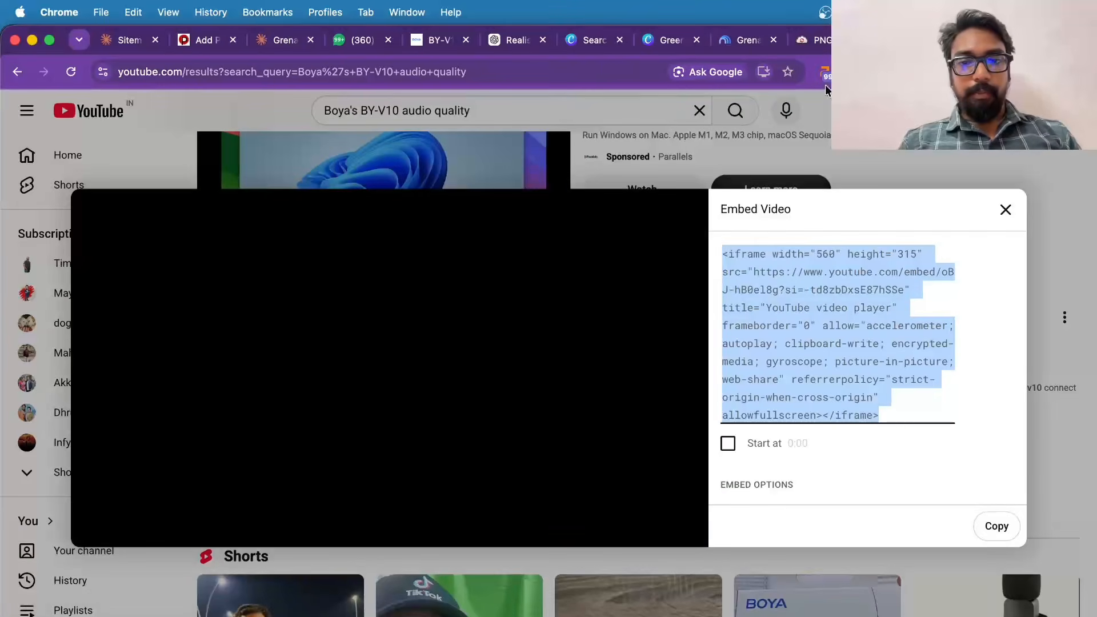
pyautogui.click(1007, 212)
pyautogui.scroll(-10, 629, 355)
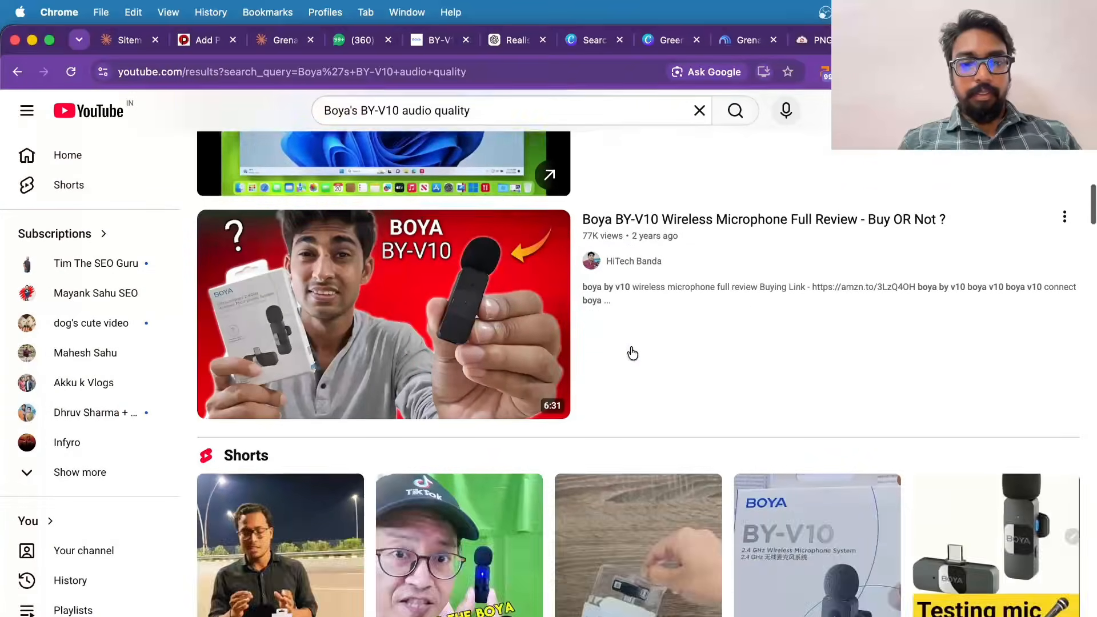
pyautogui.scroll(-10, 633, 351)
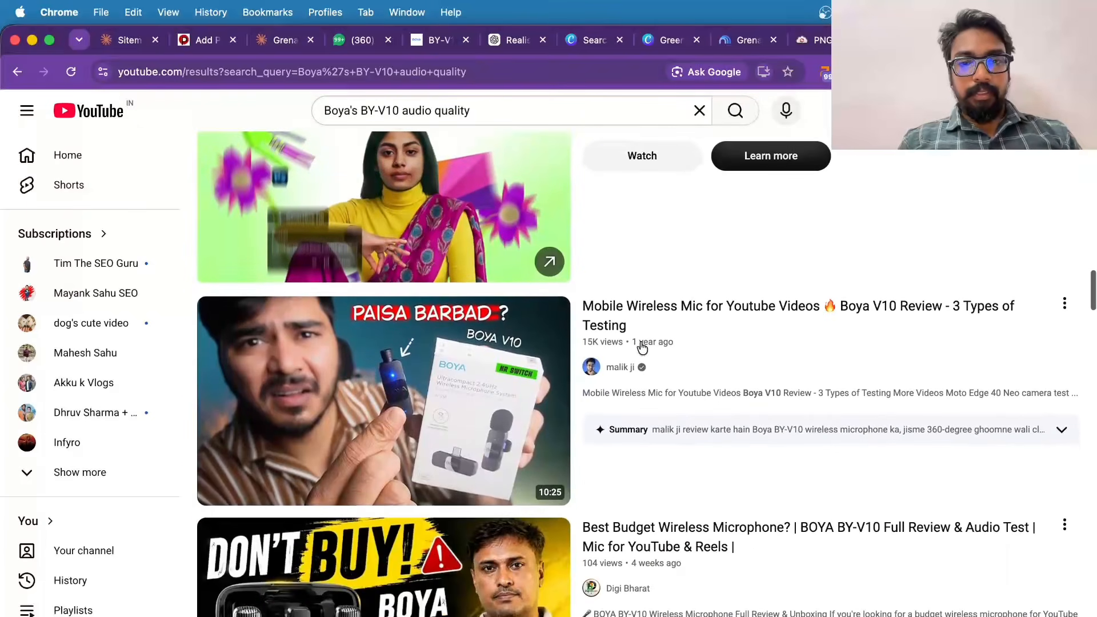
pyautogui.moveTo(642, 347)
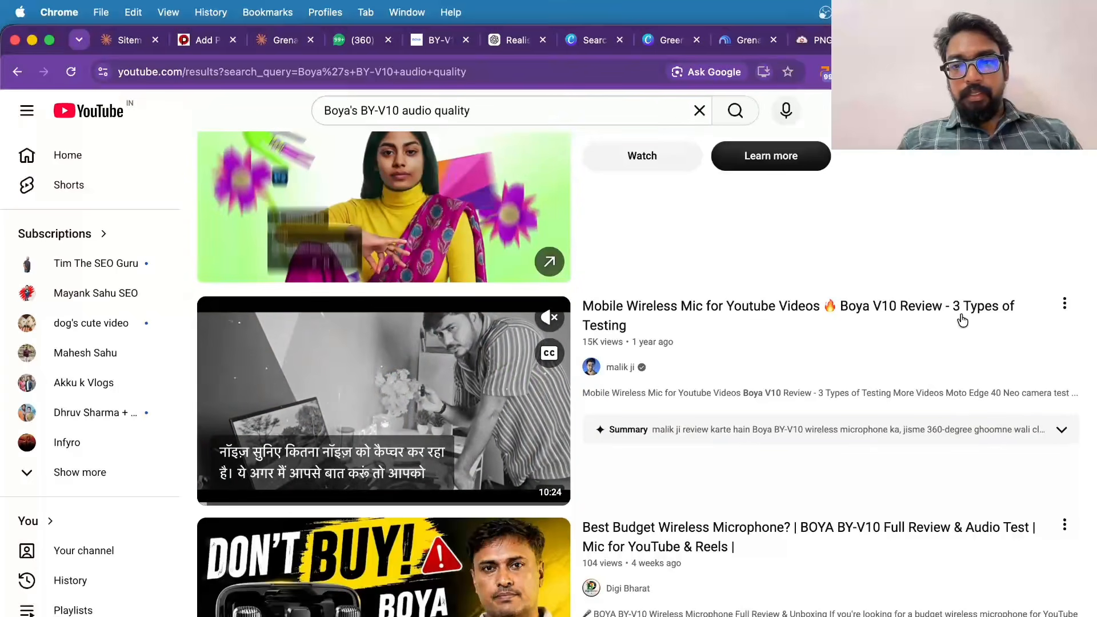
pyautogui.click(1064, 306)
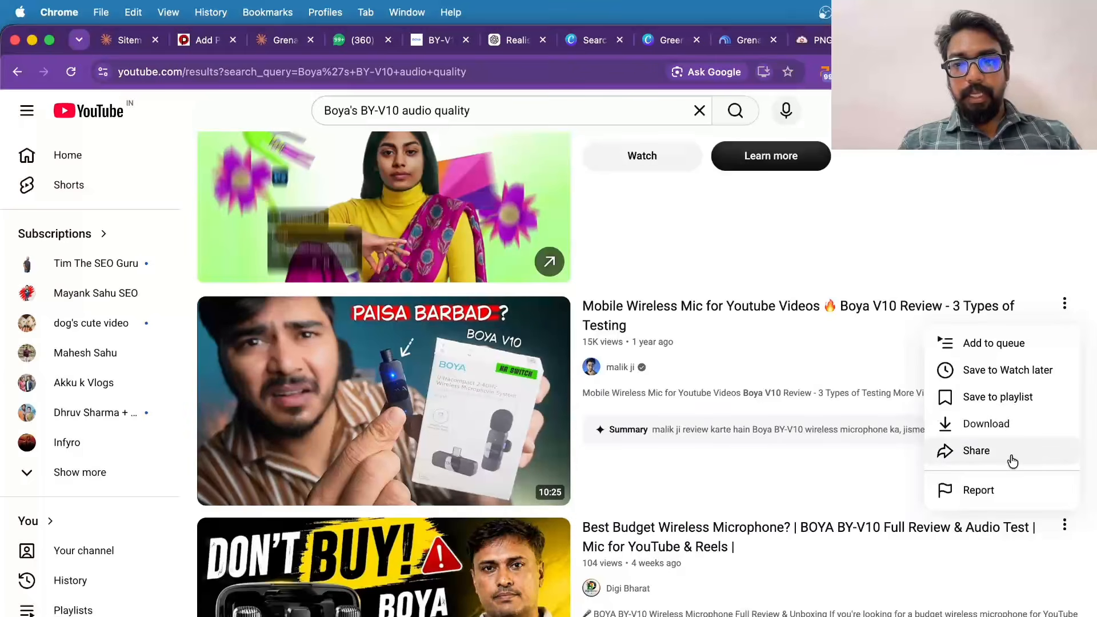
pyautogui.click(1010, 459)
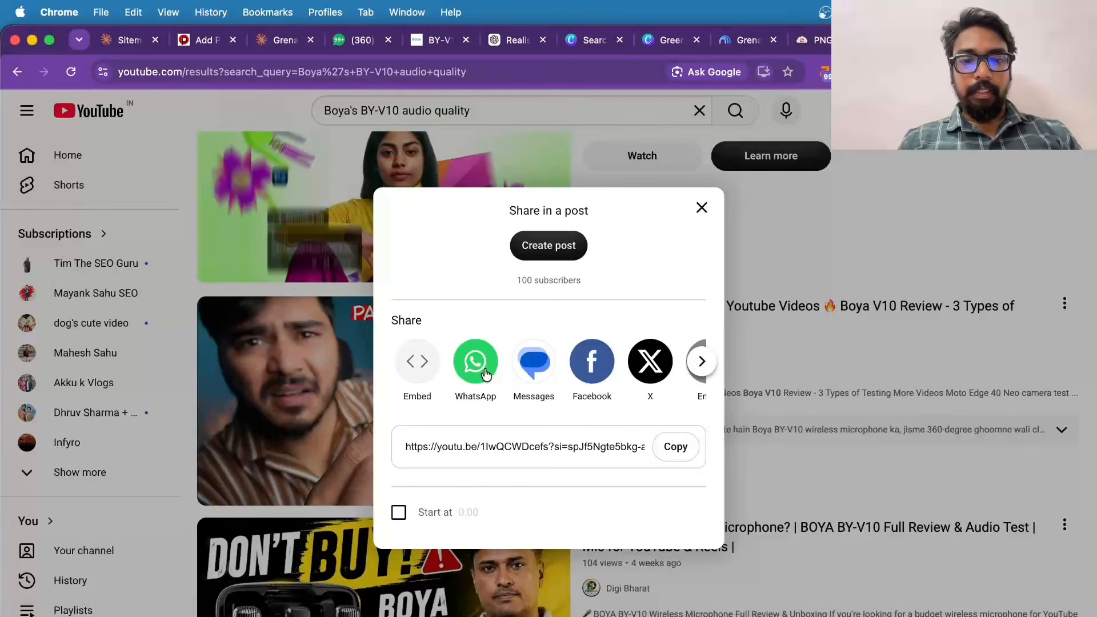
pyautogui.click(413, 363)
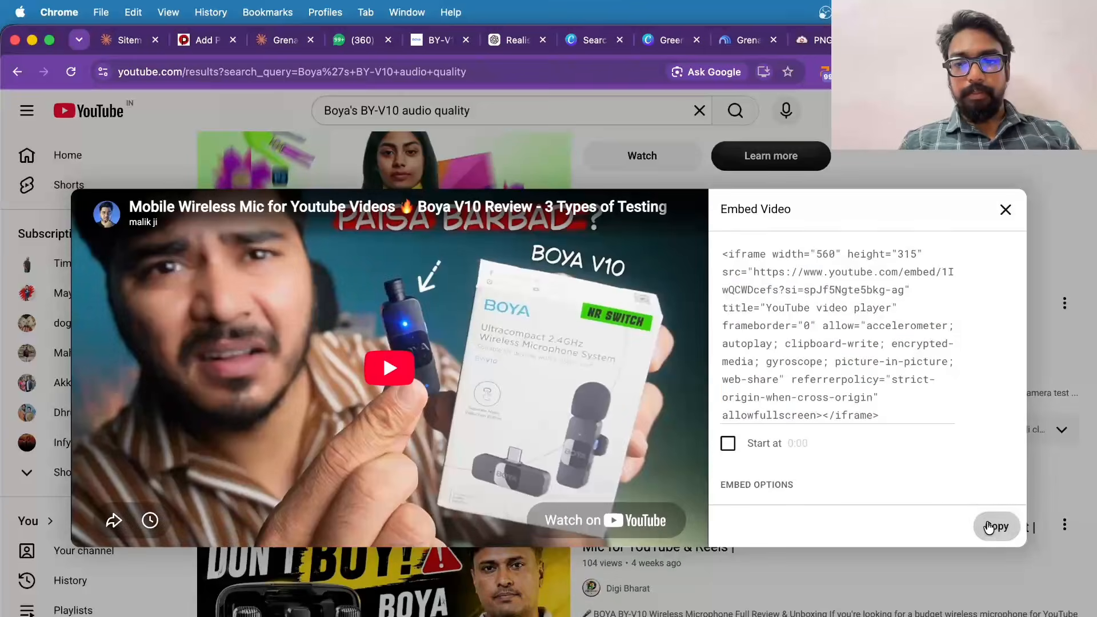
pyautogui.click(997, 526)
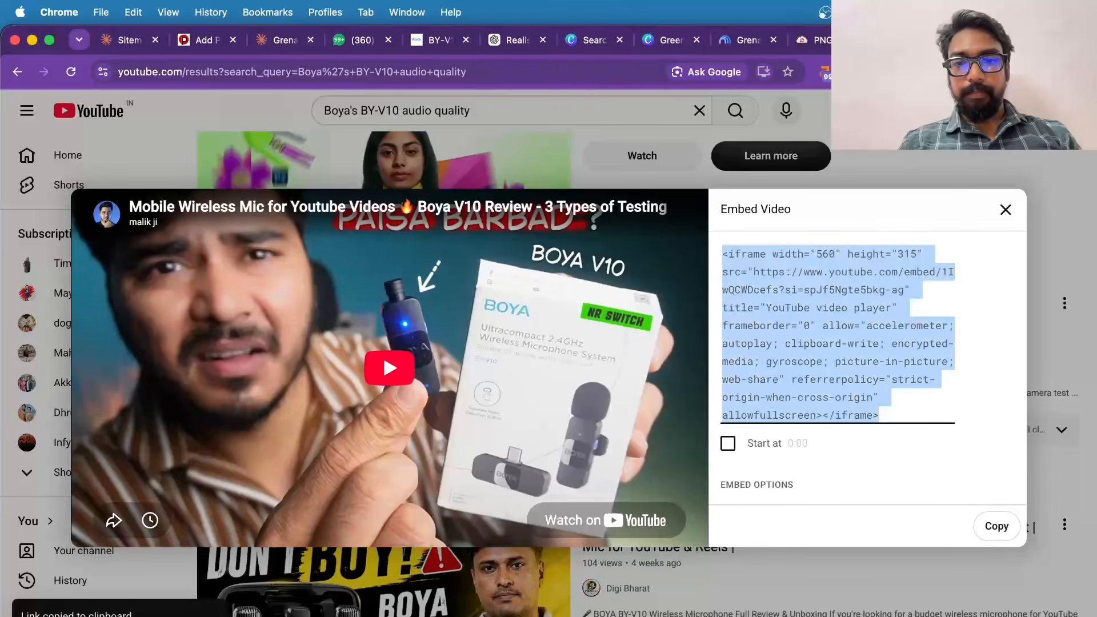
# - Return to the WordPress post, undo the previous embed and replace the &nbsp; line under "Video review" in the code with the new iframe
pyautogui.click(200, 39)
pyautogui.press('super+z')
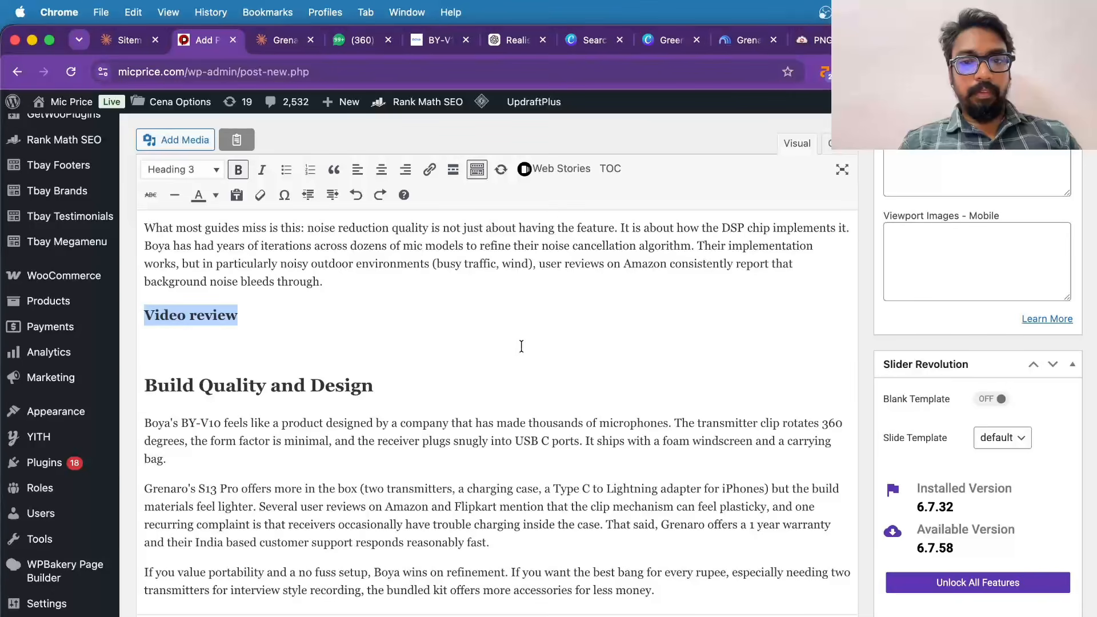
pyautogui.click(217, 351)
pyautogui.click(834, 144)
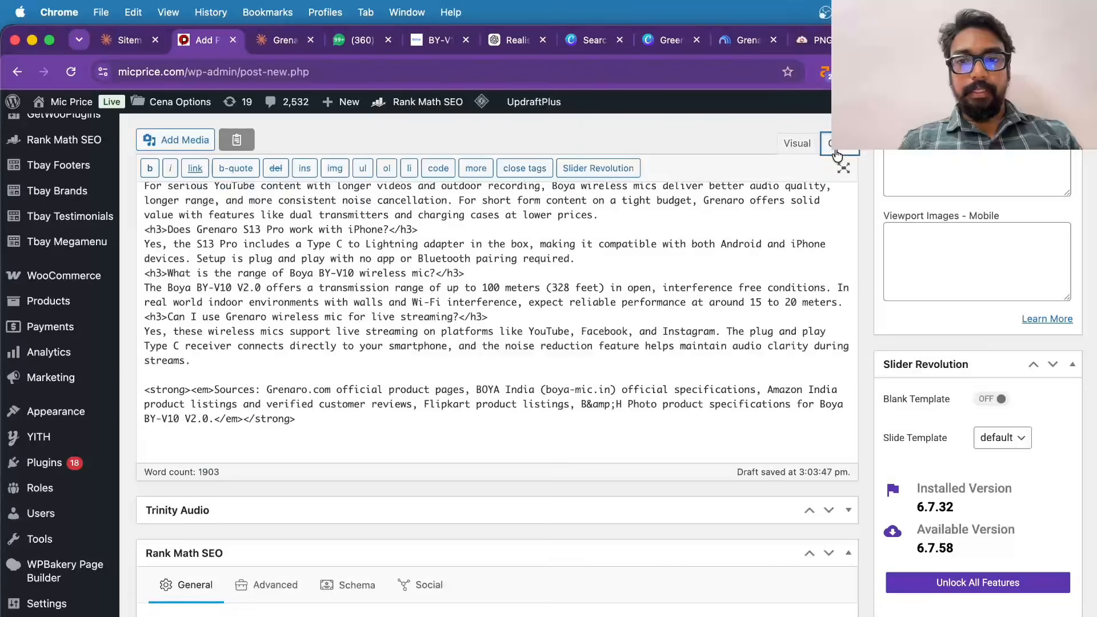
pyautogui.tripleClick(152, 378)
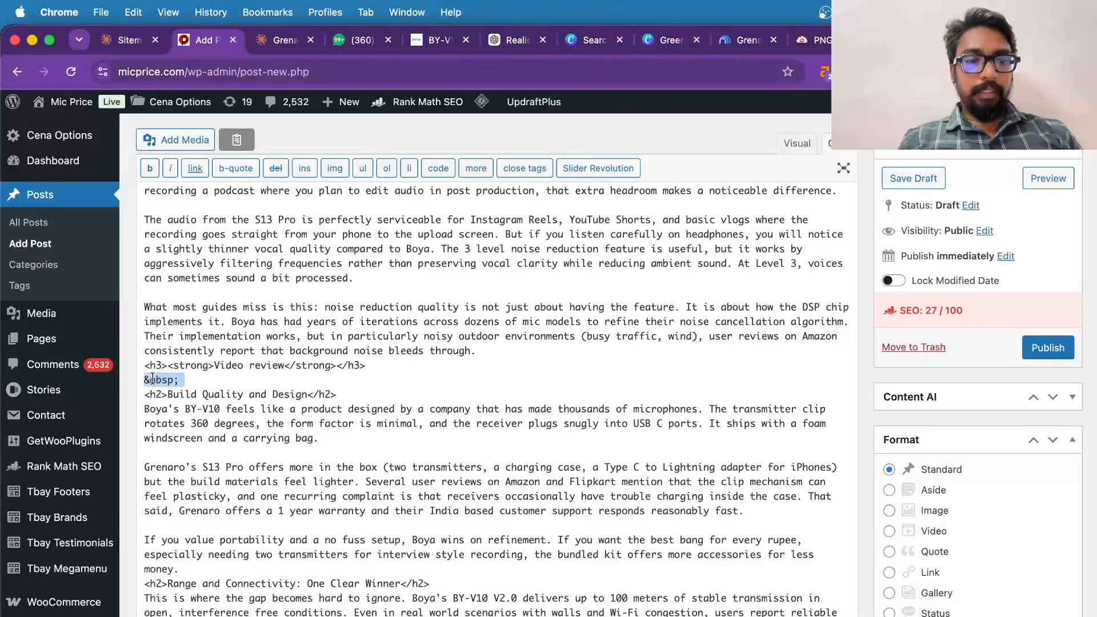
pyautogui.press('super+v')
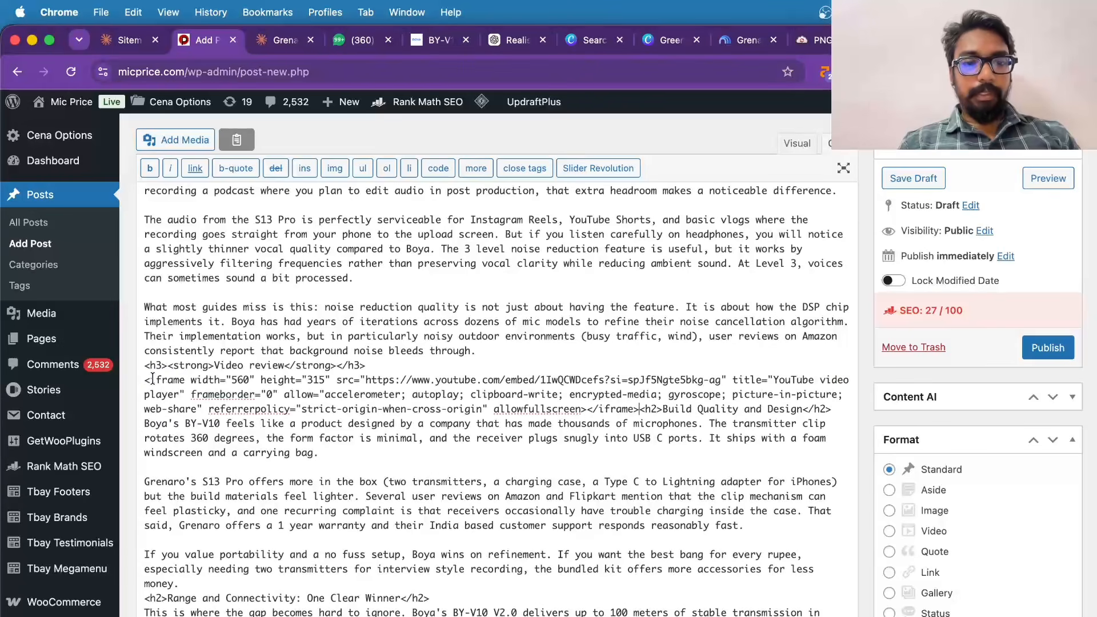
pyautogui.click(797, 153)
pyautogui.scroll(3, 492, 371)
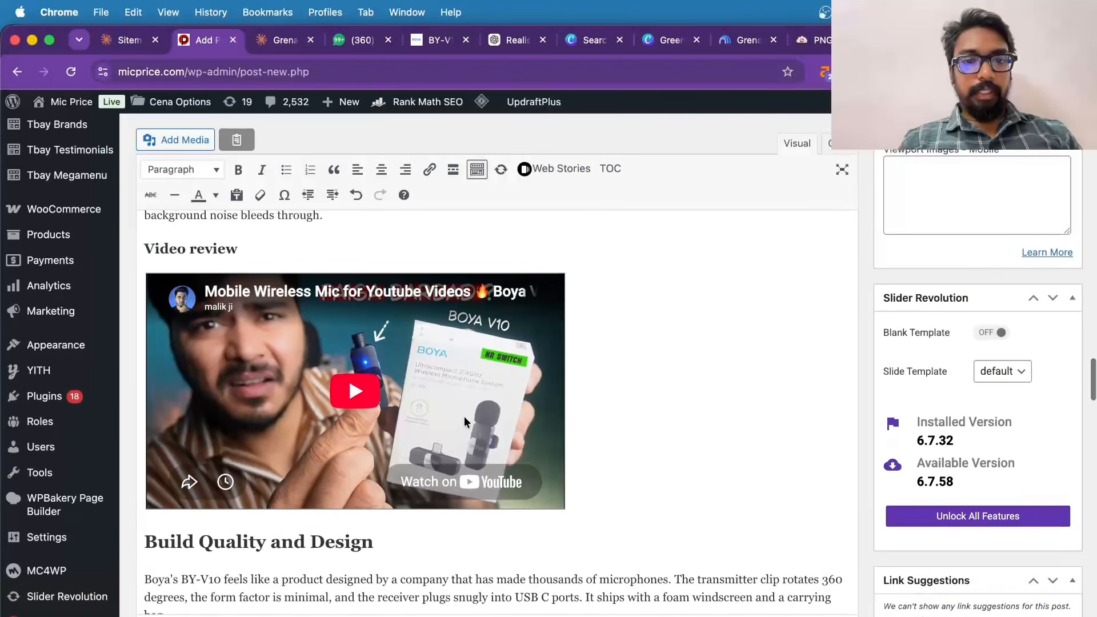
pyautogui.scroll(20, 474, 341)
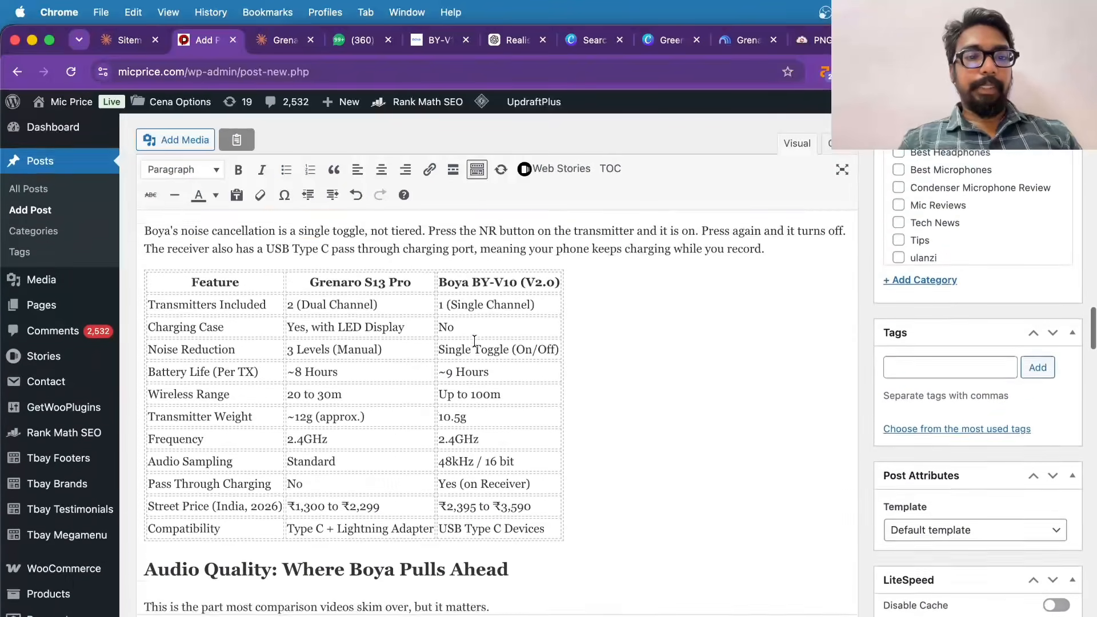
pyautogui.scroll(-20, 474, 341)
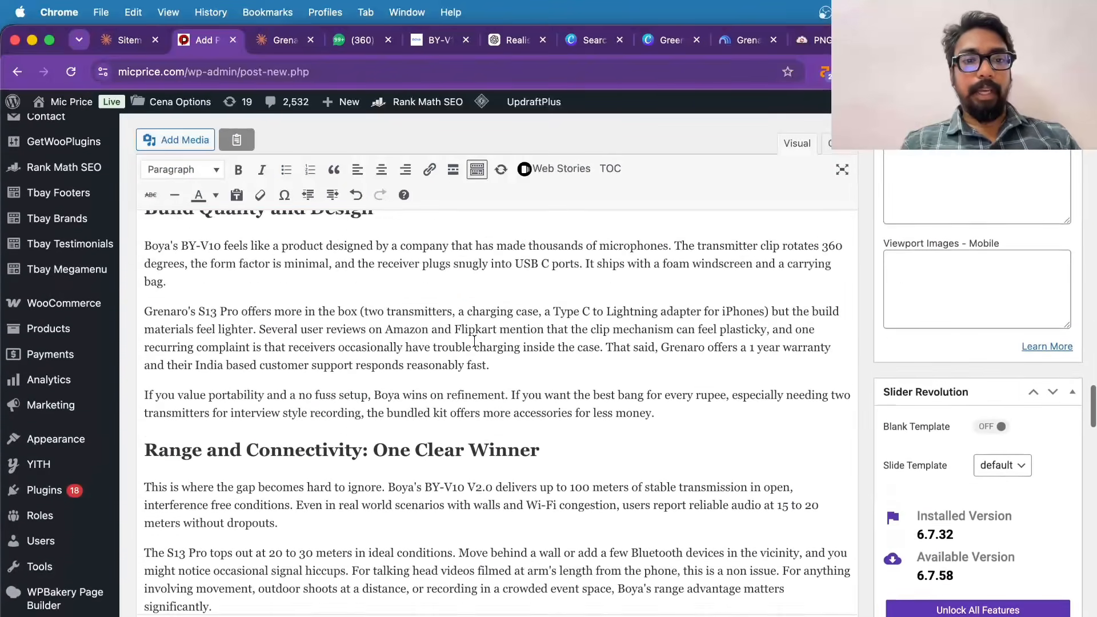
pyautogui.scroll(2, 474, 342)
pyautogui.scroll(-1, 446, 326)
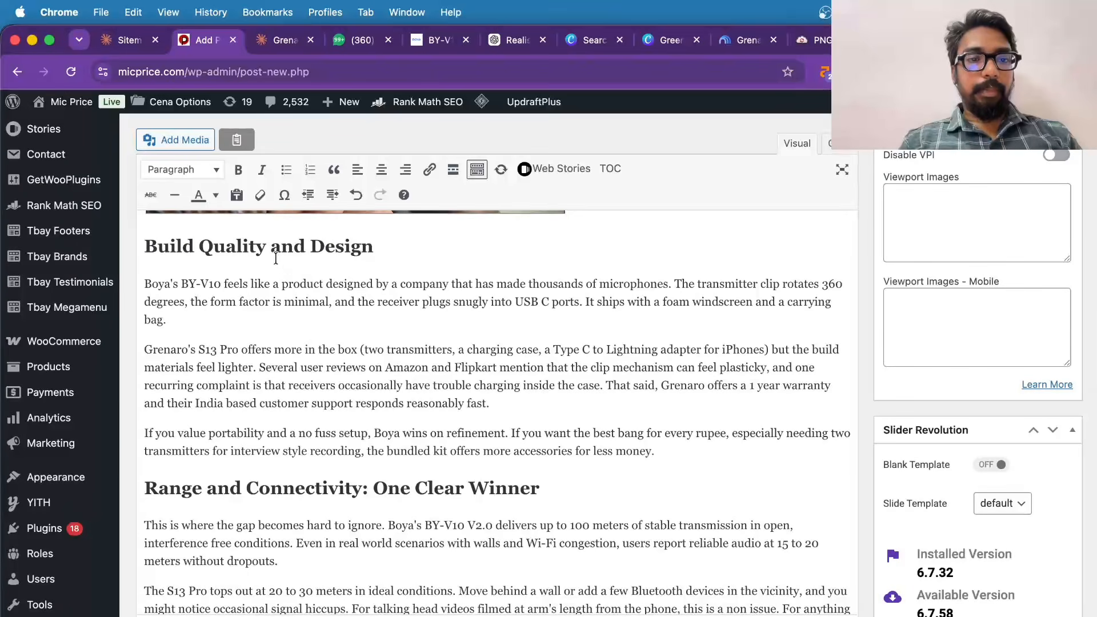
# - Switch to ChatGPT and open the corrected image of the man holding the Boya and Grenaro boxes in the large view
pyautogui.click(503, 39)
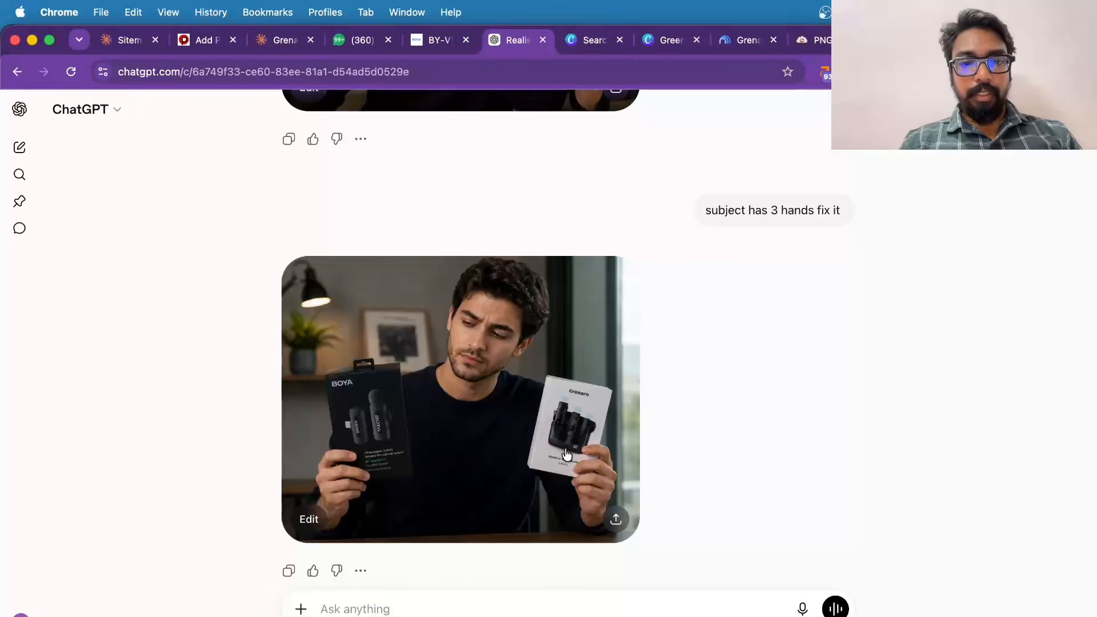
pyautogui.click(521, 409)
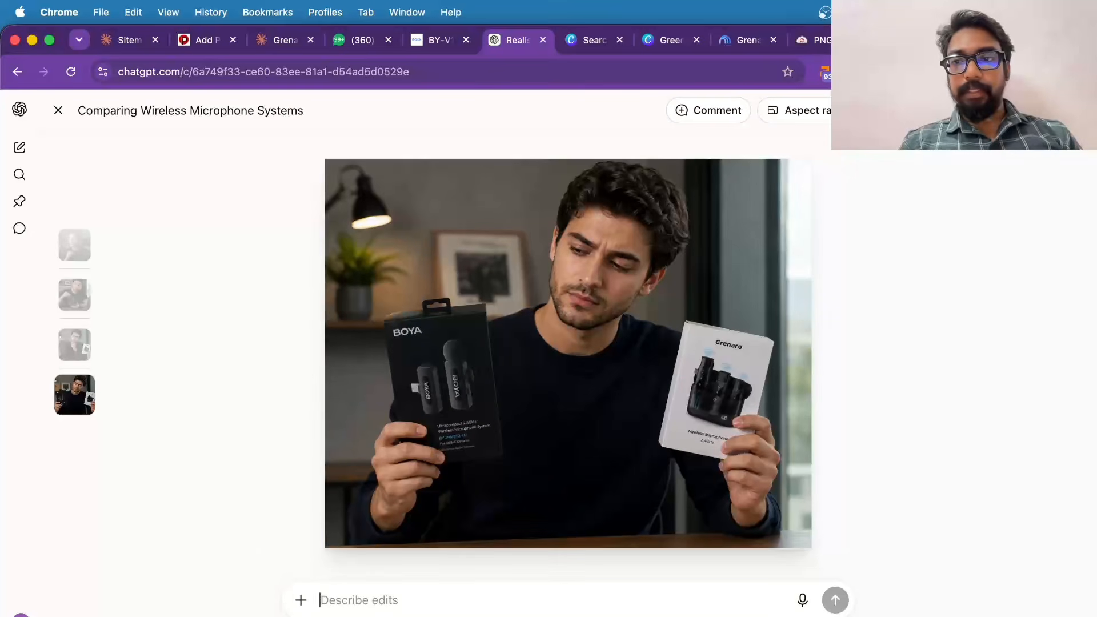
pyautogui.click(1023, 72)
pyautogui.click(952, 380)
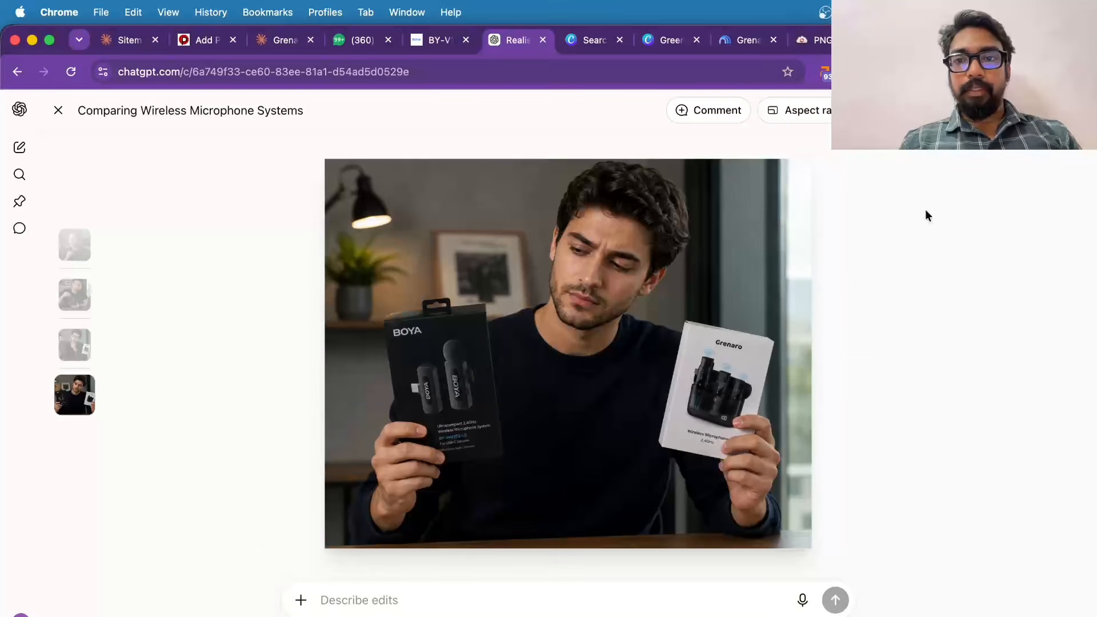
# - Switch to Canva and add the downloaded photo to the blank thumbnail page, aligned to its top-right corner and enlarged to full page height
pyautogui.click(667, 40)
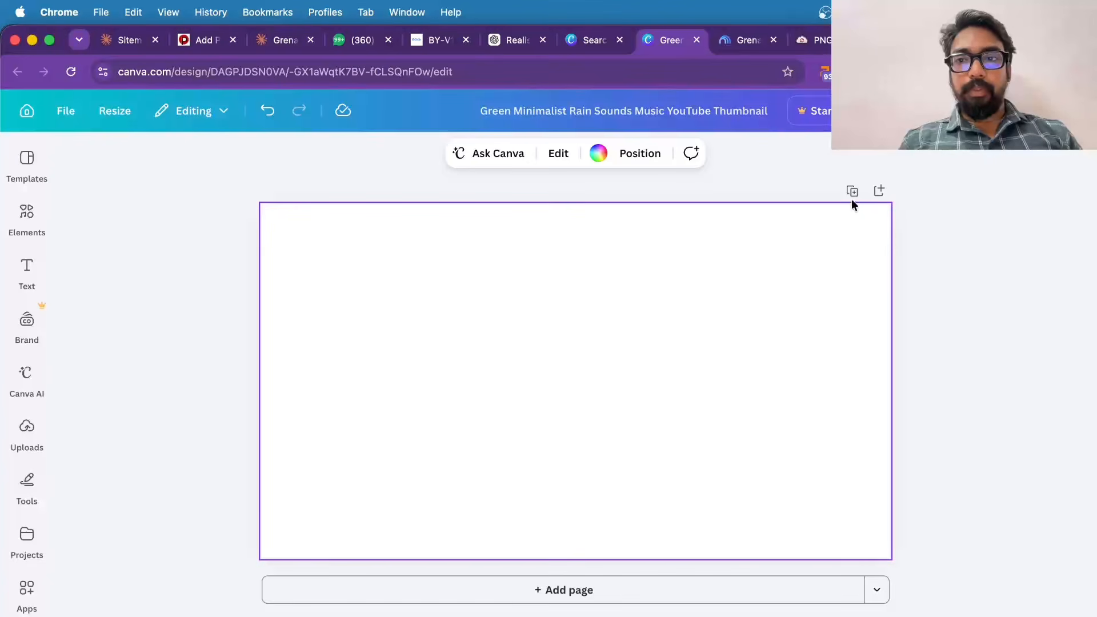
pyautogui.click(1023, 71)
pyautogui.moveTo(895, 153); pyautogui.dragTo(761, 392)
pyautogui.moveTo(634, 379); pyautogui.dragTo(800, 320)
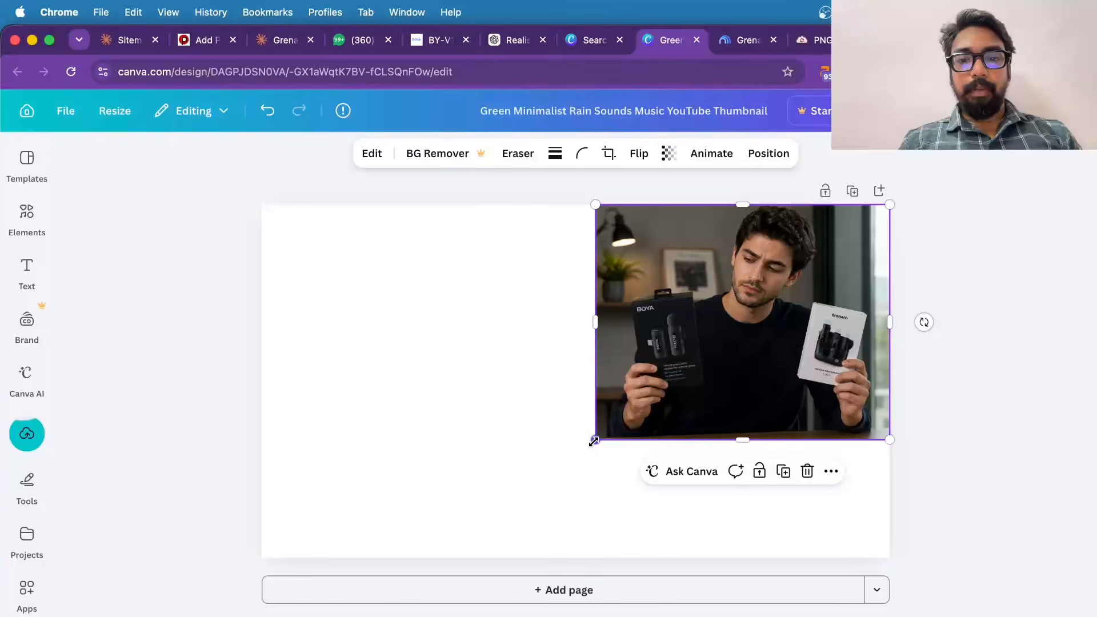
pyautogui.moveTo(596, 440); pyautogui.dragTo(441, 564)
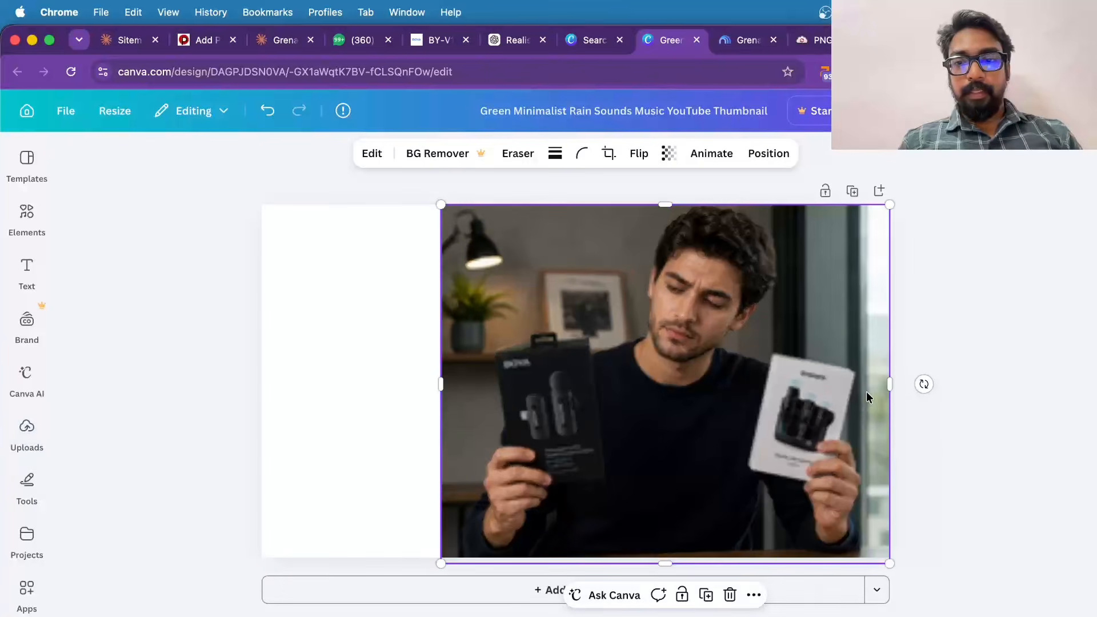
# - Crop the photo on its left and right sides and move it over to the page's right edge
pyautogui.moveTo(890, 384); pyautogui.dragTo(854, 383)
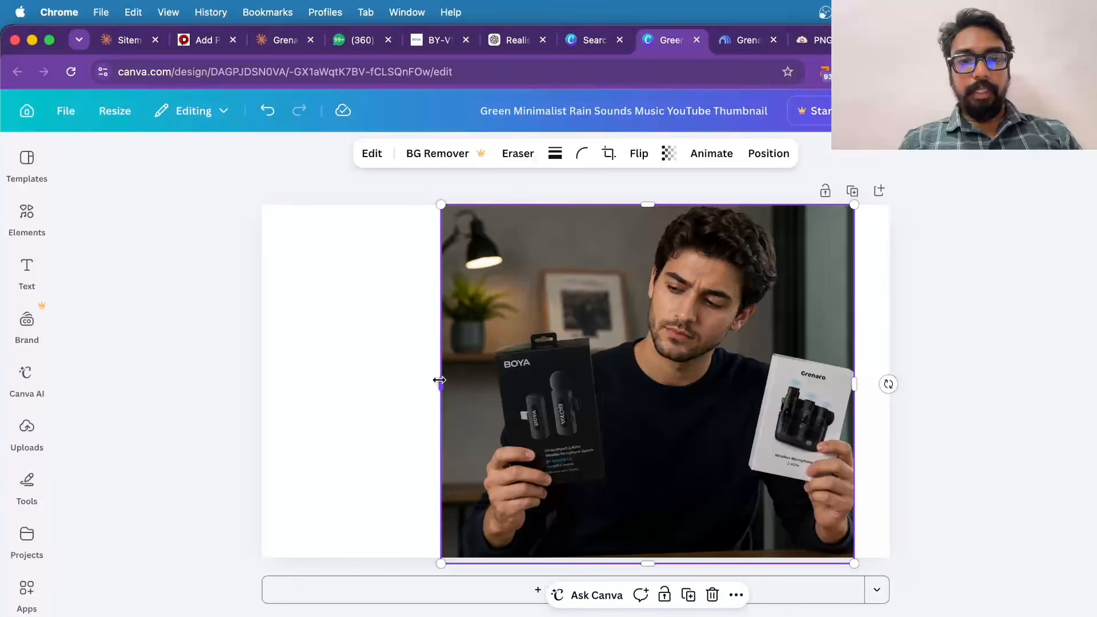
pyautogui.moveTo(439, 380); pyautogui.dragTo(482, 384)
pyautogui.moveTo(631, 416); pyautogui.dragTo(681, 411)
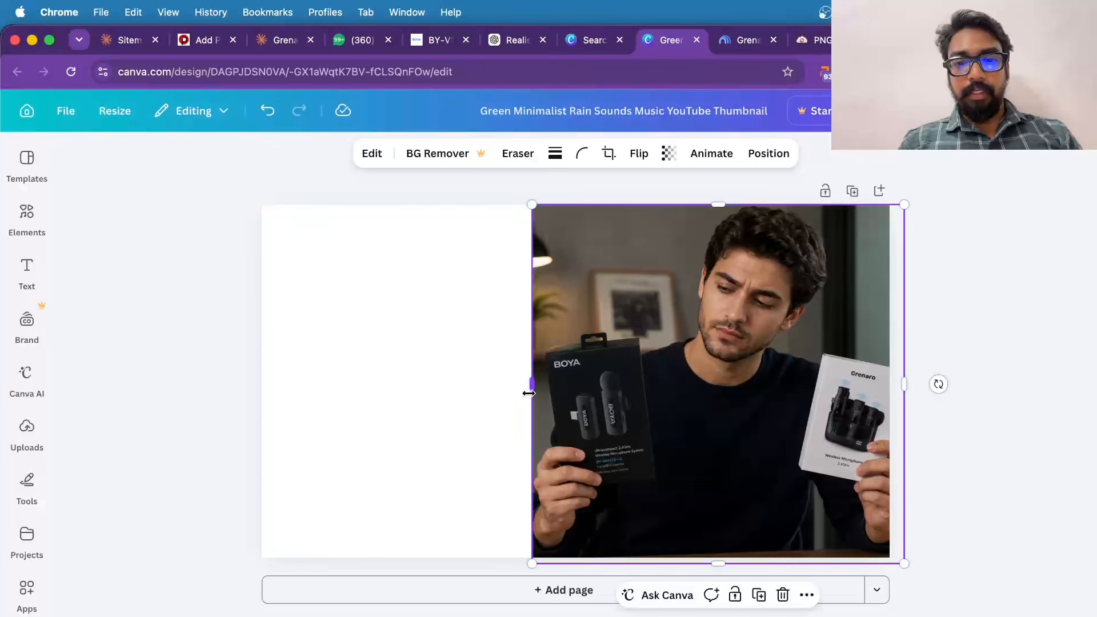
# - Copy "Grenaro vs Boya Wireless Mic:" from the WordPress post title and return to the Canva thumbnail's text options
pyautogui.click(364, 398)
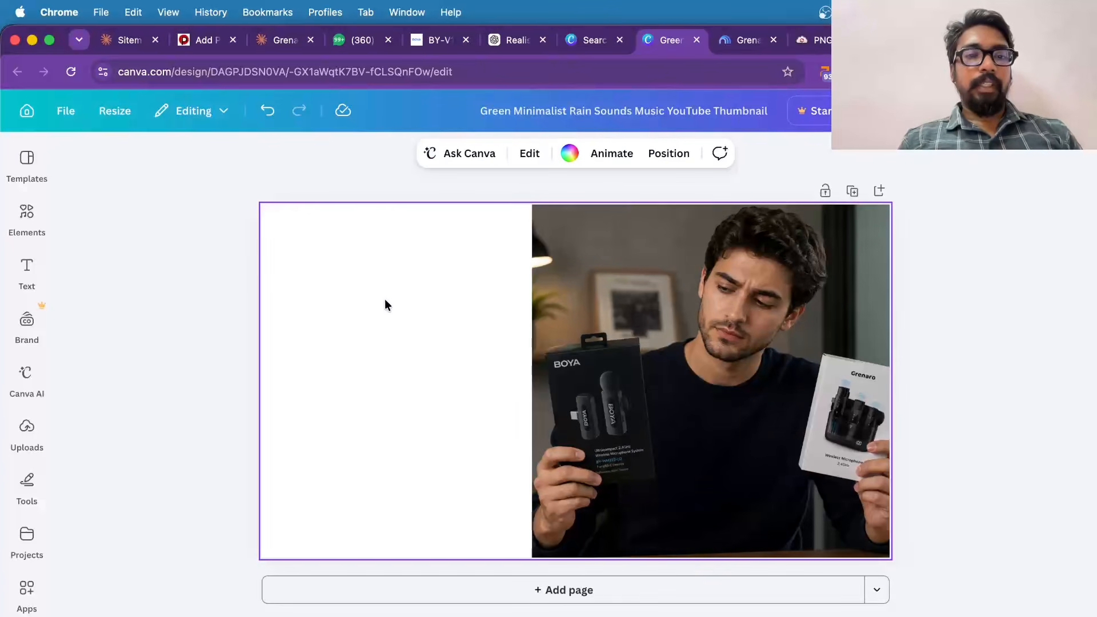
pyautogui.click(198, 45)
pyautogui.scroll(15, 391, 364)
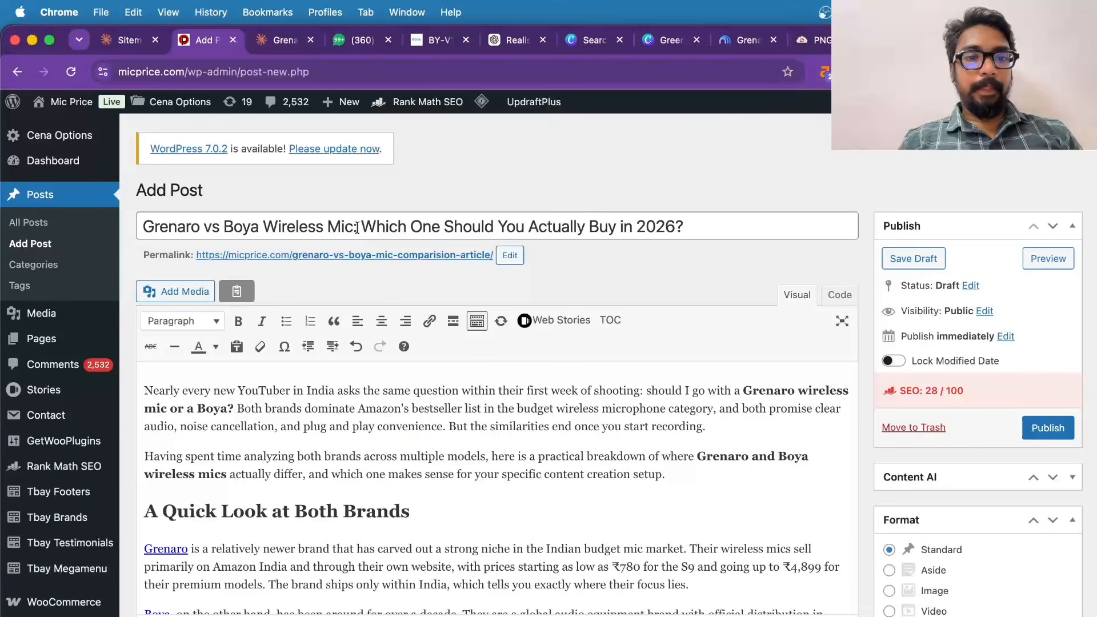
pyautogui.moveTo(356, 228); pyautogui.dragTo(136, 229)
pyautogui.press('super+c')
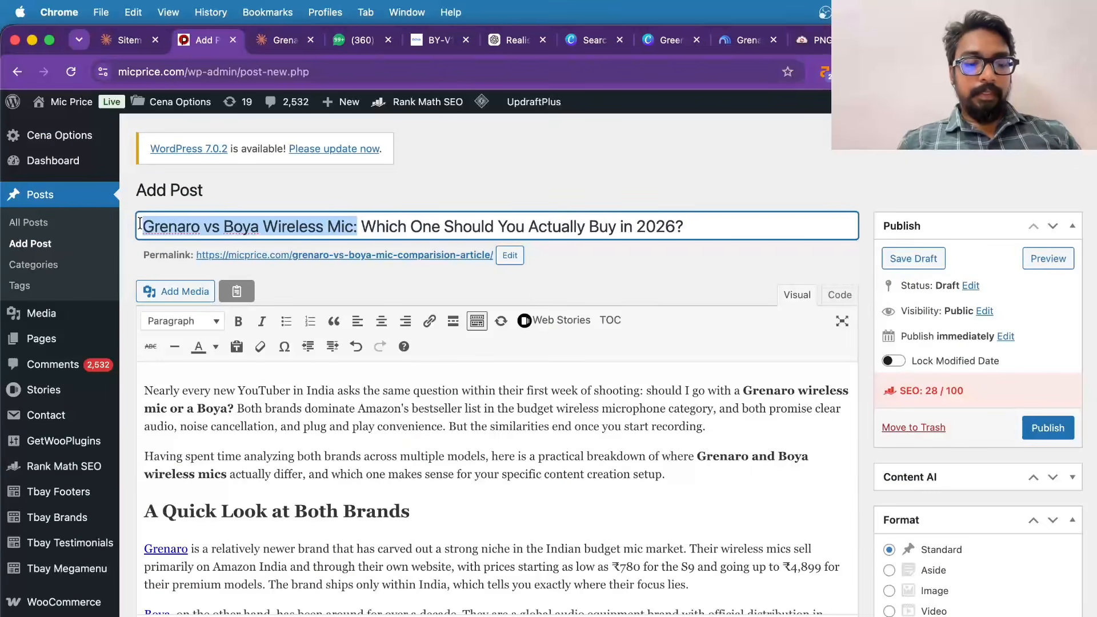
pyautogui.click(585, 41)
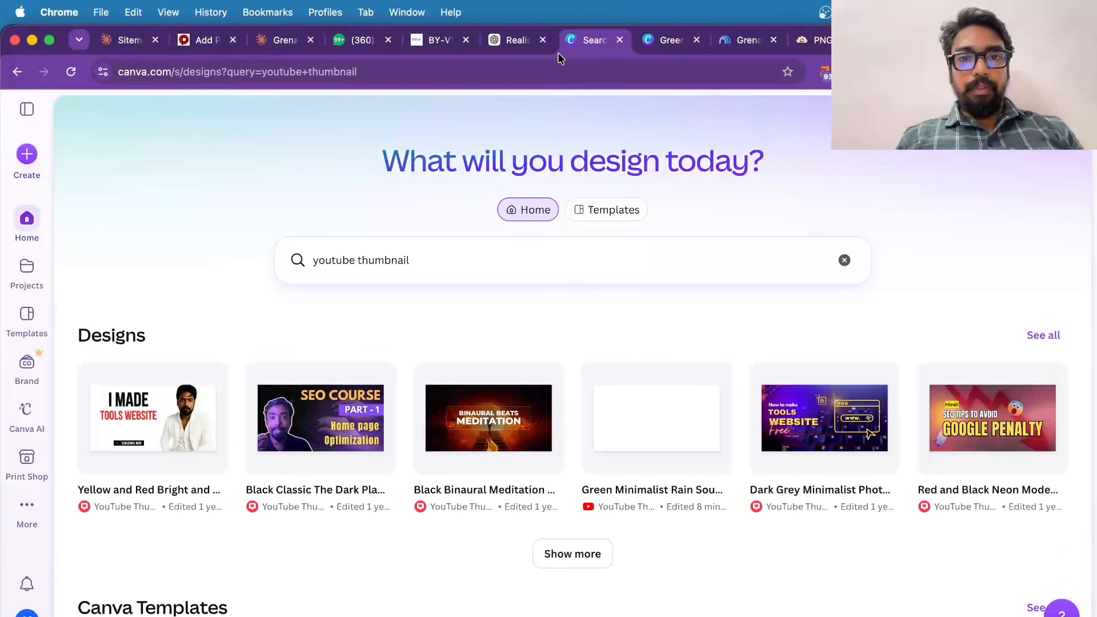
pyautogui.click(501, 48)
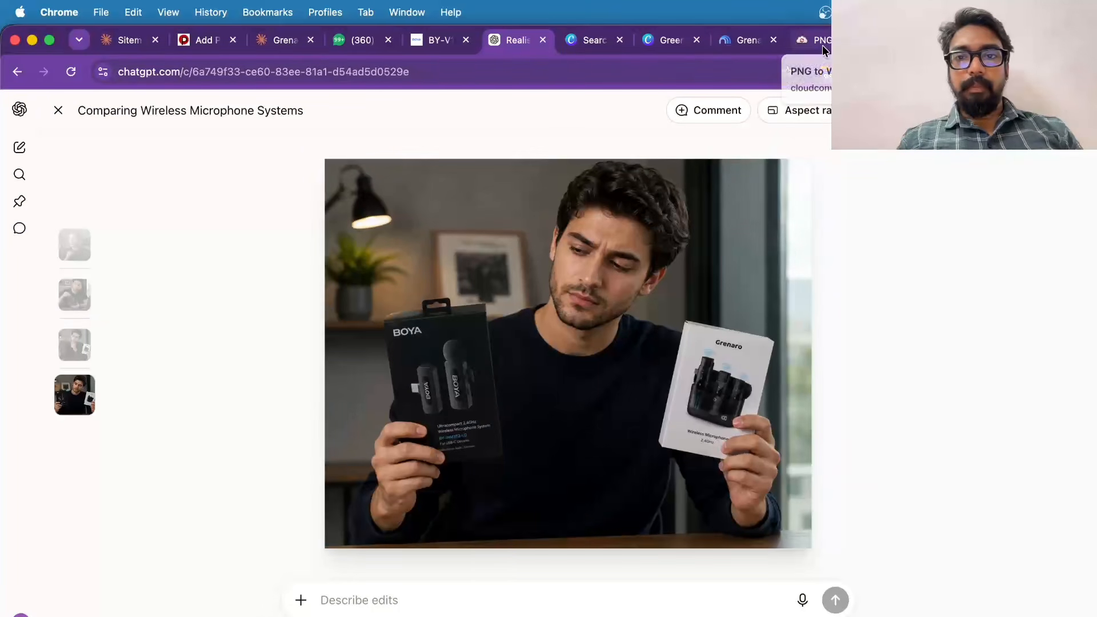
pyautogui.click(656, 46)
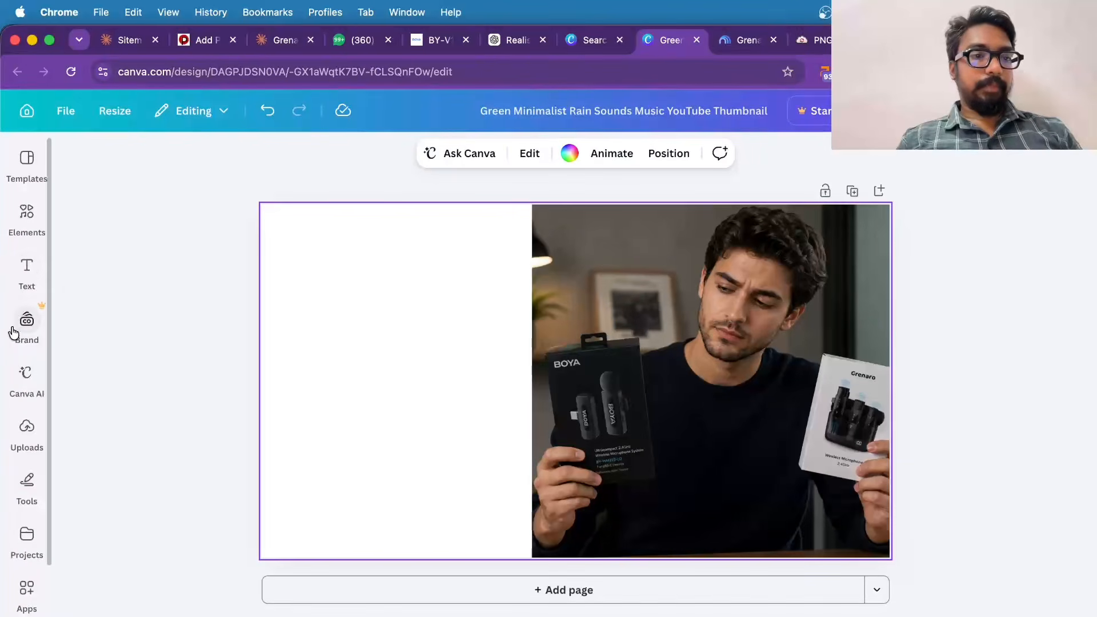
pyautogui.click(27, 283)
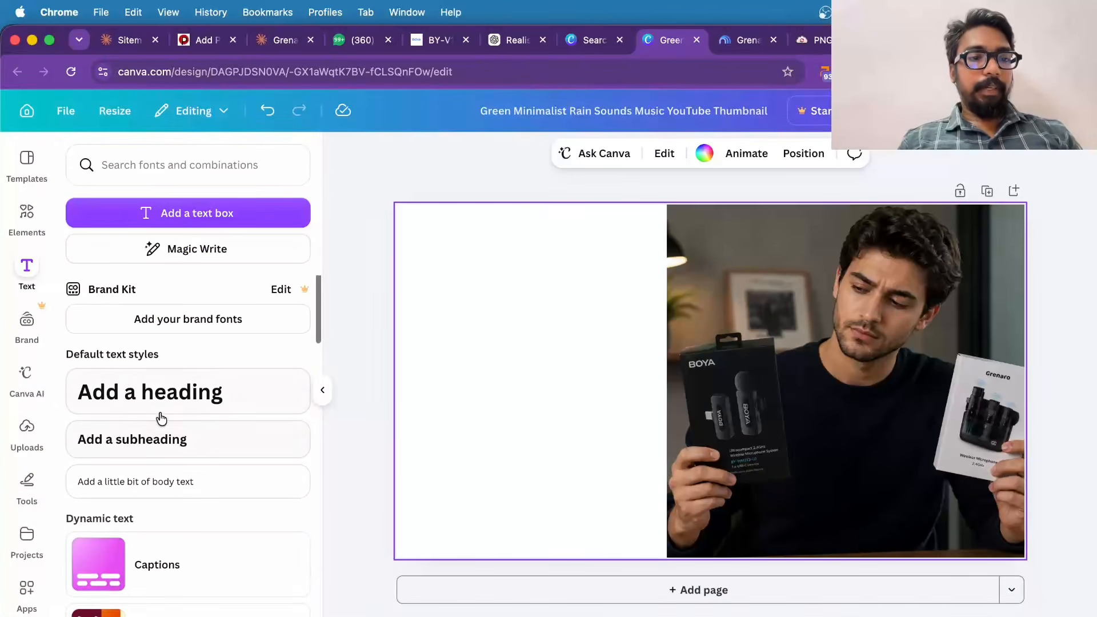
pyautogui.click(154, 163)
pyautogui.write('an')
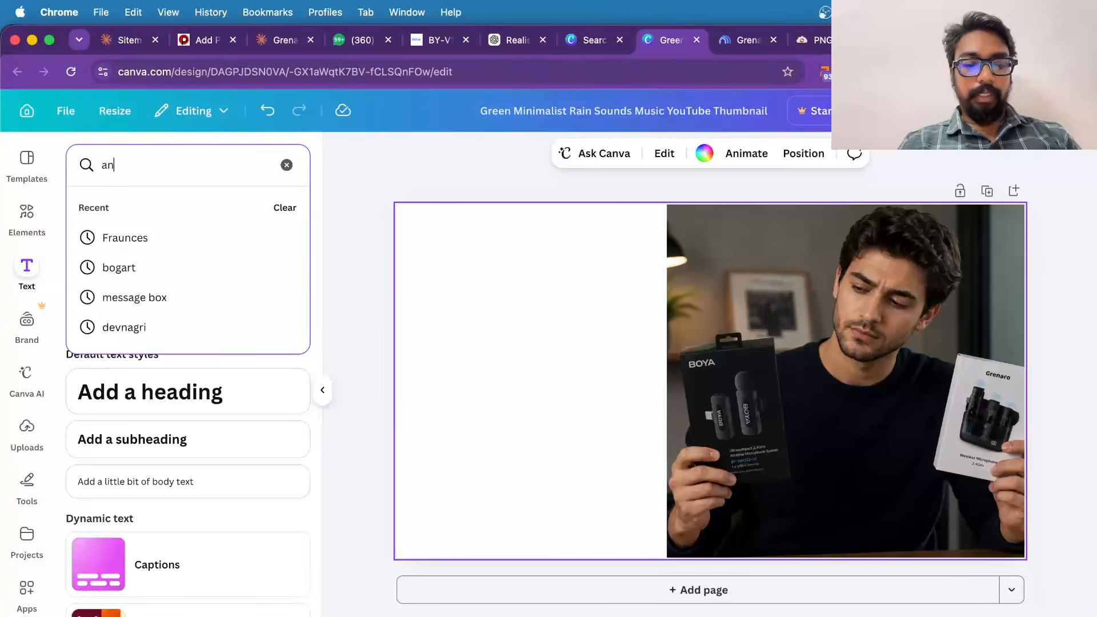
pyautogui.write('t')
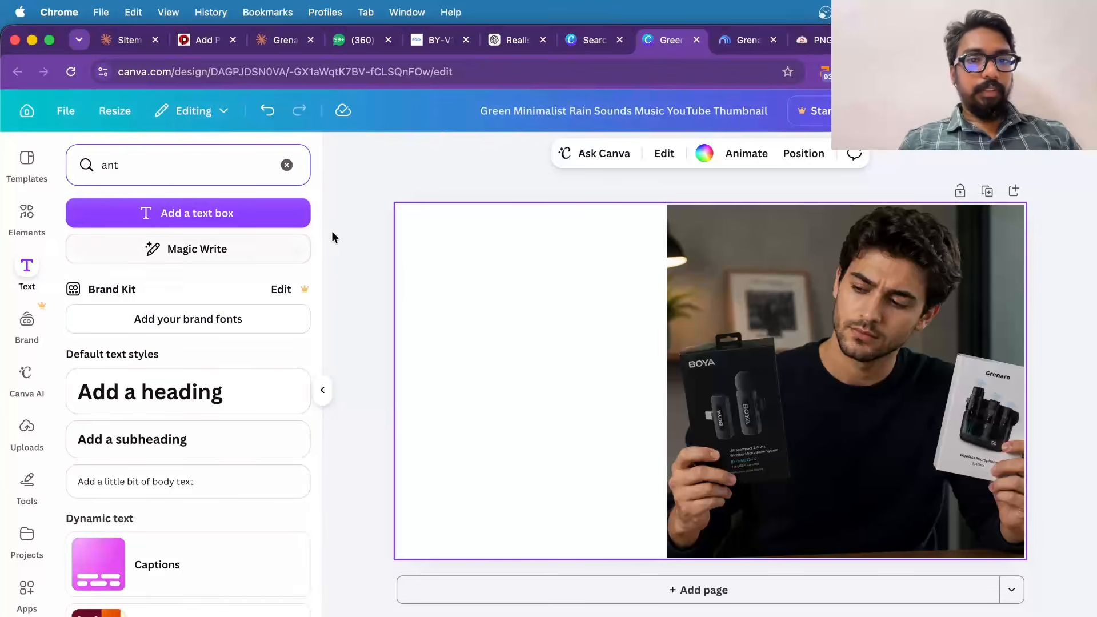
# - Add a heading to the thumbnail and set its font to Anton
pyautogui.click(140, 388)
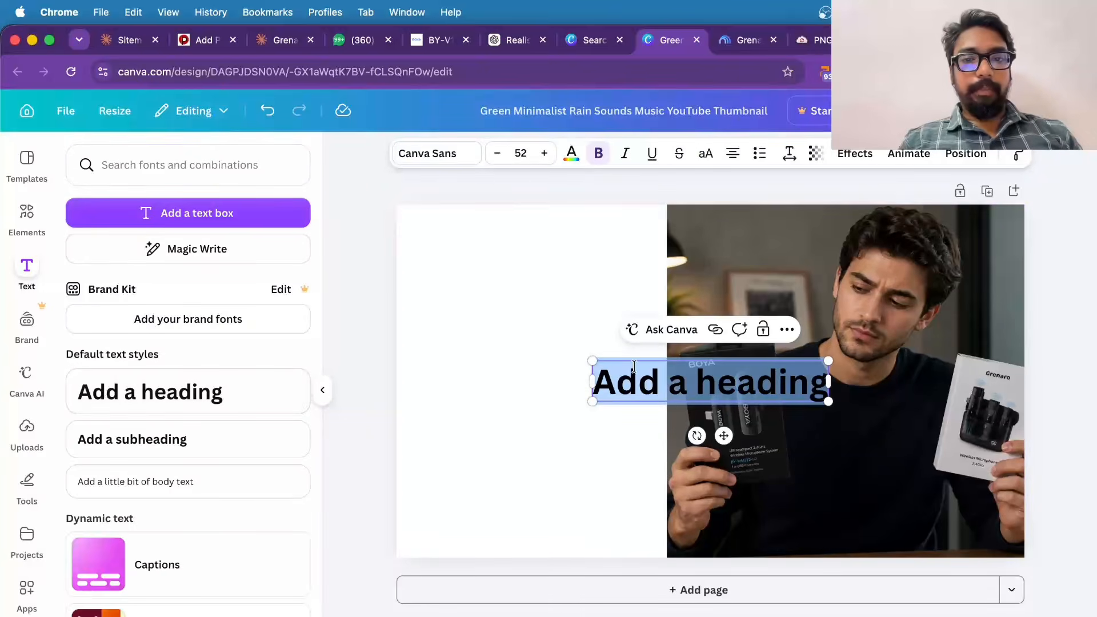
pyautogui.click(455, 159)
pyautogui.click(169, 362)
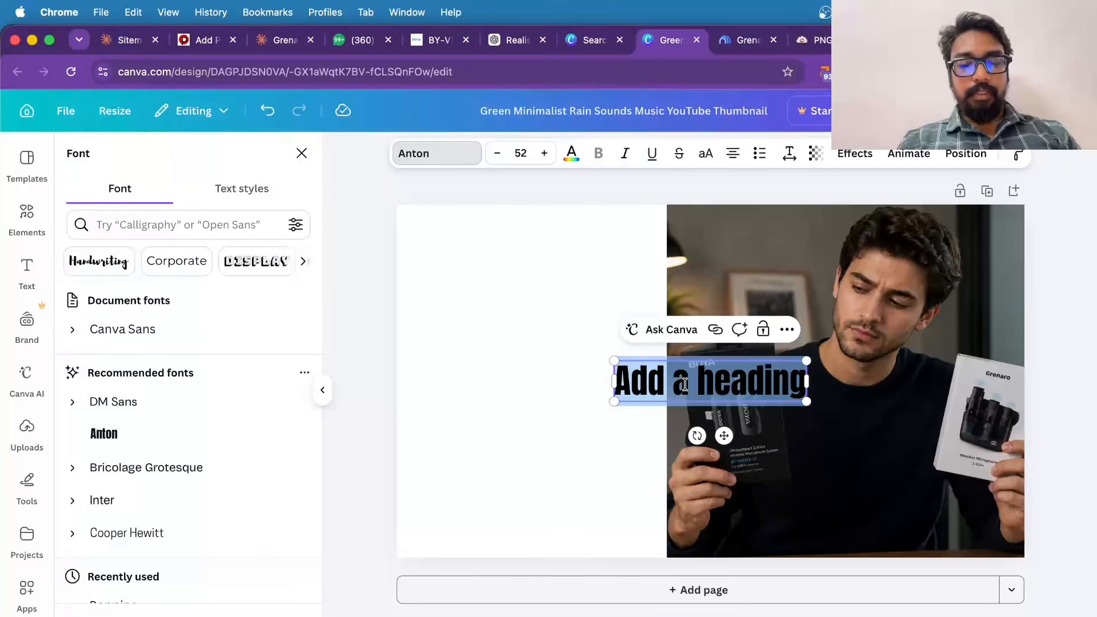
# - Make the heading read "Grenaro vs Boya Wireless Mic" without the colon, wrap it onto two lines and move it onto the blank area beside the photo
pyautogui.press('super+v')
pyautogui.moveTo(920, 380); pyautogui.dragTo(755, 430)
pyautogui.click(729, 429)
pyautogui.press('BackSpace')
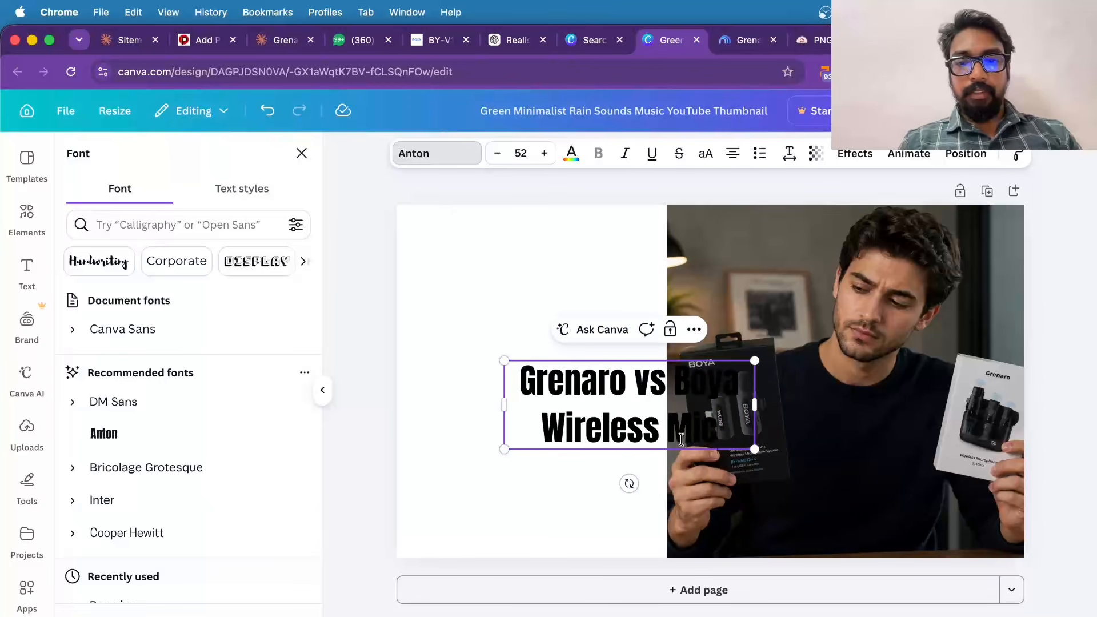
pyautogui.click(595, 471)
pyautogui.moveTo(603, 415); pyautogui.dragTo(506, 364)
# - Add a subheading centred below the heading and colour it red
pyautogui.click(550, 448)
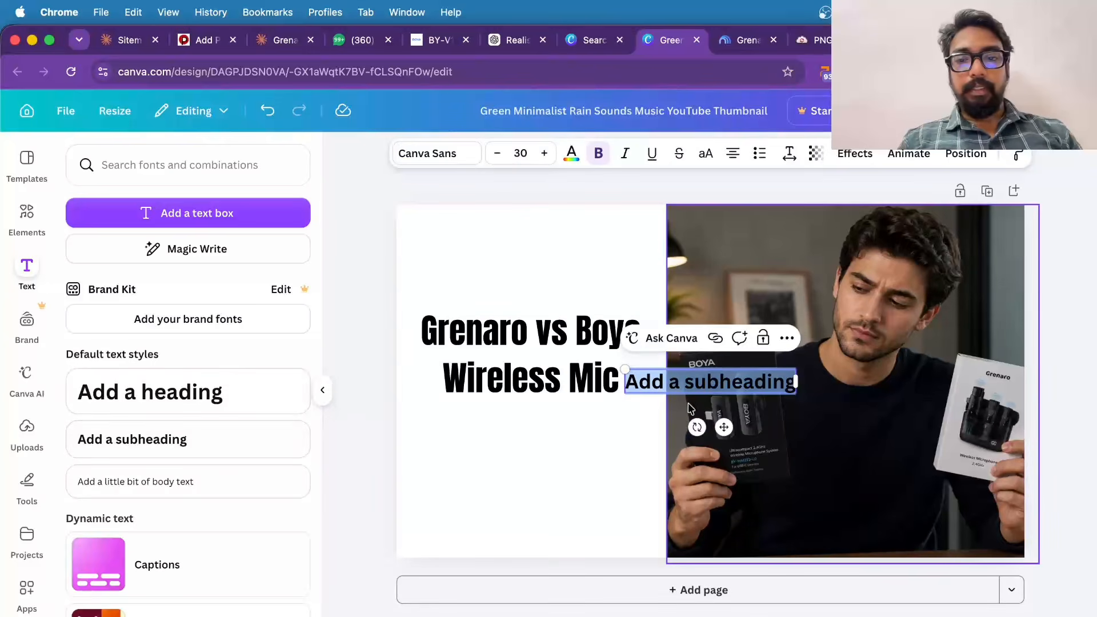
pyautogui.moveTo(723, 427); pyautogui.dragTo(544, 480)
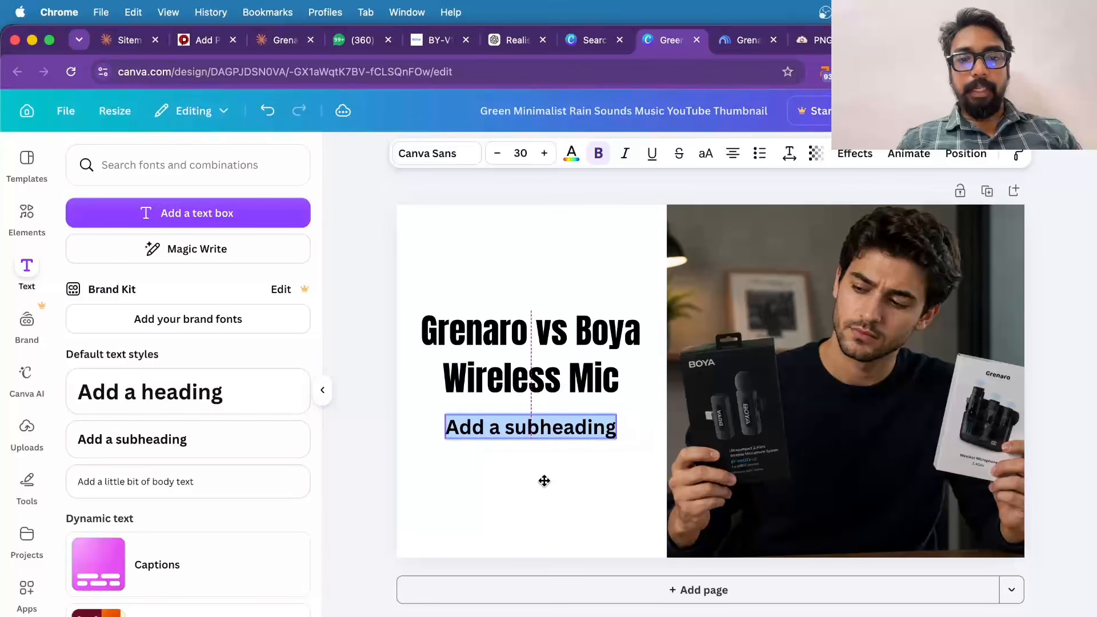
pyautogui.click(571, 154)
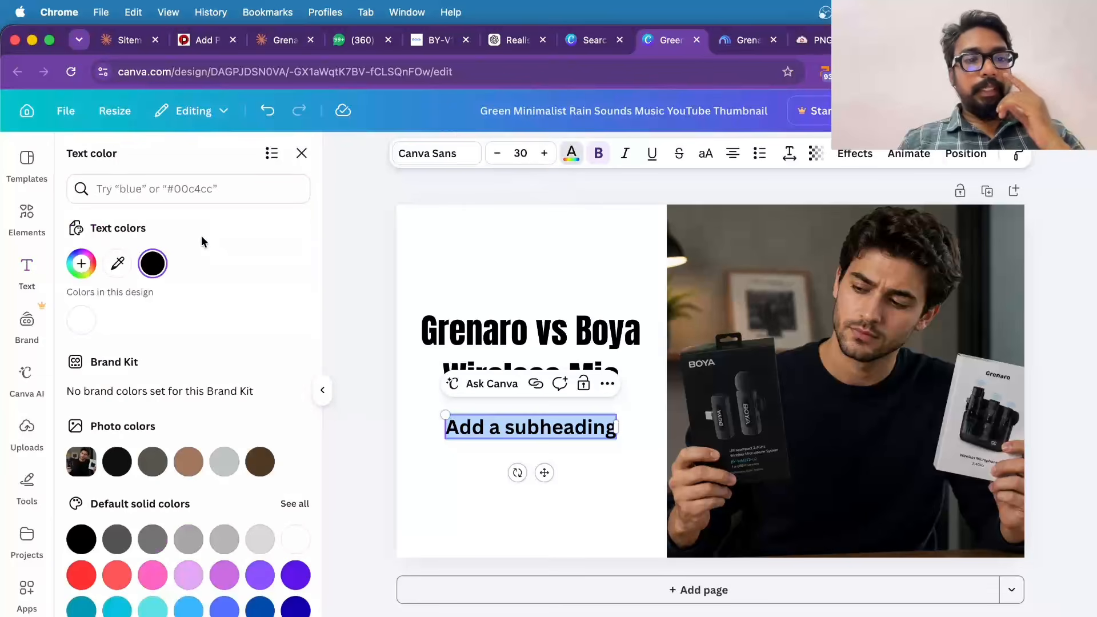
pyautogui.click(81, 575)
pyautogui.click(416, 526)
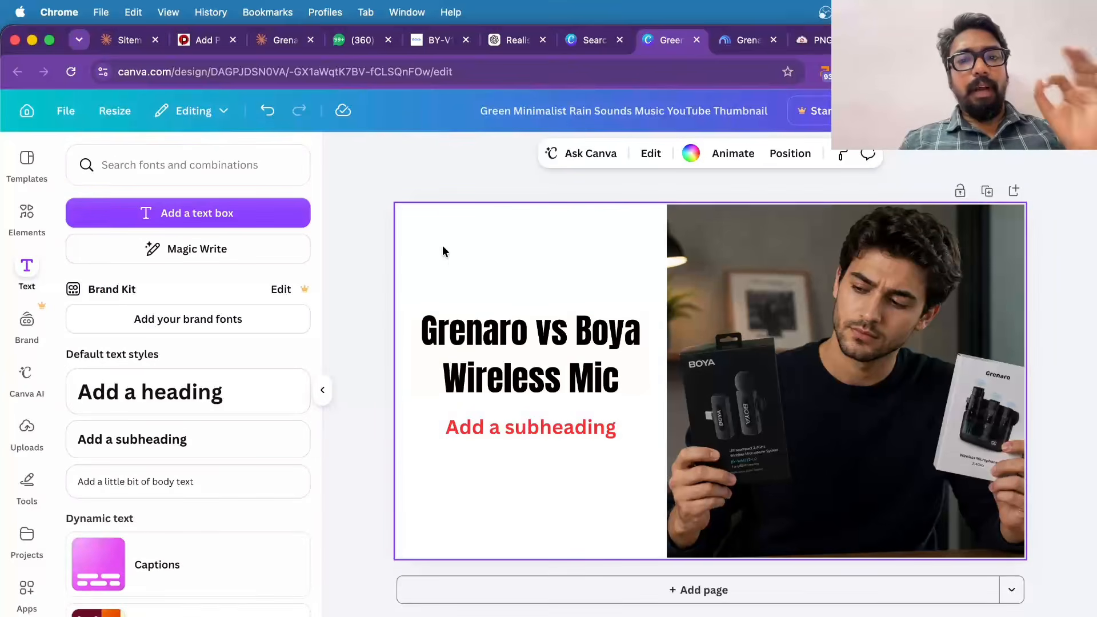
# - Copy "Which One Should You Actually Buy in 2026?" from the WordPress post title, close the CloudConvert and other leftover tabs, and return to Canva
pyautogui.click(210, 44)
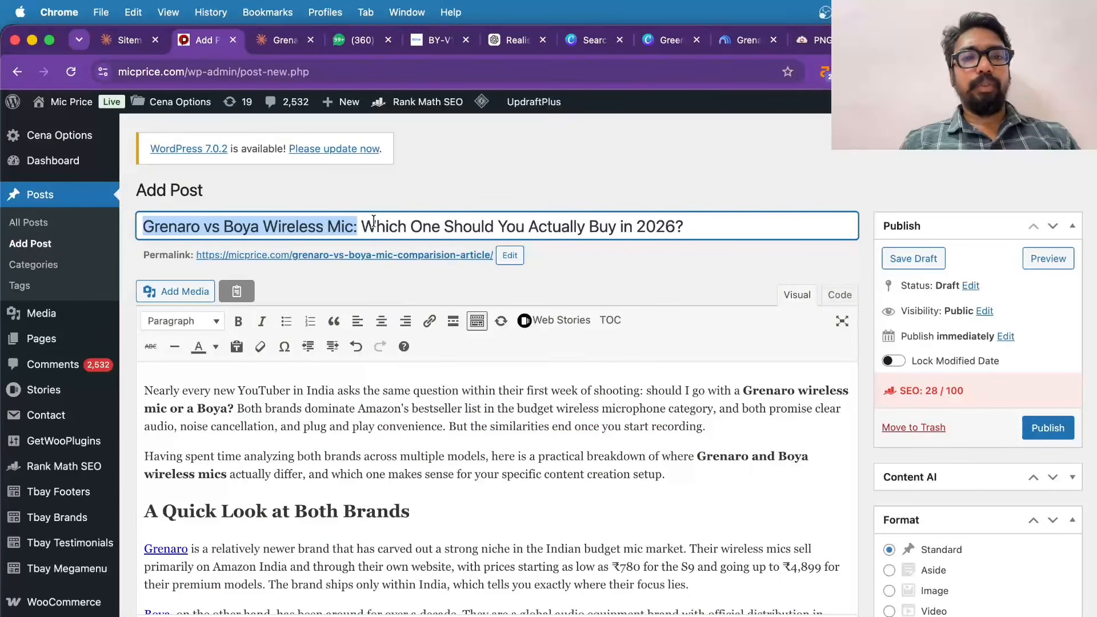
pyautogui.moveTo(365, 231); pyautogui.dragTo(697, 239)
pyautogui.press('super+c')
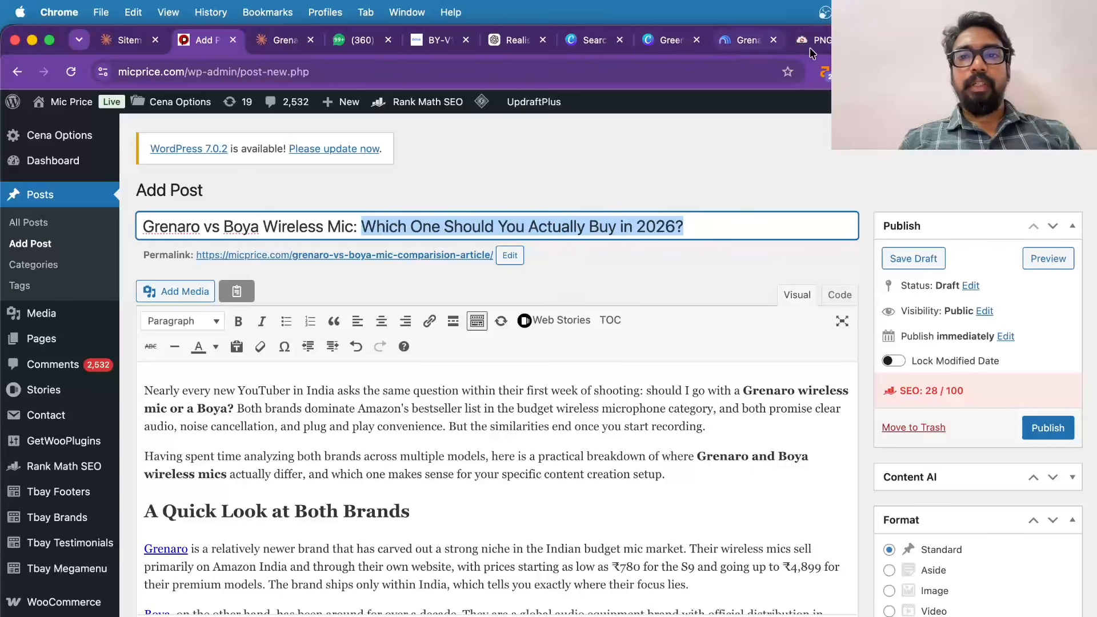
pyautogui.click(905, 43)
pyautogui.press('super+w')
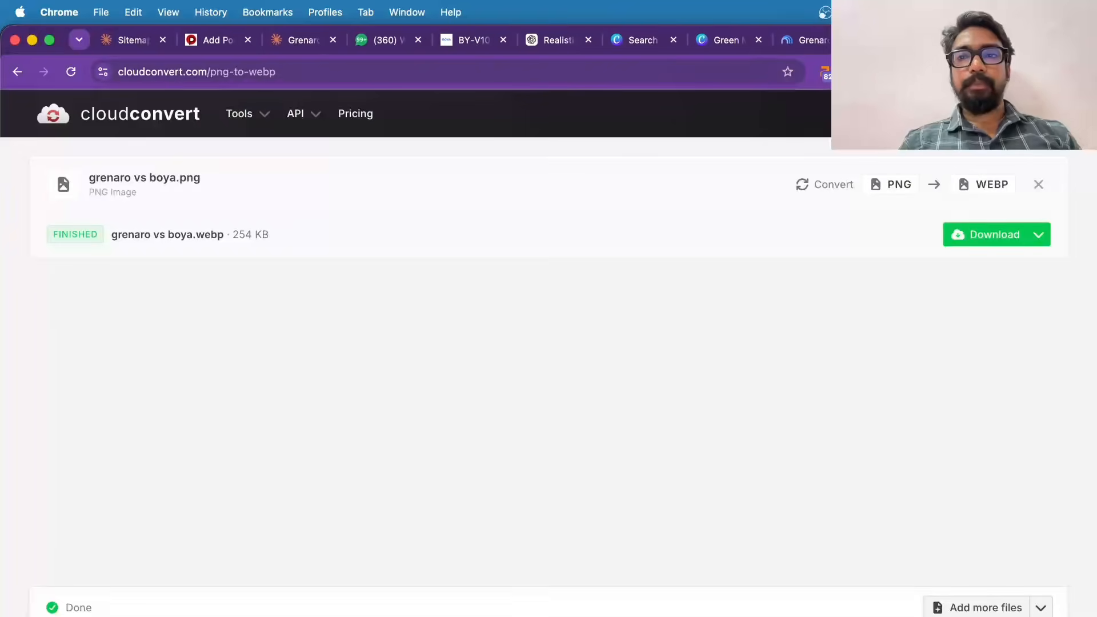
pyautogui.press('super+w')
pyautogui.press('super+w')
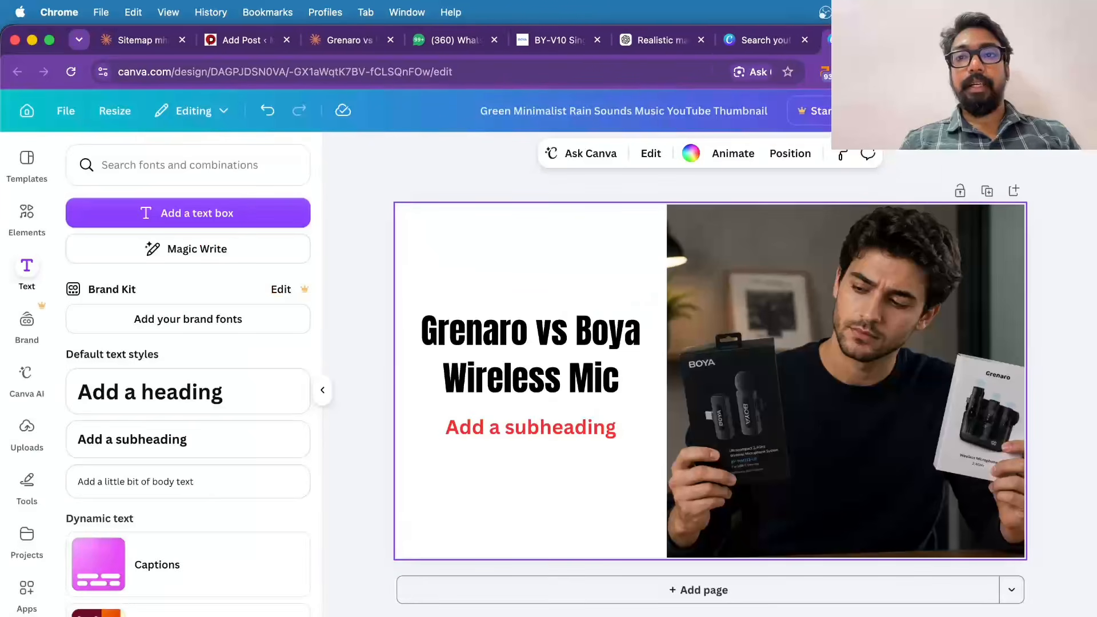
# - Replace the subheading text with "Which One Should You Actually Buy in 2026?" and set its font to Anton
pyautogui.doubleClick(531, 427)
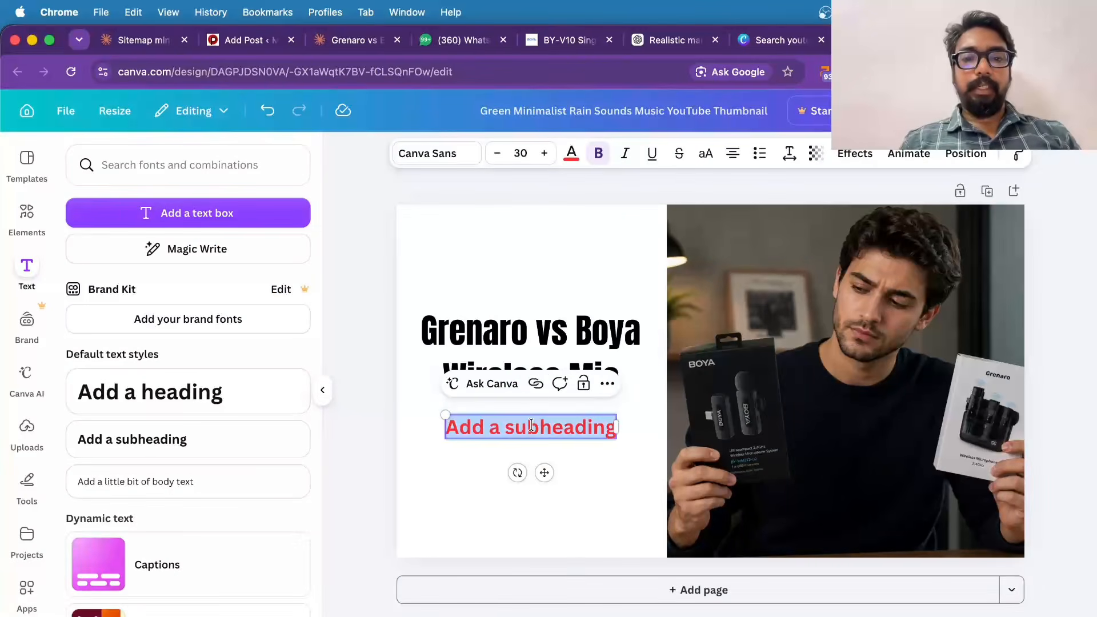
pyautogui.press('super+v')
pyautogui.press('super+a')
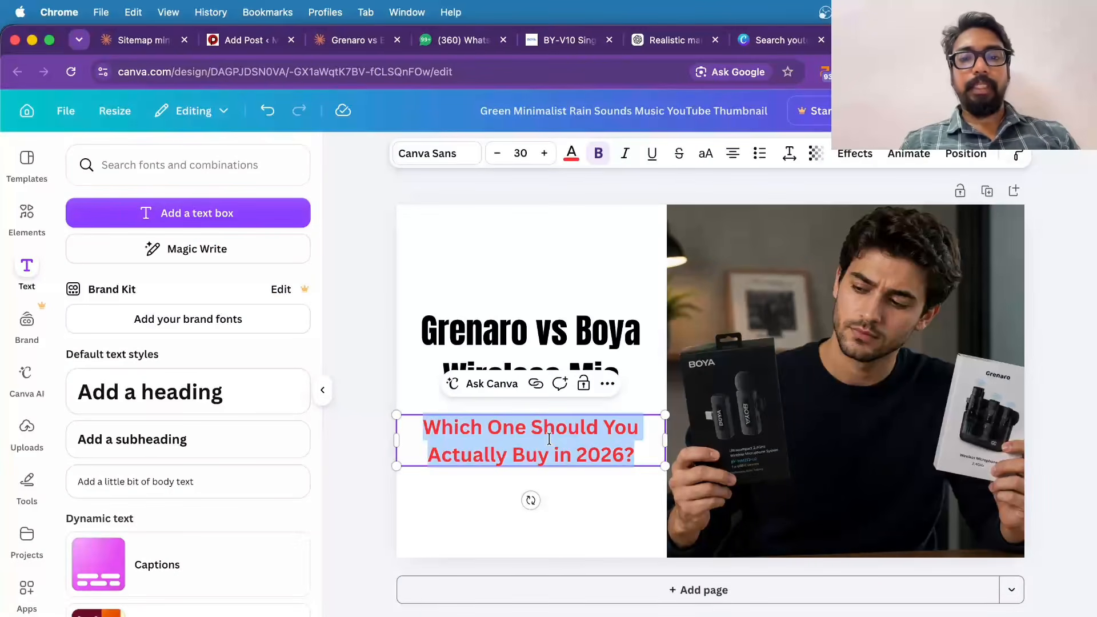
pyautogui.click(436, 153)
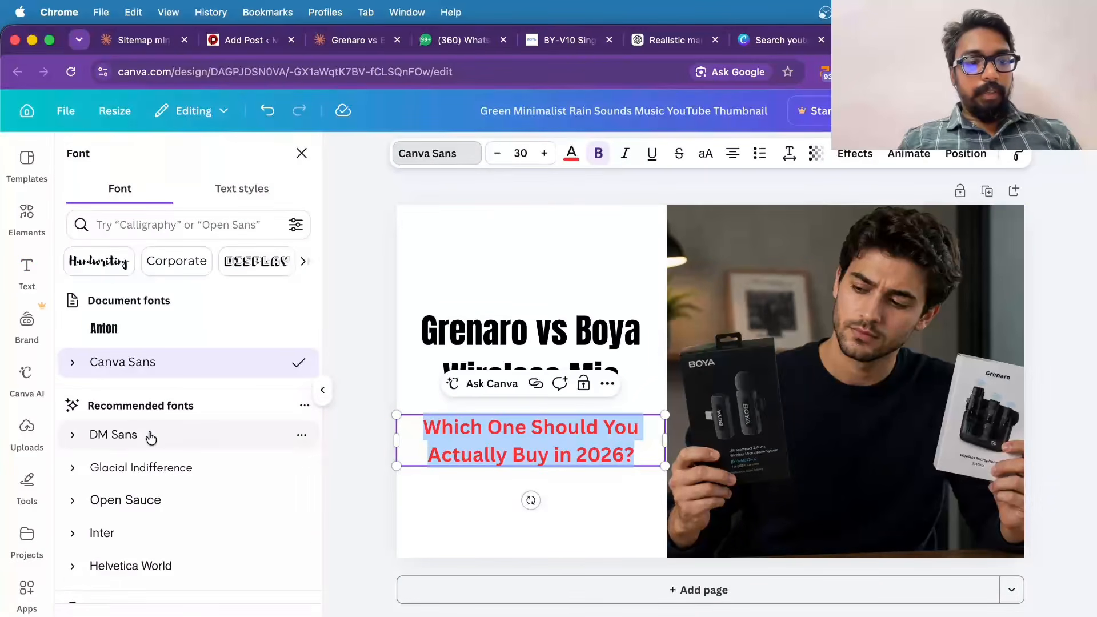
pyautogui.click(142, 336)
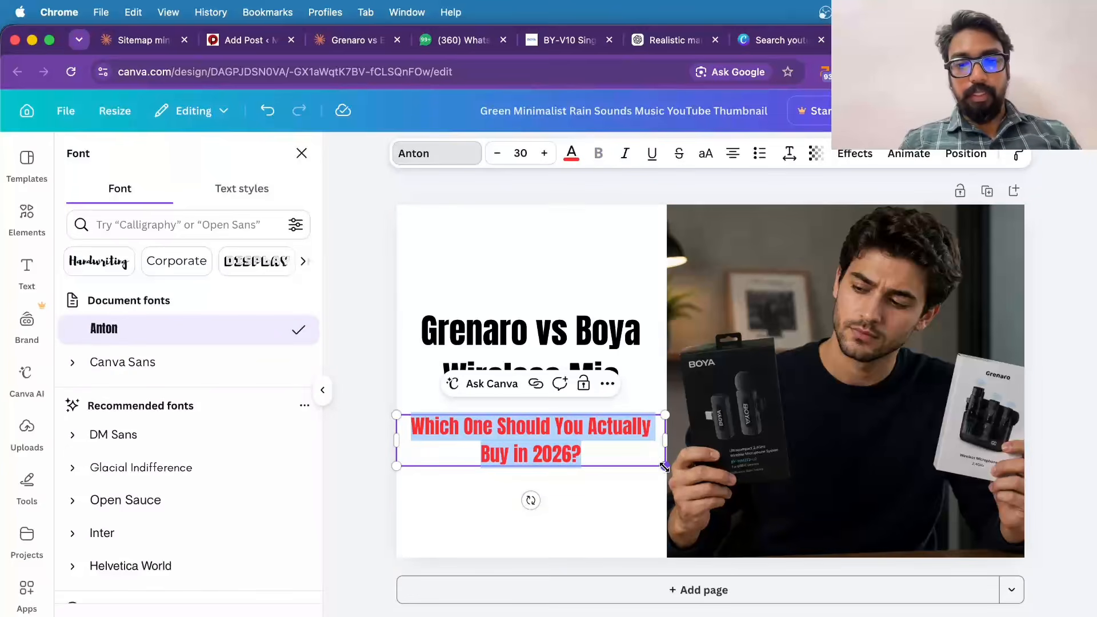
# - Shrink the red subheading to size 22.7, narrow its box to wrap onto two lines and centre it below the heading
pyautogui.moveTo(657, 470); pyautogui.dragTo(672, 428)
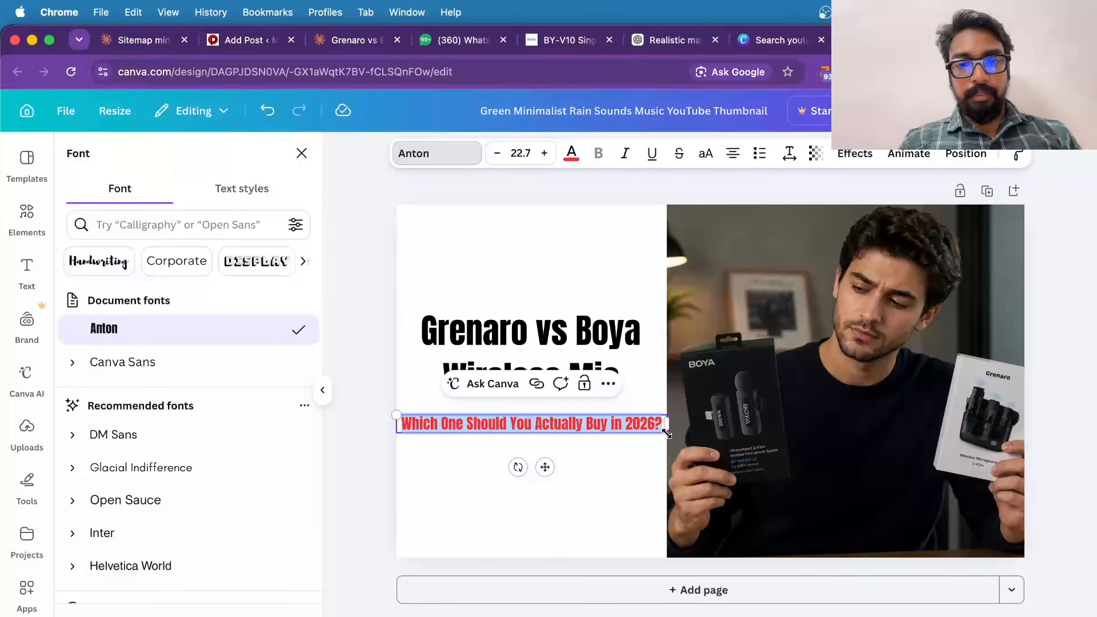
pyautogui.moveTo(666, 423); pyautogui.dragTo(588, 449)
pyautogui.moveTo(502, 426); pyautogui.dragTo(541, 422)
pyautogui.click(623, 484)
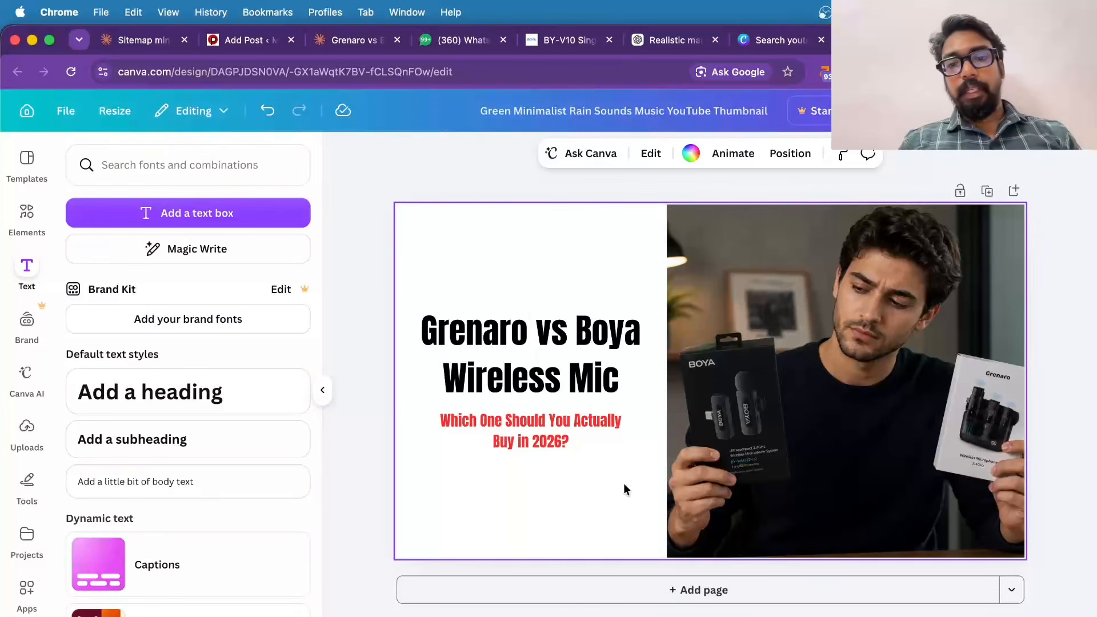
# - Try several gradients as the page background, including blue-purple, light grey and black-to-grey, and restore plain white
pyautogui.click(523, 239)
pyautogui.click(580, 253)
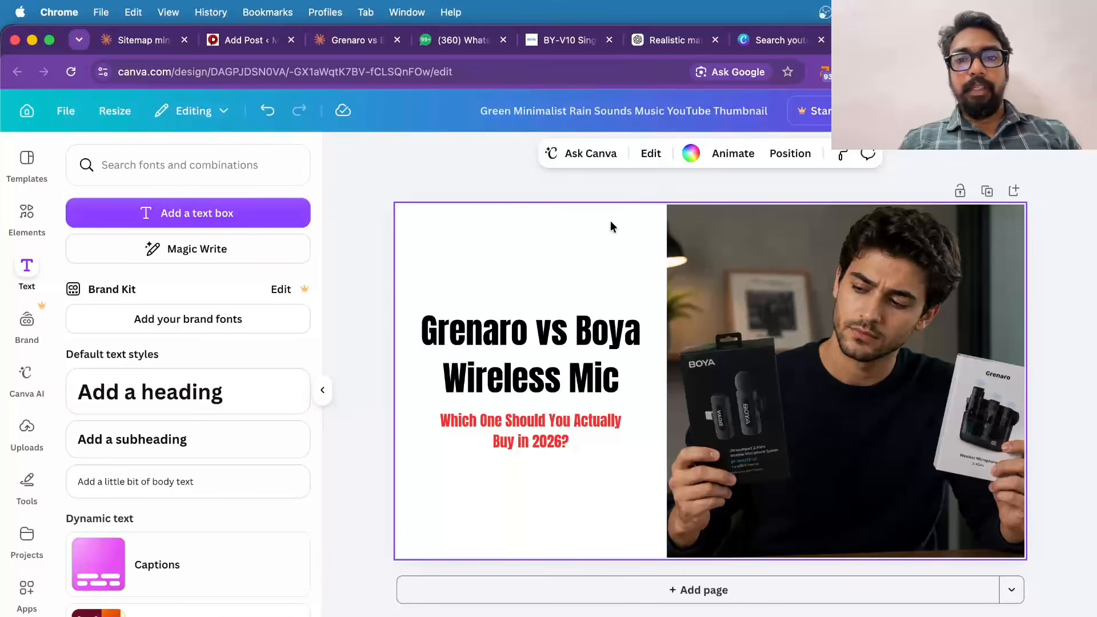
pyautogui.click(691, 153)
pyautogui.scroll(-5, 136, 292)
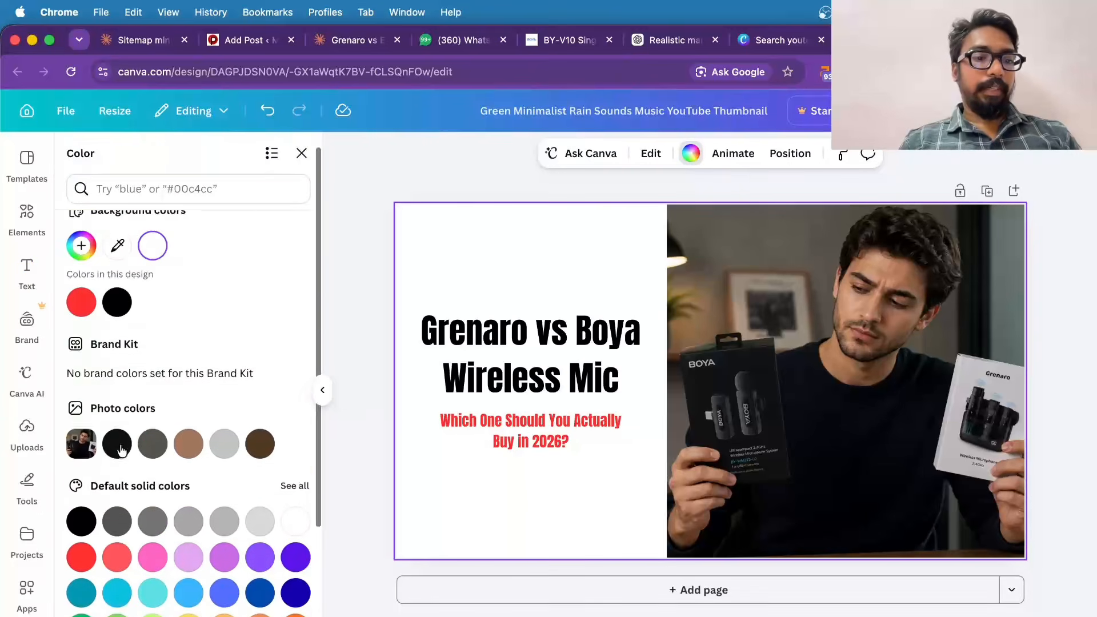
pyautogui.click(186, 585)
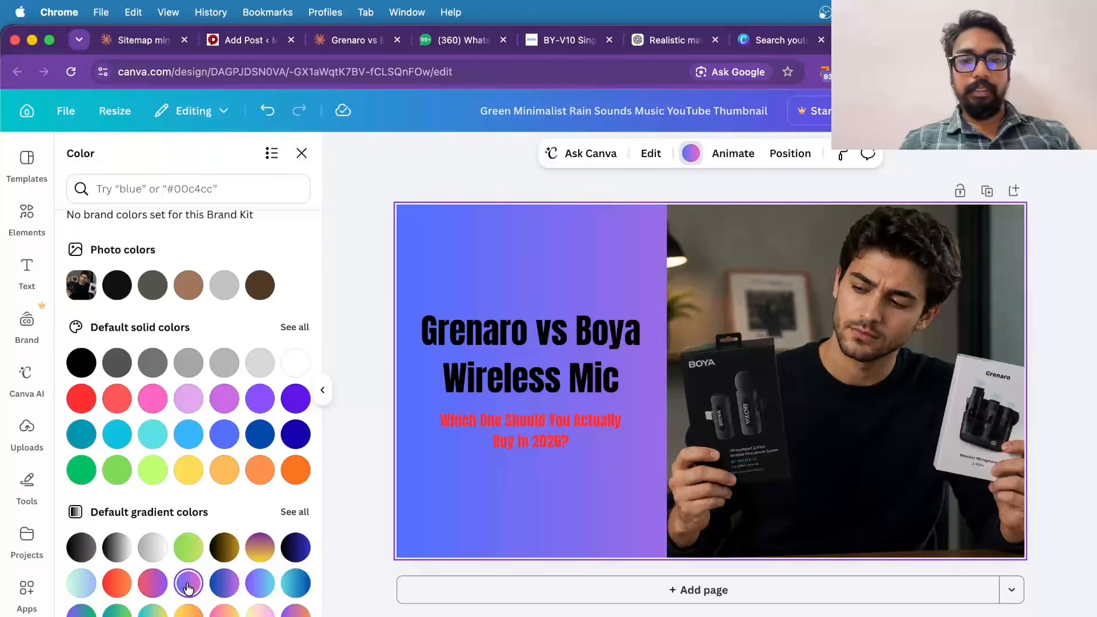
pyautogui.click(234, 555)
pyautogui.click(152, 556)
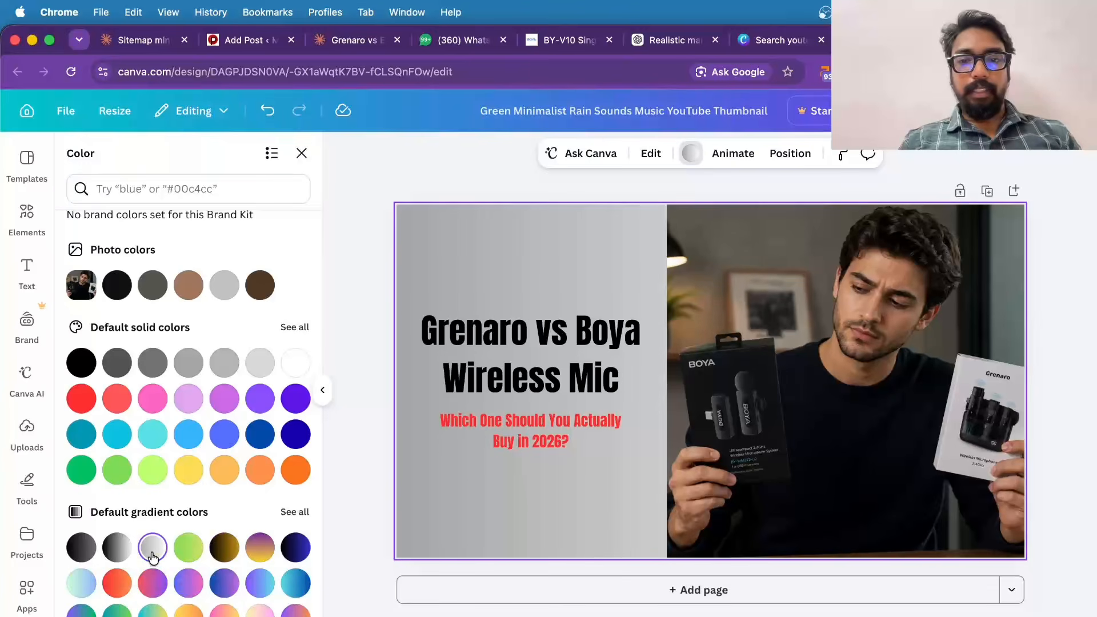
pyautogui.click(117, 548)
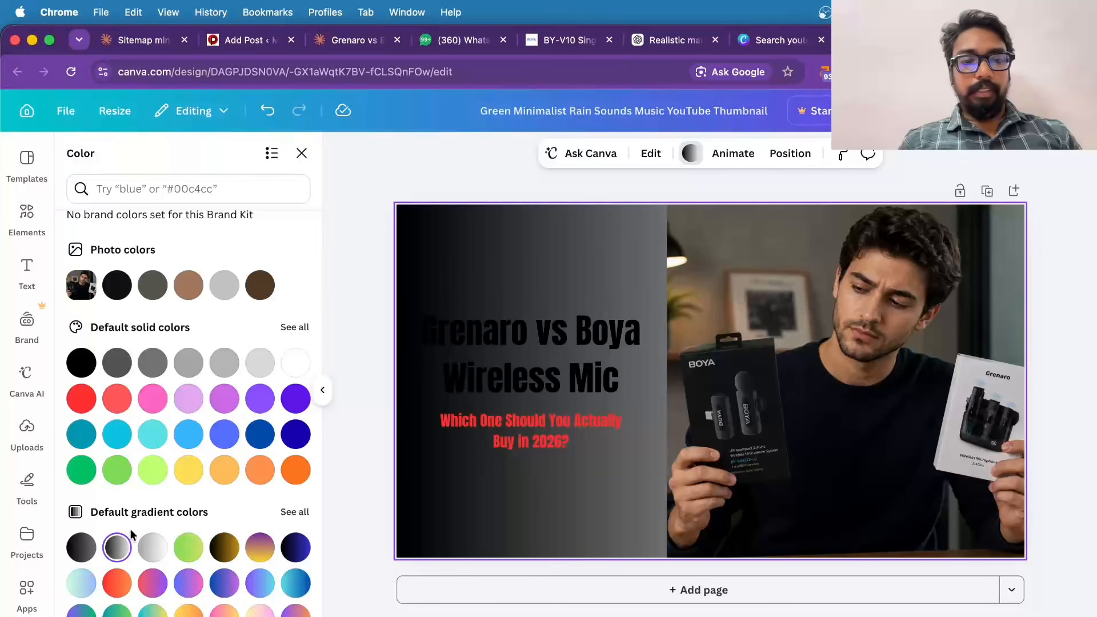
pyautogui.click(90, 551)
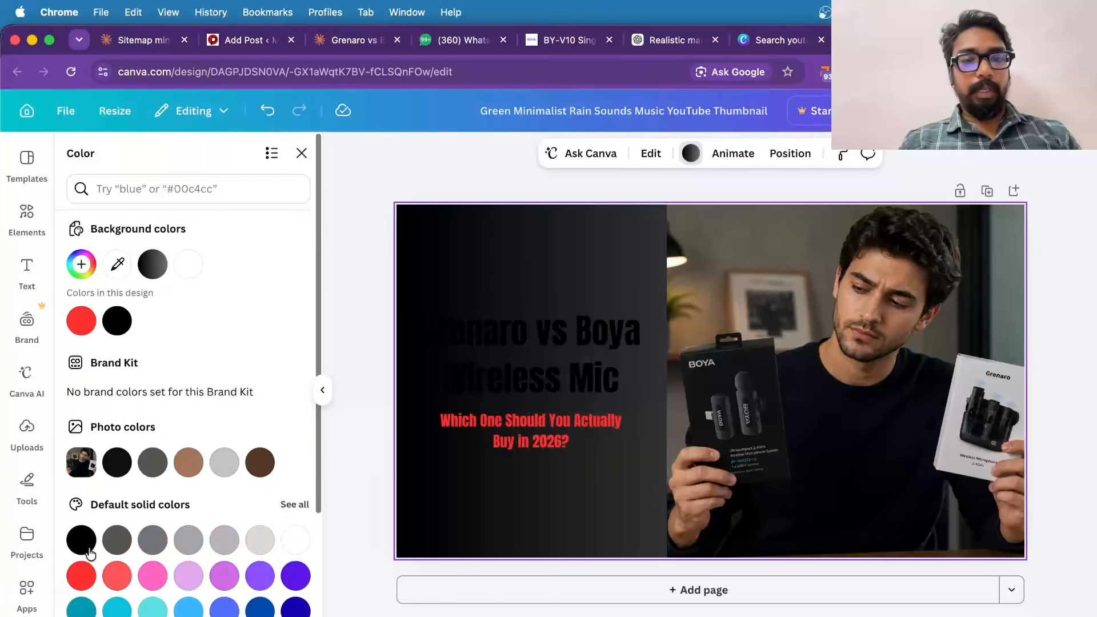
pyautogui.click(188, 264)
pyautogui.click(375, 267)
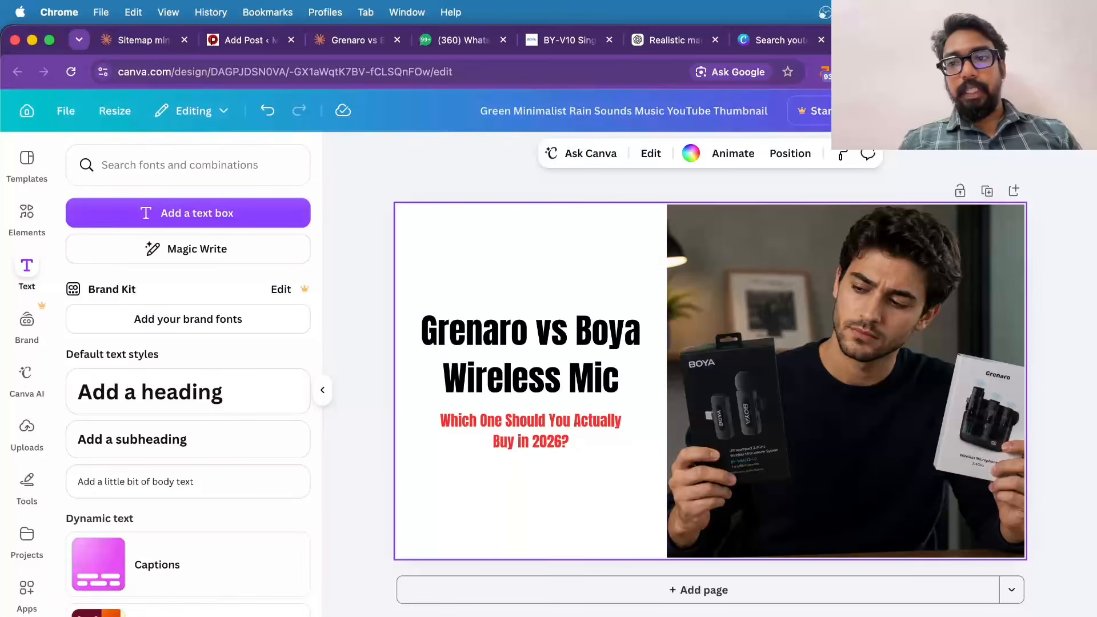
# - Rename the Canva design as "grenaro vs boya comparision"
pyautogui.click(626, 107)
pyautogui.write('grena')
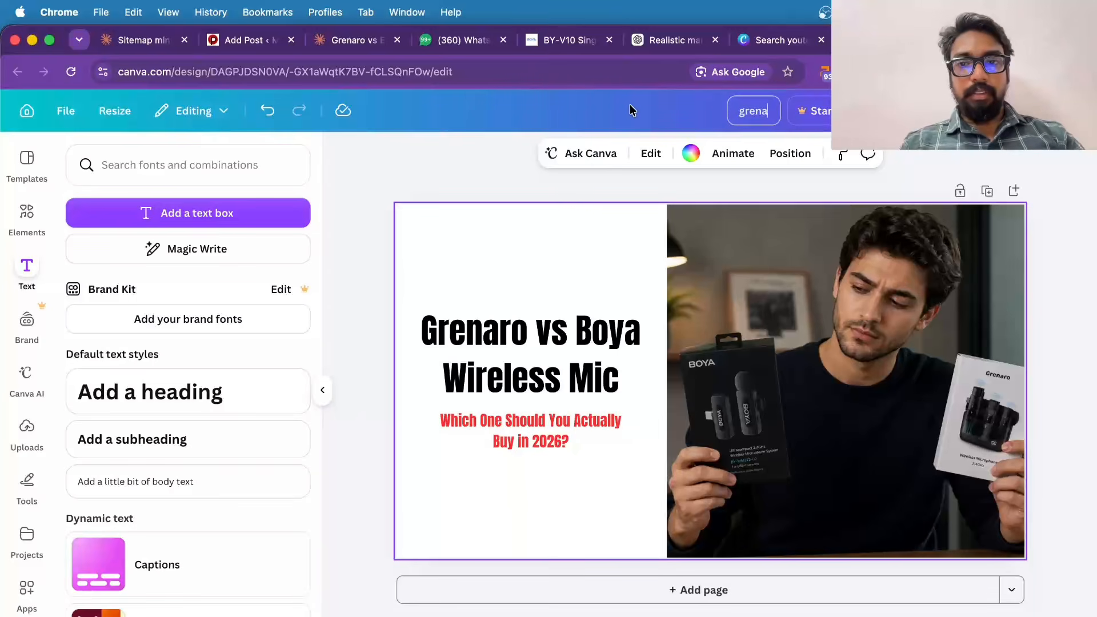
pyautogui.write('ro vs boys')
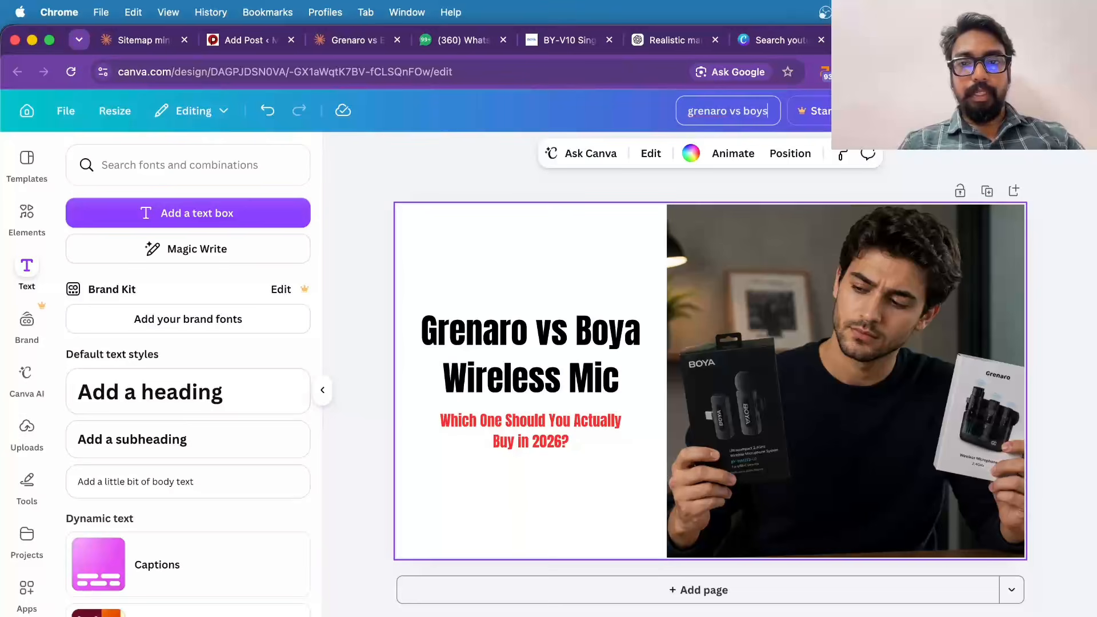
pyautogui.press('BackSpace')
pyautogui.write('a')
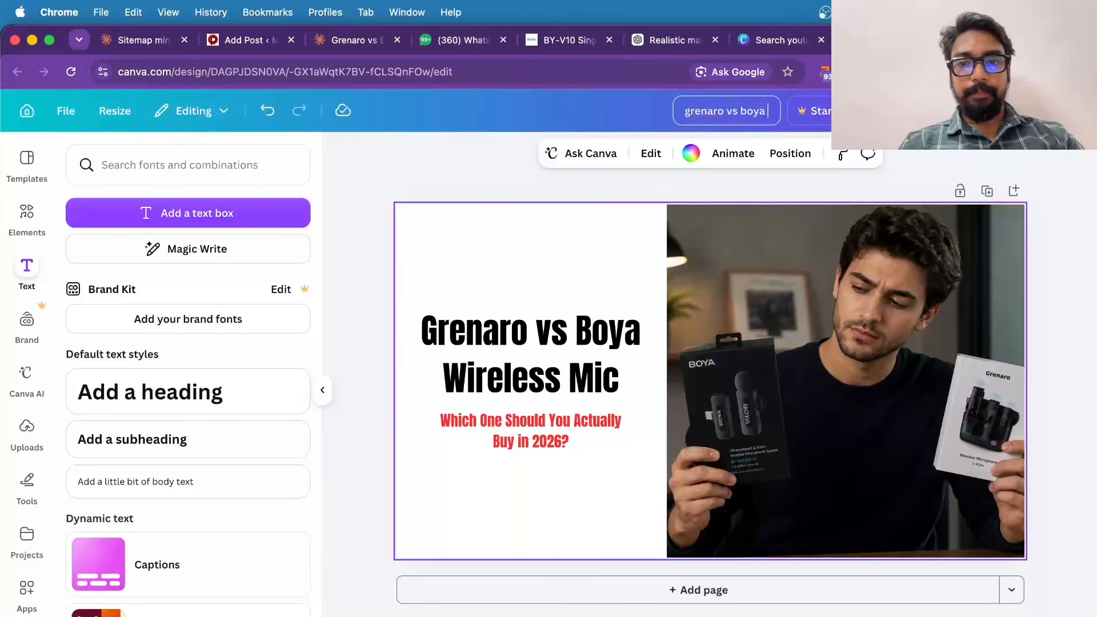
pyautogui.write(' comparision')
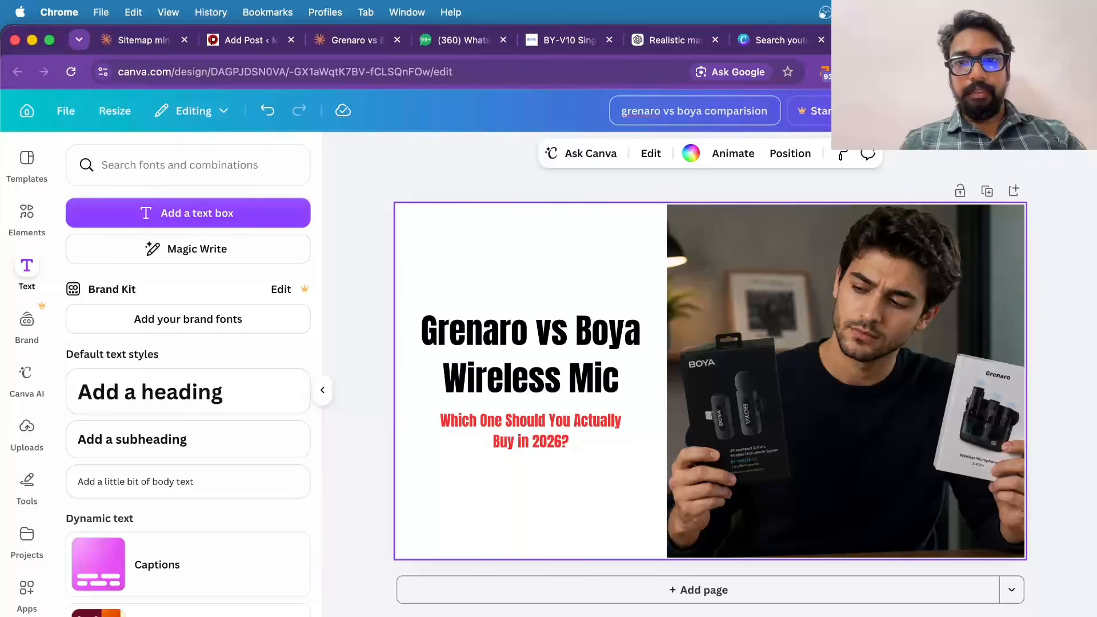
# - Download the finished thumbnail as a PNG at 1,280 × 720 px
pyautogui.click(1022, 110)
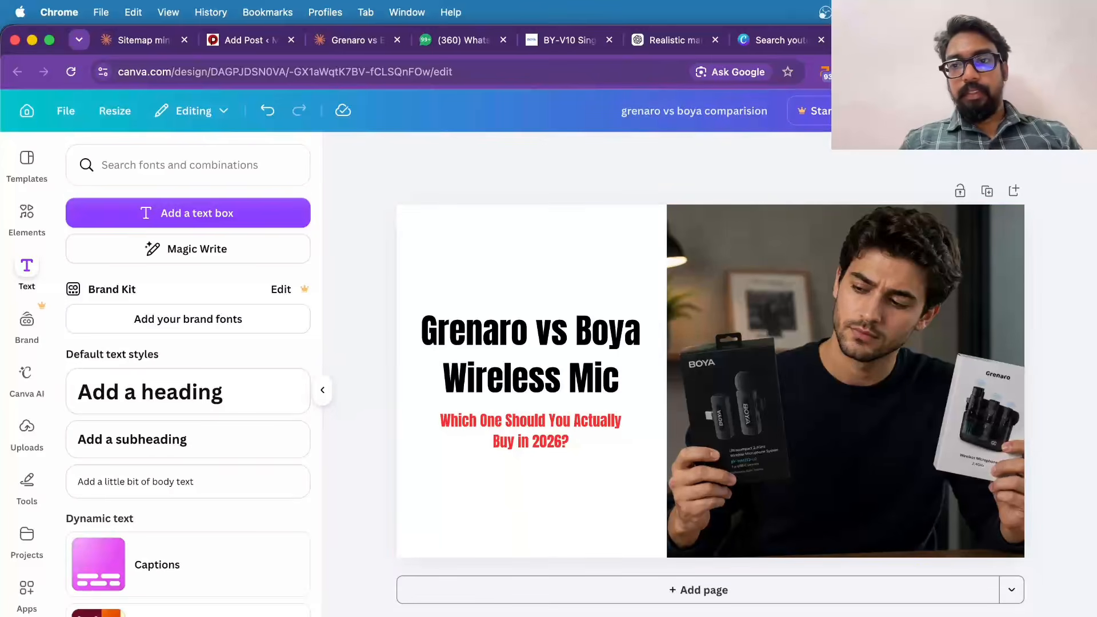
pyautogui.click(831, 440)
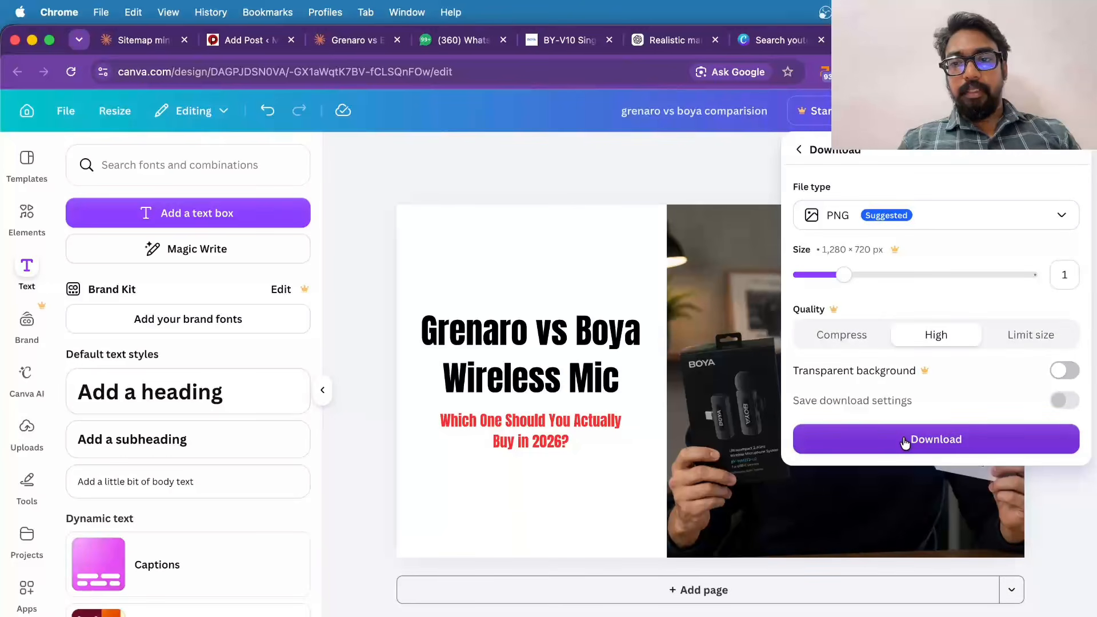
pyautogui.click(905, 443)
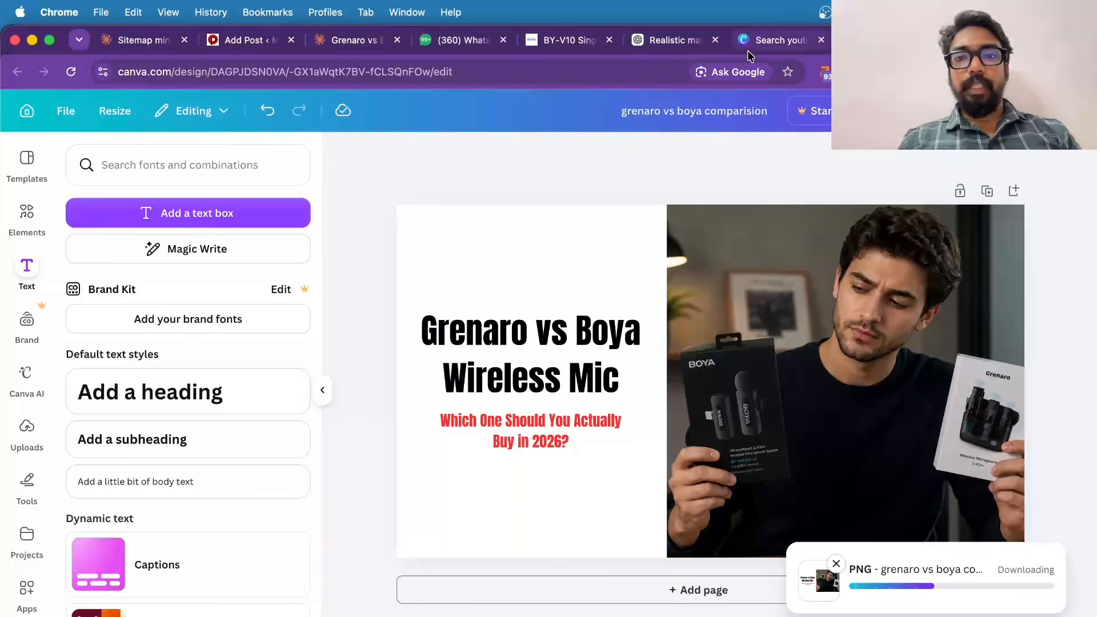
# - Search Google for "png to webp" in a new tab and open CloudConvert's PNG to WEBP Converter
pyautogui.press('super+t')
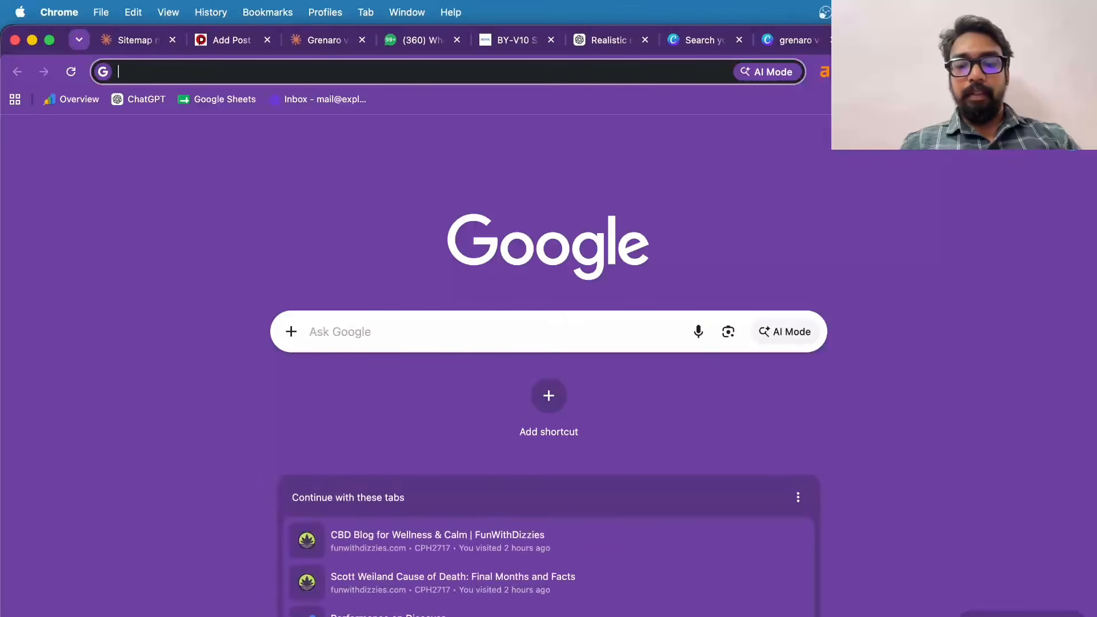
pyautogui.write('png to webp')
pyautogui.press('Return')
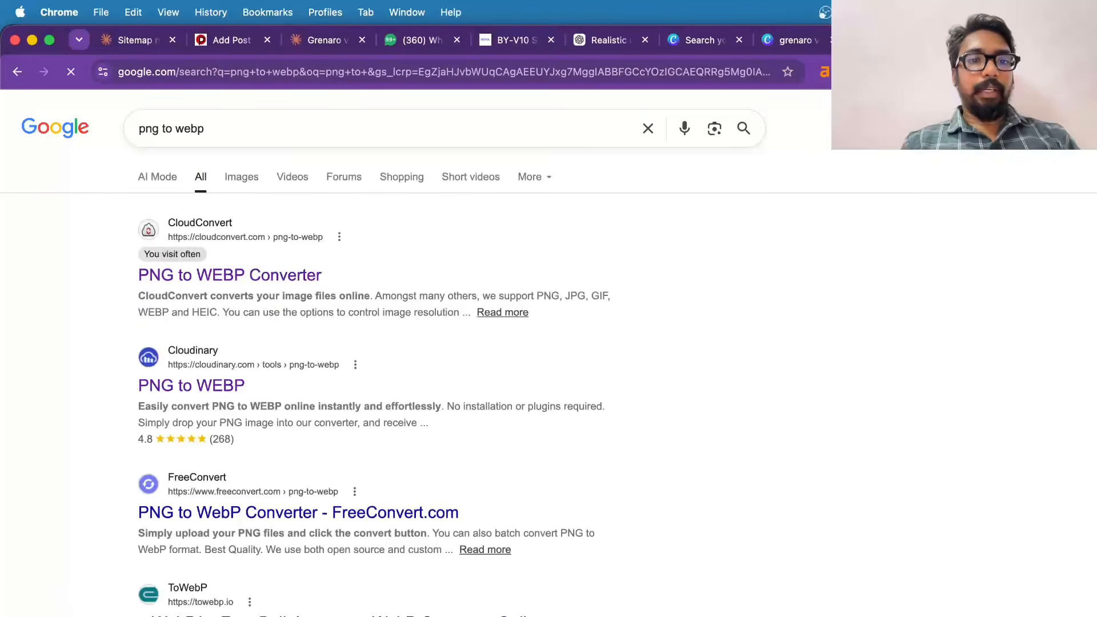
pyautogui.click(228, 324)
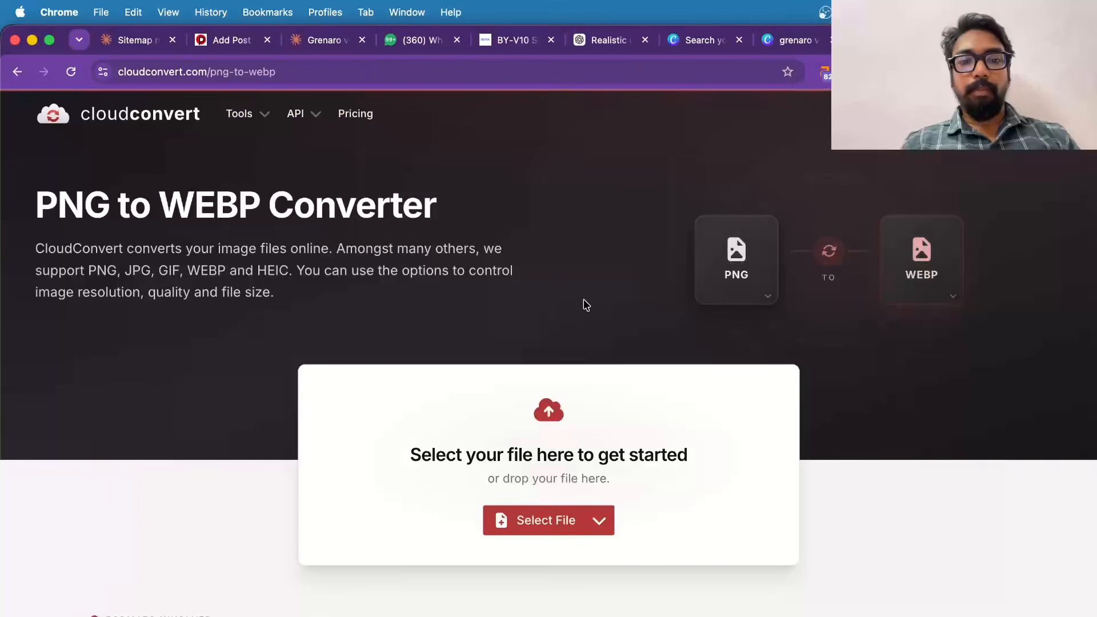
# - Convert "grenaro vs boya comparision.png" from Downloads to WEBP and download the converted file
pyautogui.click(536, 523)
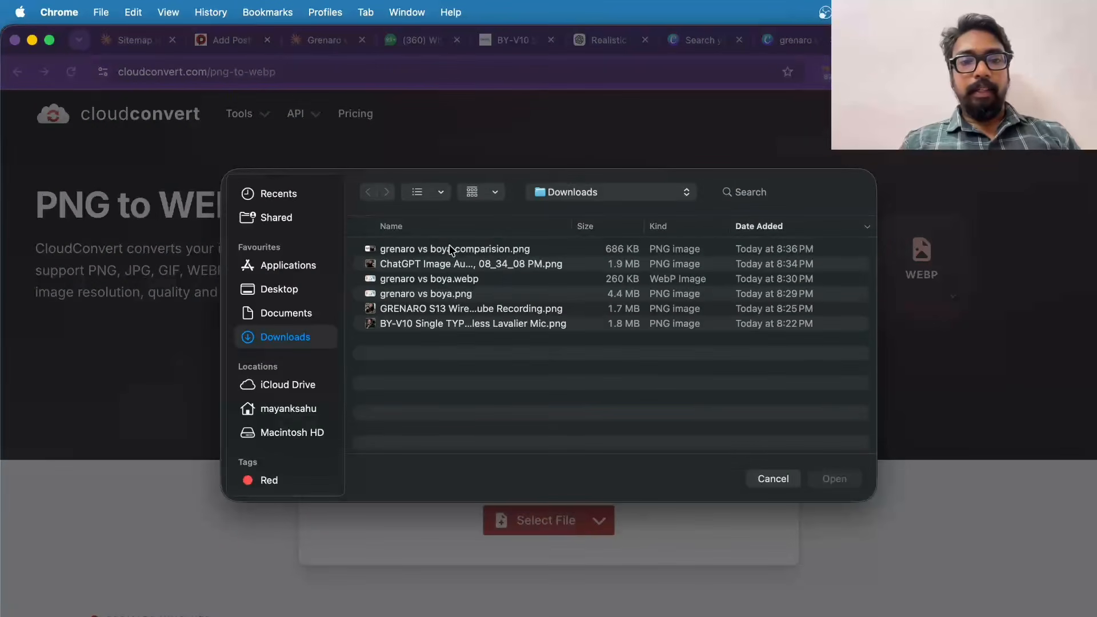
pyautogui.click(448, 246)
pyautogui.click(832, 478)
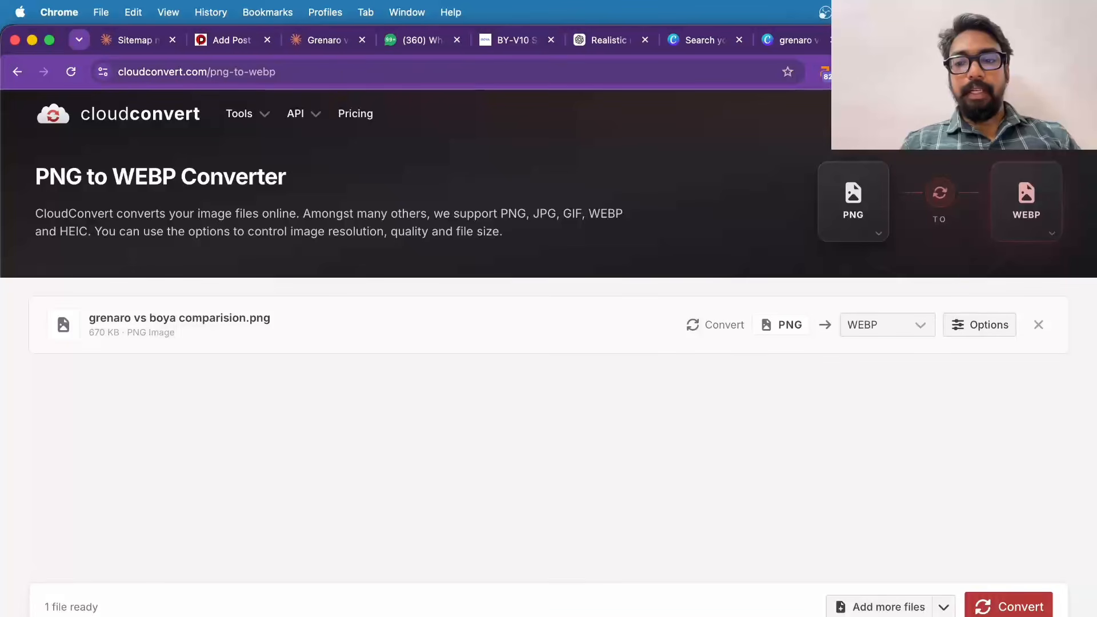
pyautogui.click(1010, 607)
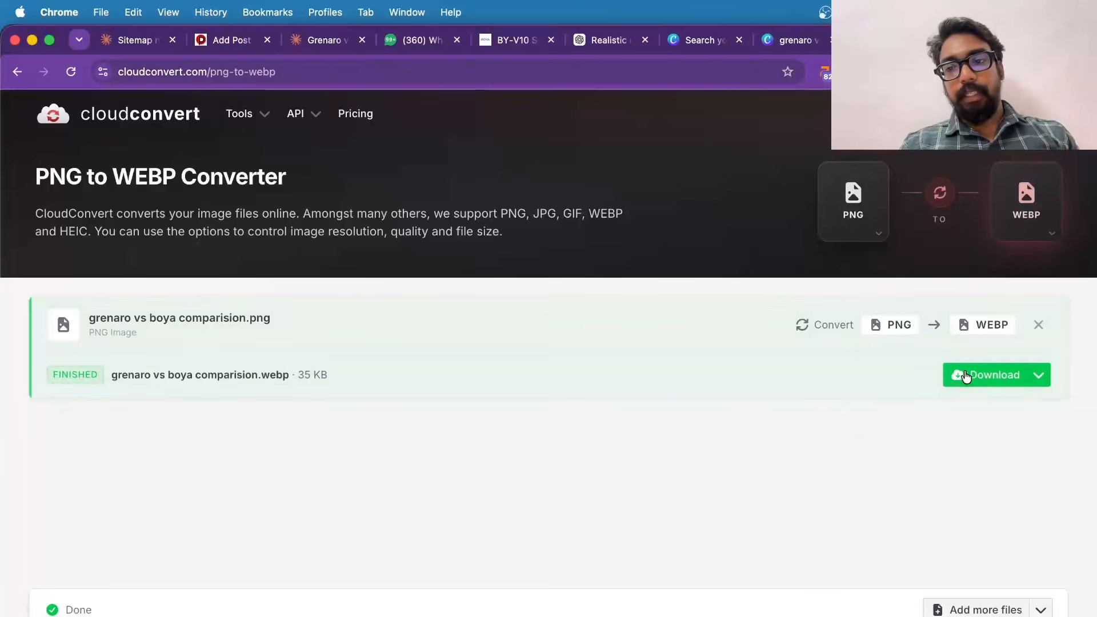
pyautogui.click(965, 376)
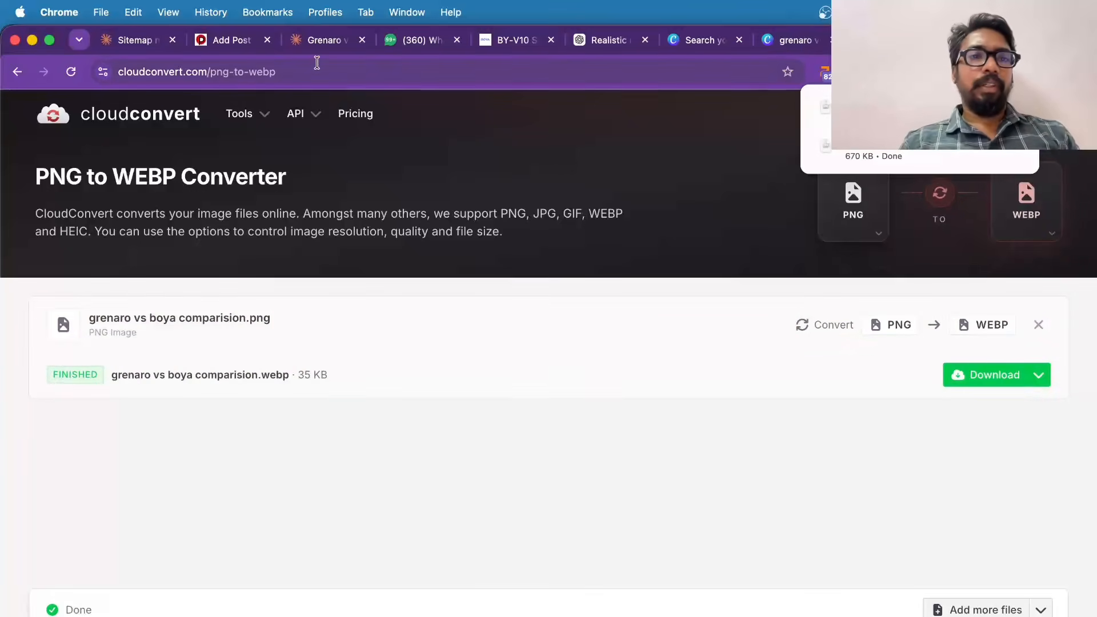
# - Return to the WordPress post and upload "grenaro vs boya comparision.webp" from the recent downloads into the Featured image media library
pyautogui.click(244, 39)
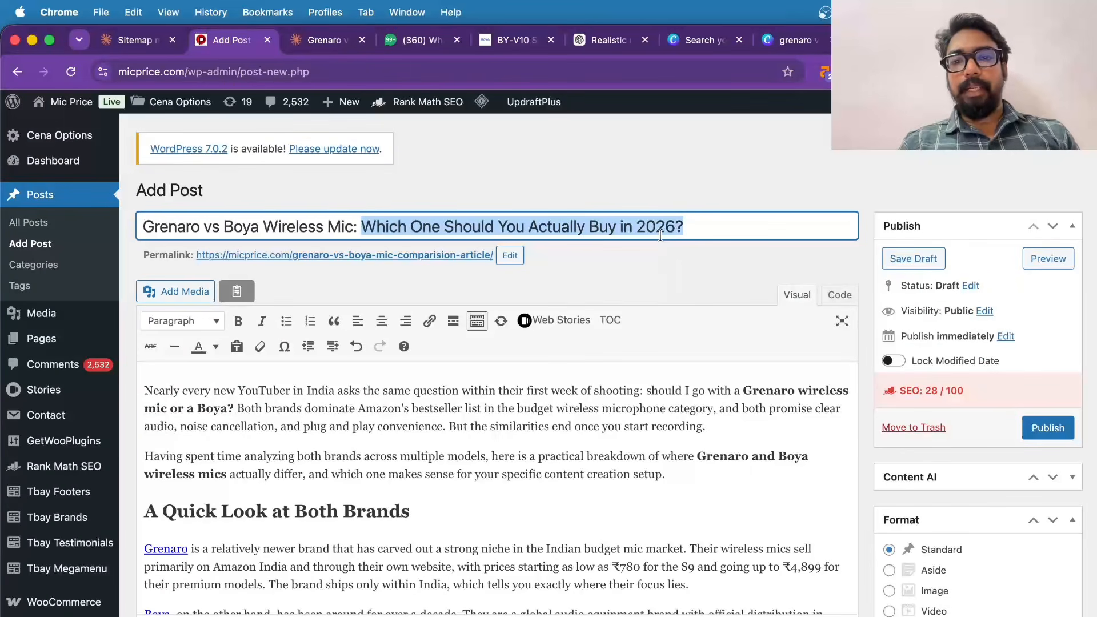
pyautogui.click(663, 268)
pyautogui.scroll(-20, 663, 267)
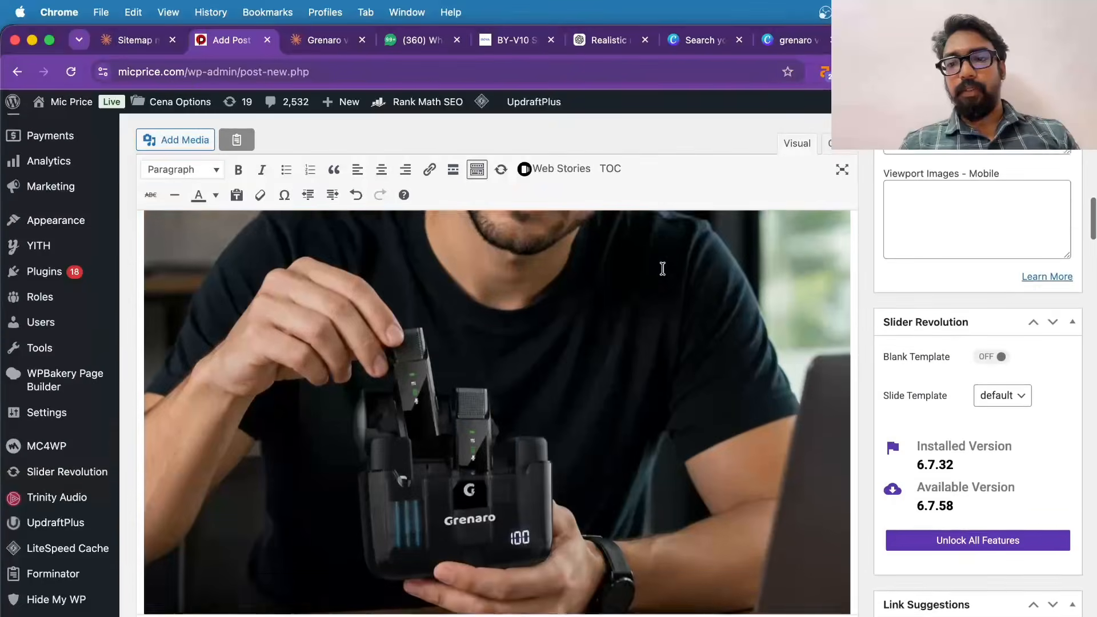
pyautogui.scroll(-10, 663, 269)
pyautogui.click(934, 587)
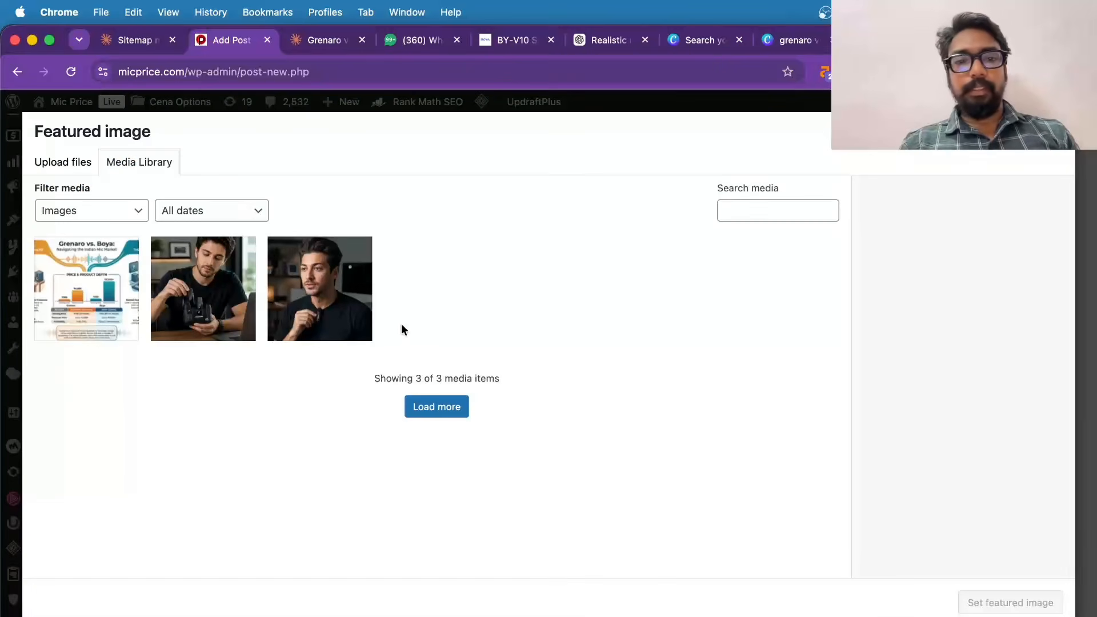
pyautogui.click(1026, 71)
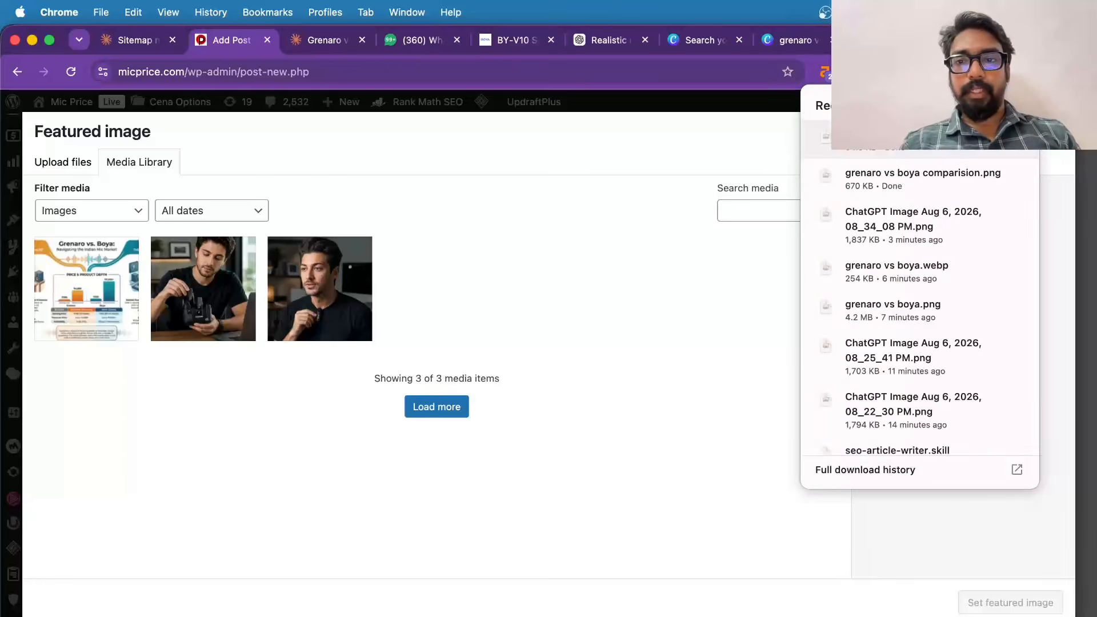
pyautogui.moveTo(892, 140); pyautogui.dragTo(601, 332)
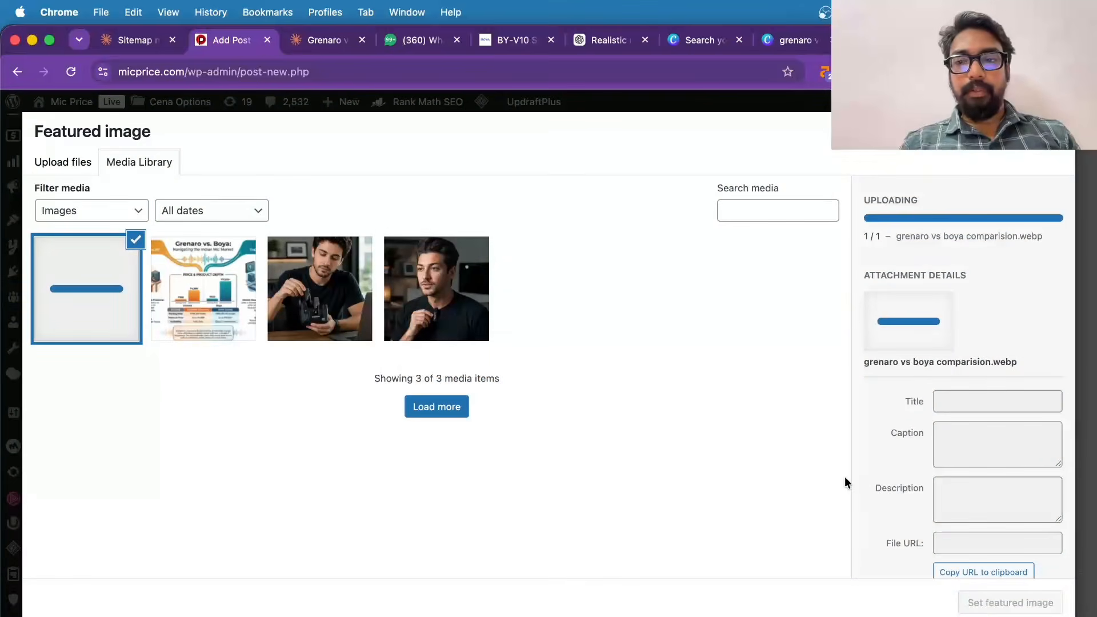
# - Copy the uploaded image's title into its alt text and set it as the post's featured image
pyautogui.click(1004, 524)
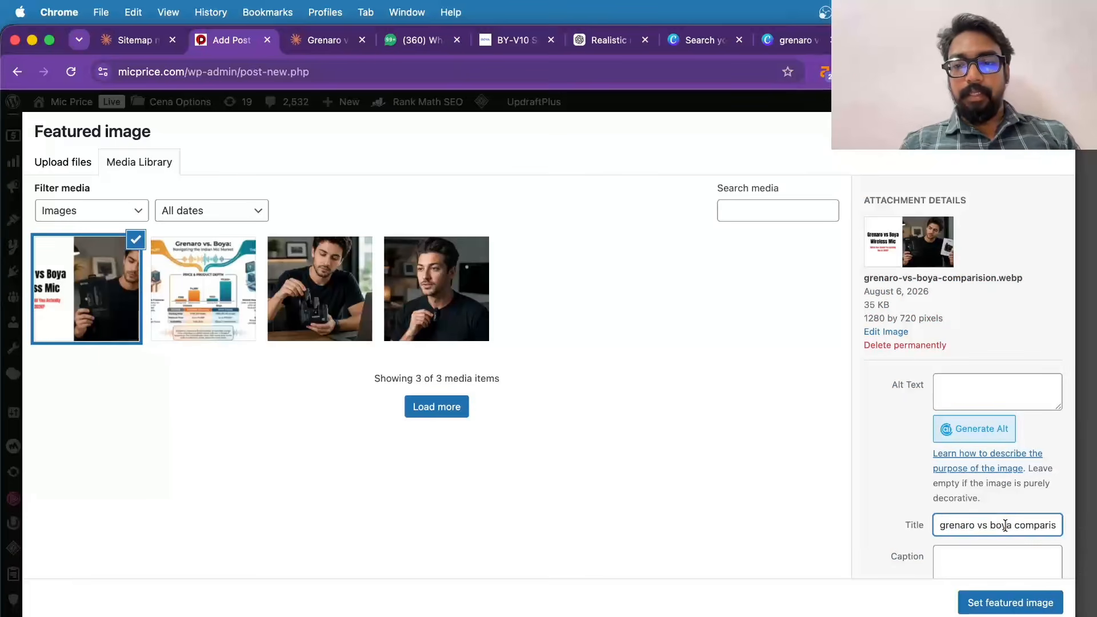
pyautogui.press('super+a')
pyautogui.press('super+c')
pyautogui.click(1007, 400)
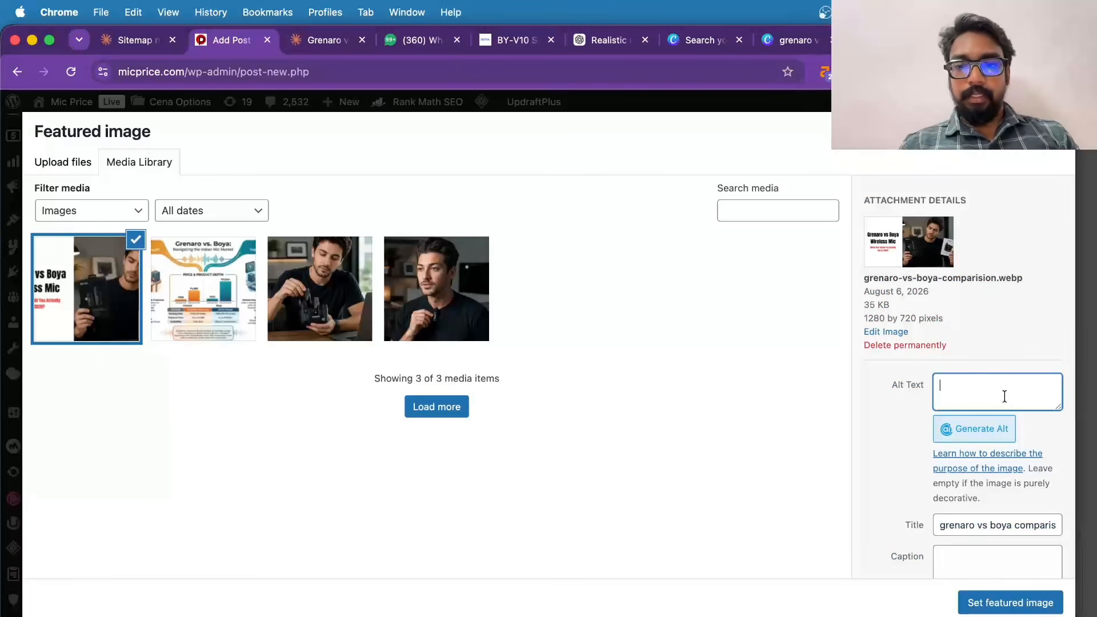
pyautogui.press('super+v')
pyautogui.click(1000, 600)
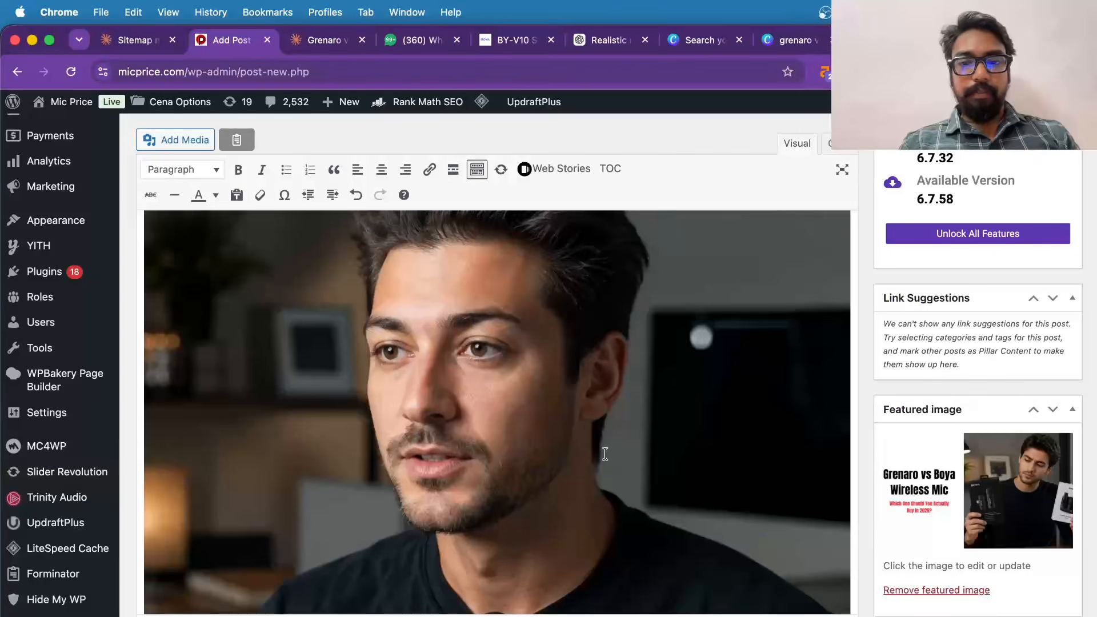
pyautogui.scroll(-10, 605, 453)
pyautogui.scroll(-15, 605, 453)
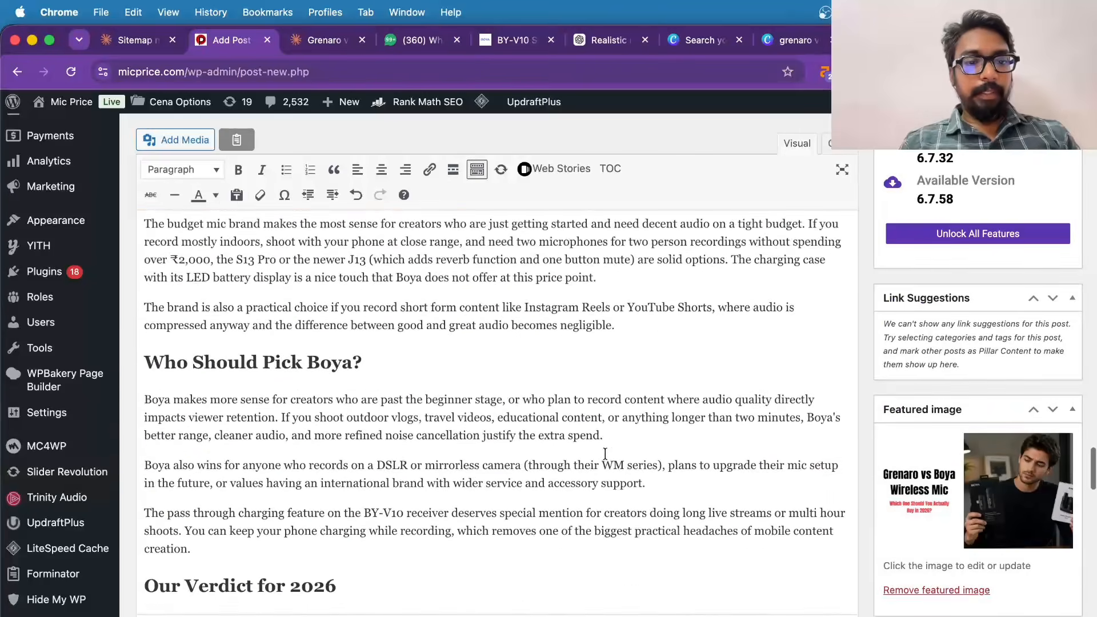
pyautogui.scroll(5, 605, 453)
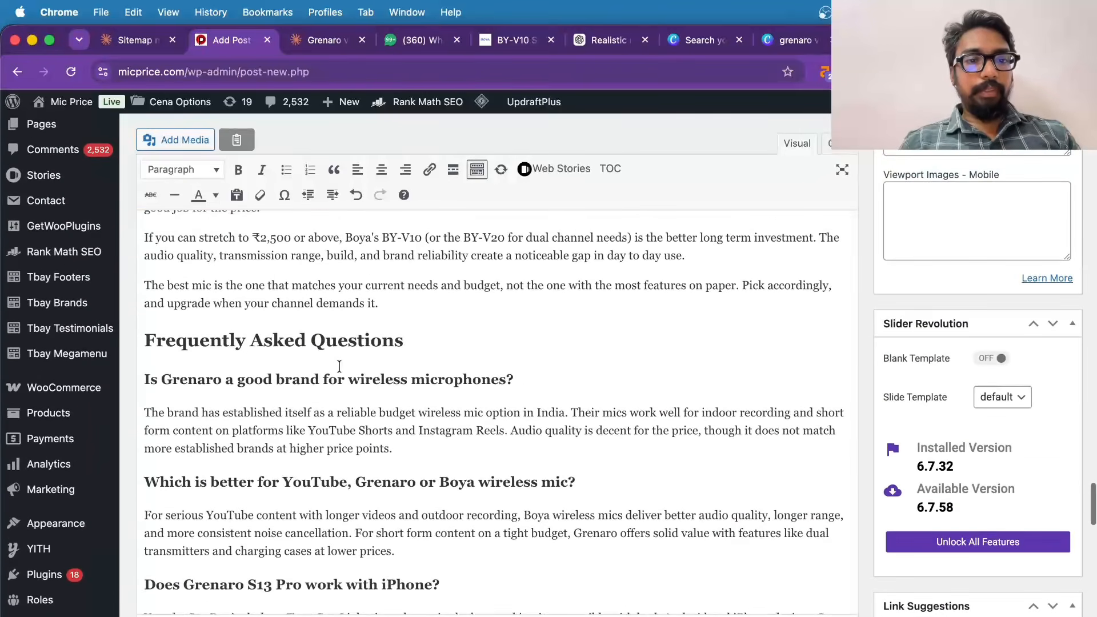
pyautogui.click(147, 338)
pyautogui.press('super+shift+Down')
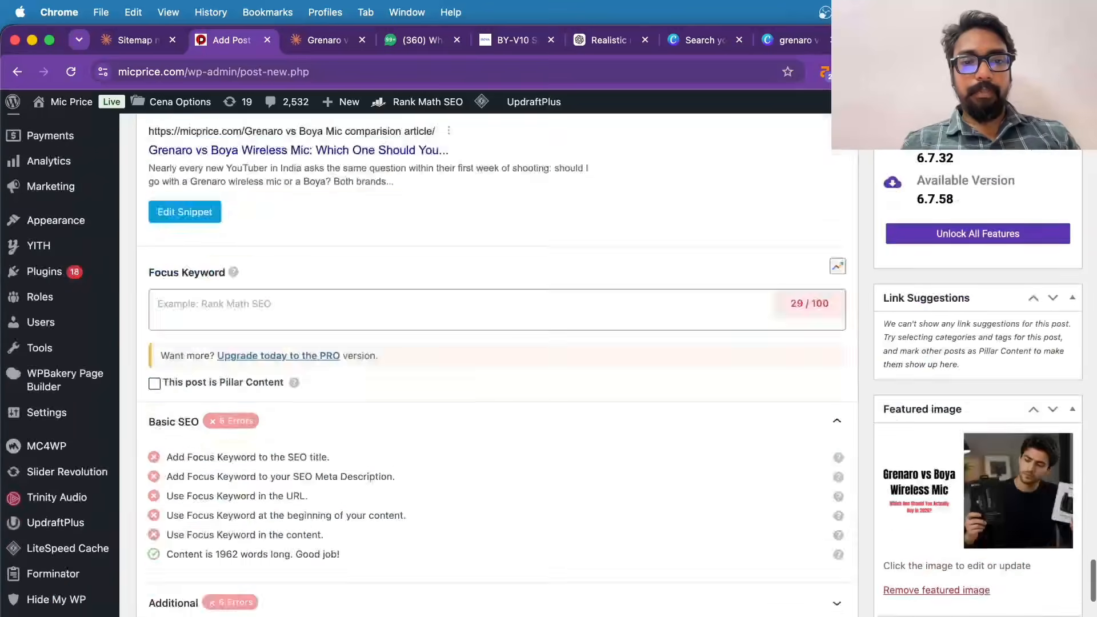
pyautogui.scroll(5, 472, 161)
pyautogui.scroll(4, 474, 387)
pyautogui.click(475, 386)
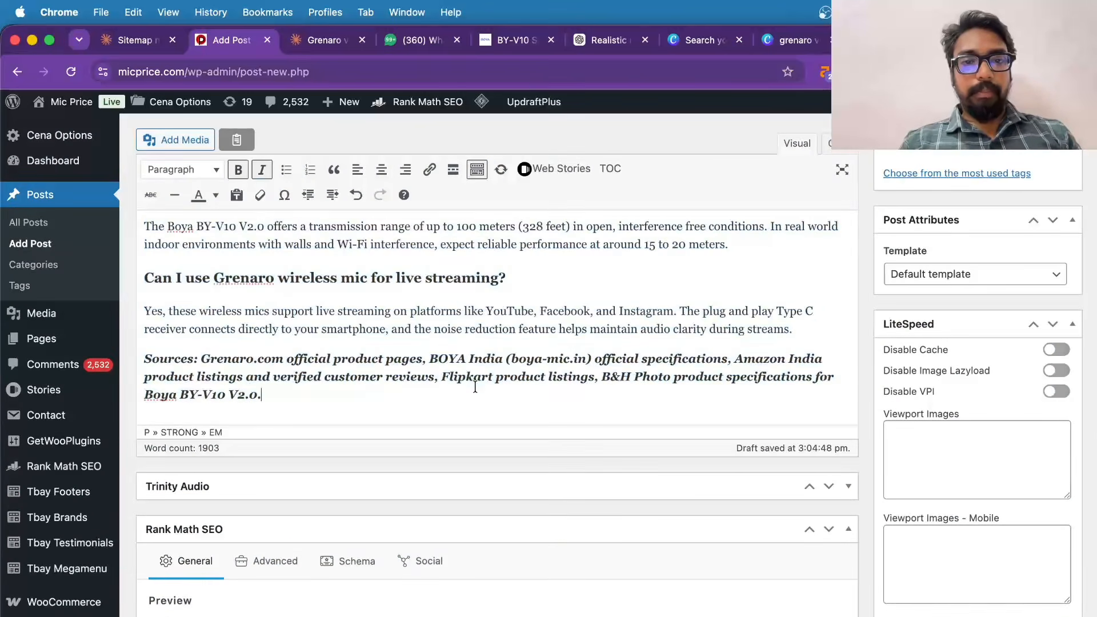
# - Delete the Frequently Asked Questions heading and all its questions and answers above the Sources paragraph
pyautogui.scroll(5, 474, 387)
pyautogui.scroll(2, 475, 387)
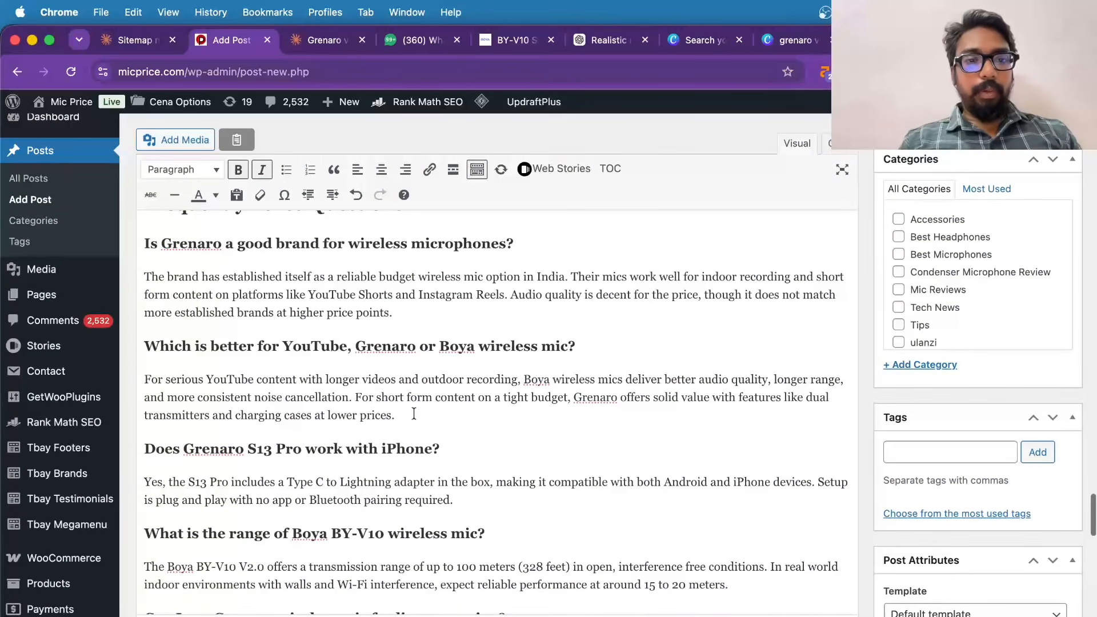
pyautogui.click(144, 238)
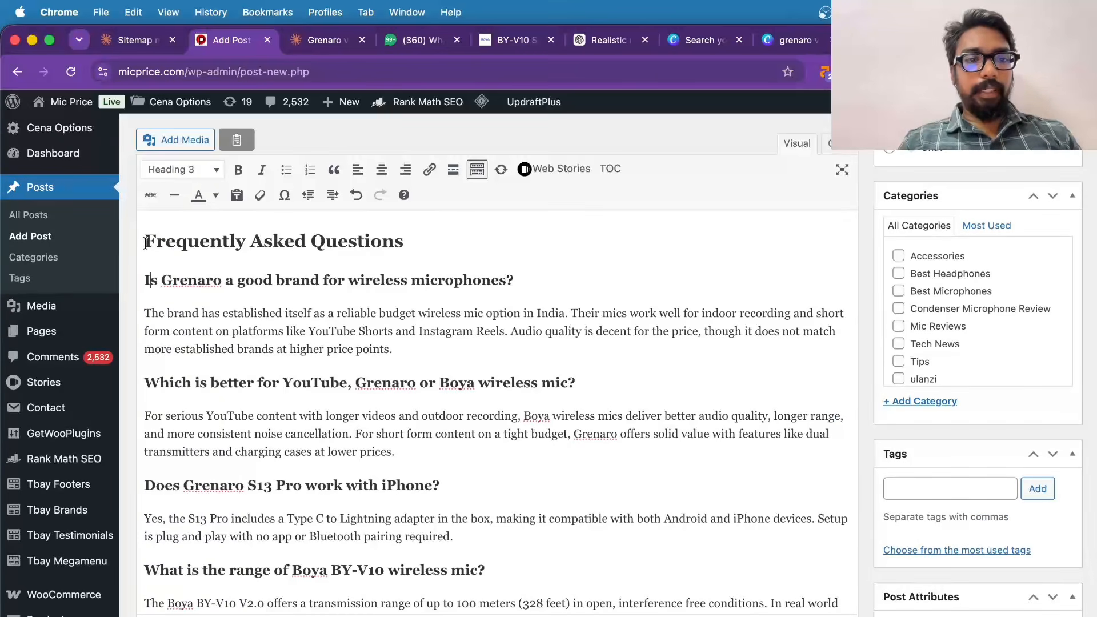
pyautogui.moveTo(145, 242); pyautogui.dragTo(490, 547)
pyautogui.press('BackSpace')
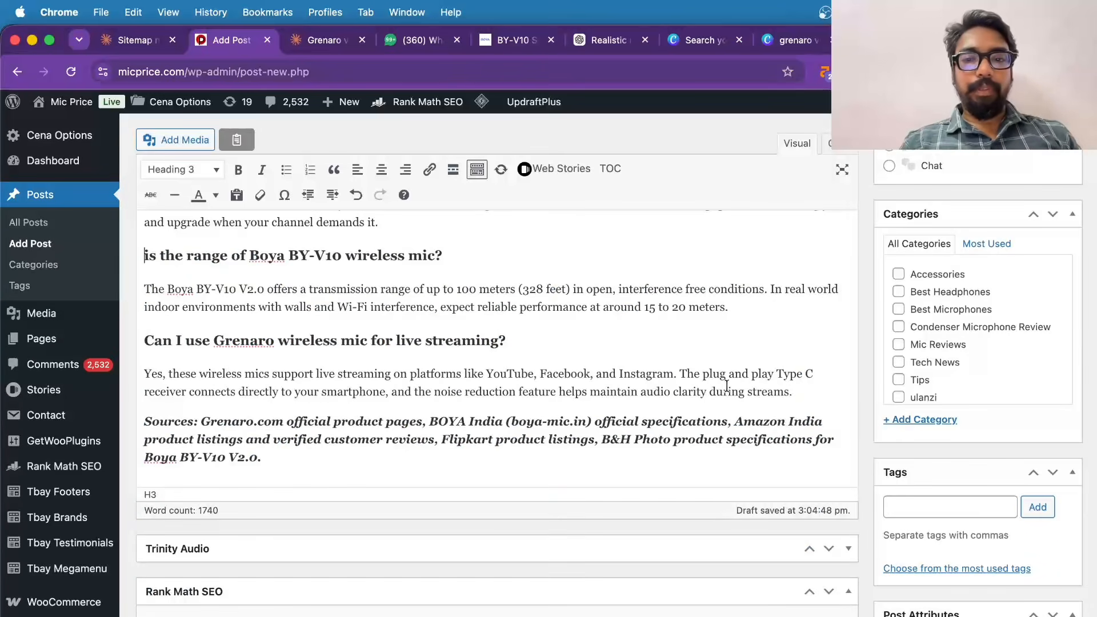
pyautogui.moveTo(800, 388); pyautogui.dragTo(146, 260)
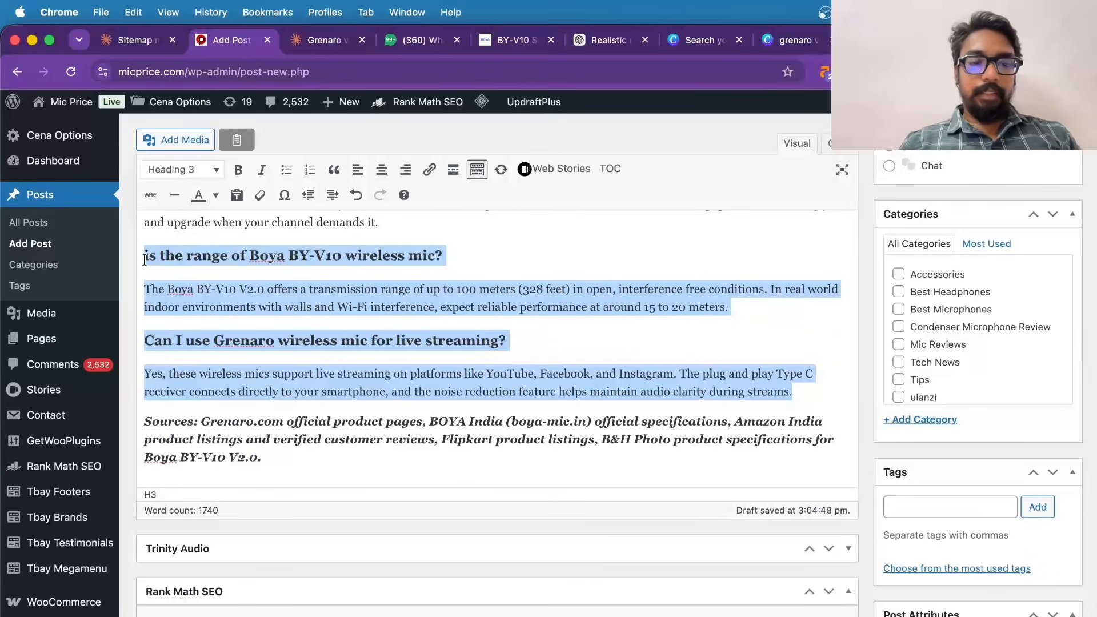
pyautogui.press('BackSpace')
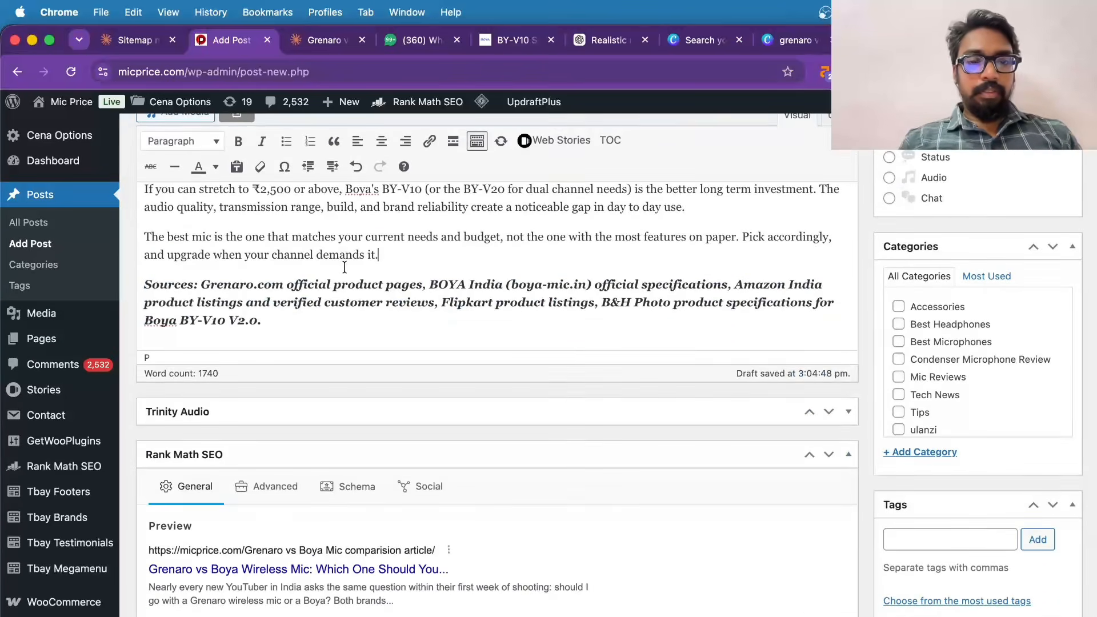
# - Select the word "Grenaro" in the first paragraph under "Our Verdict for 2026" and open the Mic Price site in a new tab
pyautogui.scroll(10, 345, 267)
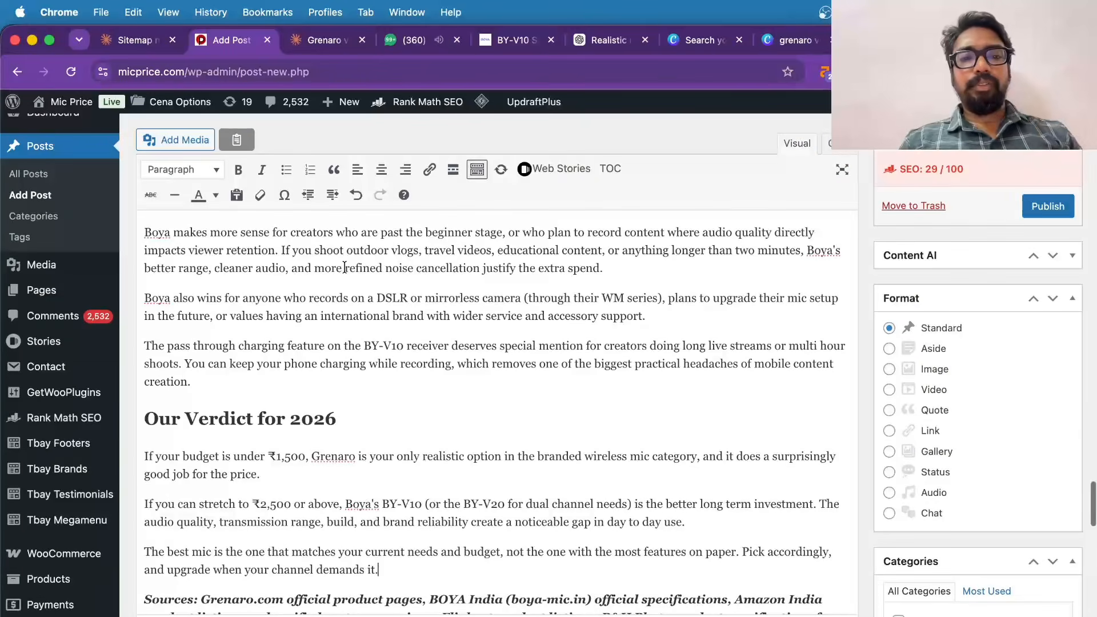
pyautogui.scroll(-2, 337, 384)
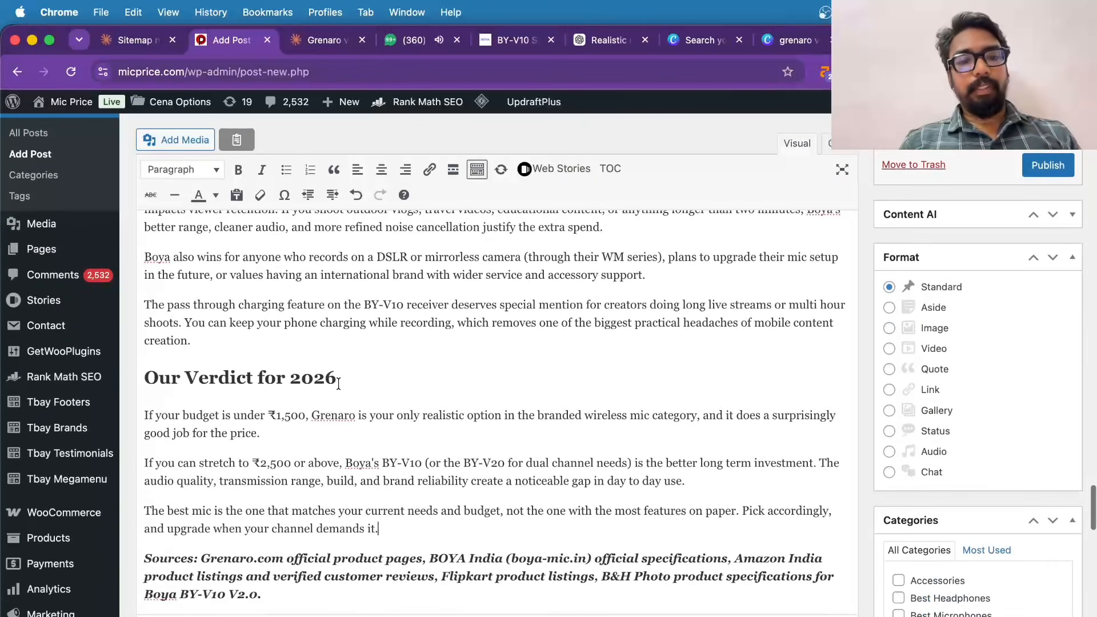
pyautogui.doubleClick(330, 417)
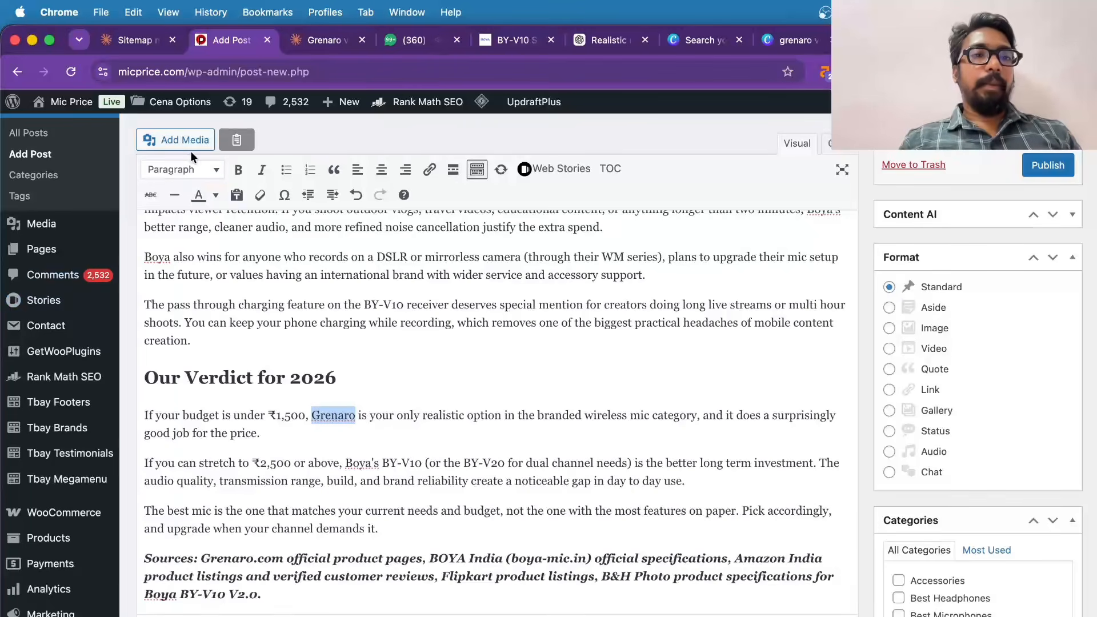
pyautogui.moveTo(64, 101)
pyautogui.rightClick(53, 129)
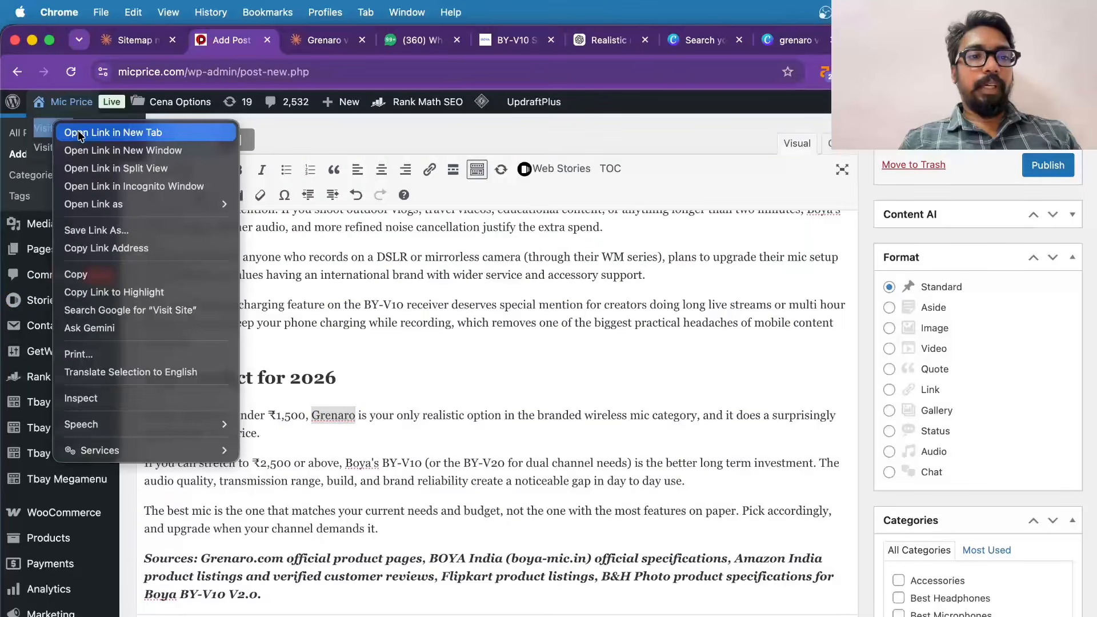
pyautogui.click(79, 133)
pyautogui.click(306, 38)
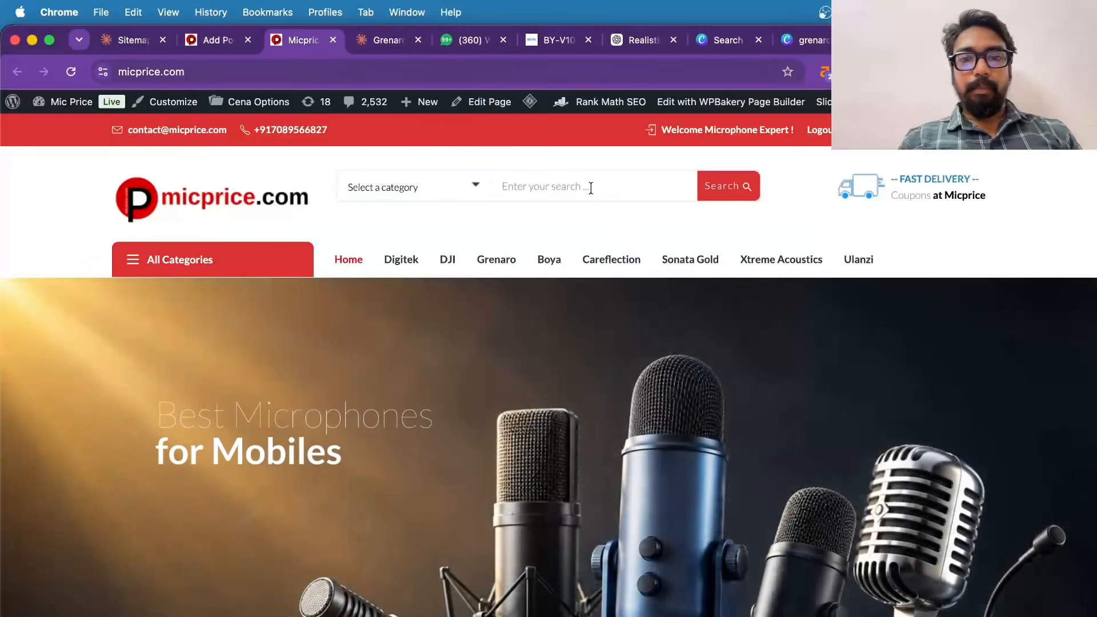
# - Search the store for "Grenaro", then open the Grenaro category page and copy its address
pyautogui.click(590, 187)
pyautogui.write('Grenaro')
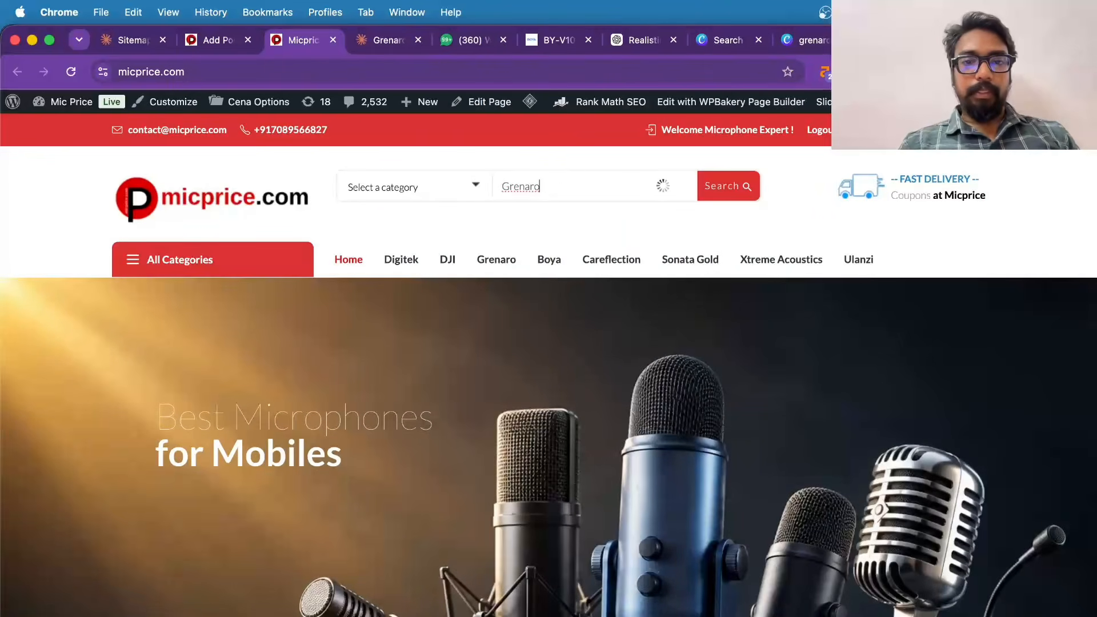
pyautogui.press('Return')
pyautogui.scroll(-2, 375, 378)
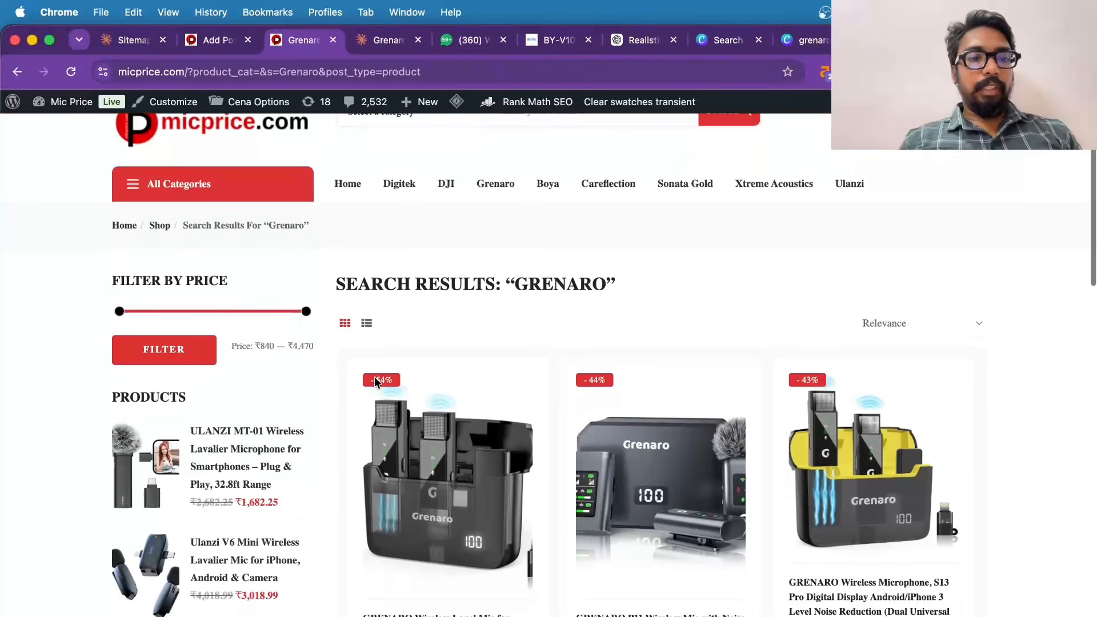
pyautogui.click(497, 185)
pyautogui.click(322, 74)
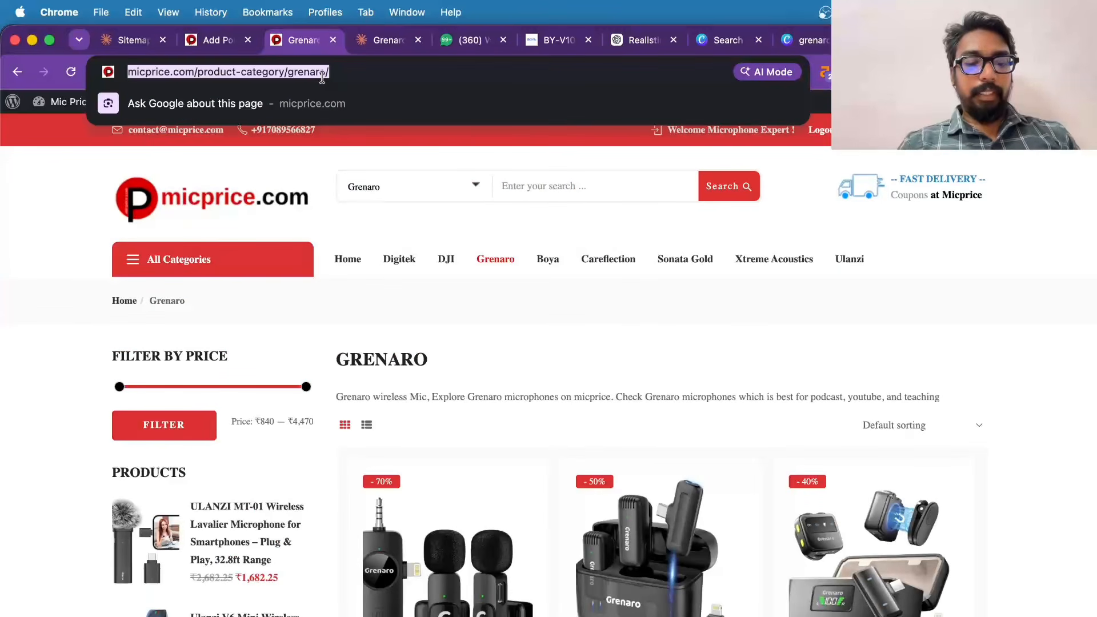
# - Return to the post and link "Grenaro" in the first verdict paragraph to micprice.com/product-category/grenaro
pyautogui.click(238, 36)
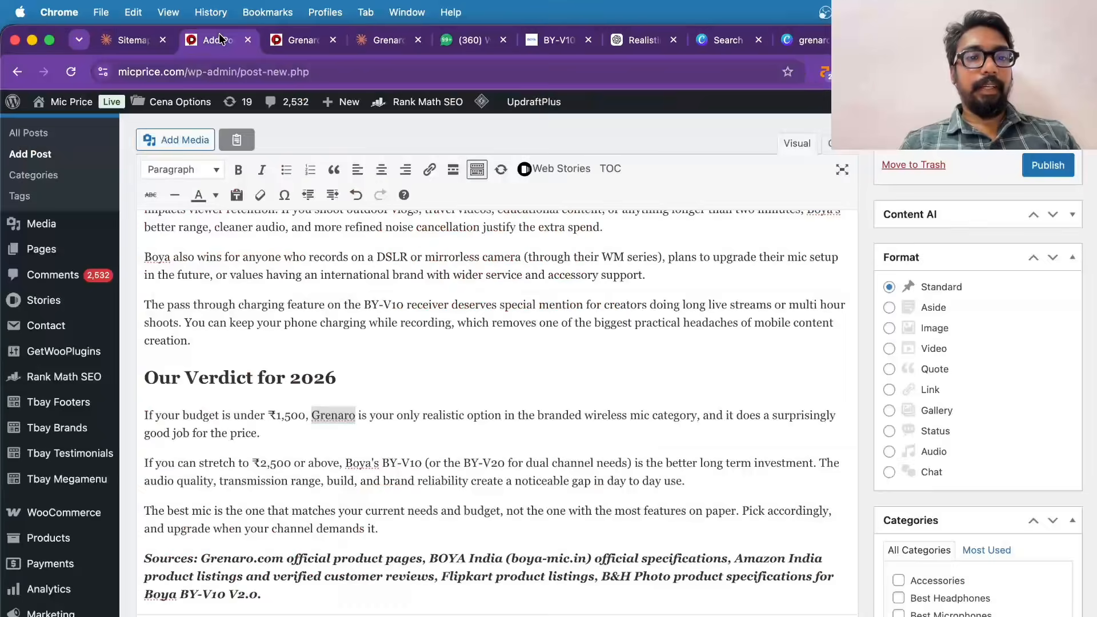
pyautogui.doubleClick(341, 414)
pyautogui.press('super+v')
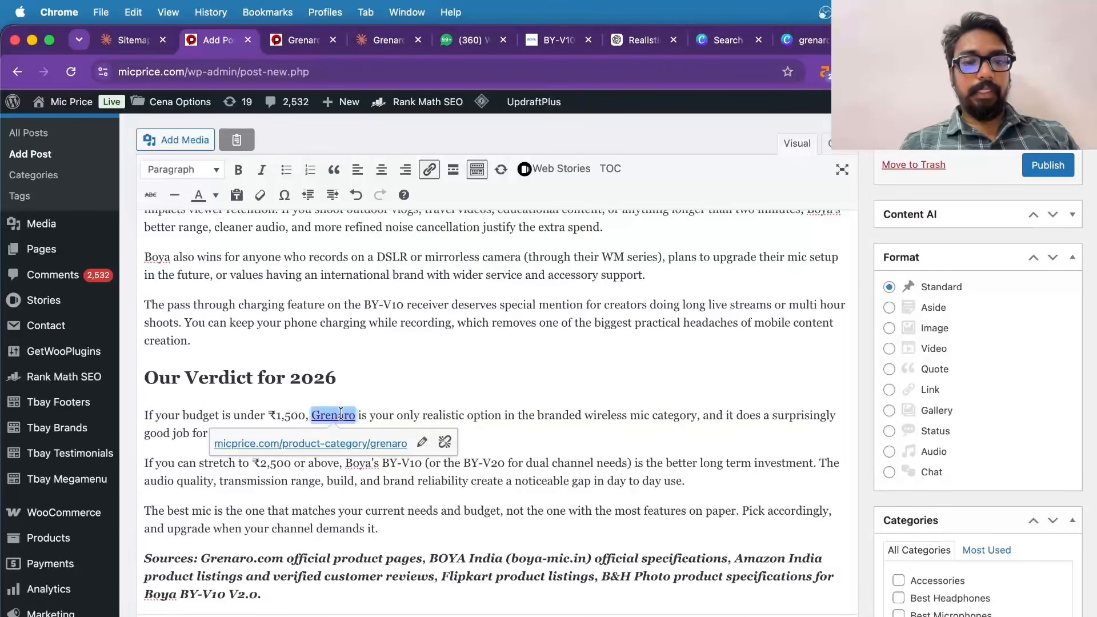
pyautogui.click(440, 401)
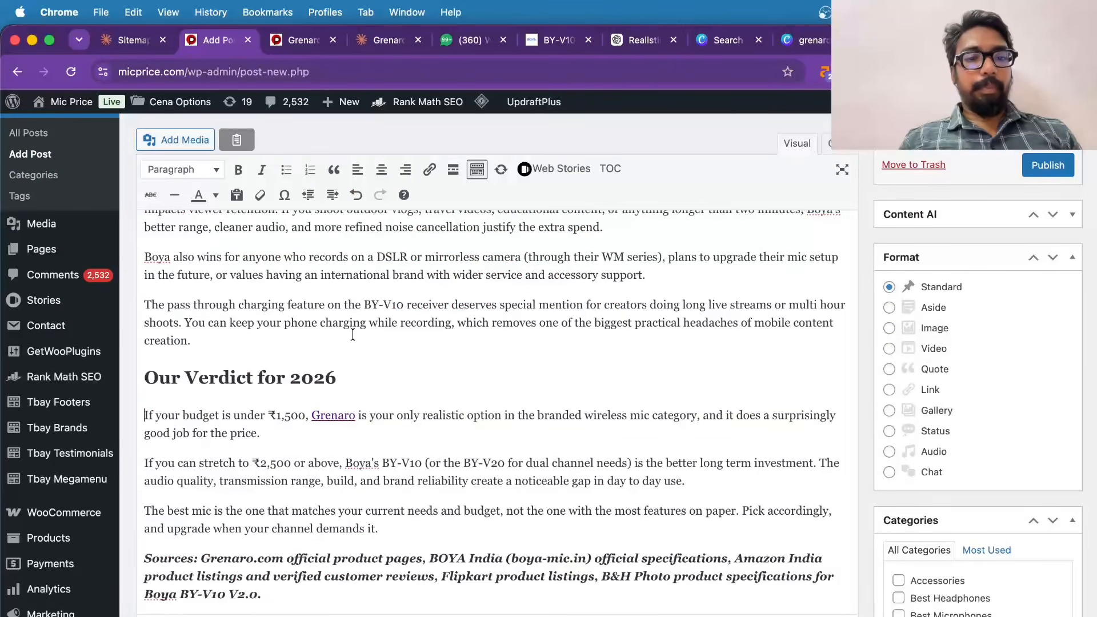
# - Open the Boya category page on the Mic Price site and copy its address
pyautogui.scroll(3, 353, 335)
pyautogui.scroll(-10, 352, 335)
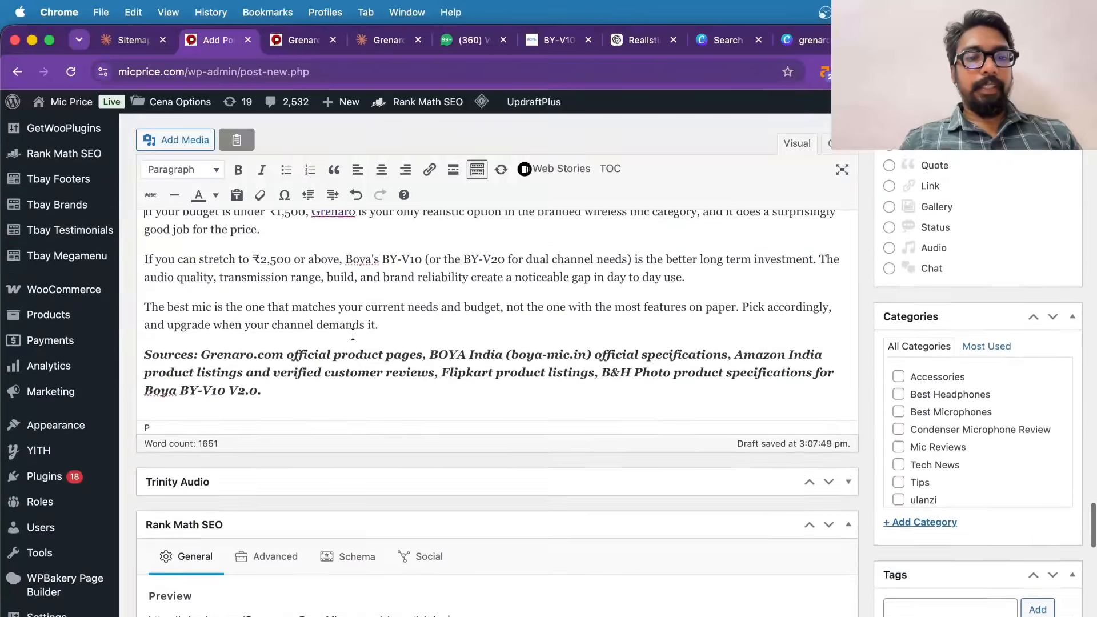
pyautogui.scroll(7, 353, 335)
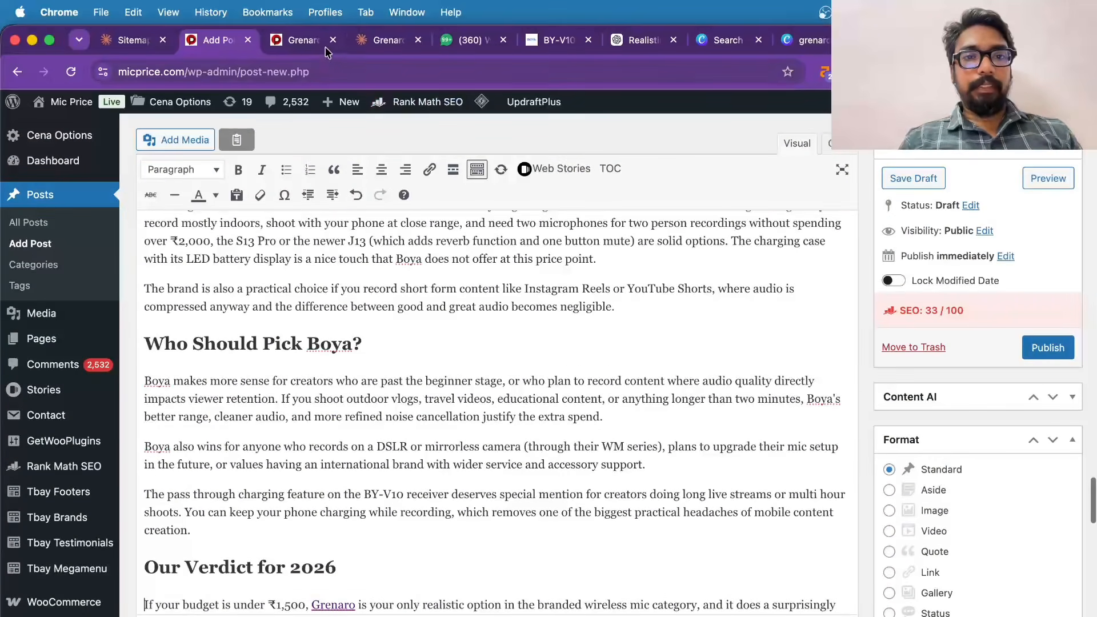
pyautogui.click(299, 34)
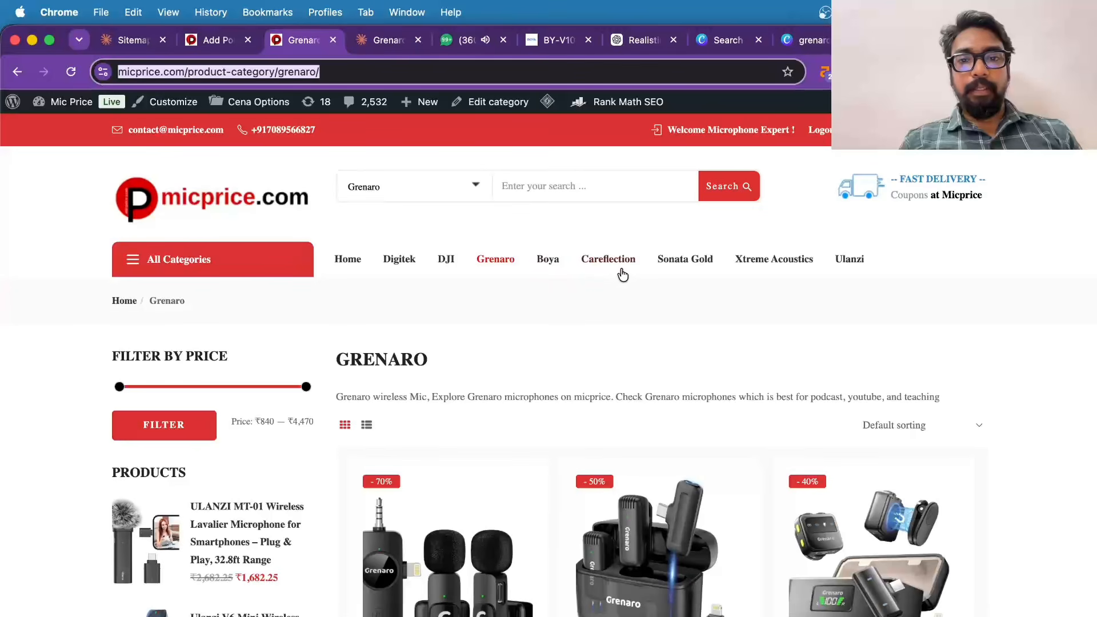
pyautogui.click(535, 263)
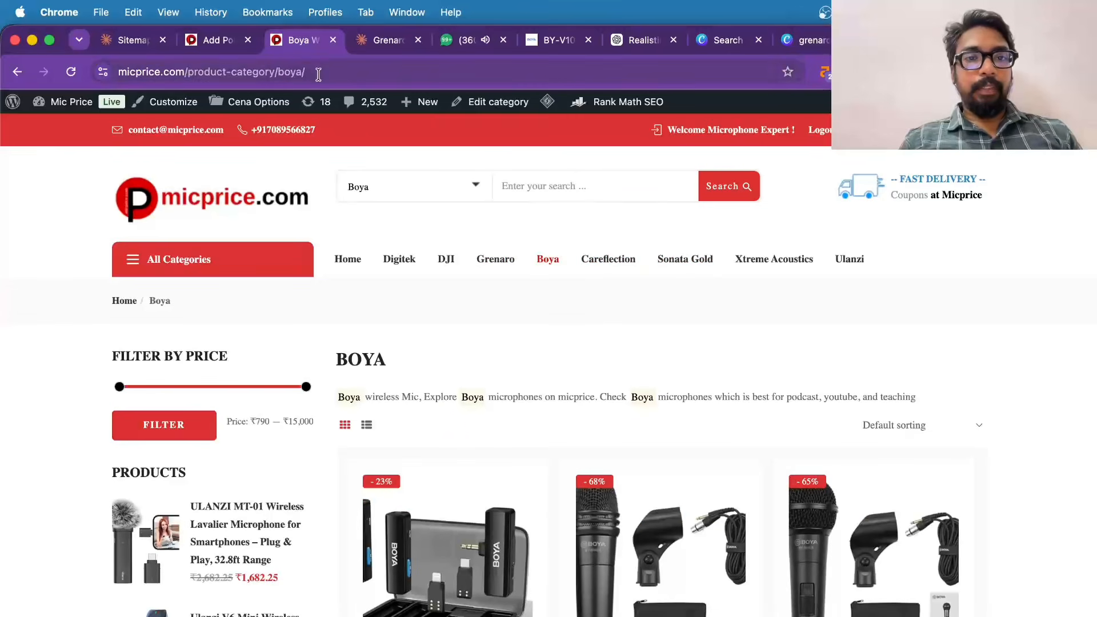
pyautogui.click(318, 75)
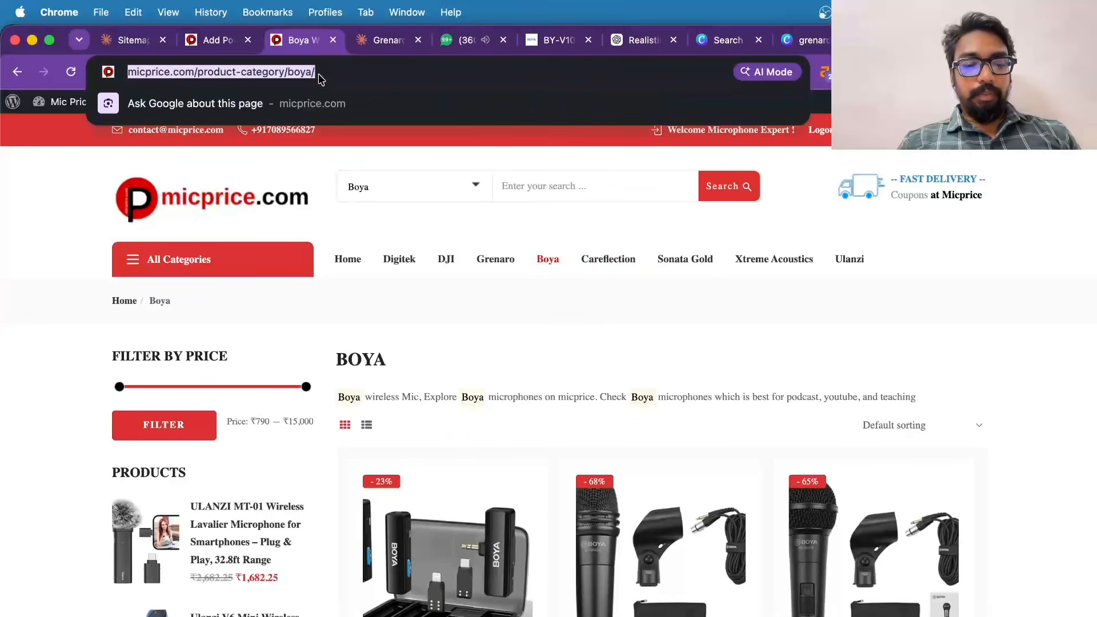
# - Link "Boya" in the last paragraph of "Price to Value Breakdown" to micprice.com/product-category/boya
pyautogui.click(217, 40)
pyautogui.scroll(5, 518, 297)
pyautogui.scroll(5, 517, 297)
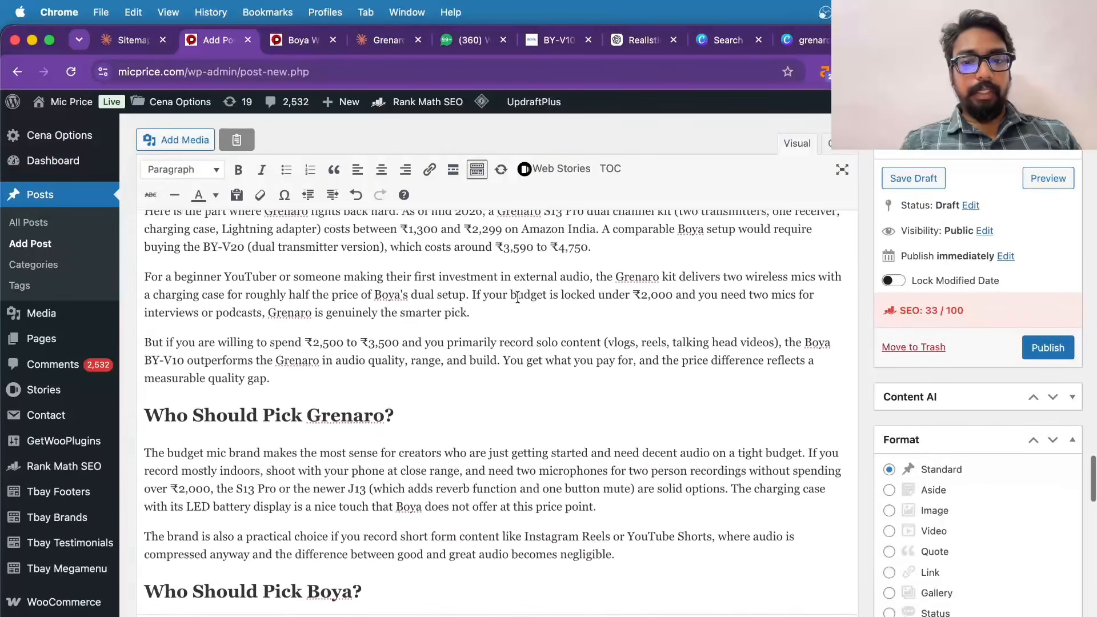
pyautogui.scroll(1, 472, 359)
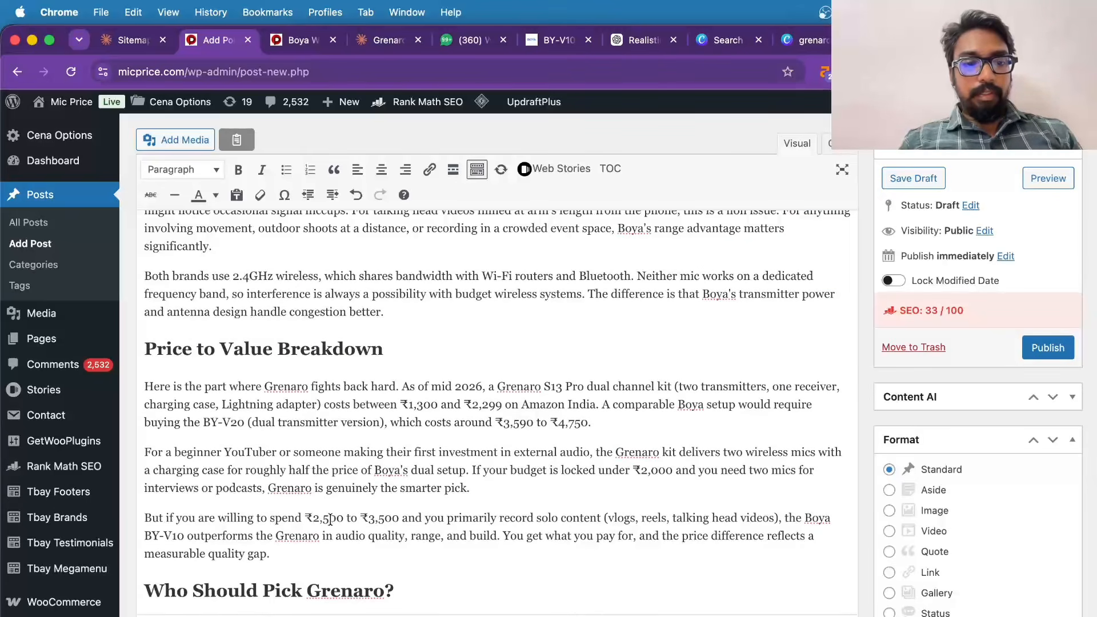
pyautogui.scroll(-5, 430, 519)
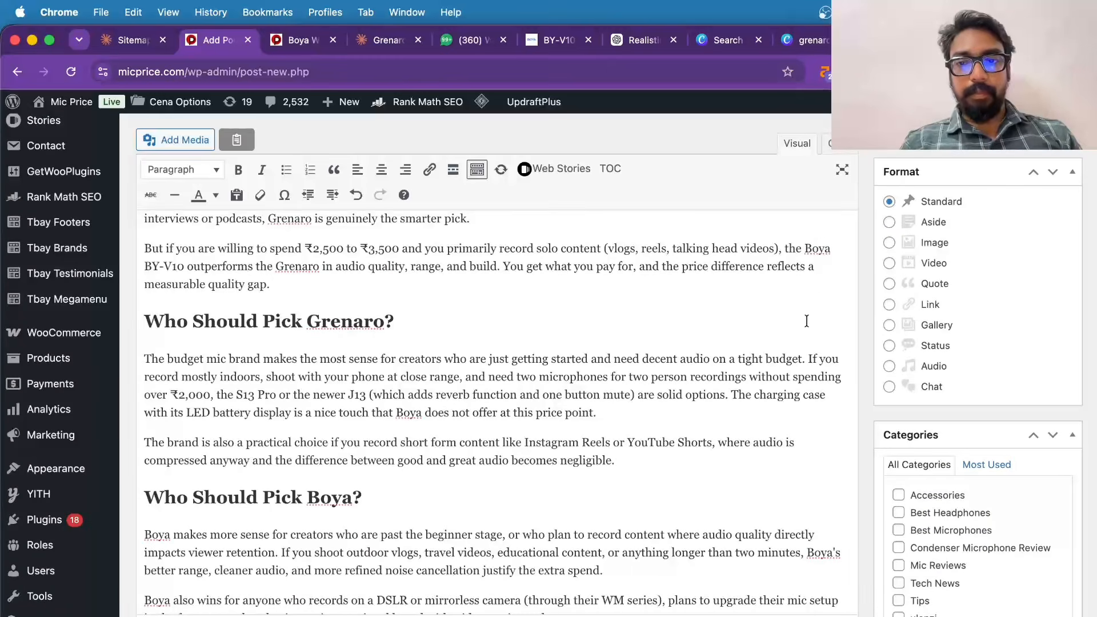
pyautogui.doubleClick(816, 242)
pyautogui.press('super+v')
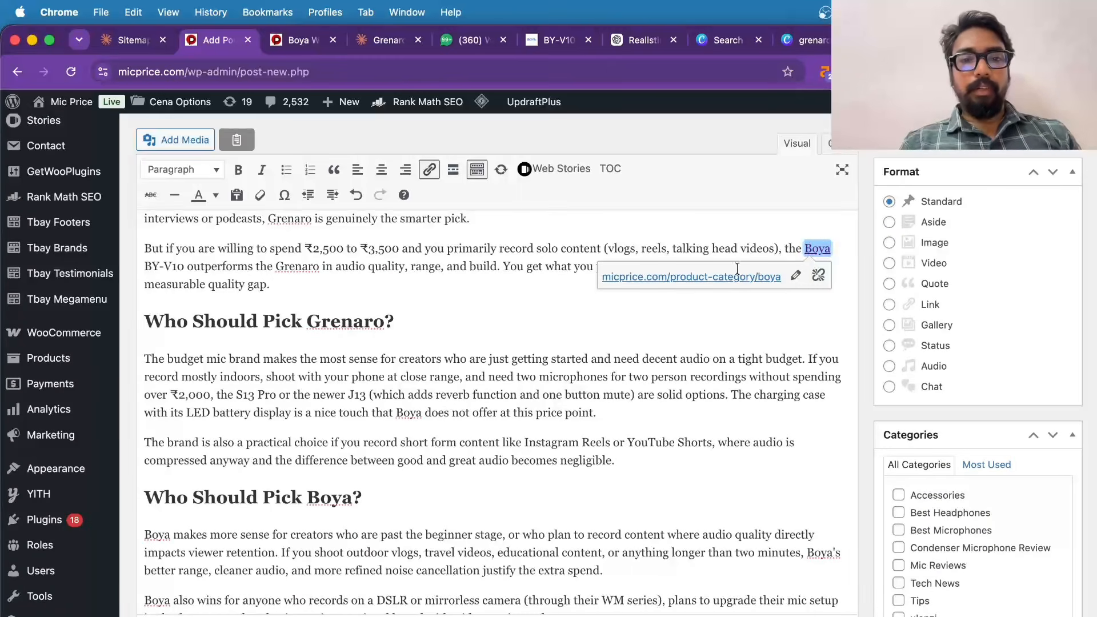
pyautogui.click(438, 279)
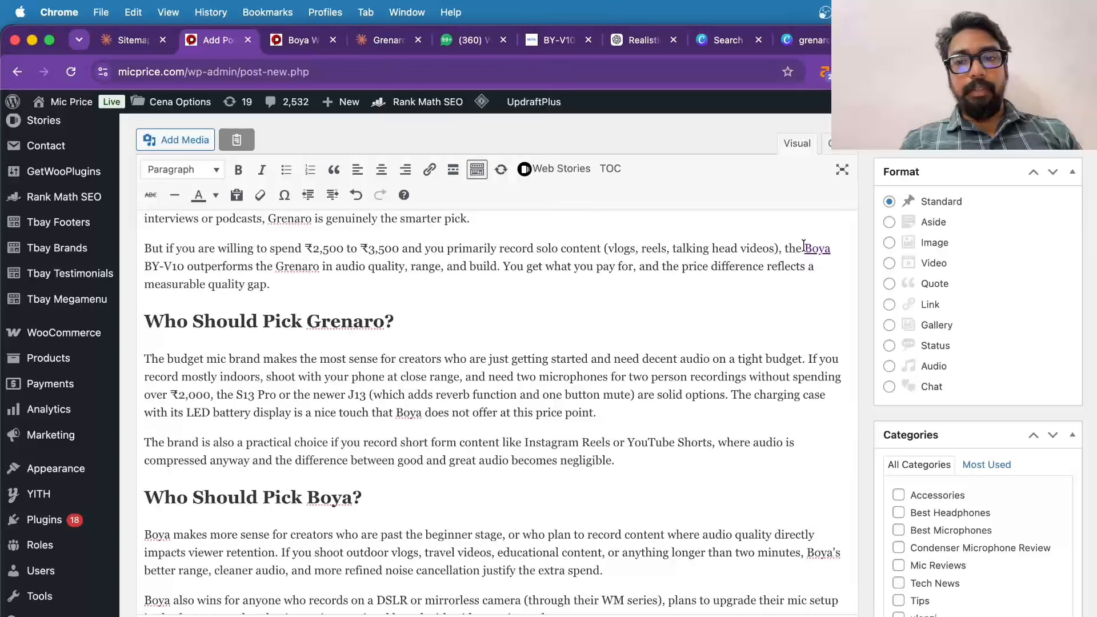
# - Copy the product name "Boya BY-V10" from the last paragraph of "Price to Value Breakdown"
pyautogui.moveTo(804, 245); pyautogui.dragTo(228, 255)
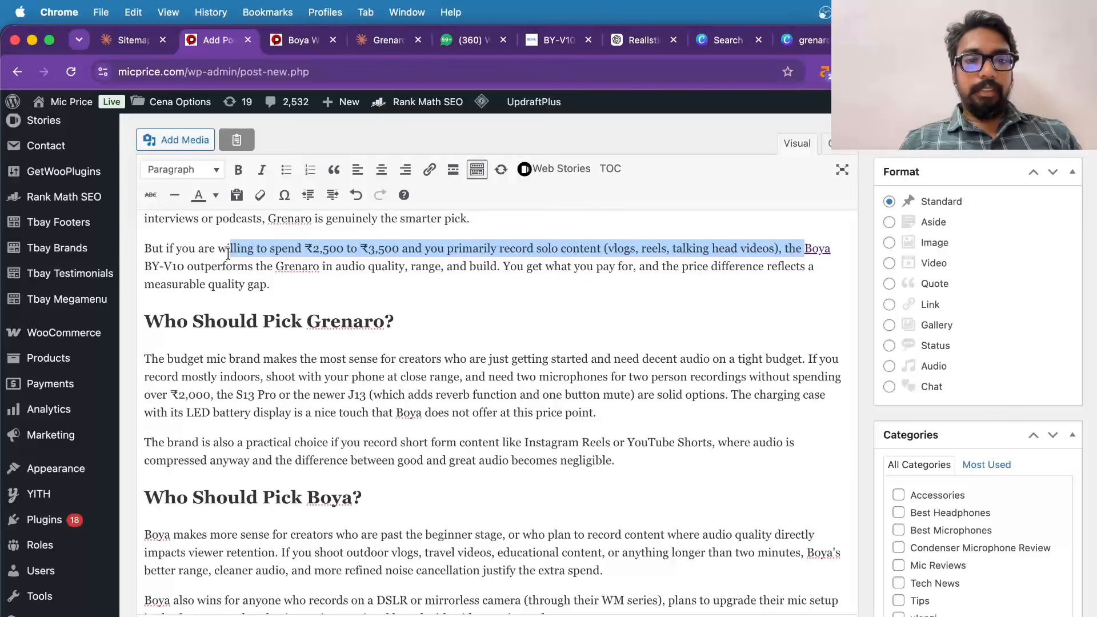
pyautogui.scroll(1, 228, 255)
pyautogui.click(516, 305)
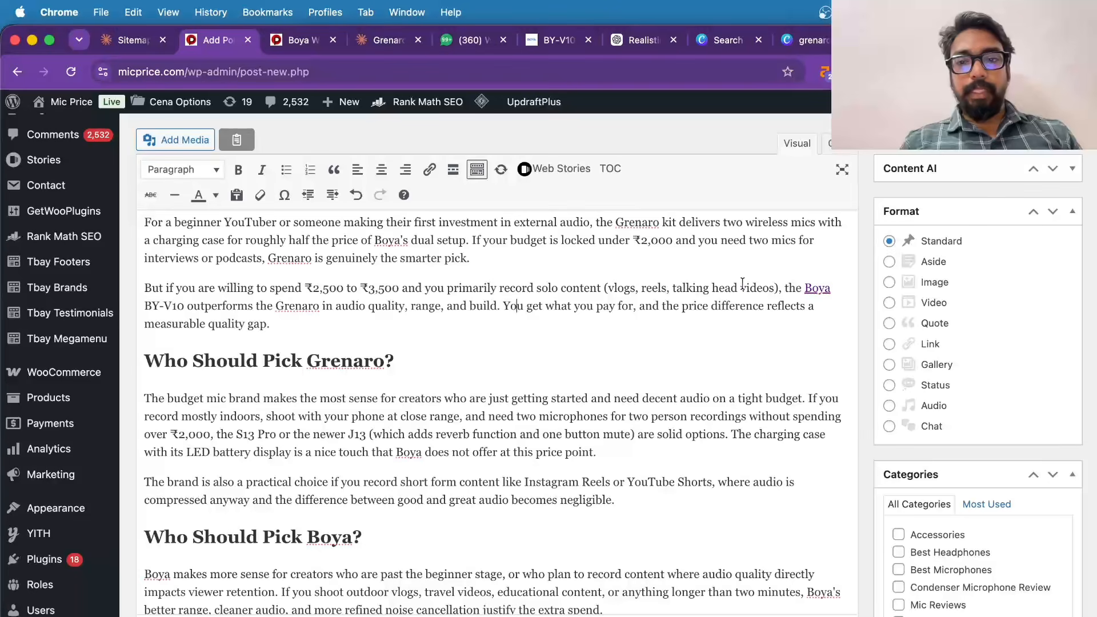
pyautogui.moveTo(800, 290); pyautogui.dragTo(184, 303)
pyautogui.press('super+c')
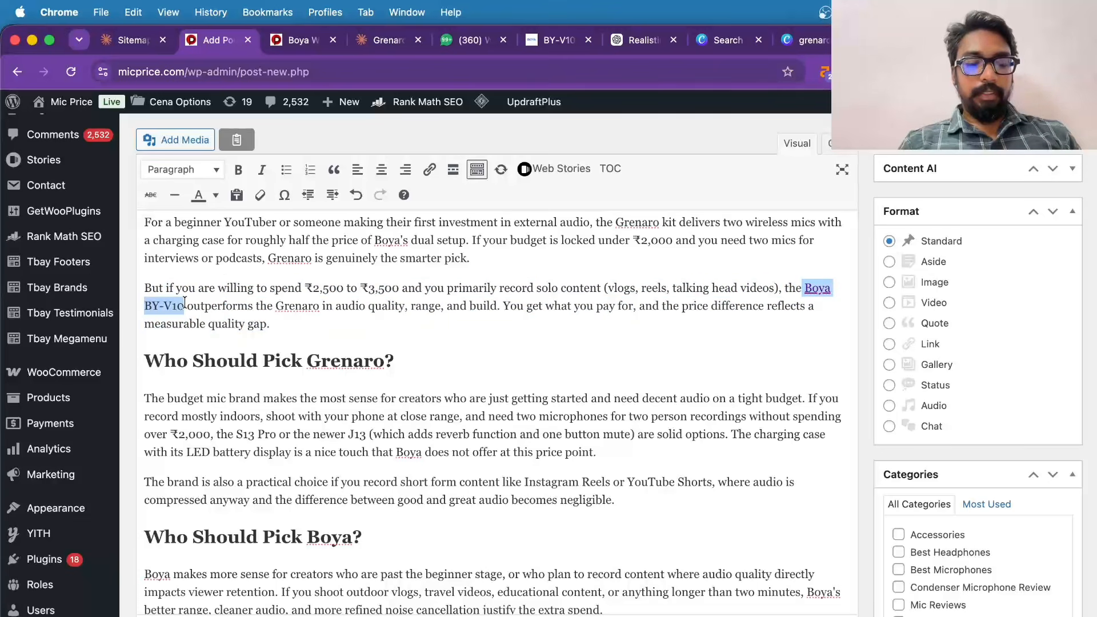
# - Search the Mic Price store for "Boya BY-V10" and copy the address of its product page
pyautogui.click(299, 49)
pyautogui.click(568, 187)
pyautogui.press('super+v')
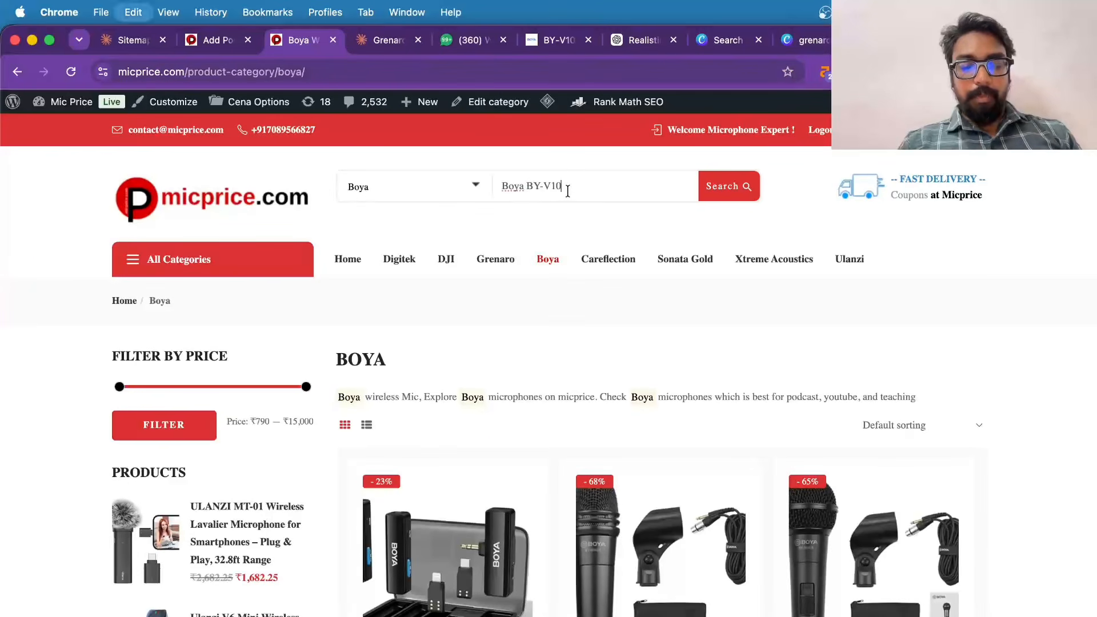
pyautogui.press('Return')
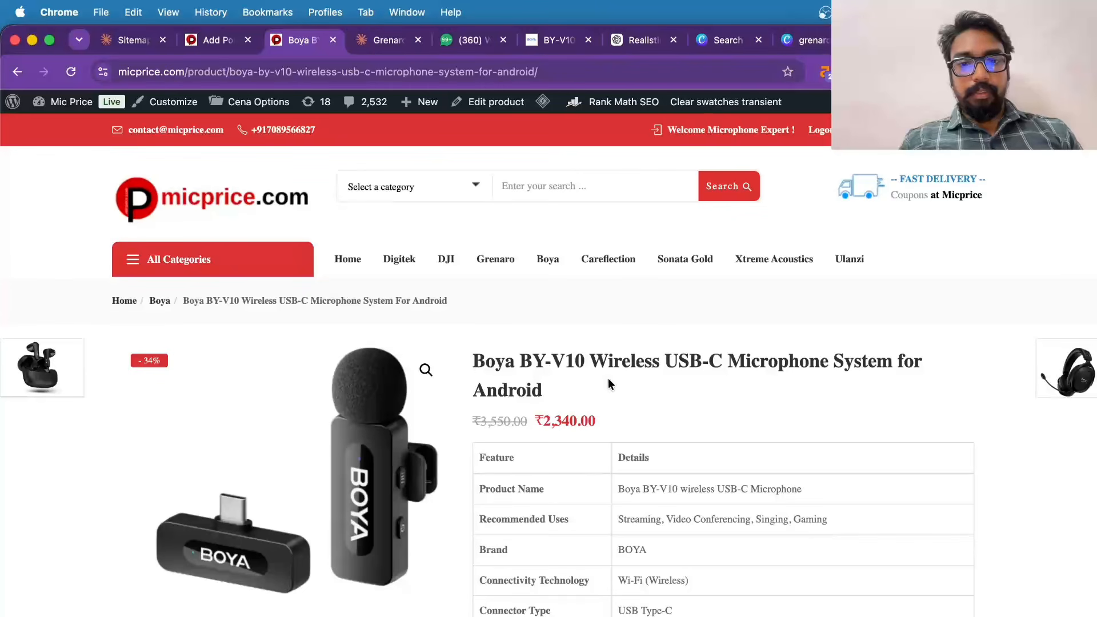
pyautogui.click(428, 73)
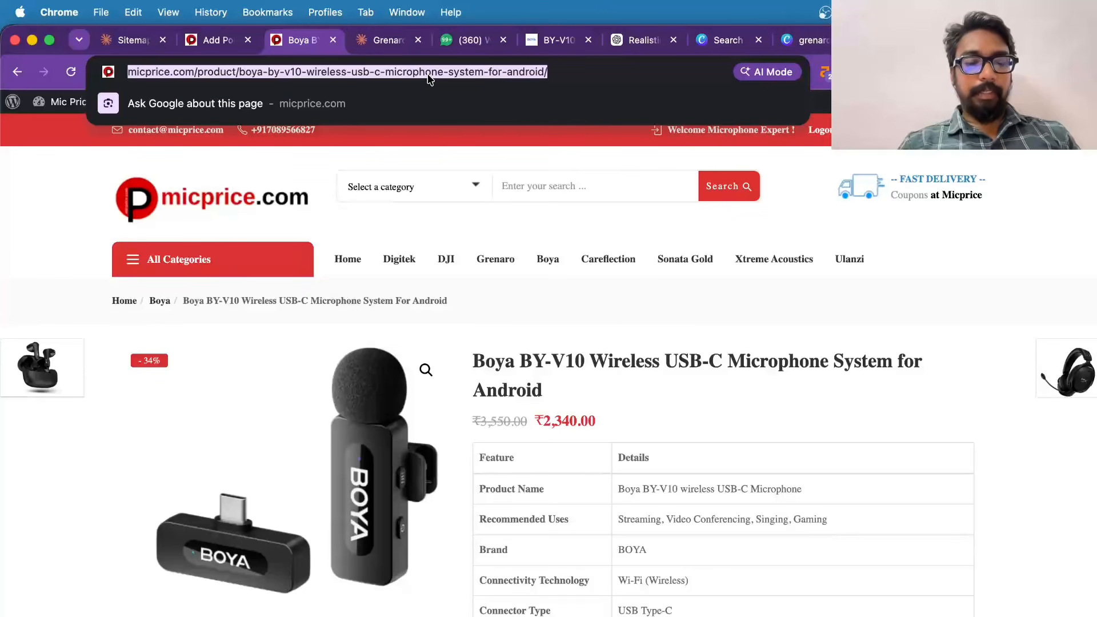
# - Remove the category link from "Boya" in the post and link the full name "Boya BY-V10" to the copied product page
pyautogui.click(232, 44)
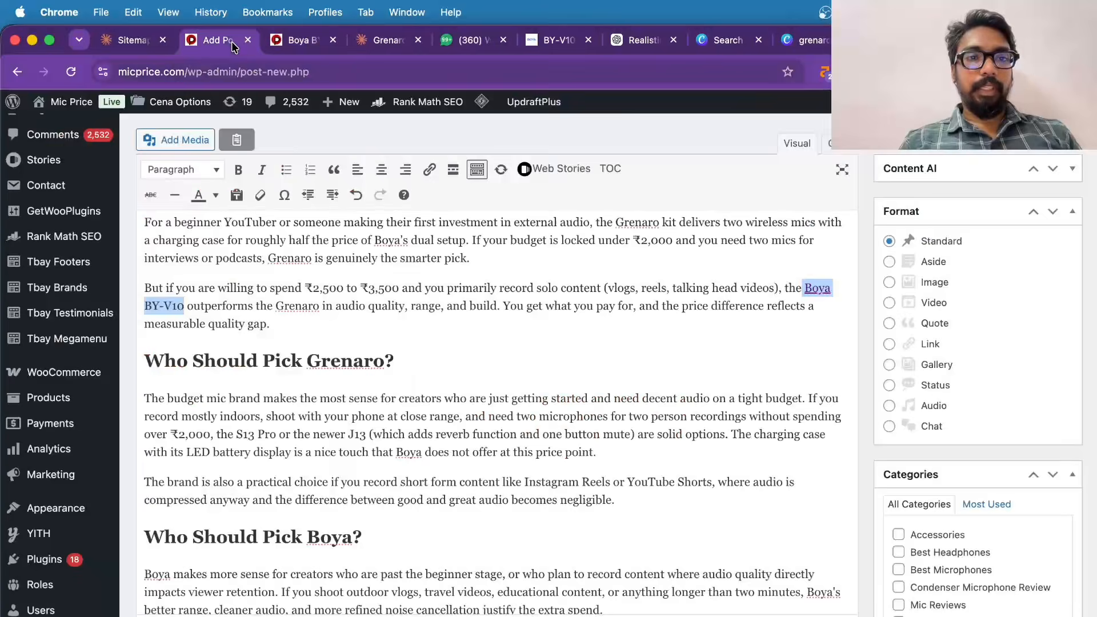
pyautogui.click(821, 289)
pyautogui.click(818, 311)
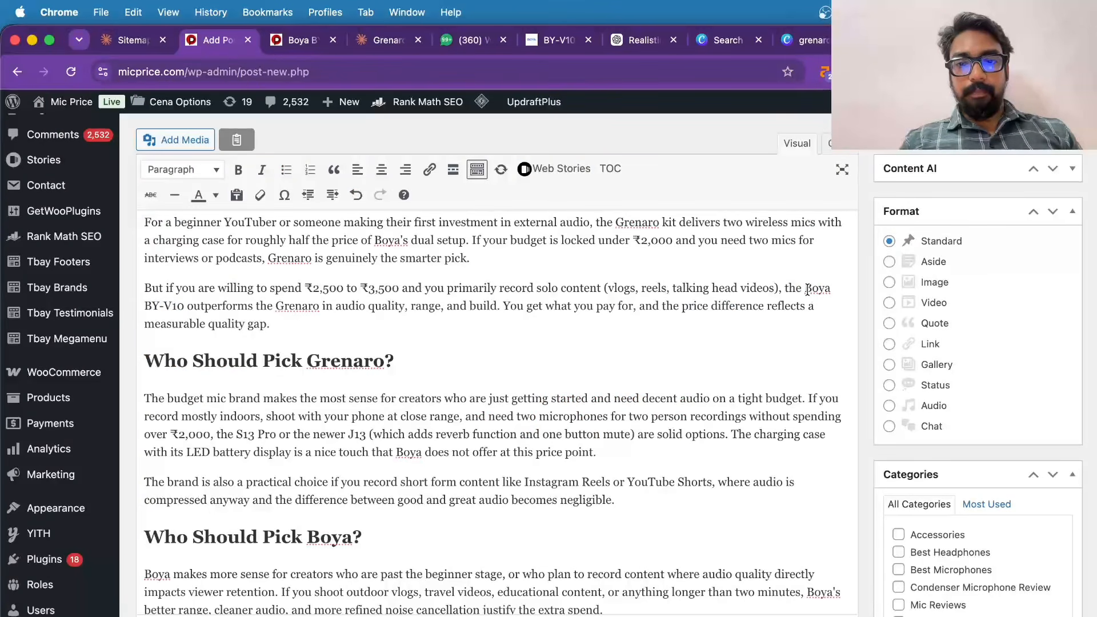
pyautogui.moveTo(807, 290); pyautogui.dragTo(186, 309)
pyautogui.hotkey('ctrl', 'v')
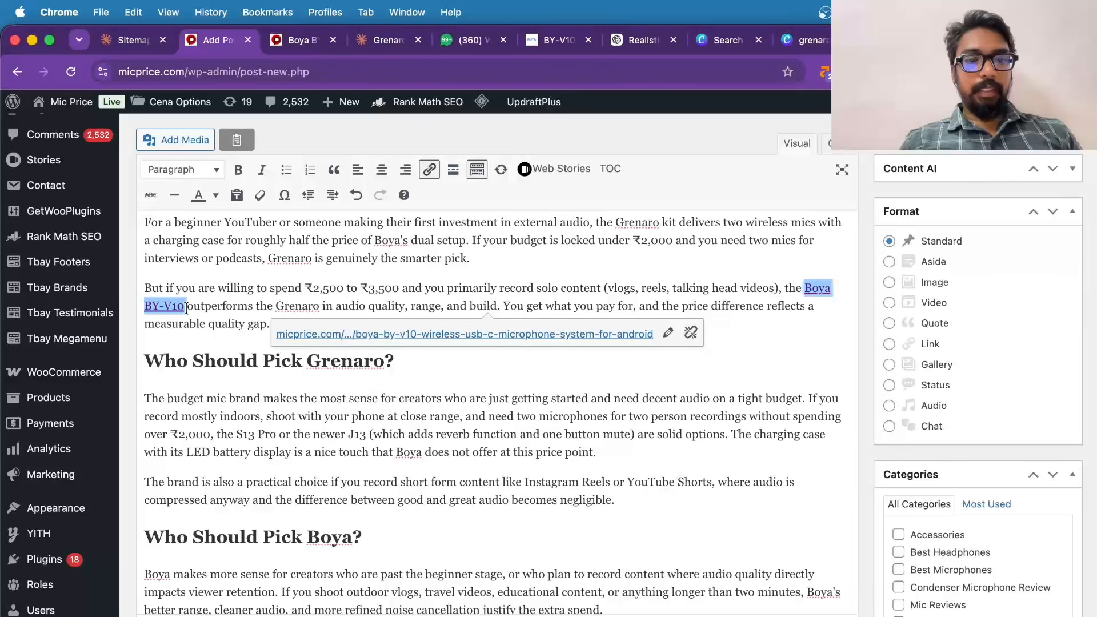
pyautogui.click(211, 359)
# - Set the Rank Math focus keyword to "Grenaro vs Boya Wireless Mic", copied from the SEO title preview
pyautogui.scroll(-3, 212, 363)
pyautogui.scroll(-10, 212, 363)
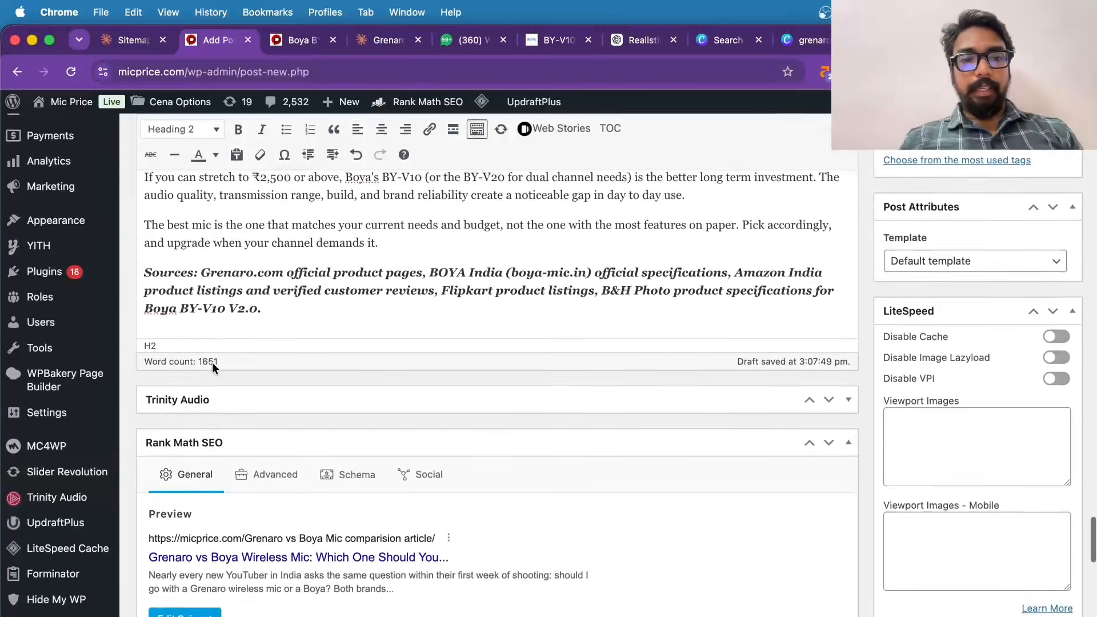
pyautogui.scroll(-3, 213, 368)
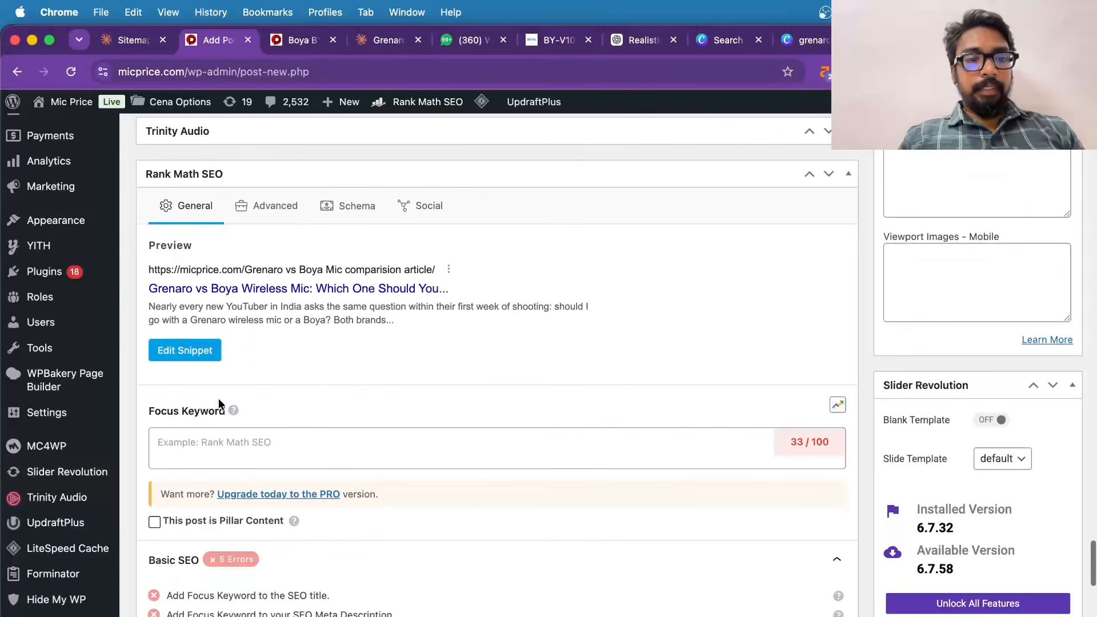
pyautogui.moveTo(148, 291); pyautogui.dragTo(310, 297)
pyautogui.press('super+c')
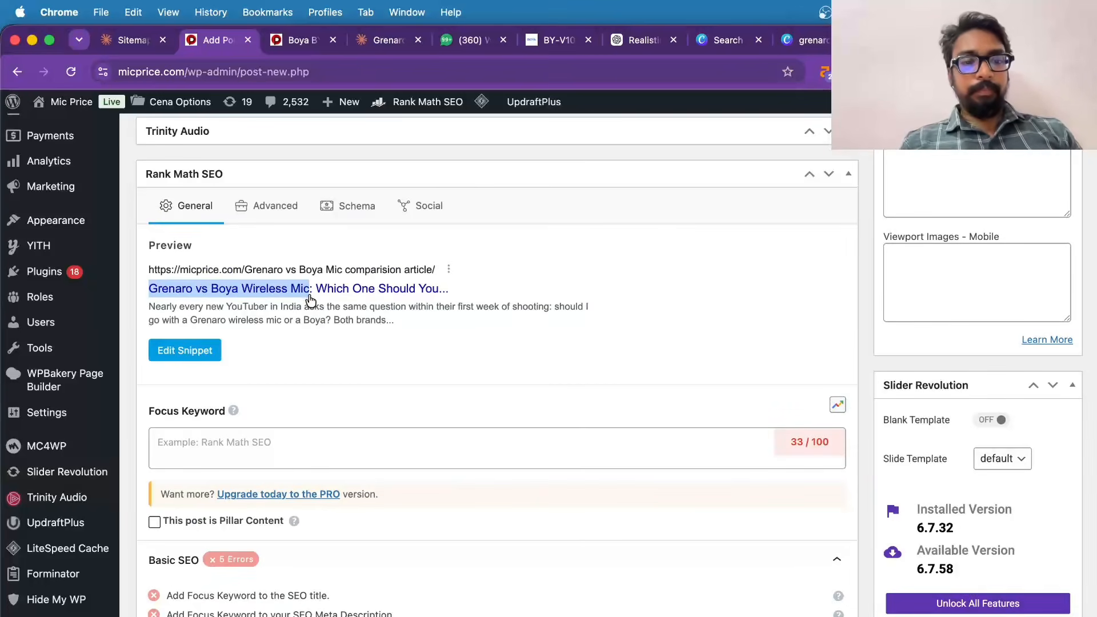
pyautogui.click(188, 451)
pyautogui.press('super+v')
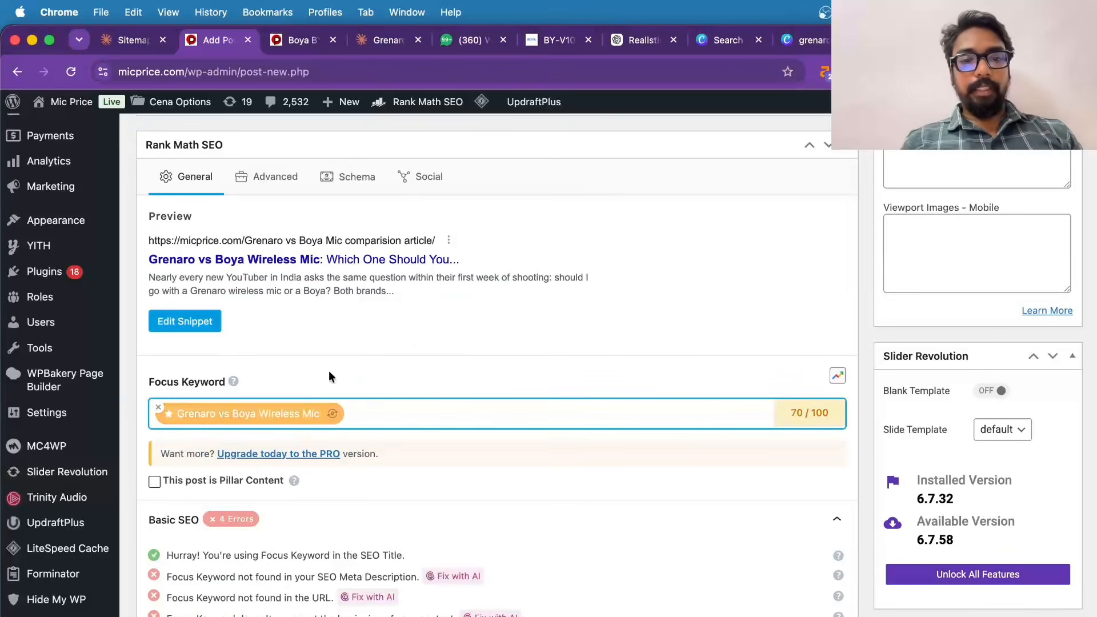
pyautogui.scroll(20, 454, 330)
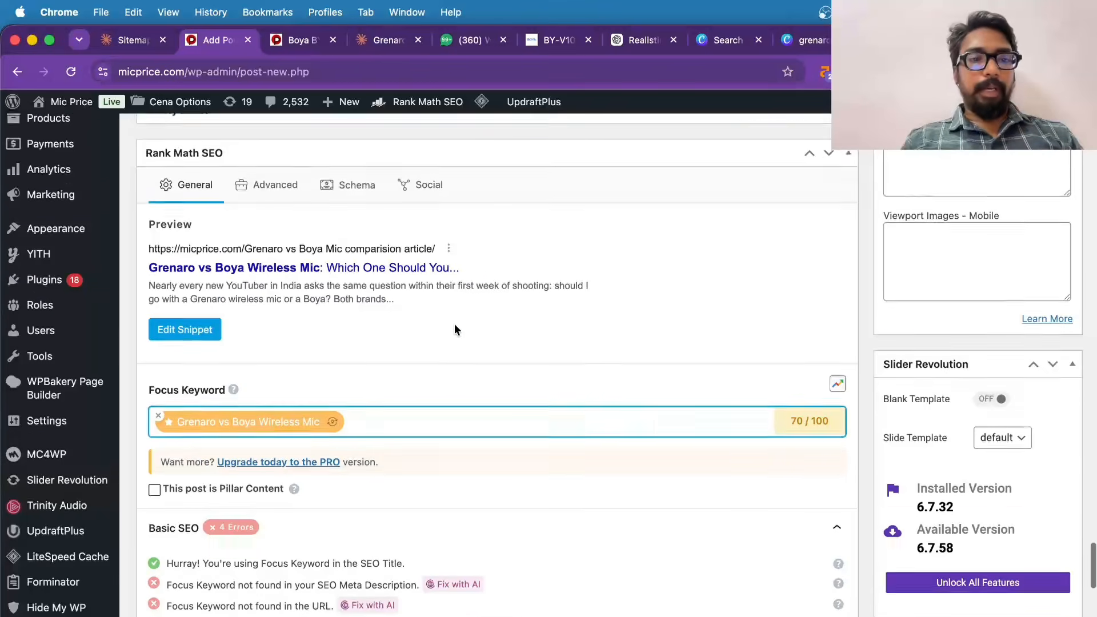
pyautogui.scroll(15, 454, 325)
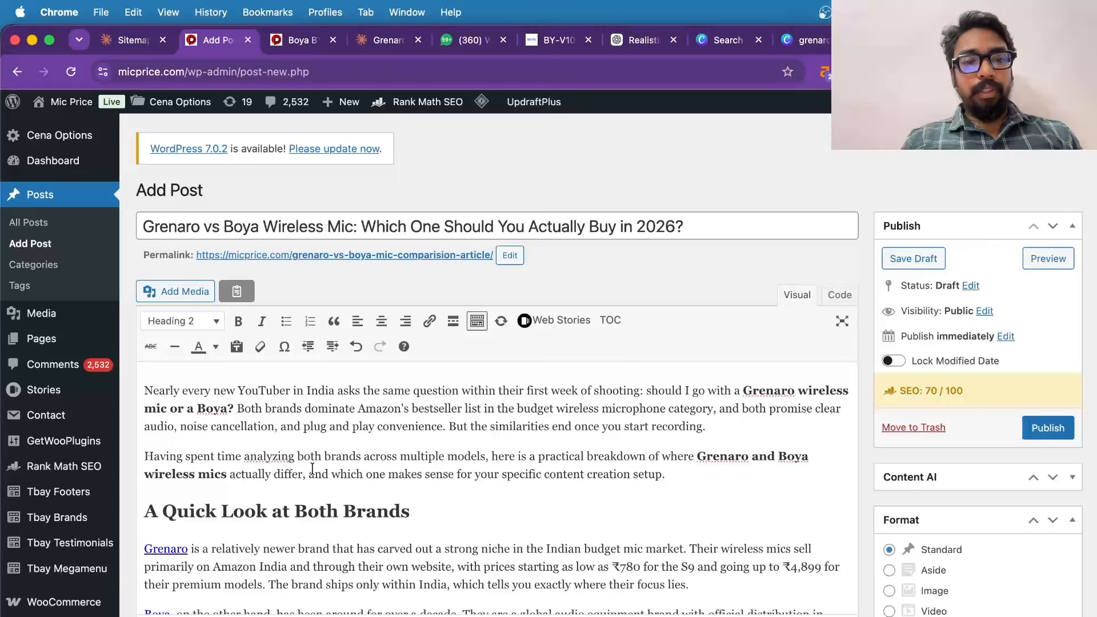
pyautogui.scroll(-3, 311, 469)
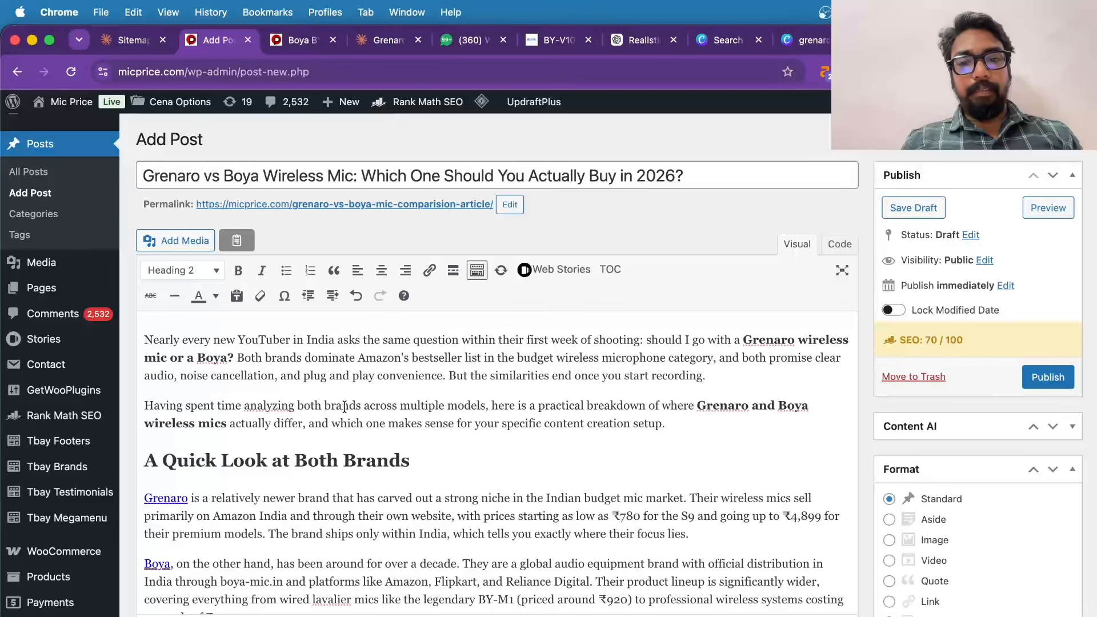
pyautogui.click(364, 359)
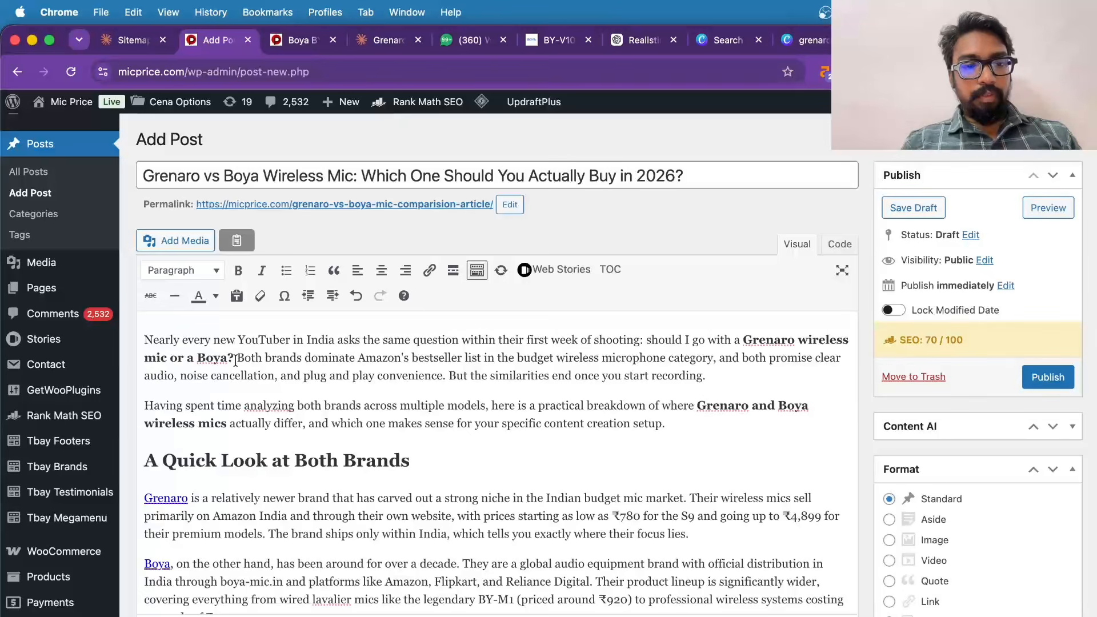
pyautogui.scroll(-5, 346, 427)
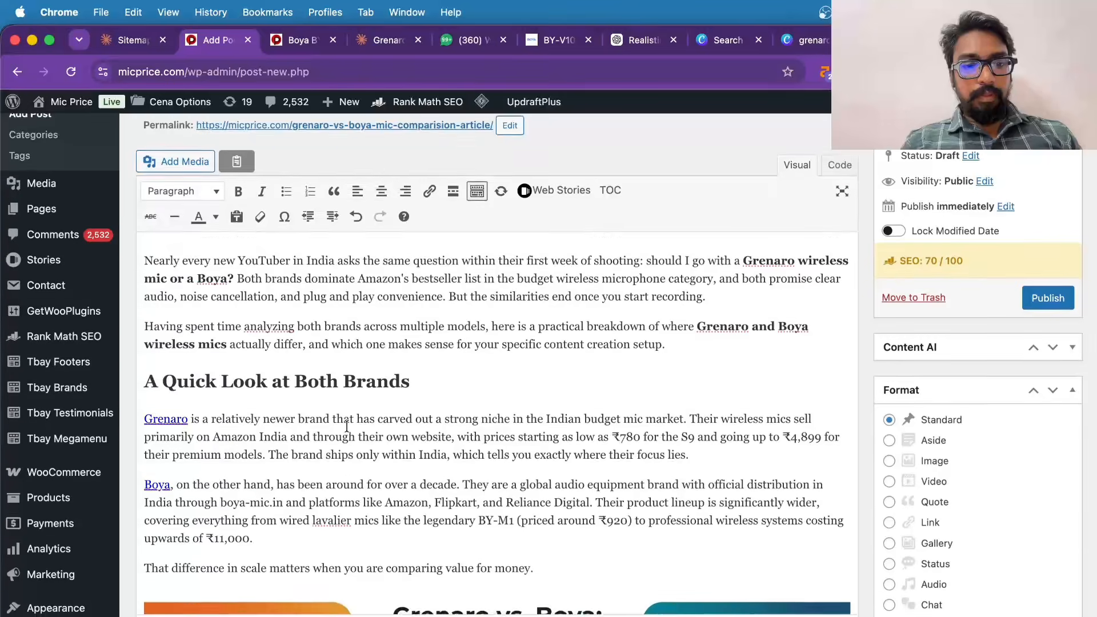
pyautogui.scroll(5, 346, 426)
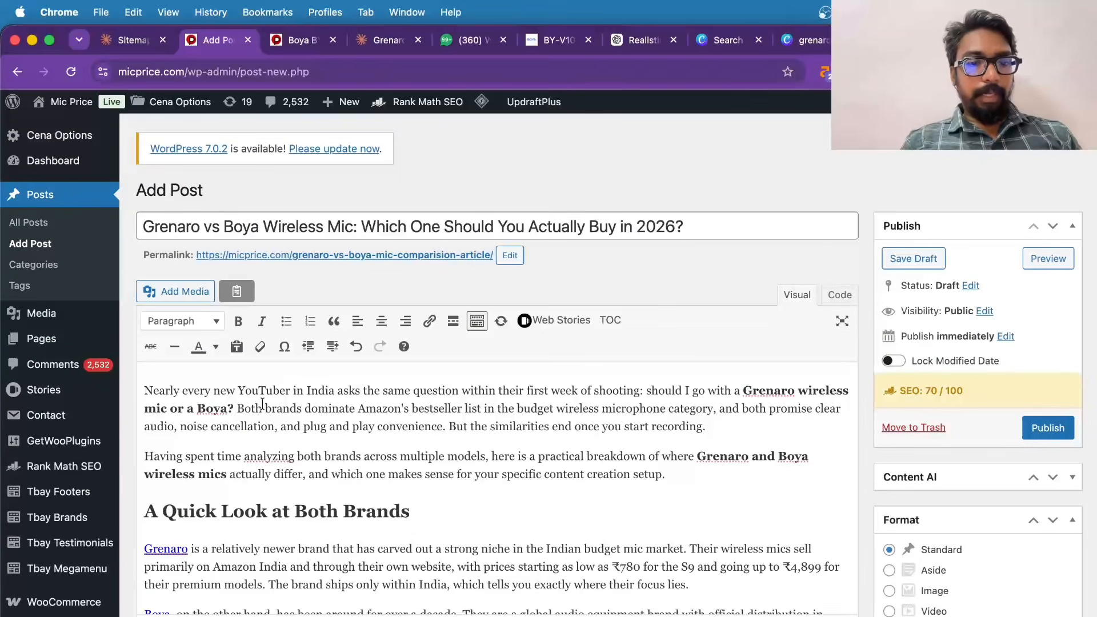
# - Switch to the Claude chat and copy the full meta description sentence from the article's SEO metadata
pyautogui.click(387, 50)
pyautogui.scroll(2, 749, 263)
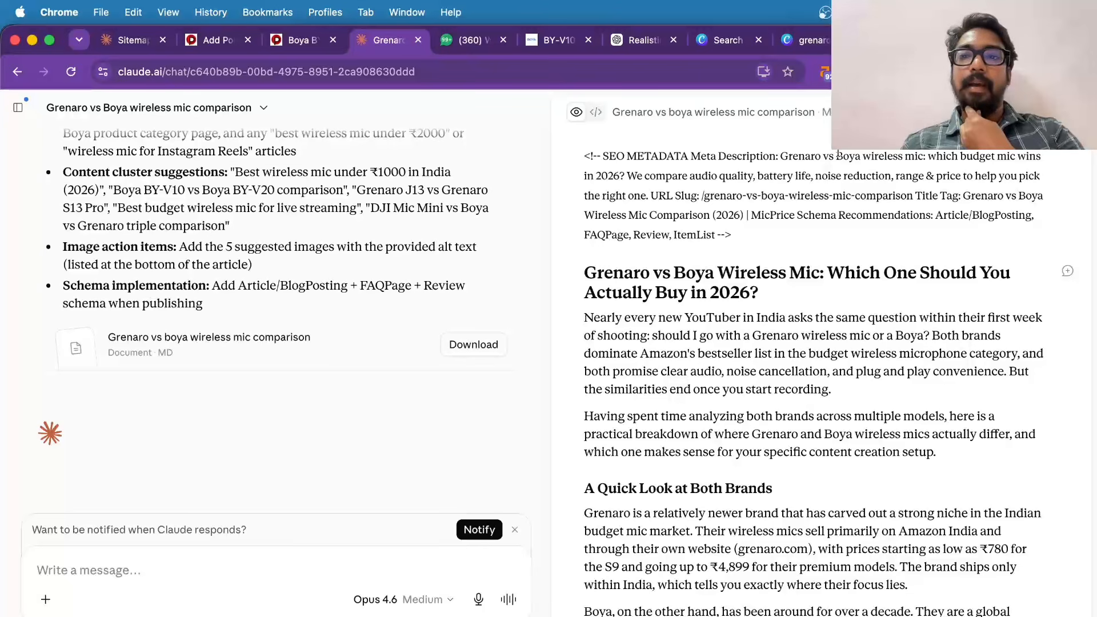
pyautogui.moveTo(782, 155); pyautogui.dragTo(919, 156)
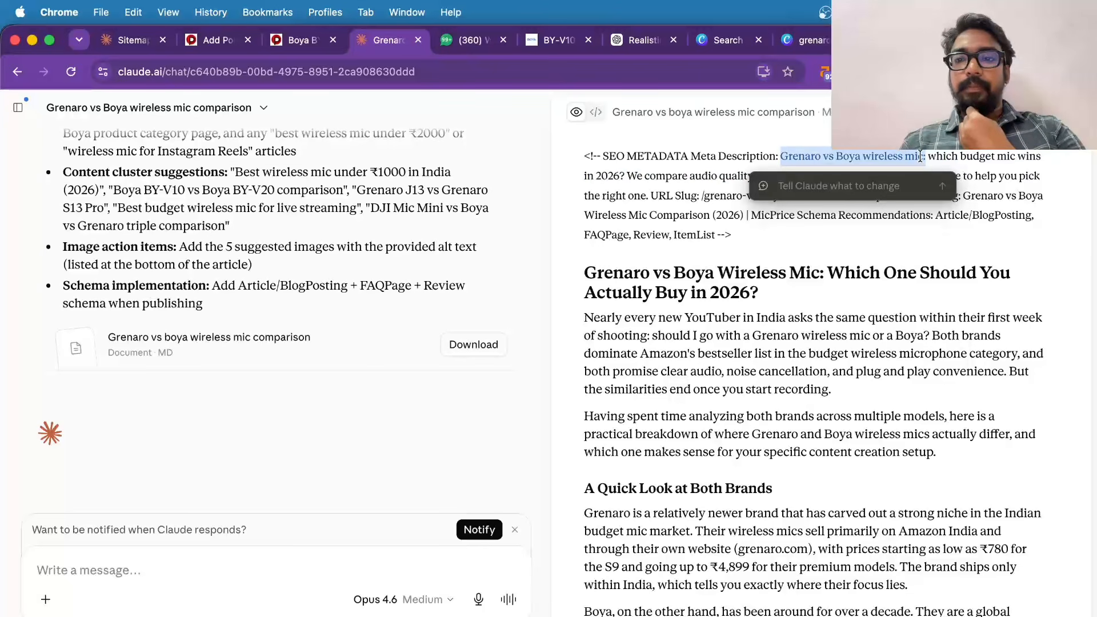
pyautogui.click(775, 168)
pyautogui.moveTo(782, 156); pyautogui.dragTo(649, 200)
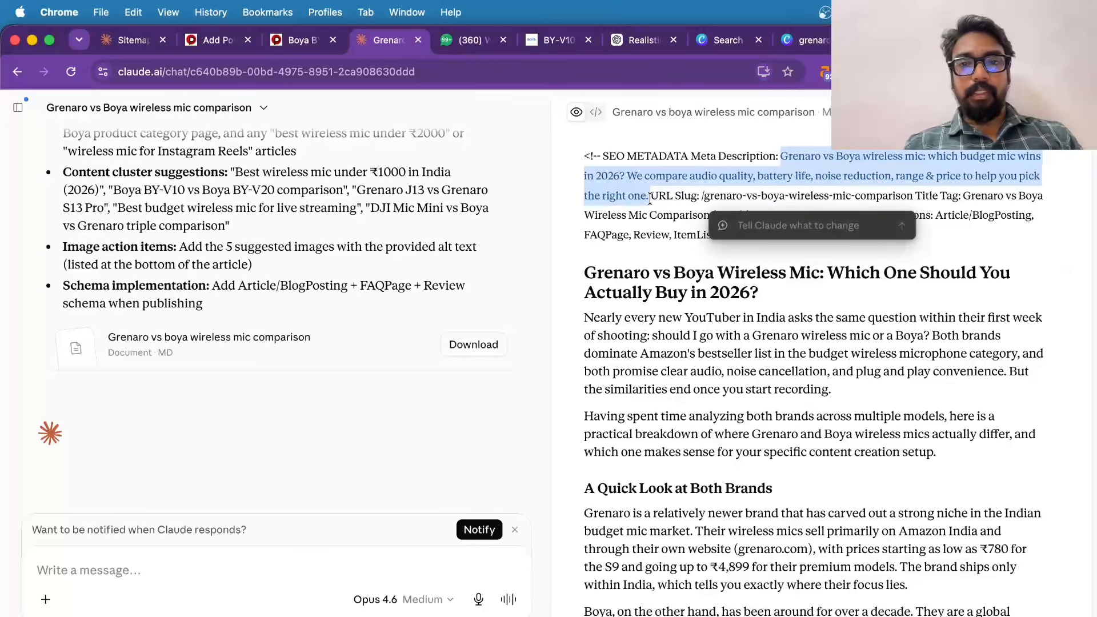
# - Return to the WordPress post and fill the Rank Math snippet description with the copied meta description
pyautogui.click(207, 43)
pyautogui.scroll(-20, 798, 444)
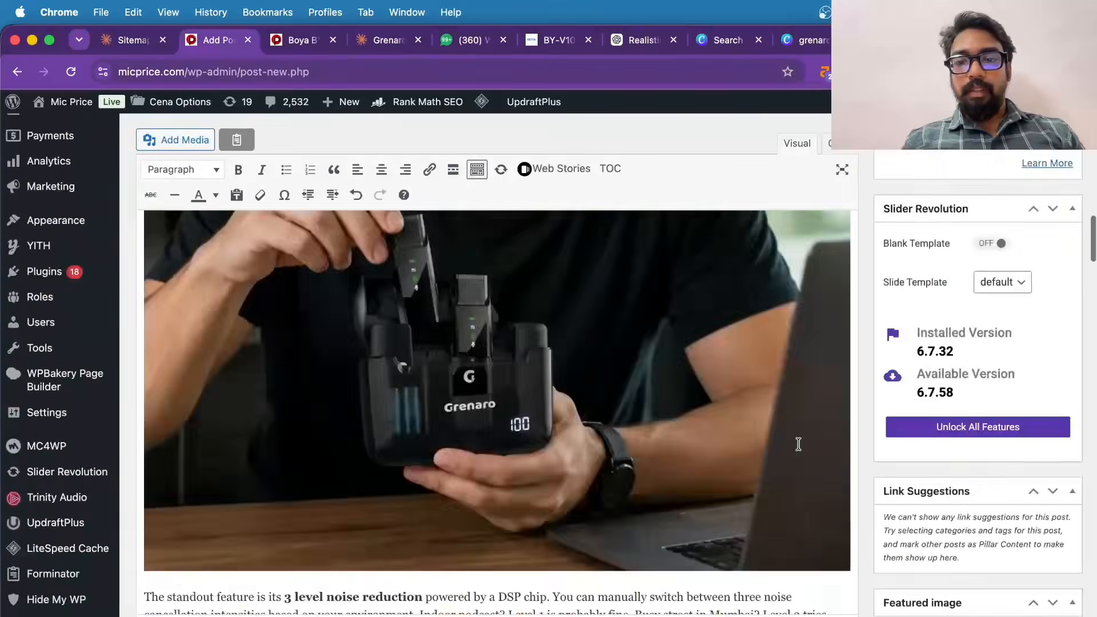
pyautogui.scroll(12, 320, 377)
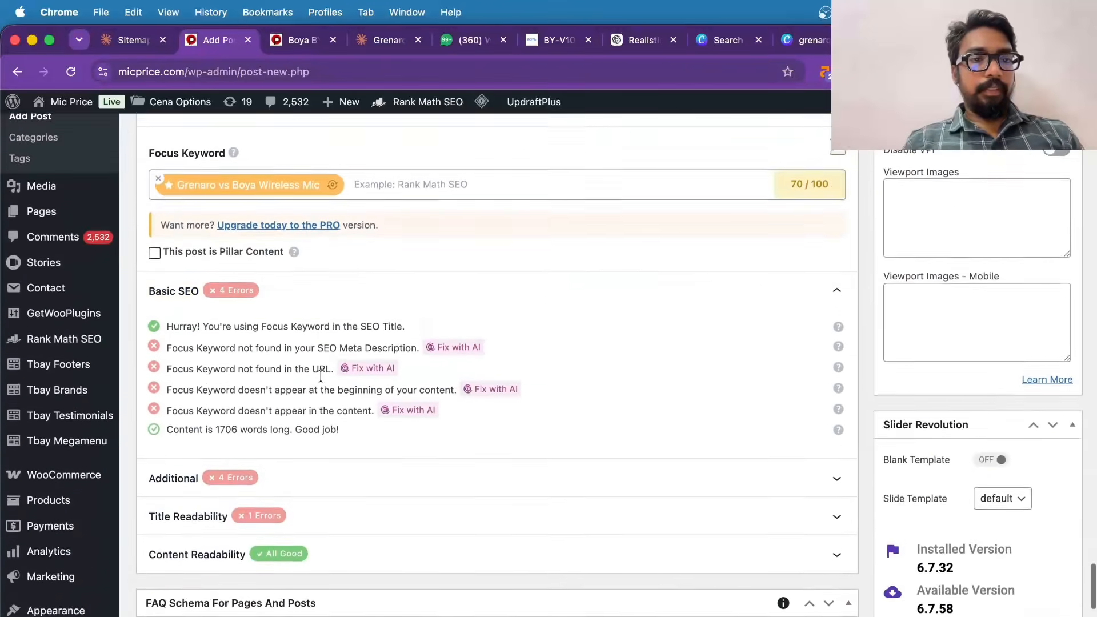
pyautogui.click(207, 400)
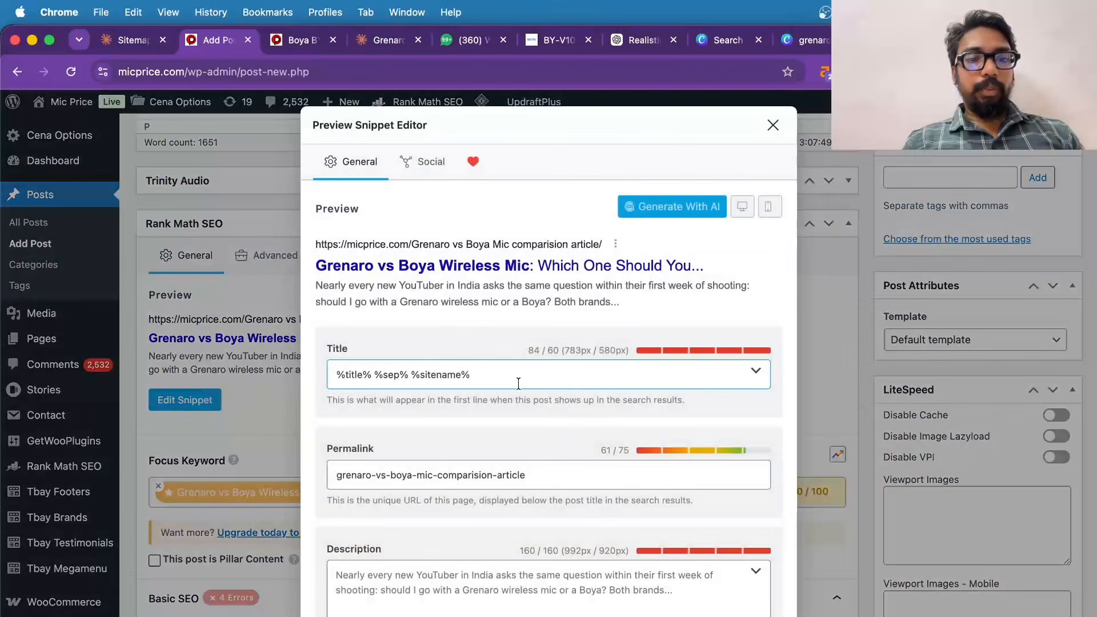
pyautogui.click(469, 567)
pyautogui.press('super+a')
pyautogui.press('super+v')
# - Try removing the separator and site name variables from the SEO title, and undo that removal
pyautogui.scroll(-2, 468, 567)
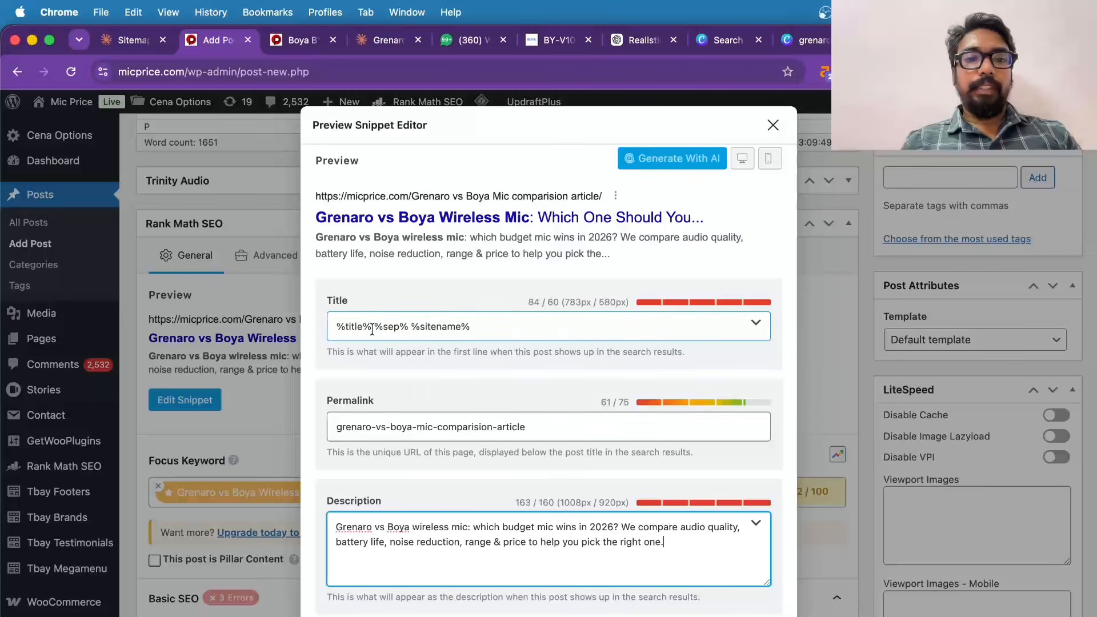
pyautogui.moveTo(373, 326); pyautogui.dragTo(543, 331)
pyautogui.press('BackSpace')
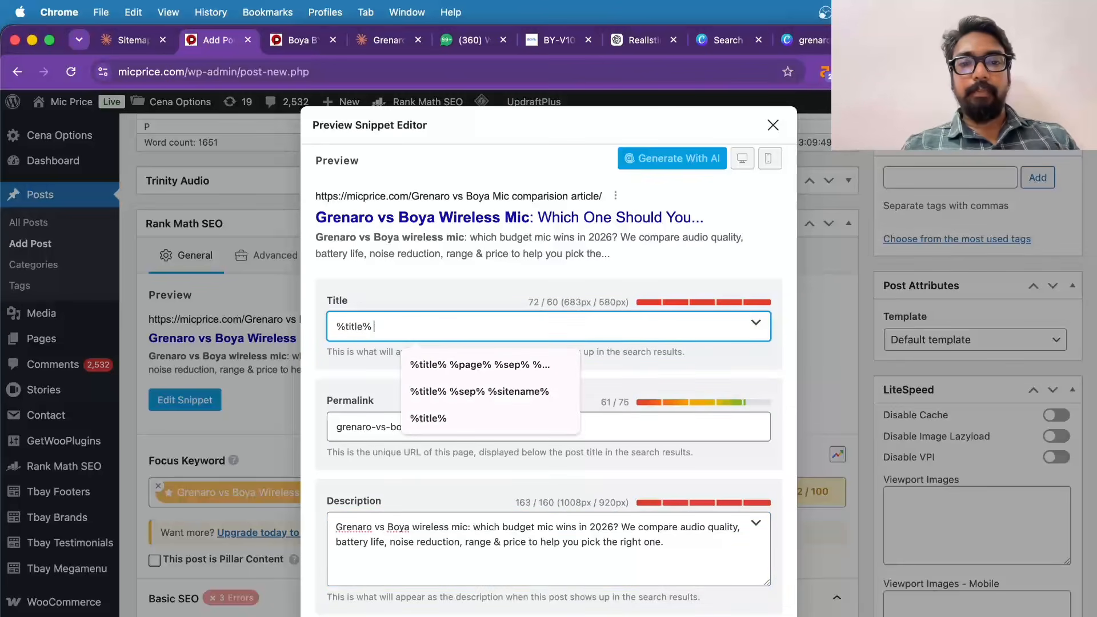
pyautogui.press('super+z')
# - Replace the colon after "Grenaro vs Boya wireless mic" in the snippet description with the word "comparision" and a comma
pyautogui.click(492, 556)
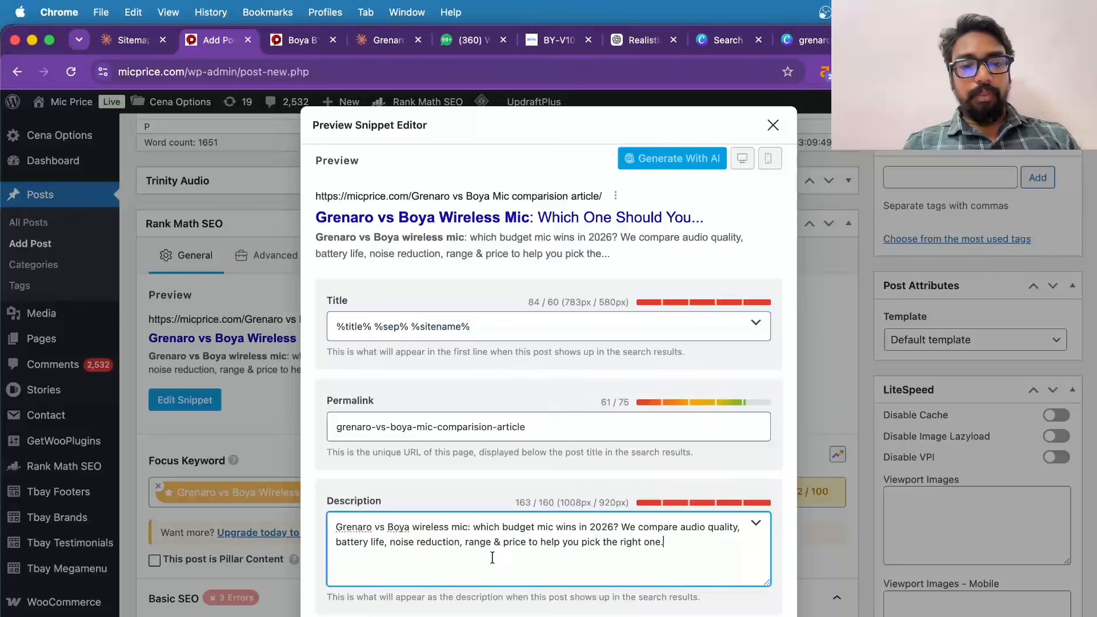
pyautogui.click(470, 530)
pyautogui.press('BackSpace')
pyautogui.press('BackSpace')
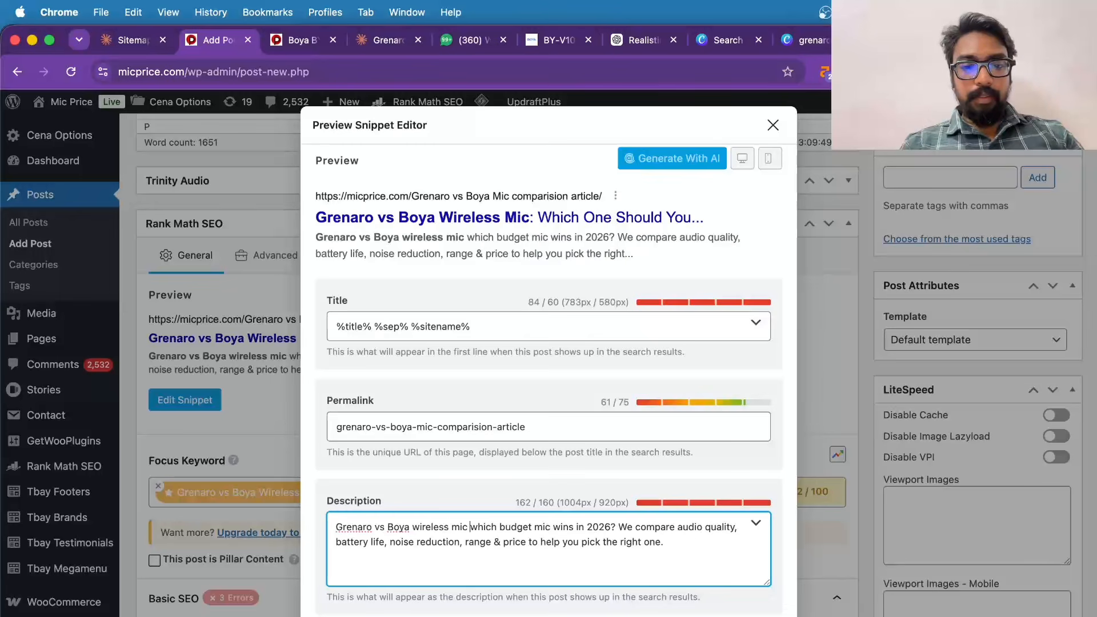
pyautogui.press('BackSpace')
pyautogui.write('comparision')
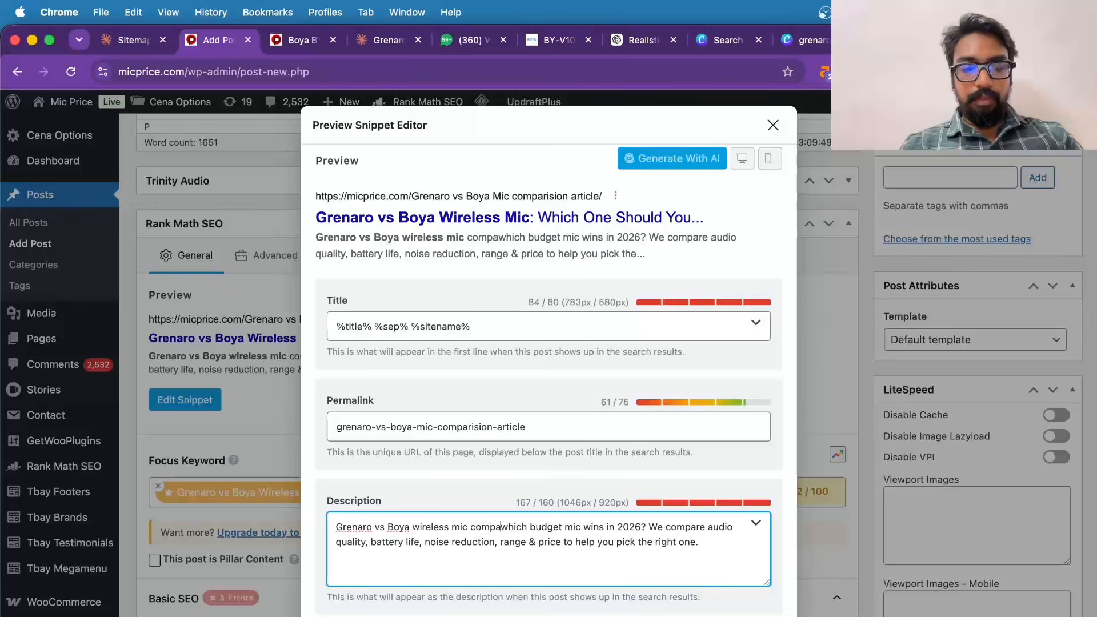
pyautogui.write(',')
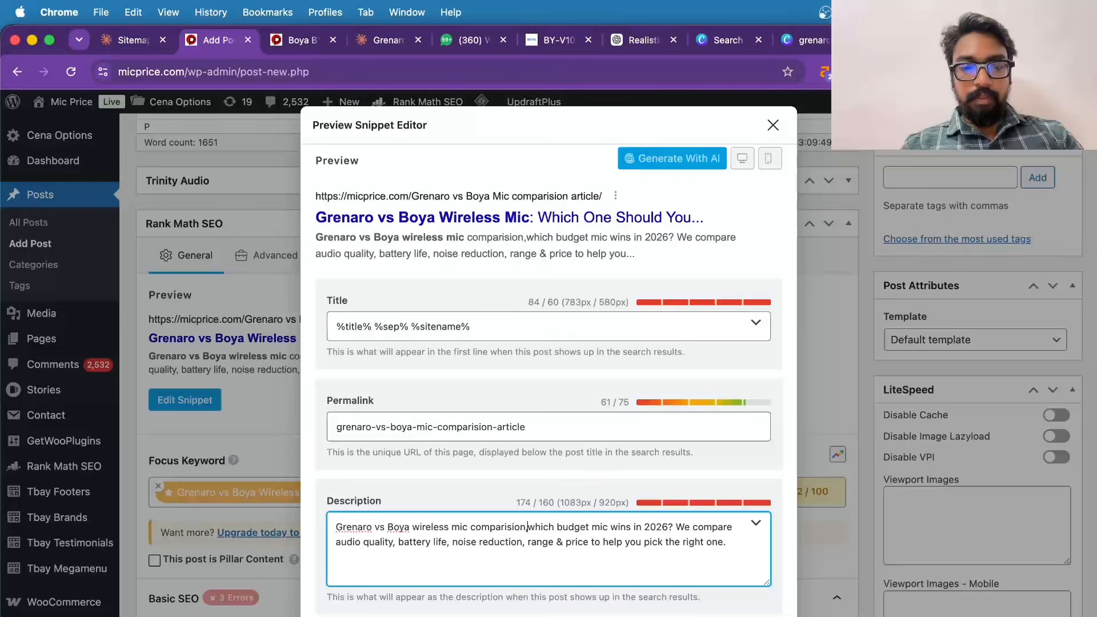
# - Insert "Are you searching article for" at the beginning of the snippet description
pyautogui.click(336, 526)
pyautogui.write('Are you')
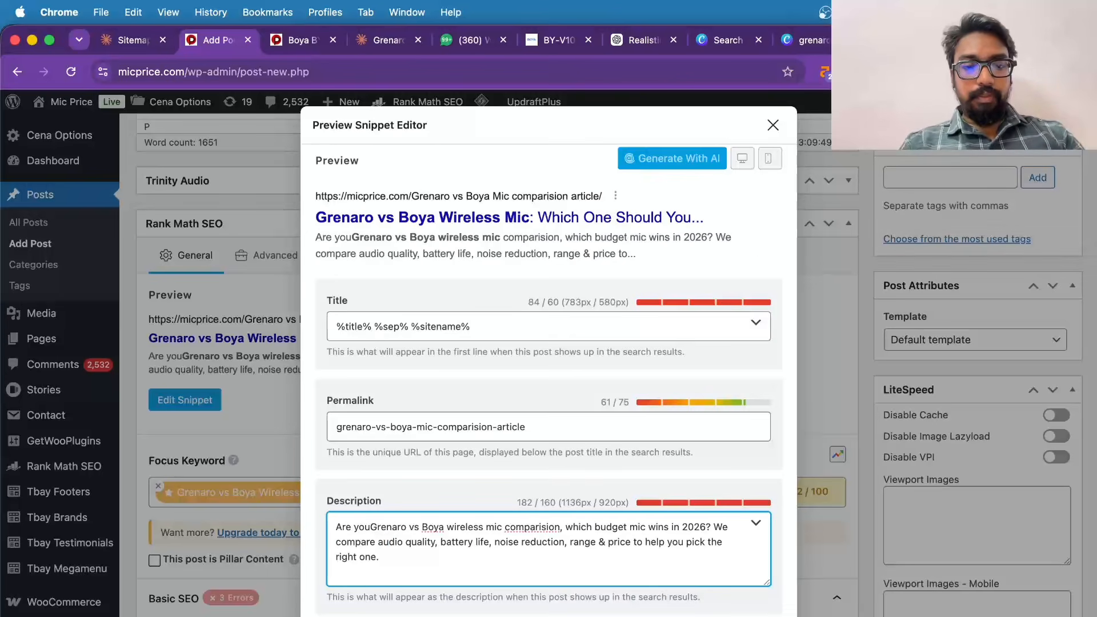
pyautogui.write(' searching')
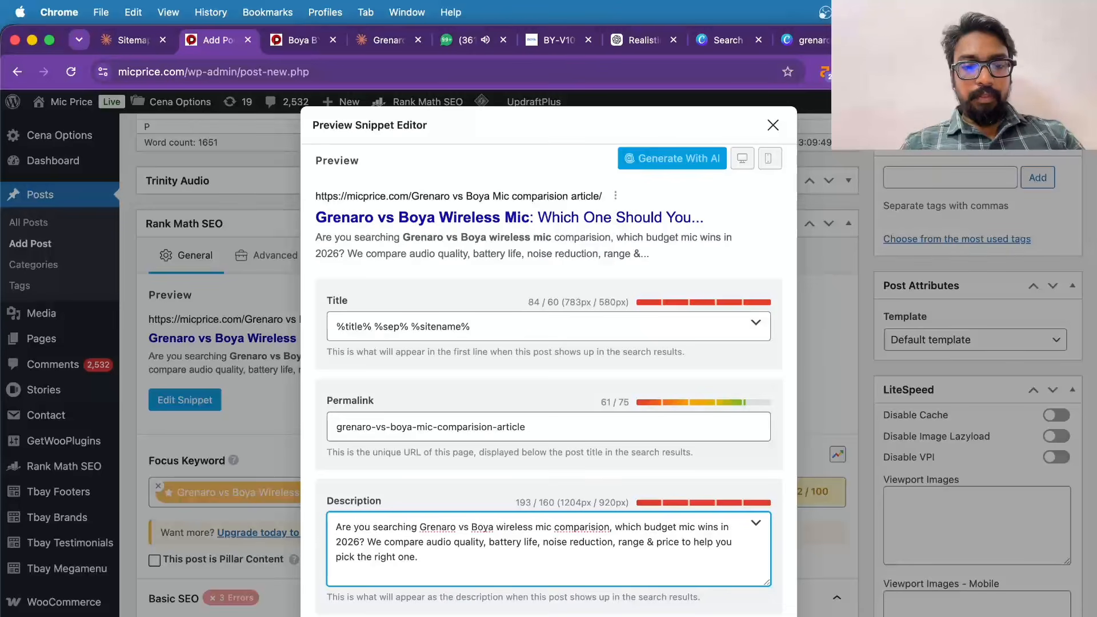
pyautogui.write(' article ')
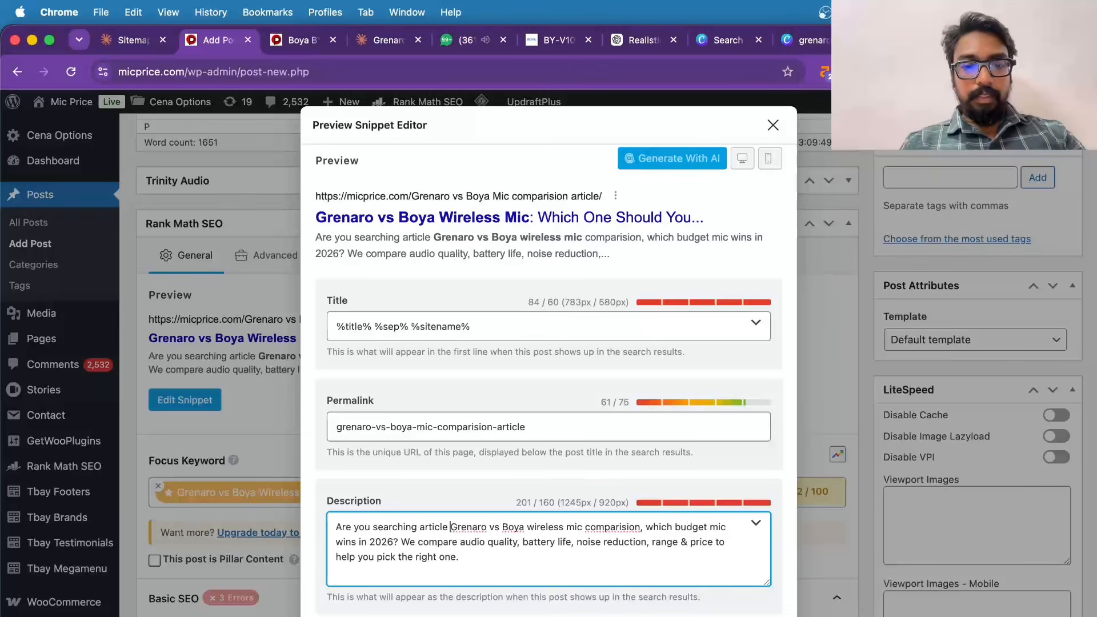
pyautogui.write('for')
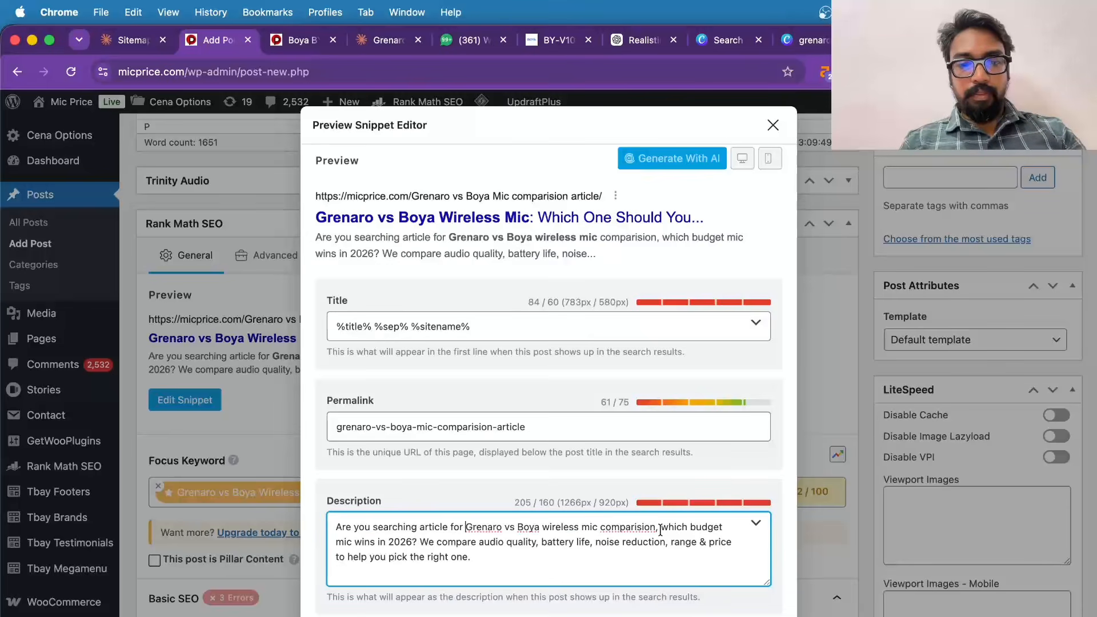
# - Delete "which budget mic wins in 2026?" from the snippet description and close the snippet editor
pyautogui.moveTo(661, 527); pyautogui.dragTo(421, 547)
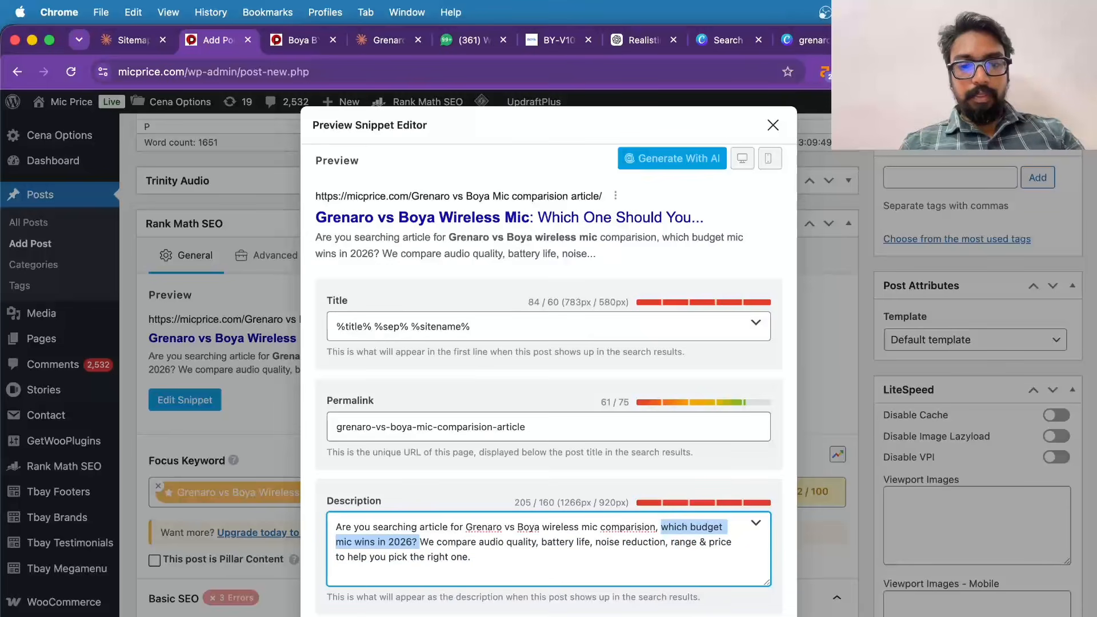
pyautogui.press('BackSpace')
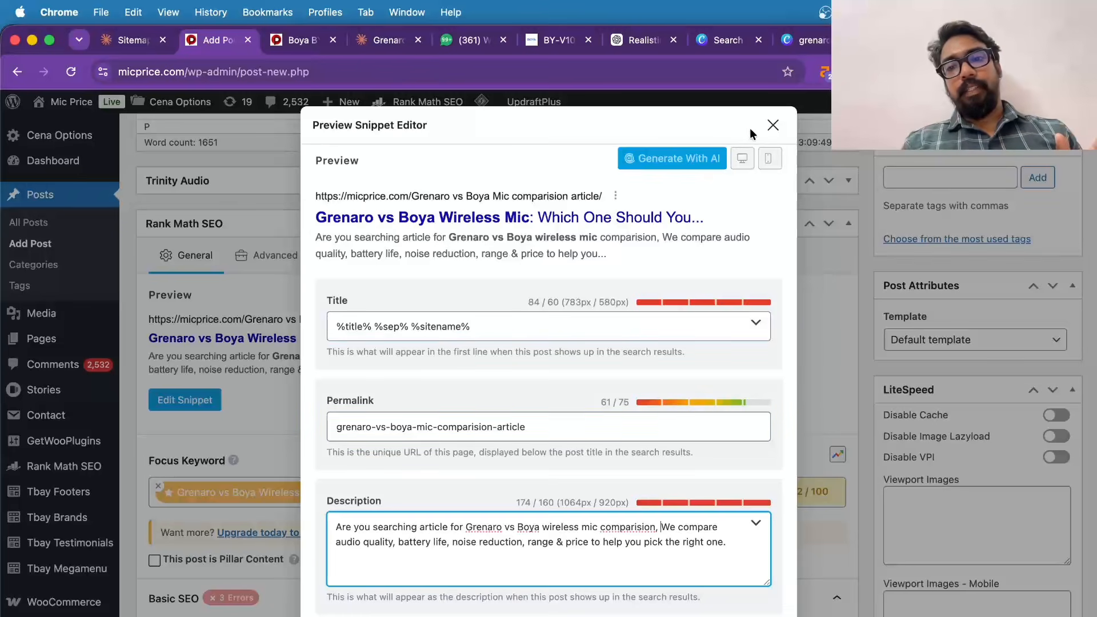
pyautogui.click(773, 125)
# - Examine the "Our Verdict for 2026" section at the end of the post, including its budget recommendations
pyautogui.scroll(-2, 495, 387)
pyautogui.scroll(12, 495, 383)
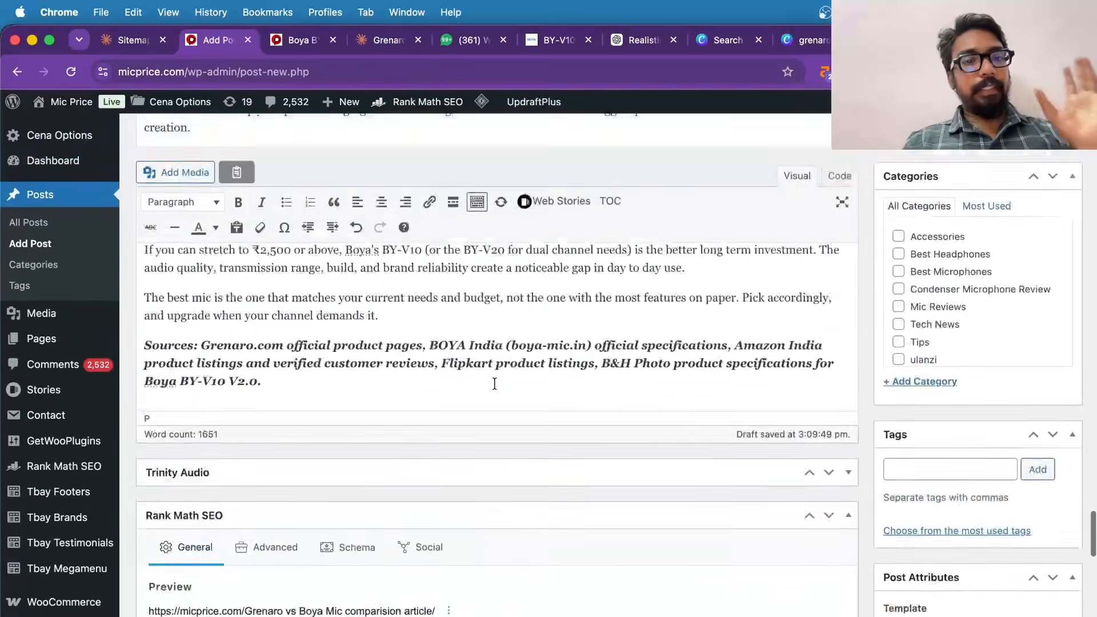
pyautogui.scroll(-2, 445, 373)
pyautogui.scroll(-2, 274, 374)
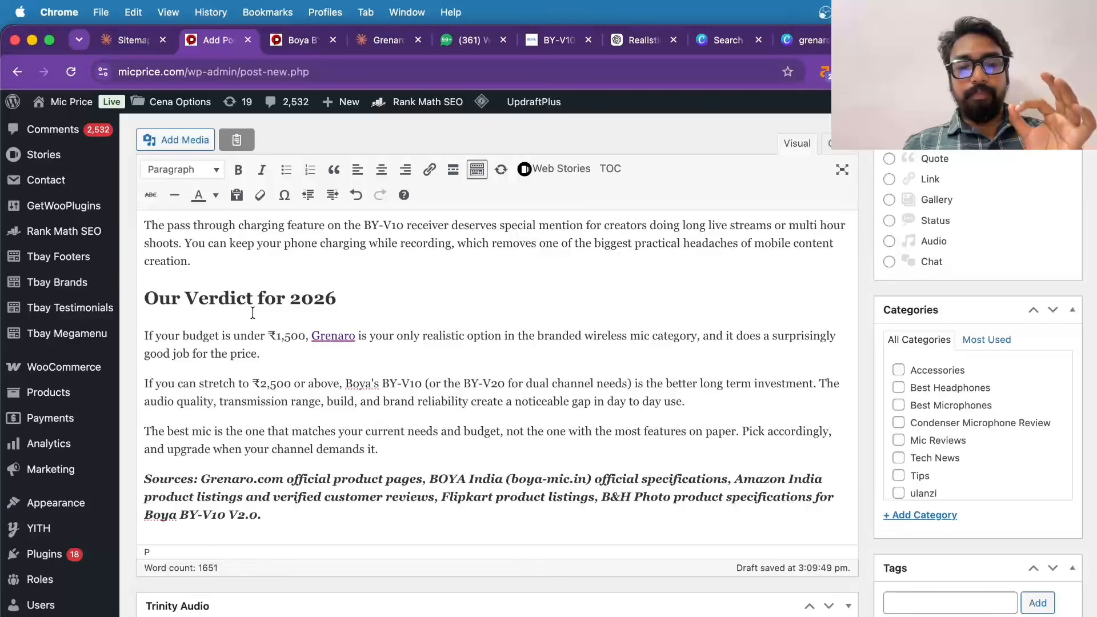
pyautogui.tripleClick(234, 301)
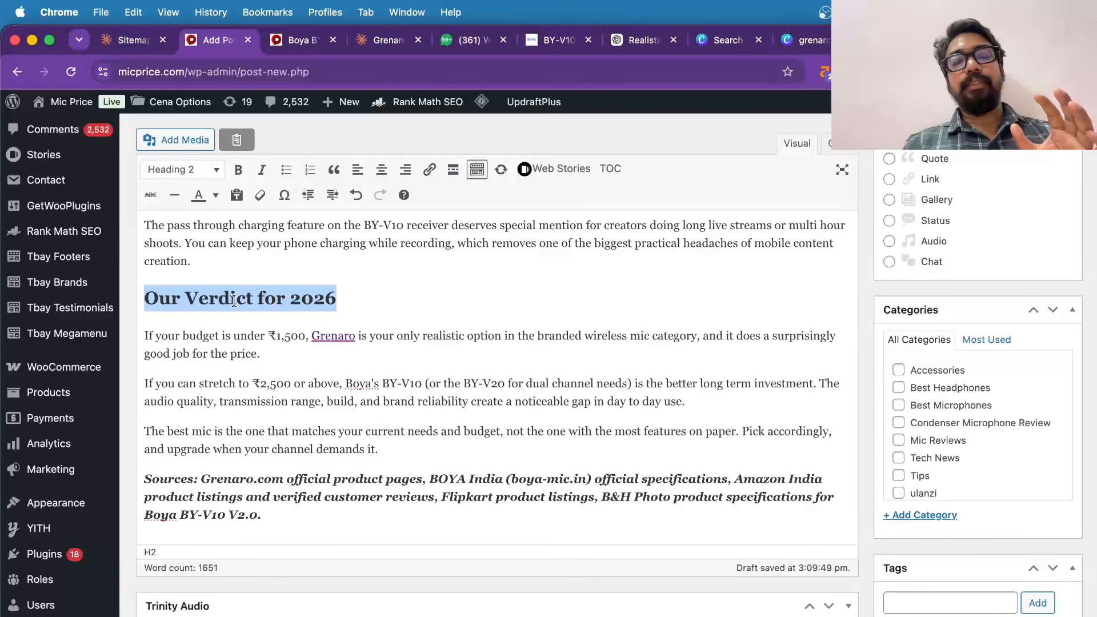
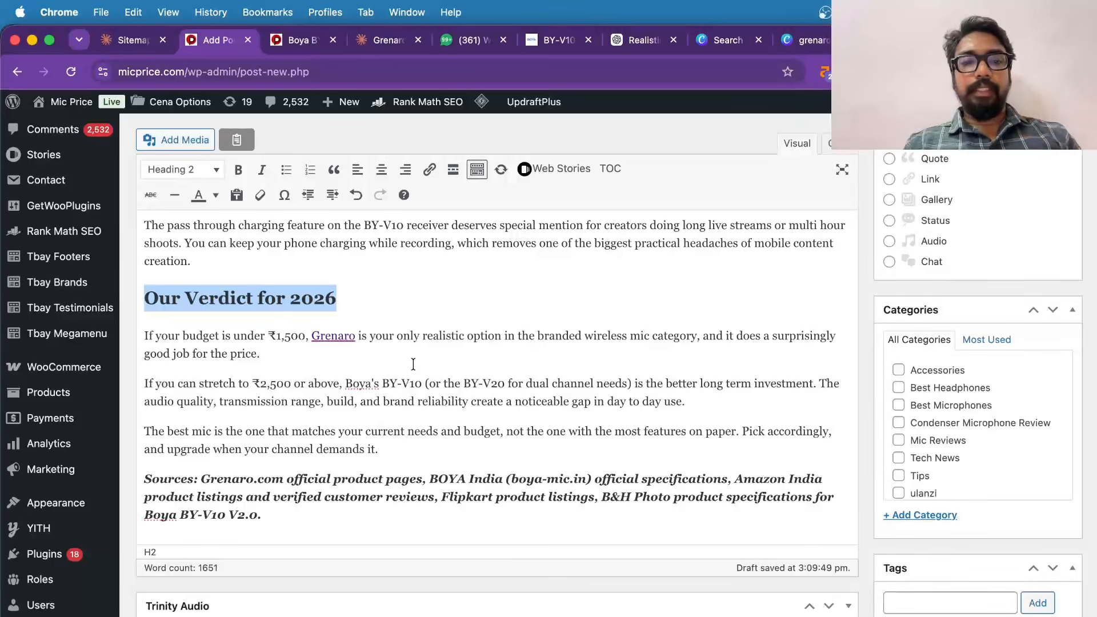
pyautogui.moveTo(202, 383); pyautogui.dragTo(334, 381)
pyautogui.click(357, 381)
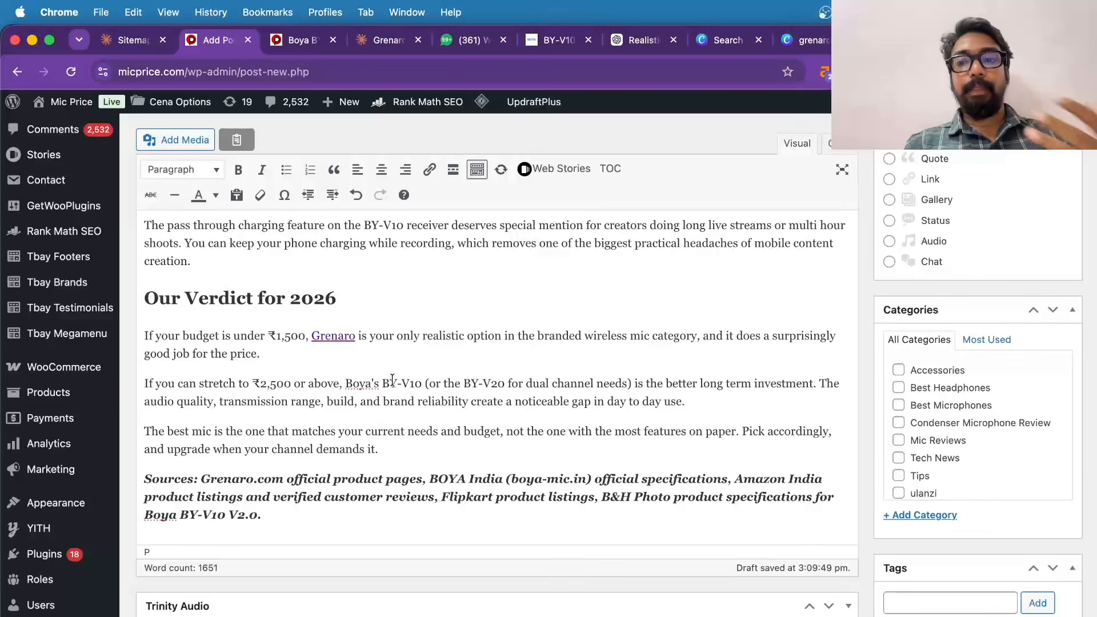
# - Assign the post to the "Mic Reviews" category and check the remaining categories in the list
pyautogui.scroll(-2, 392, 378)
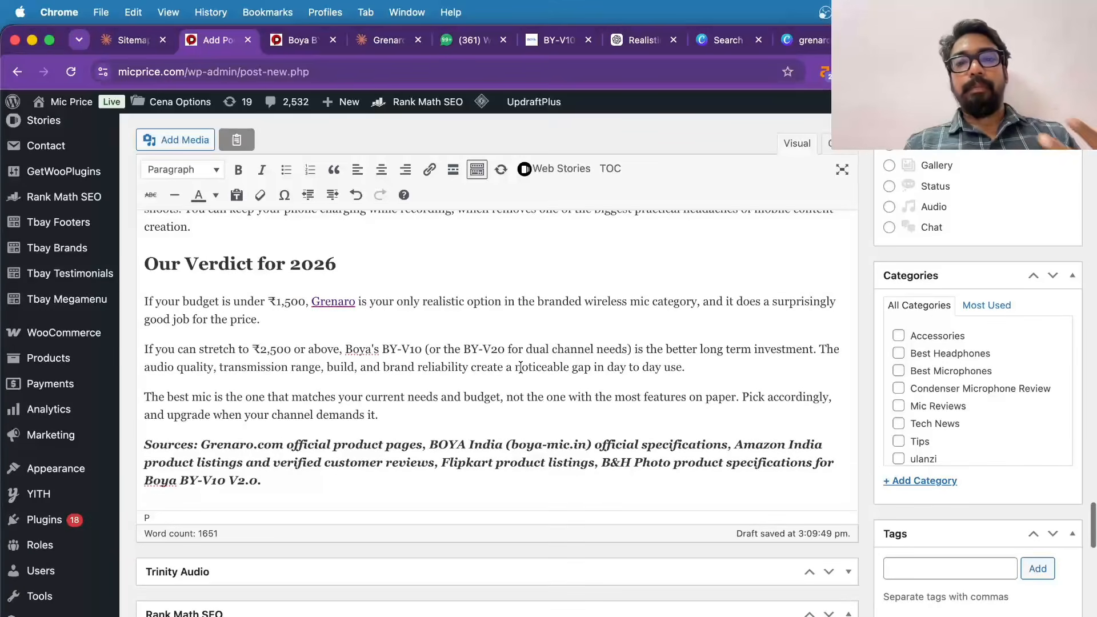
pyautogui.click(899, 407)
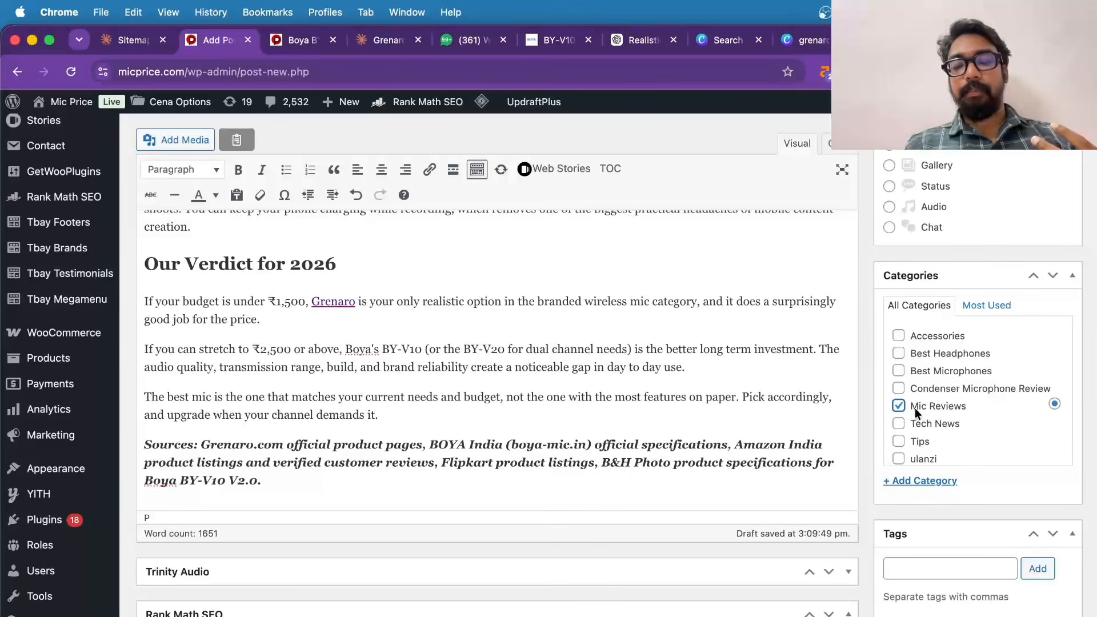
pyautogui.scroll(-2, 936, 391)
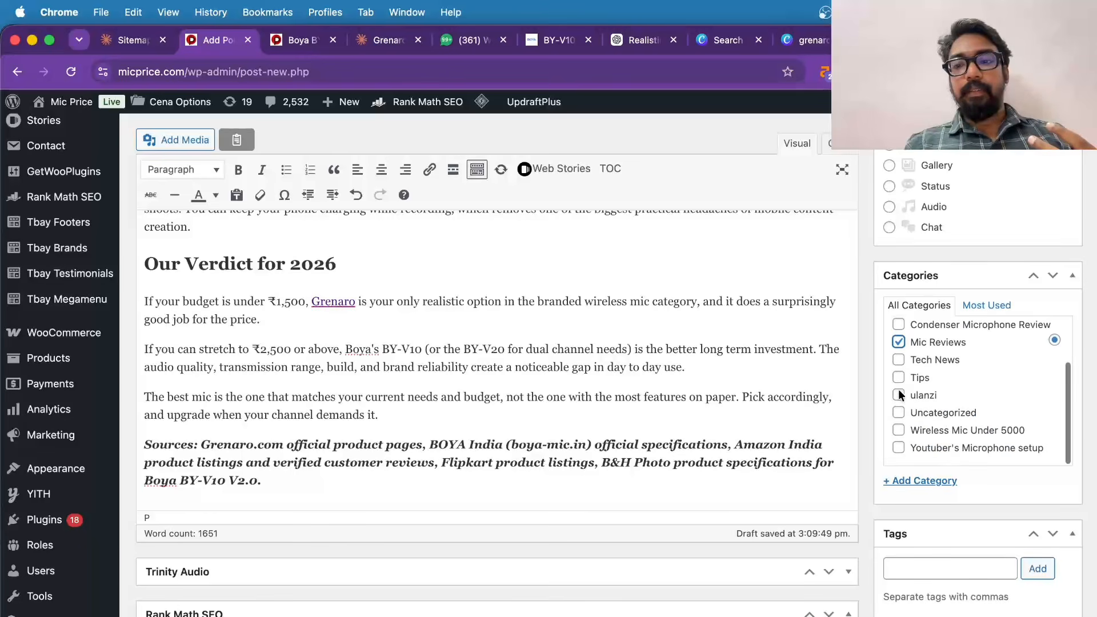
# - Review the post content around the "Price to Value Breakdown" and "Who Should Pick Grenaro?" sections
pyautogui.scroll(-6, 628, 423)
pyautogui.scroll(-2, 628, 427)
pyautogui.scroll(15, 628, 426)
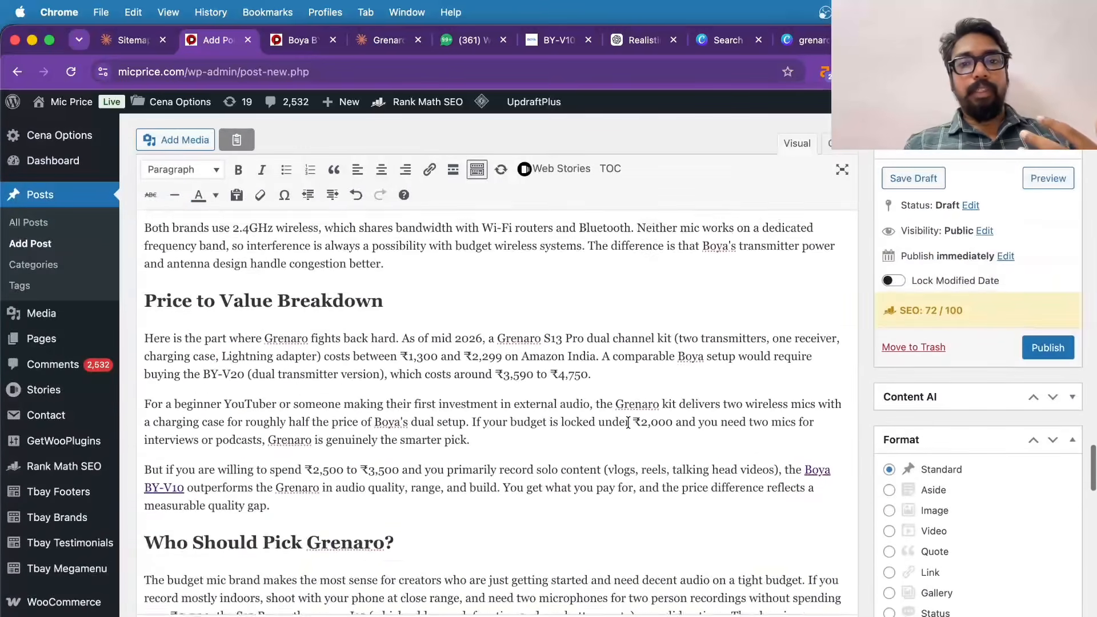
pyautogui.scroll(-2, 629, 423)
pyautogui.scroll(-2, 252, 412)
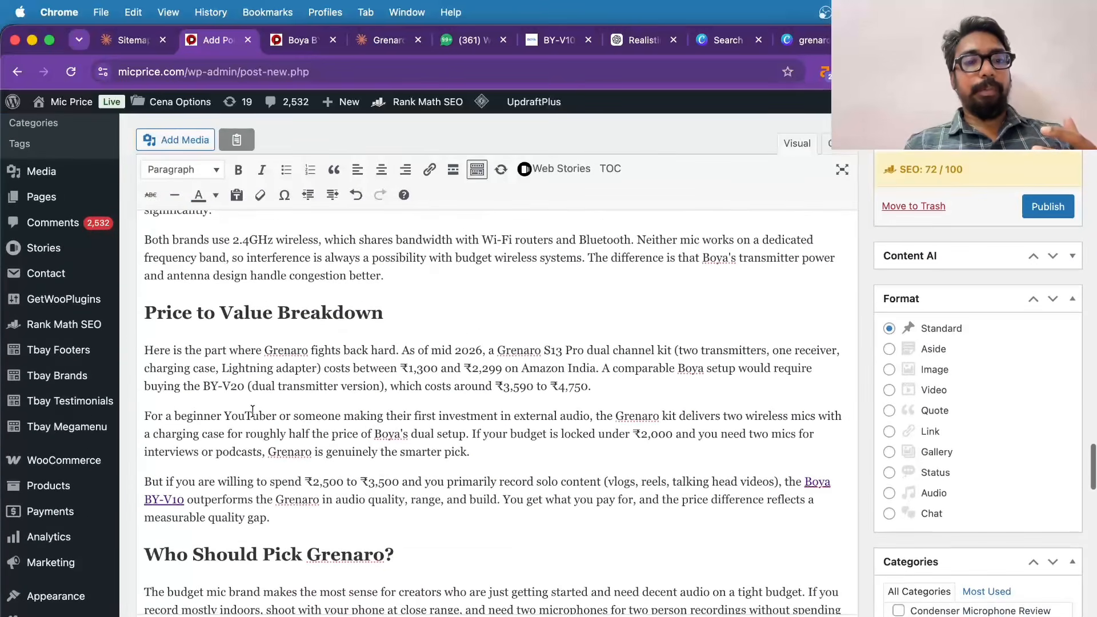
pyautogui.scroll(-2, 249, 346)
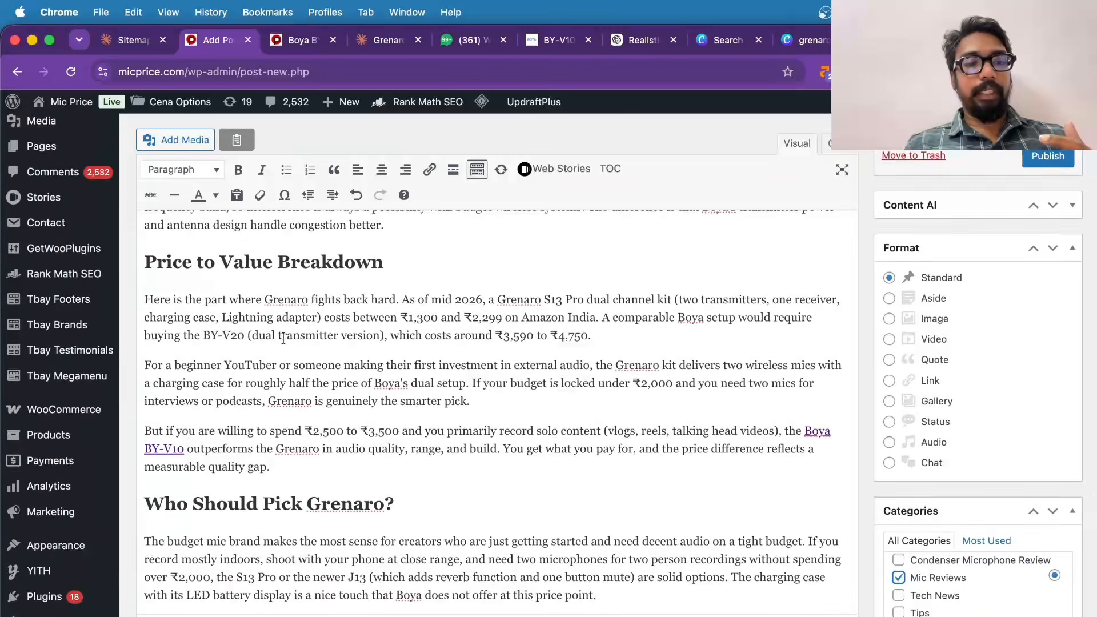
pyautogui.scroll(-5, 283, 350)
pyautogui.scroll(5, 283, 350)
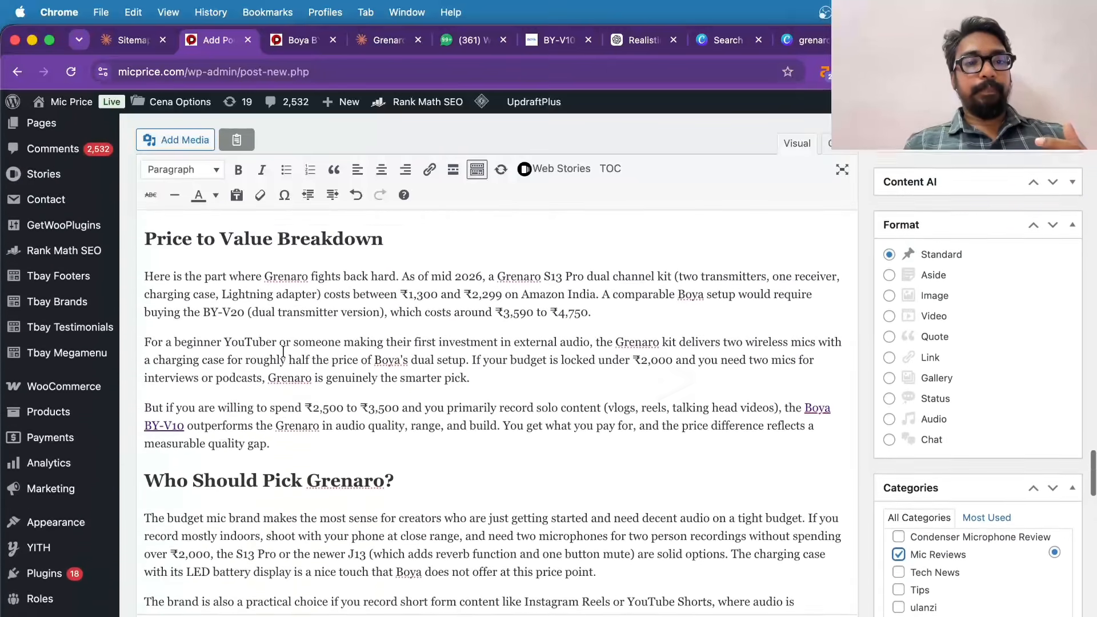
# - Highlight the "Price to Value Breakdown" section and read on into the Grenaro recommendation text
pyautogui.moveTo(143, 261); pyautogui.dragTo(278, 475)
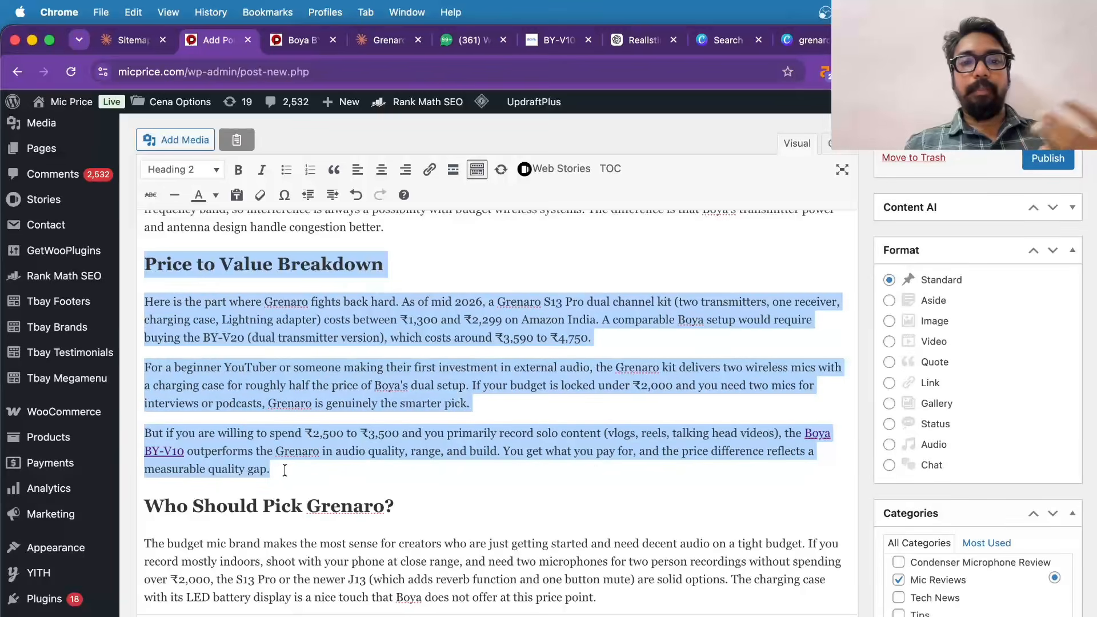
pyautogui.scroll(-5, 285, 469)
pyautogui.click(254, 379)
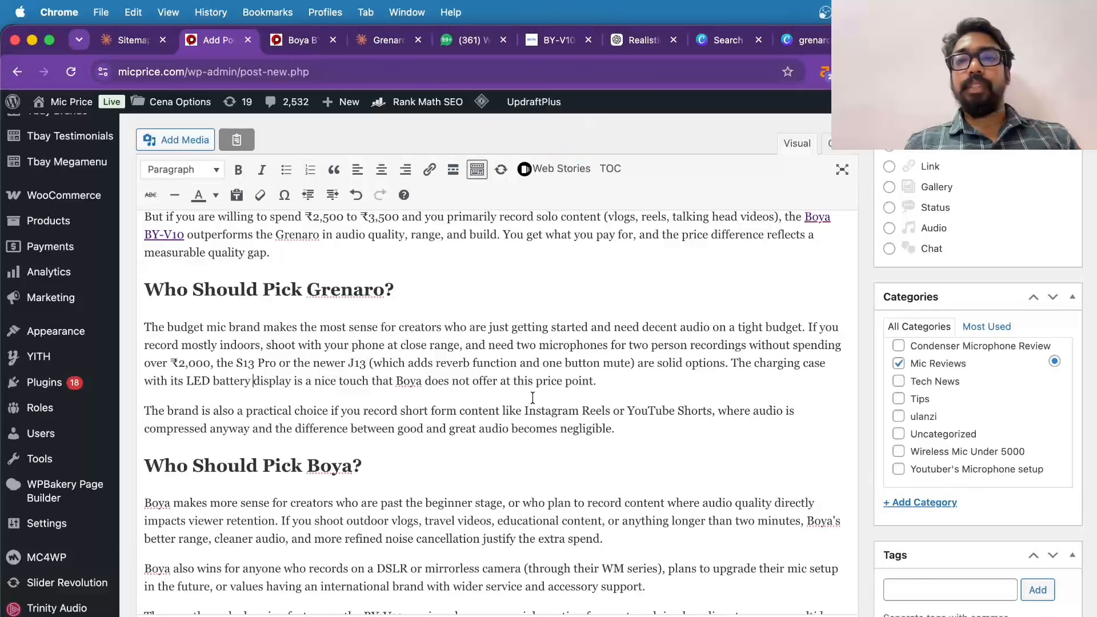
# - Switch to ChatGPT to check the generated Boya and Grenaro image, close its viewer and return to the WordPress post
pyautogui.click(618, 39)
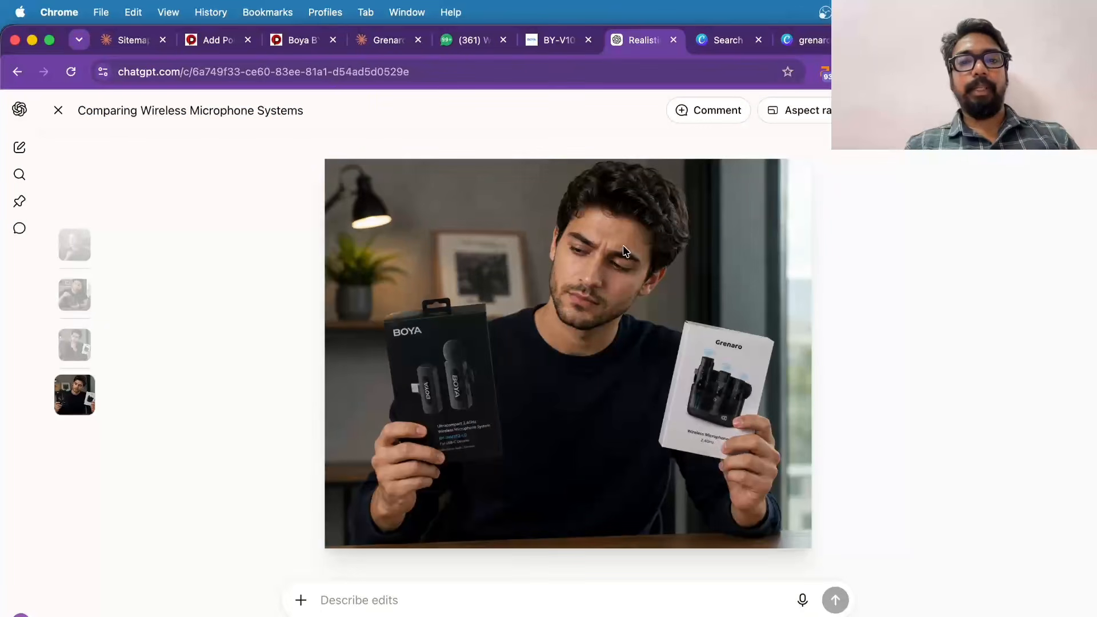
pyautogui.click(58, 111)
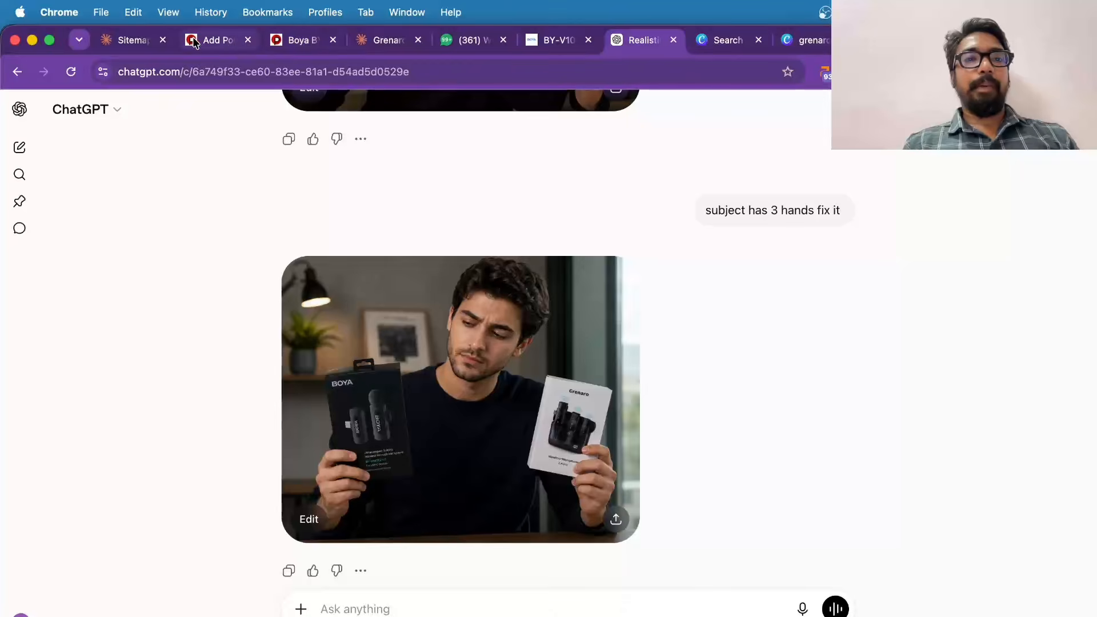
pyautogui.click(210, 39)
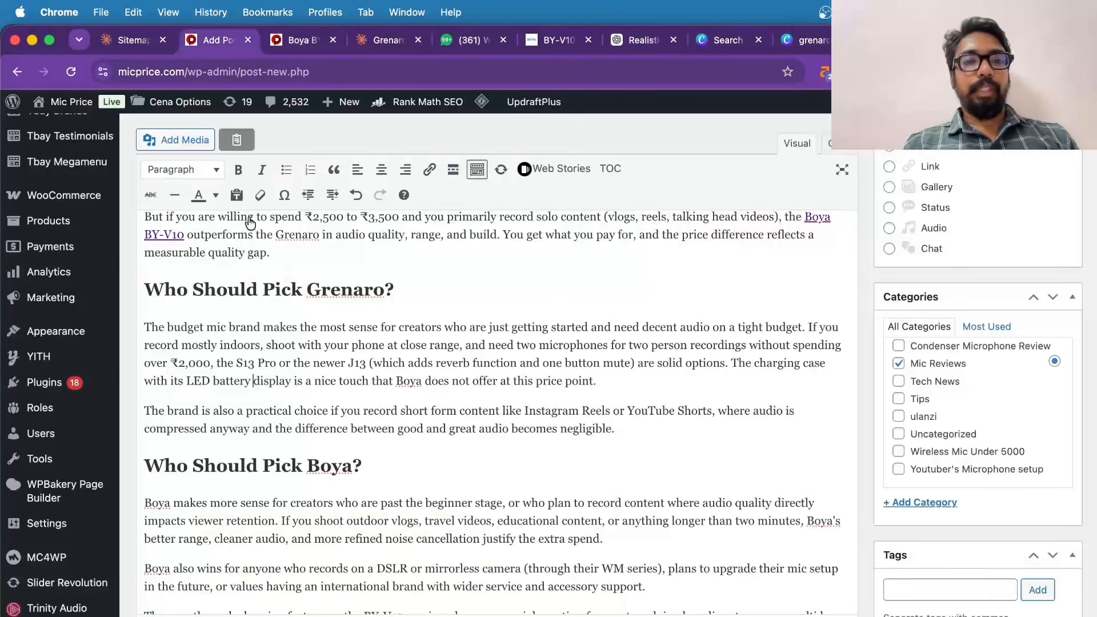
# - Proofread the post from its closing sources back up to the title, including the comparison table and audio quality section
pyautogui.click(407, 296)
pyautogui.scroll(-15, 453, 358)
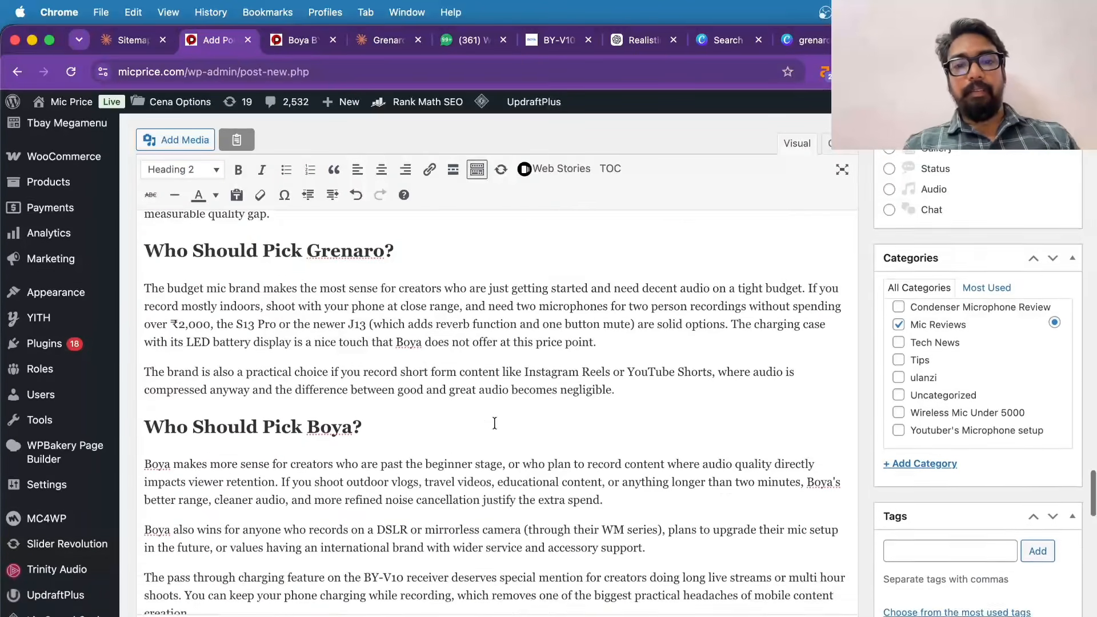
pyautogui.scroll(15, 495, 422)
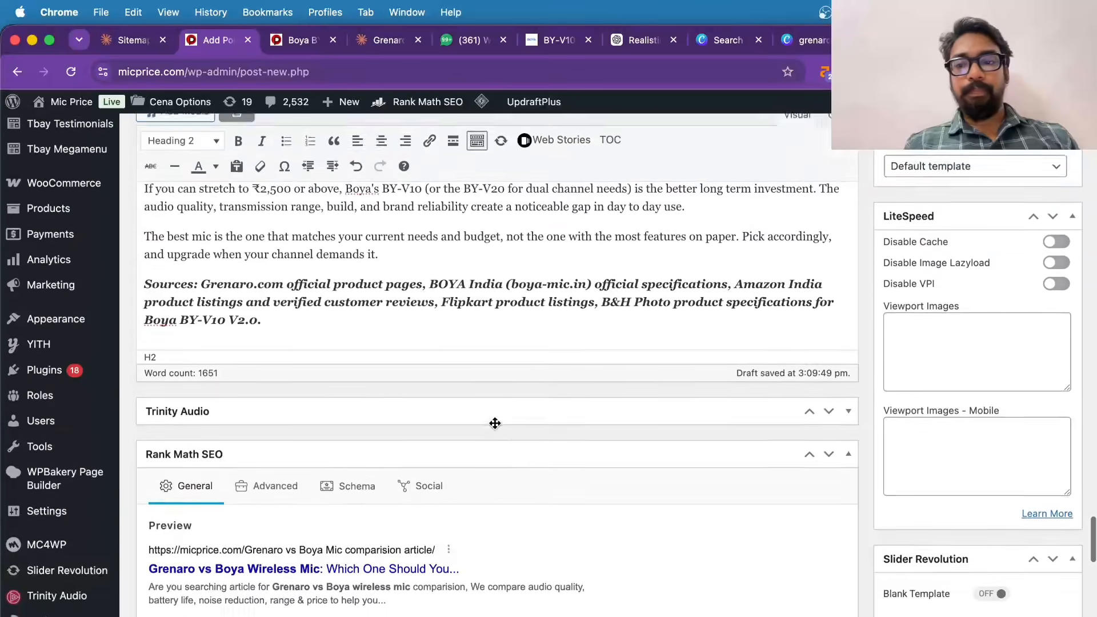
pyautogui.scroll(-10, 495, 423)
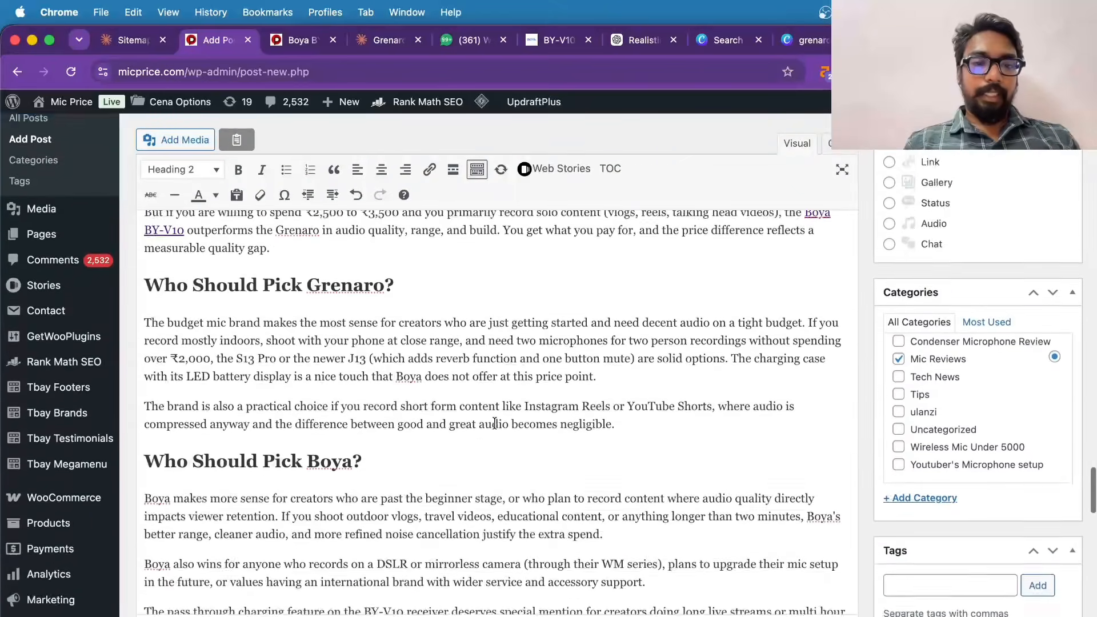
pyautogui.scroll(-5, 495, 422)
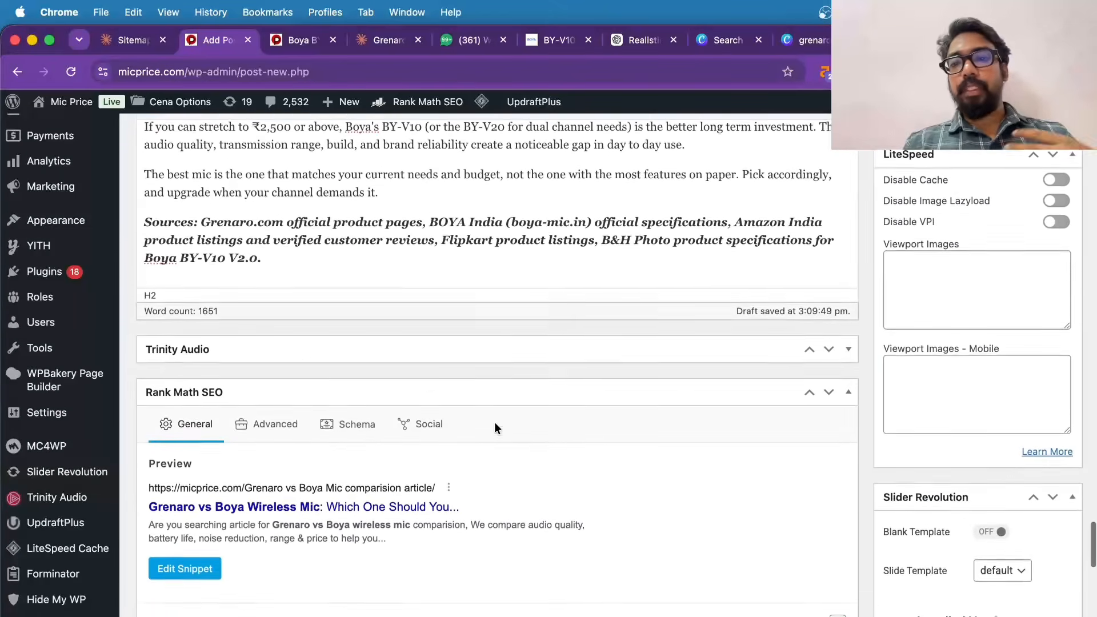
pyautogui.scroll(15, 495, 423)
pyautogui.scroll(15, 495, 423)
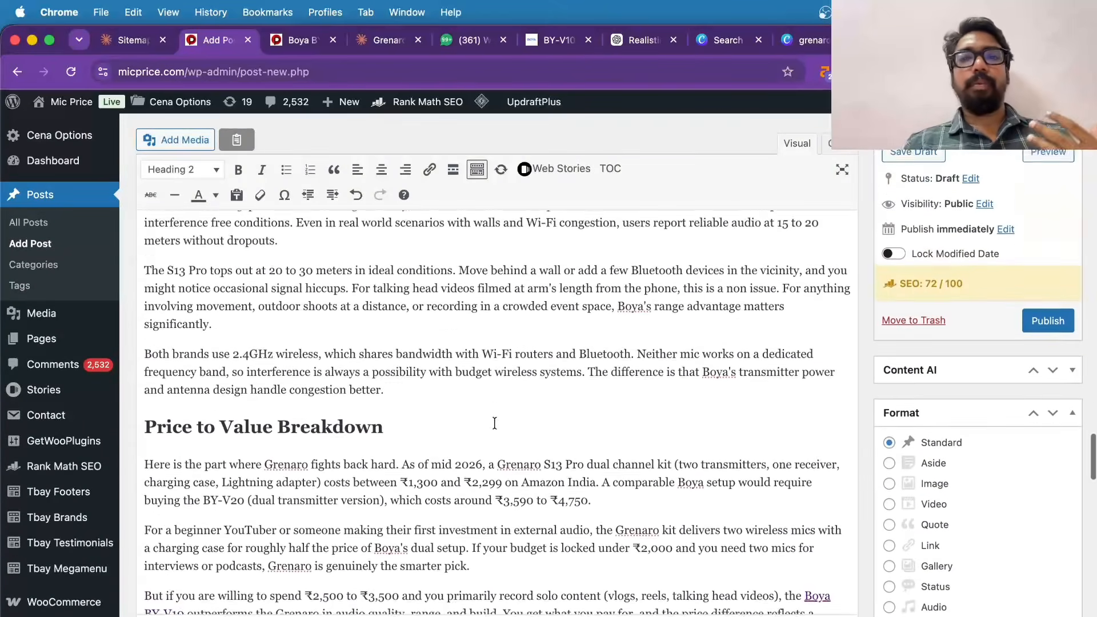
pyautogui.scroll(12, 495, 422)
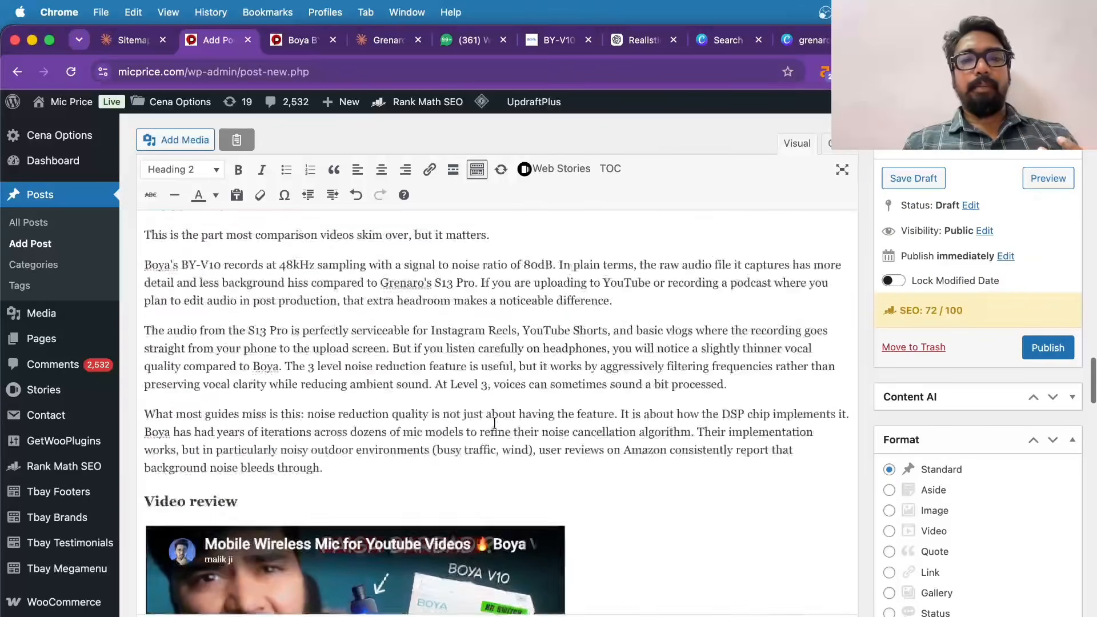
pyautogui.press('super+t')
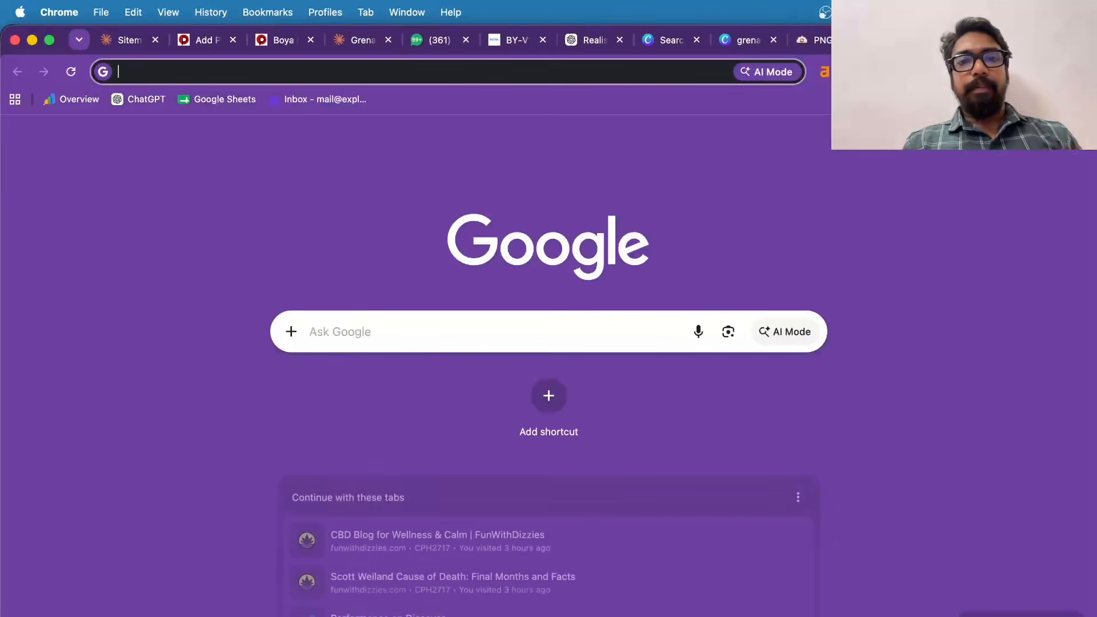
pyautogui.click(204, 46)
pyautogui.scroll(10, 510, 400)
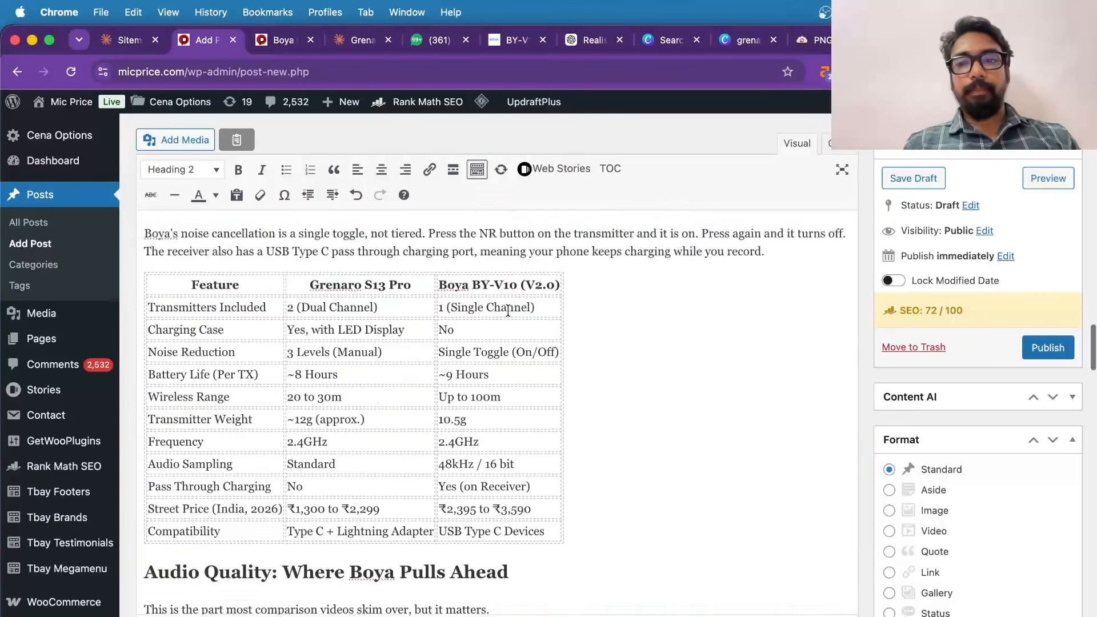
pyautogui.scroll(-1, 331, 429)
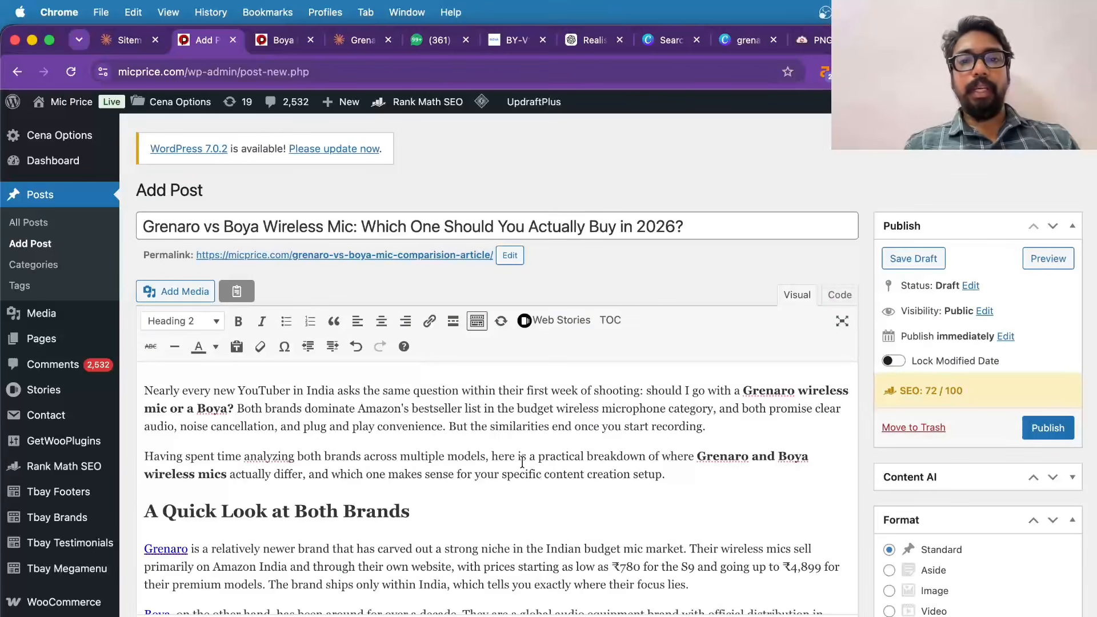
# - Search Google for "turboindexing" in a new tab and open the turboindexing.com website
pyautogui.click(971, 40)
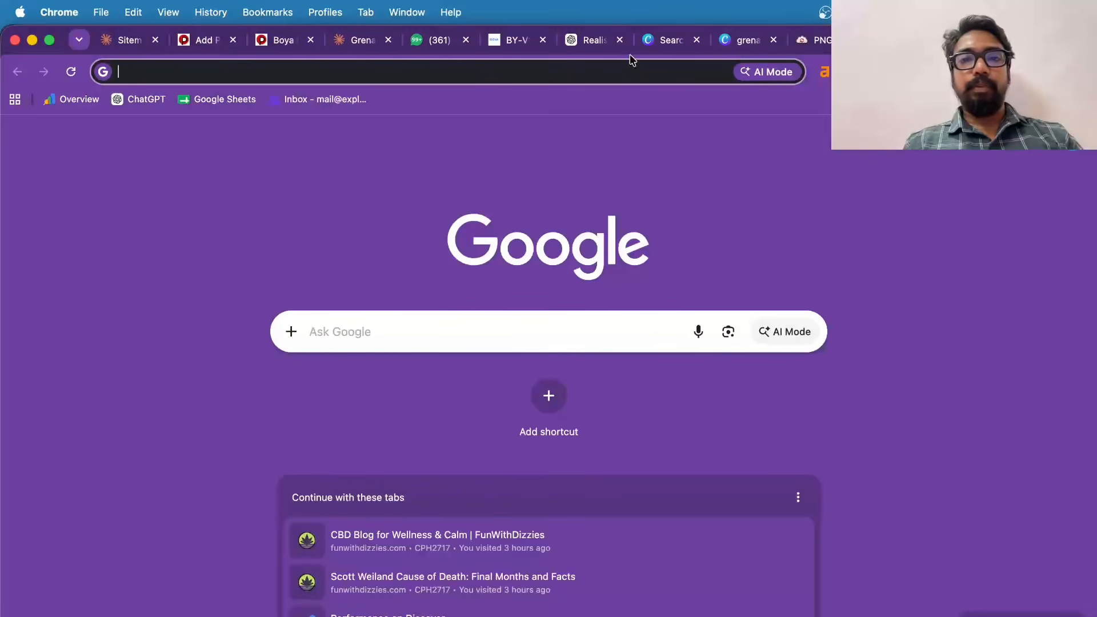
pyautogui.click(428, 72)
pyautogui.write('tu')
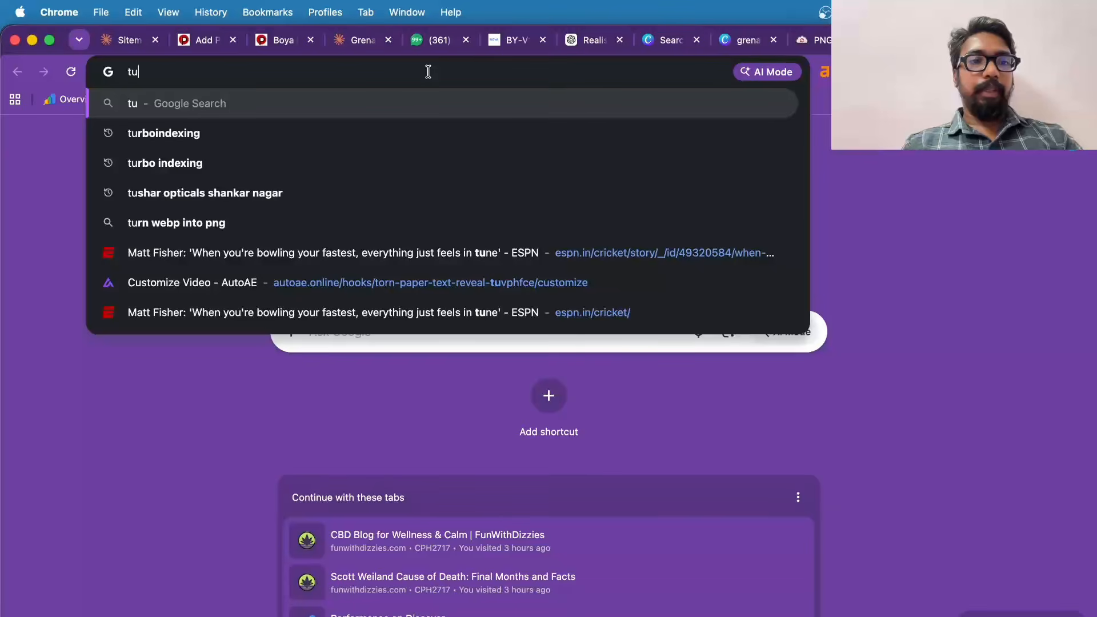
pyautogui.write('rboinde')
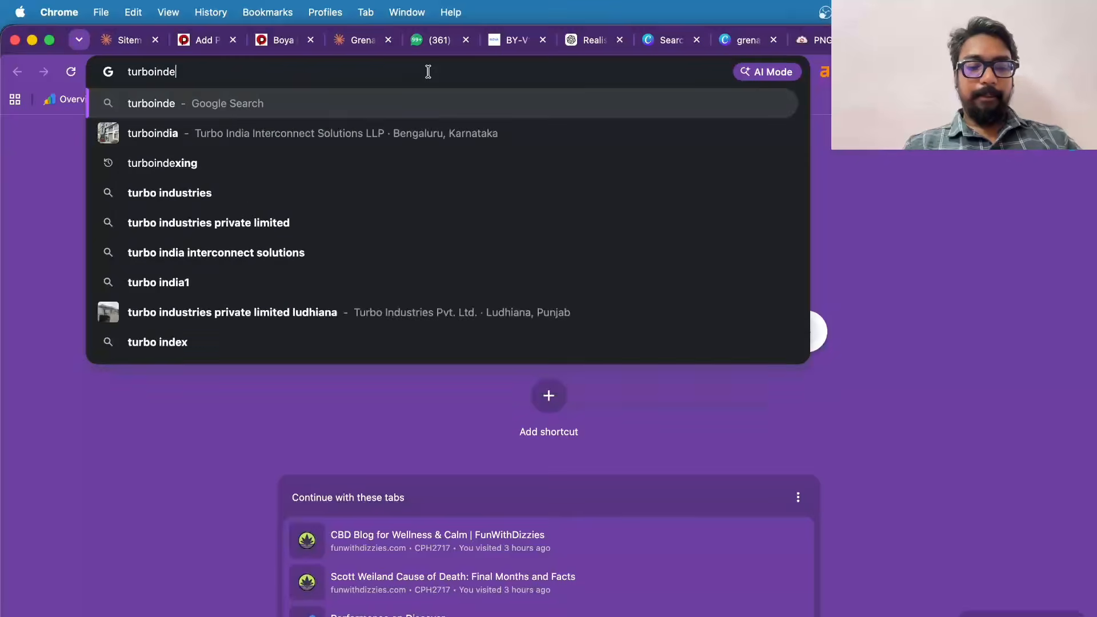
pyautogui.write('xing')
pyautogui.press('Return')
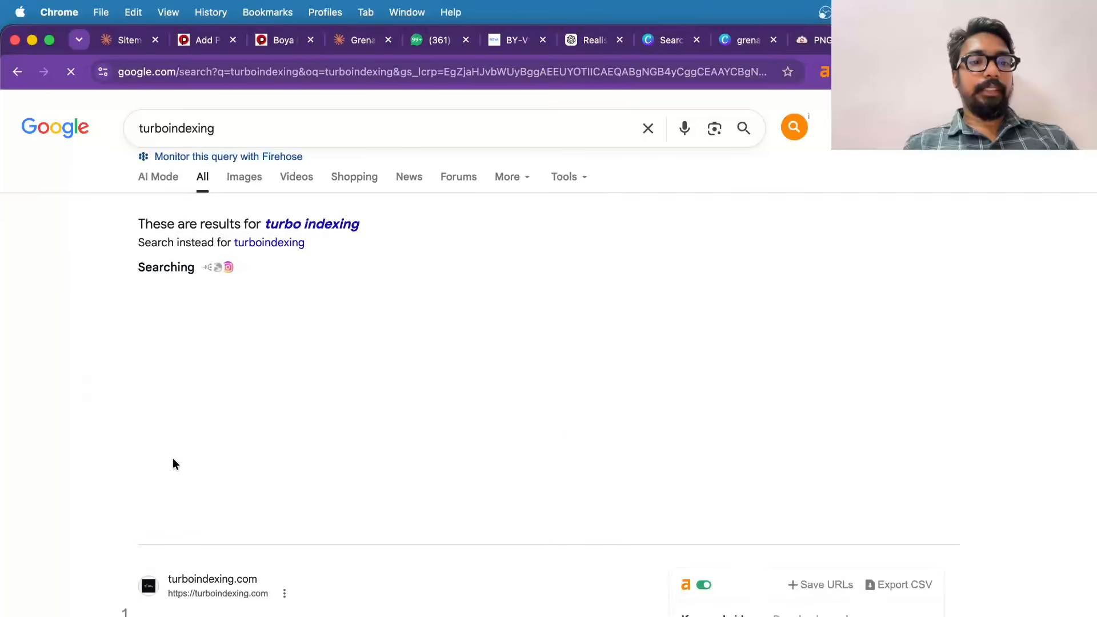
pyautogui.click(197, 476)
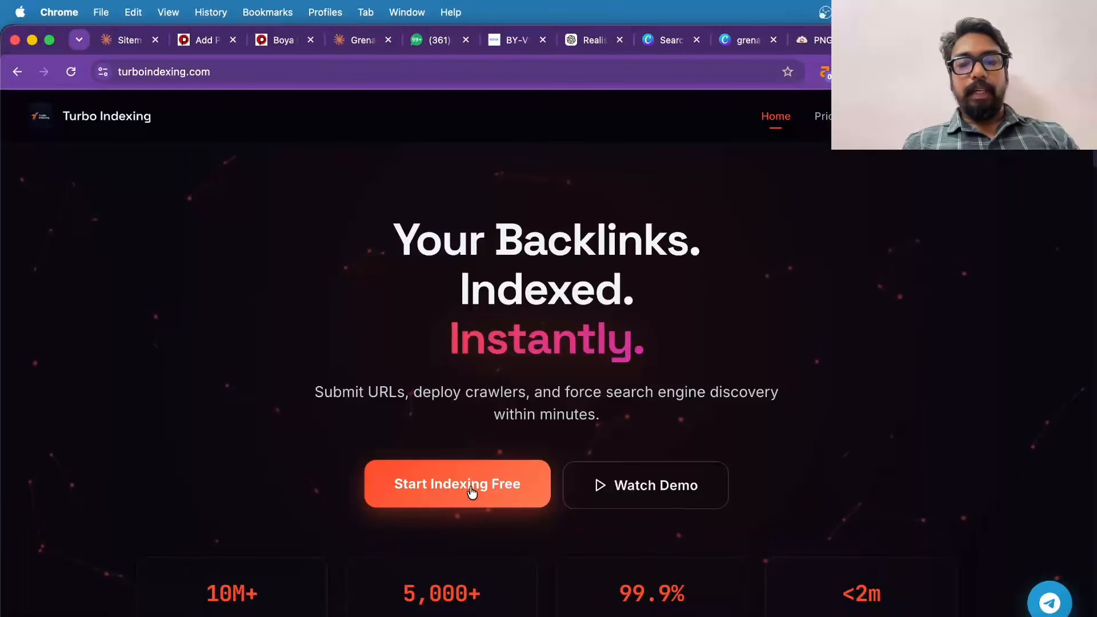
# - Sign in to the Turbo Indexing account and open the URL submission form at its target URLs area
pyautogui.click(971, 116)
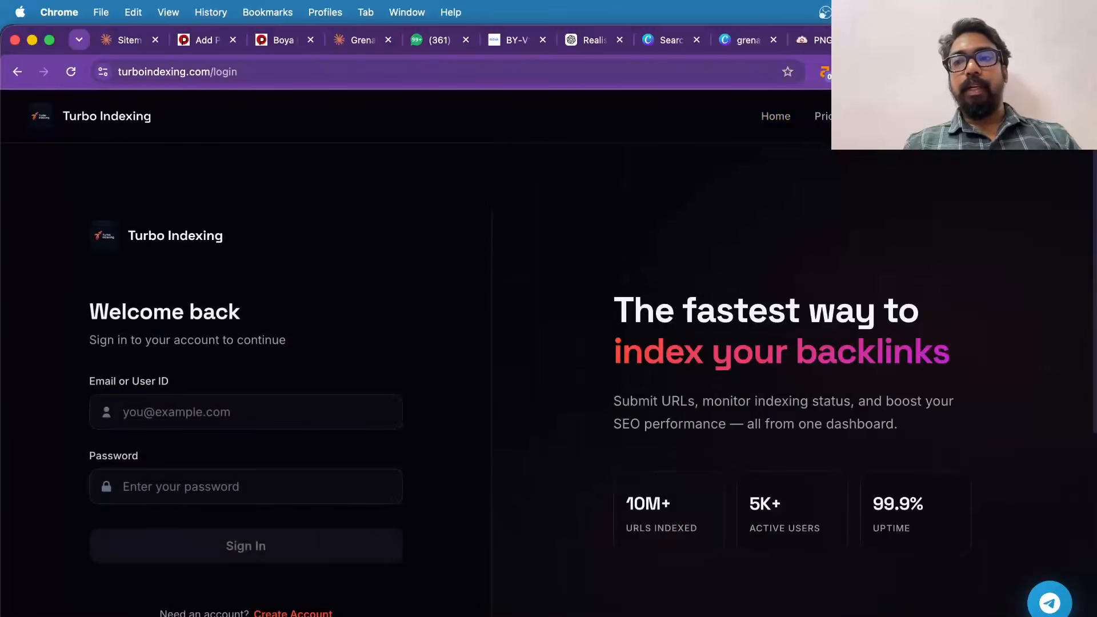
pyautogui.click(248, 546)
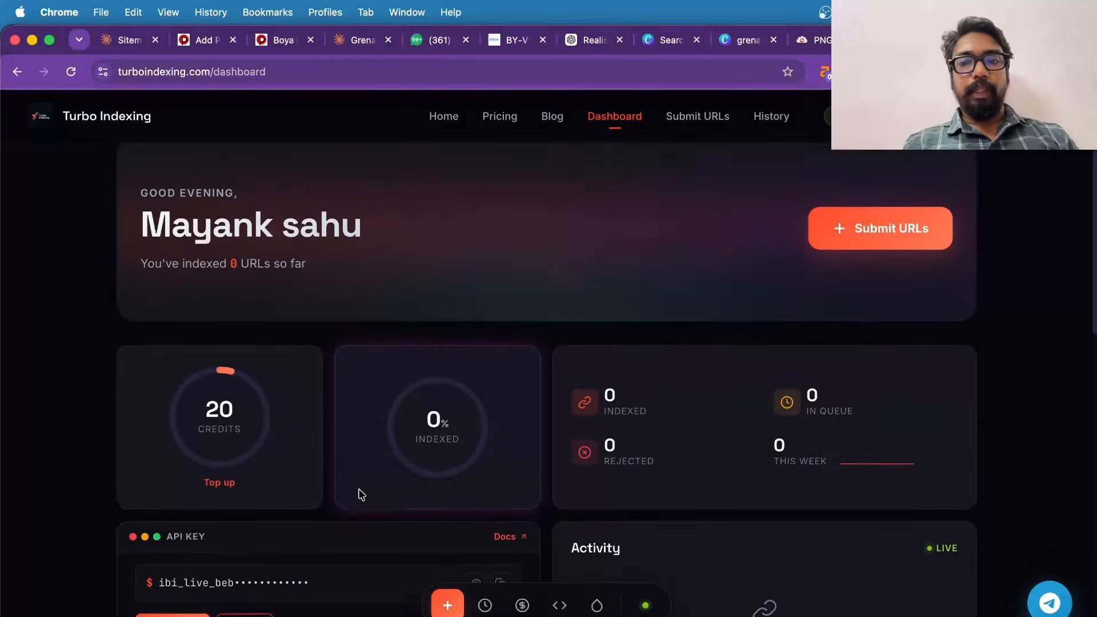
pyautogui.click(867, 252)
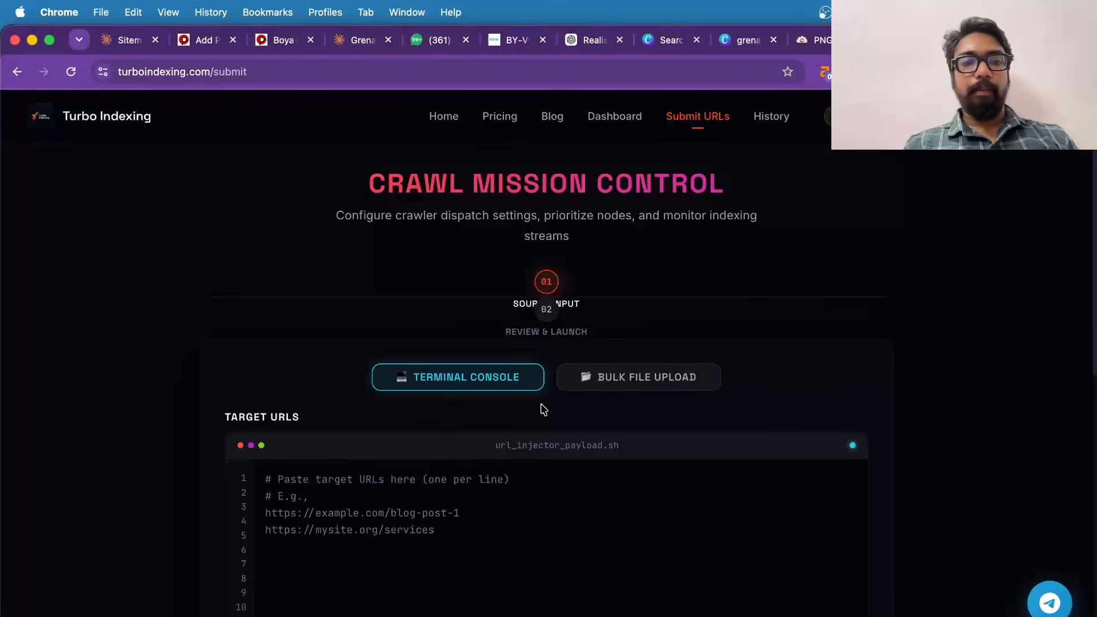
pyautogui.scroll(-2, 542, 409)
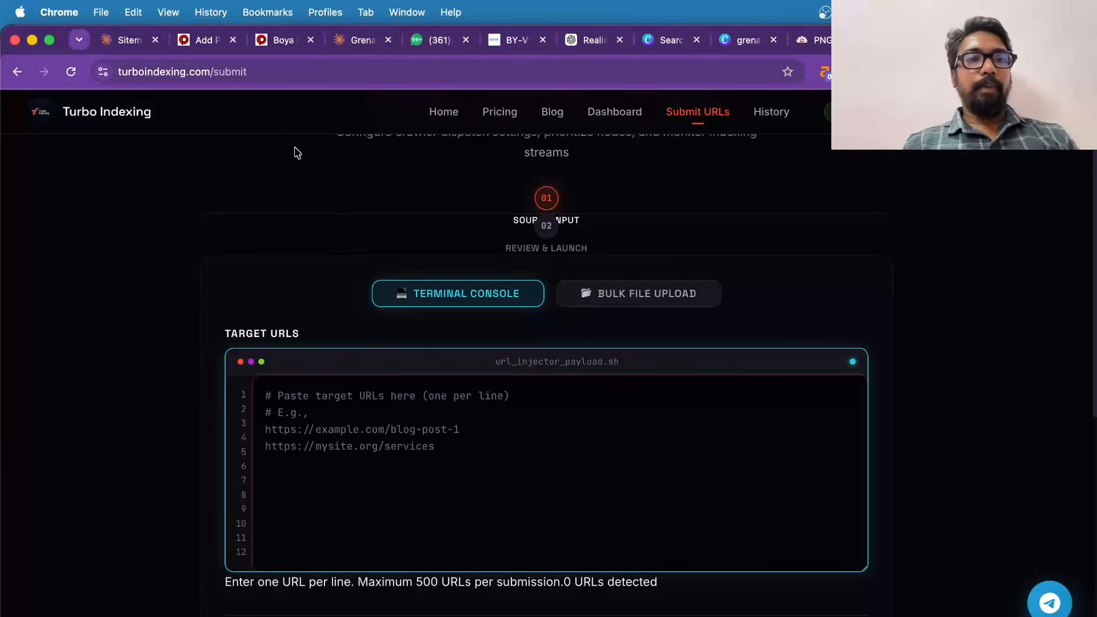
# - Return to WordPress, publish the Grenaro vs Boya post and open its live page from the permalink
pyautogui.click(203, 46)
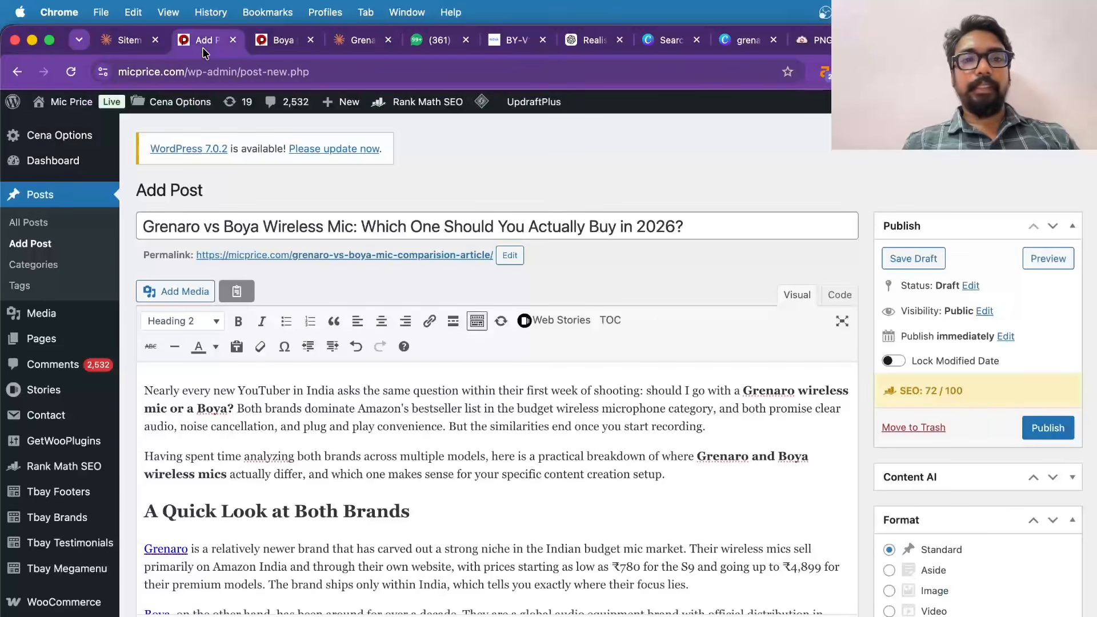
pyautogui.click(1050, 427)
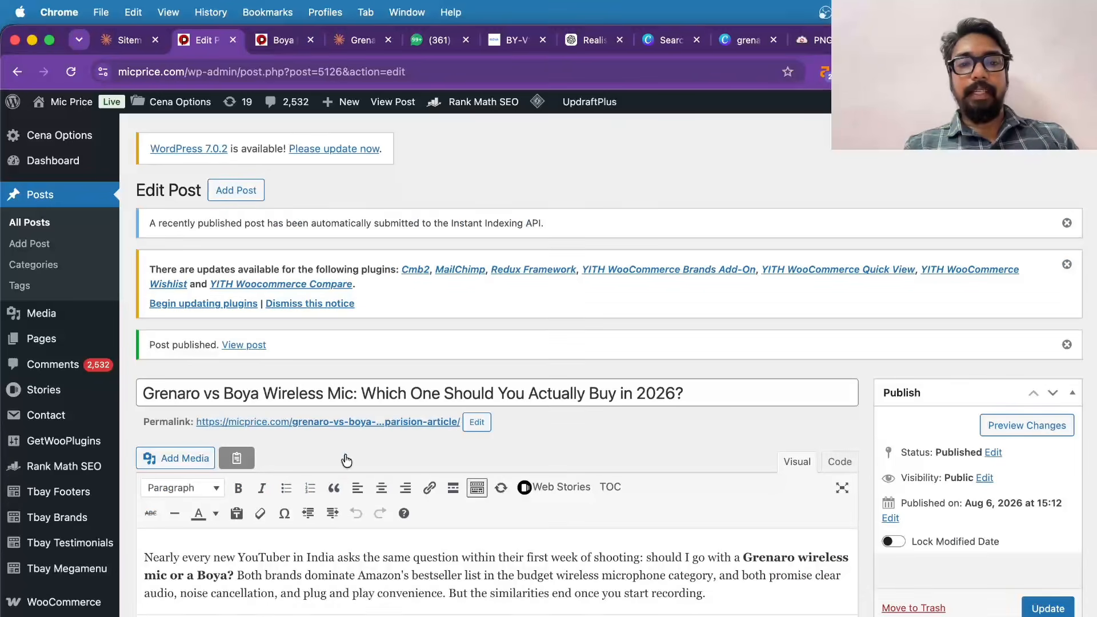
pyautogui.scroll(-3, 416, 488)
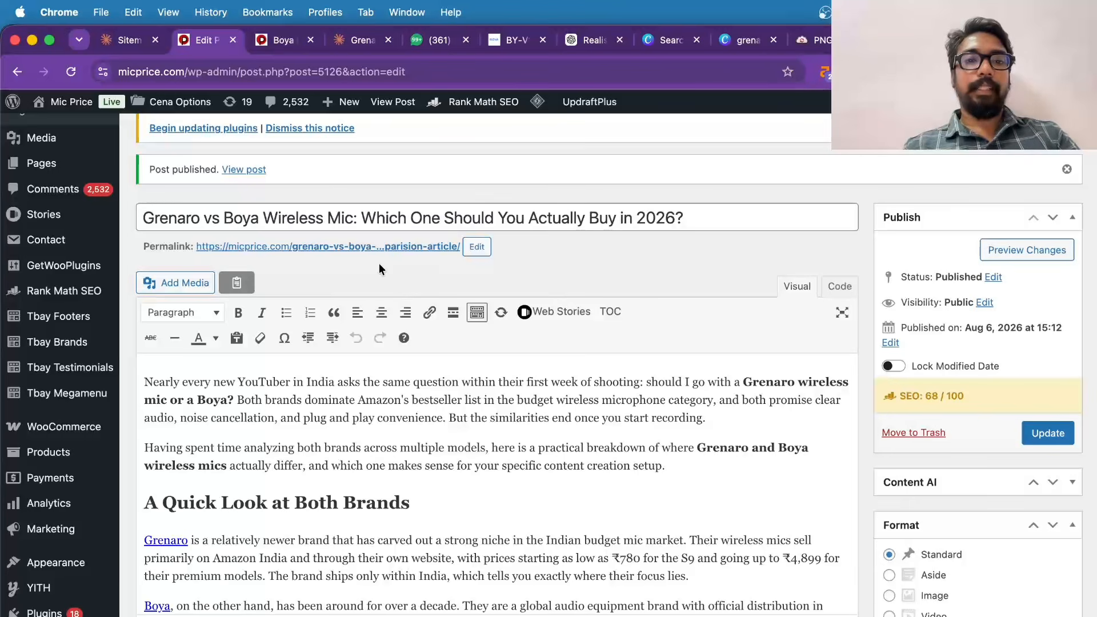
pyautogui.click(359, 248)
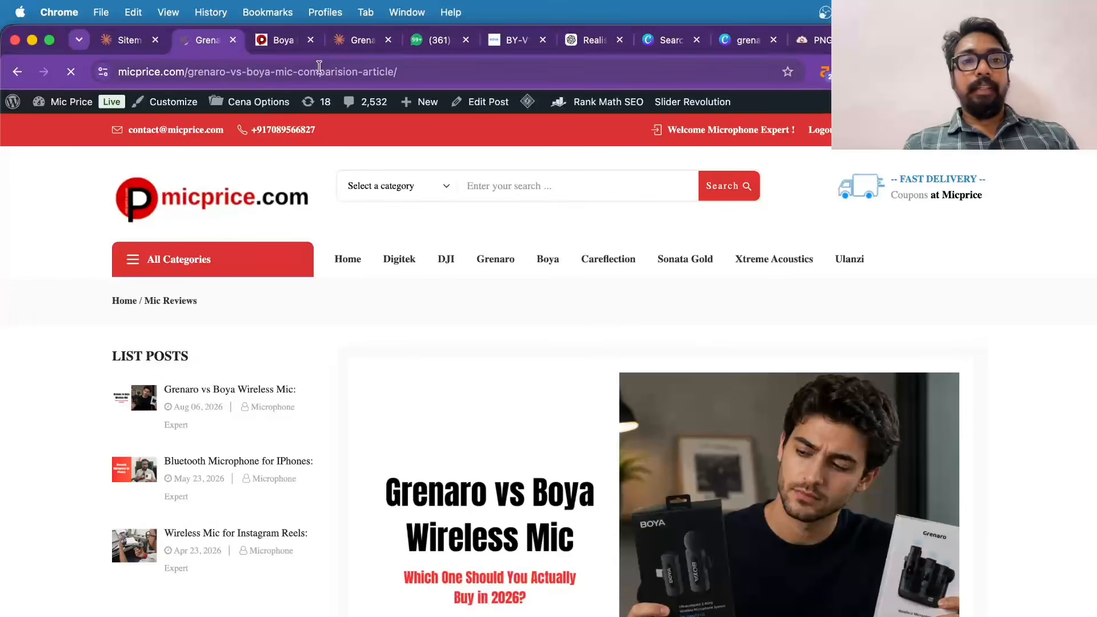
# - Copy the live article's URL and enter it as the target URL in the Turbo Indexing submission form
pyautogui.click(314, 71)
pyautogui.press('super+c')
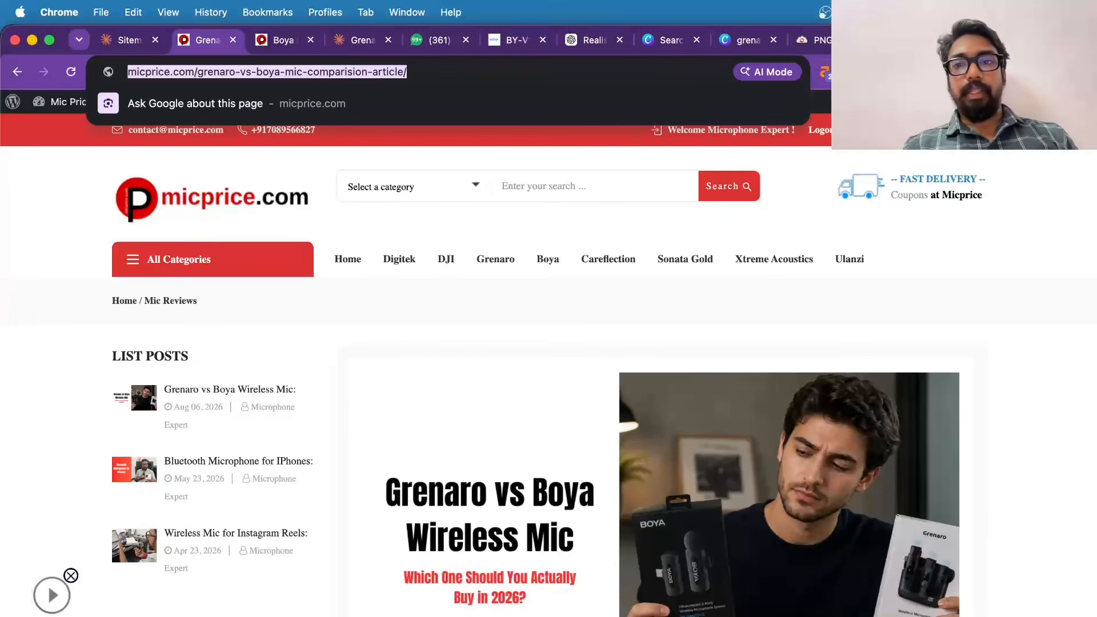
pyautogui.click(937, 40)
pyautogui.click(478, 415)
pyautogui.press('super+v')
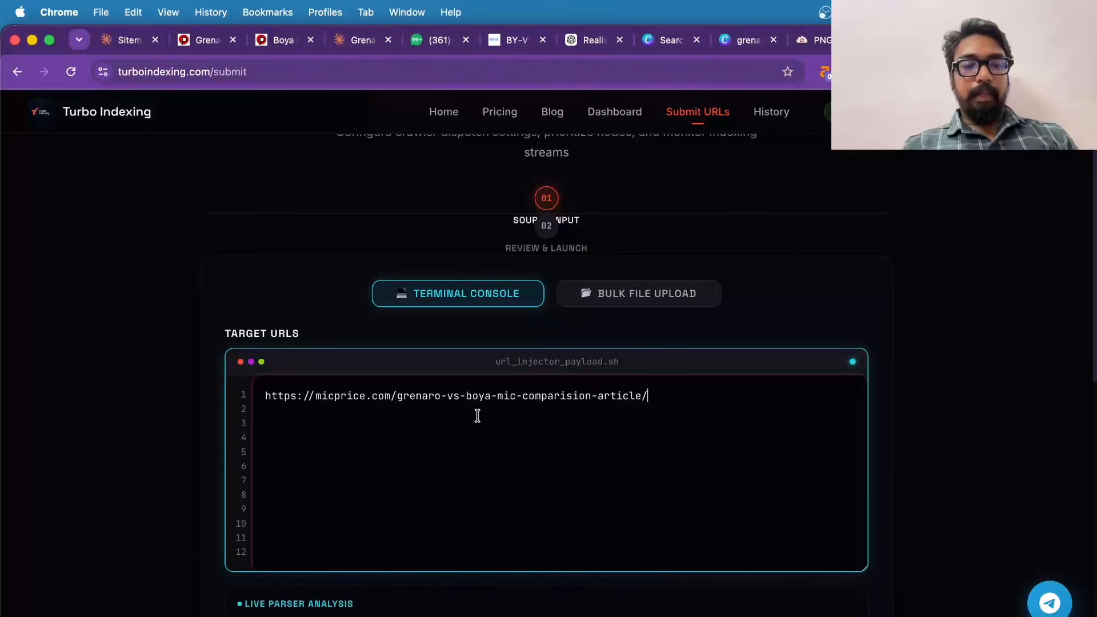
# - Proceed to the crawl job review, check the manifest and launch the crawler for the submitted URL
pyautogui.scroll(-2, 456, 331)
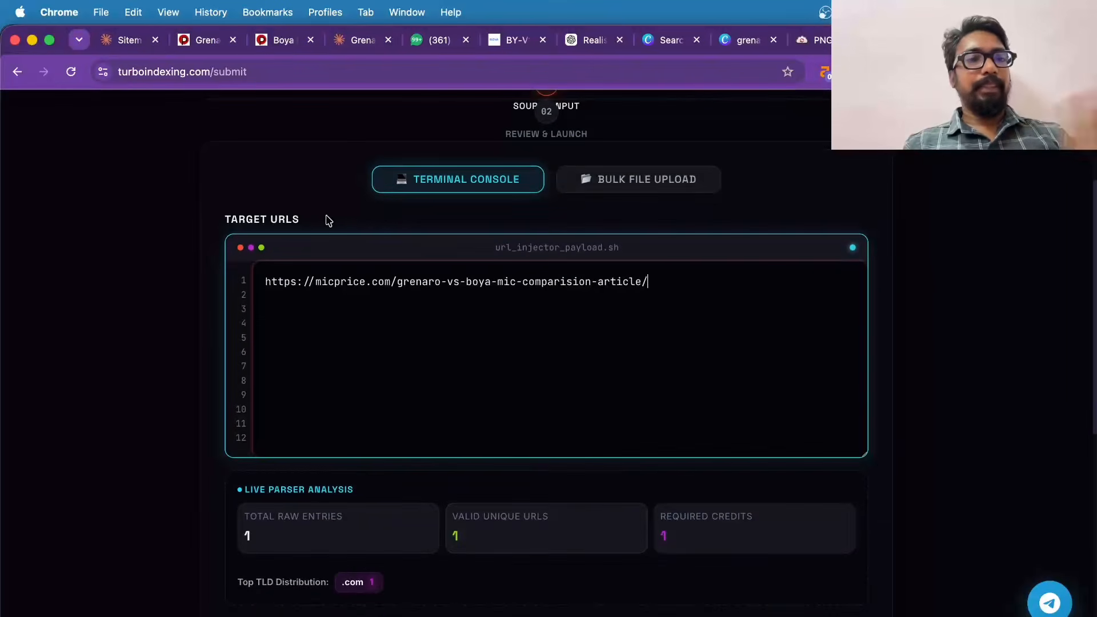
pyautogui.scroll(-2, 283, 471)
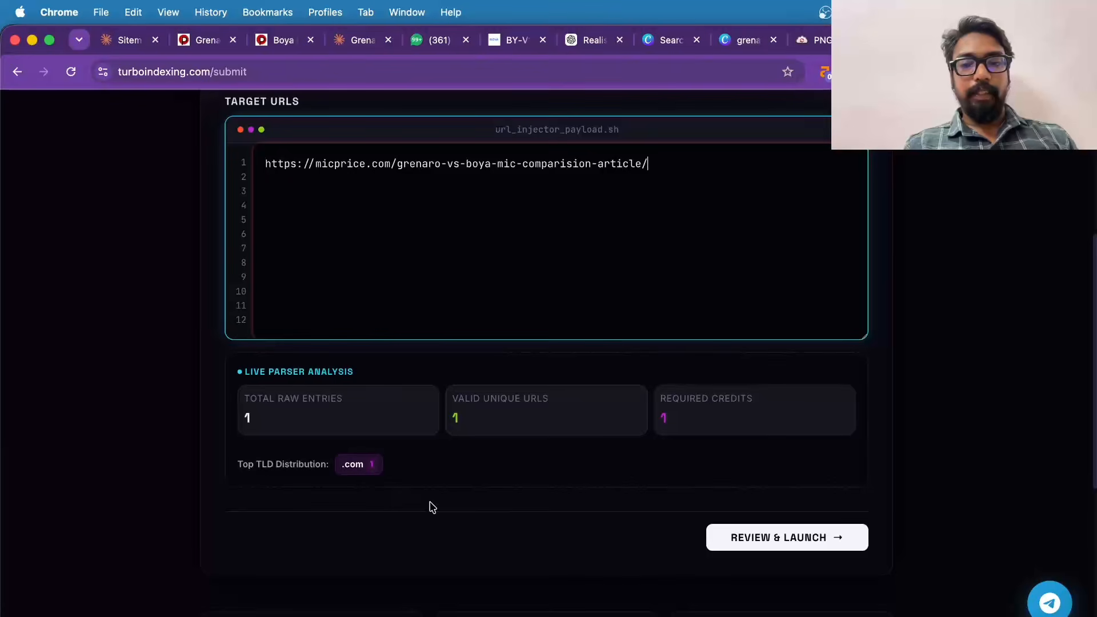
pyautogui.click(761, 540)
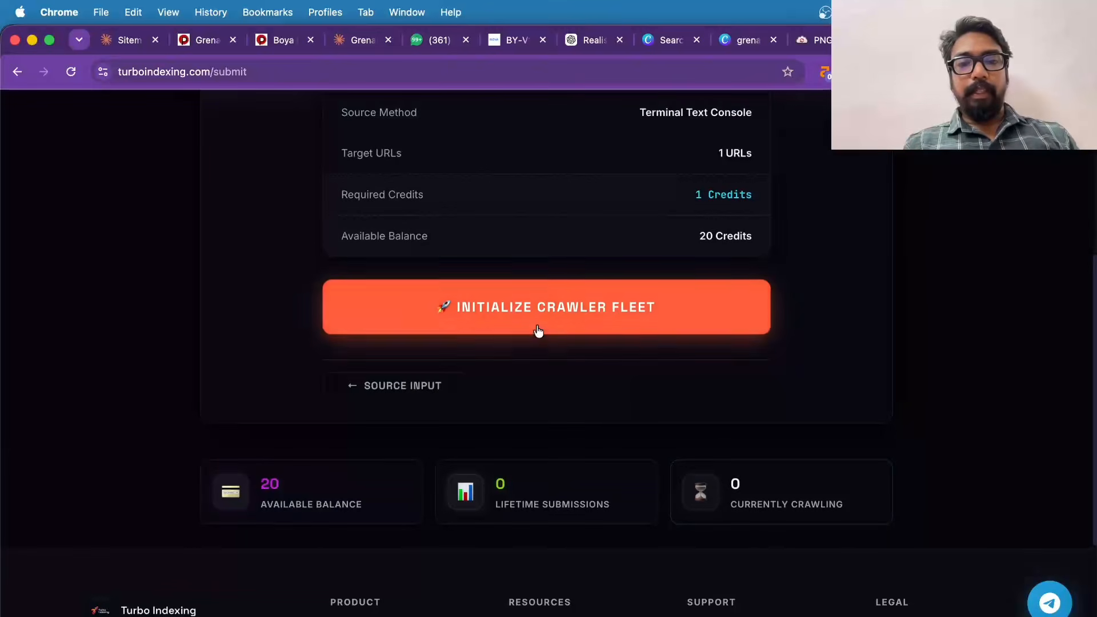
pyautogui.scroll(3, 537, 335)
pyautogui.scroll(1, 540, 343)
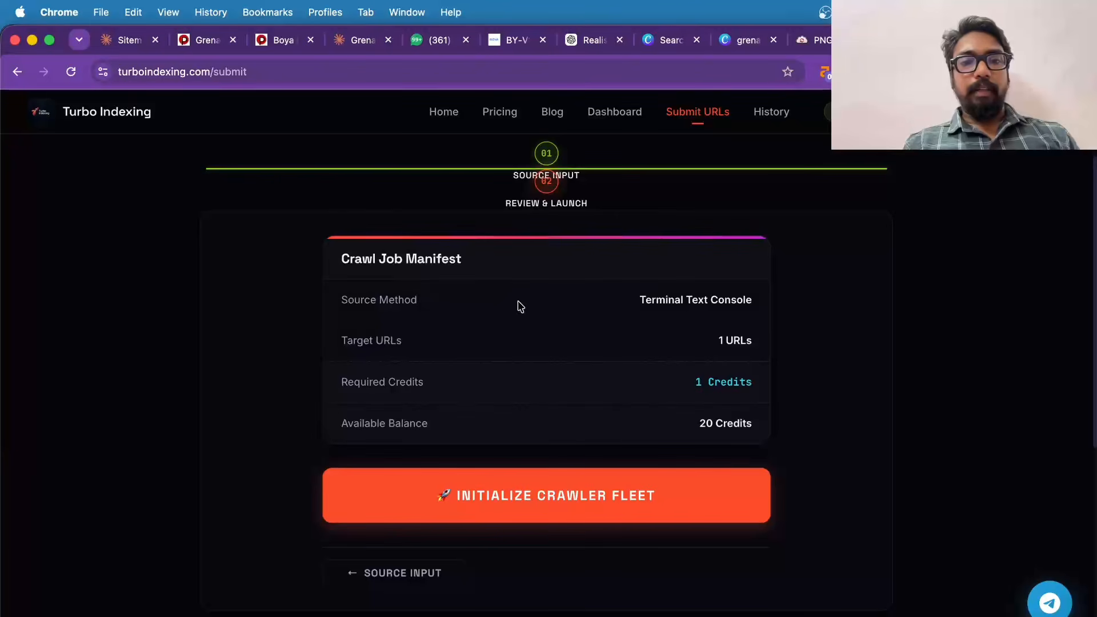
pyautogui.scroll(2, 528, 339)
pyautogui.scroll(-2, 528, 339)
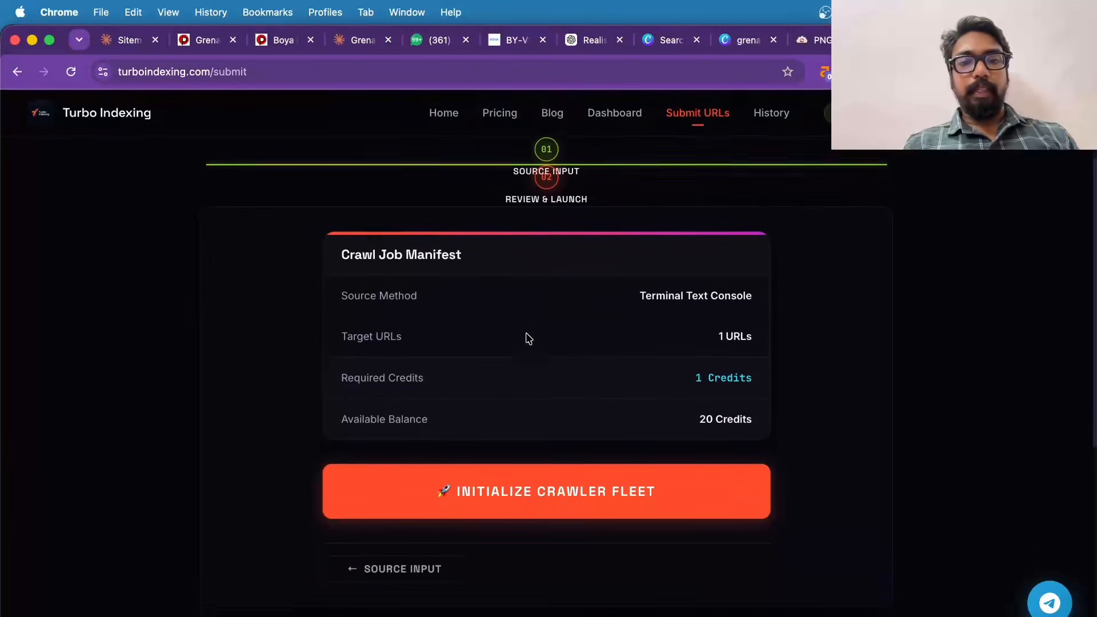
pyautogui.click(518, 486)
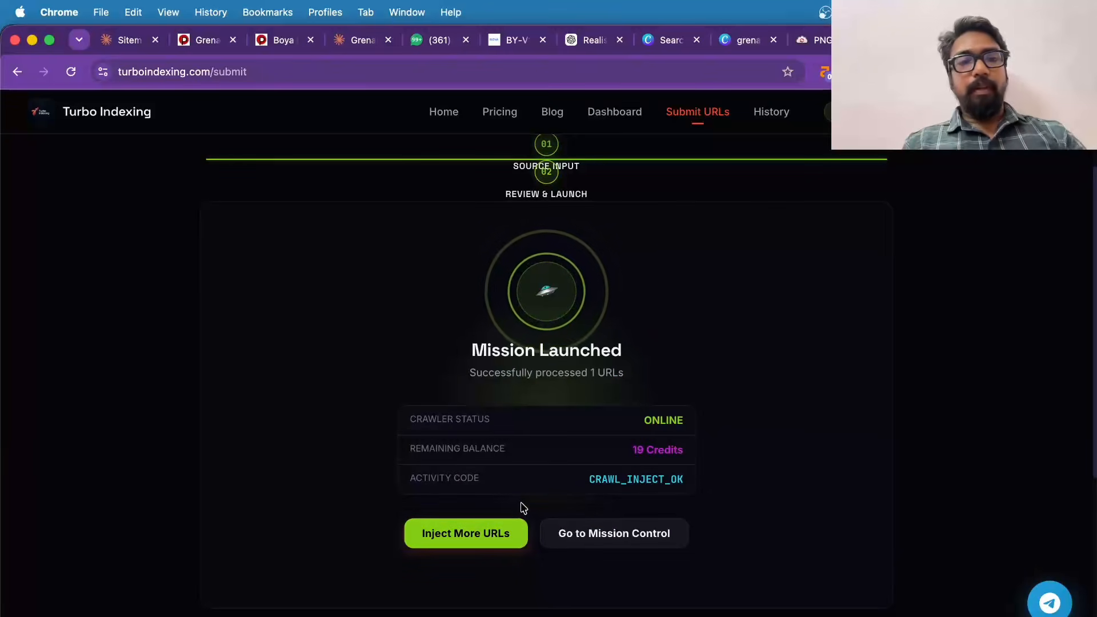
# - Review the crawler launch summary for the submitted URL and open the Mission Control dashboard
pyautogui.scroll(2, 523, 508)
pyautogui.scroll(-6, 523, 508)
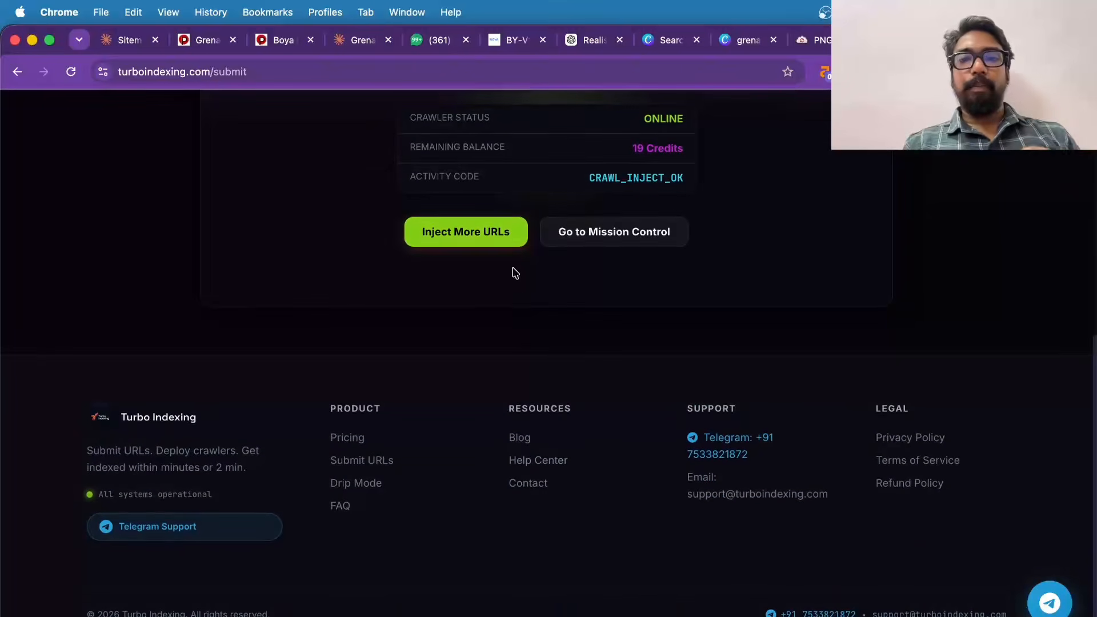
pyautogui.scroll(2, 513, 272)
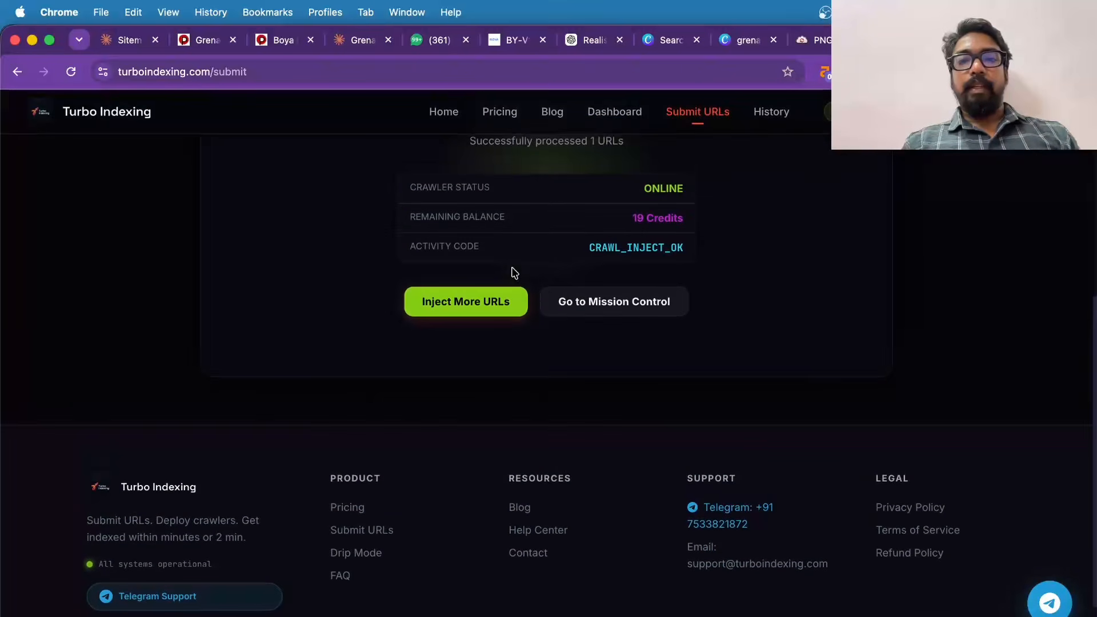
pyautogui.click(585, 304)
pyautogui.scroll(-2, 462, 457)
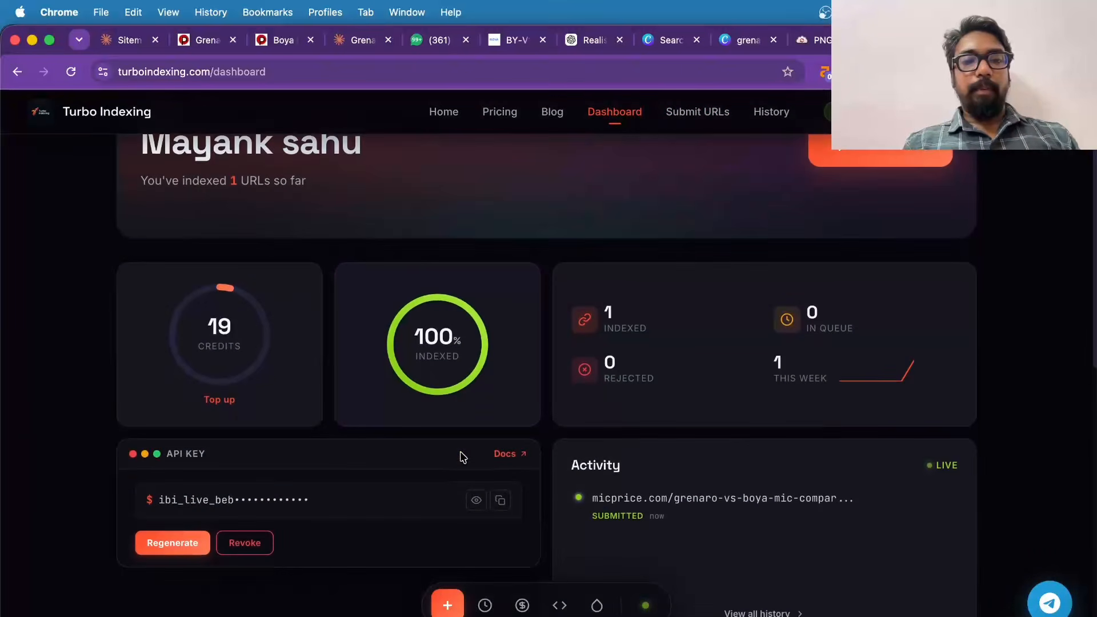
# - Examine the dashboard's indexed and weekly counts, submission activity, URL health and credit efficiency figures
pyautogui.tripleClick(793, 378)
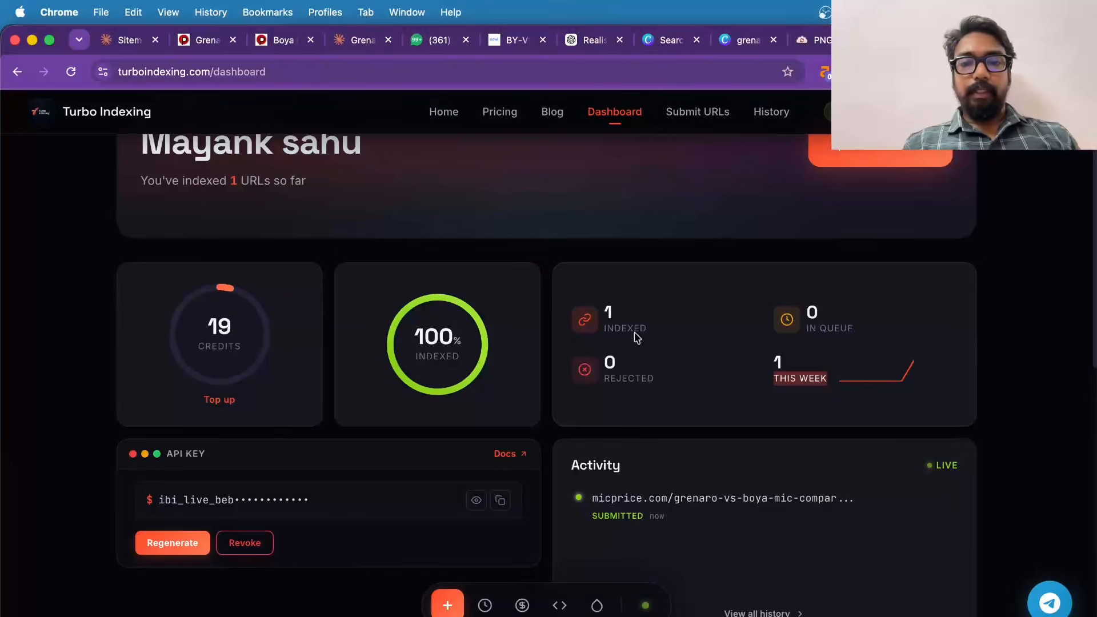
pyautogui.doubleClick(620, 328)
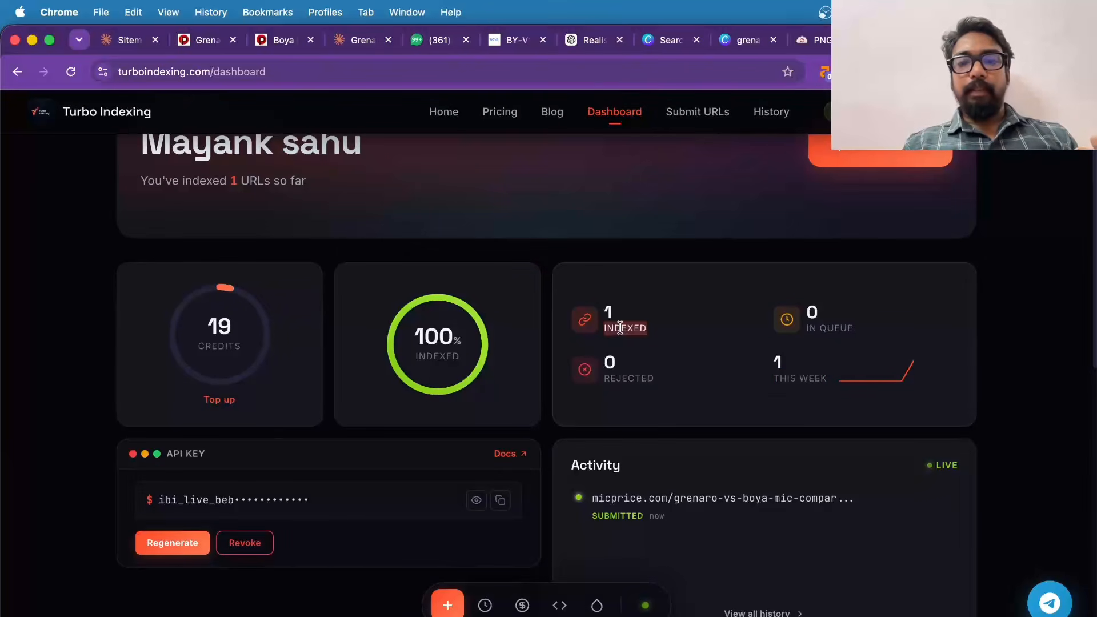
pyautogui.scroll(-3, 424, 454)
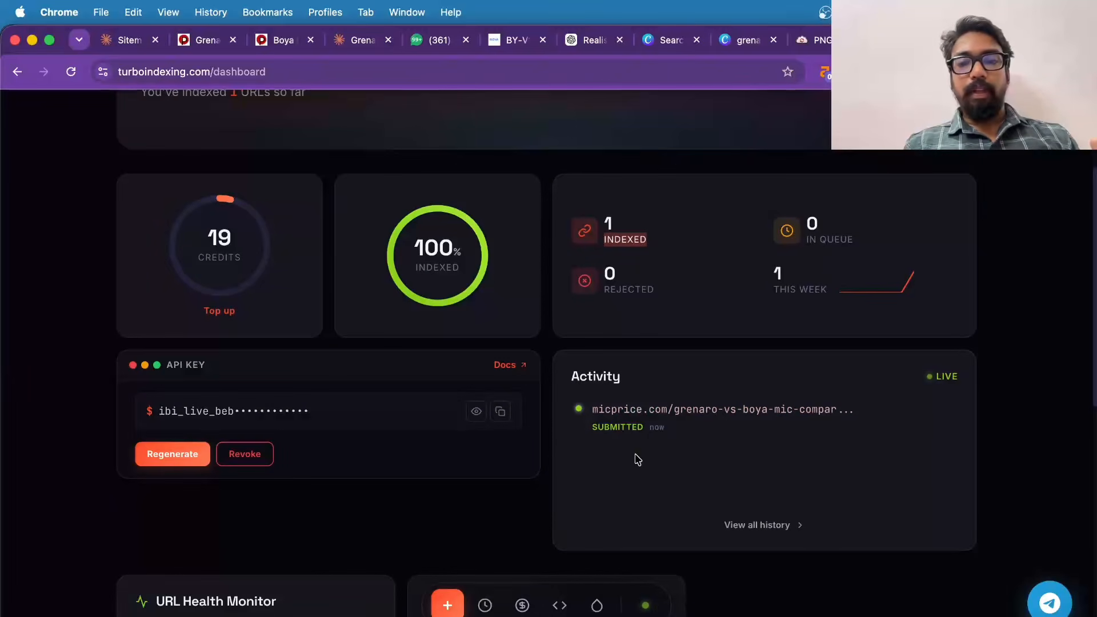
pyautogui.scroll(-5, 623, 486)
pyautogui.scroll(-5, 469, 485)
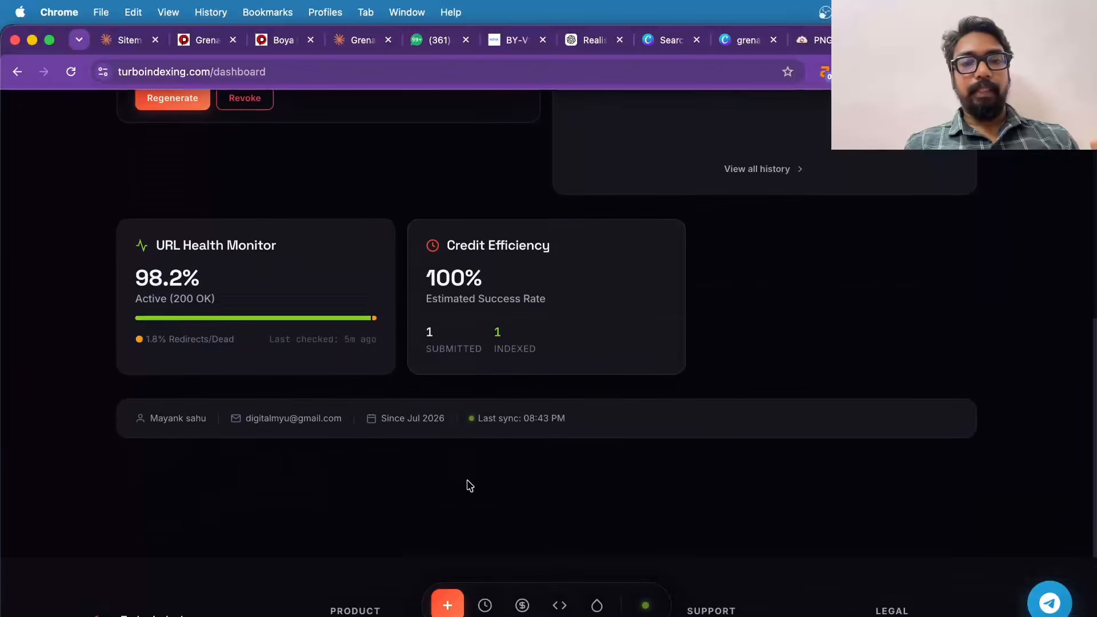
pyautogui.scroll(10, 470, 485)
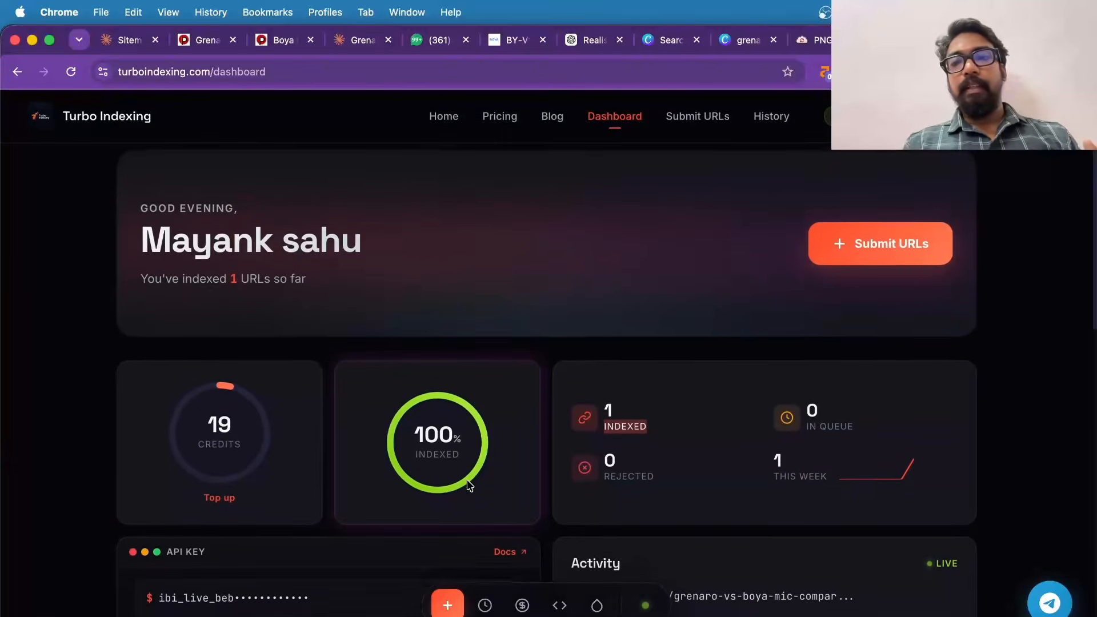
pyautogui.scroll(-10, 500, 385)
pyautogui.scroll(-1, 499, 385)
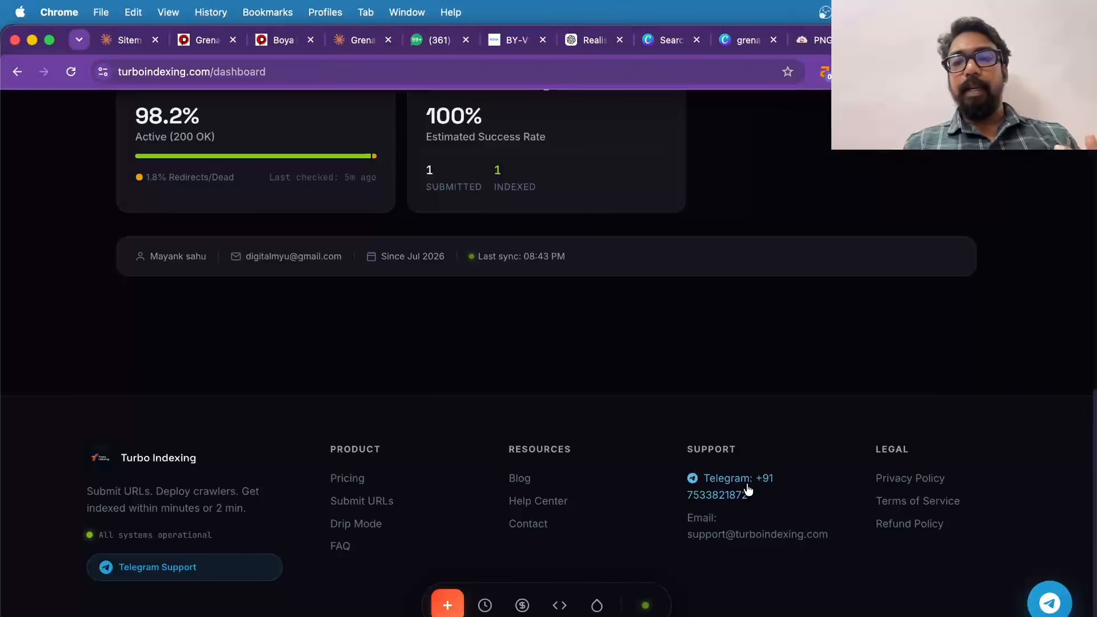
pyautogui.scroll(10, 697, 381)
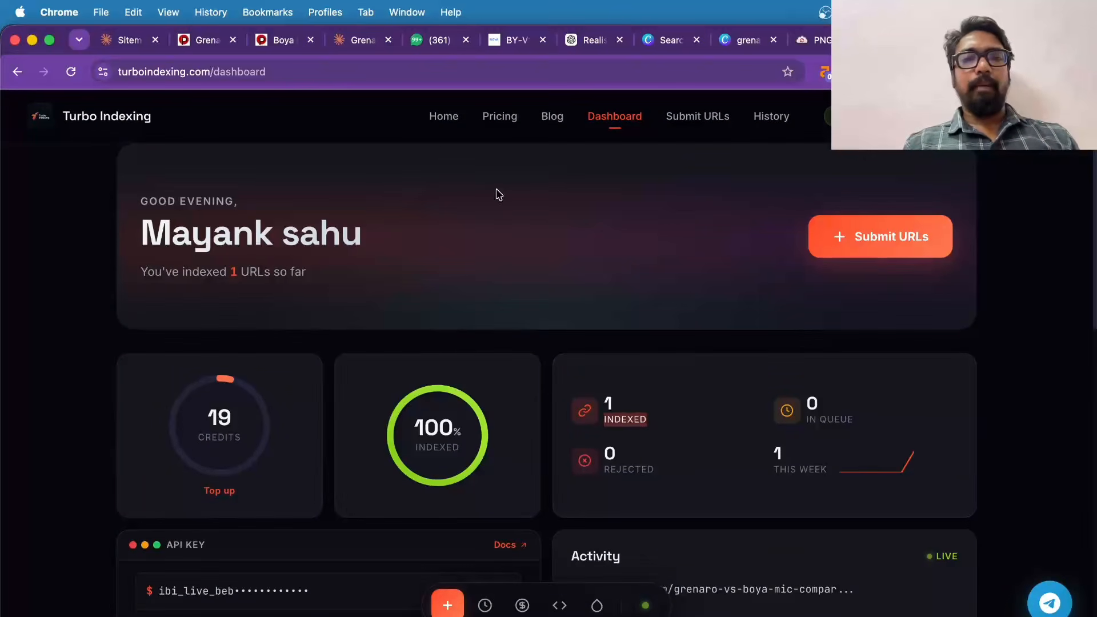
# - Revisit the live Grenaro vs Boya article on Mic Price and return to the Turbo Indexing dashboard
pyautogui.click(206, 41)
pyautogui.scroll(-10, 506, 343)
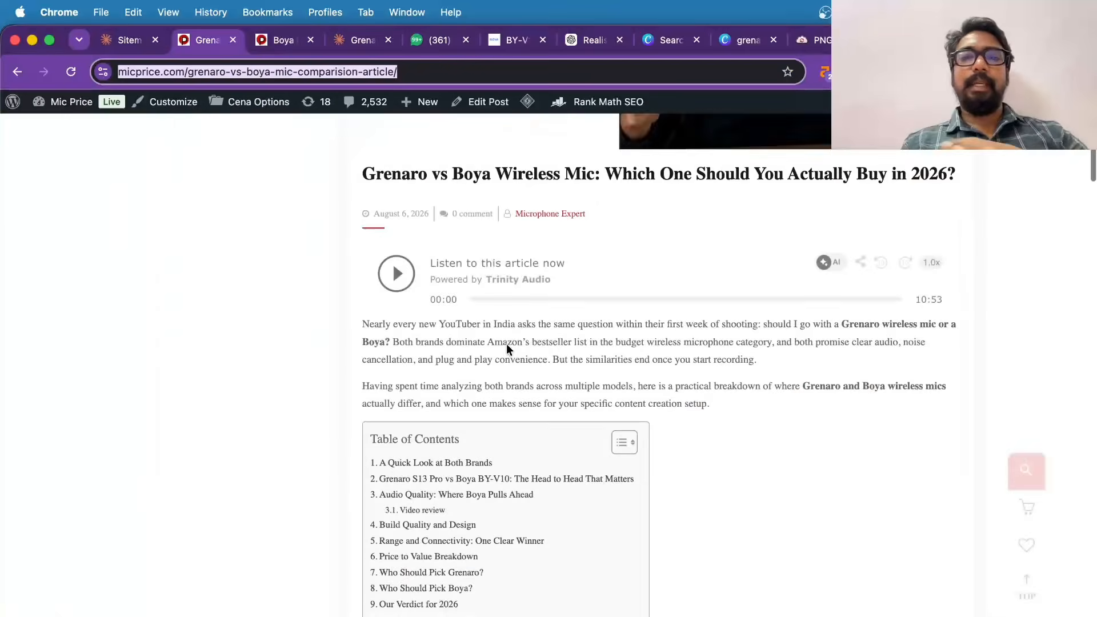
pyautogui.click(972, 39)
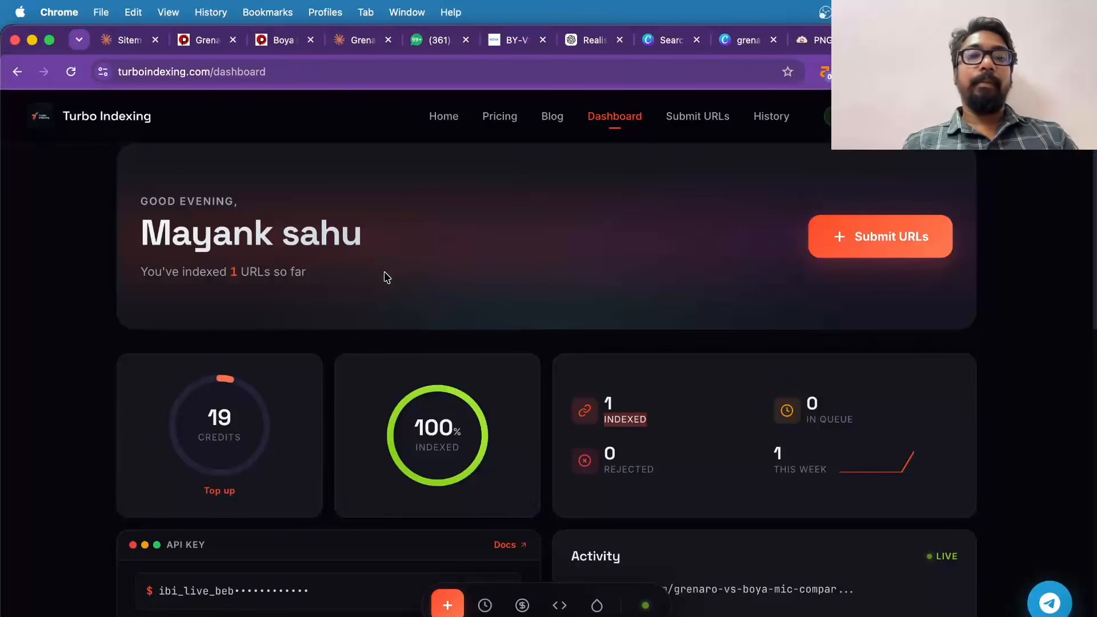
pyautogui.scroll(-4, 387, 277)
pyautogui.scroll(4, 387, 277)
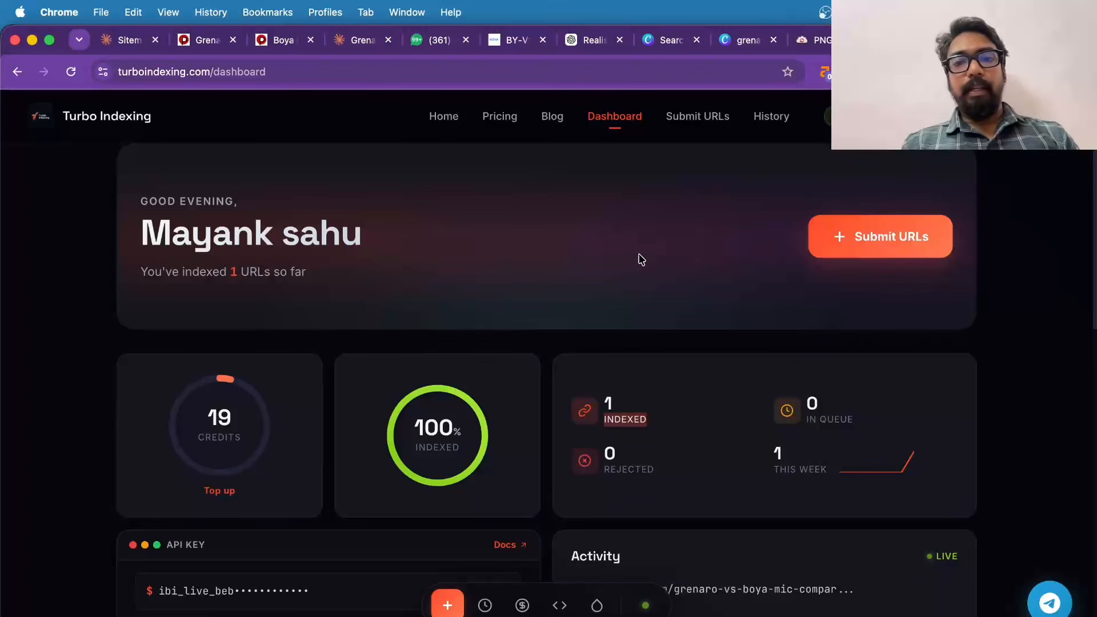
pyautogui.scroll(-1, 641, 259)
pyautogui.scroll(1, 640, 259)
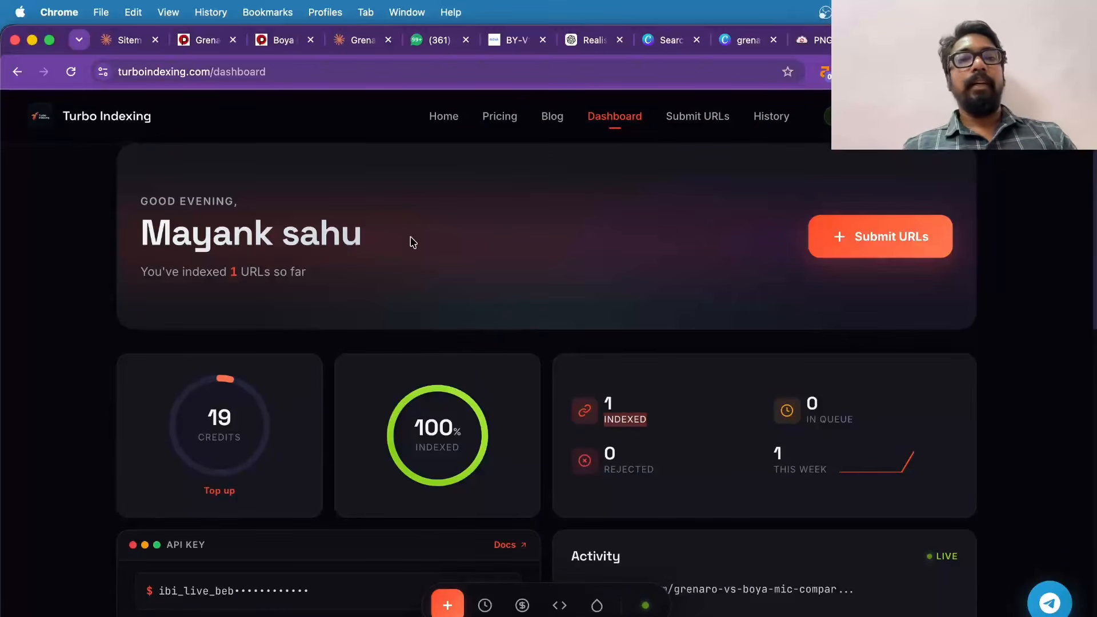
pyautogui.scroll(-10, 412, 242)
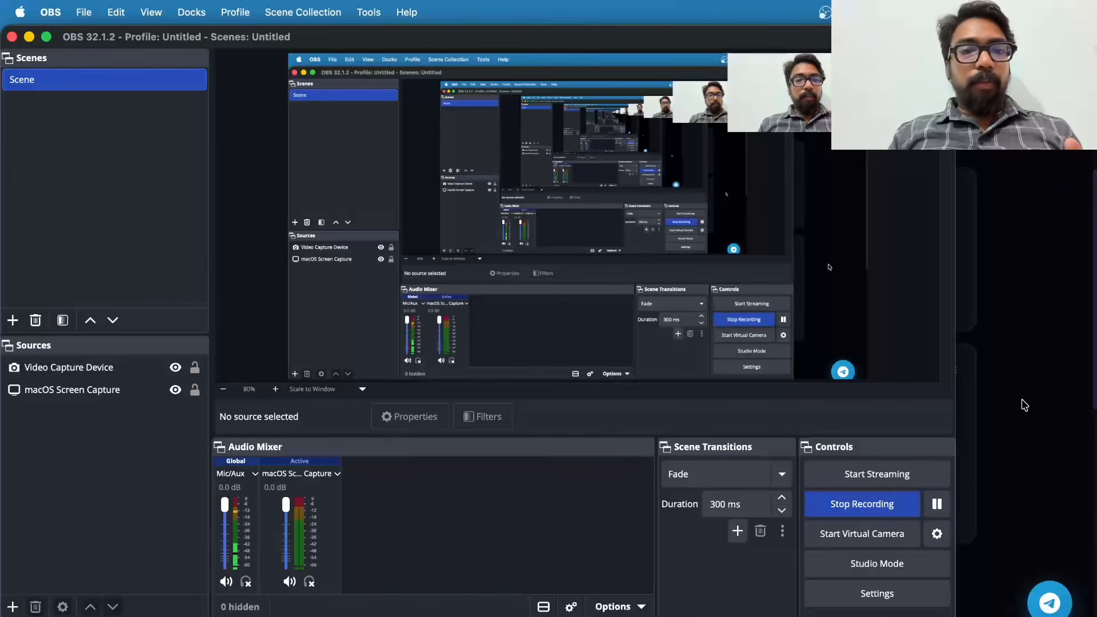
# - Switch back to Chrome and check the submitted article's indexing status and activity on the Turbo Indexing dashboard
pyautogui.click(1025, 406)
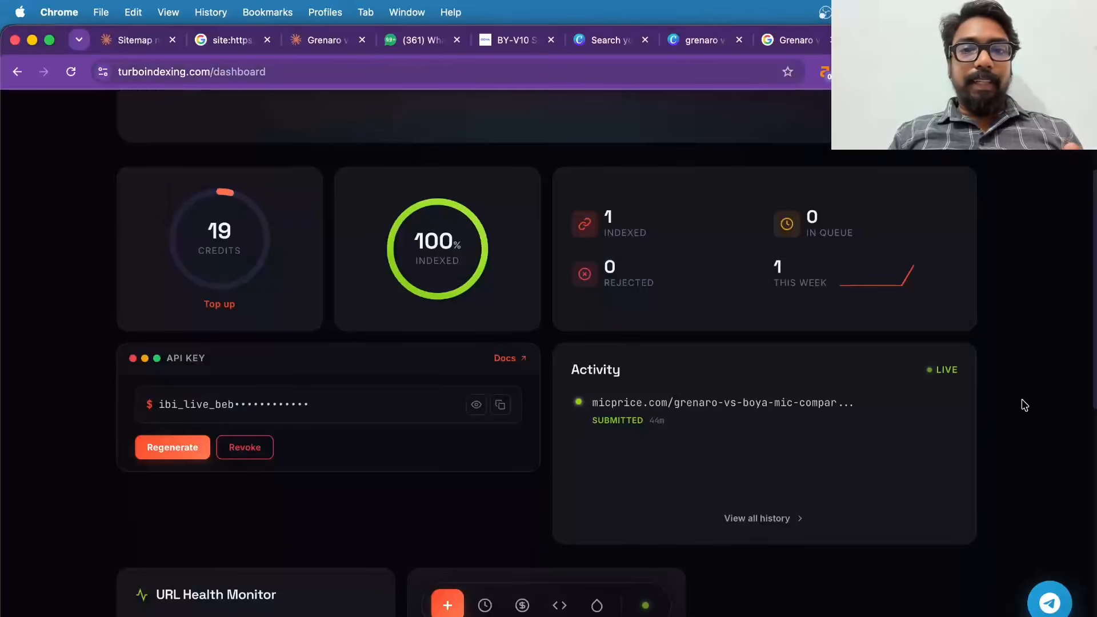
pyautogui.scroll(4, 587, 274)
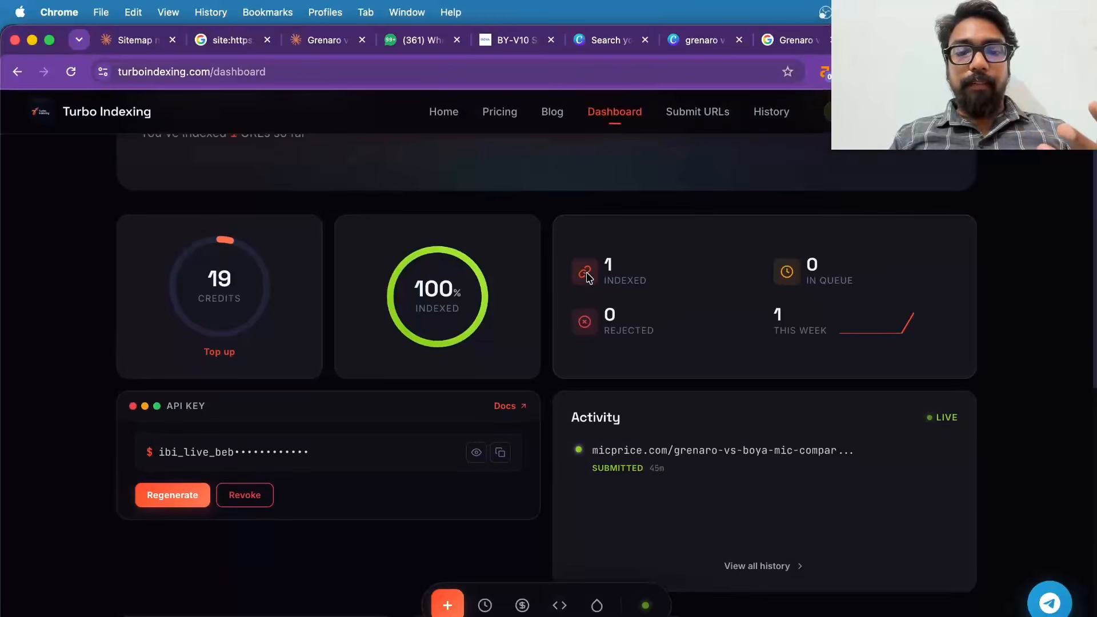
pyautogui.scroll(-1, 457, 389)
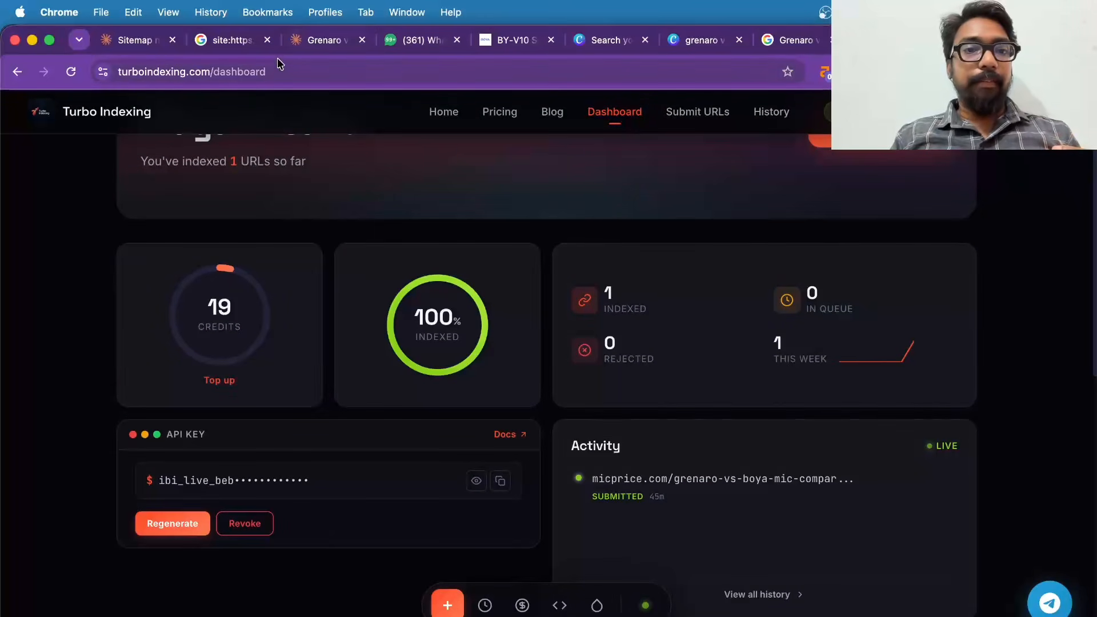
pyautogui.click(777, 43)
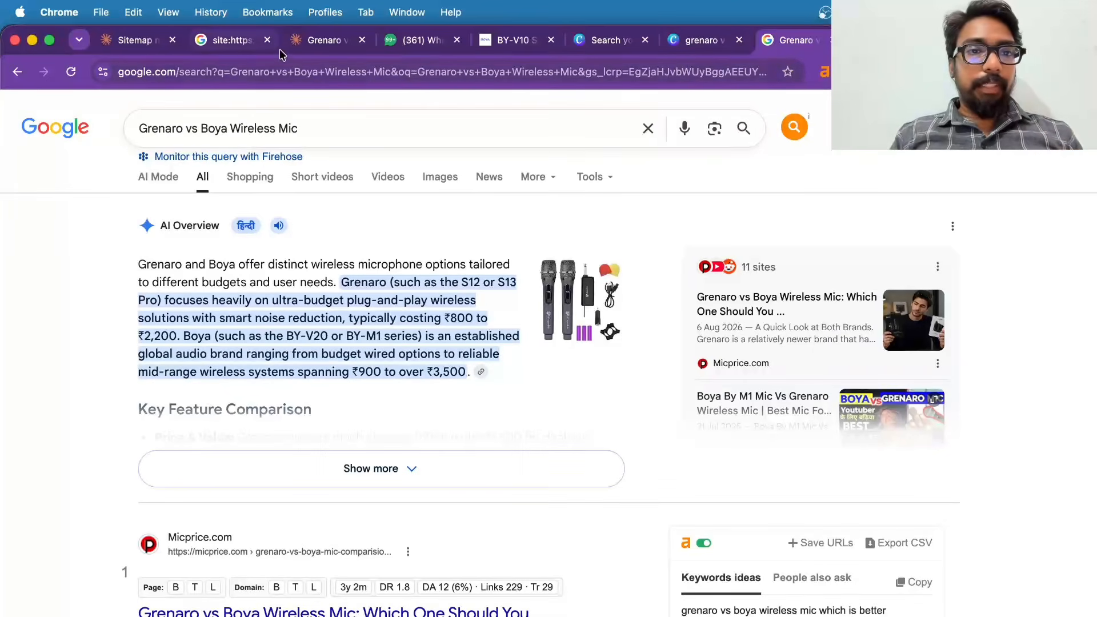
pyautogui.click(231, 43)
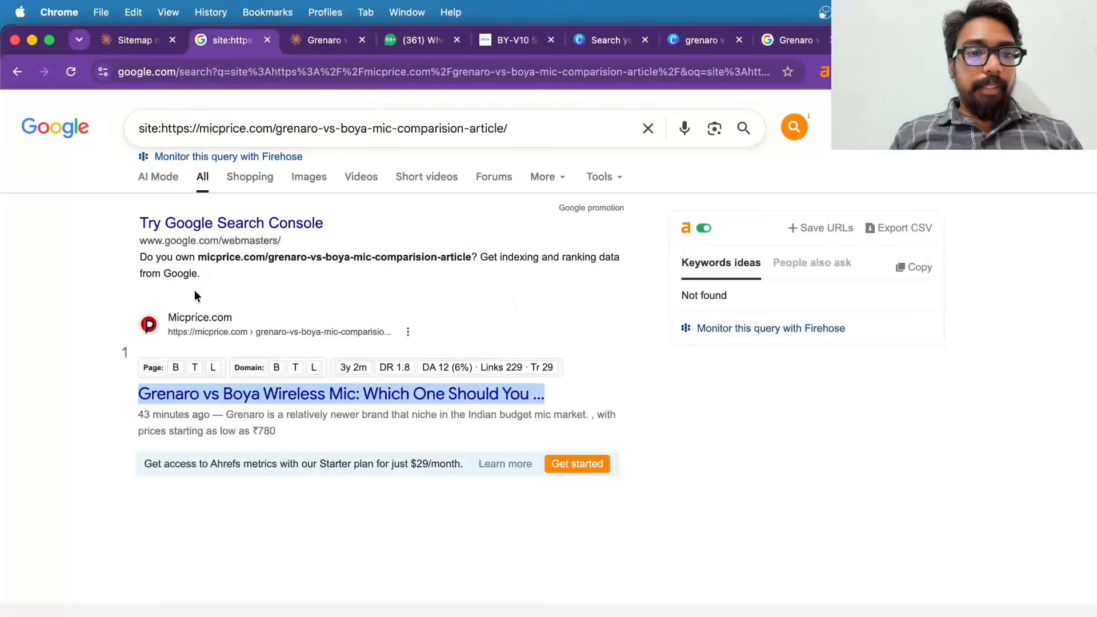
pyautogui.click(109, 221)
pyautogui.click(565, 127)
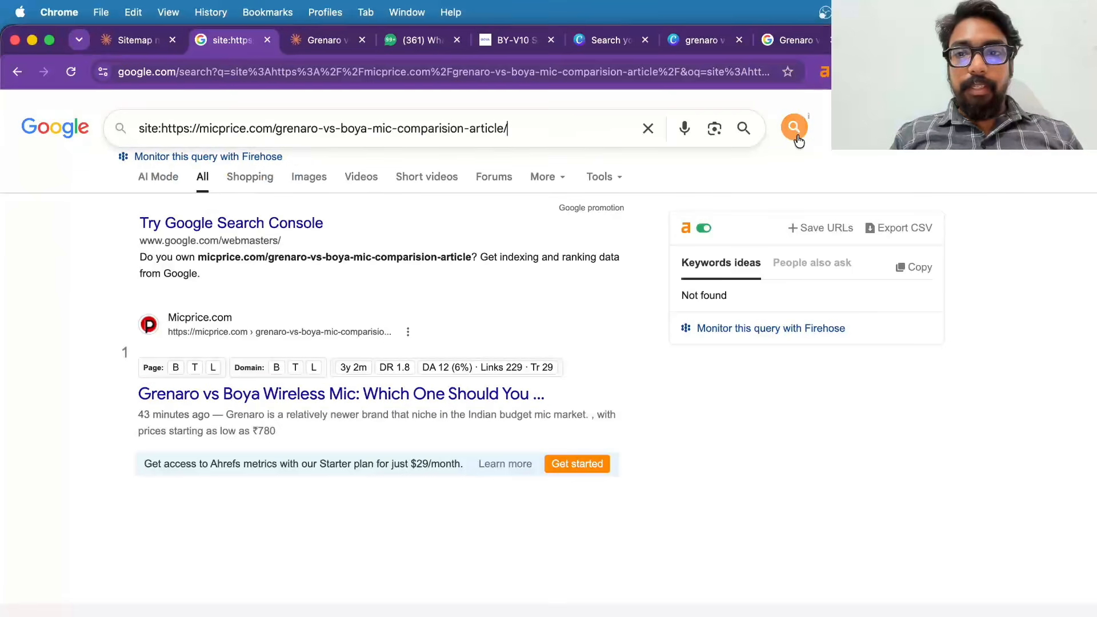
pyautogui.click(798, 132)
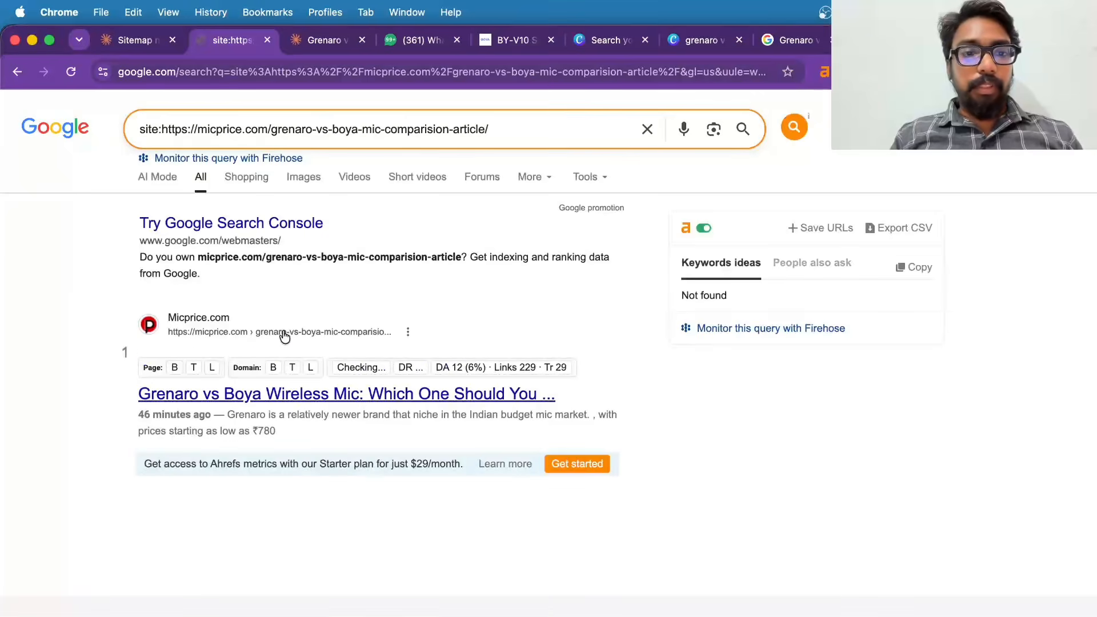
pyautogui.moveTo(129, 410); pyautogui.dragTo(203, 424)
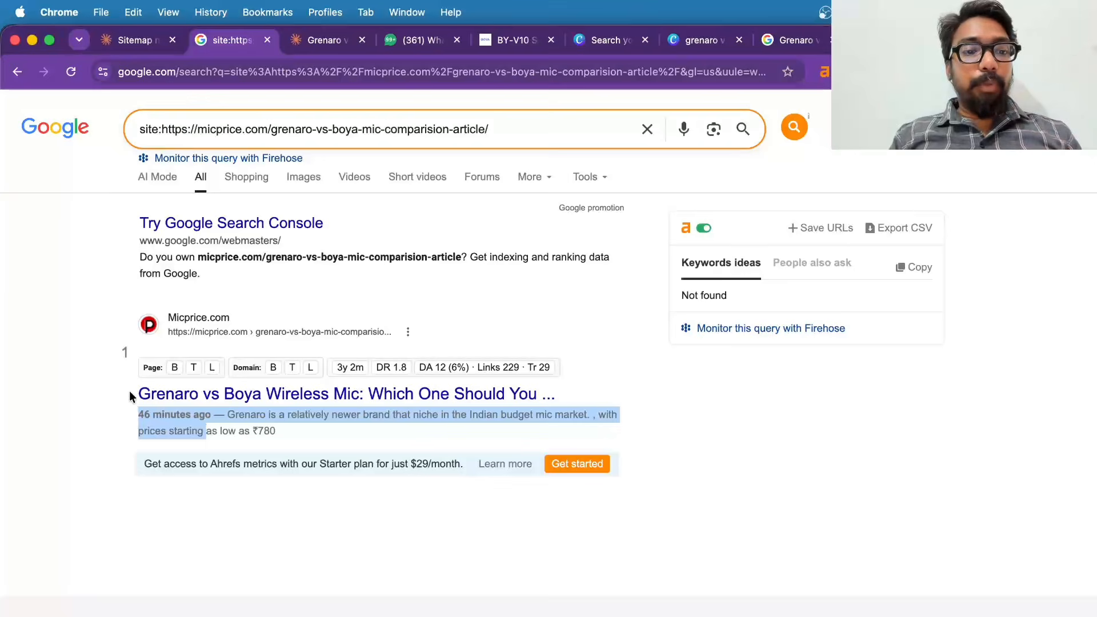
pyautogui.moveTo(130, 391); pyautogui.dragTo(199, 396)
pyautogui.click(54, 372)
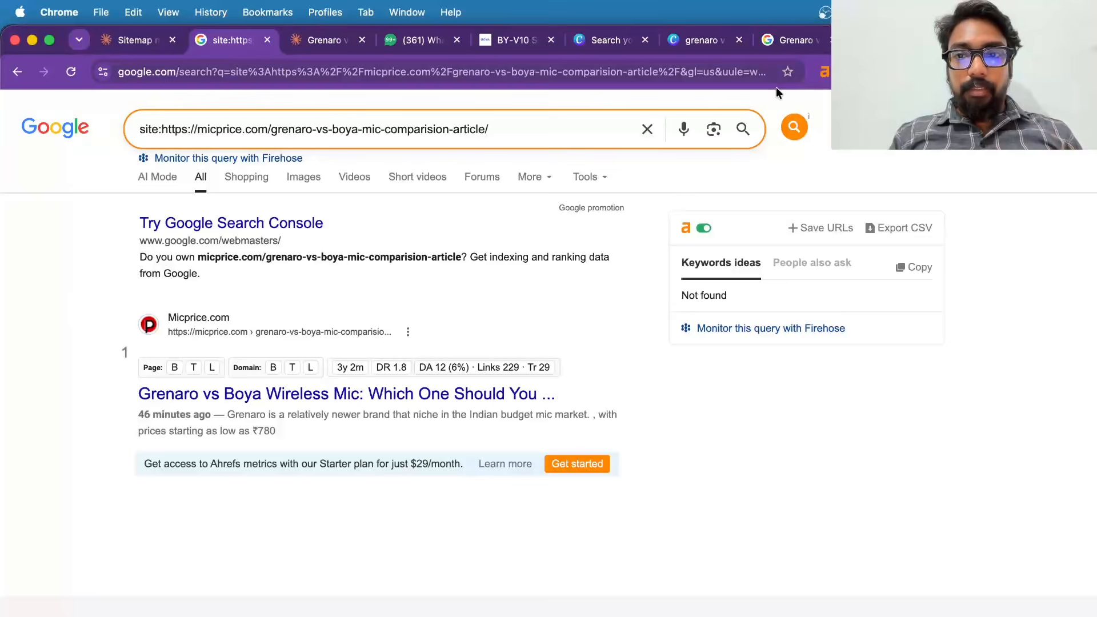
# - Copy the query "Grenaro vs Boya Wireless Mic" from the existing Google search and search for it in a new Incognito window
pyautogui.click(786, 40)
pyautogui.tripleClick(362, 137)
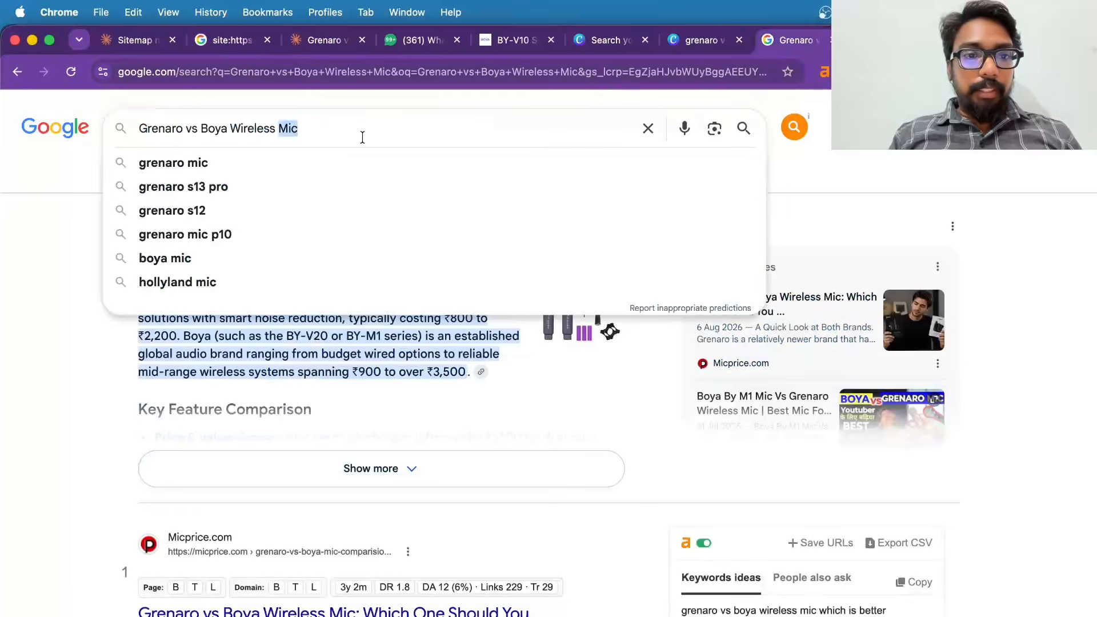
pyautogui.press('super+c')
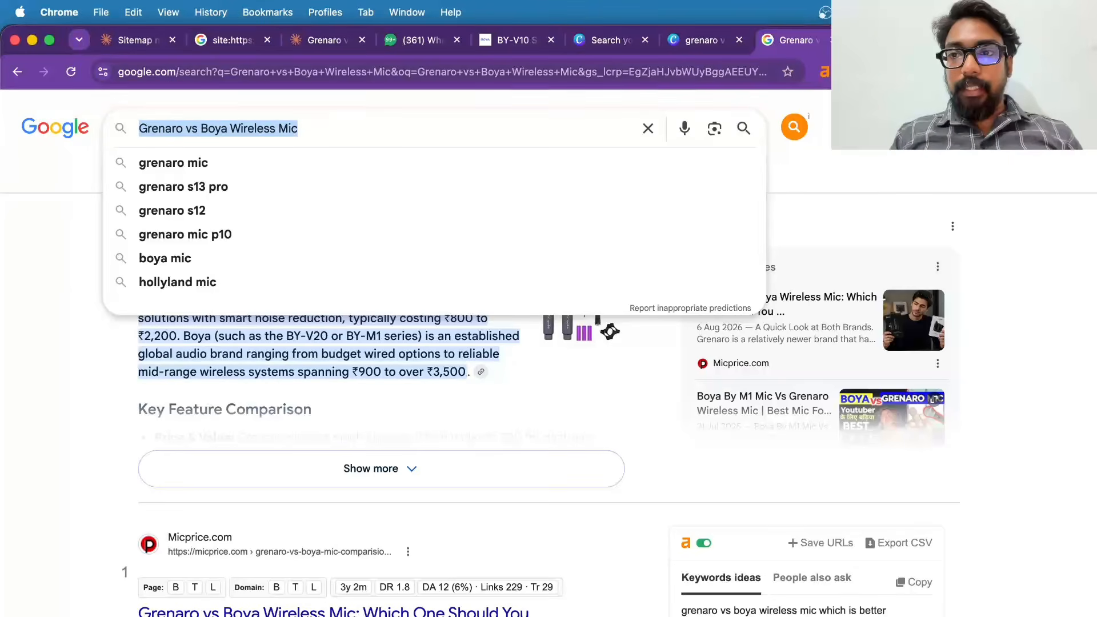
pyautogui.click(1081, 71)
pyautogui.click(943, 184)
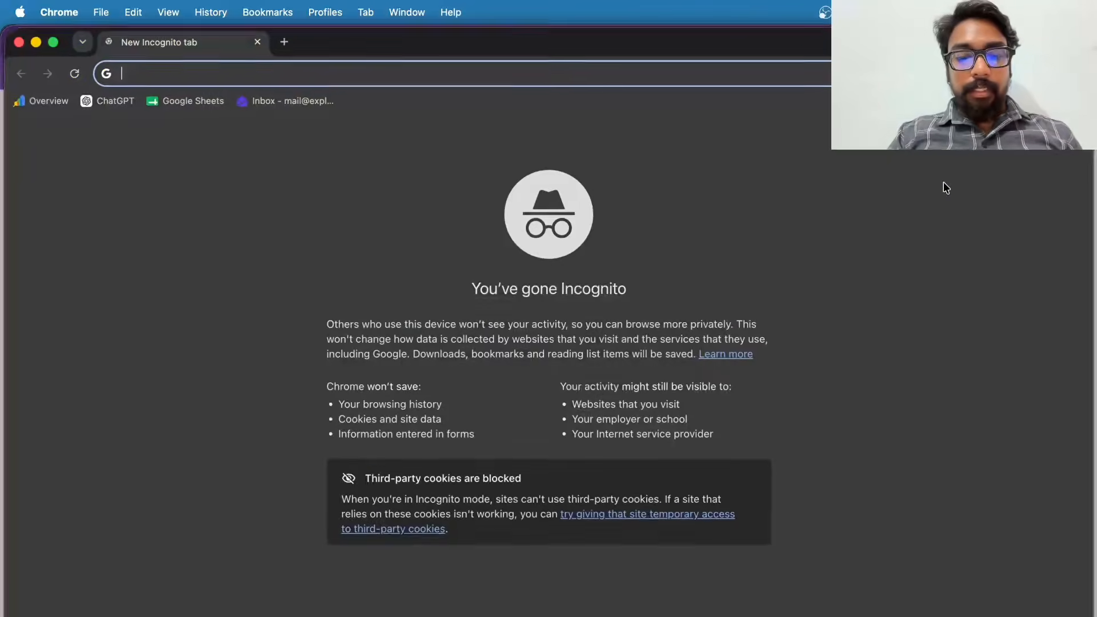
pyautogui.press('super+v')
pyautogui.press('Return')
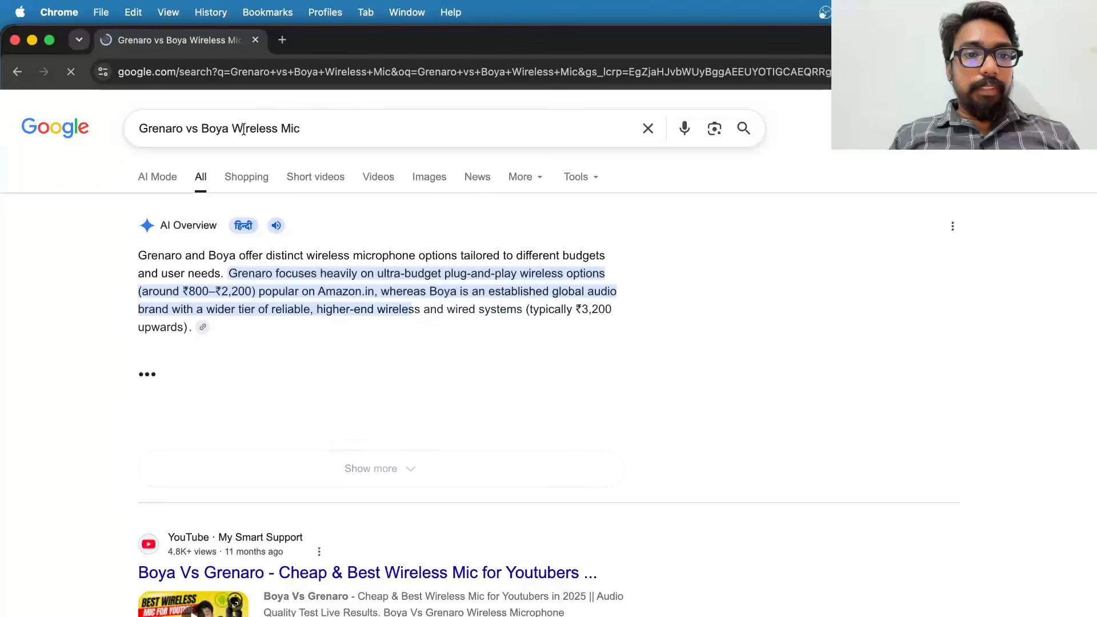
# - Expand the AI Overview and examine its sources and the organic results for the Micprice article's listing
pyautogui.tripleClick(276, 134)
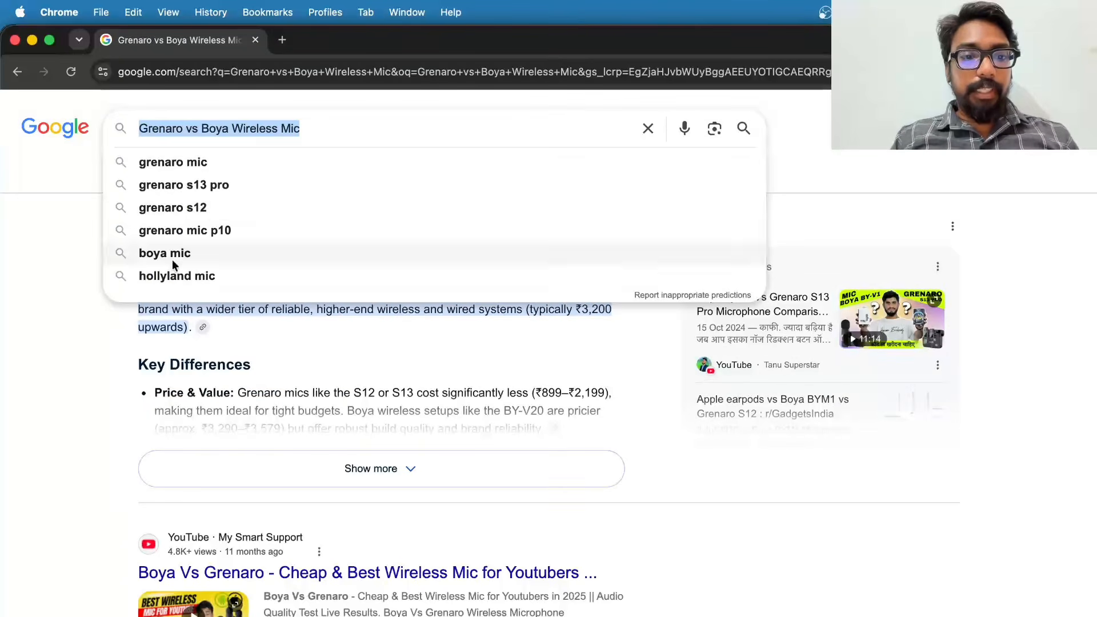
pyautogui.click(66, 336)
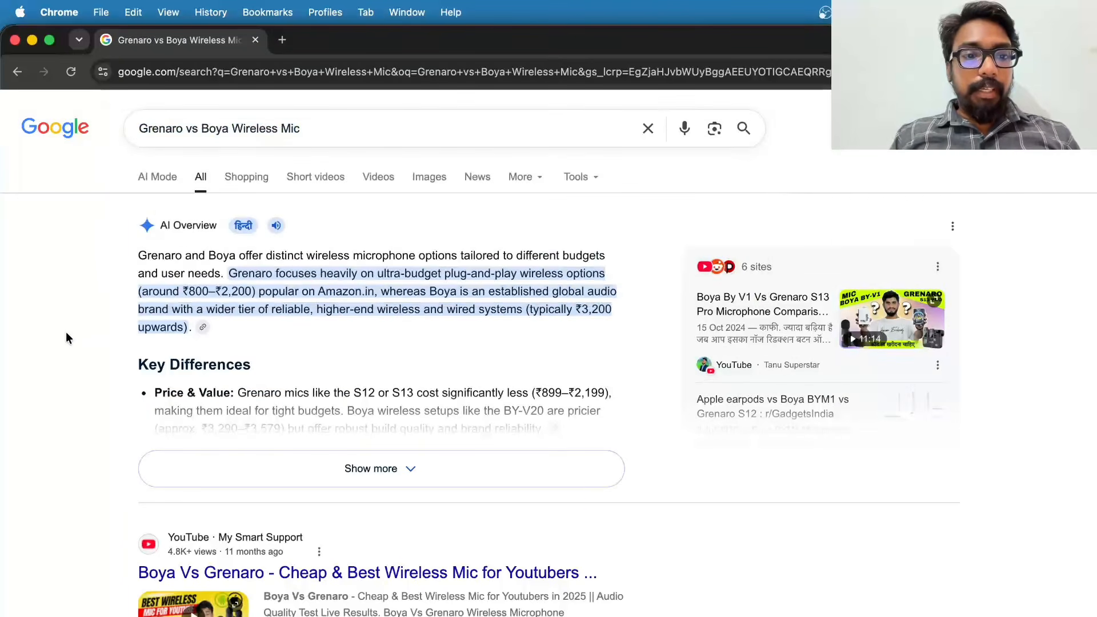
pyautogui.click(527, 467)
pyautogui.scroll(-1, 622, 448)
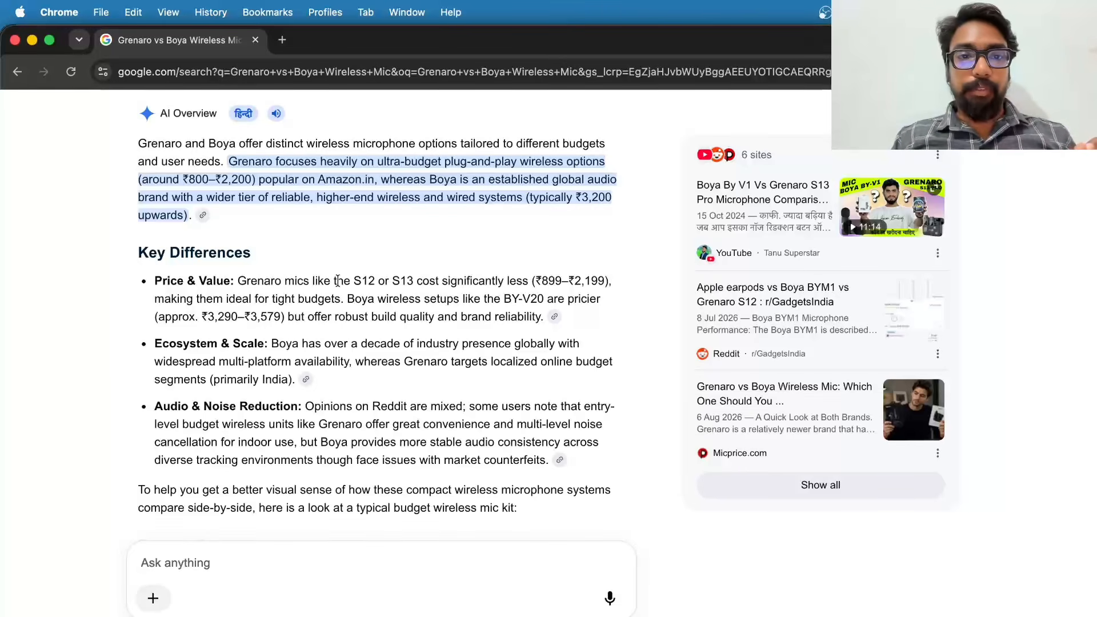
pyautogui.scroll(3, 338, 285)
pyautogui.scroll(-10, 78, 375)
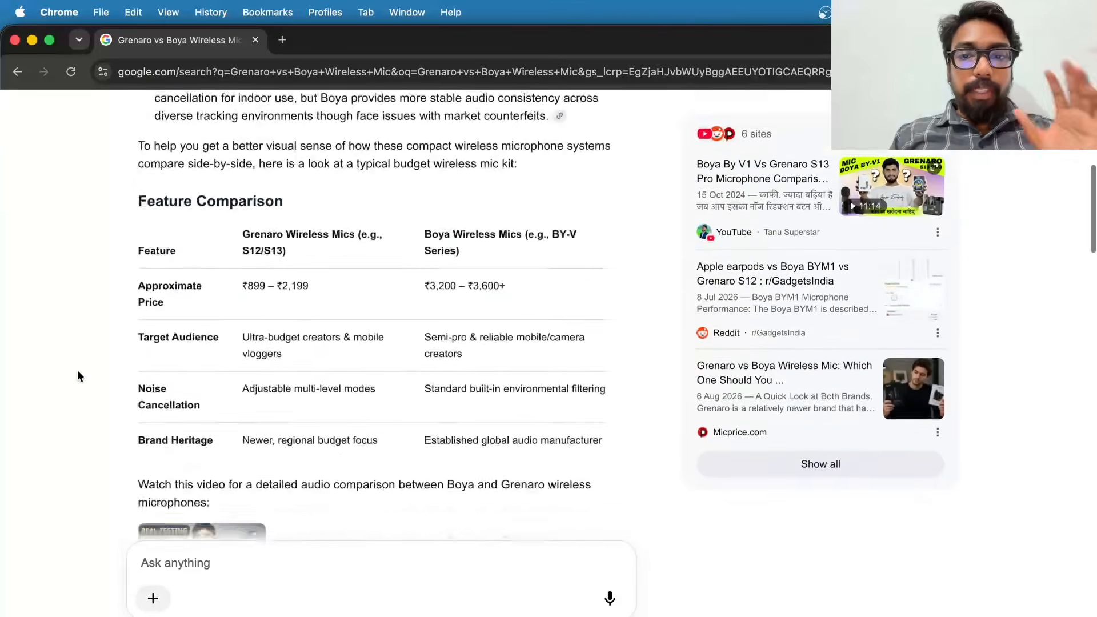
pyautogui.scroll(-10, 78, 373)
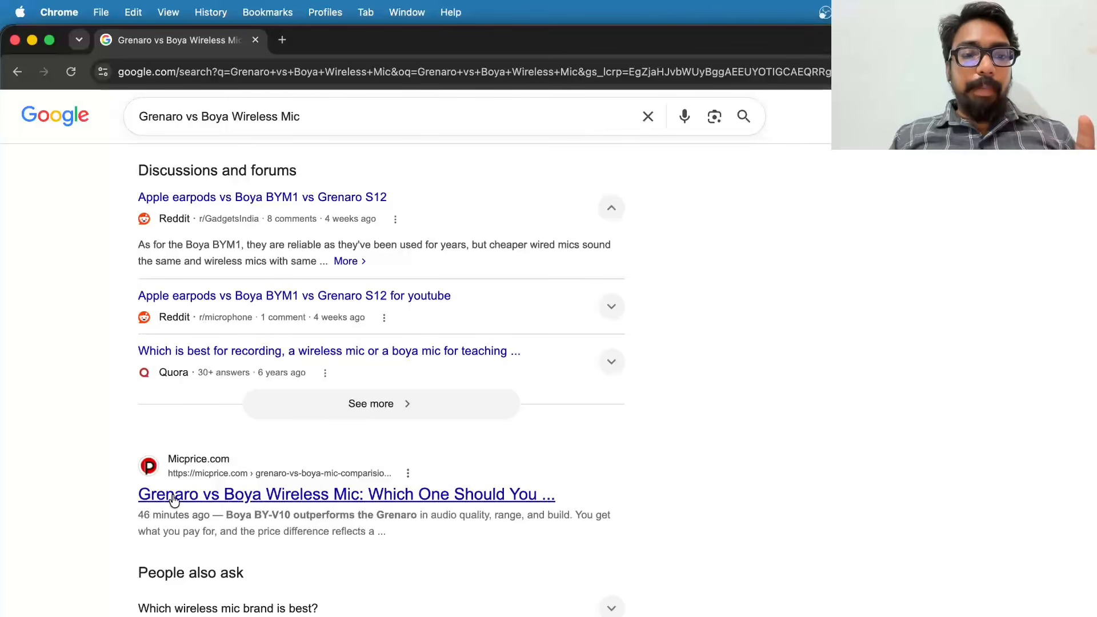
pyautogui.tripleClick(166, 518)
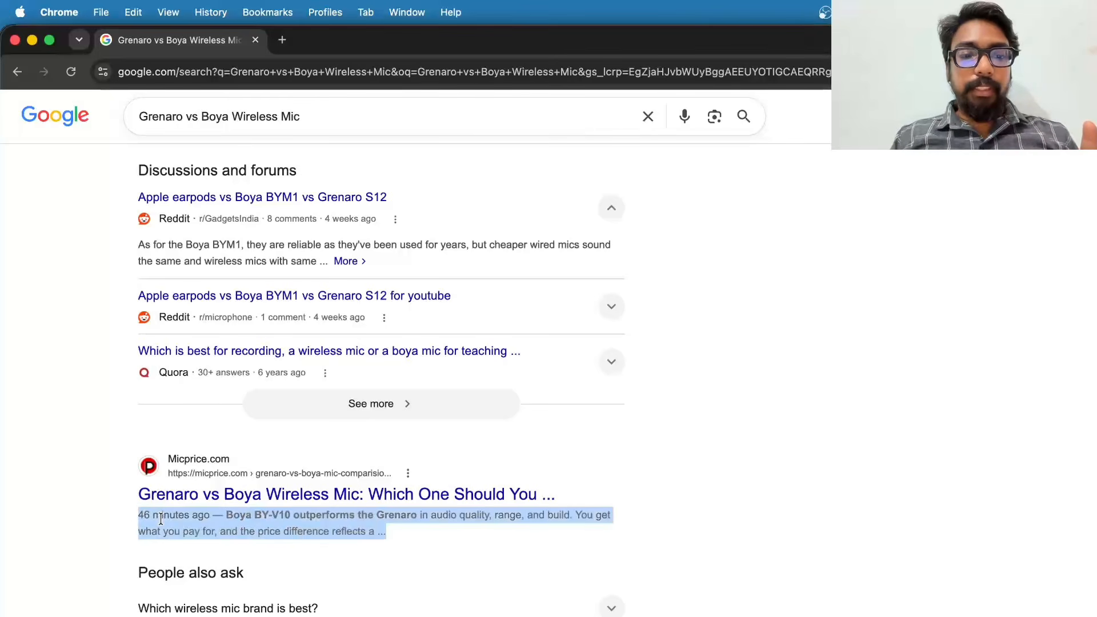
pyautogui.scroll(15, 274, 491)
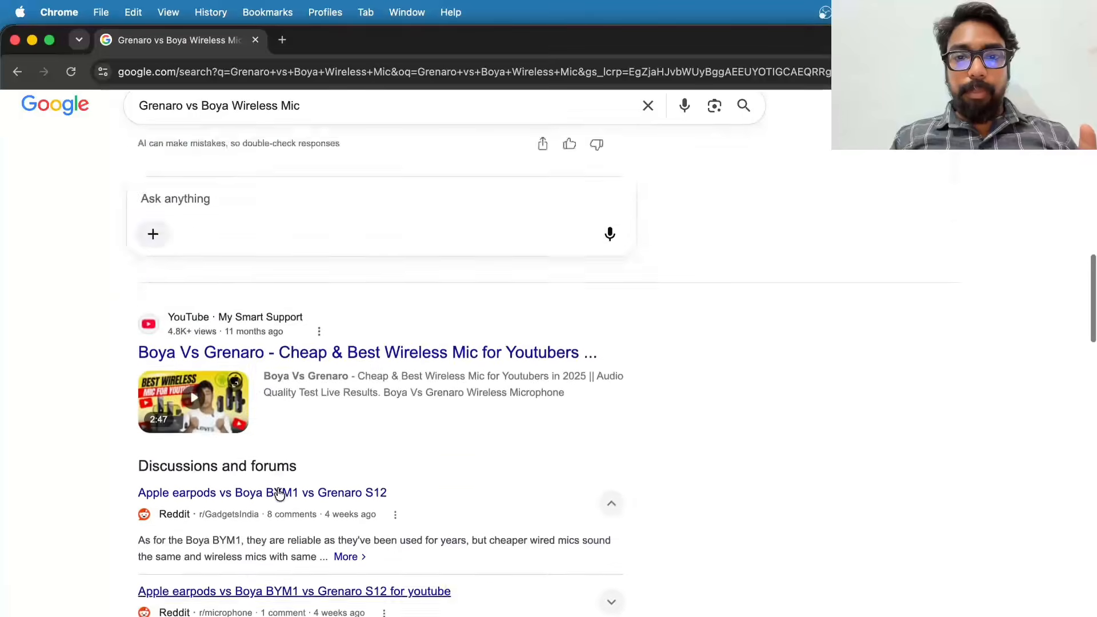
pyautogui.scroll(5, 633, 383)
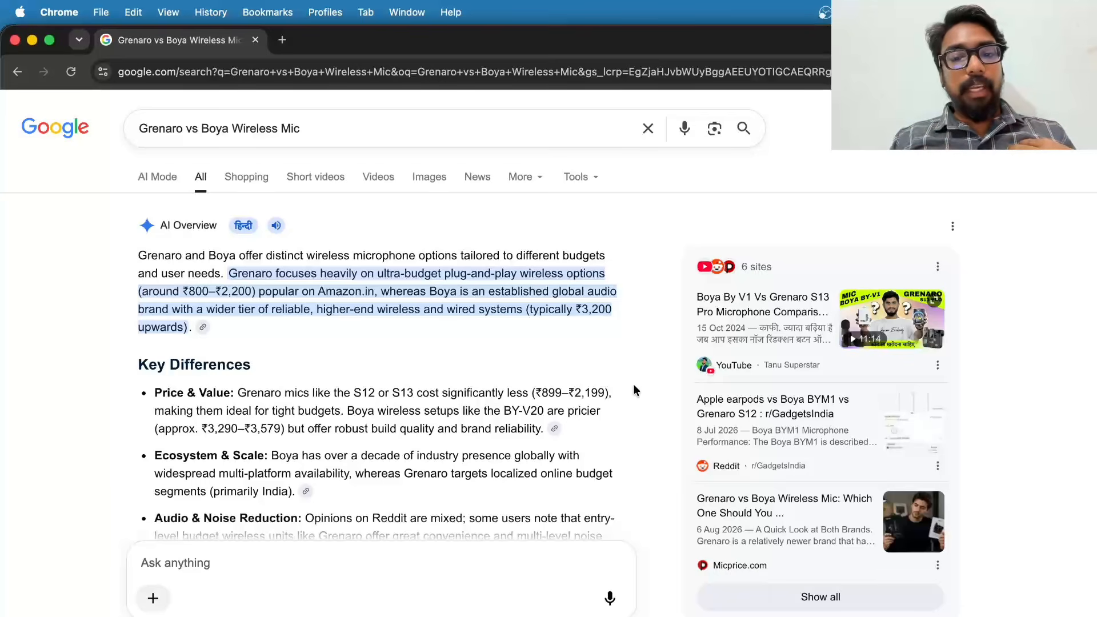
pyautogui.click(779, 616)
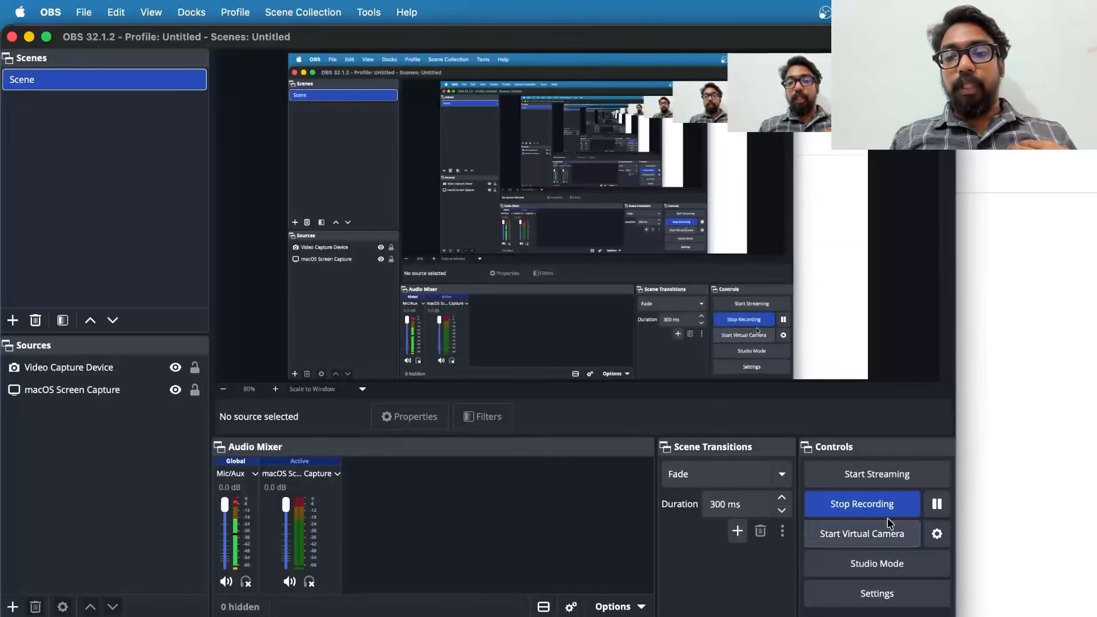